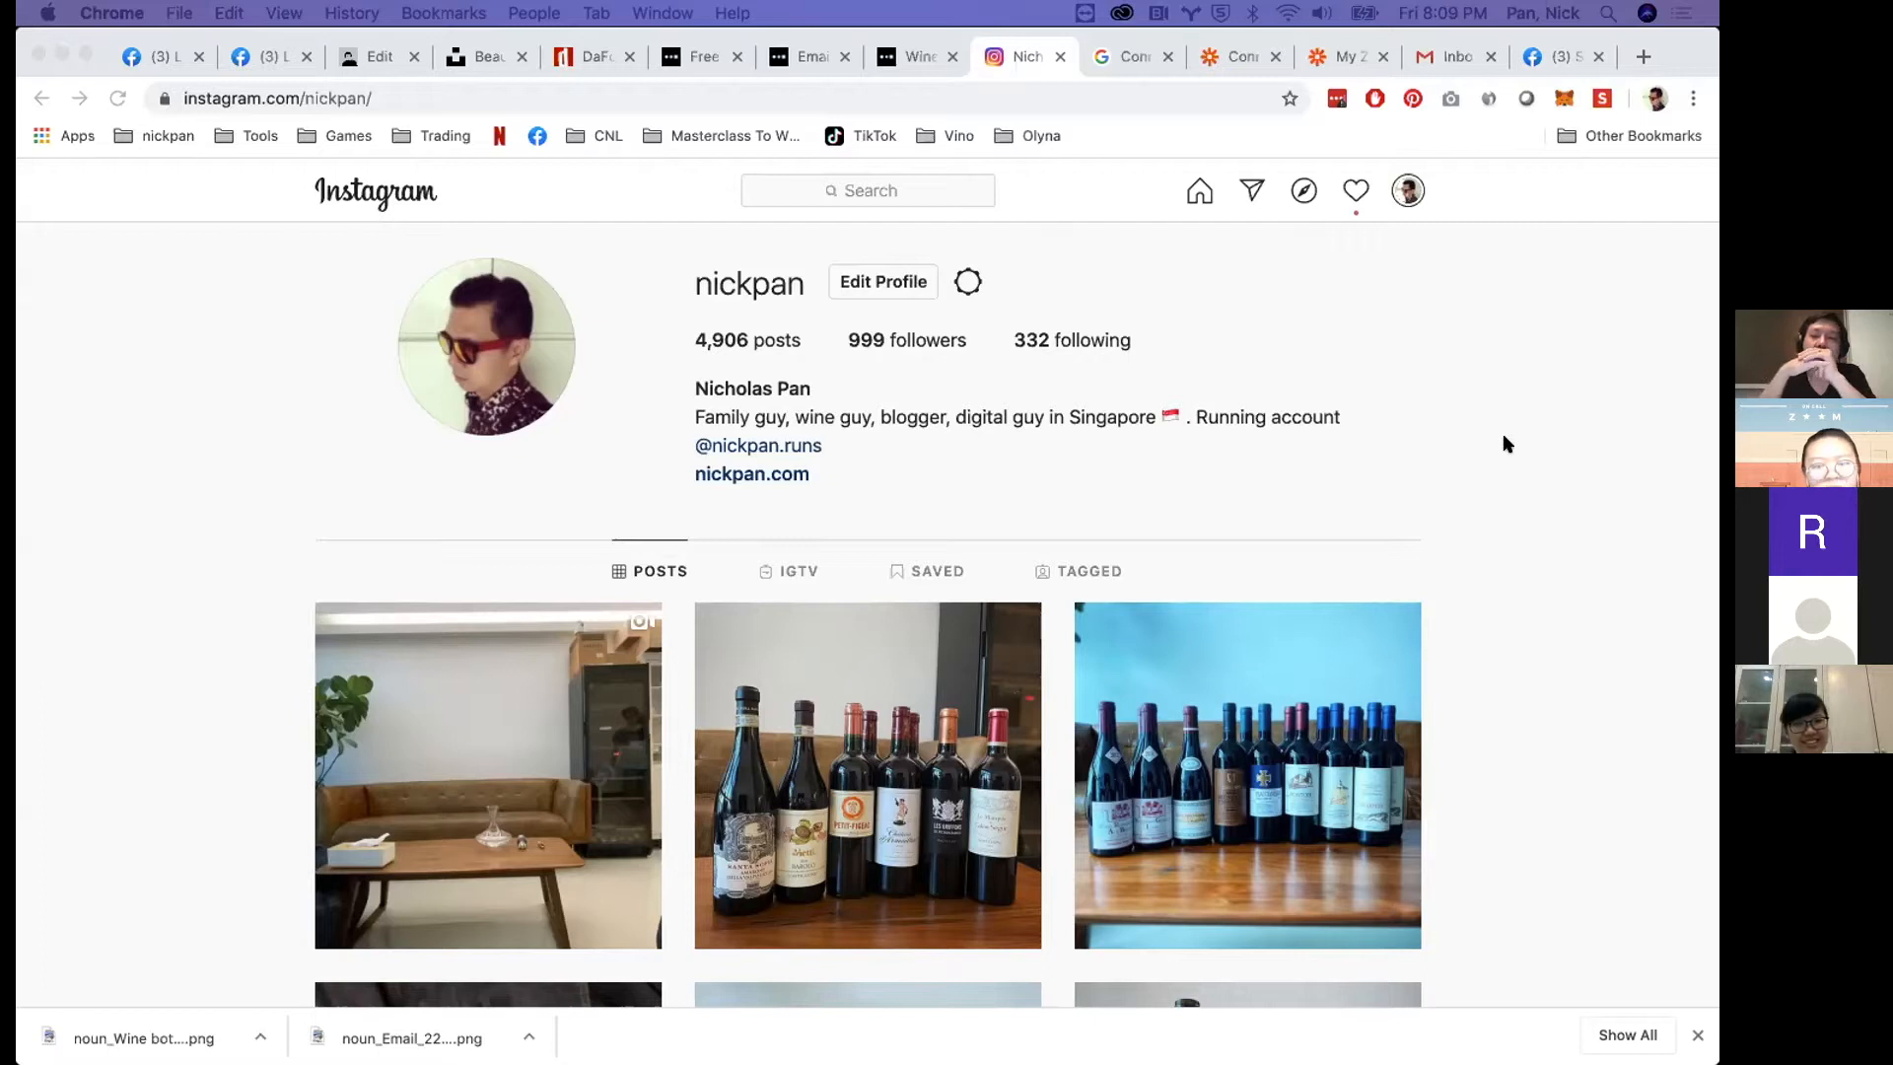
- Look over the wine photos posted on the Instagram profile
scroll(1506, 444, down, 1)
scroll(1506, 443, down, 12)
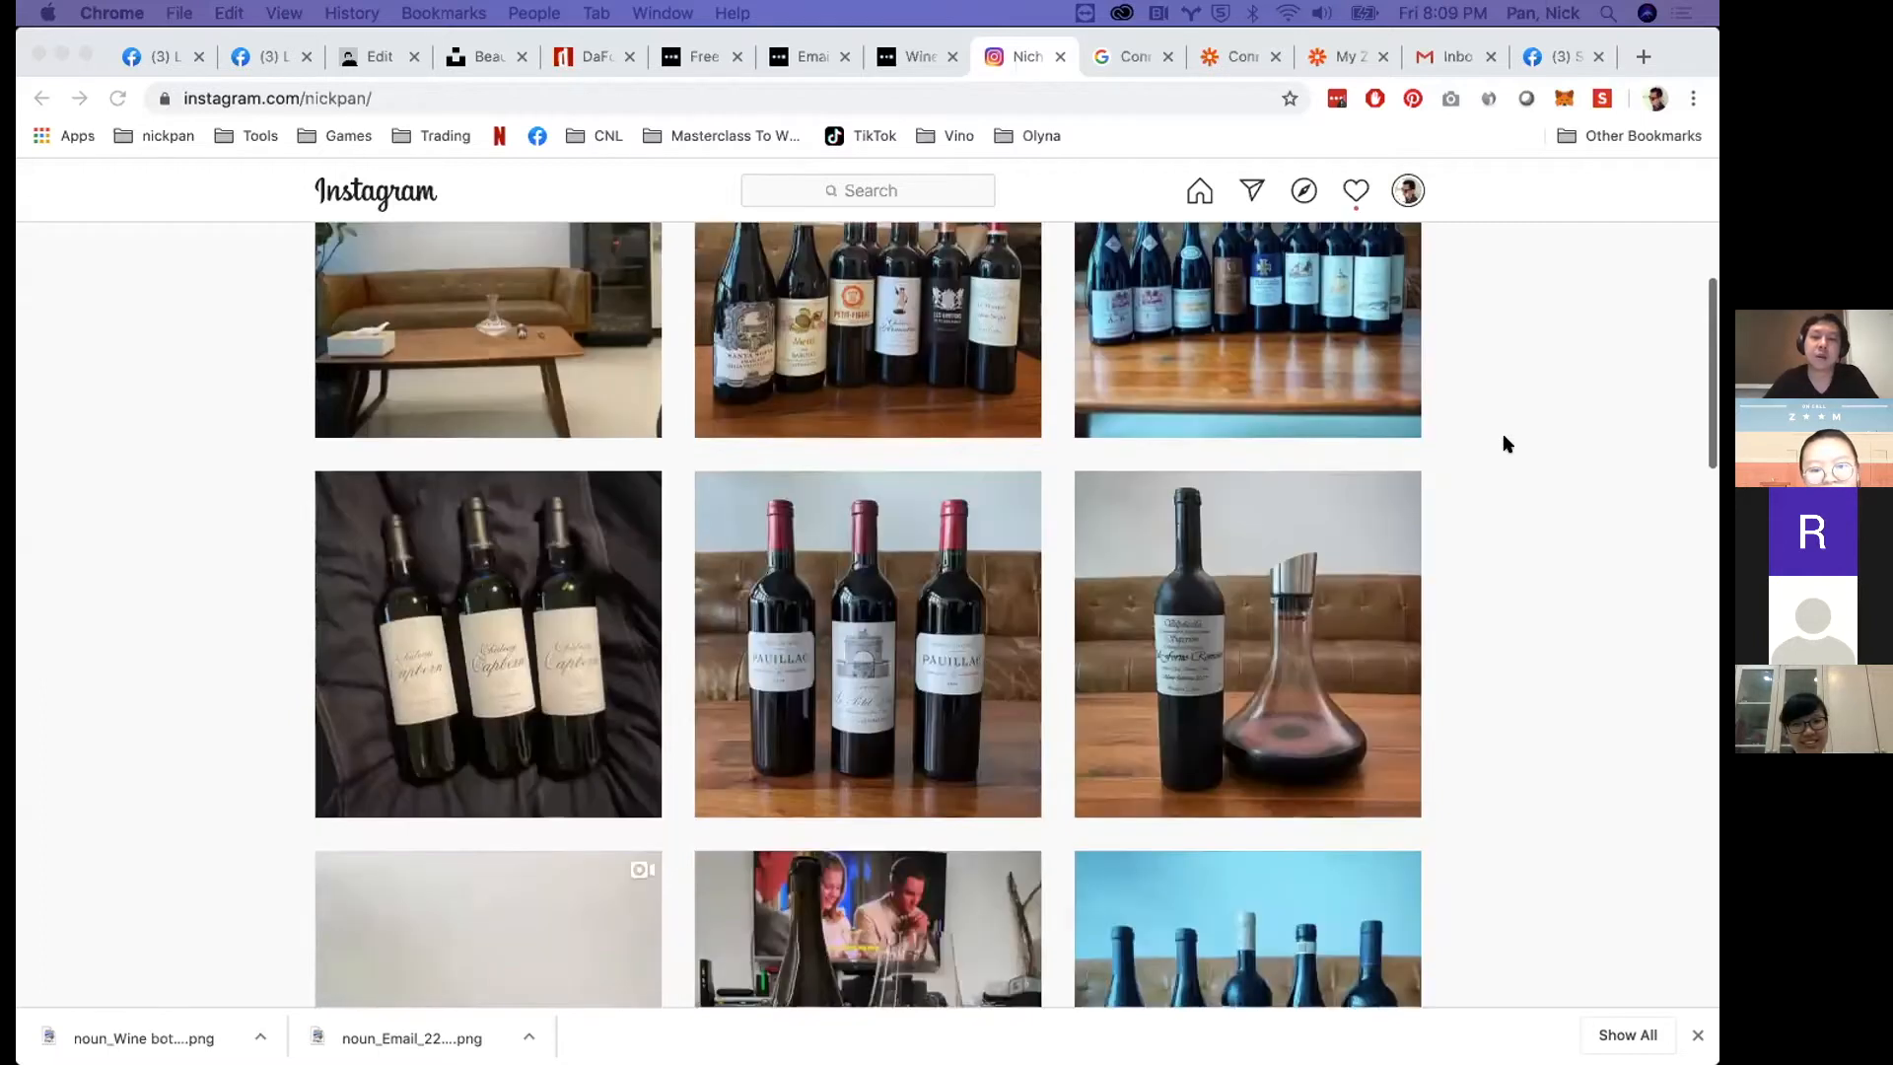
scroll(1506, 443, up, 15)
scroll(1506, 444, down, 5)
scroll(1506, 443, up, 5)
scroll(1506, 443, down, 1)
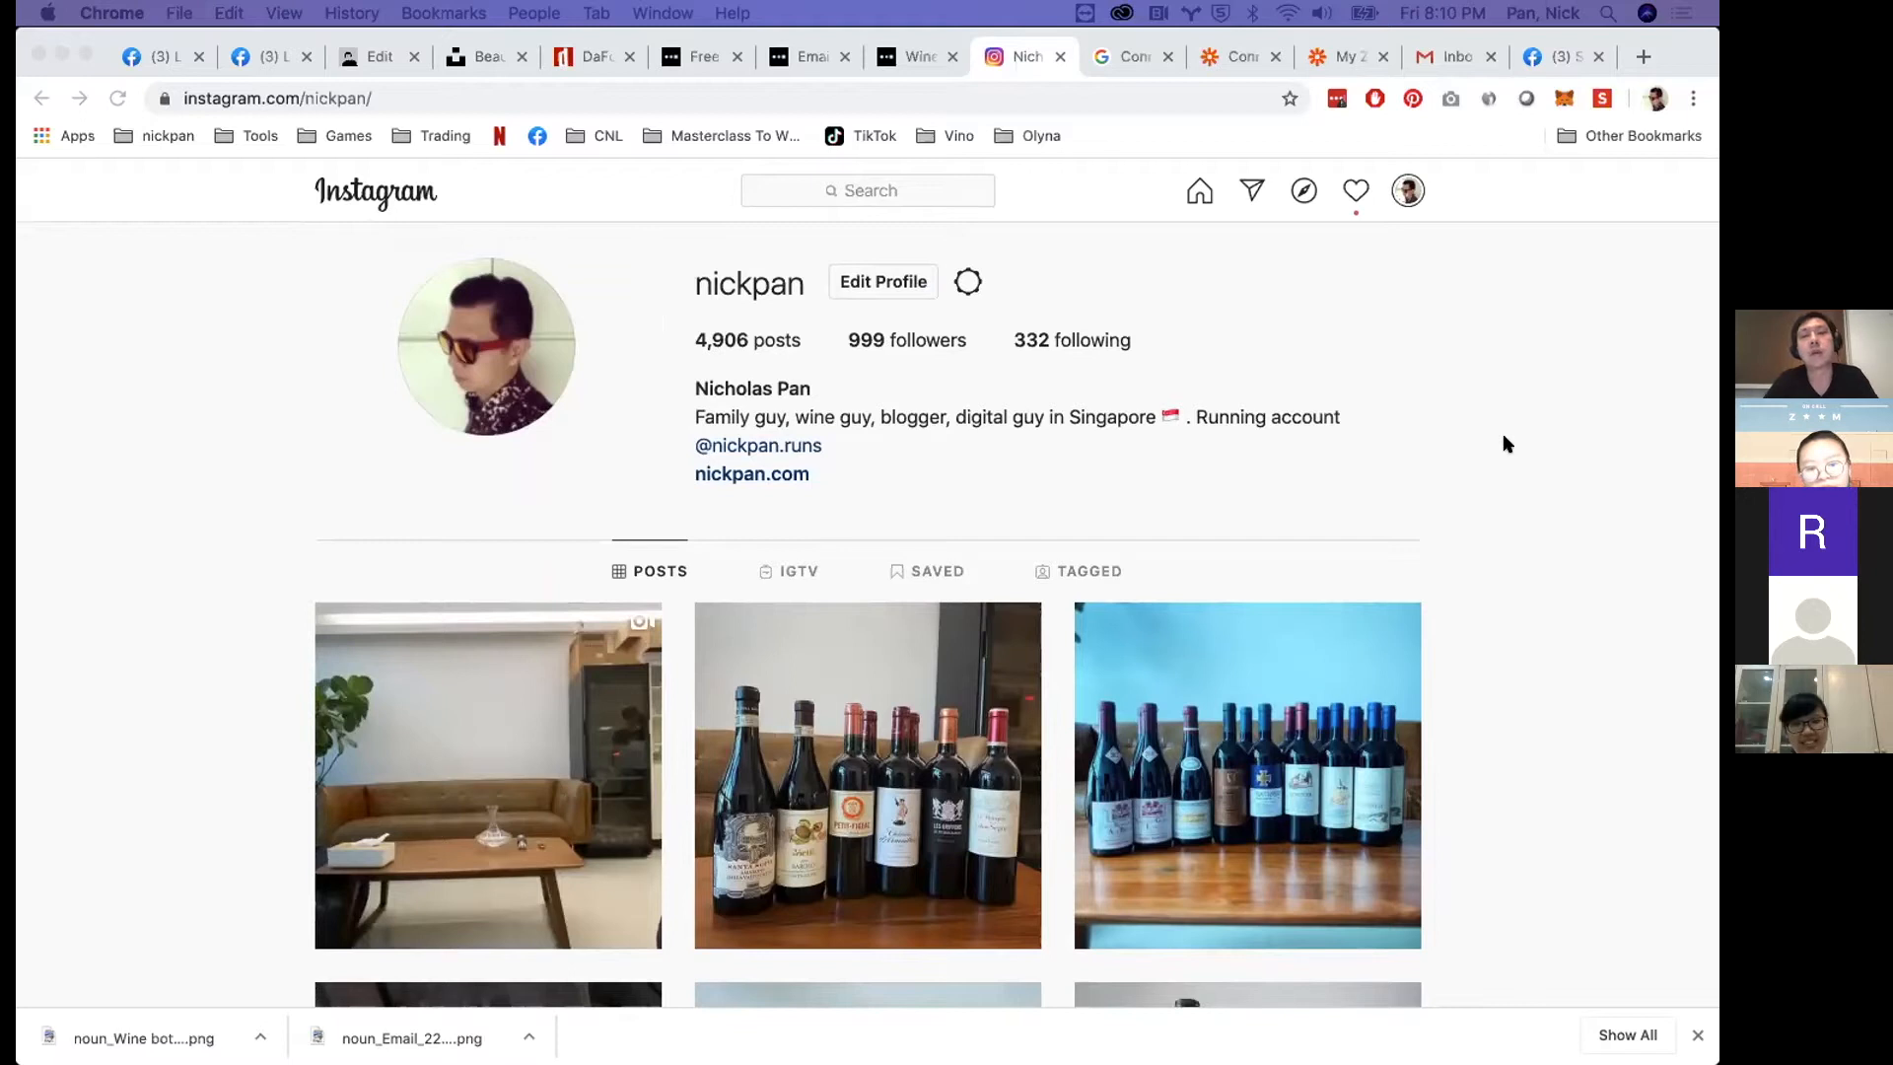
- Switch to the Gmail inbox, open the CornerStoneWines webinar tasting email with Argiano and read through it
click(1438, 59)
scroll(996, 606, down, 1)
scroll(1003, 608, up, 1)
scroll(976, 616, up, 1)
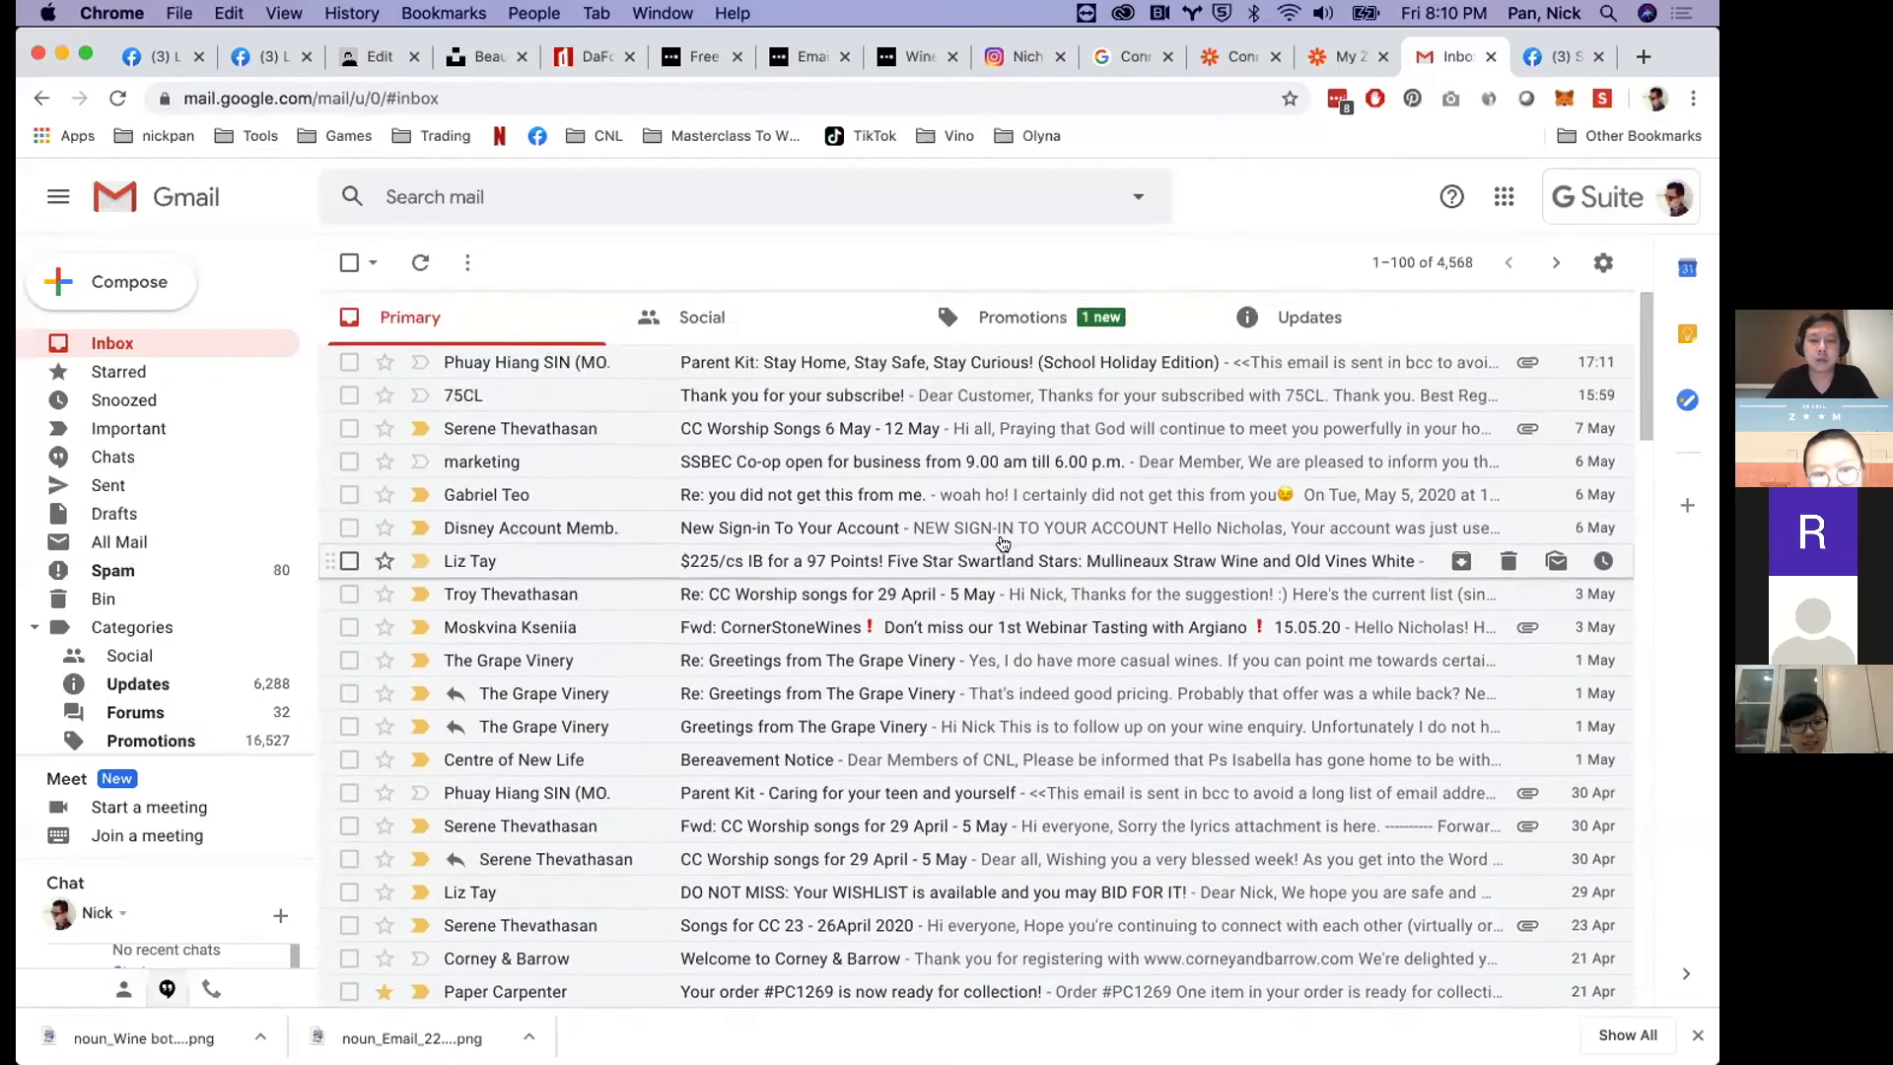
click(951, 621)
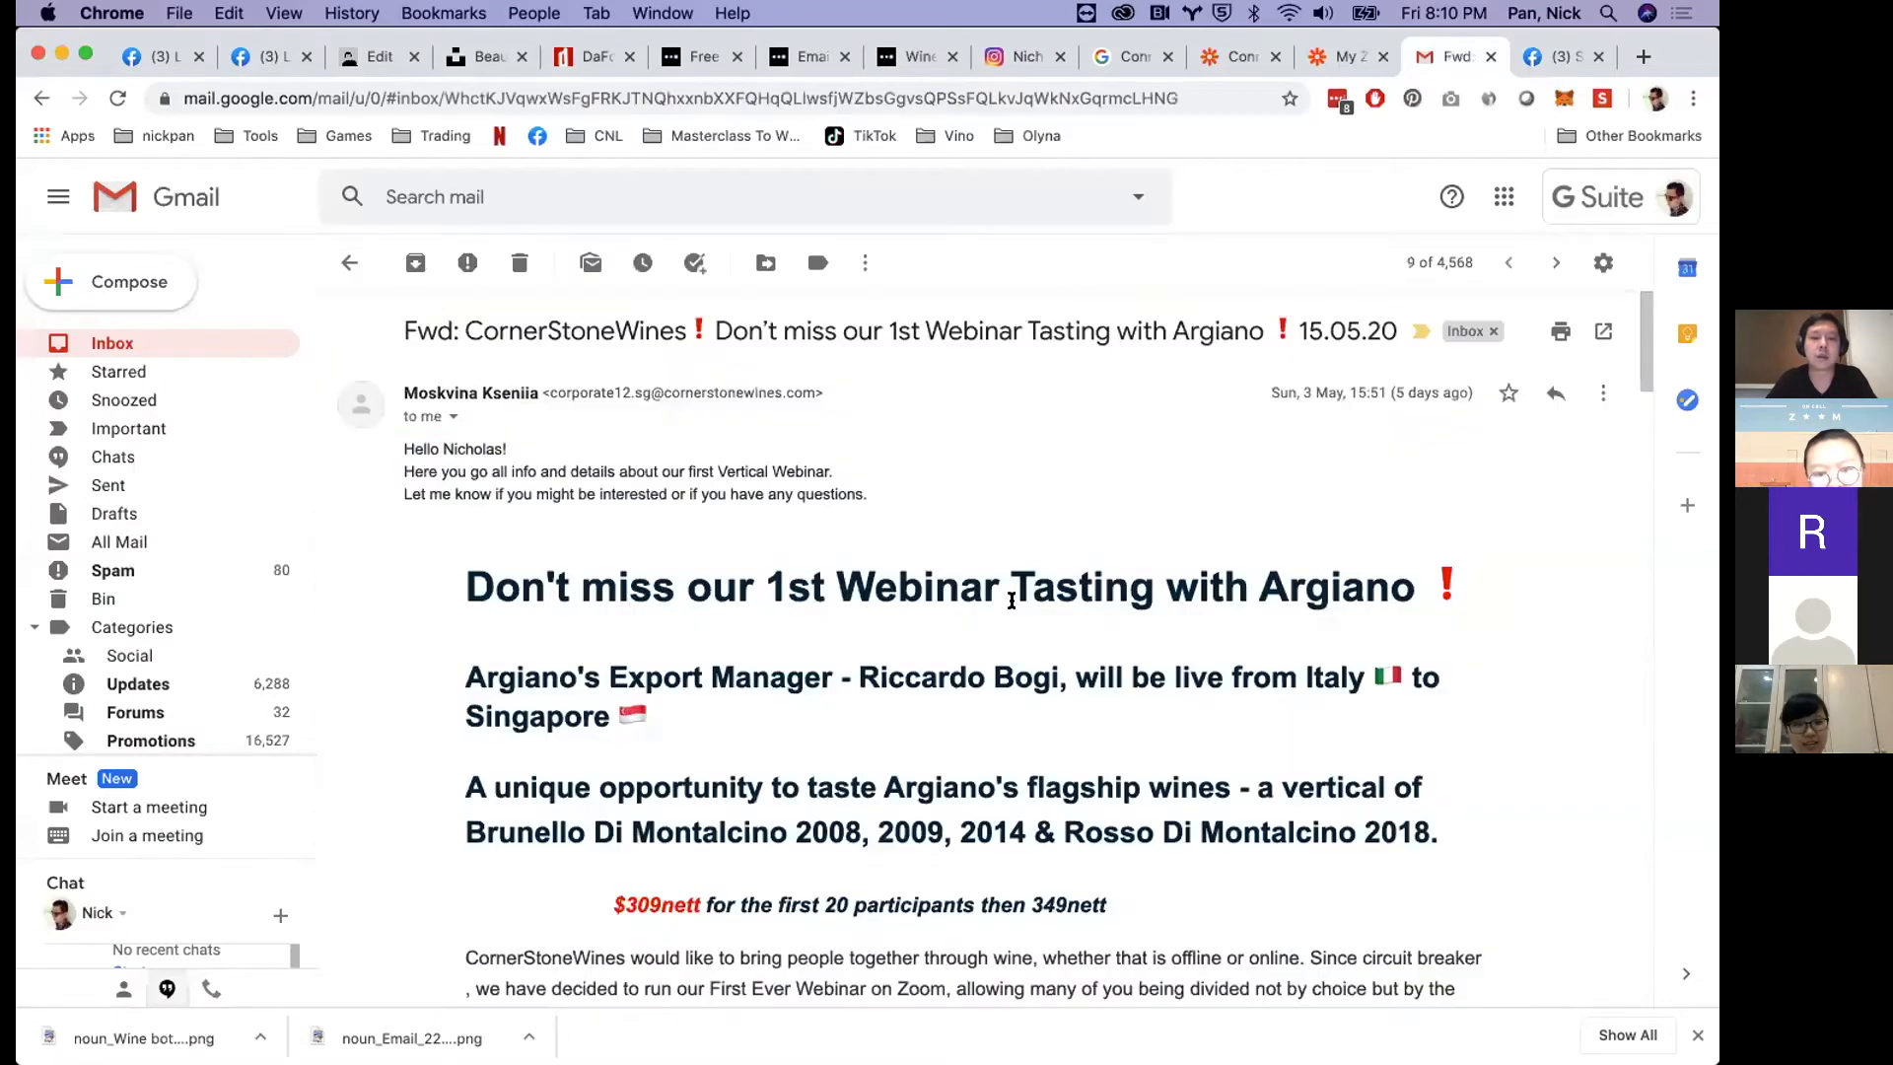
scroll(1016, 606, down, 10)
scroll(1015, 606, down, 3)
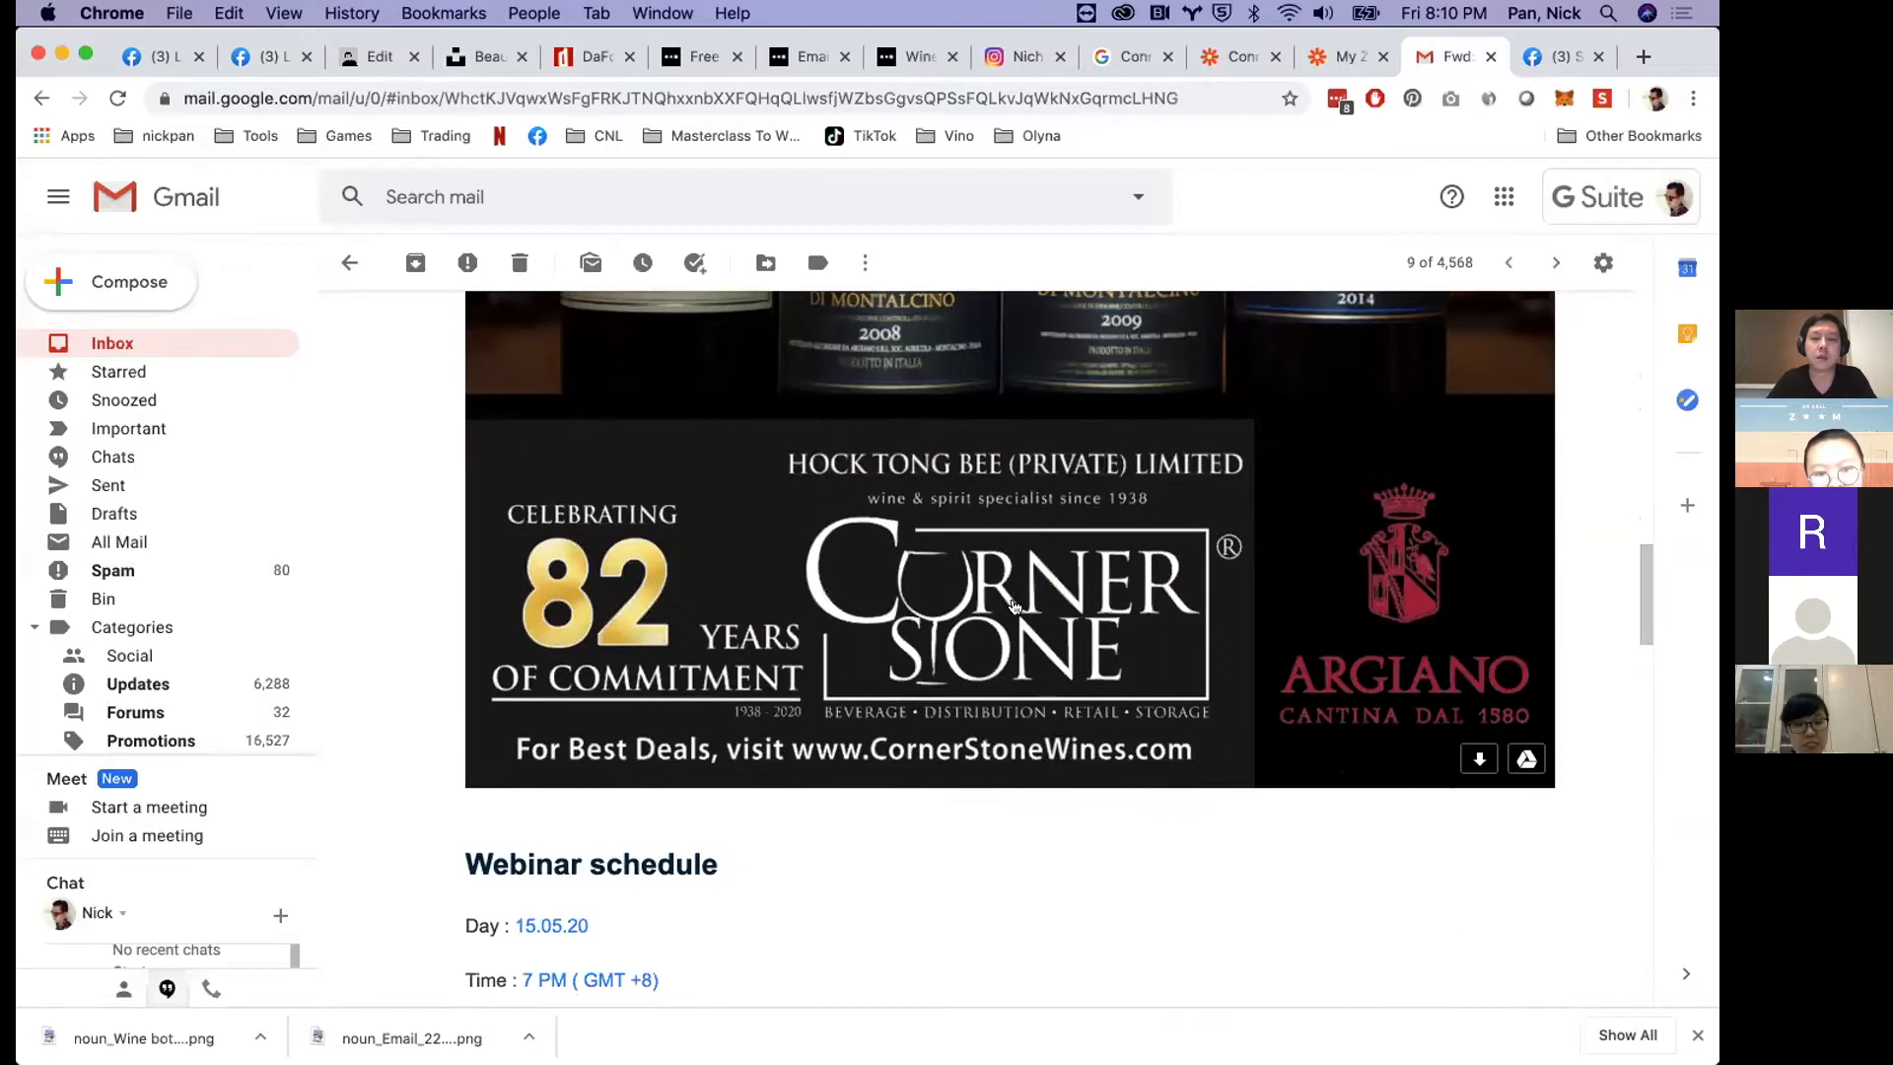
scroll(1381, 410, up, 15)
scroll(1250, 709, down, 4)
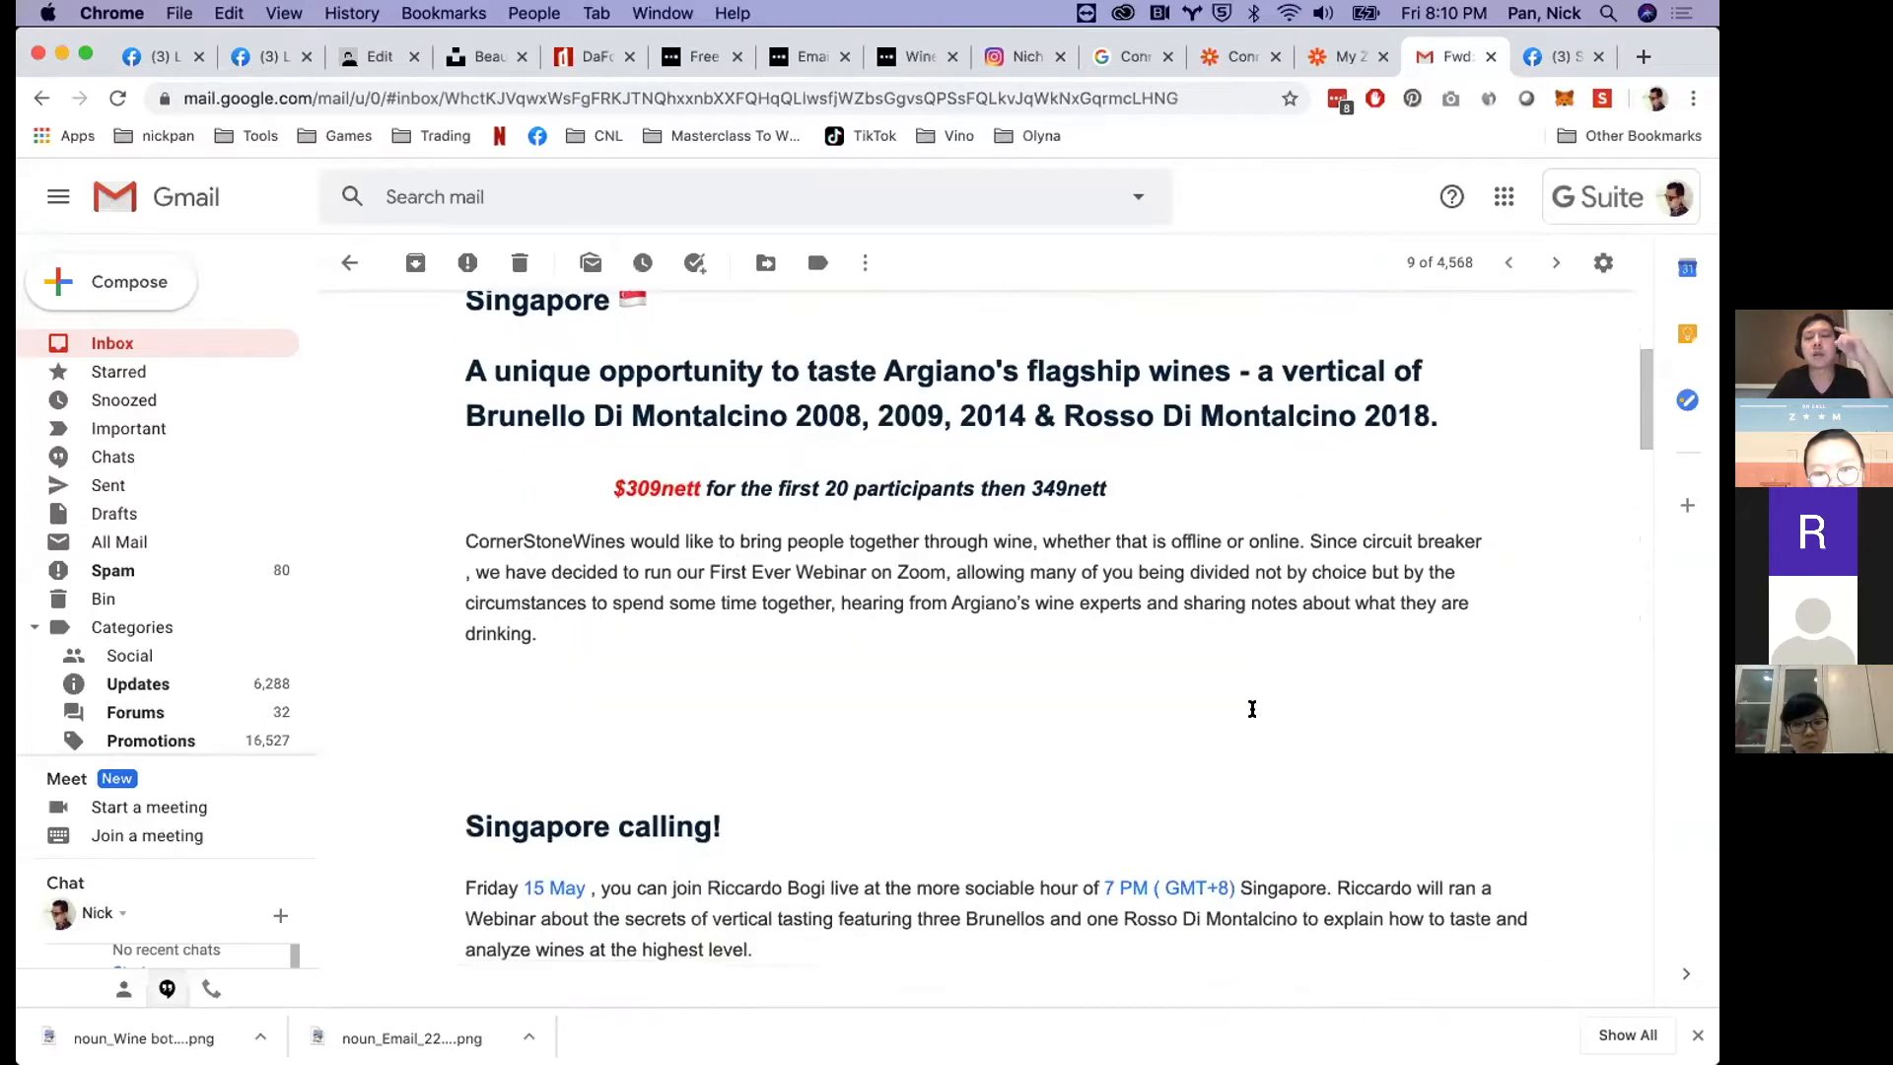
scroll(1260, 650, up, 6)
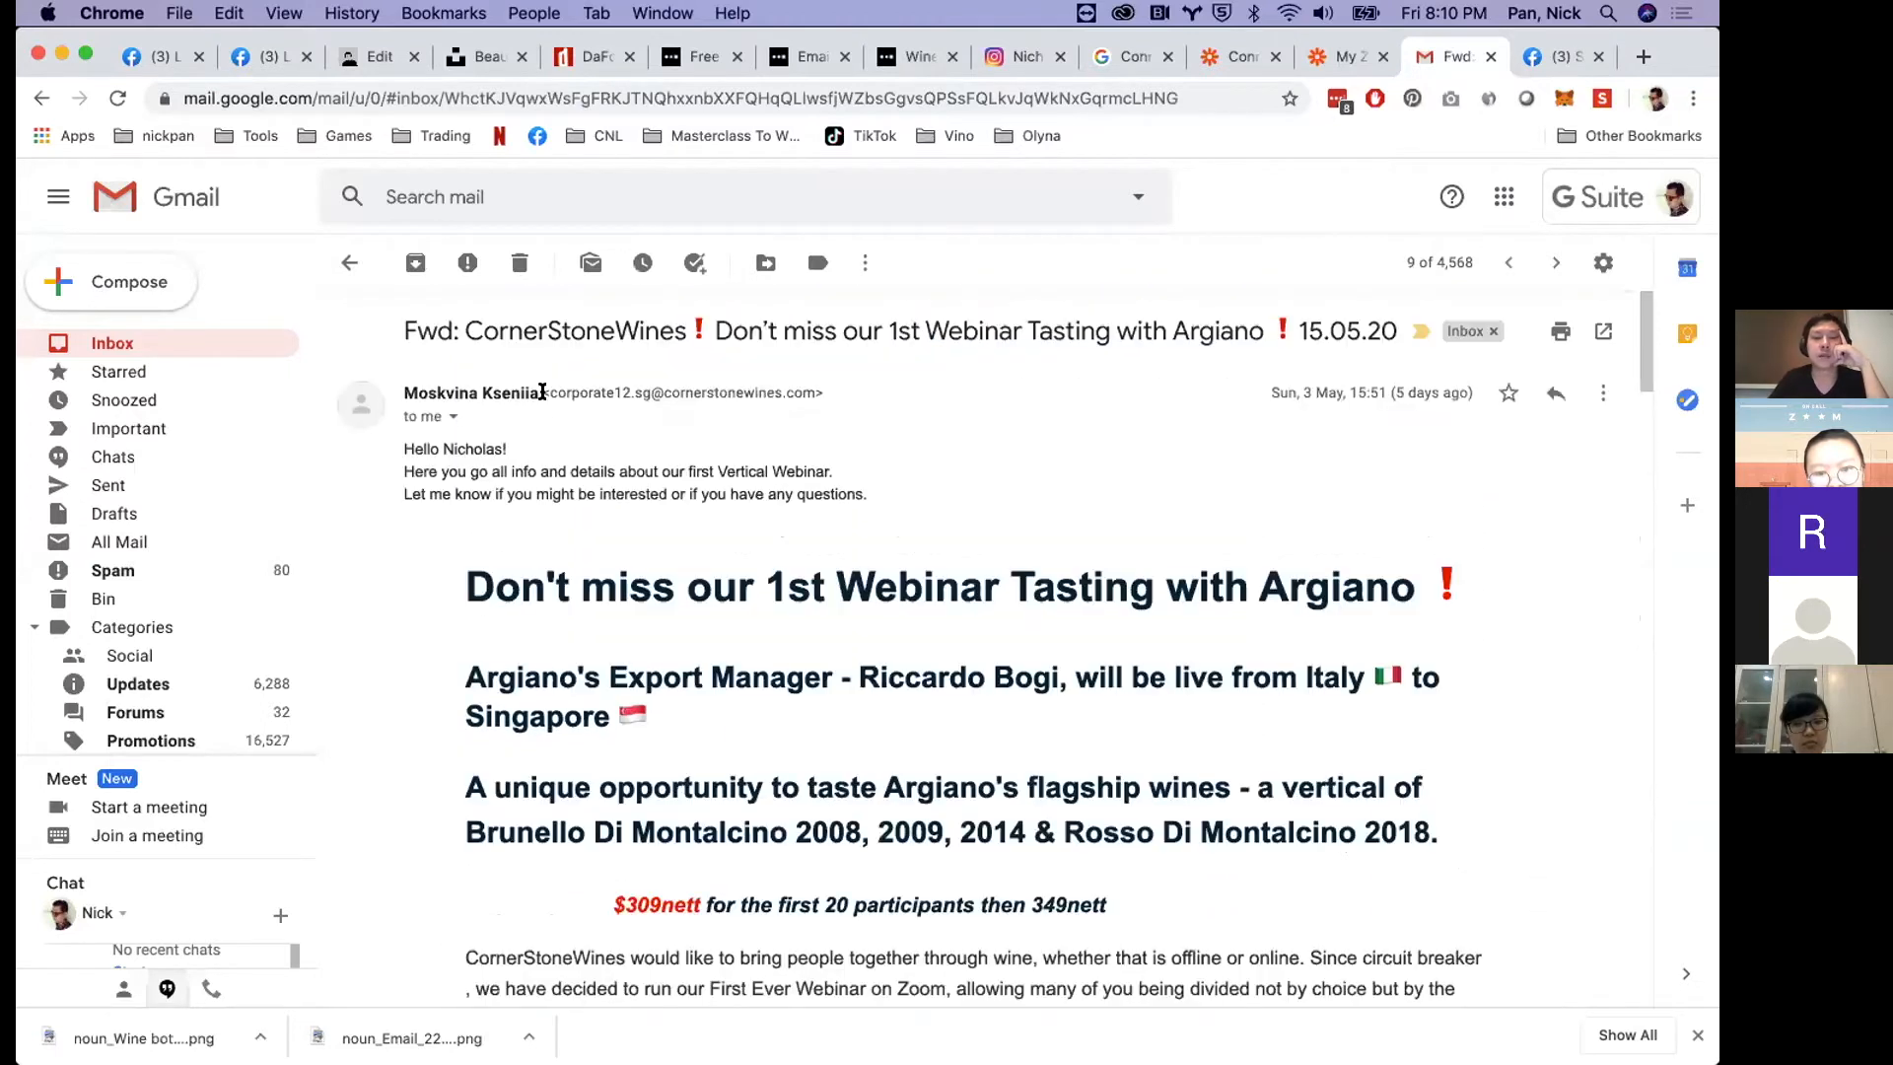
- Open the newest "Re: Greetings from The Grape Vinery" email from the inbox and start a filter for messages like it
click(357, 264)
scroll(808, 572, down, 3)
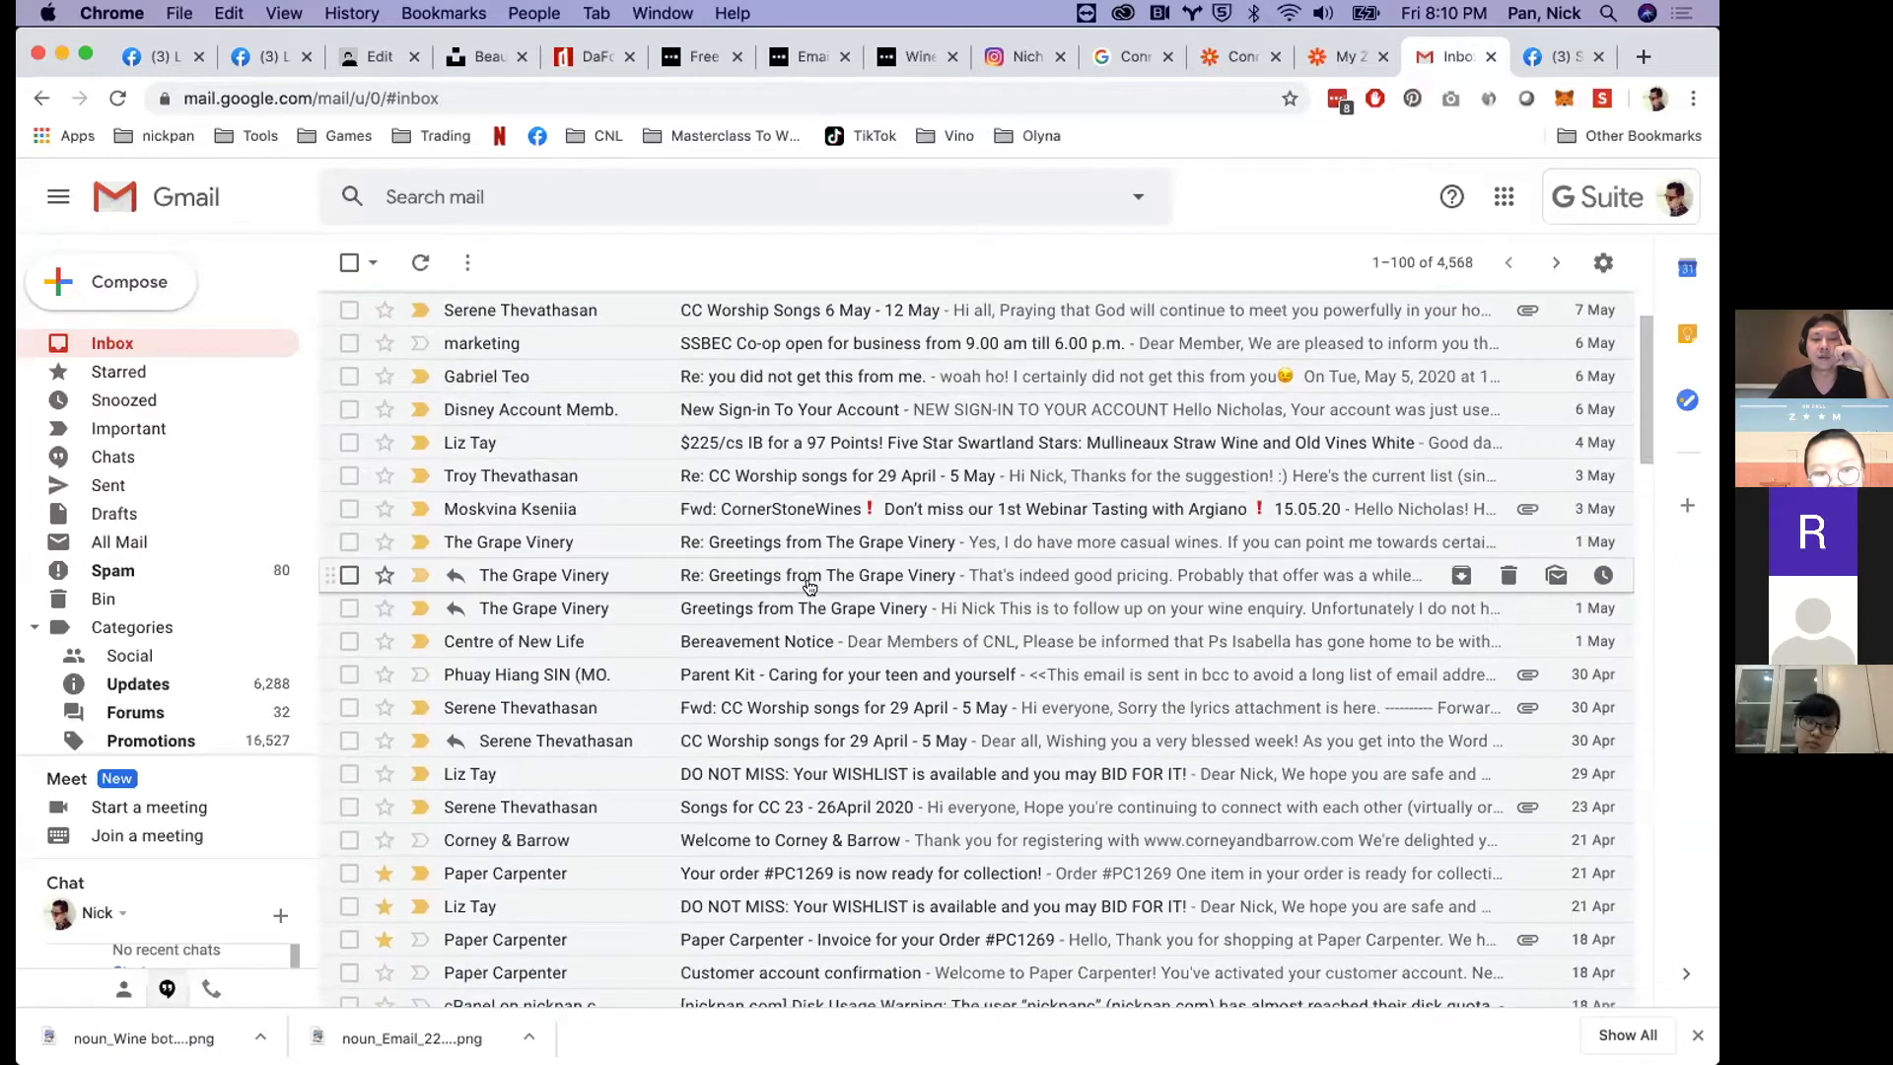
click(826, 549)
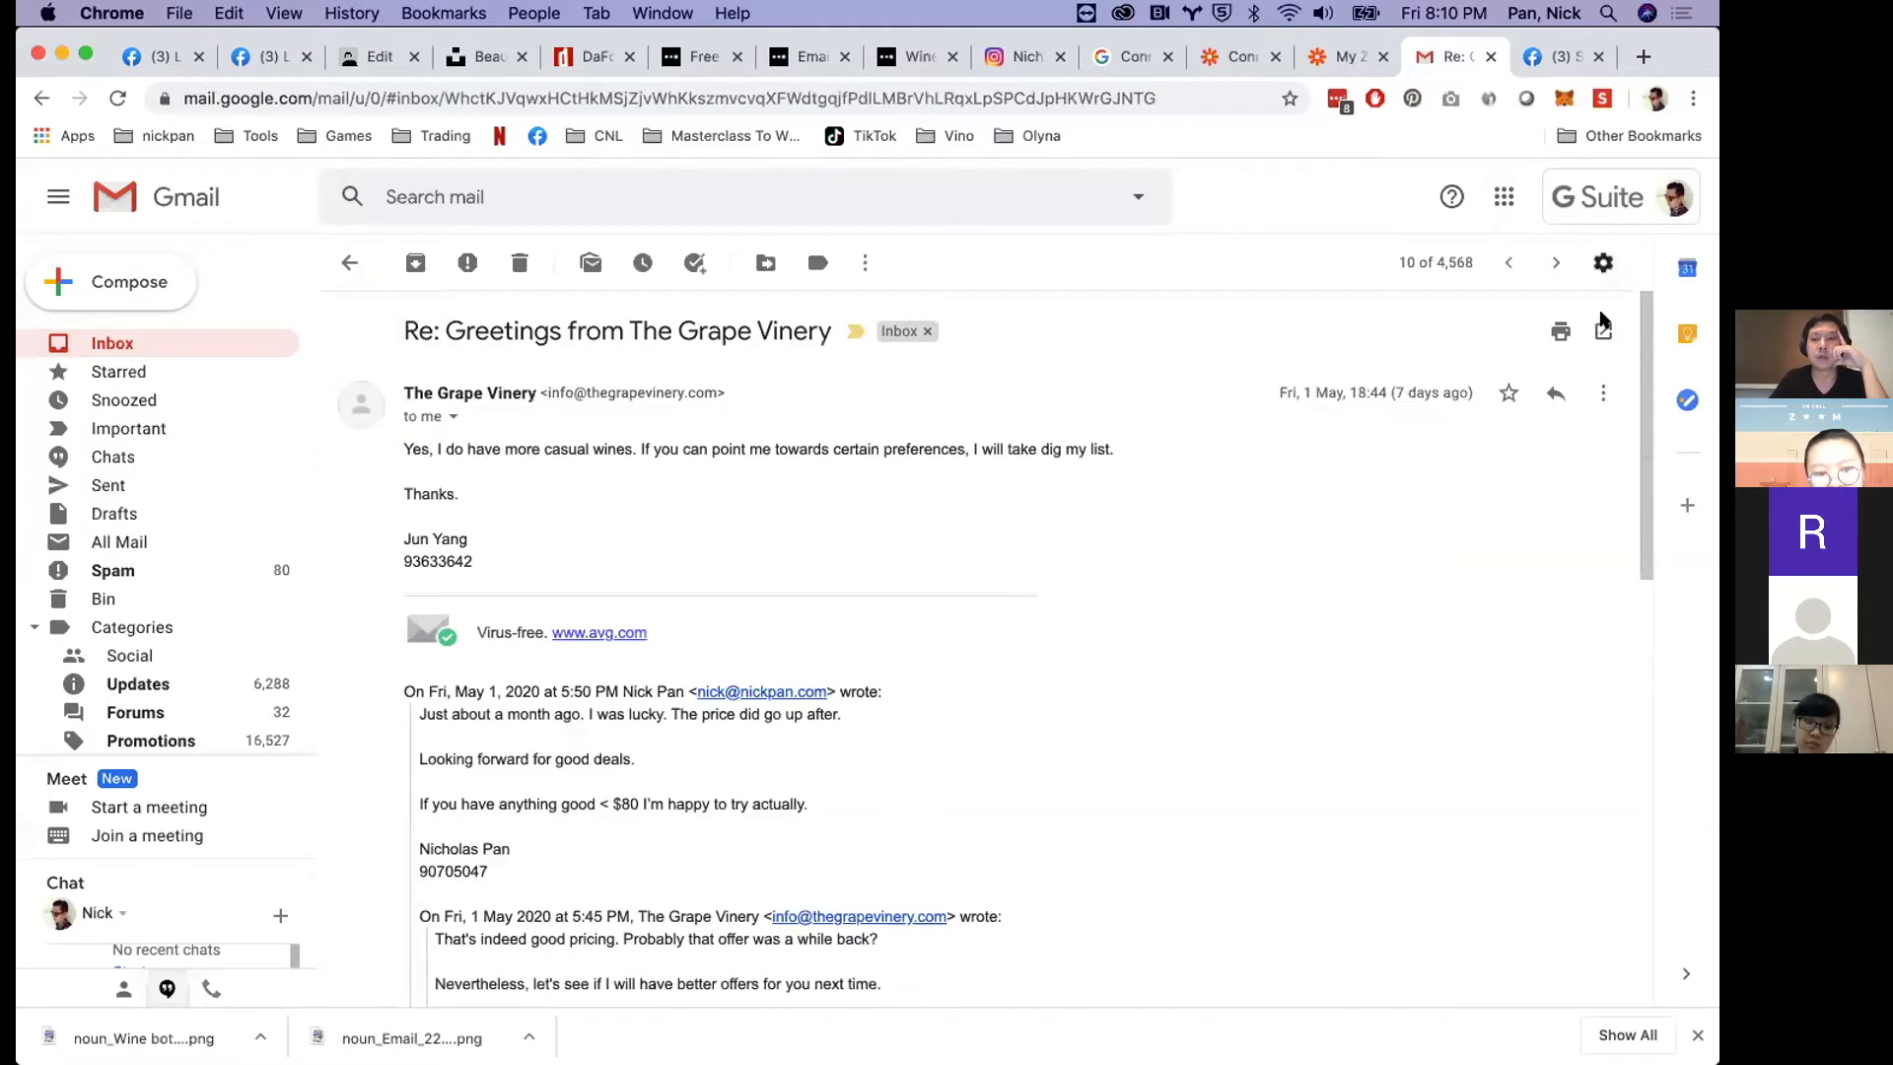
click(1602, 394)
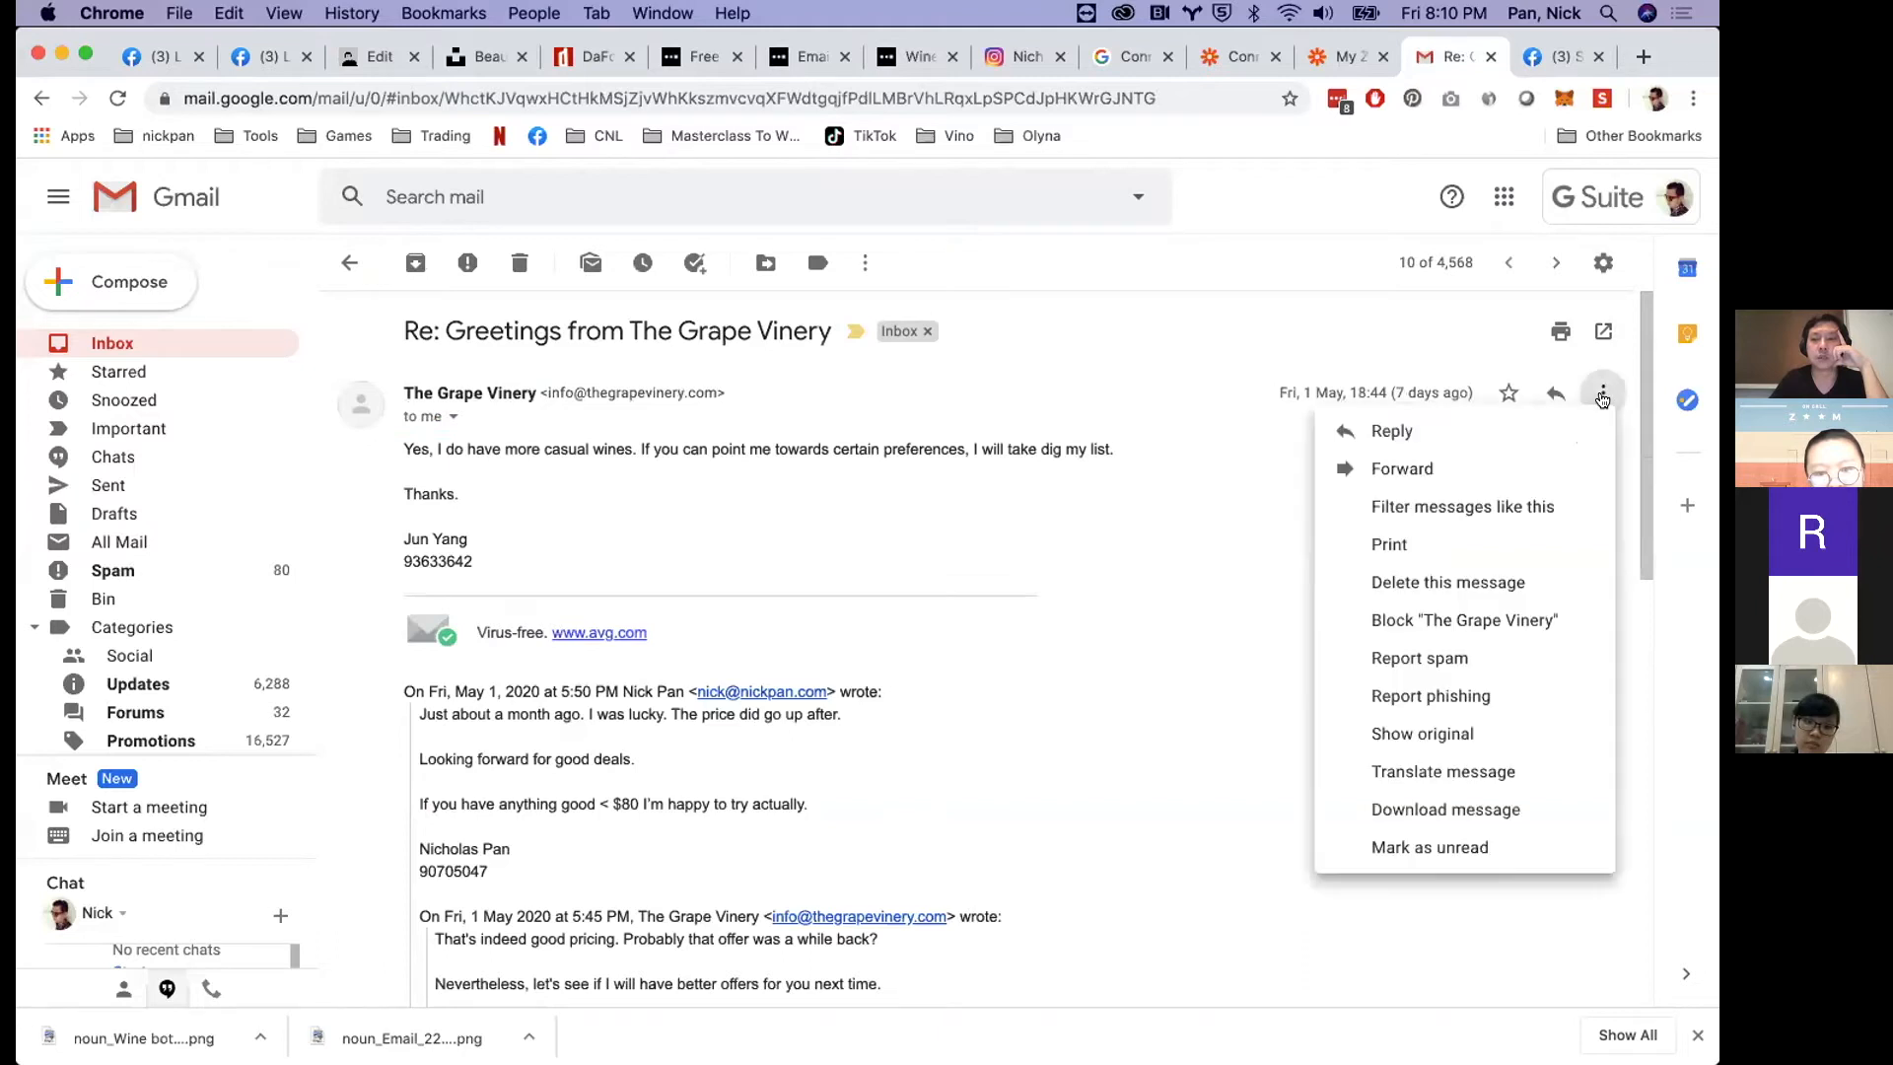
click(1511, 511)
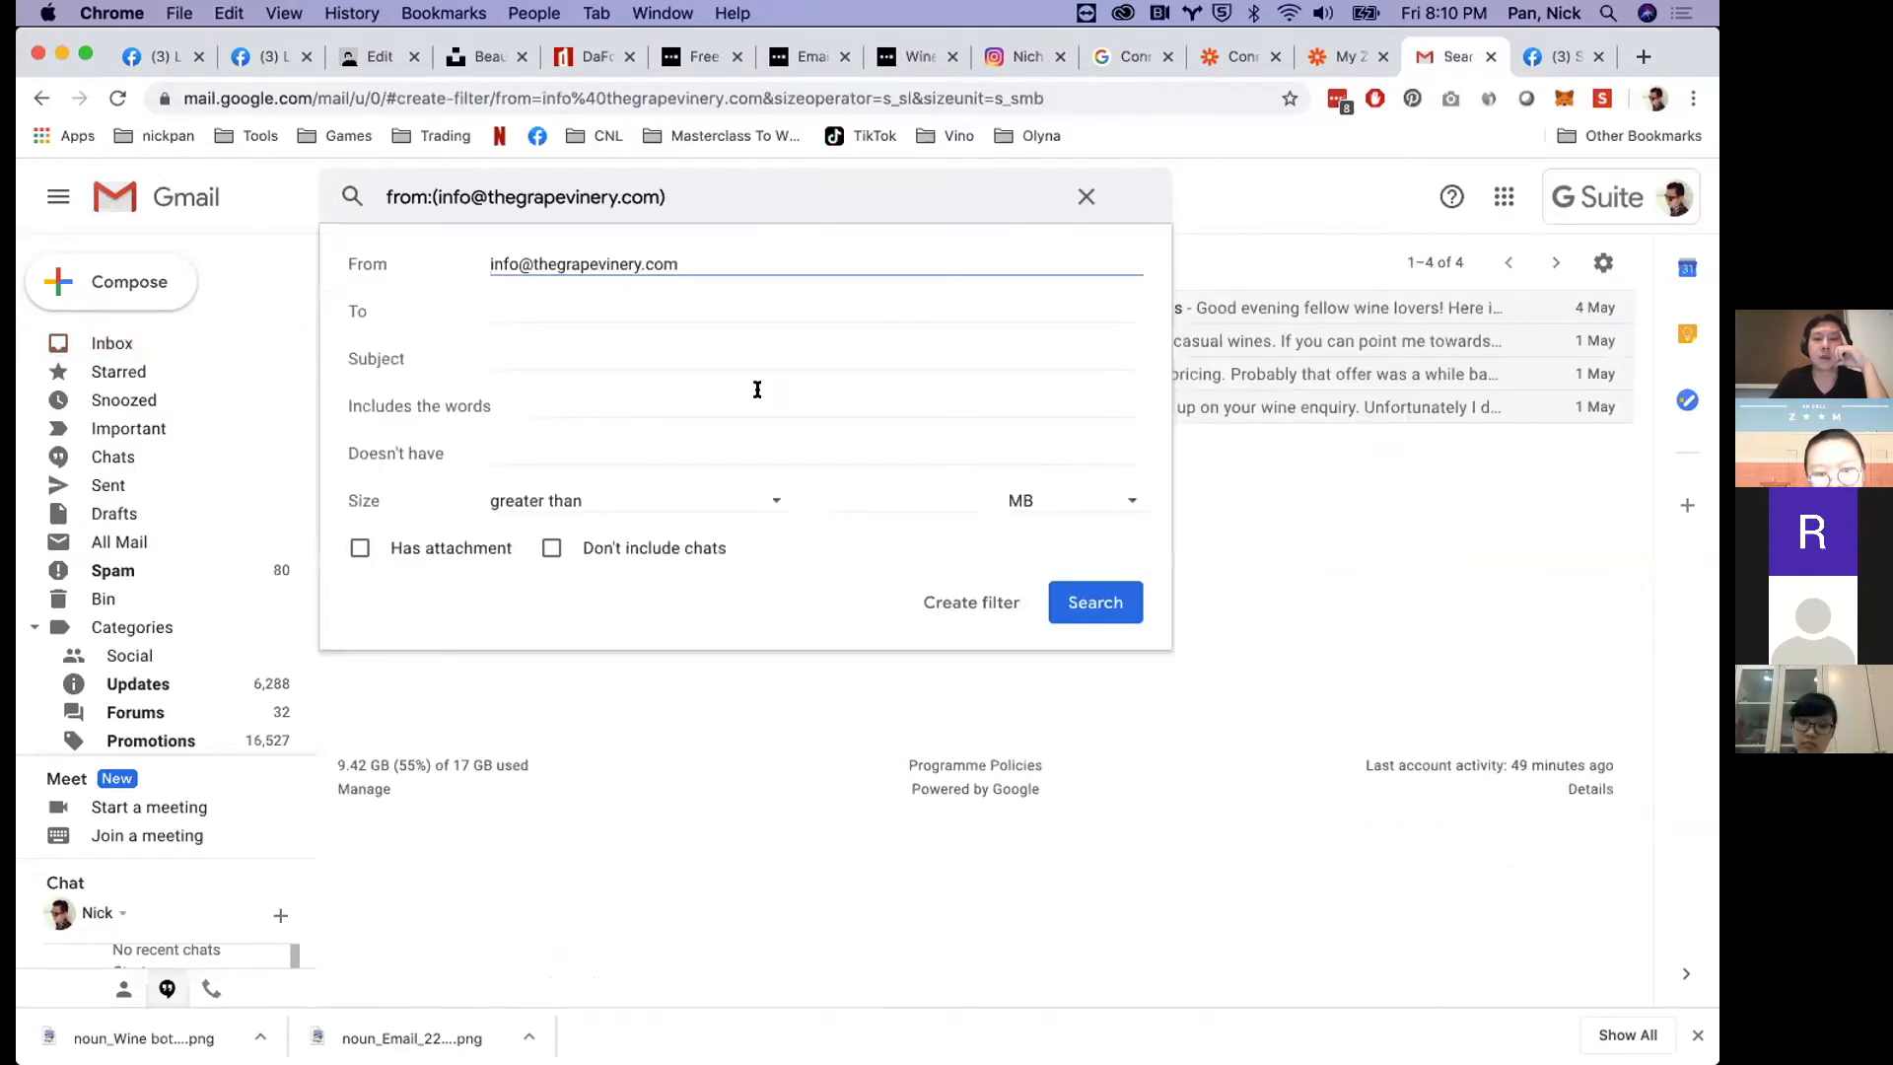
- Set the filter to skip the inbox, apply the eCommerce/Wines Emailers label and include matching messages, and close it without creating it
click(530, 358)
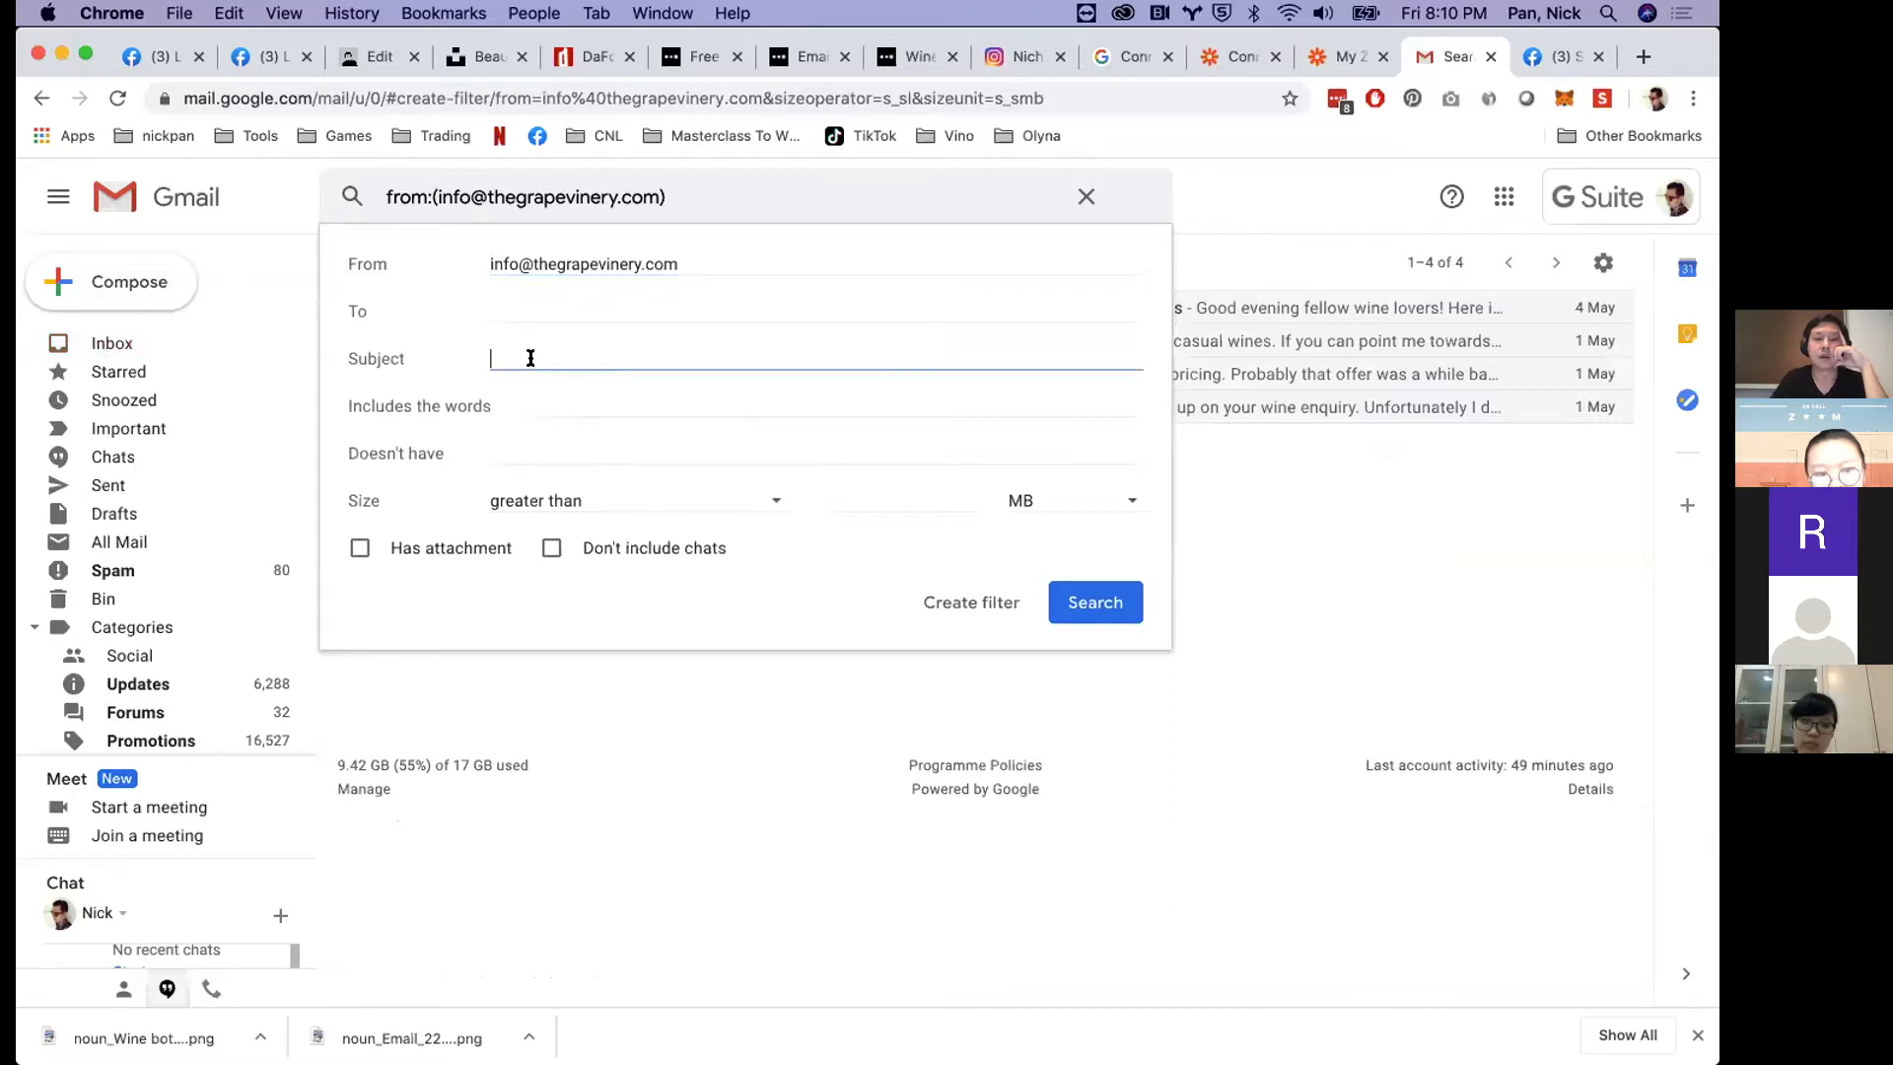
click(947, 604)
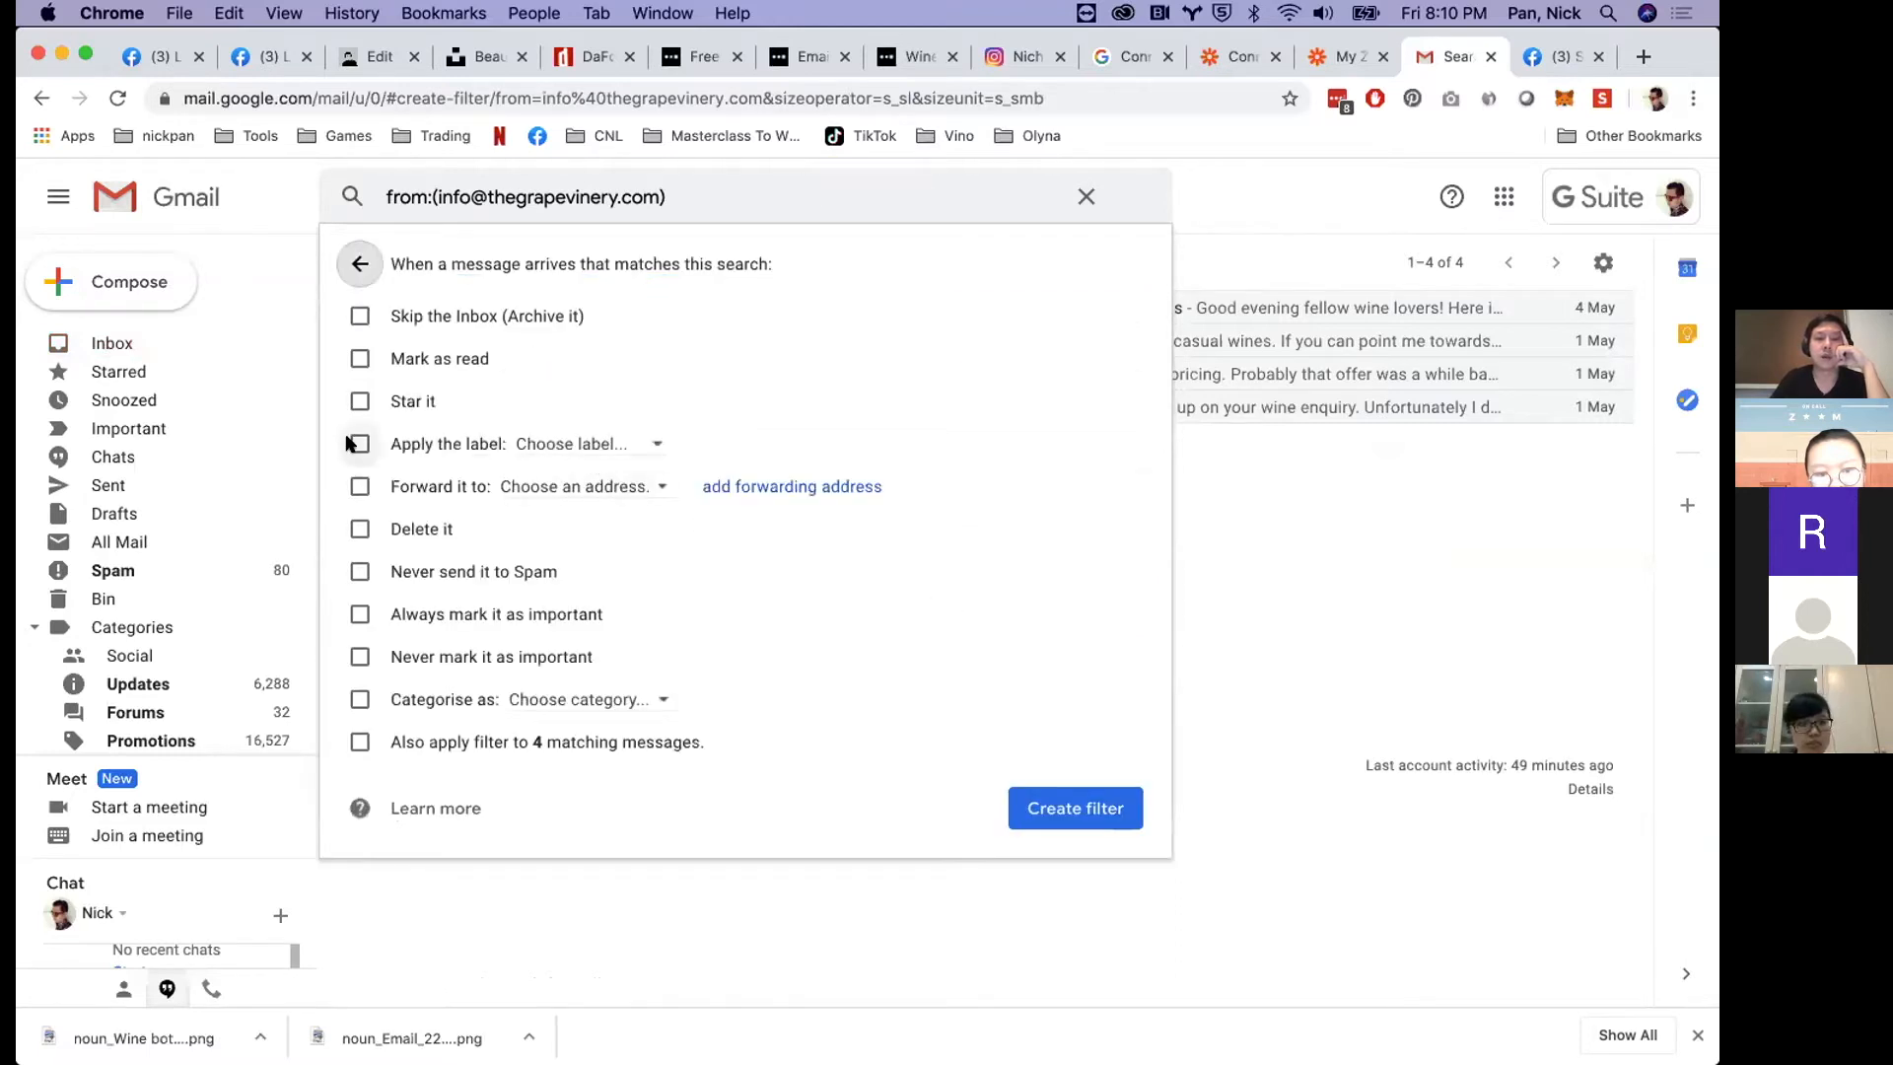
click(359, 443)
click(566, 444)
scroll(628, 645, down, 3)
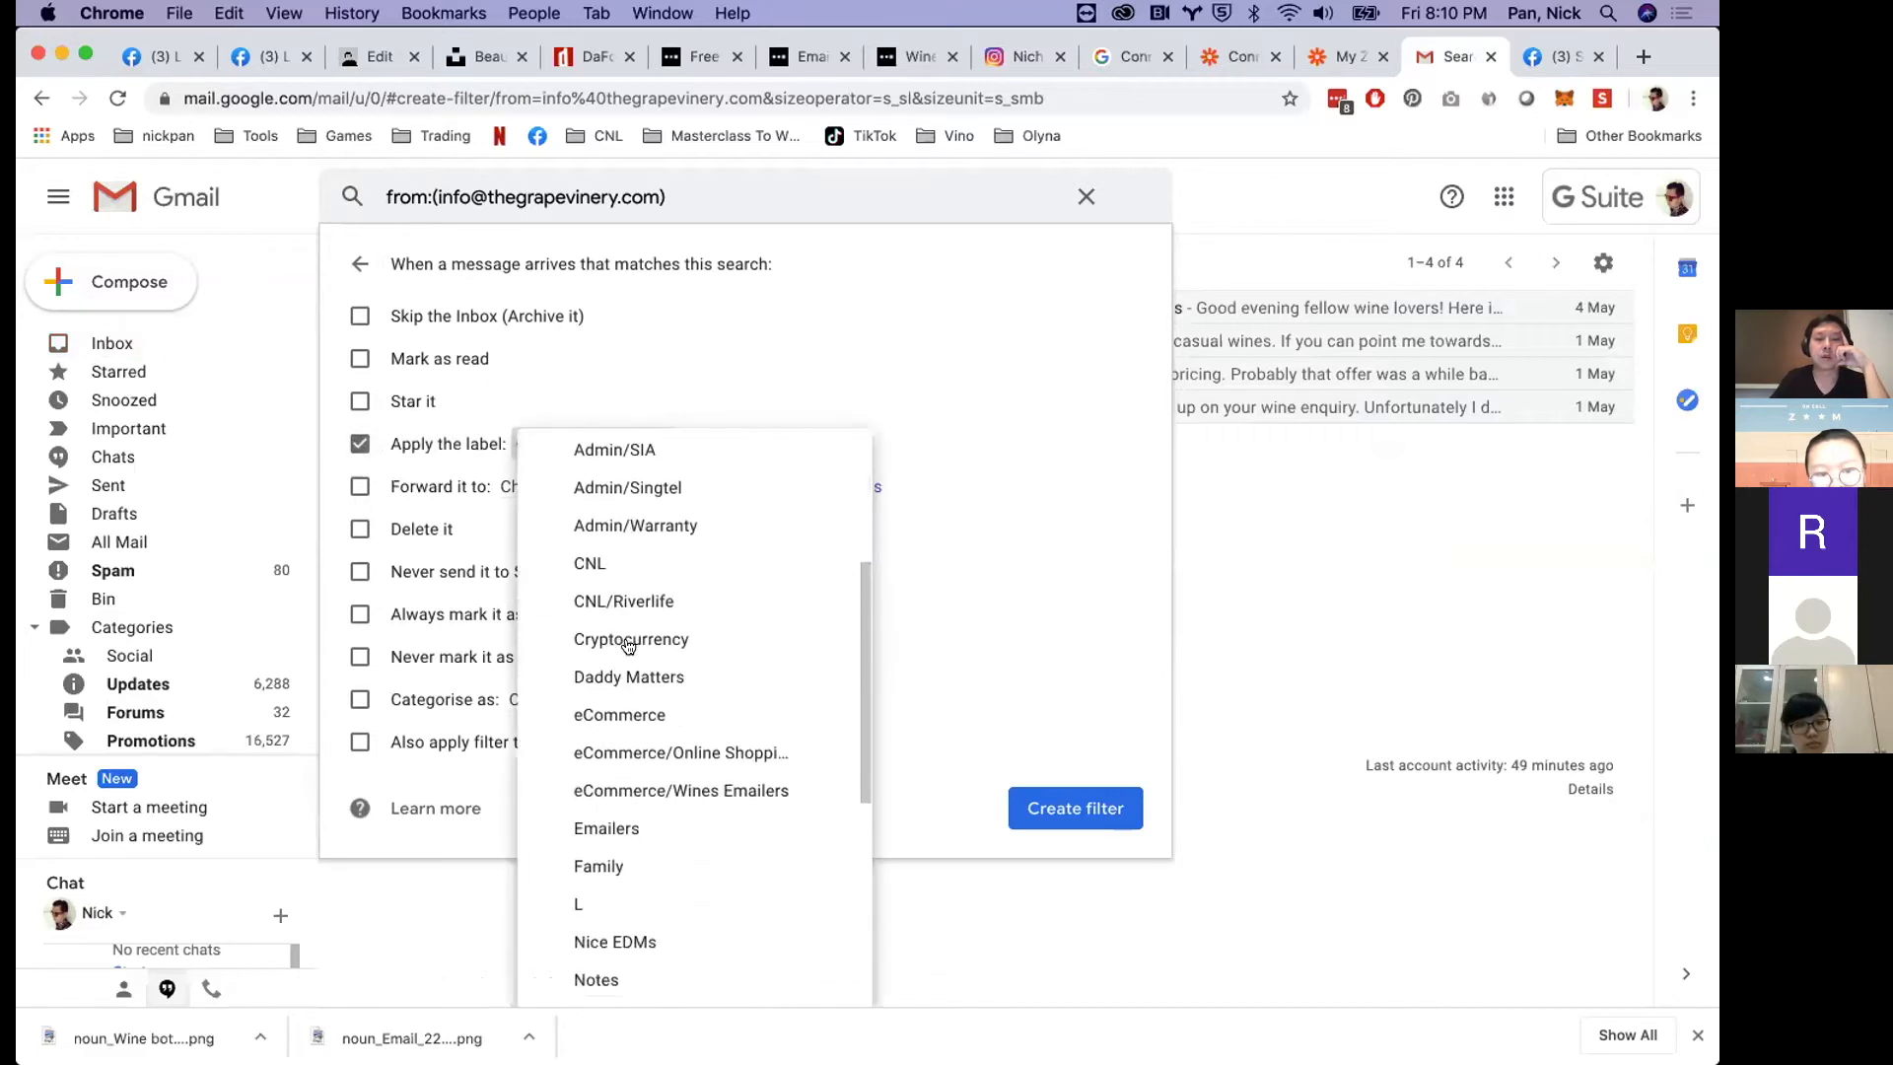
click(770, 792)
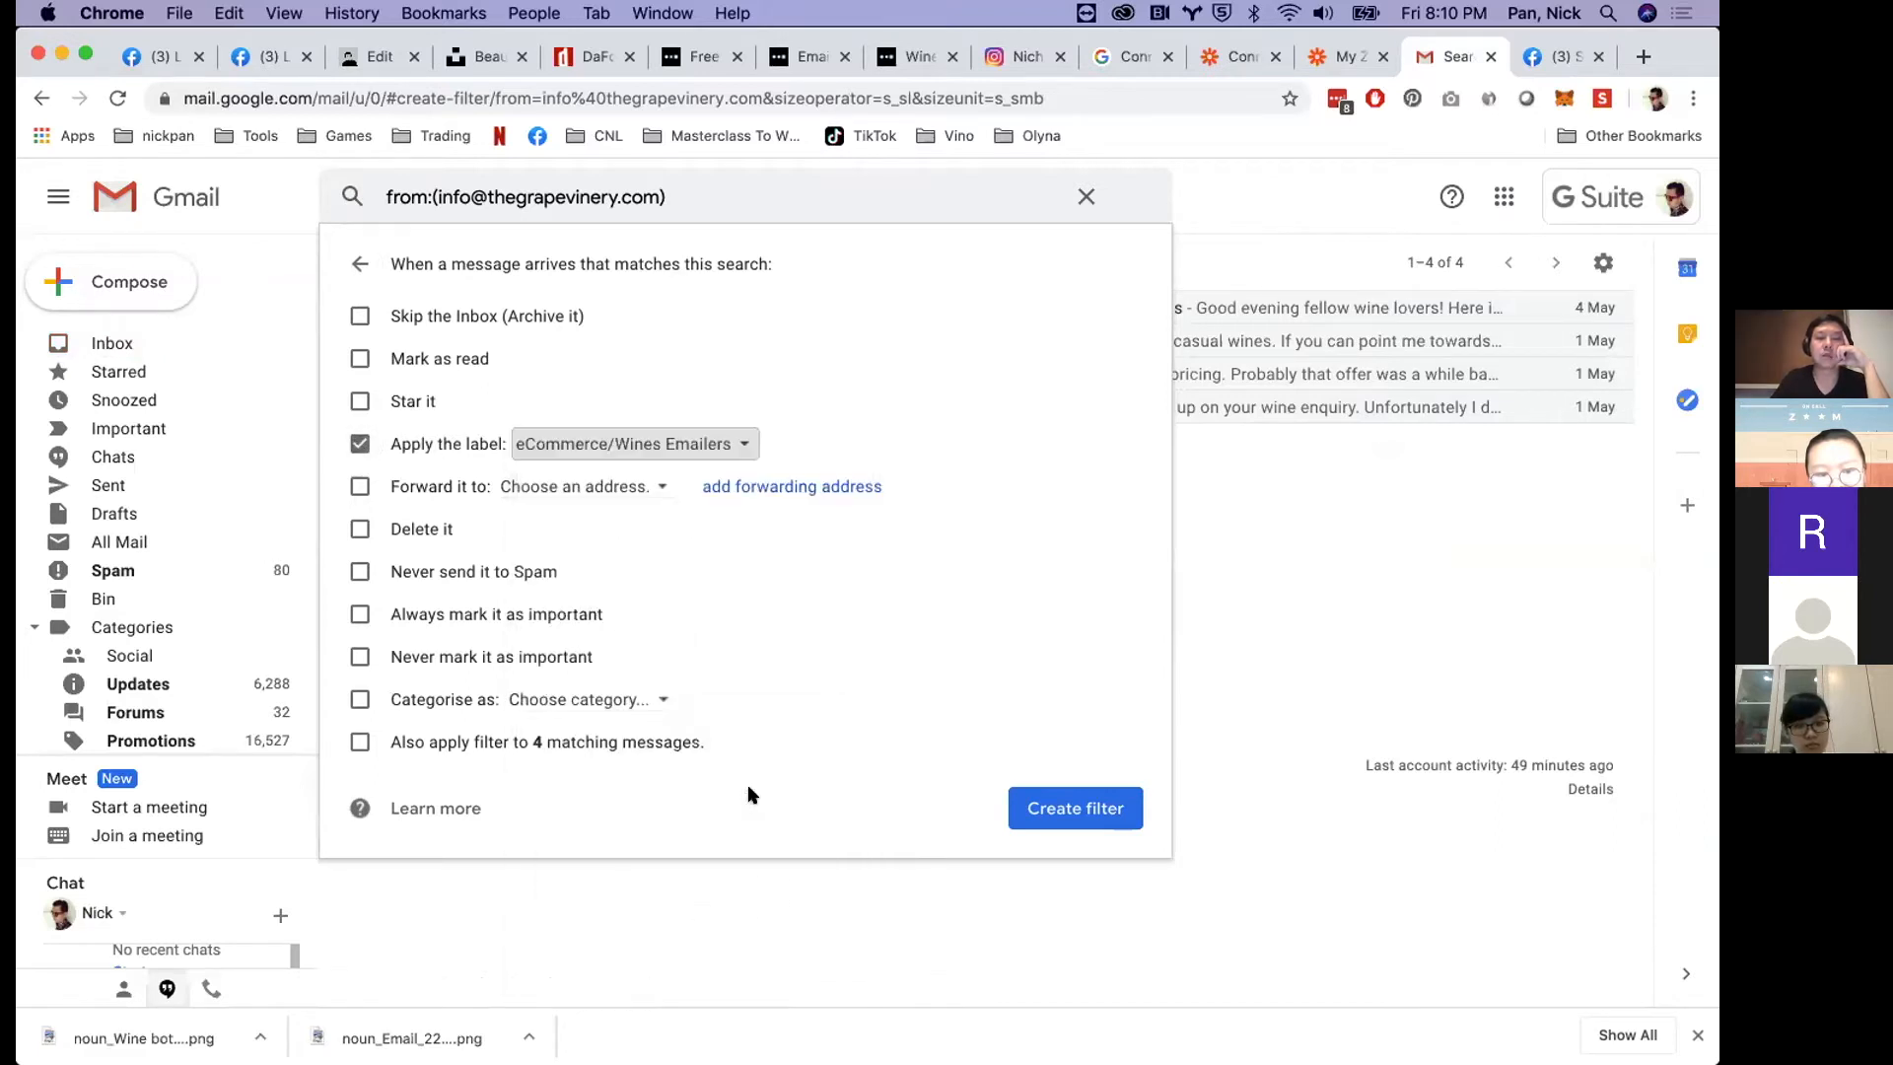
click(359, 317)
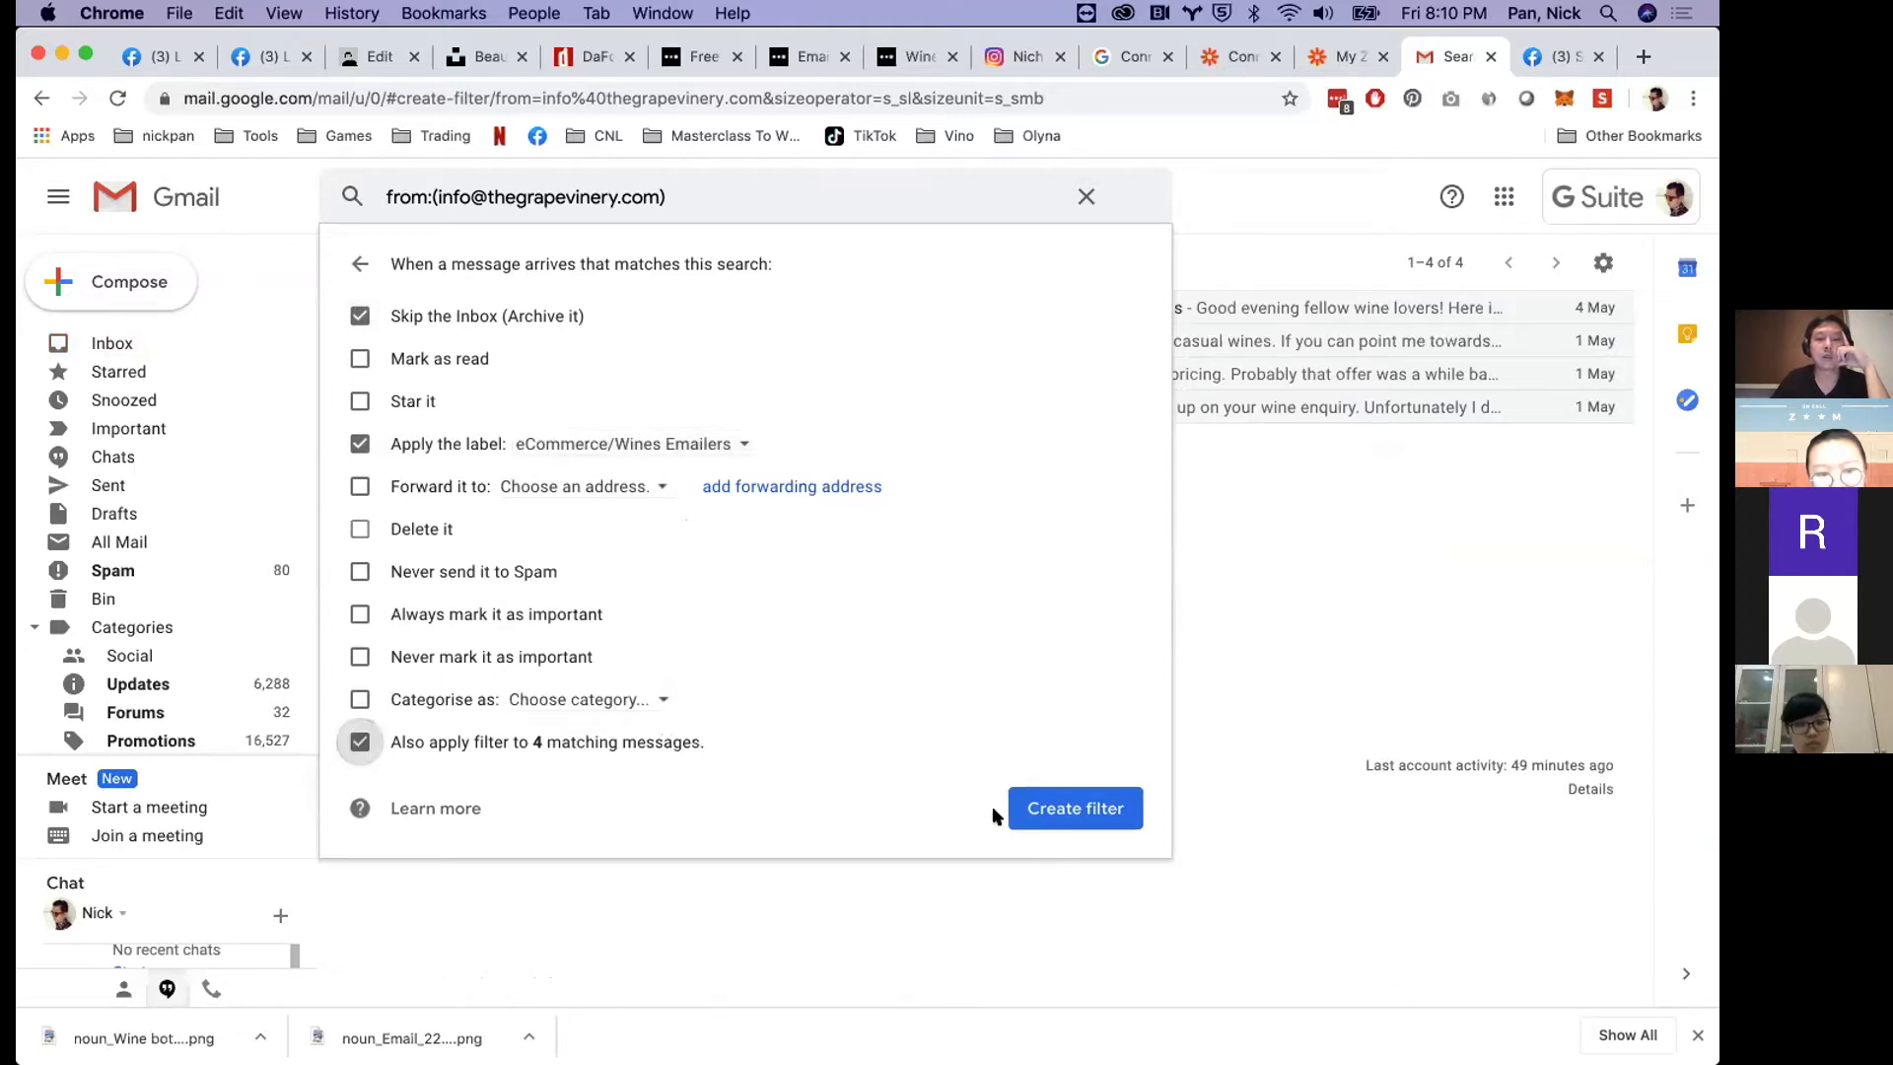
click(1083, 198)
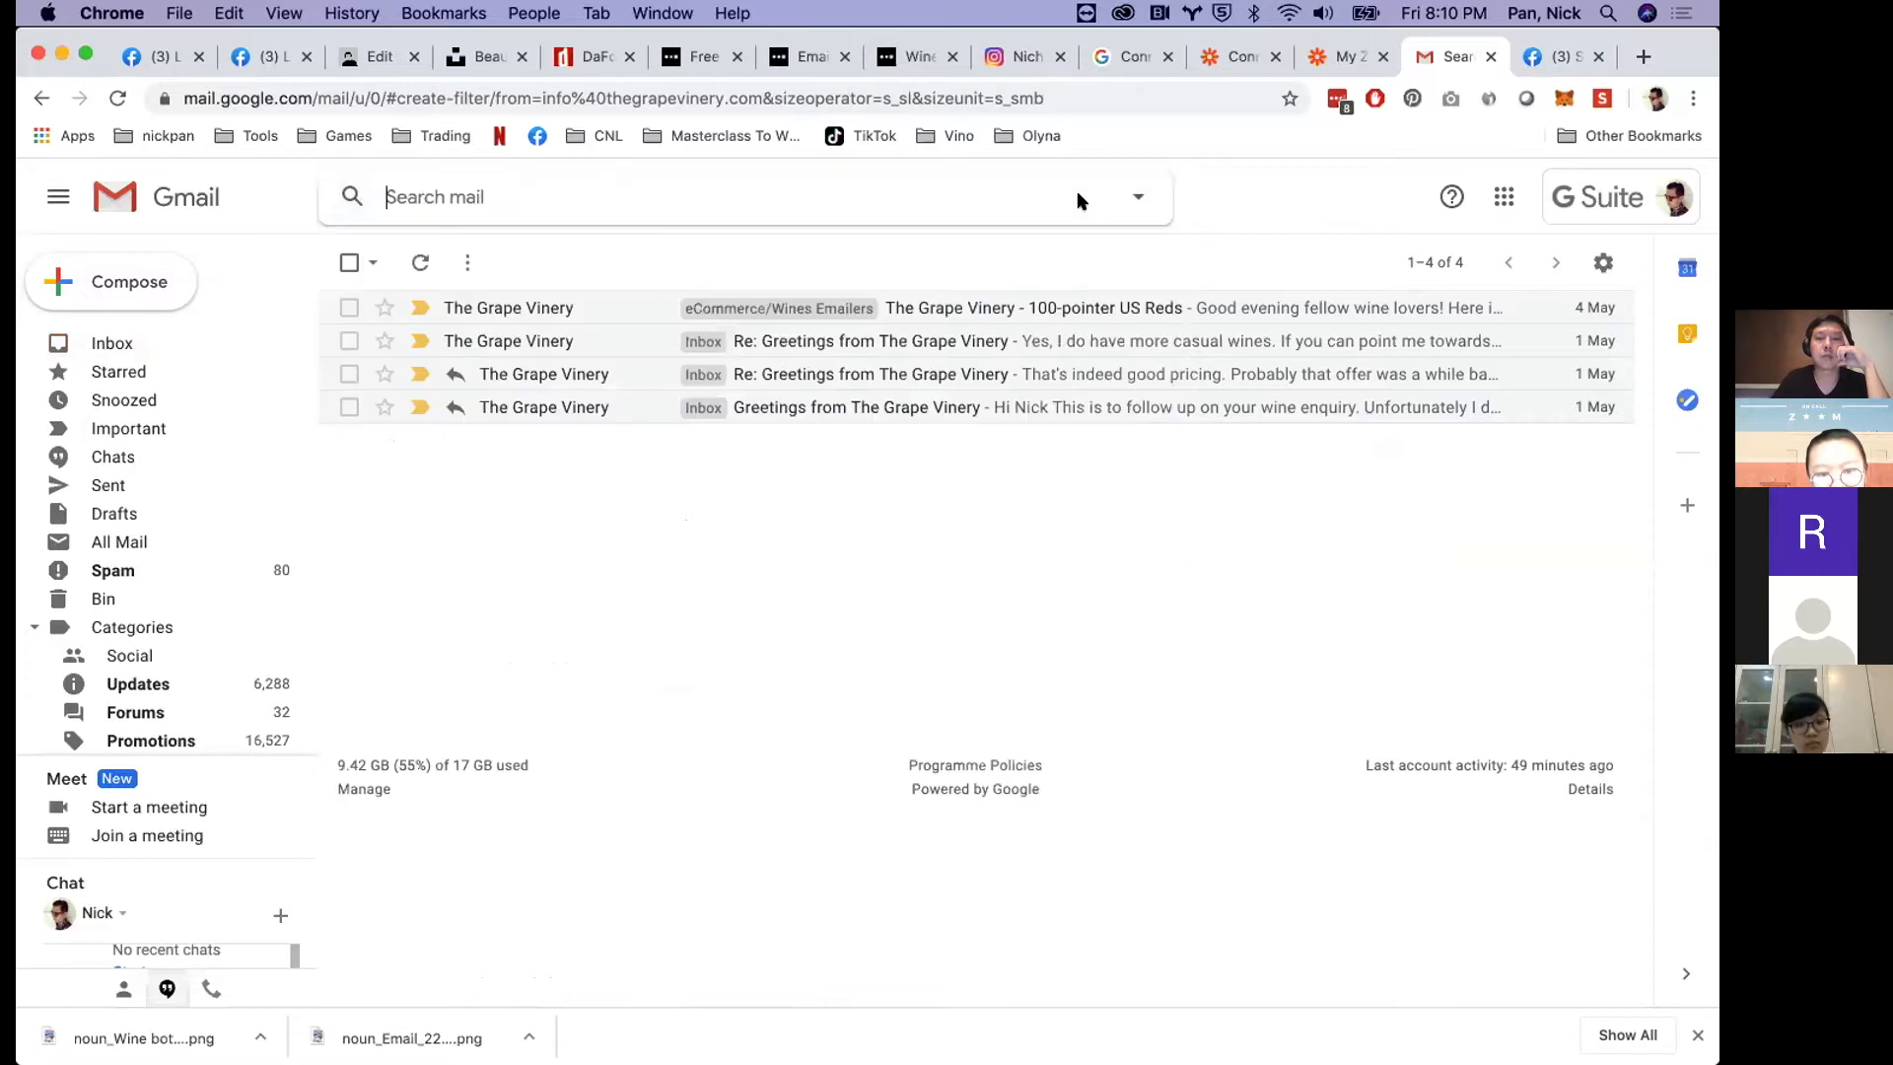
- Open the eCommerce/Wines Emailers label and look through the wine merchants' emails collected there
scroll(168, 670, down, 5)
click(173, 699)
scroll(814, 441, down, 15)
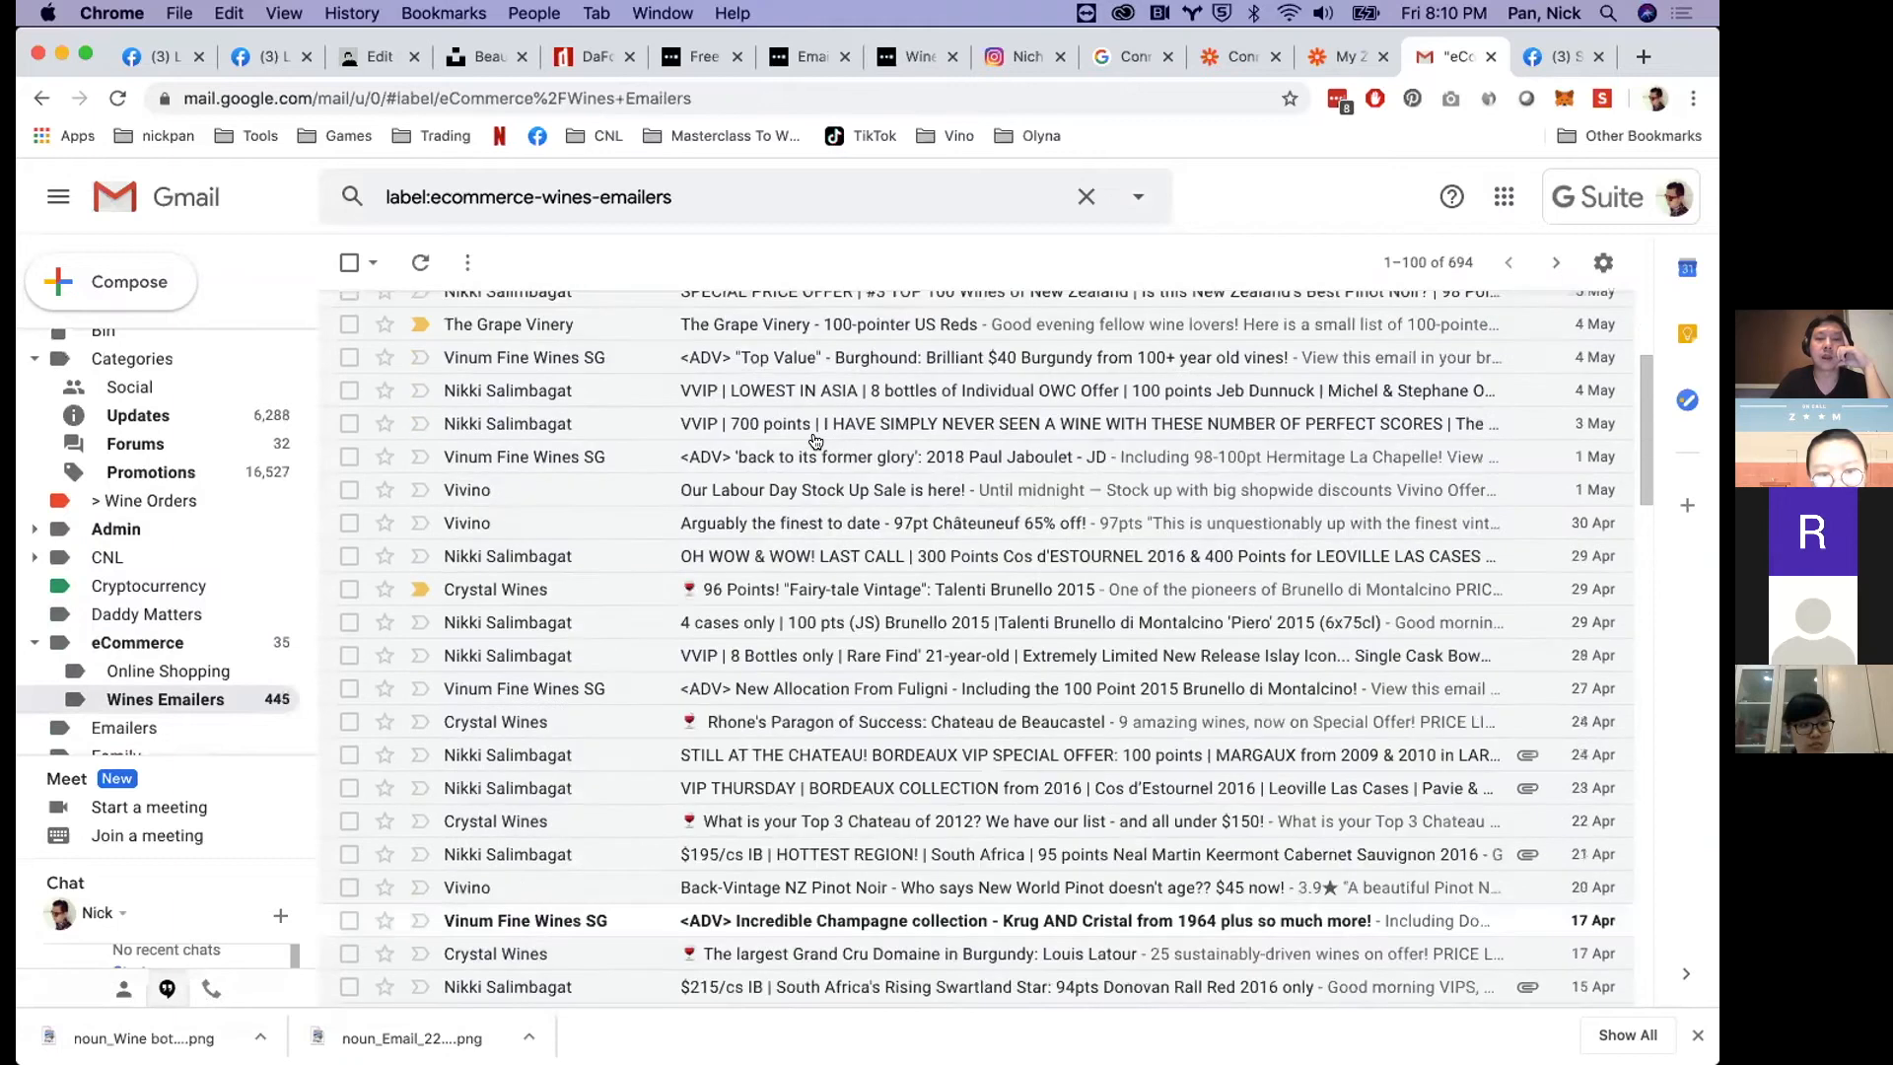
scroll(815, 441, up, 15)
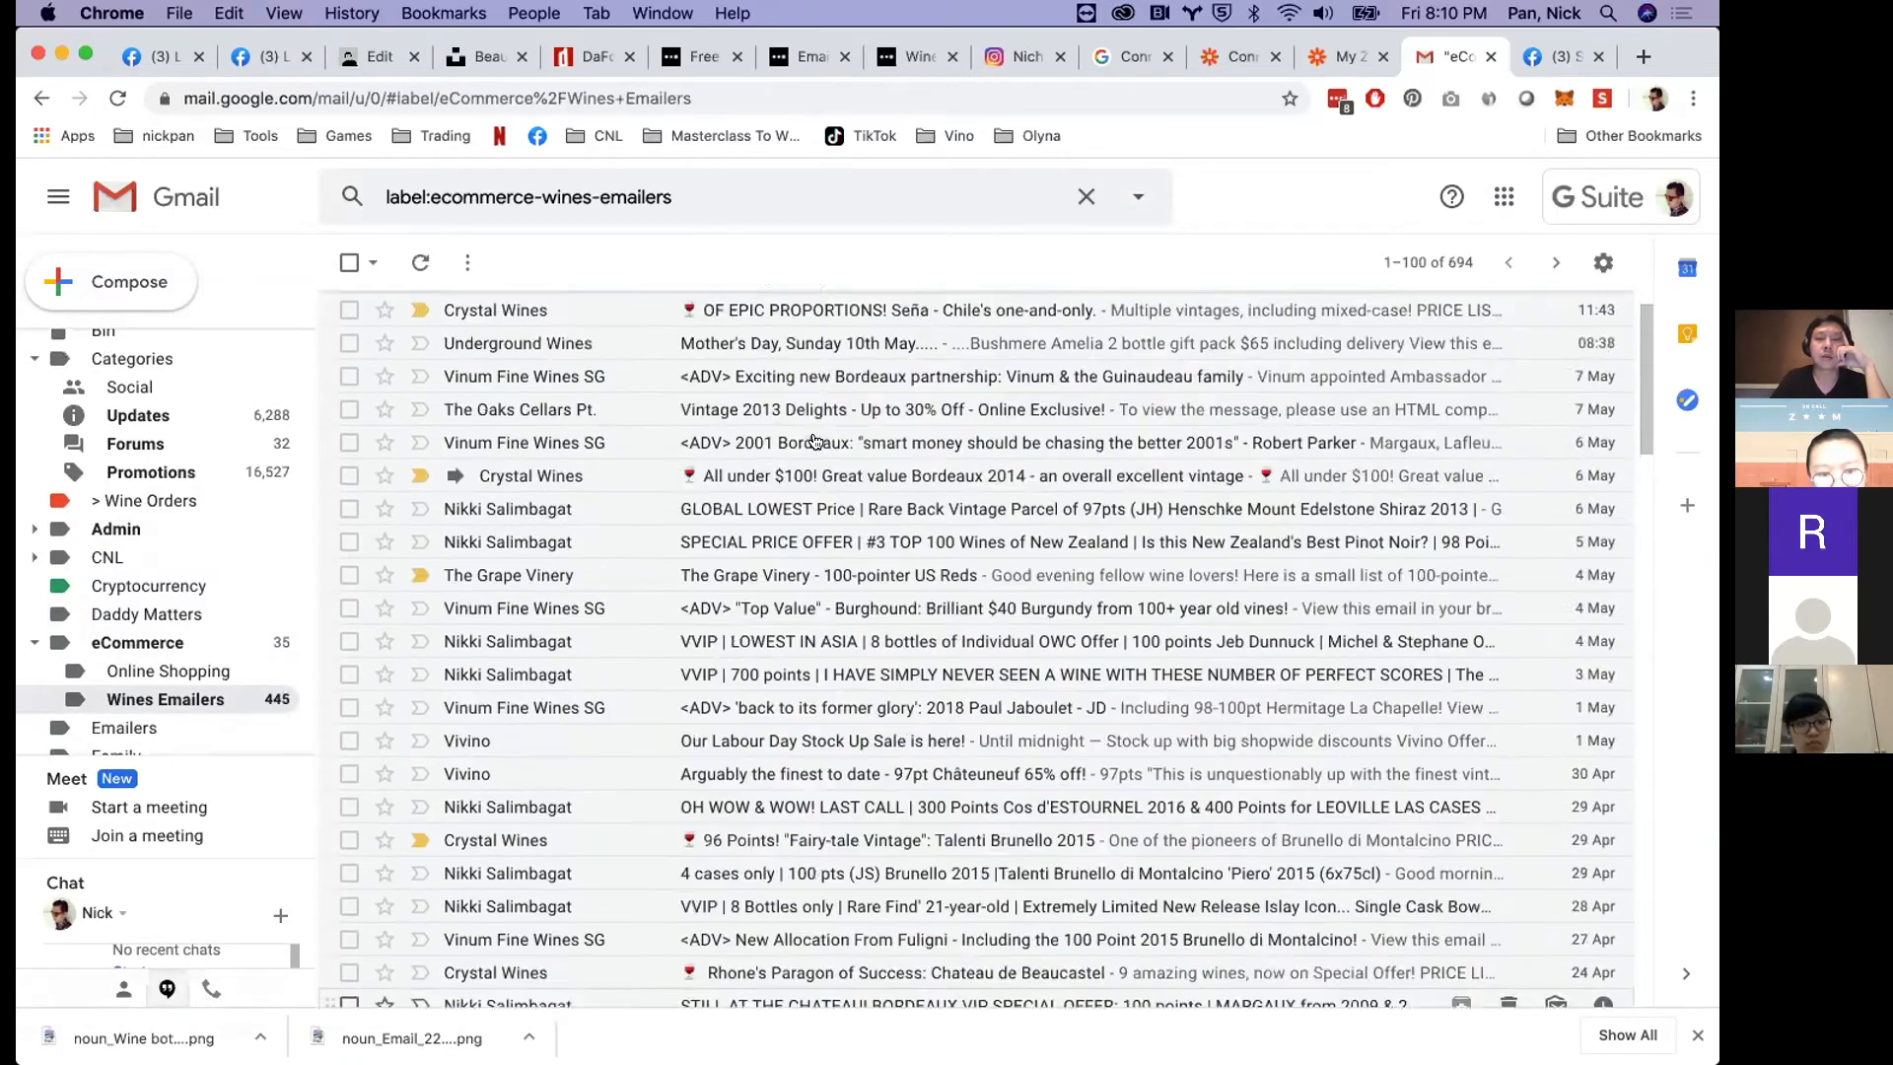
scroll(817, 425, down, 5)
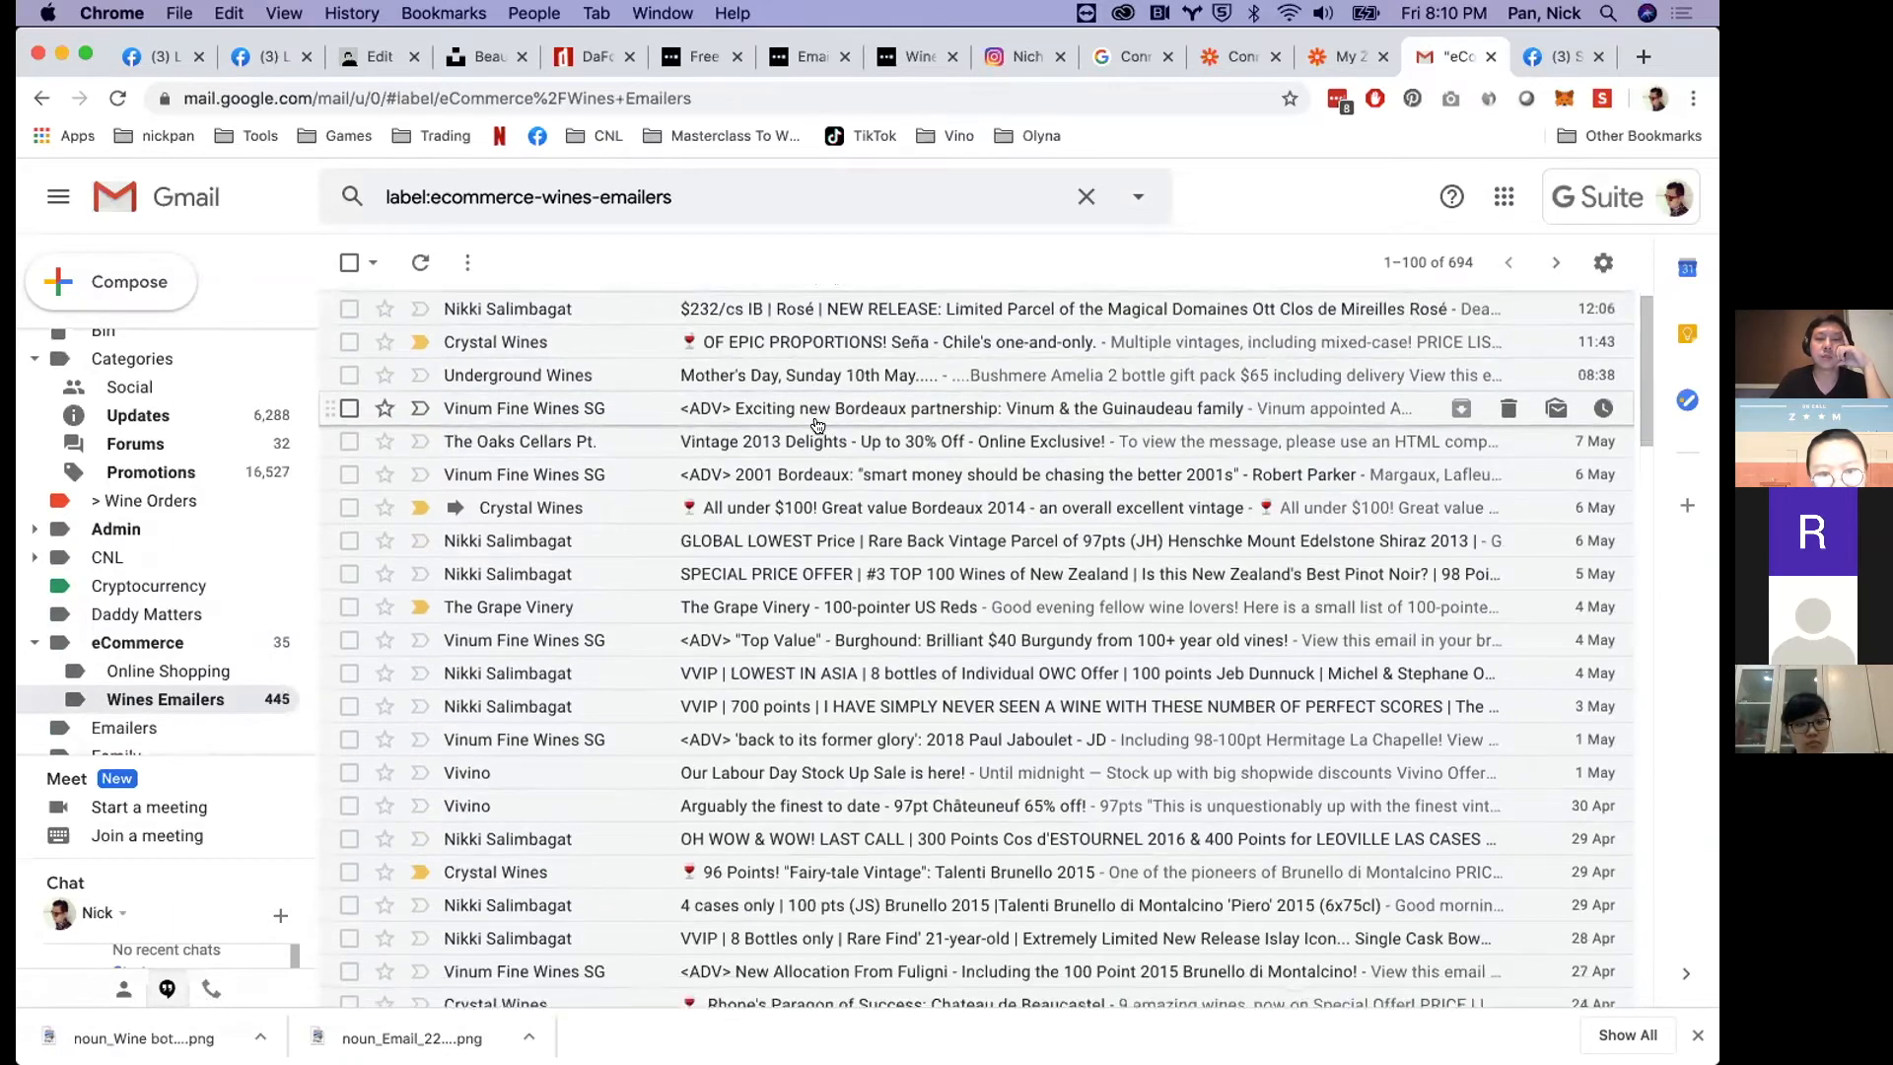
scroll(817, 425, up, 5)
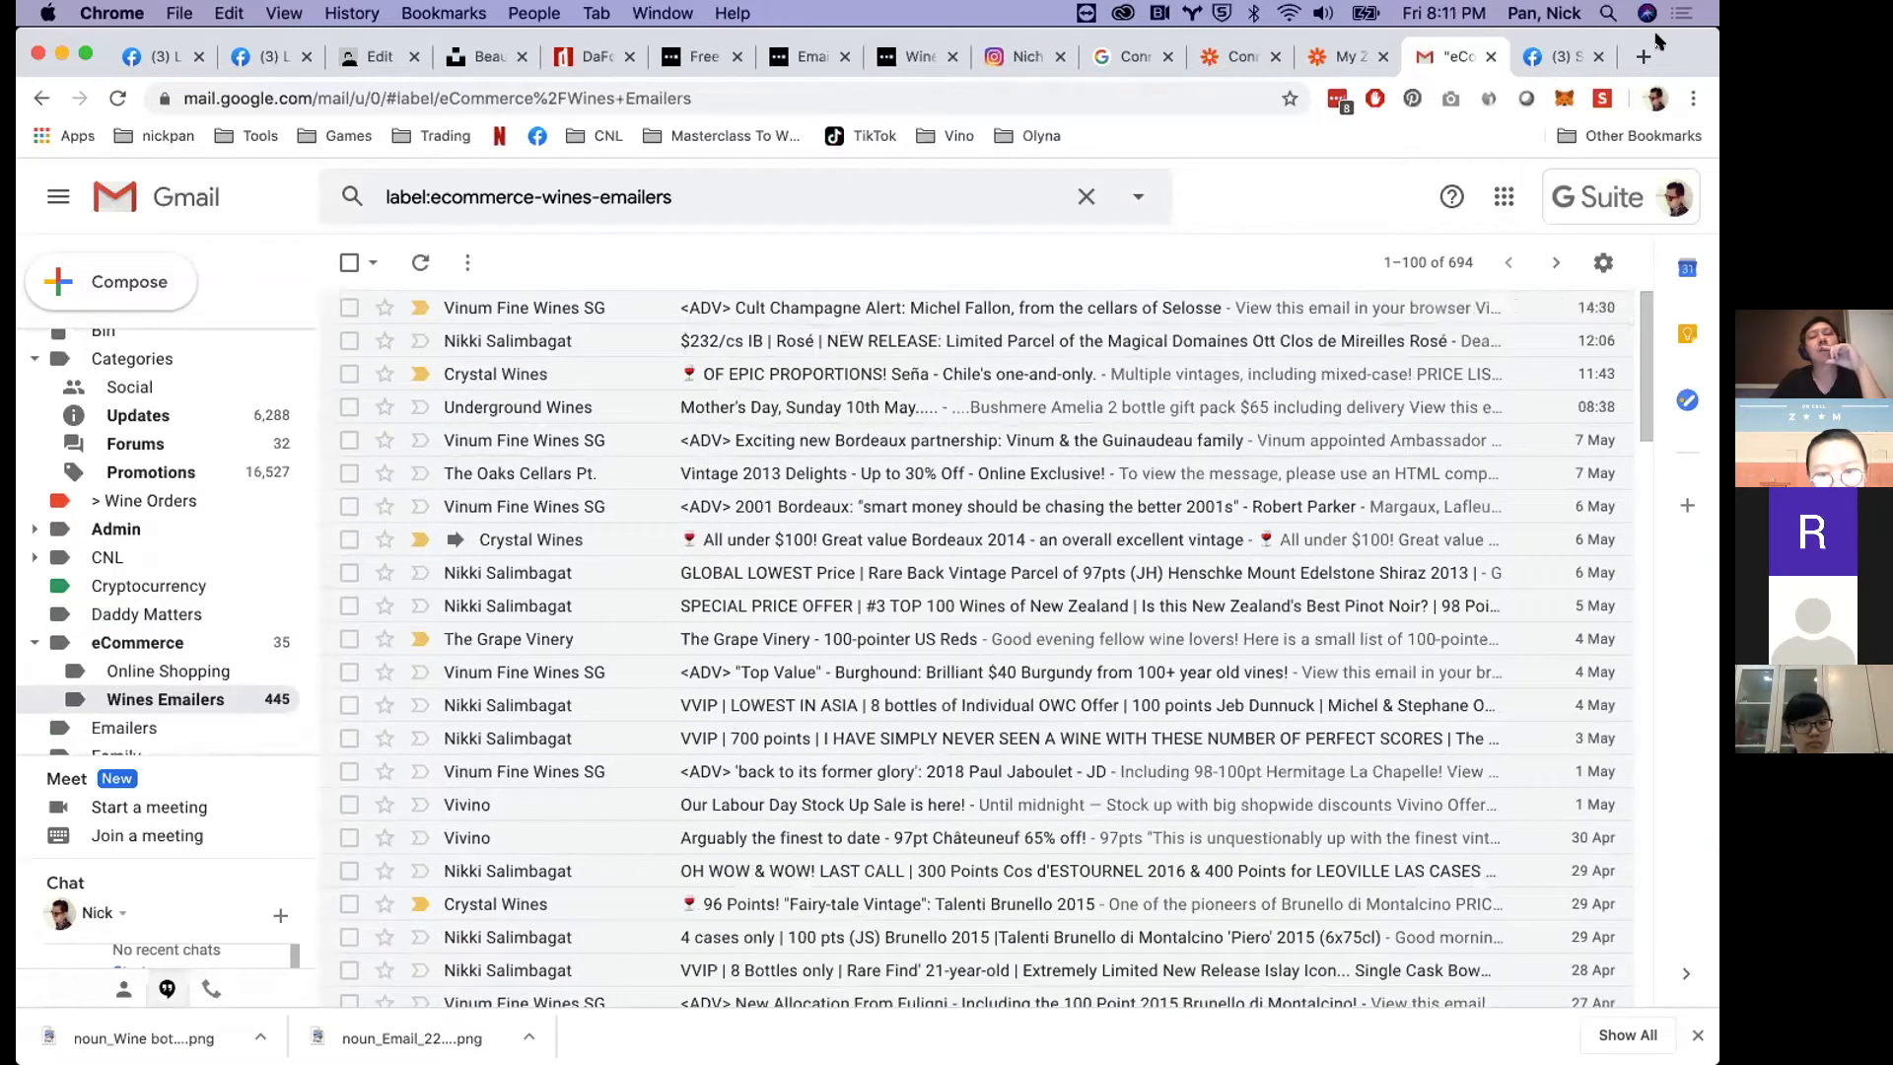
- Open facebook.com in a new browser tab
click(1643, 56)
text(facebook.com)
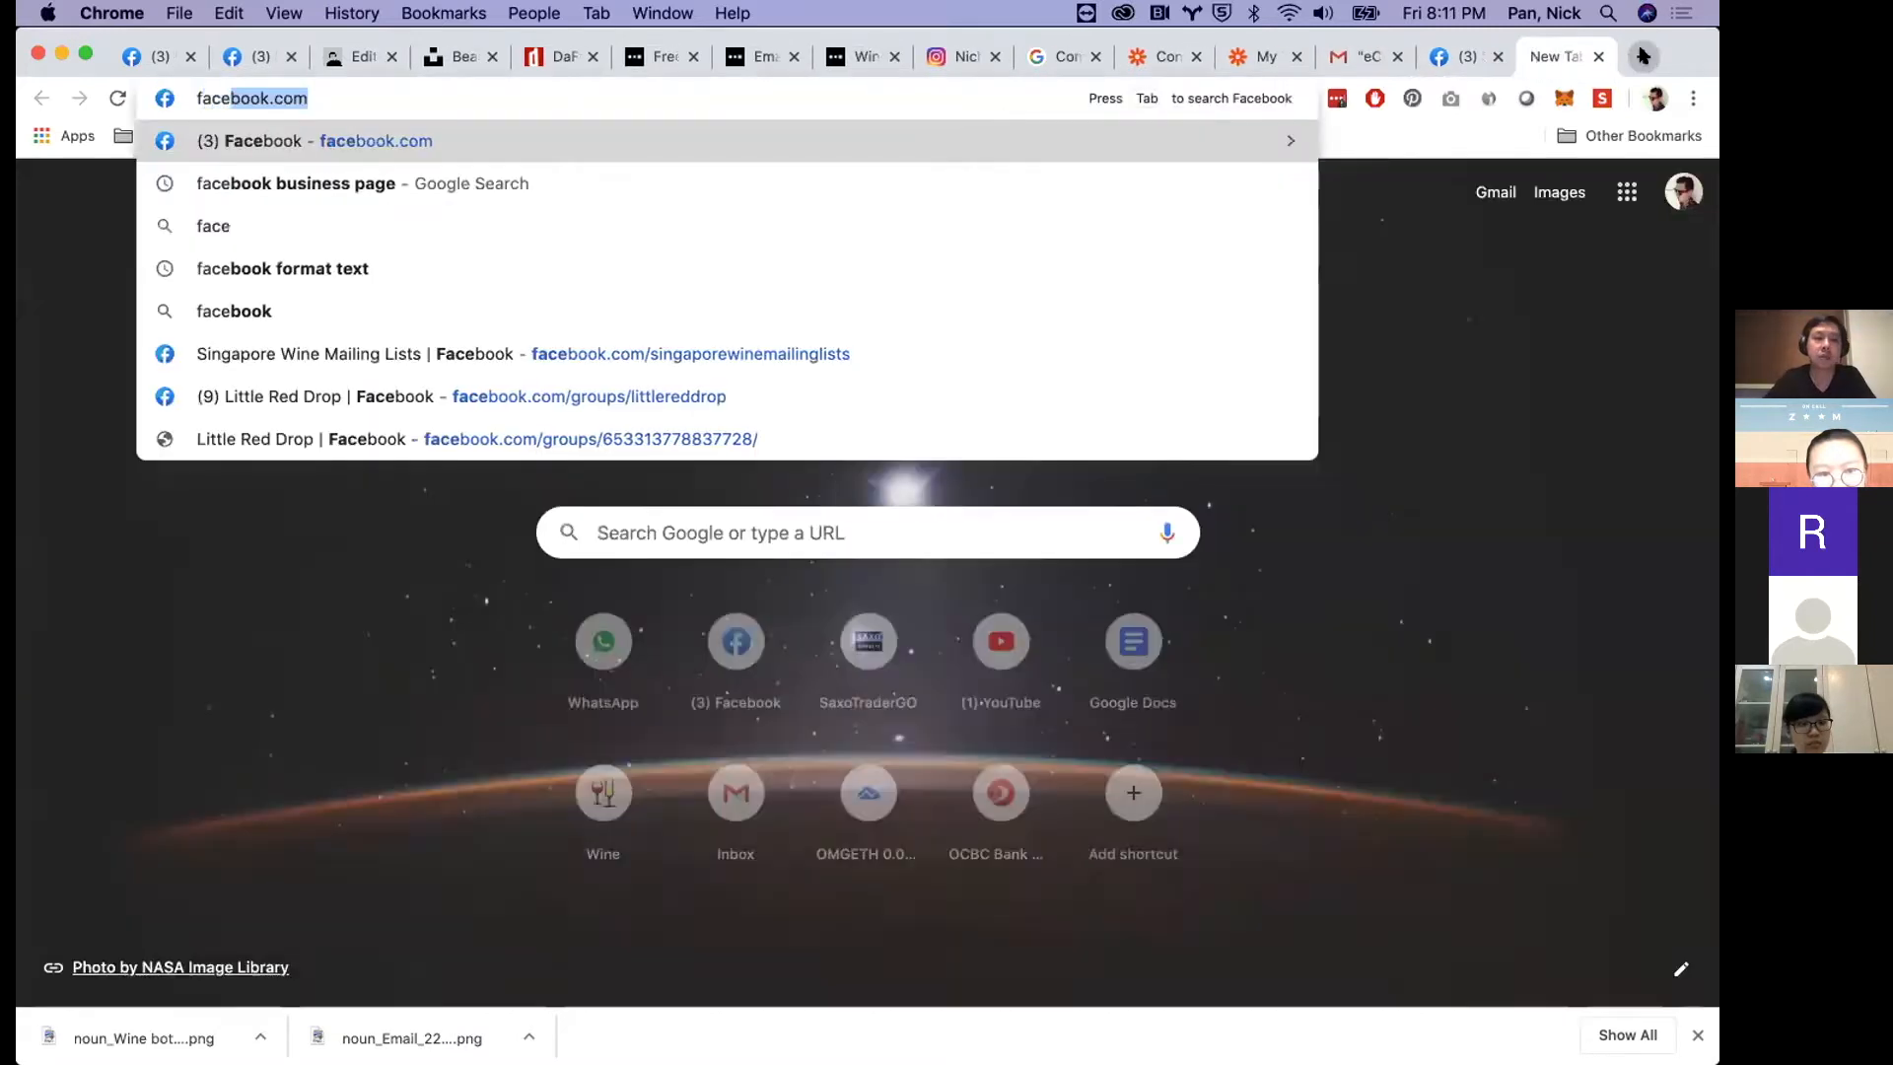
key(Return)
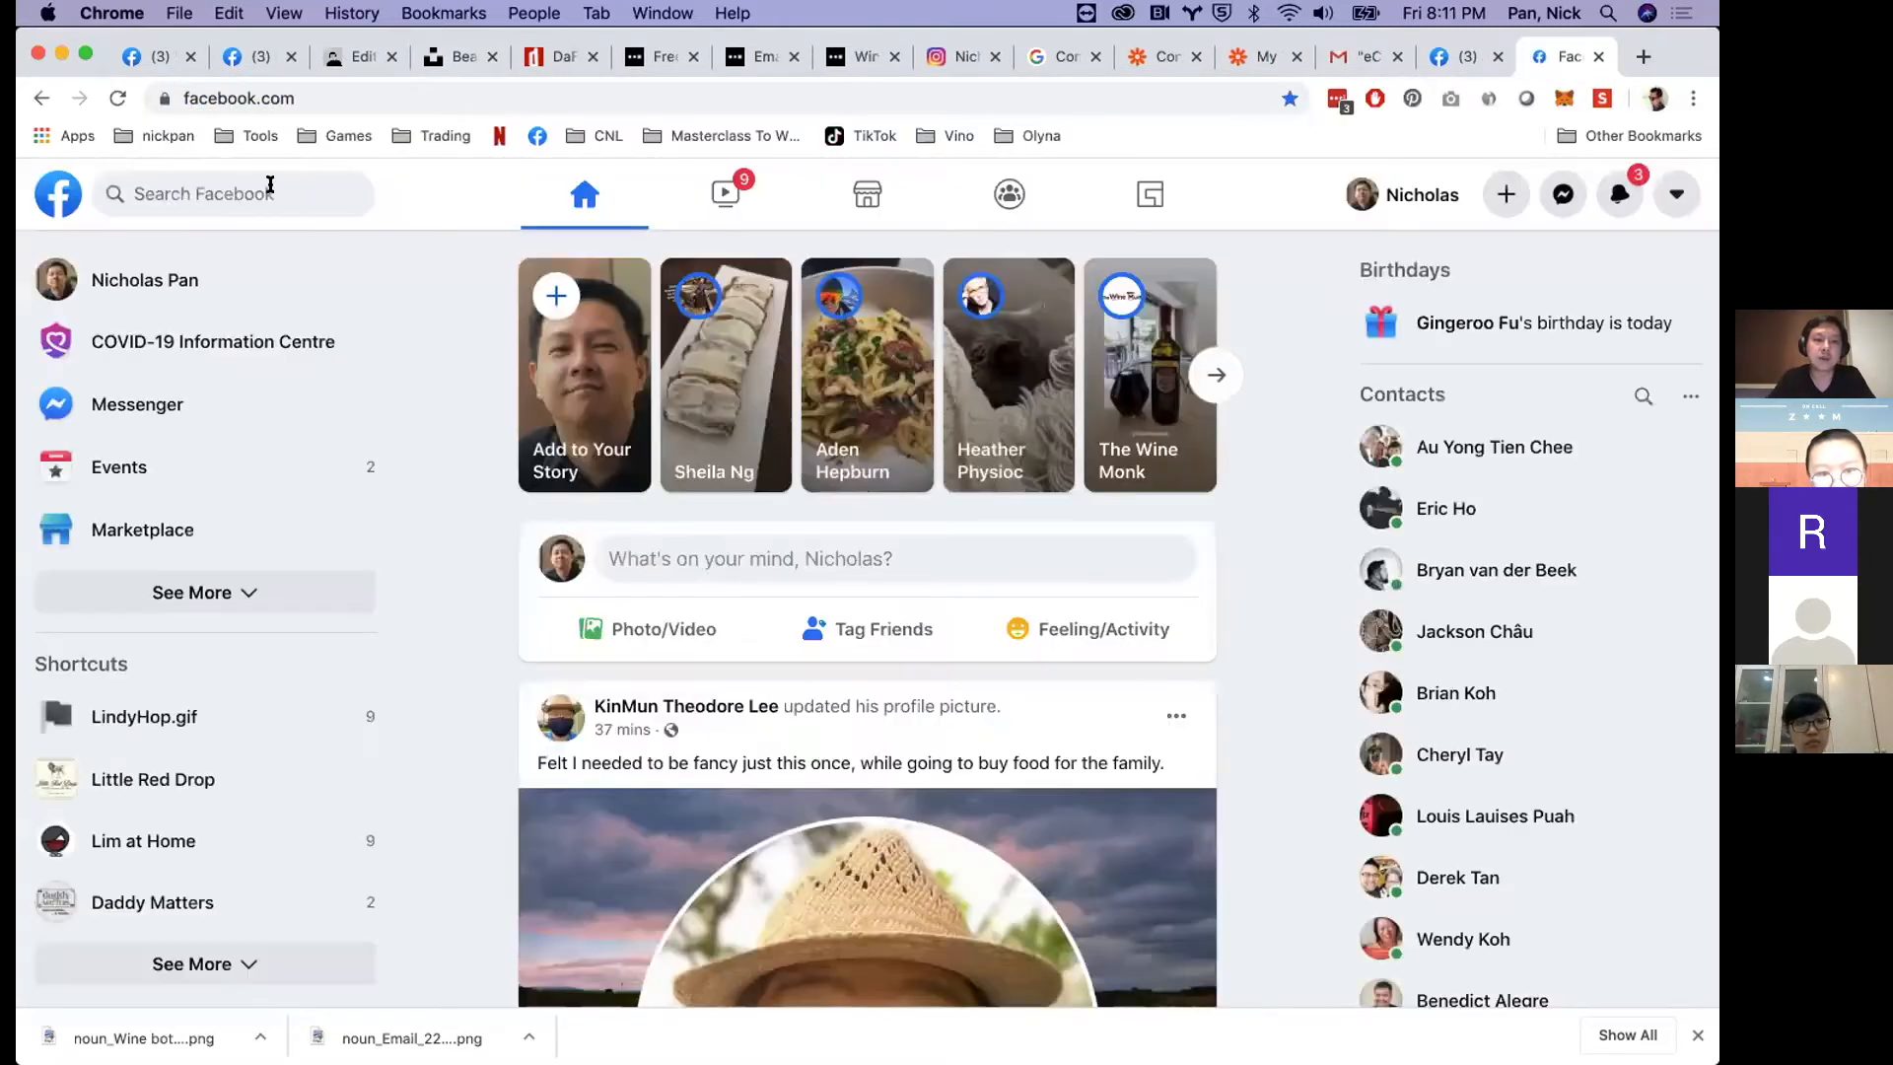
- Search Facebook for "wine lovers in singapore" and open the Wine Lovers in Singapore group
click(270, 186)
text(win)
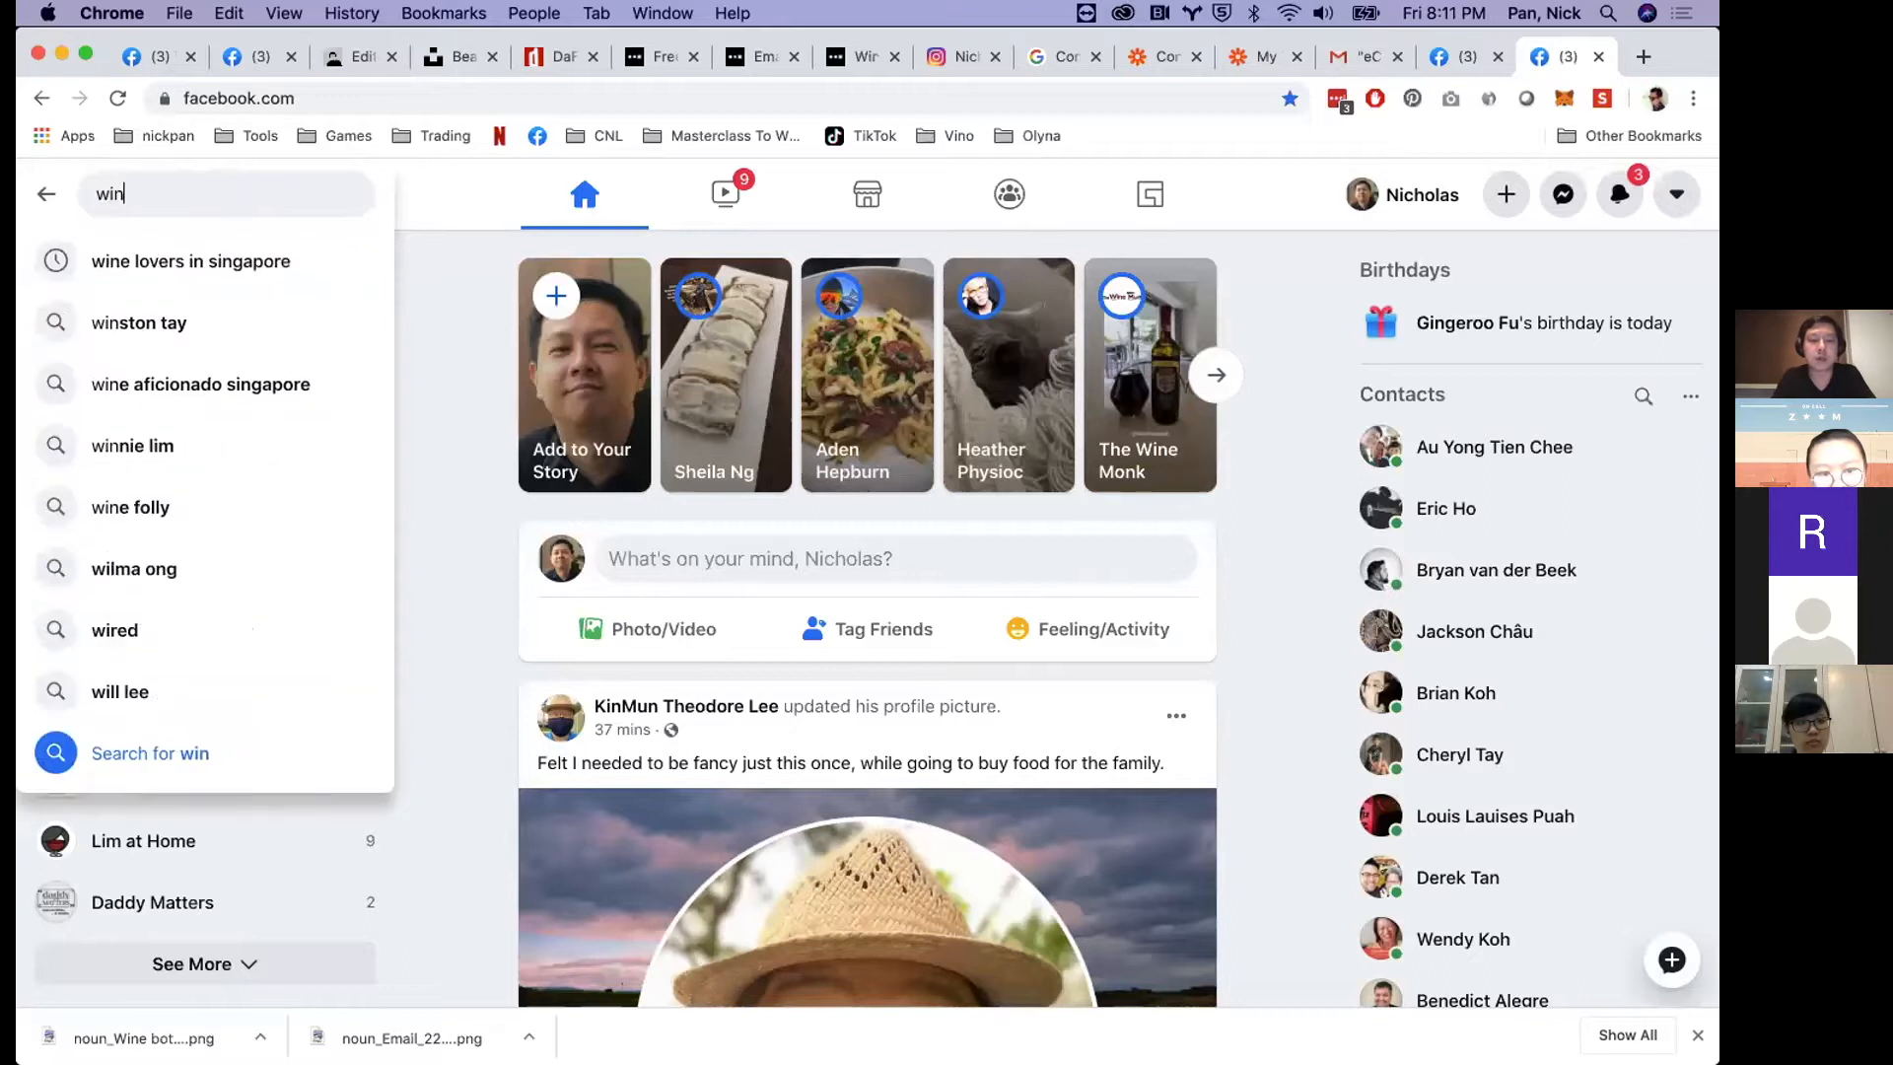
text(e)
key(Down)
key(Return)
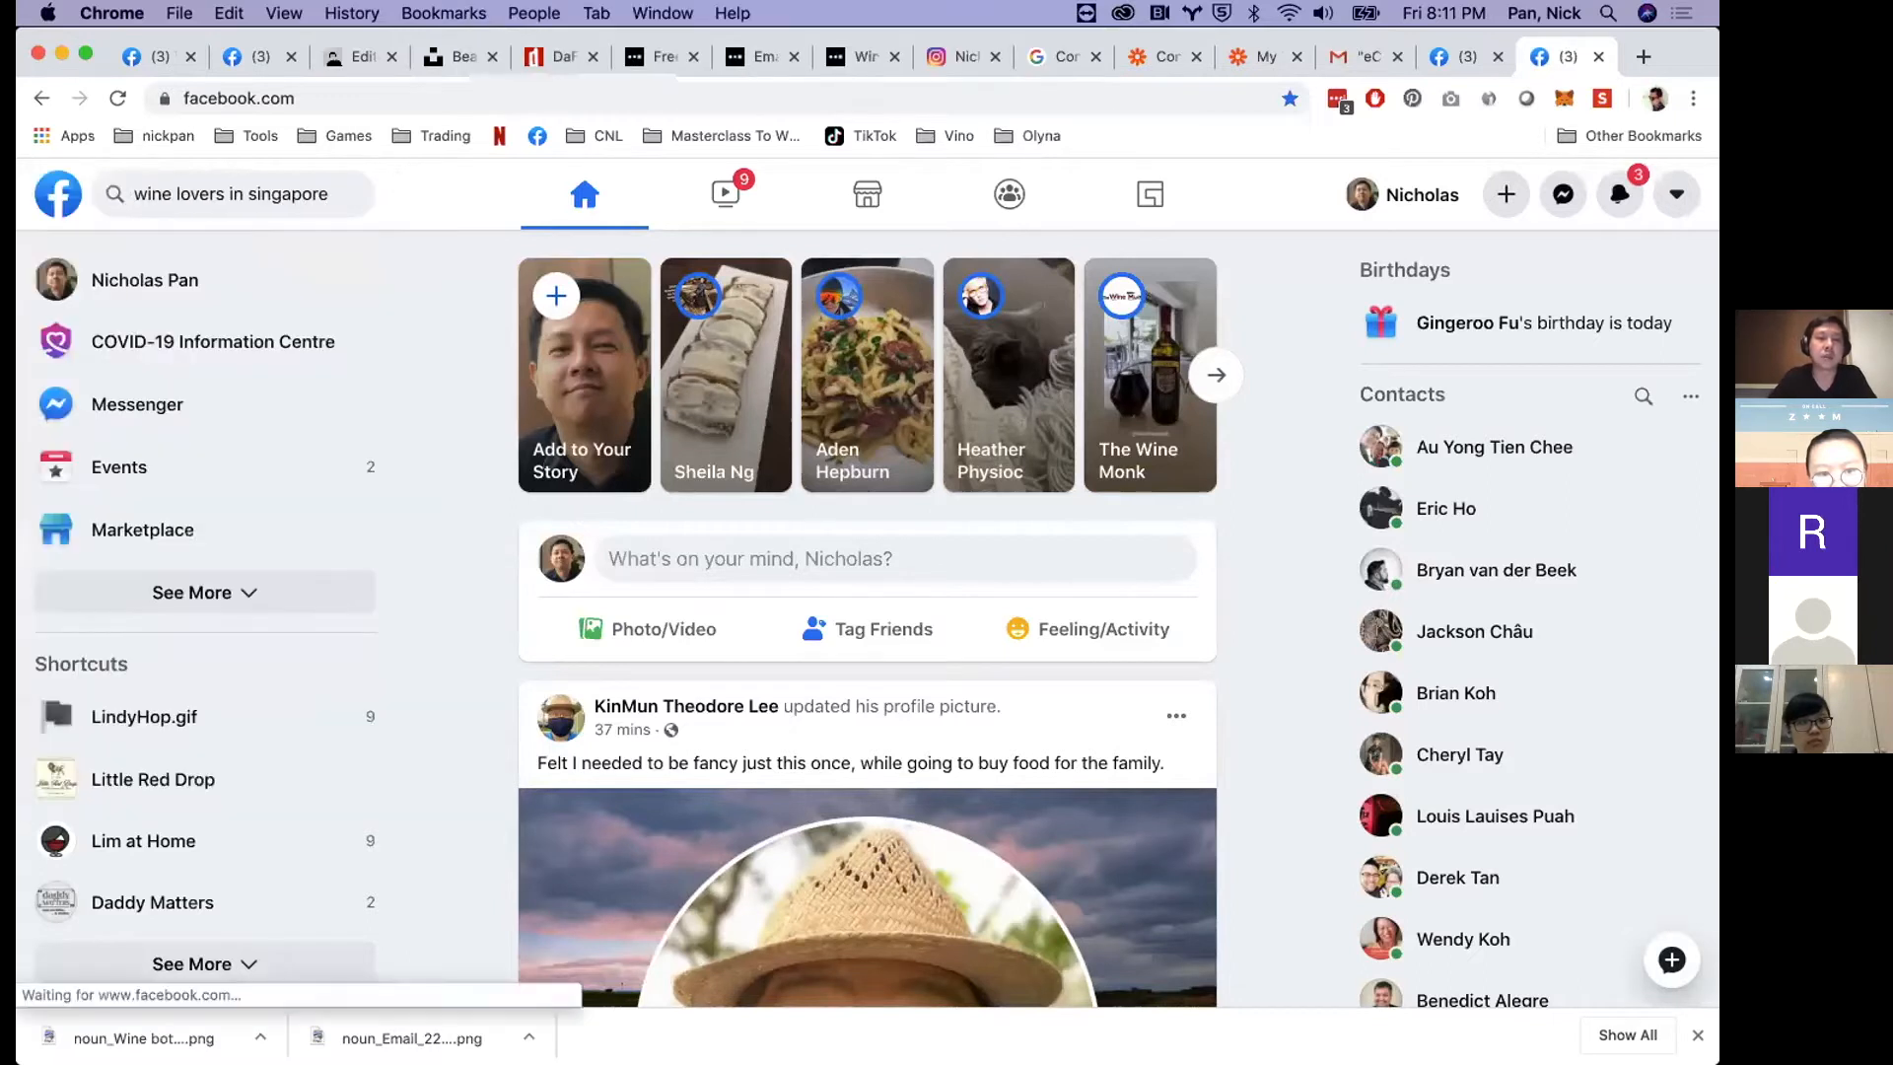
click(964, 310)
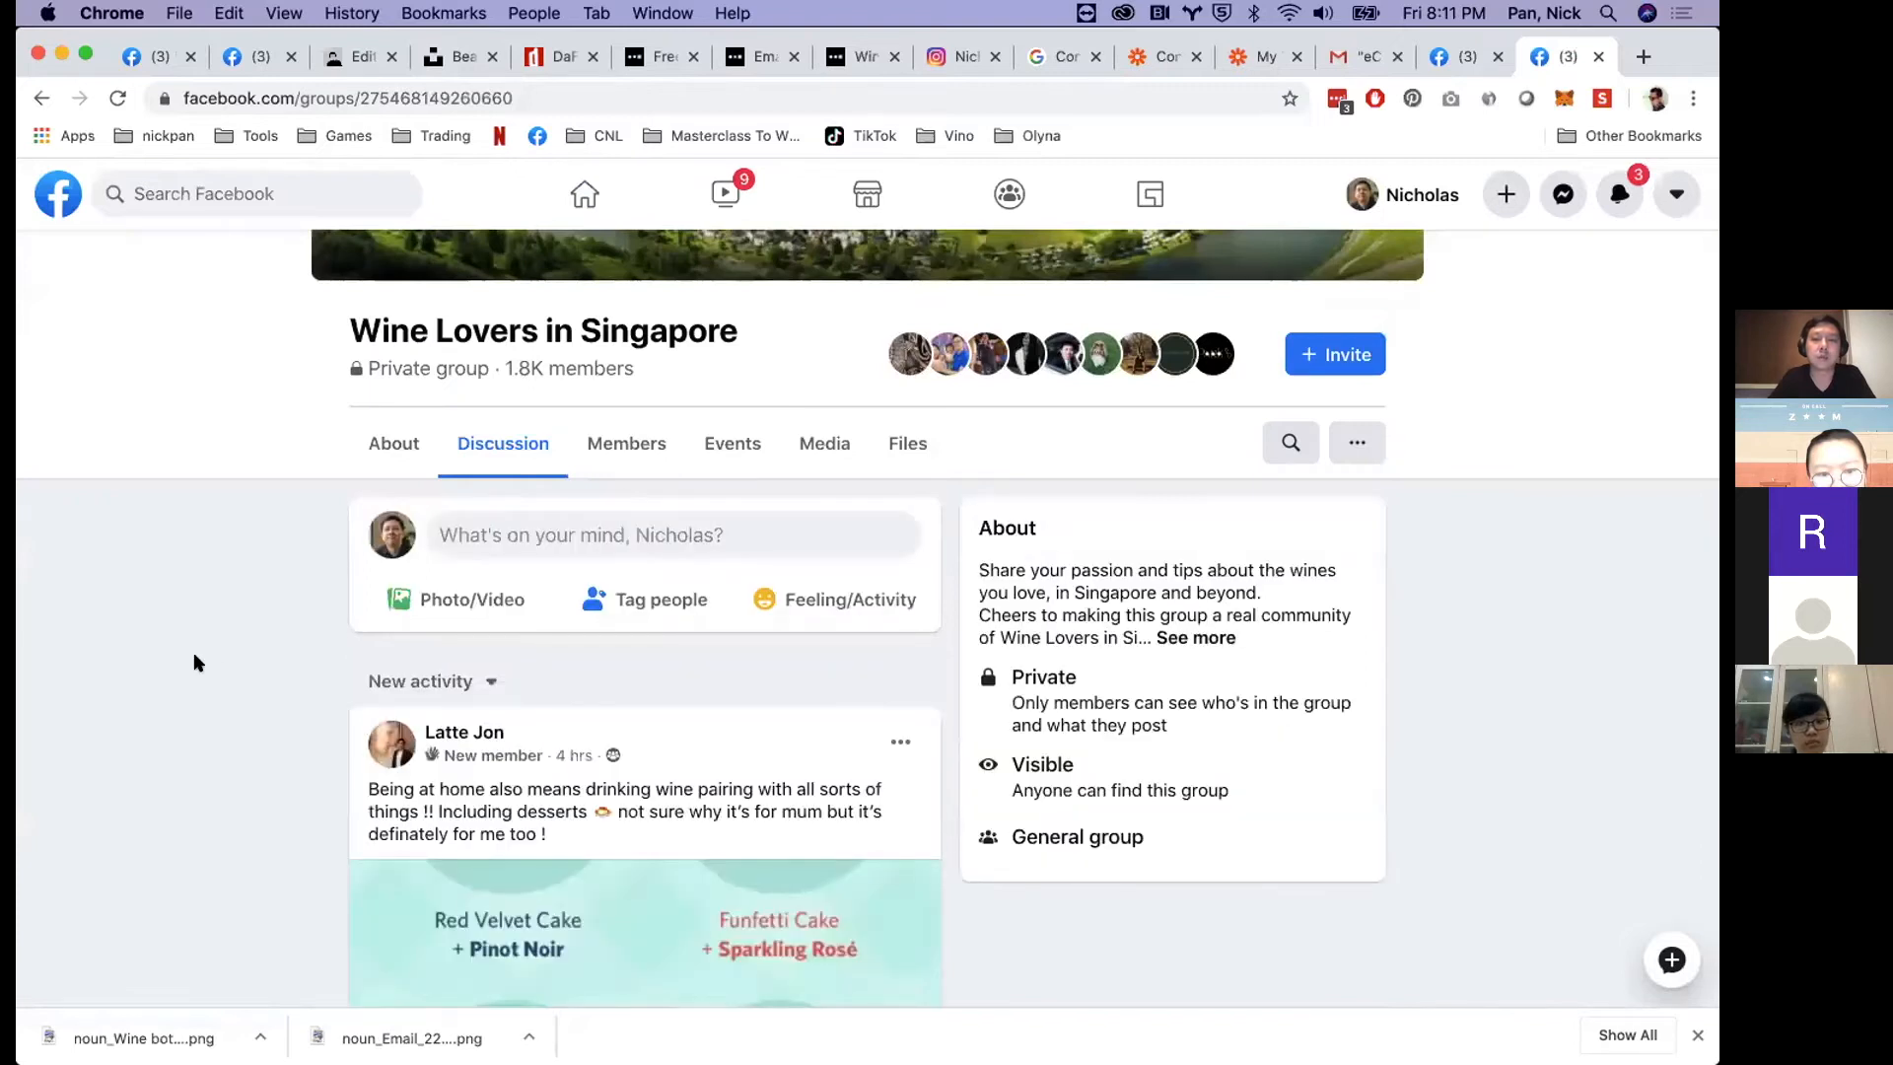
- Browse the discussion posts in the Wine Lovers in Singapore group for wine offers and conversations
scroll(194, 654, down, 10)
scroll(193, 653, down, 15)
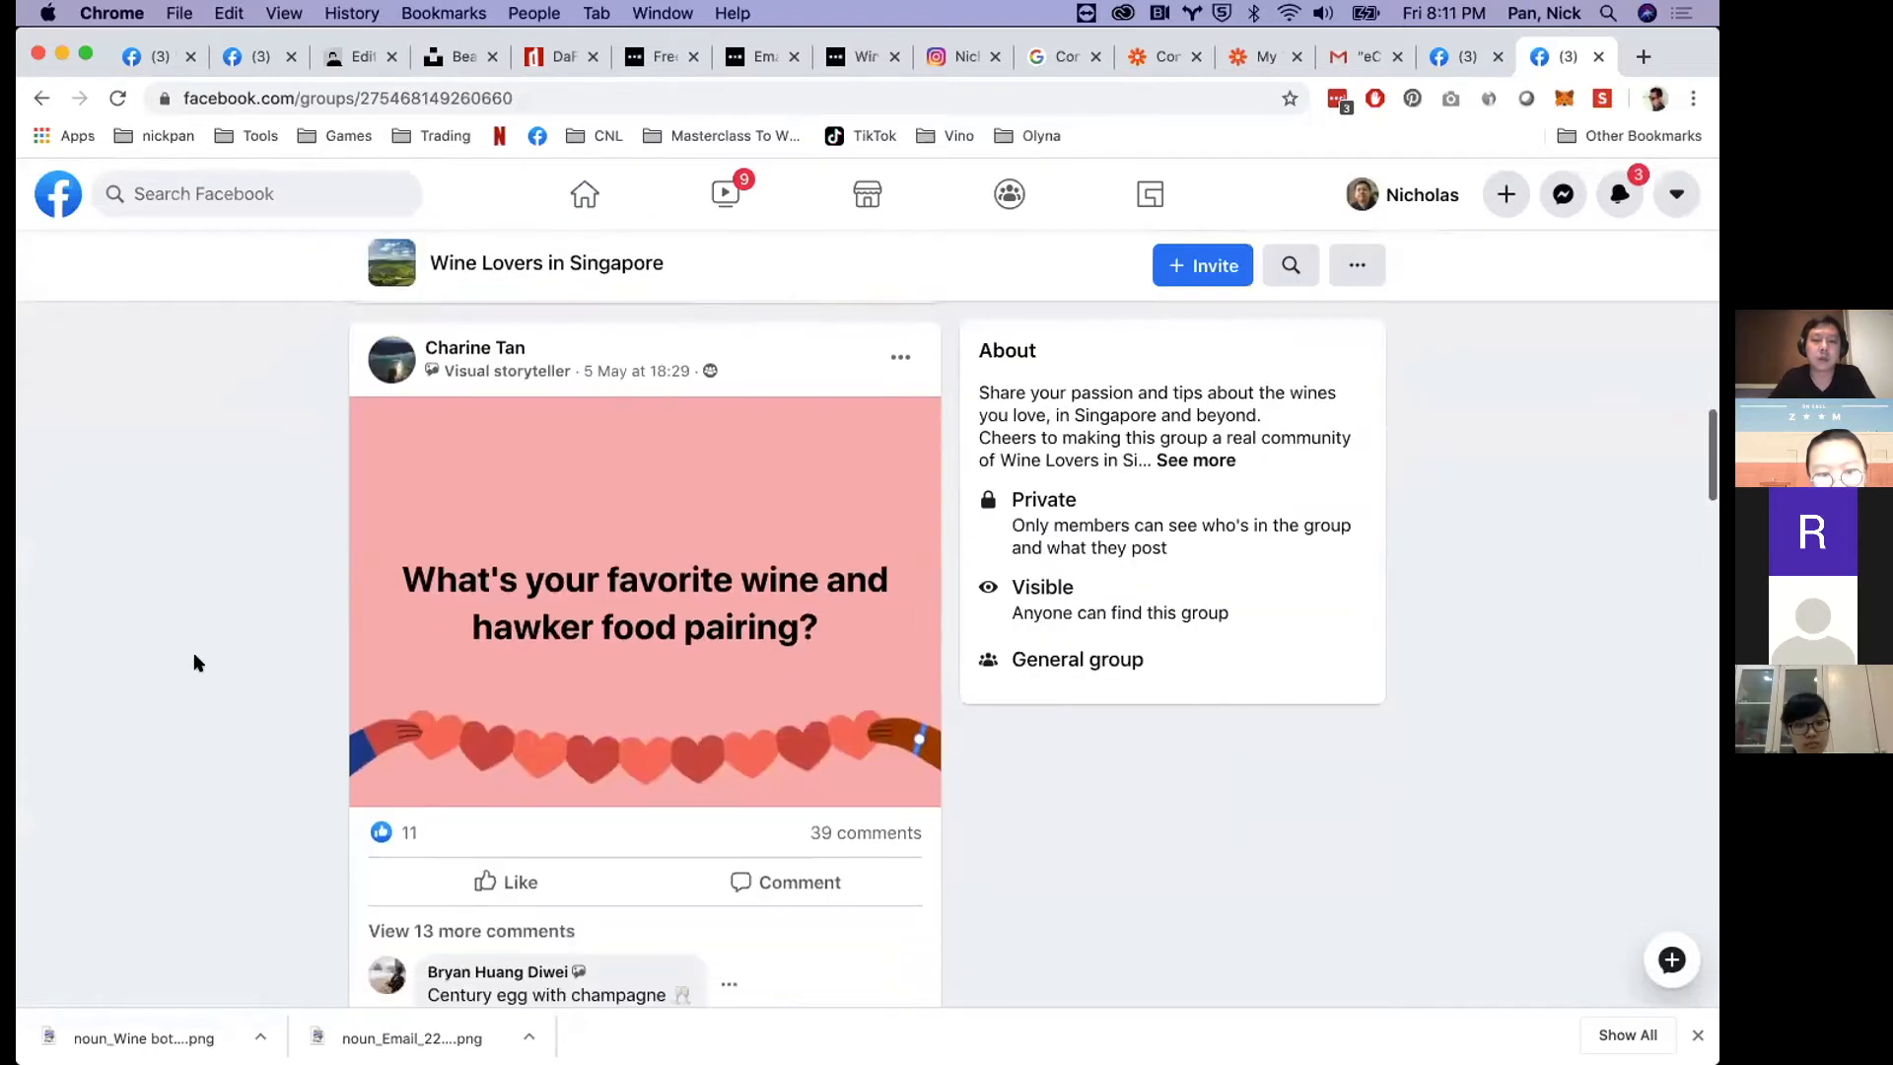
scroll(193, 652, down, 15)
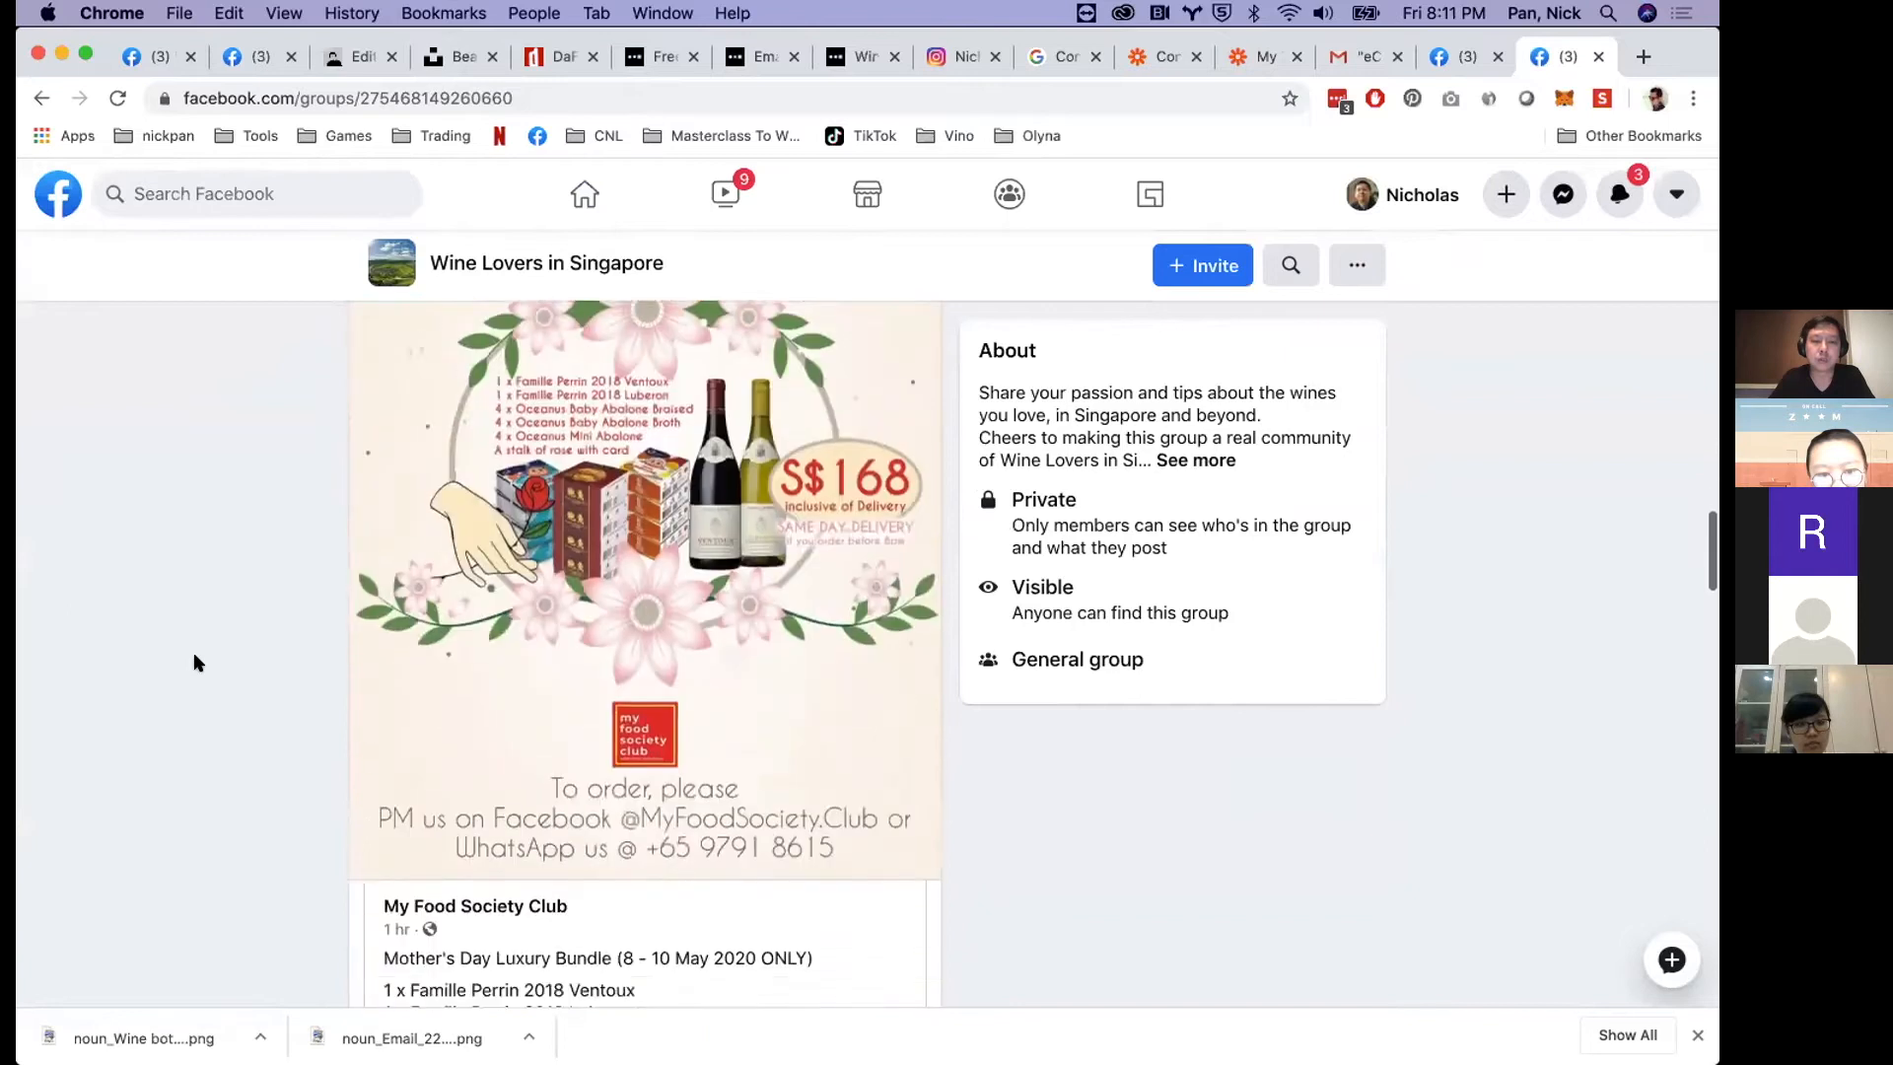
scroll(193, 661, down, 15)
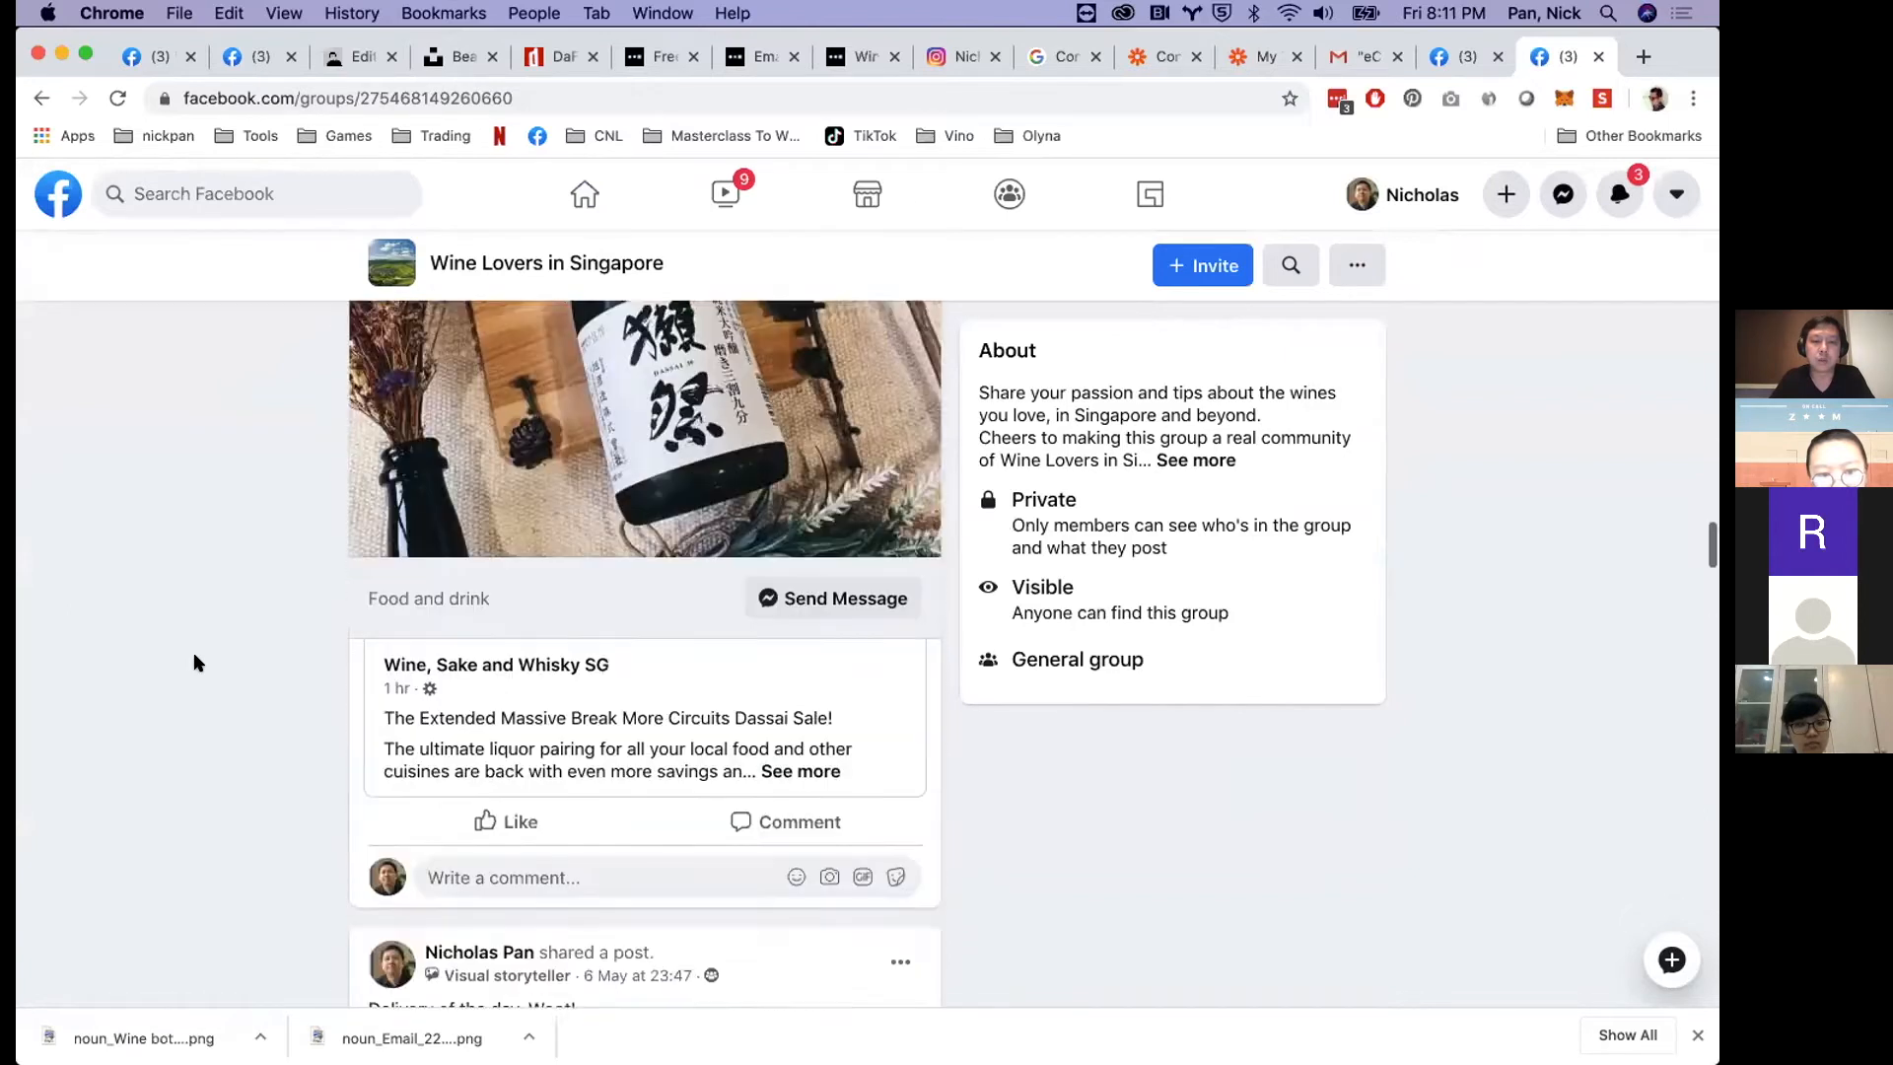
scroll(193, 661, down, 15)
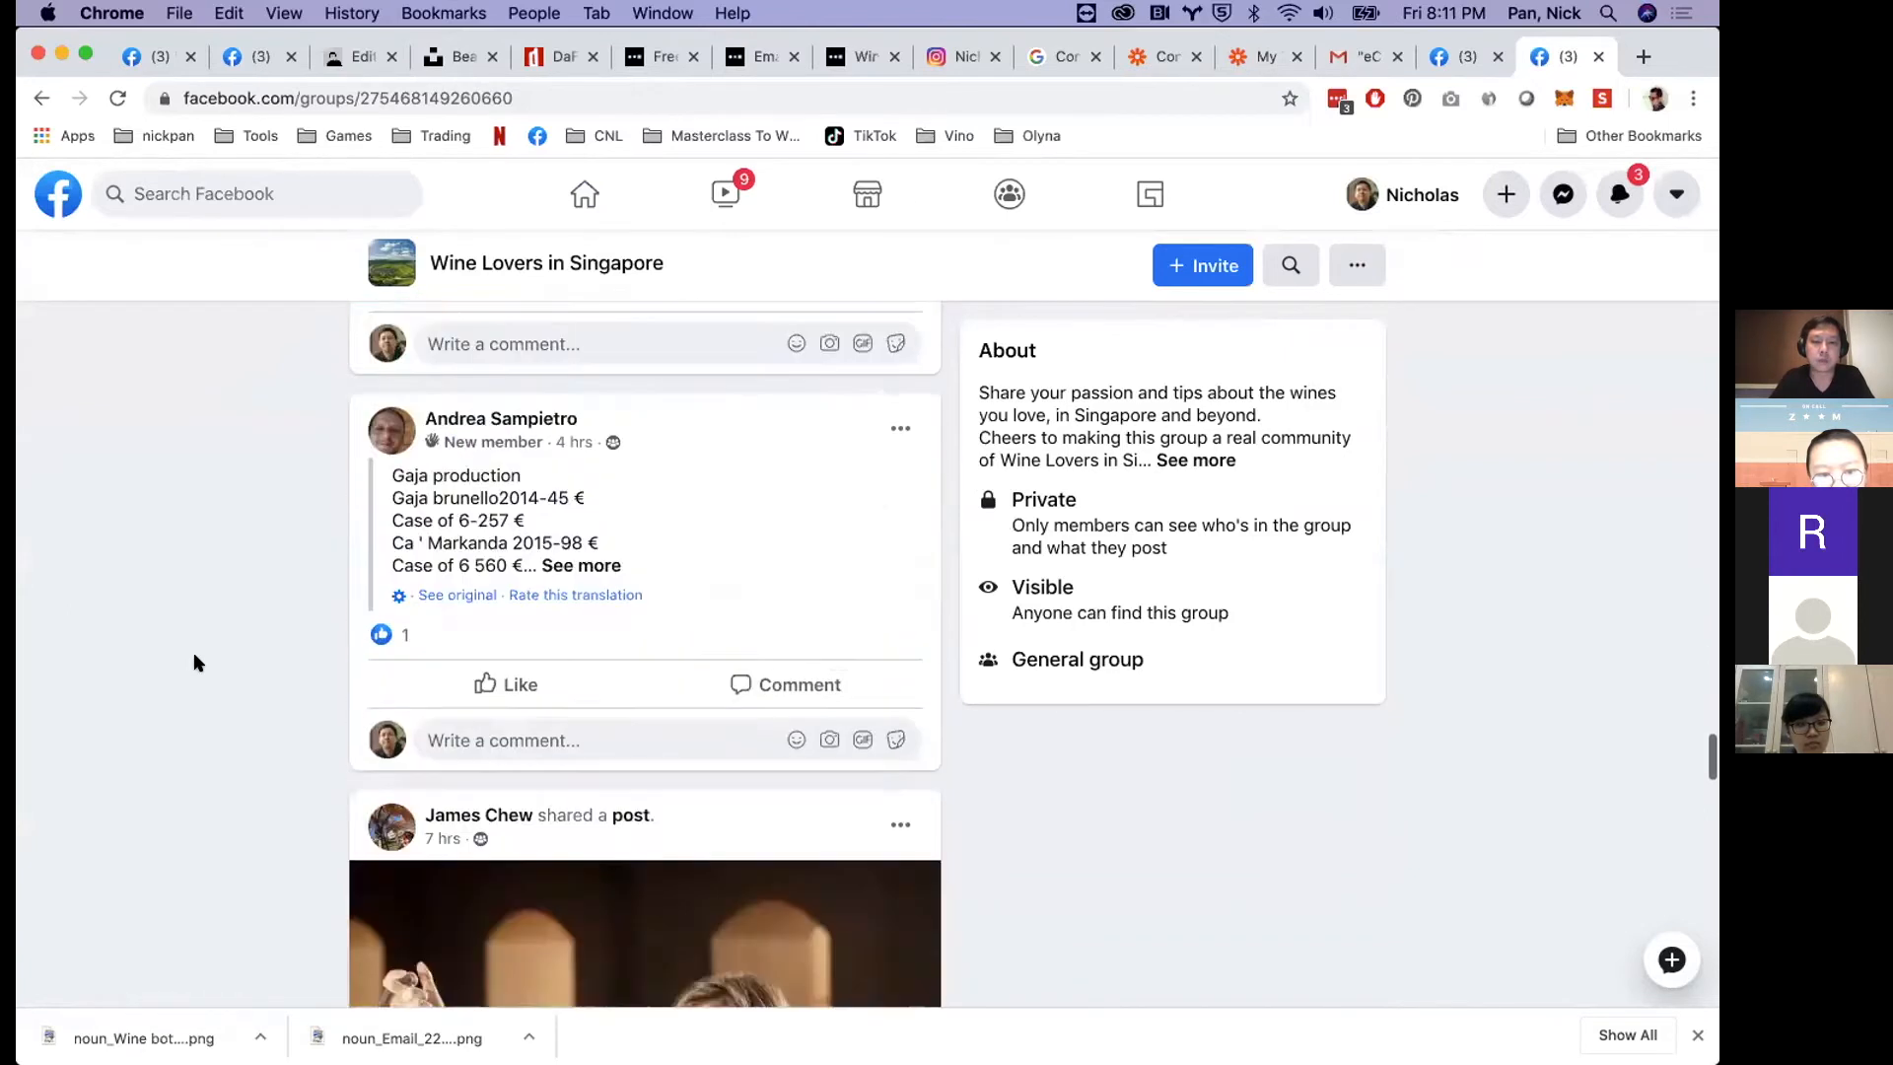
scroll(193, 661, down, 15)
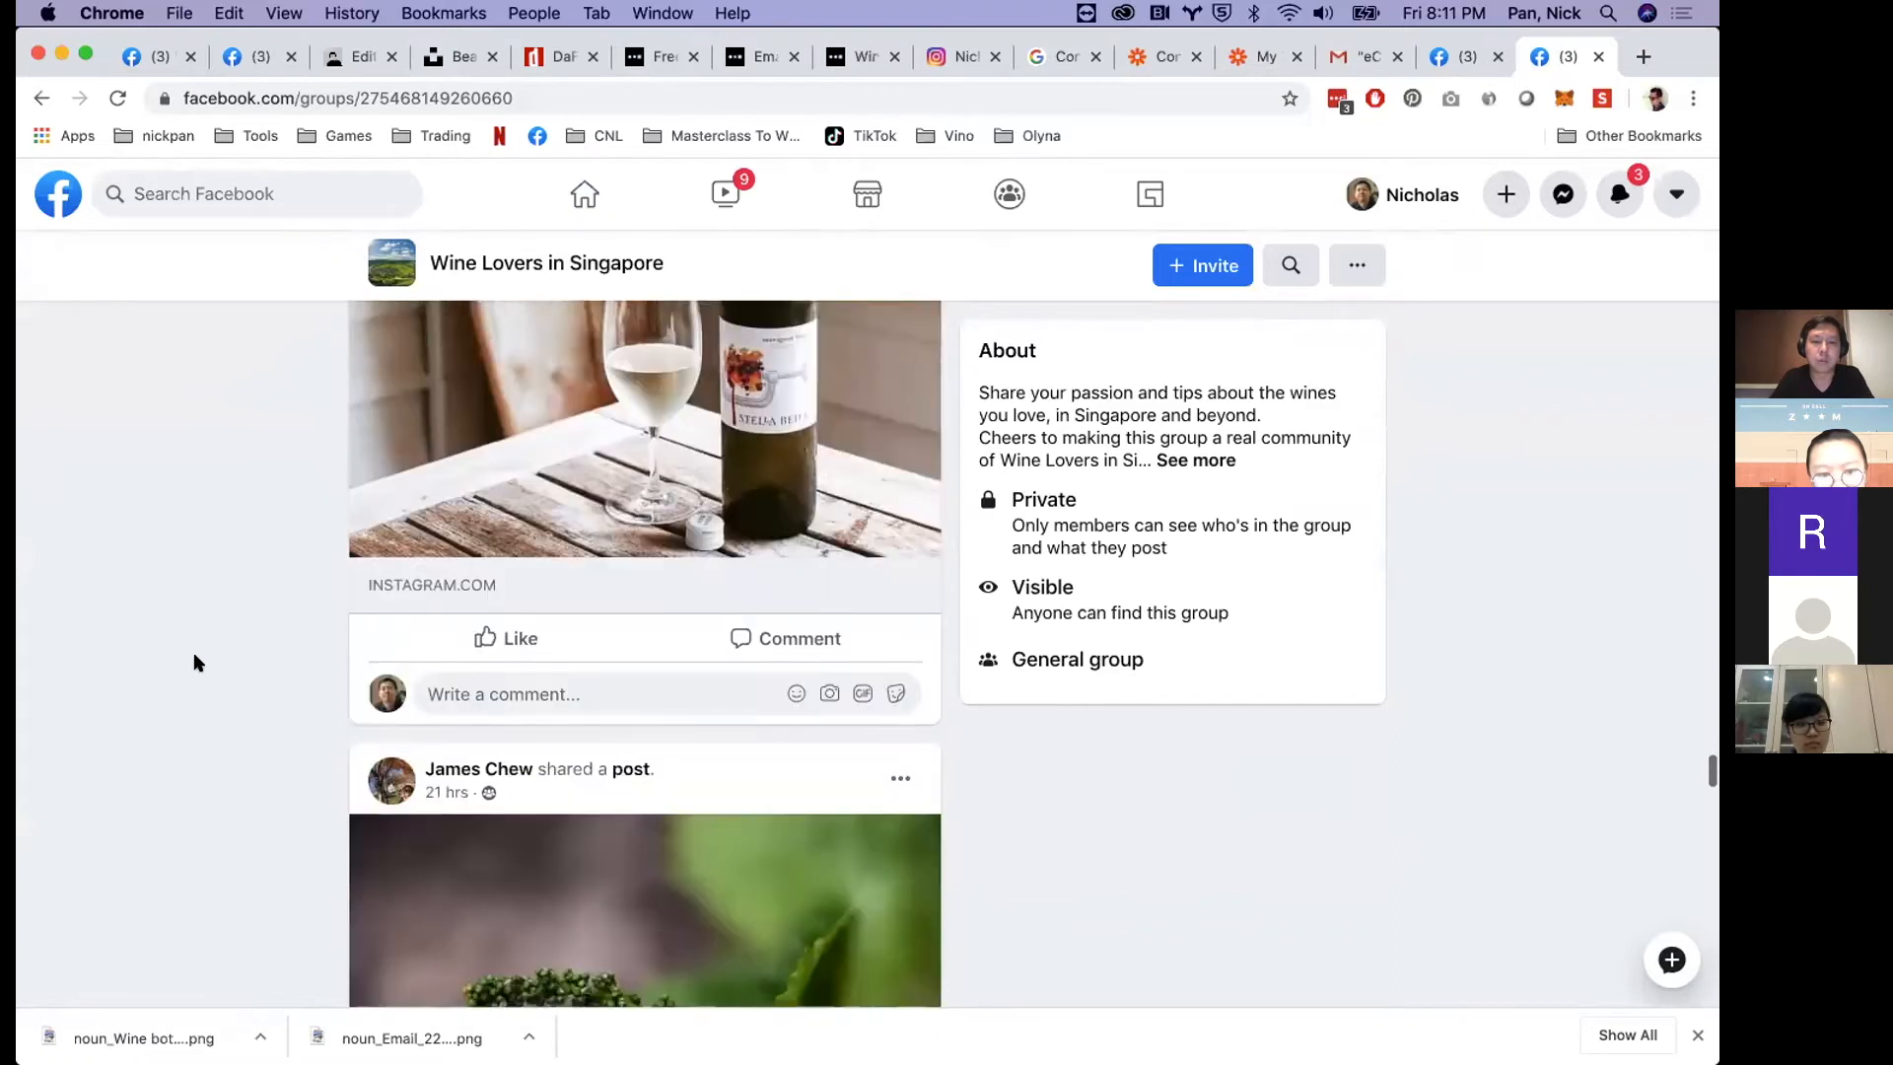
scroll(193, 661, up, 4)
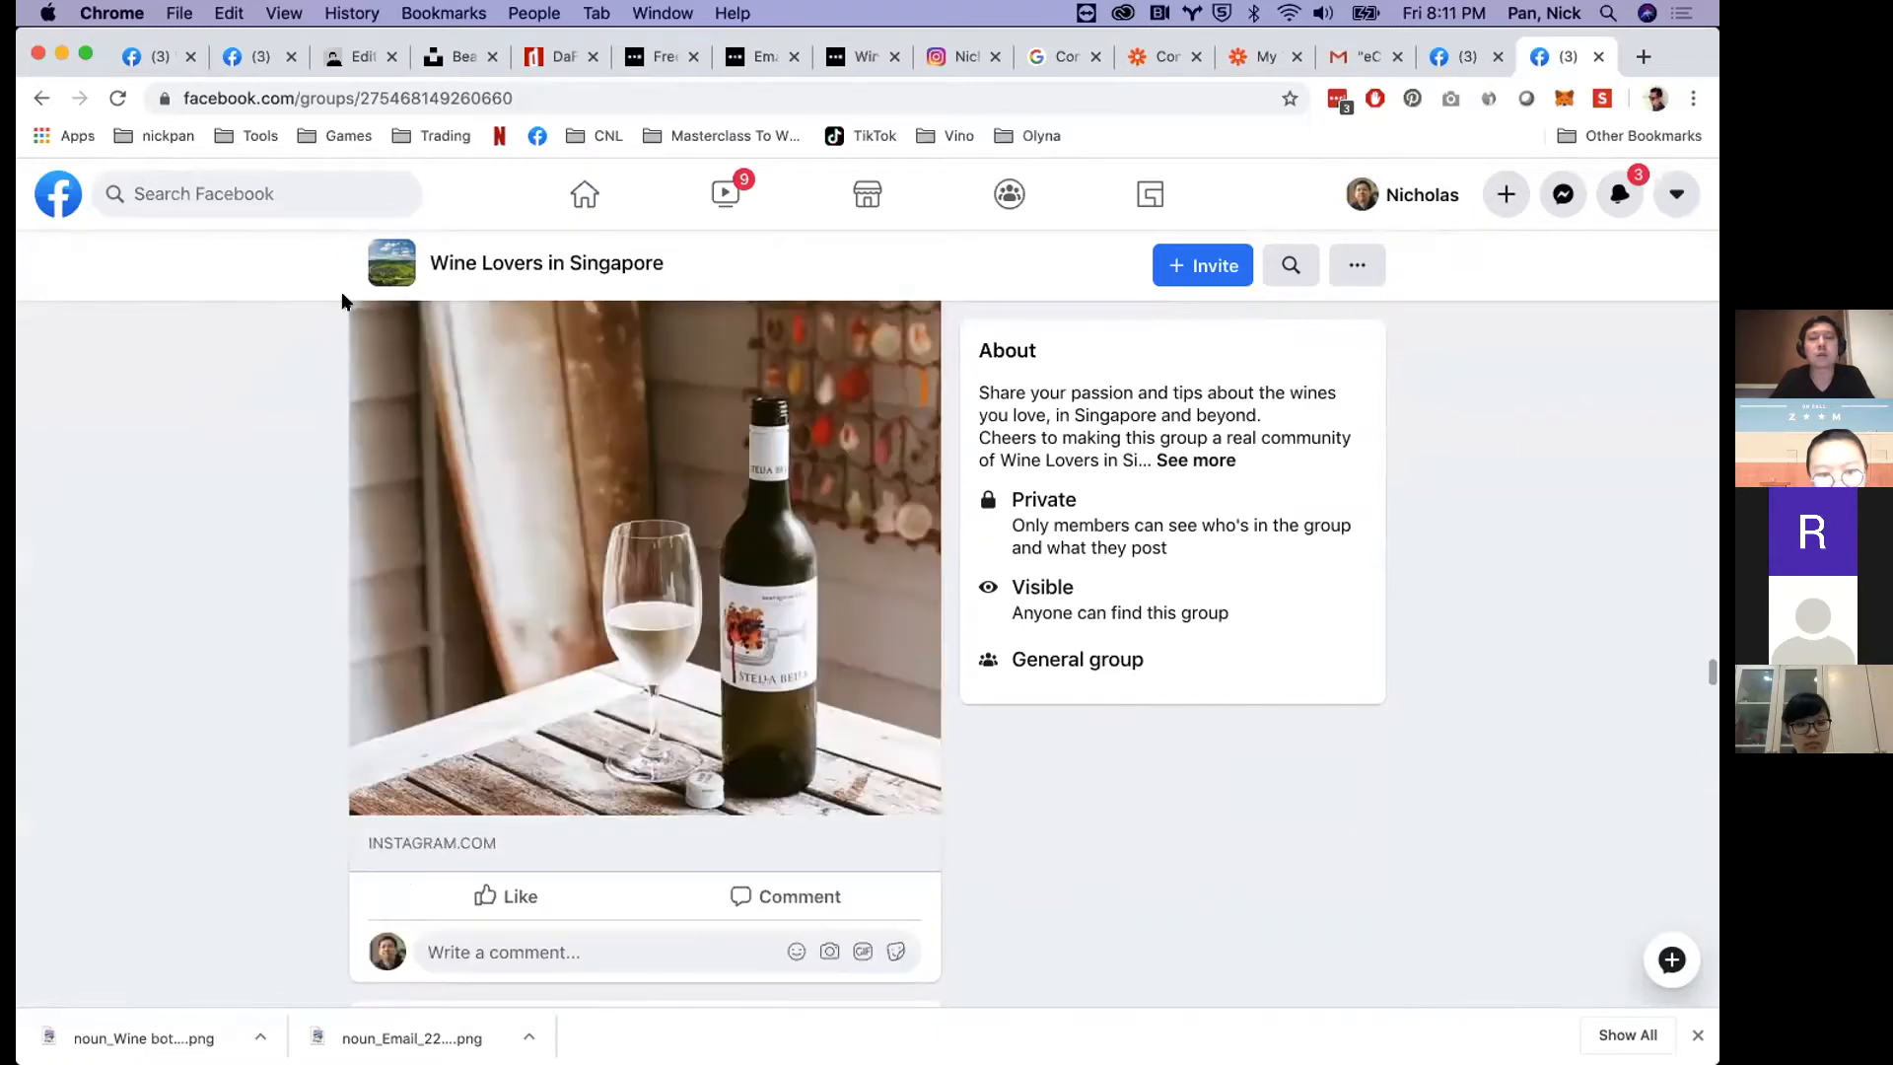
- Revisit the Wines Emailers messages in Gmail and return to Facebook's home feed
click(1351, 57)
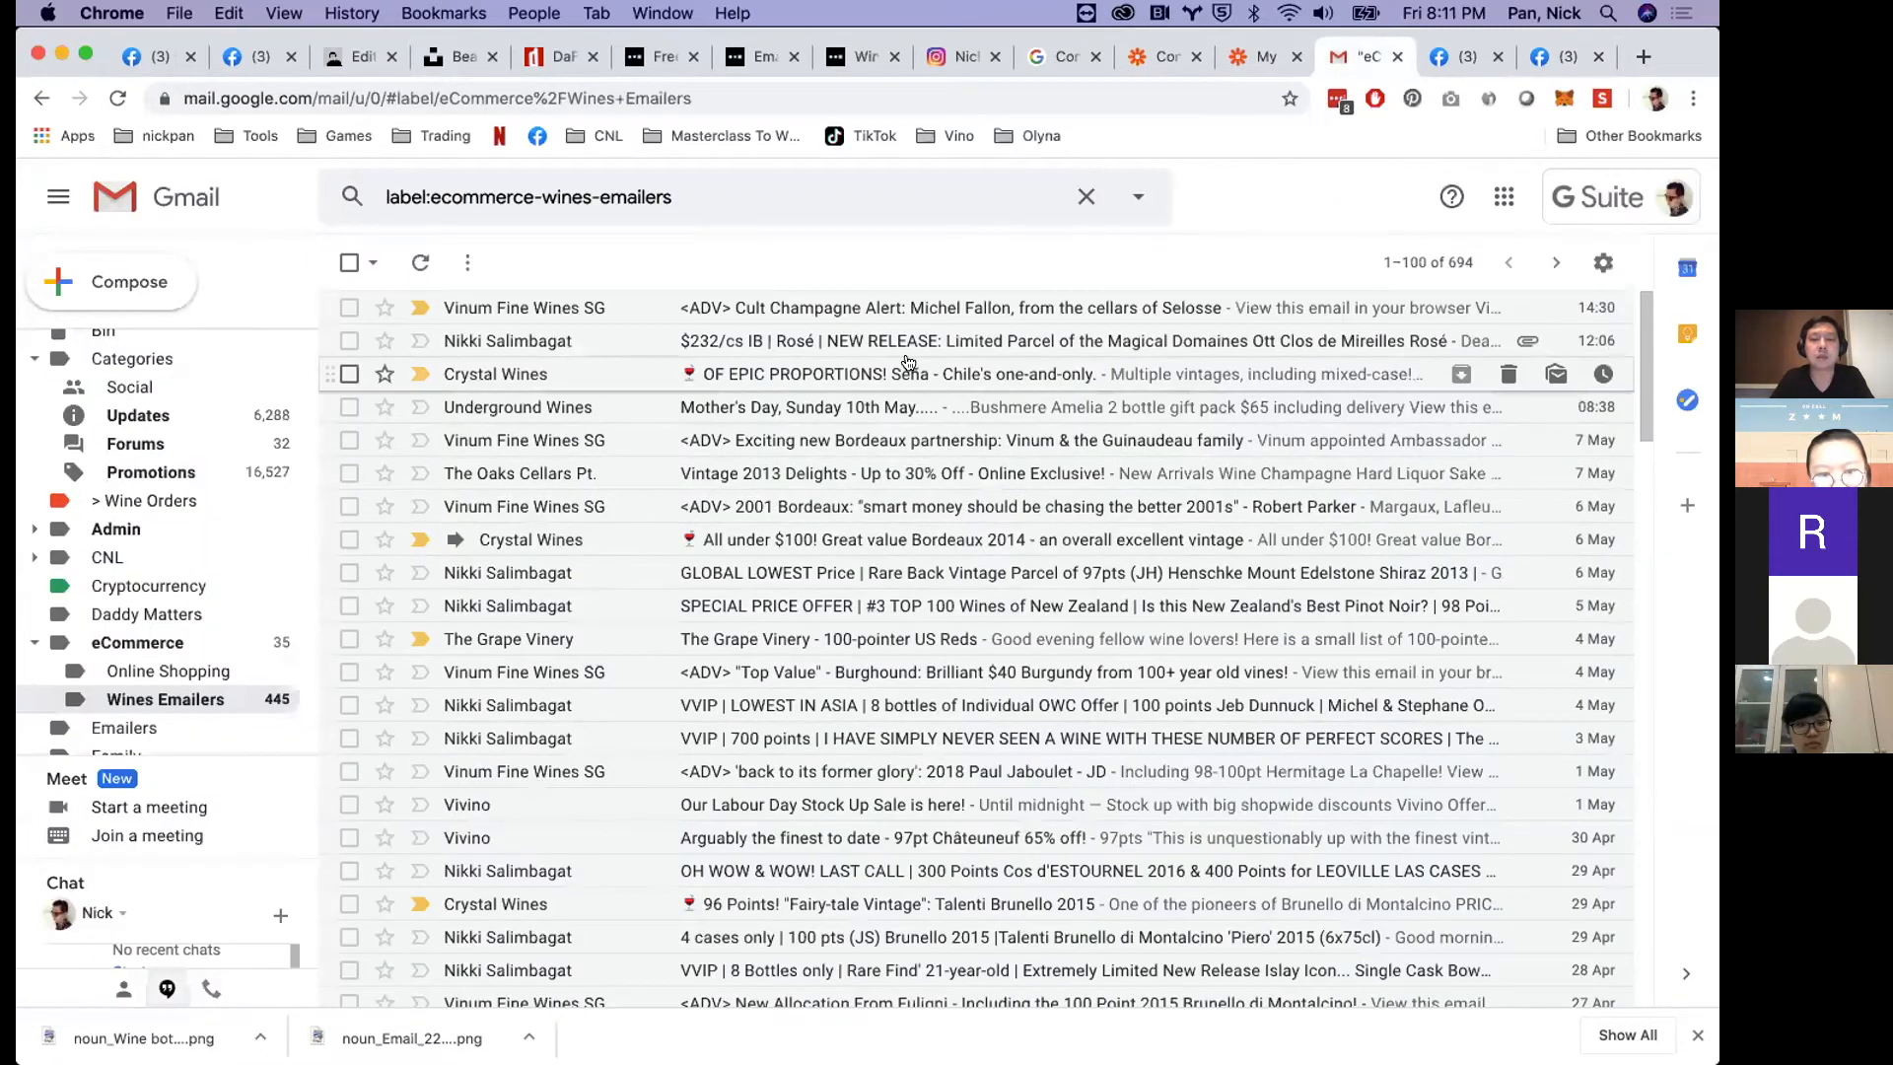
click(1560, 59)
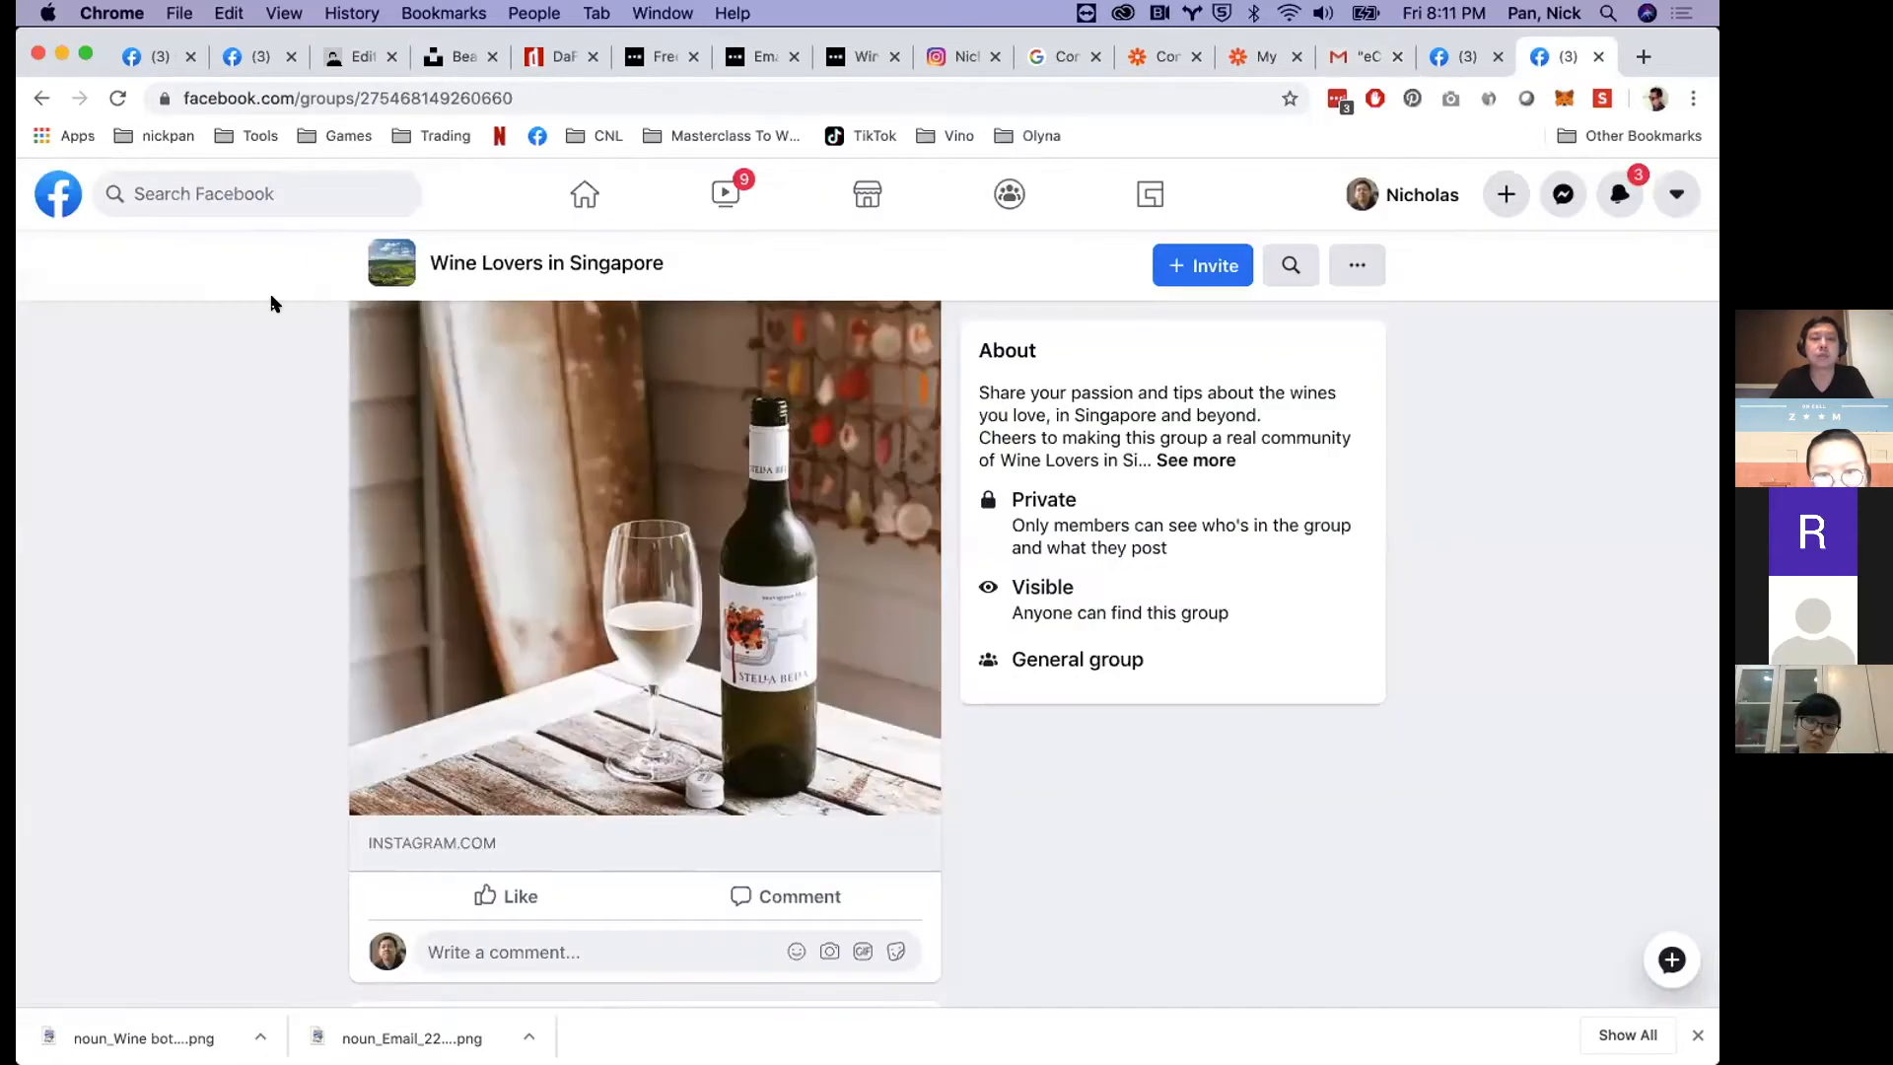
click(65, 200)
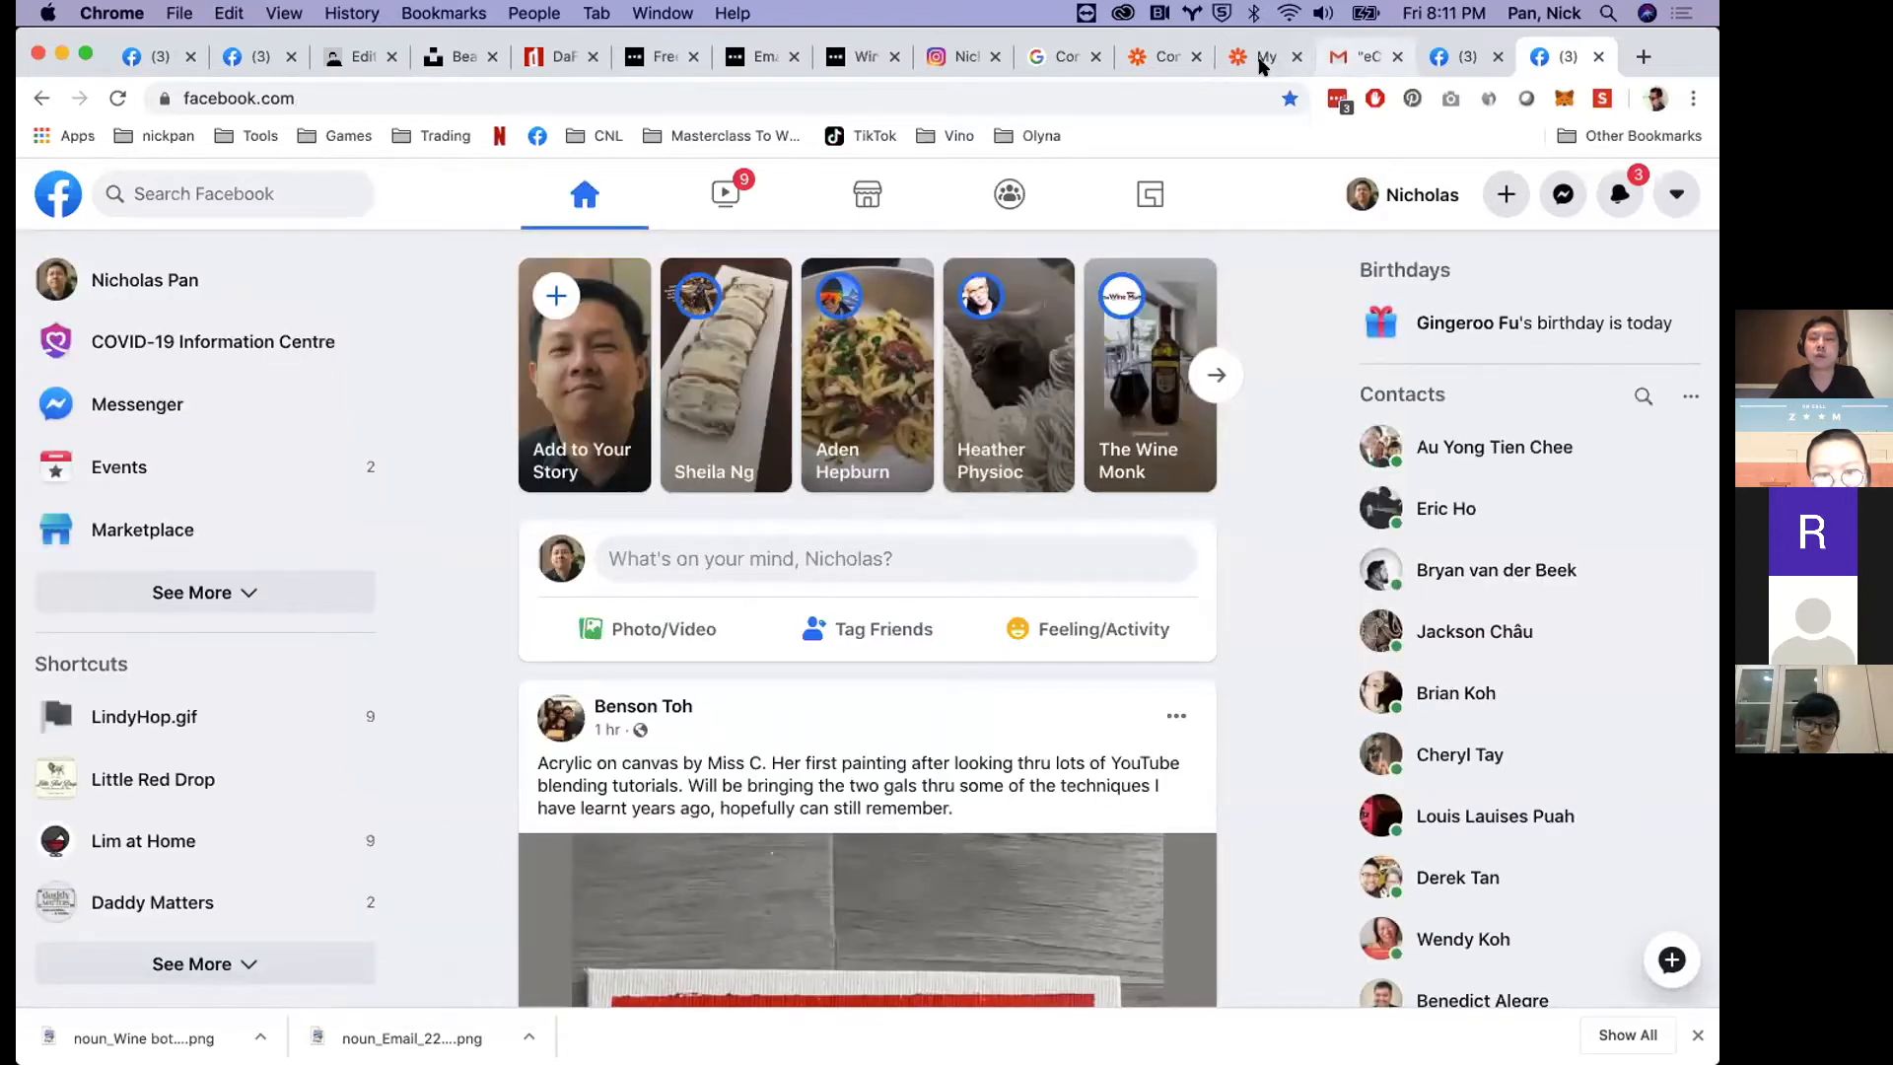
- Review the Google results for "Connect Email to Facebook Pages" to find an email-to-Facebook integration service
click(1352, 60)
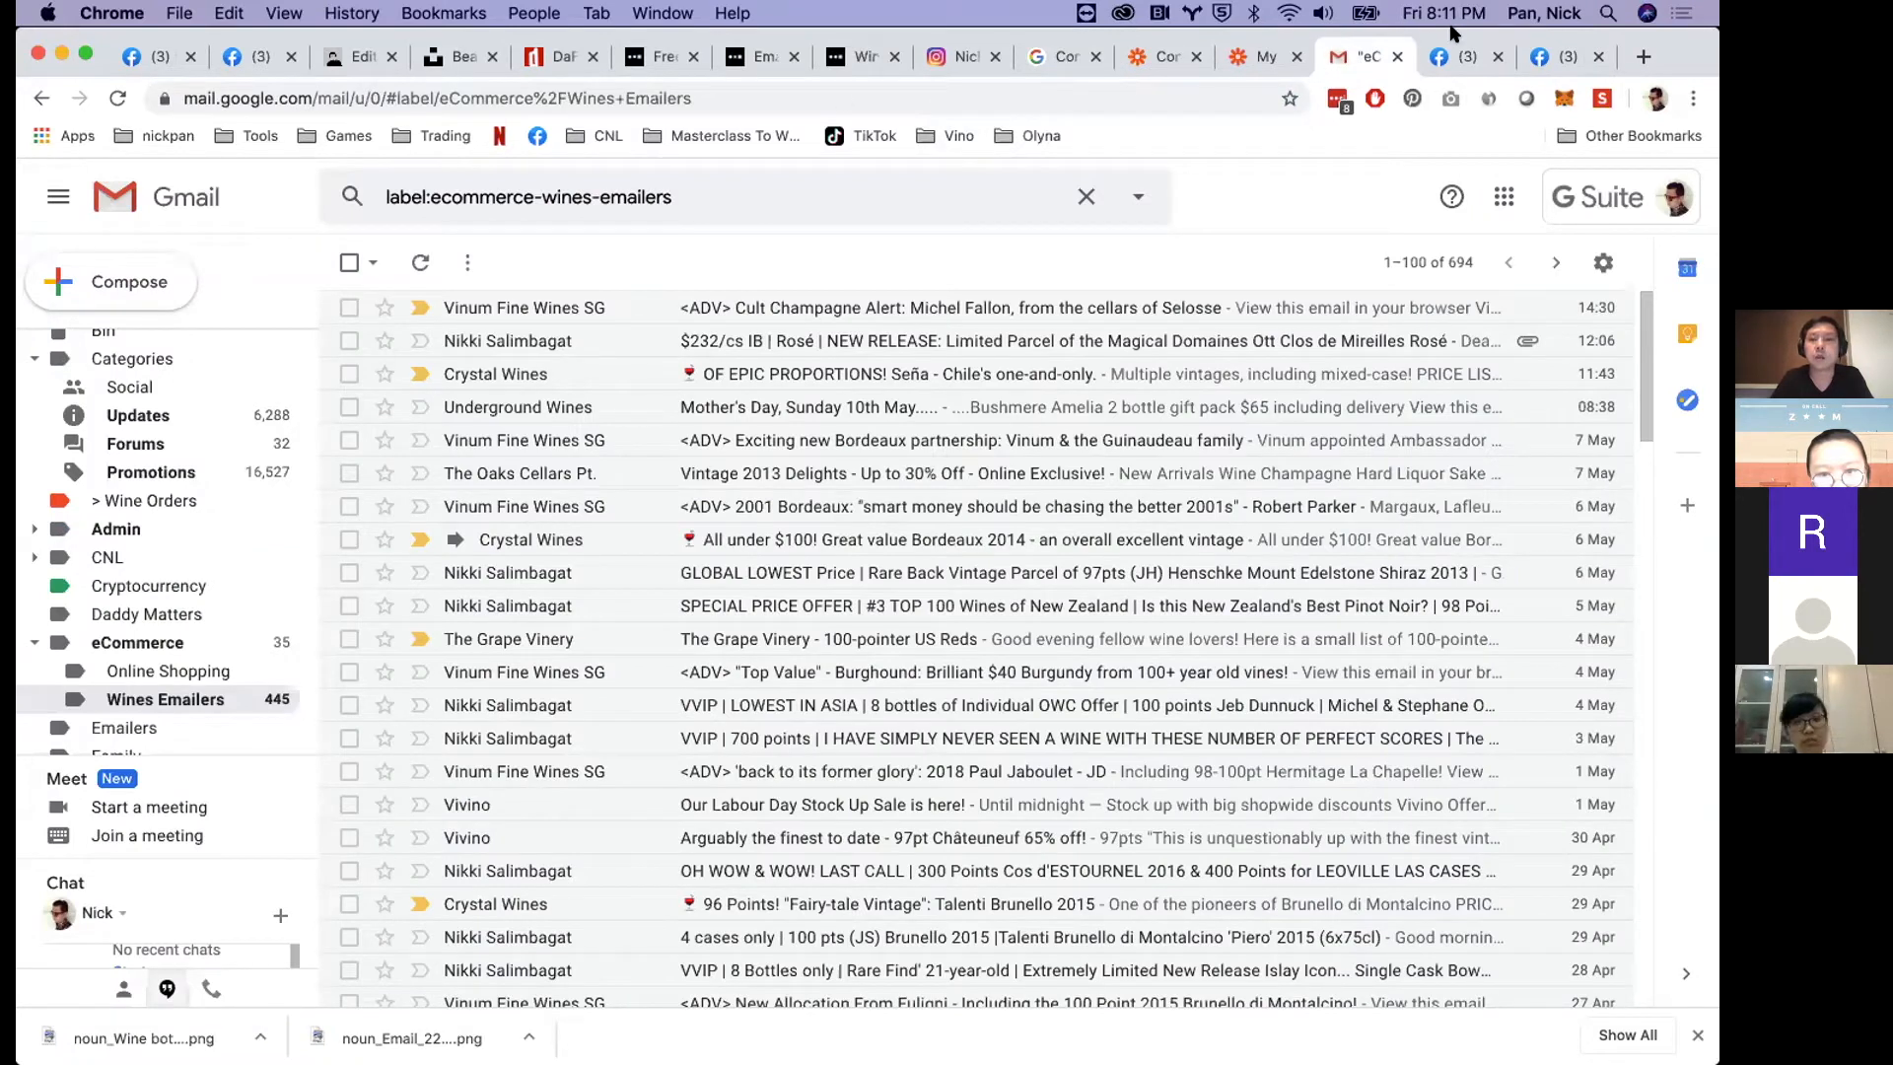
drag(1451, 30, 1445, 114)
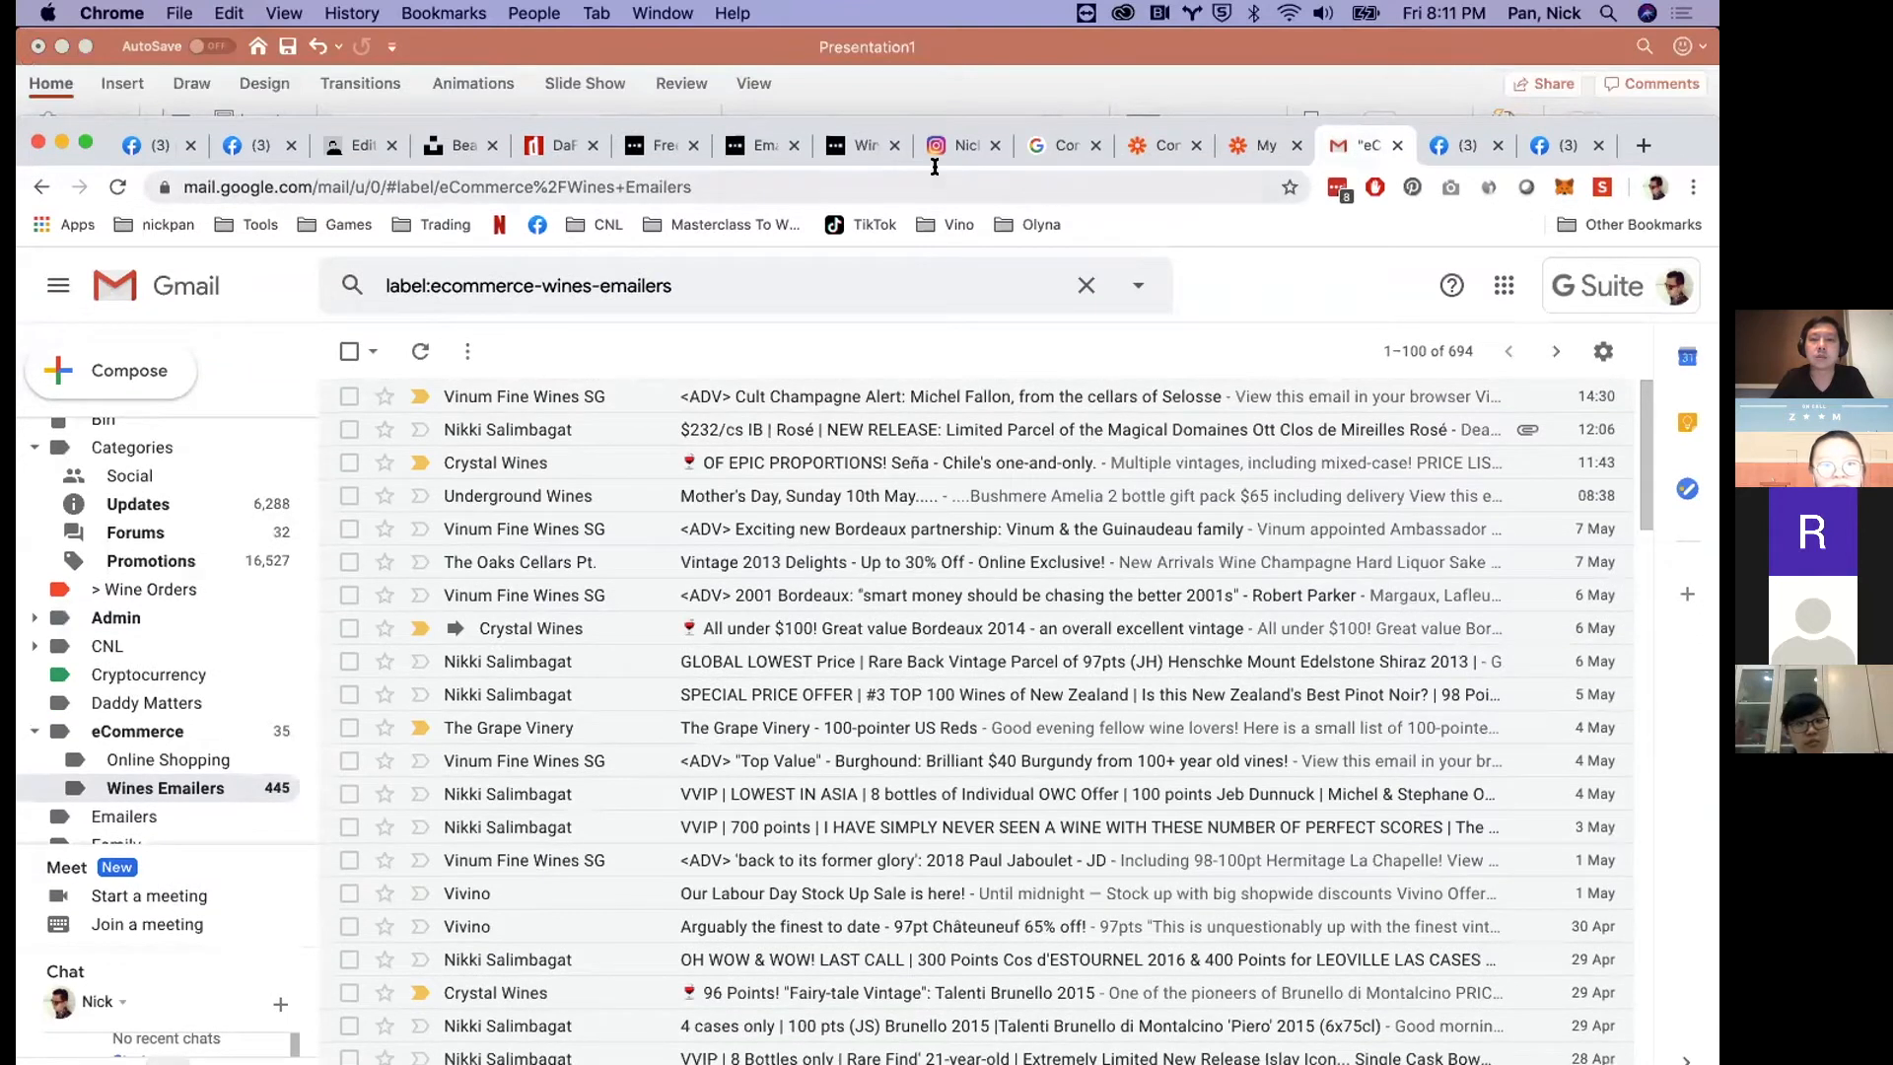
click(1051, 156)
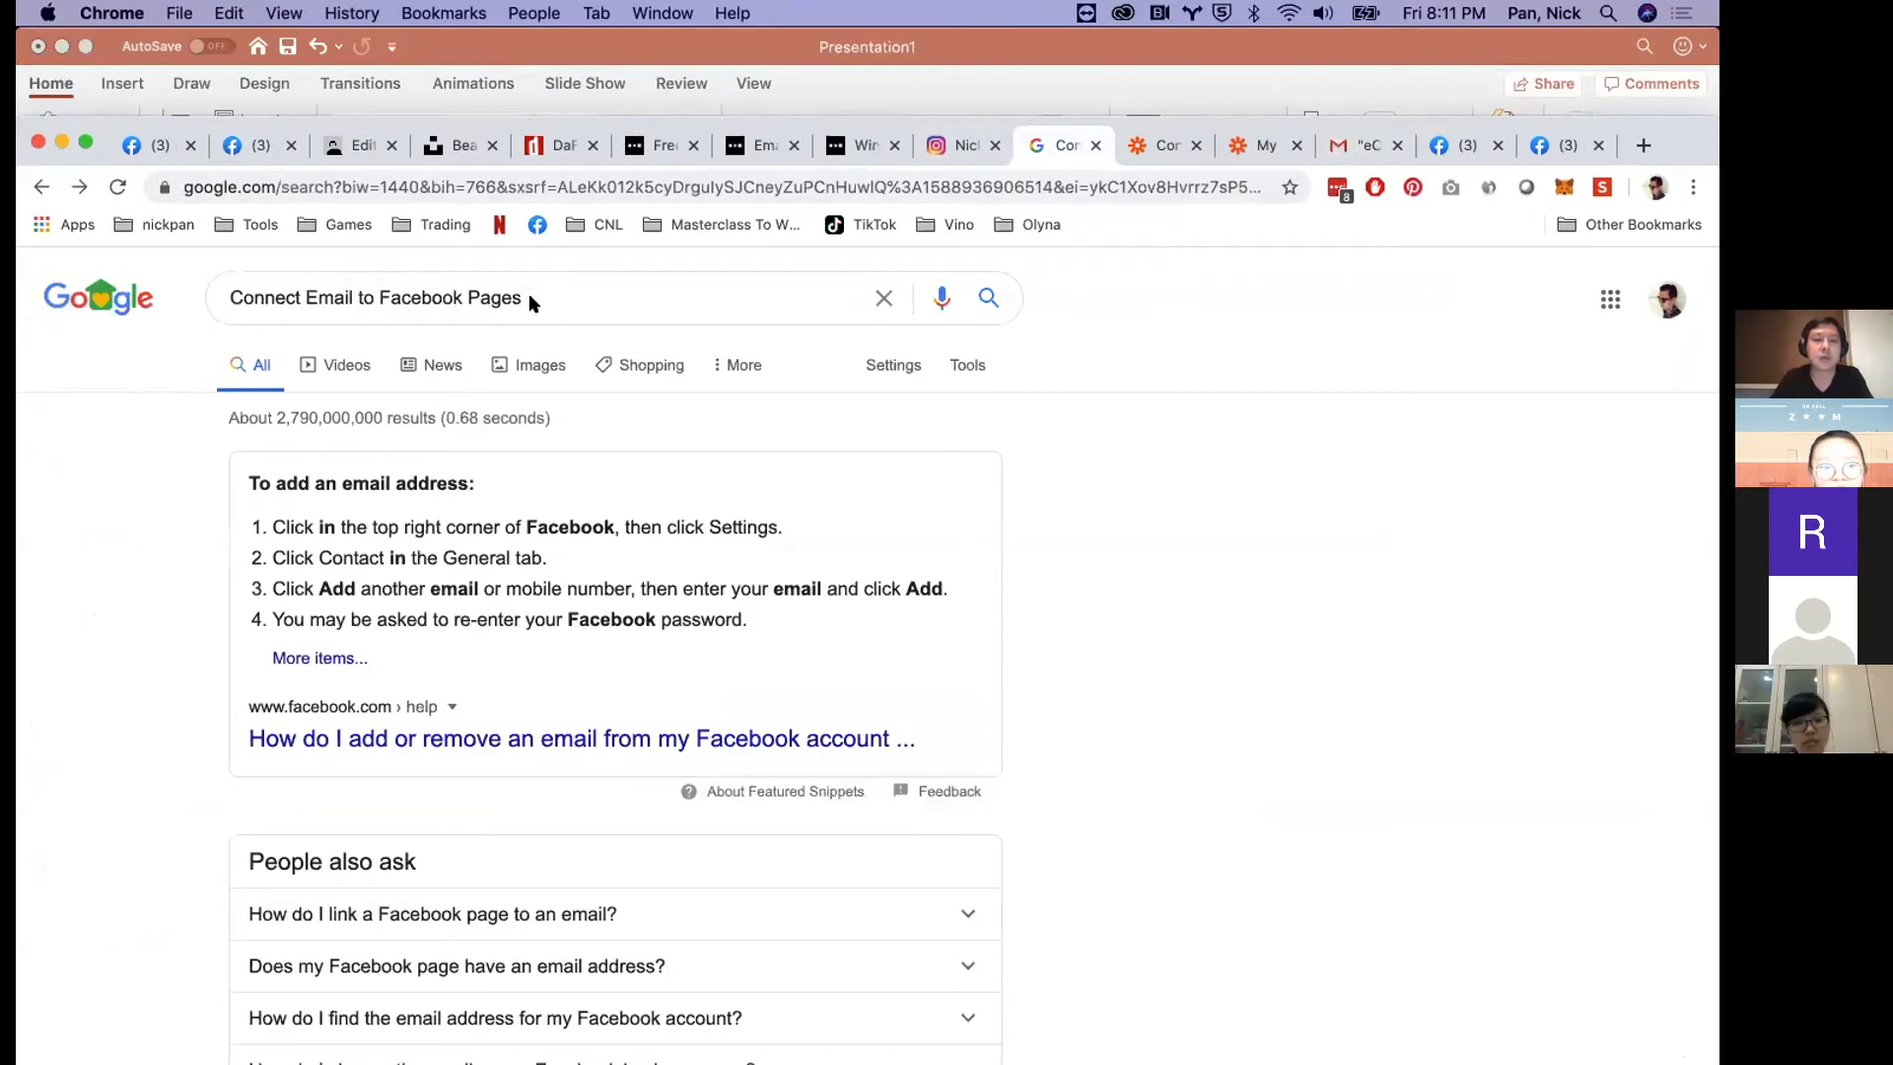
double_click(1662, 113)
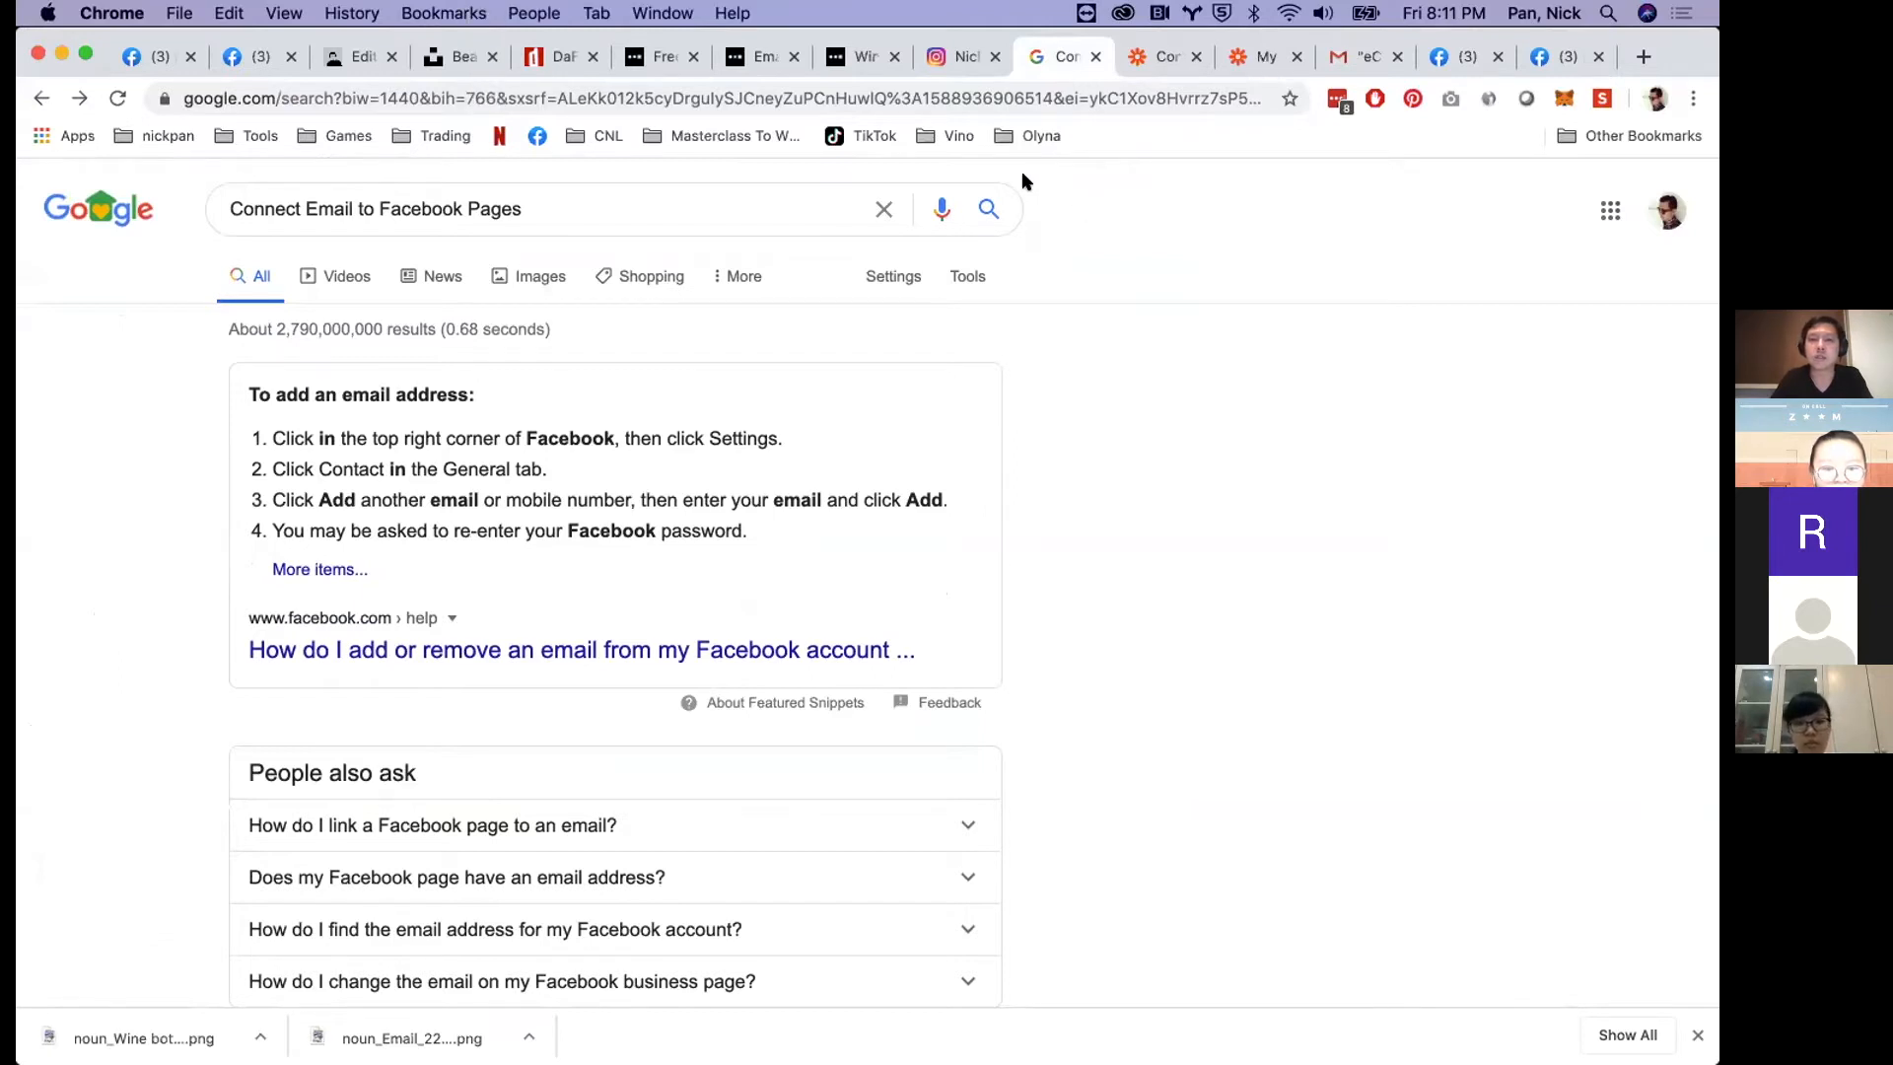
scroll(1042, 520, down, 1)
scroll(1042, 520, up, 1)
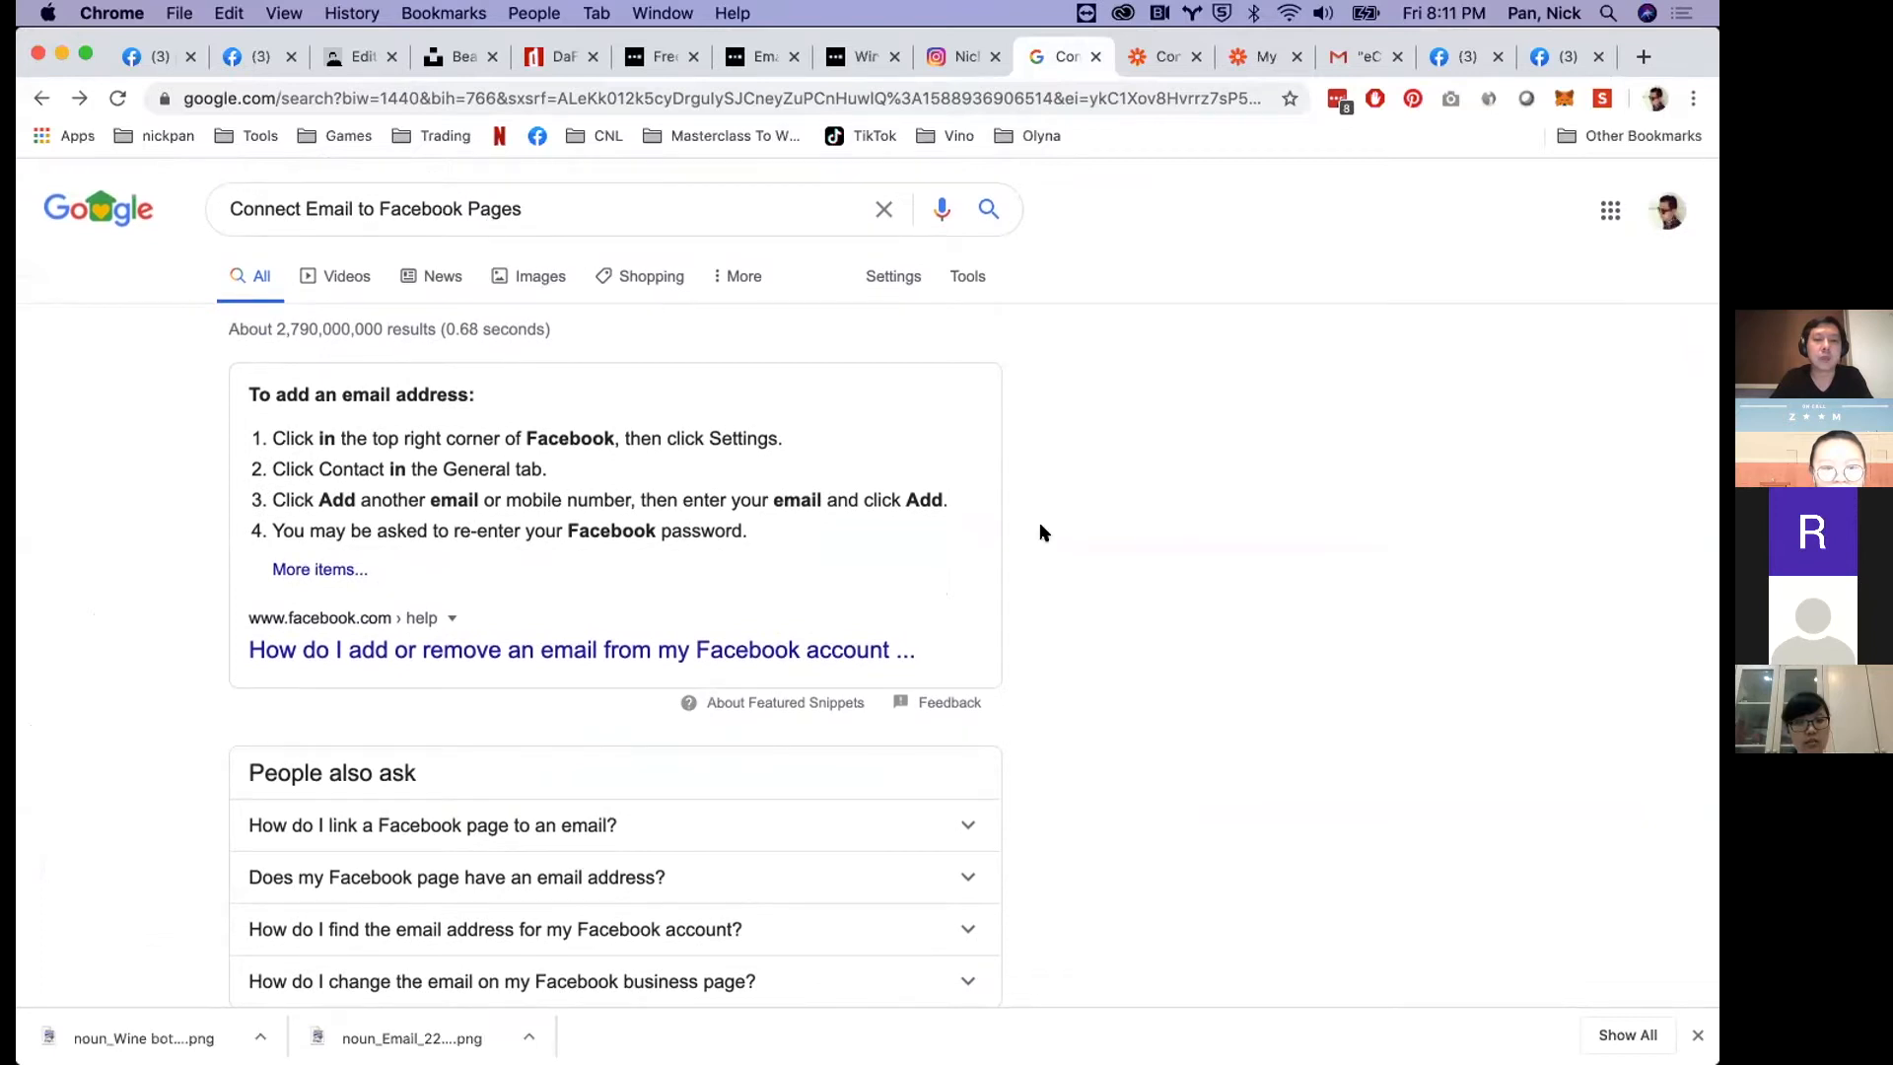
scroll(1042, 532, down, 13)
scroll(1042, 533, down, 3)
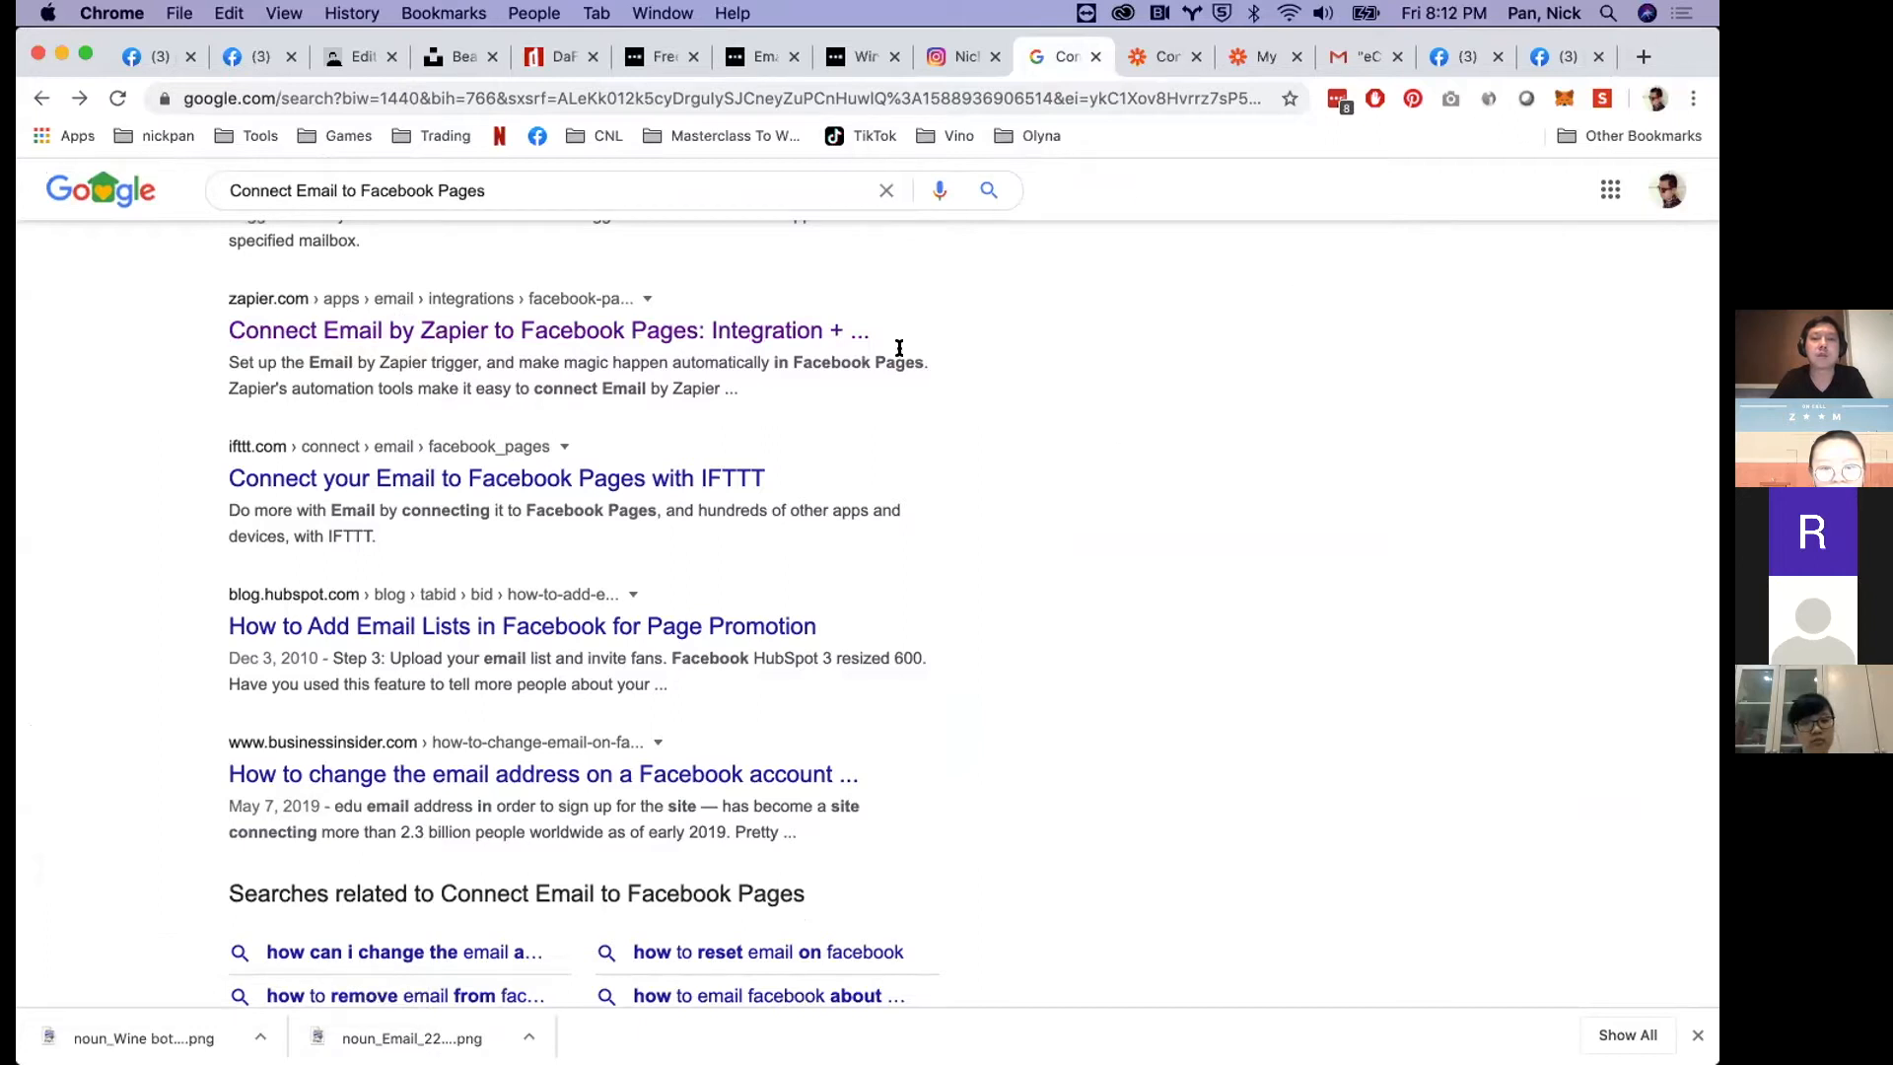
scroll(1297, 210, up, 1)
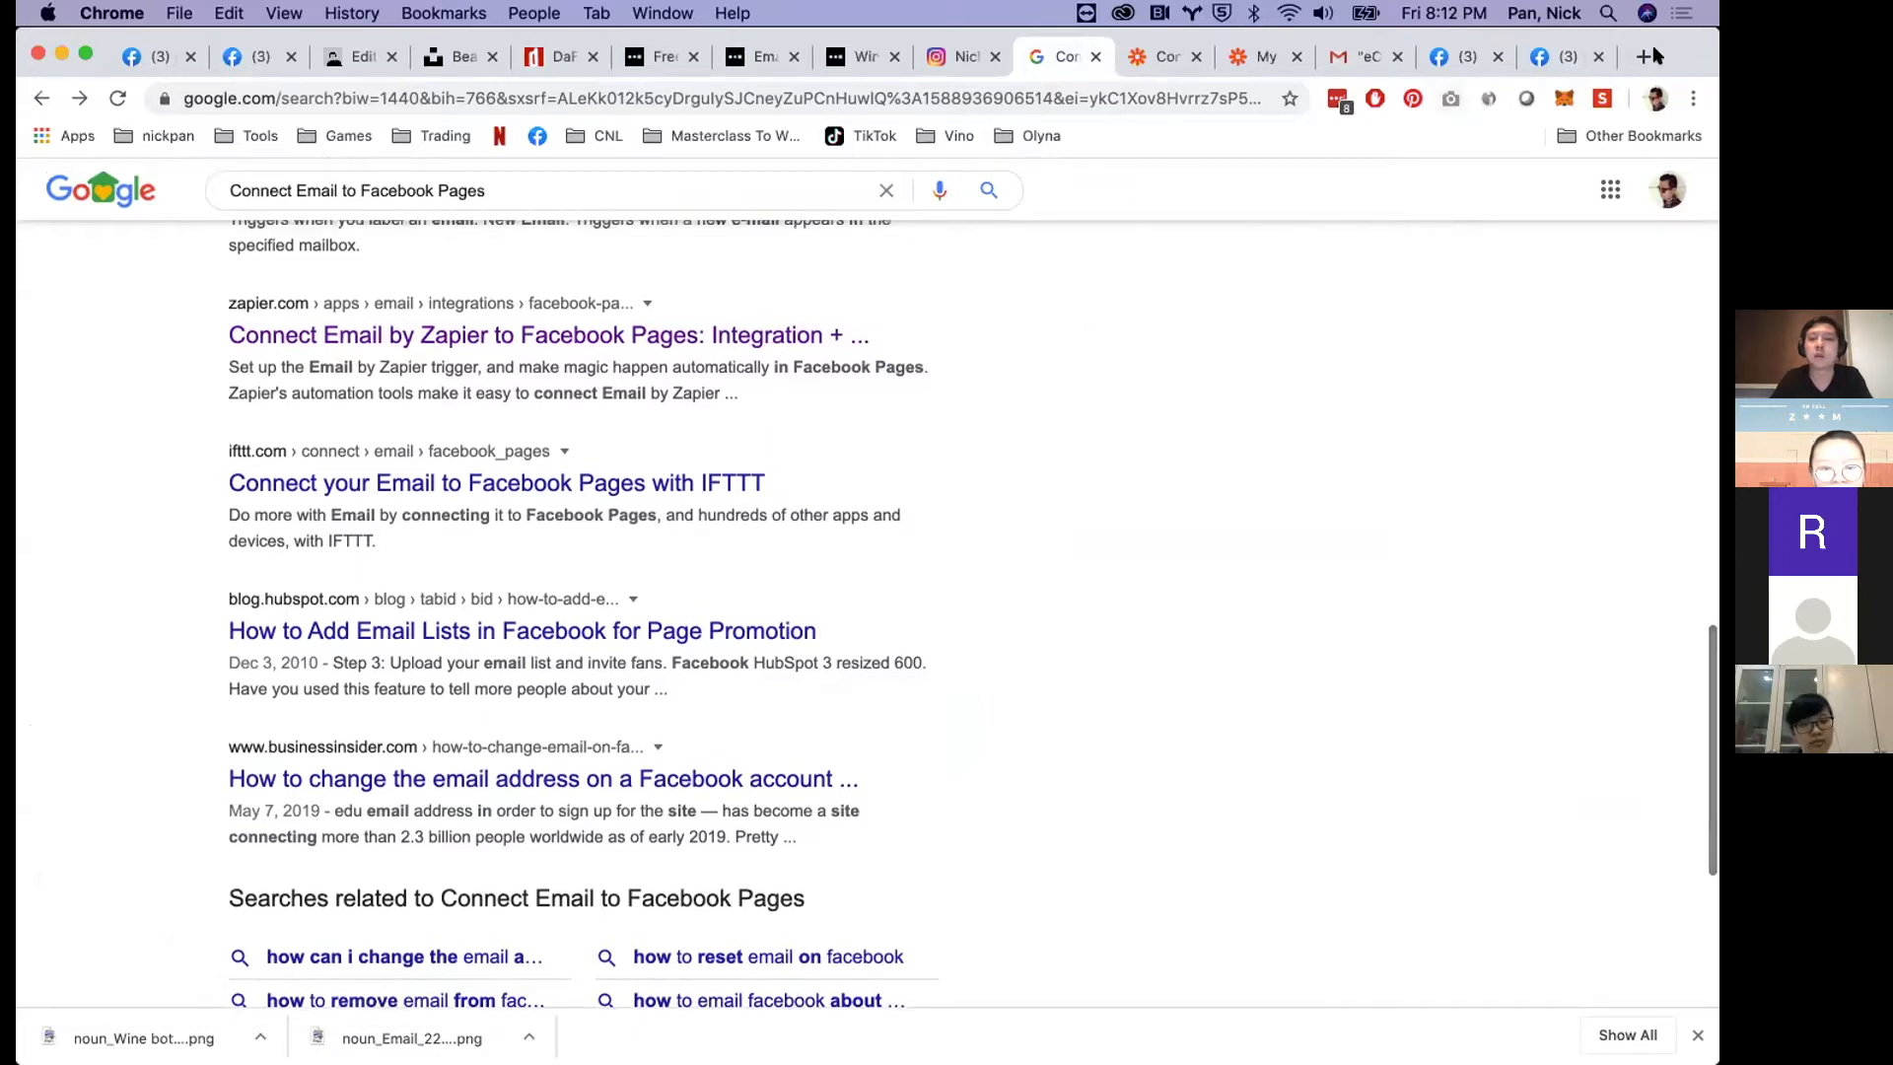
- From the Email by Zapier + Facebook Pages integrations page, start the "Create Facebook Pages posts from new Emails" template
mouse_move(1657, 57)
mouse_down()
mouse_move(1657, 88)
mouse_move(1681, 40)
mouse_up()
key(ctrl+Tab)
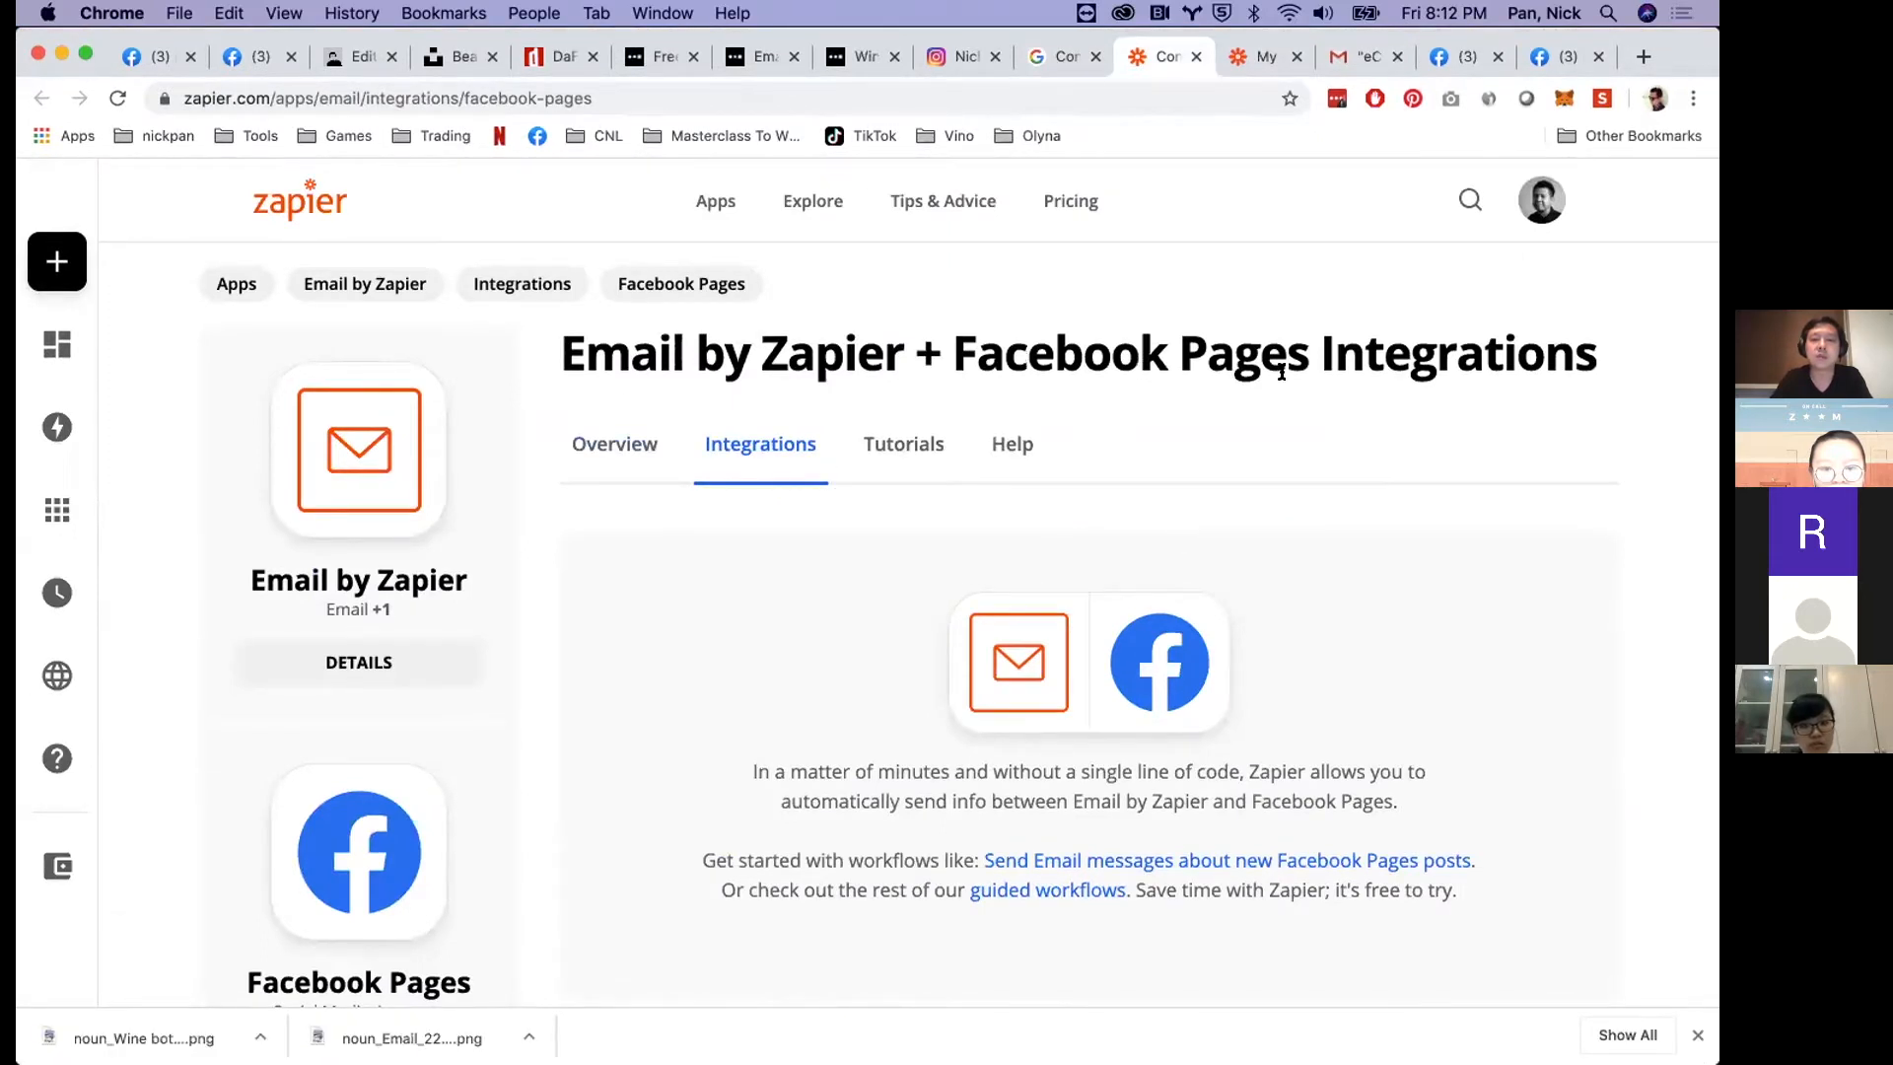
scroll(1420, 394, down, 5)
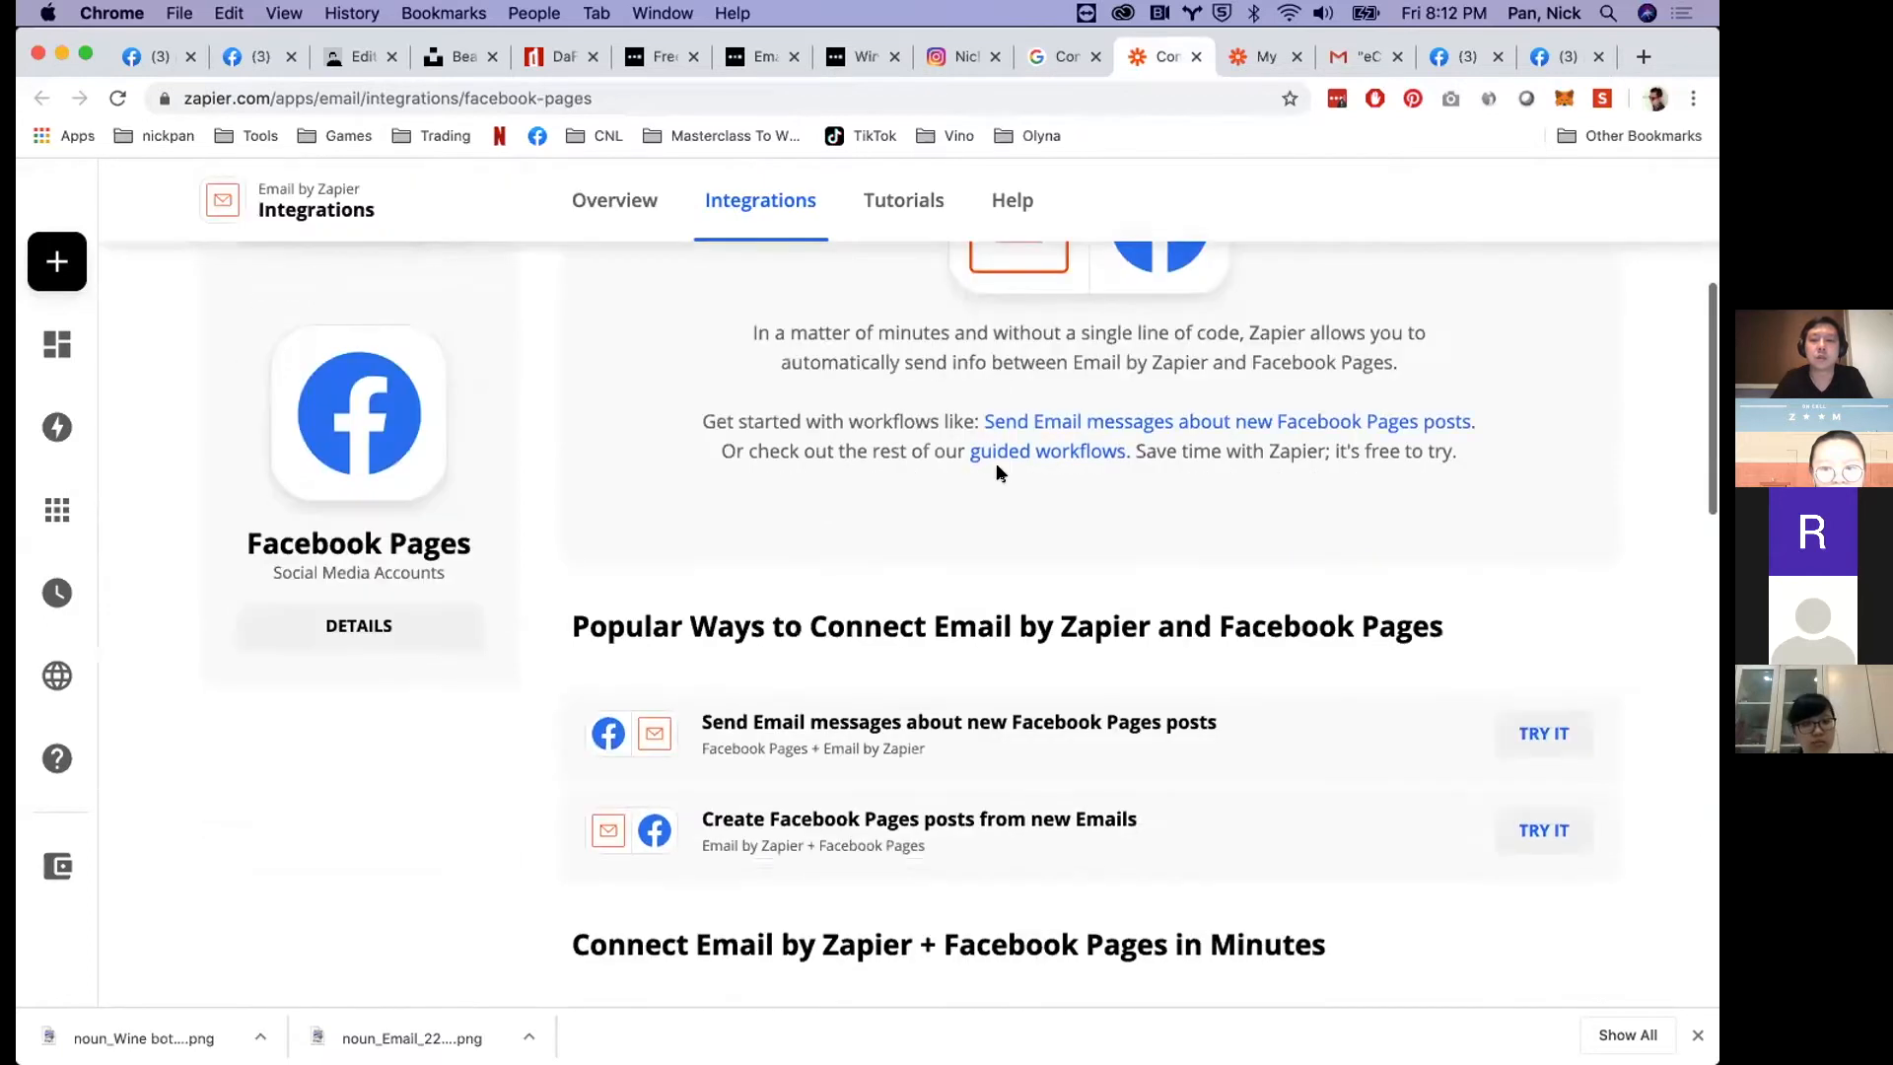
scroll(1034, 601, down, 1)
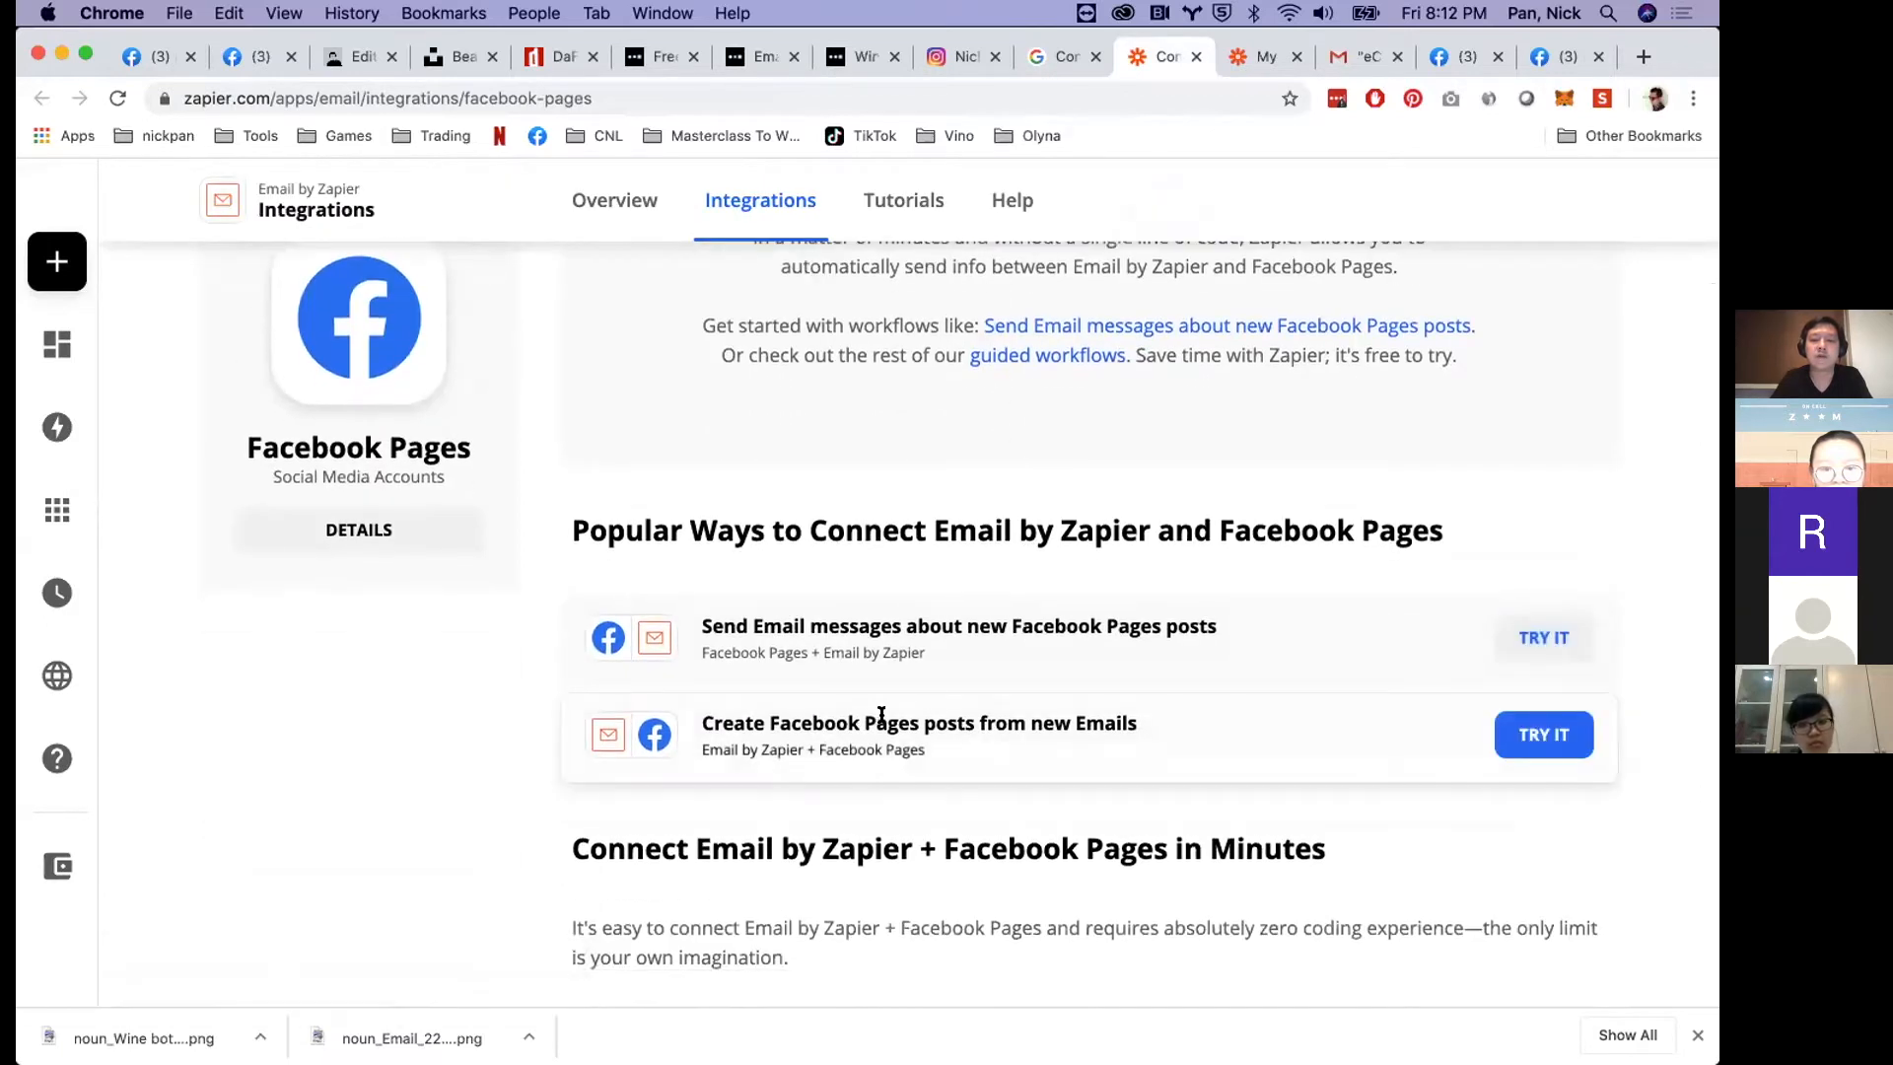
scroll(1092, 747, down, 2)
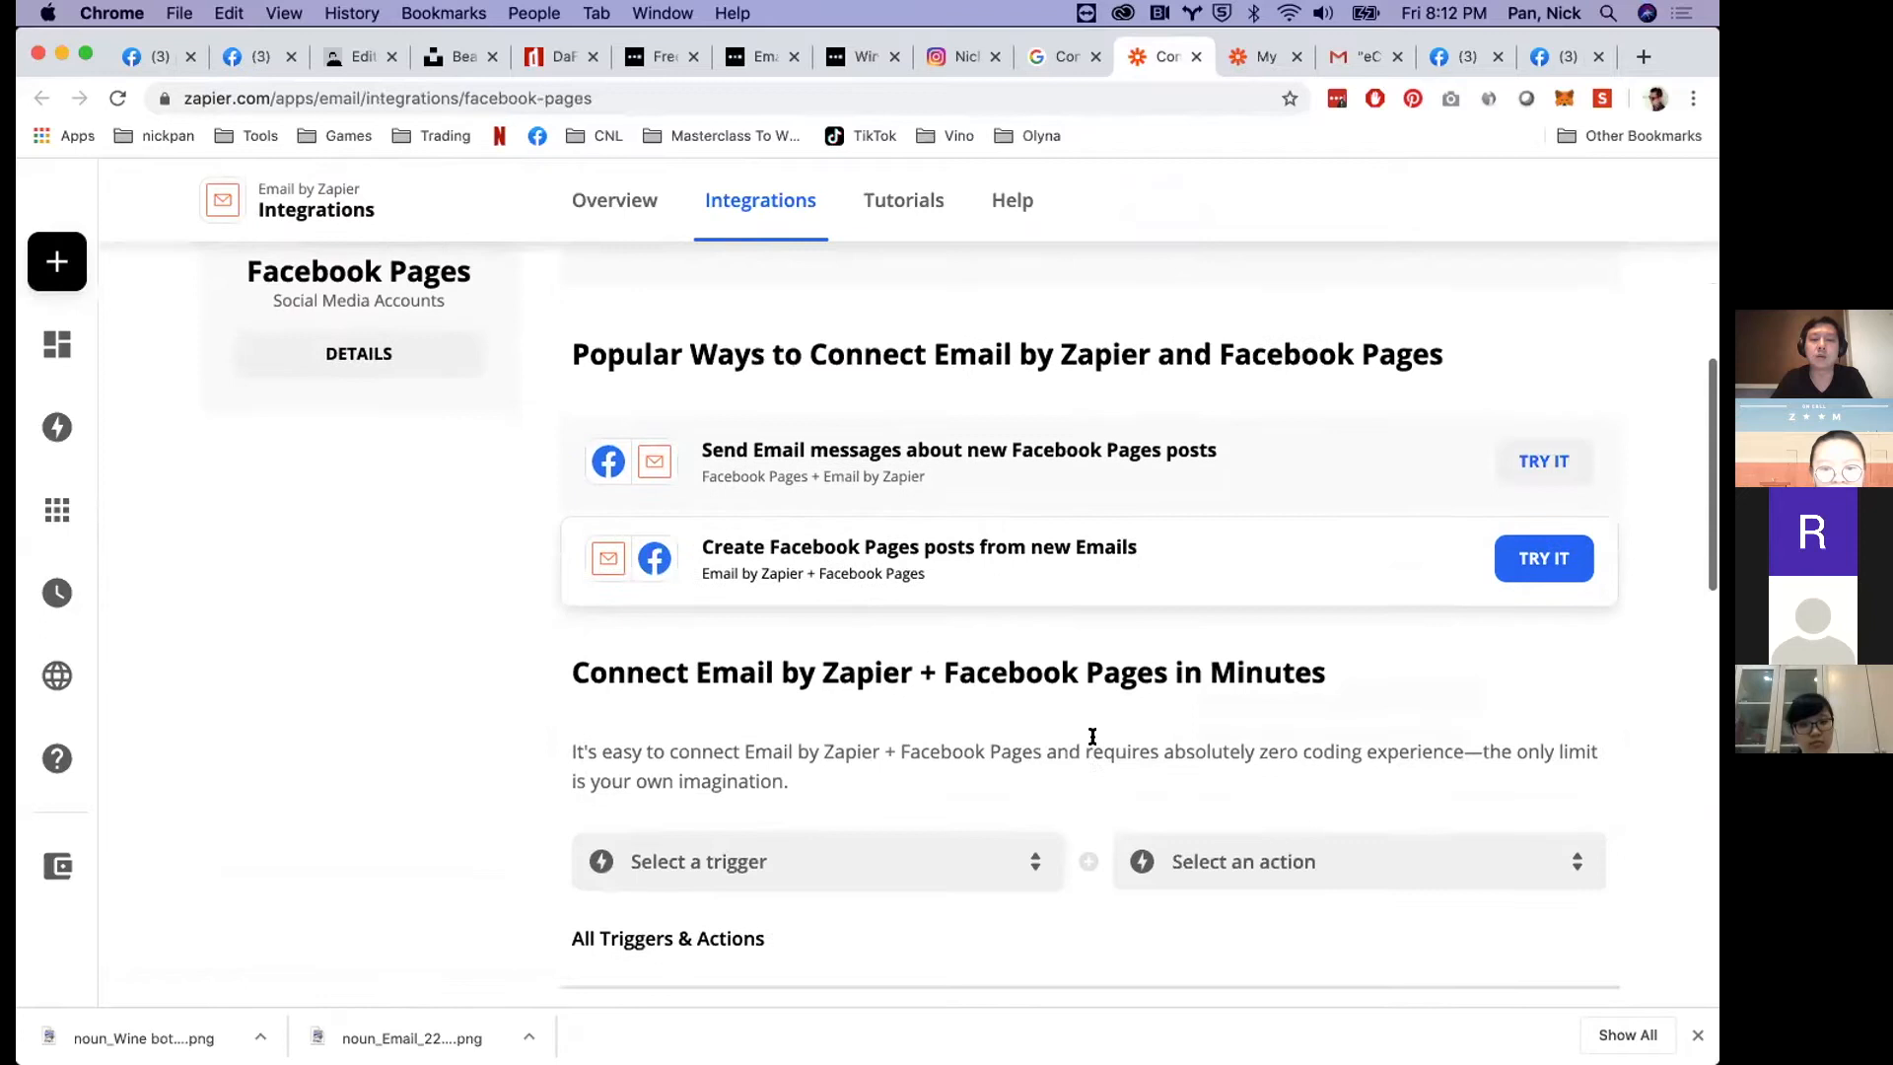
click(1514, 546)
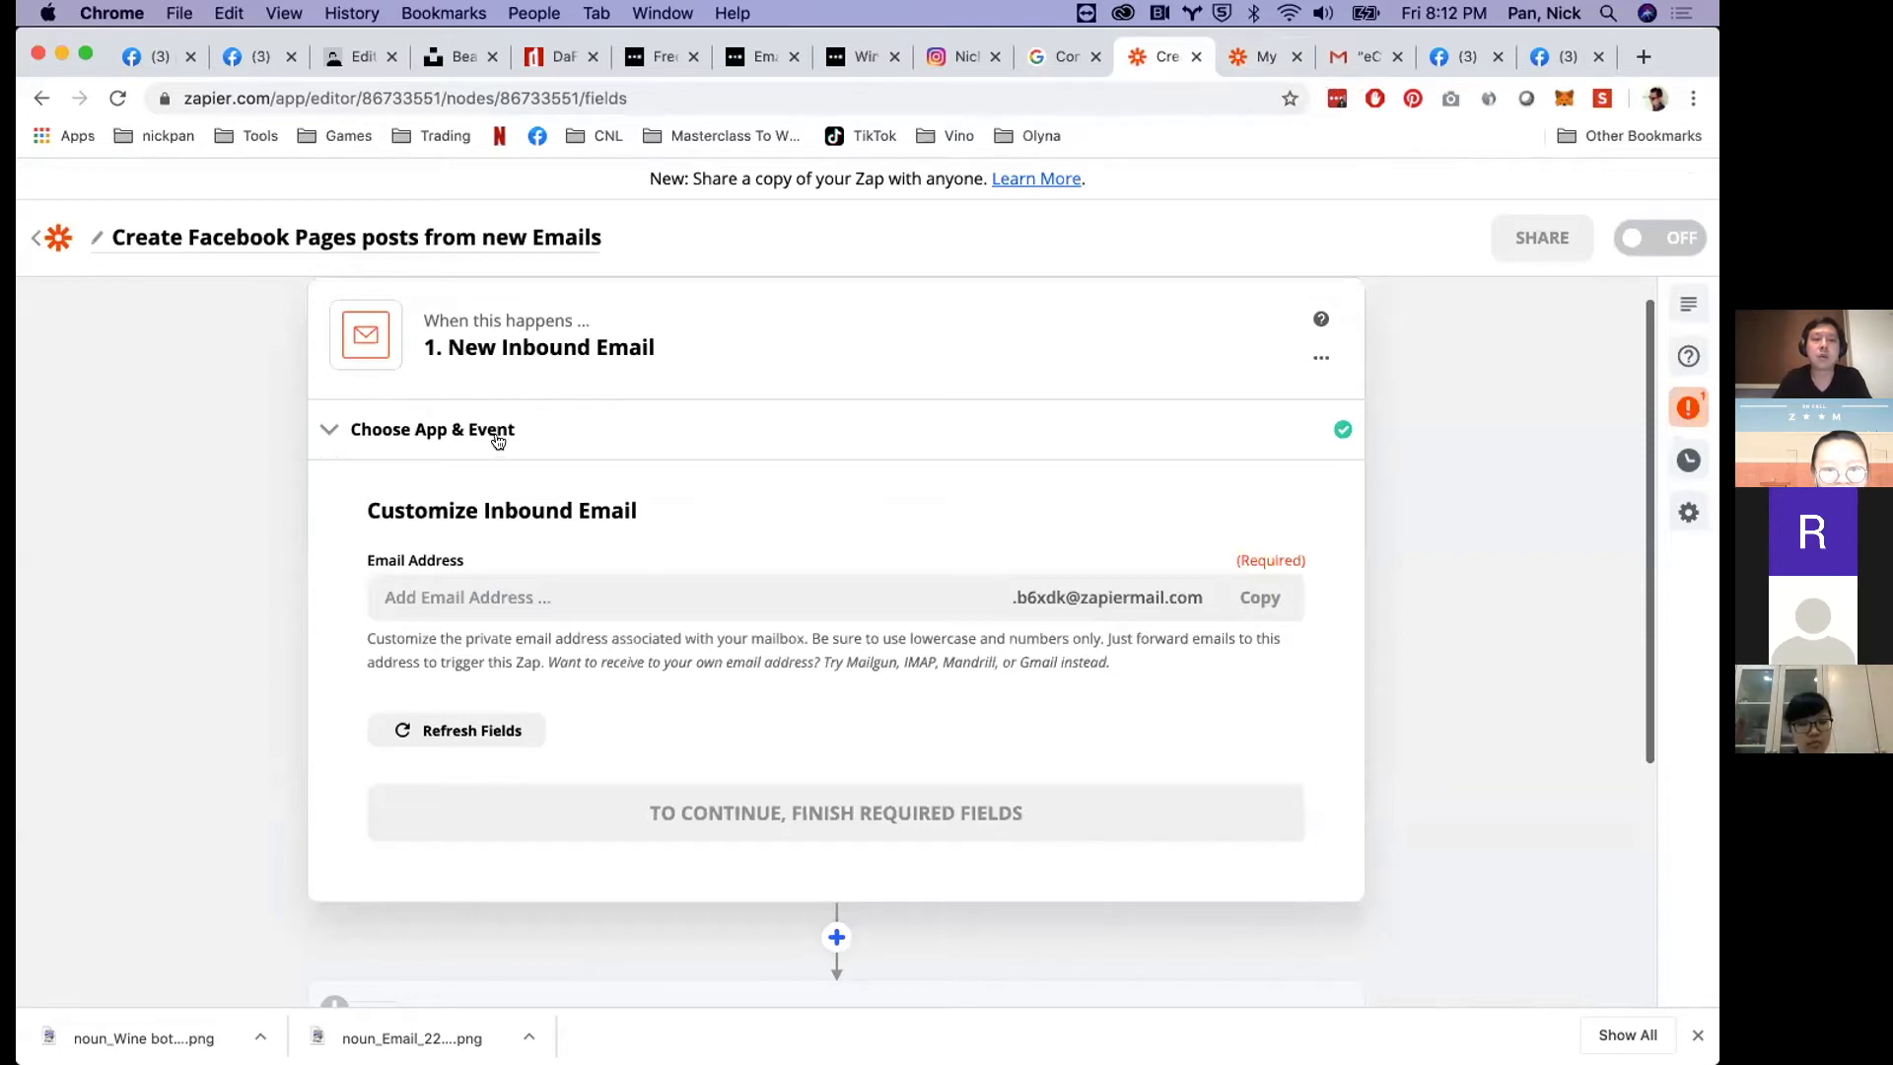
- Change the Zap's trigger app to Gmail with the New Labeled Email event and continue to account selection
click(494, 439)
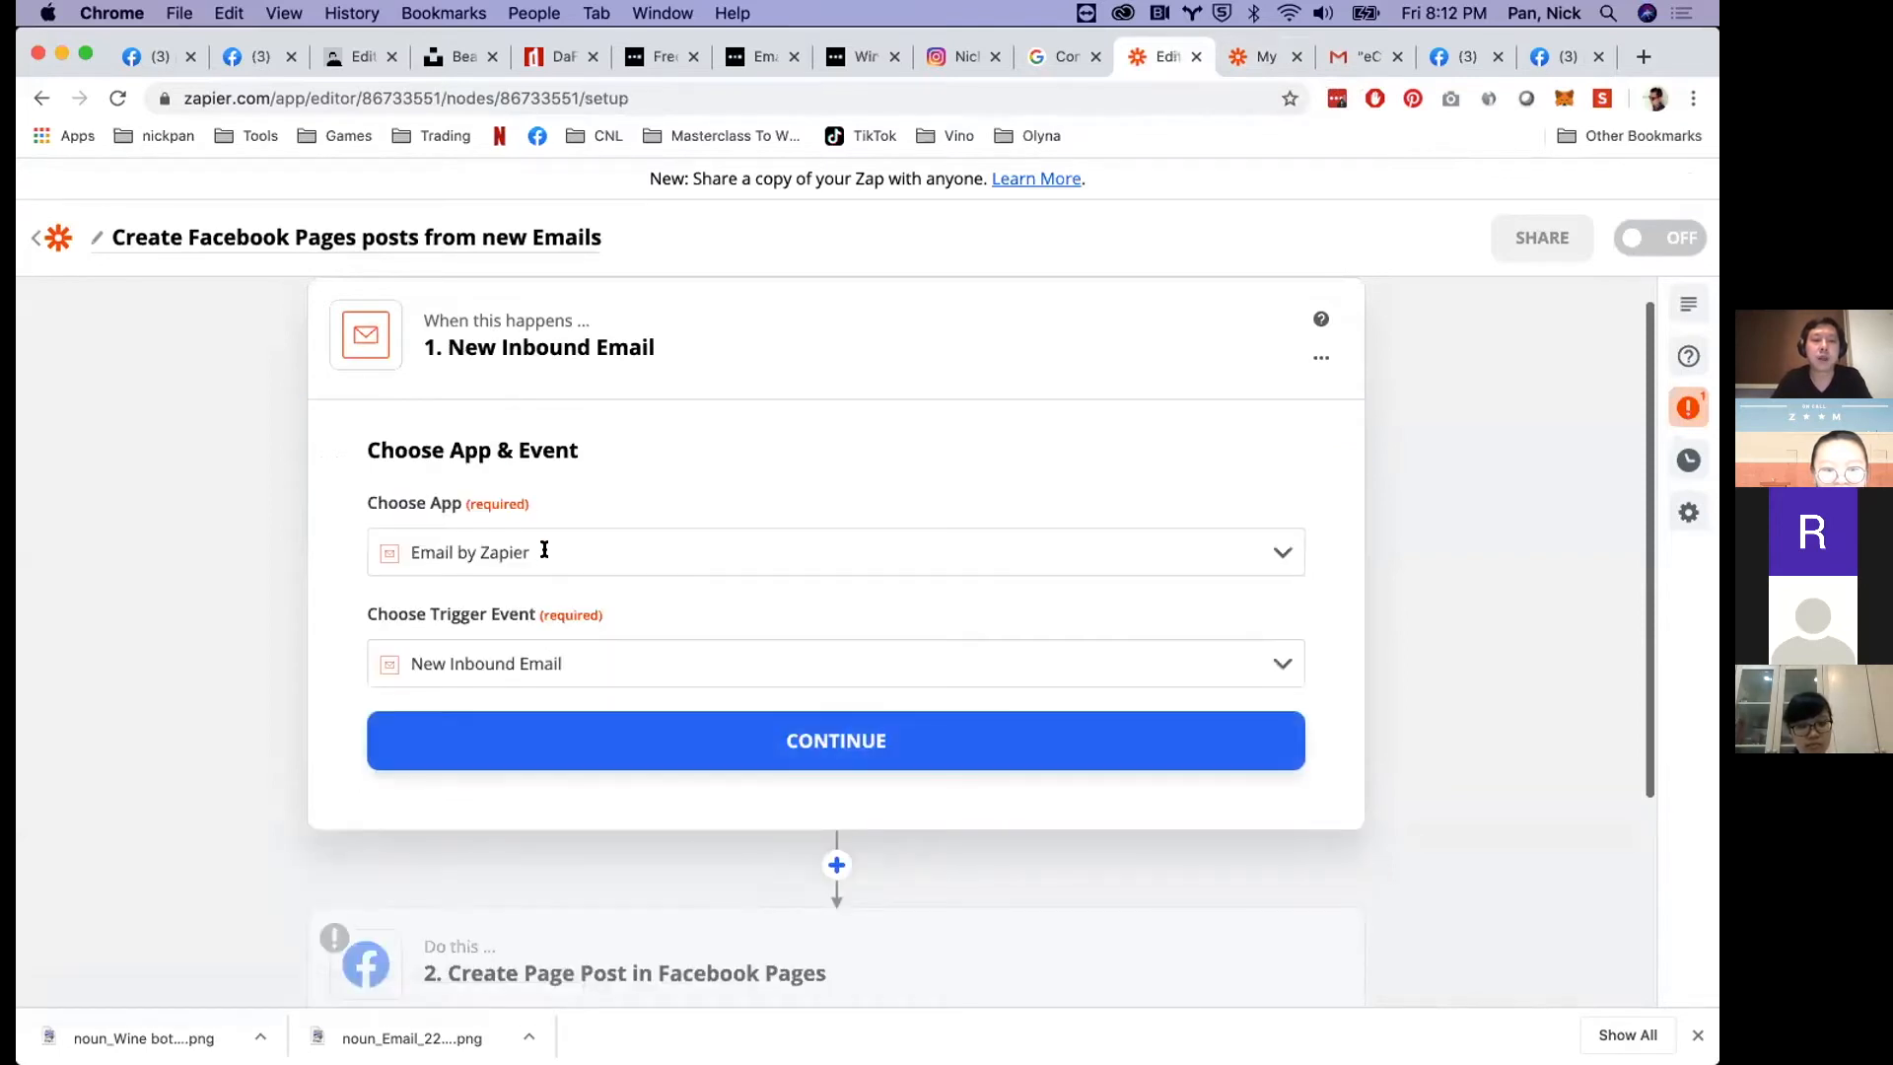
click(482, 543)
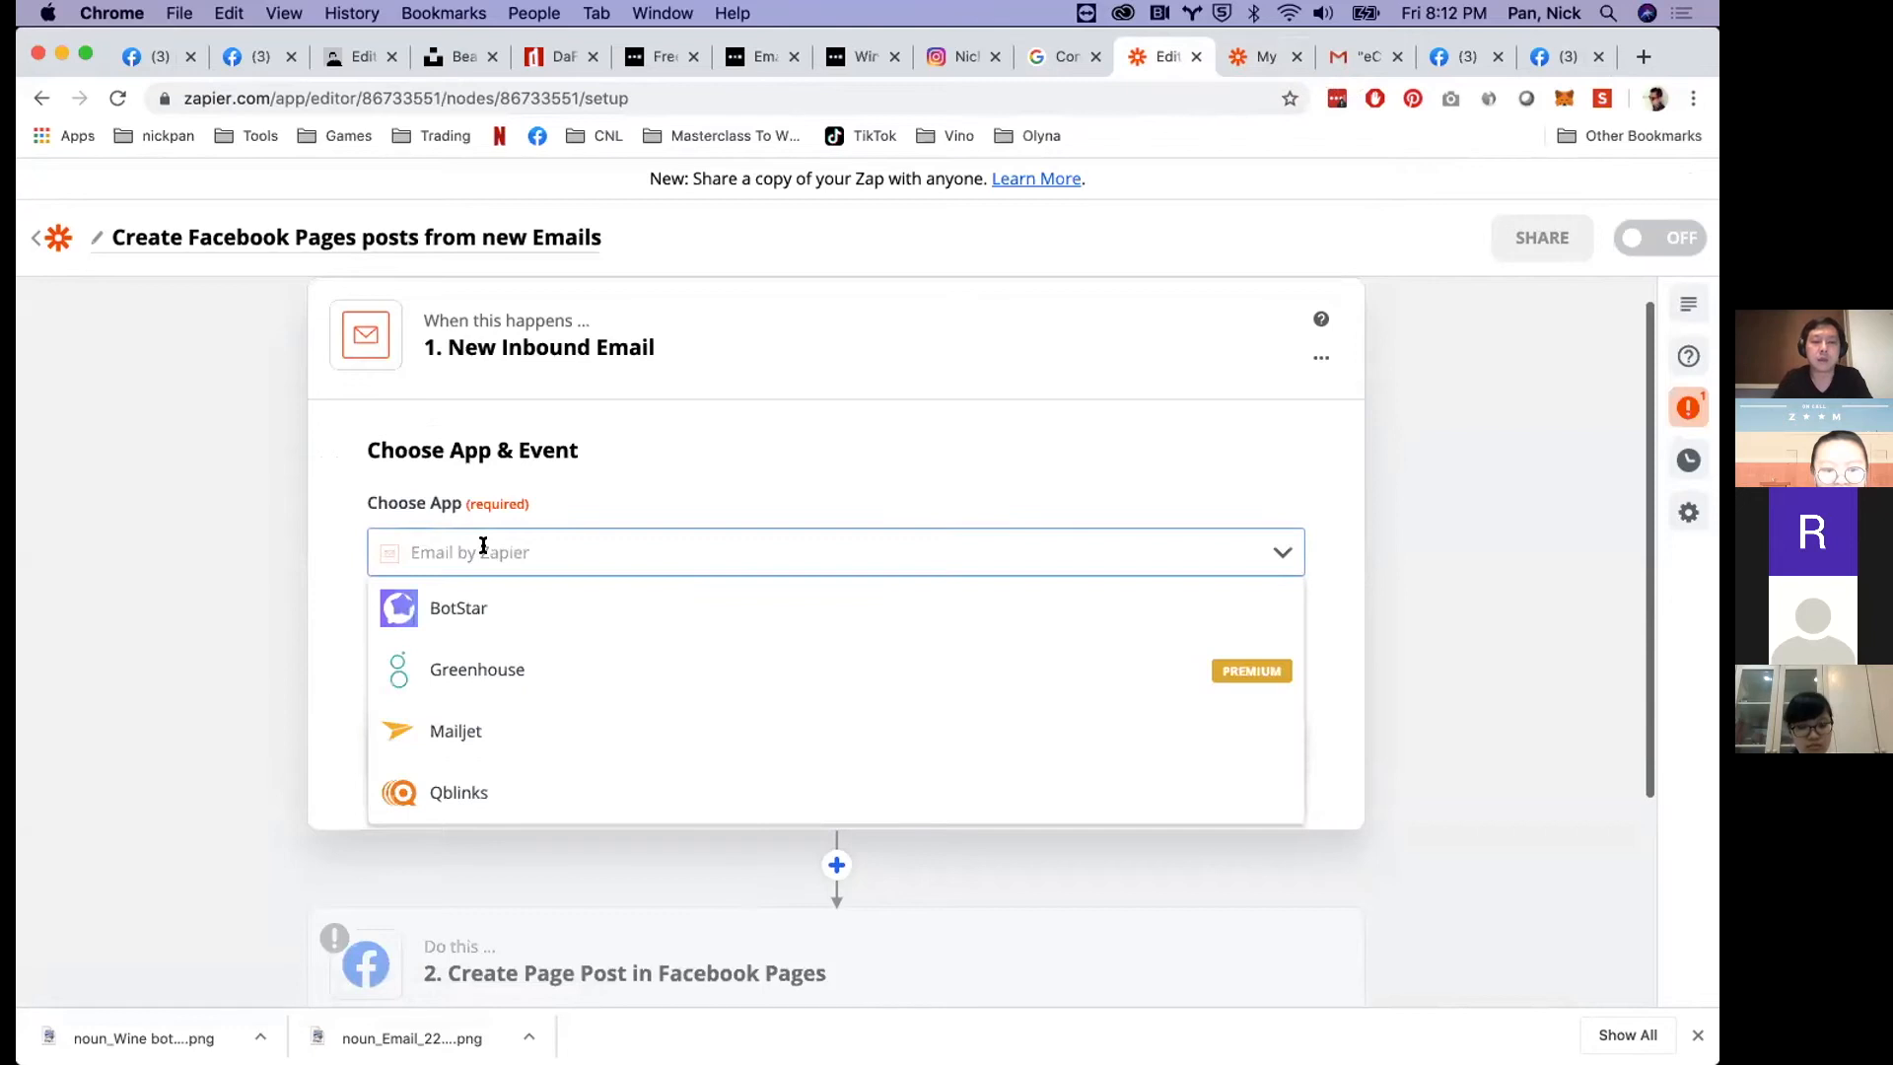
text(gmail)
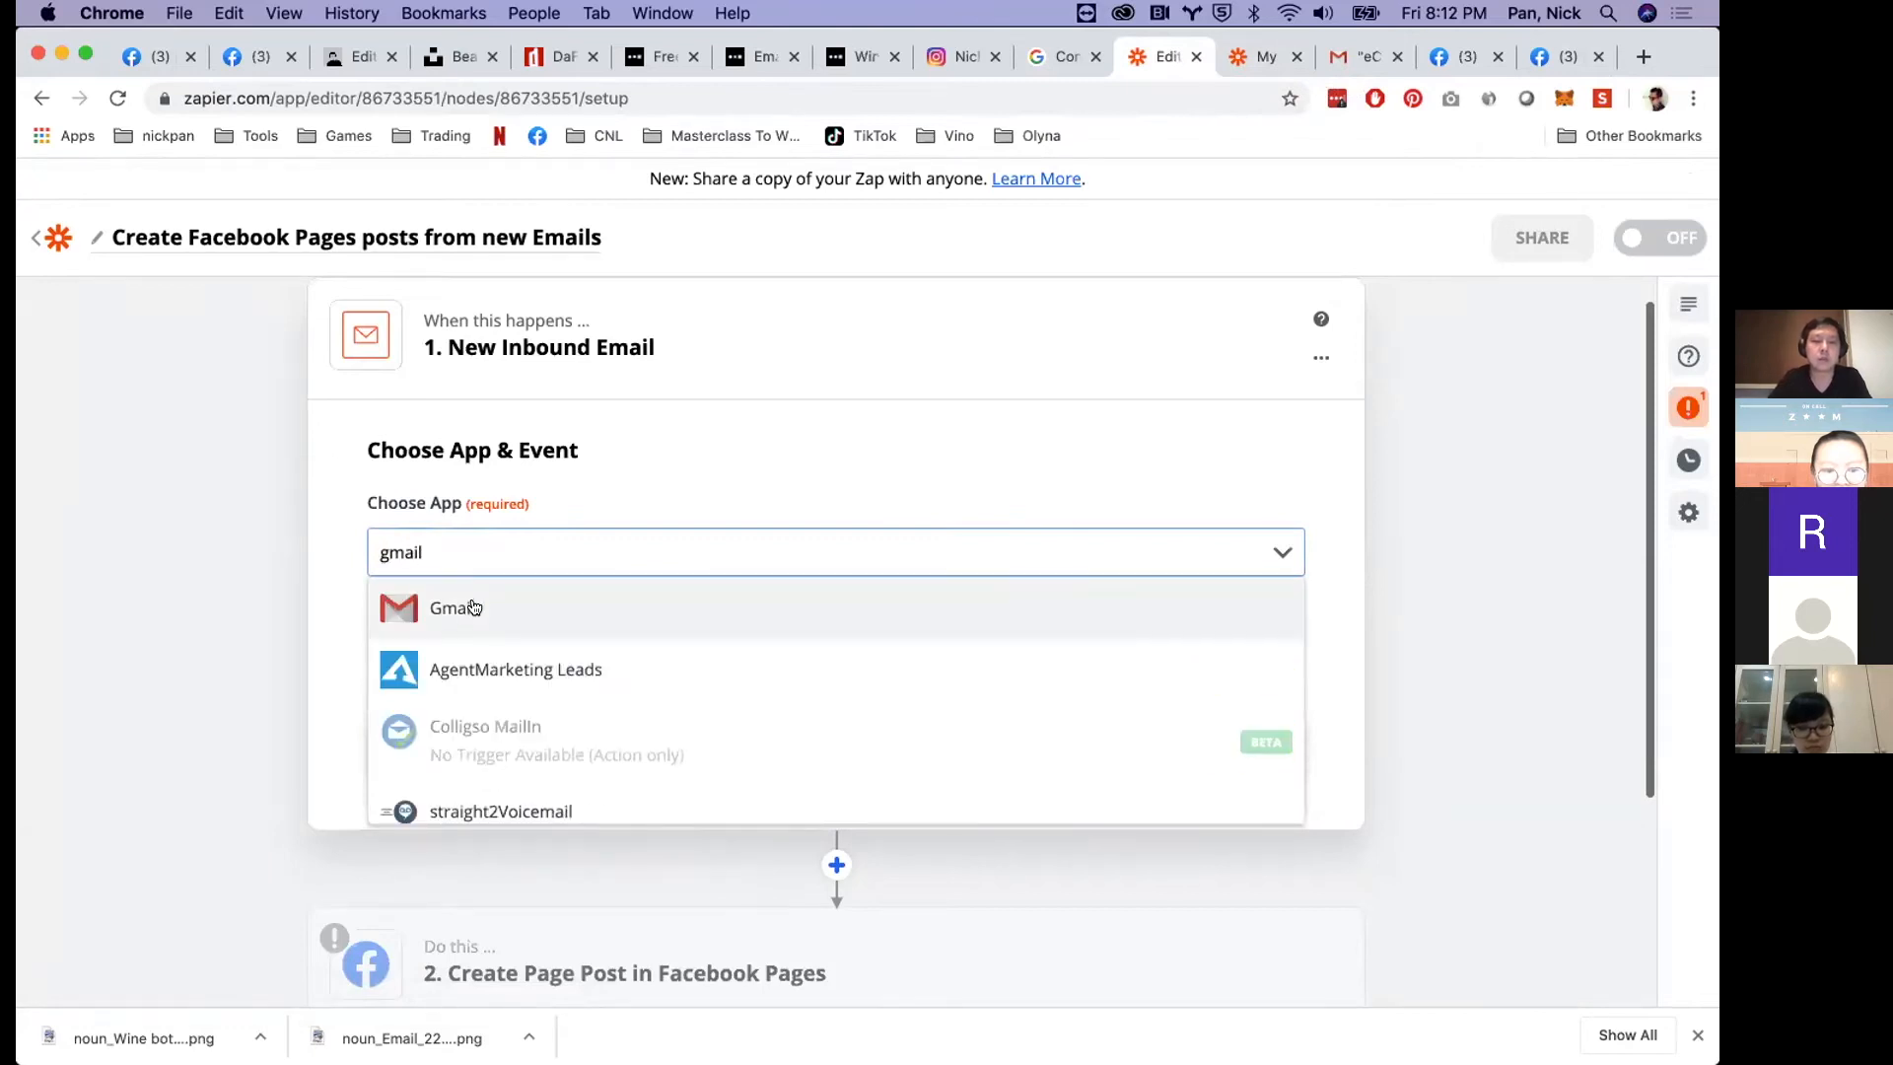
click(475, 606)
click(485, 661)
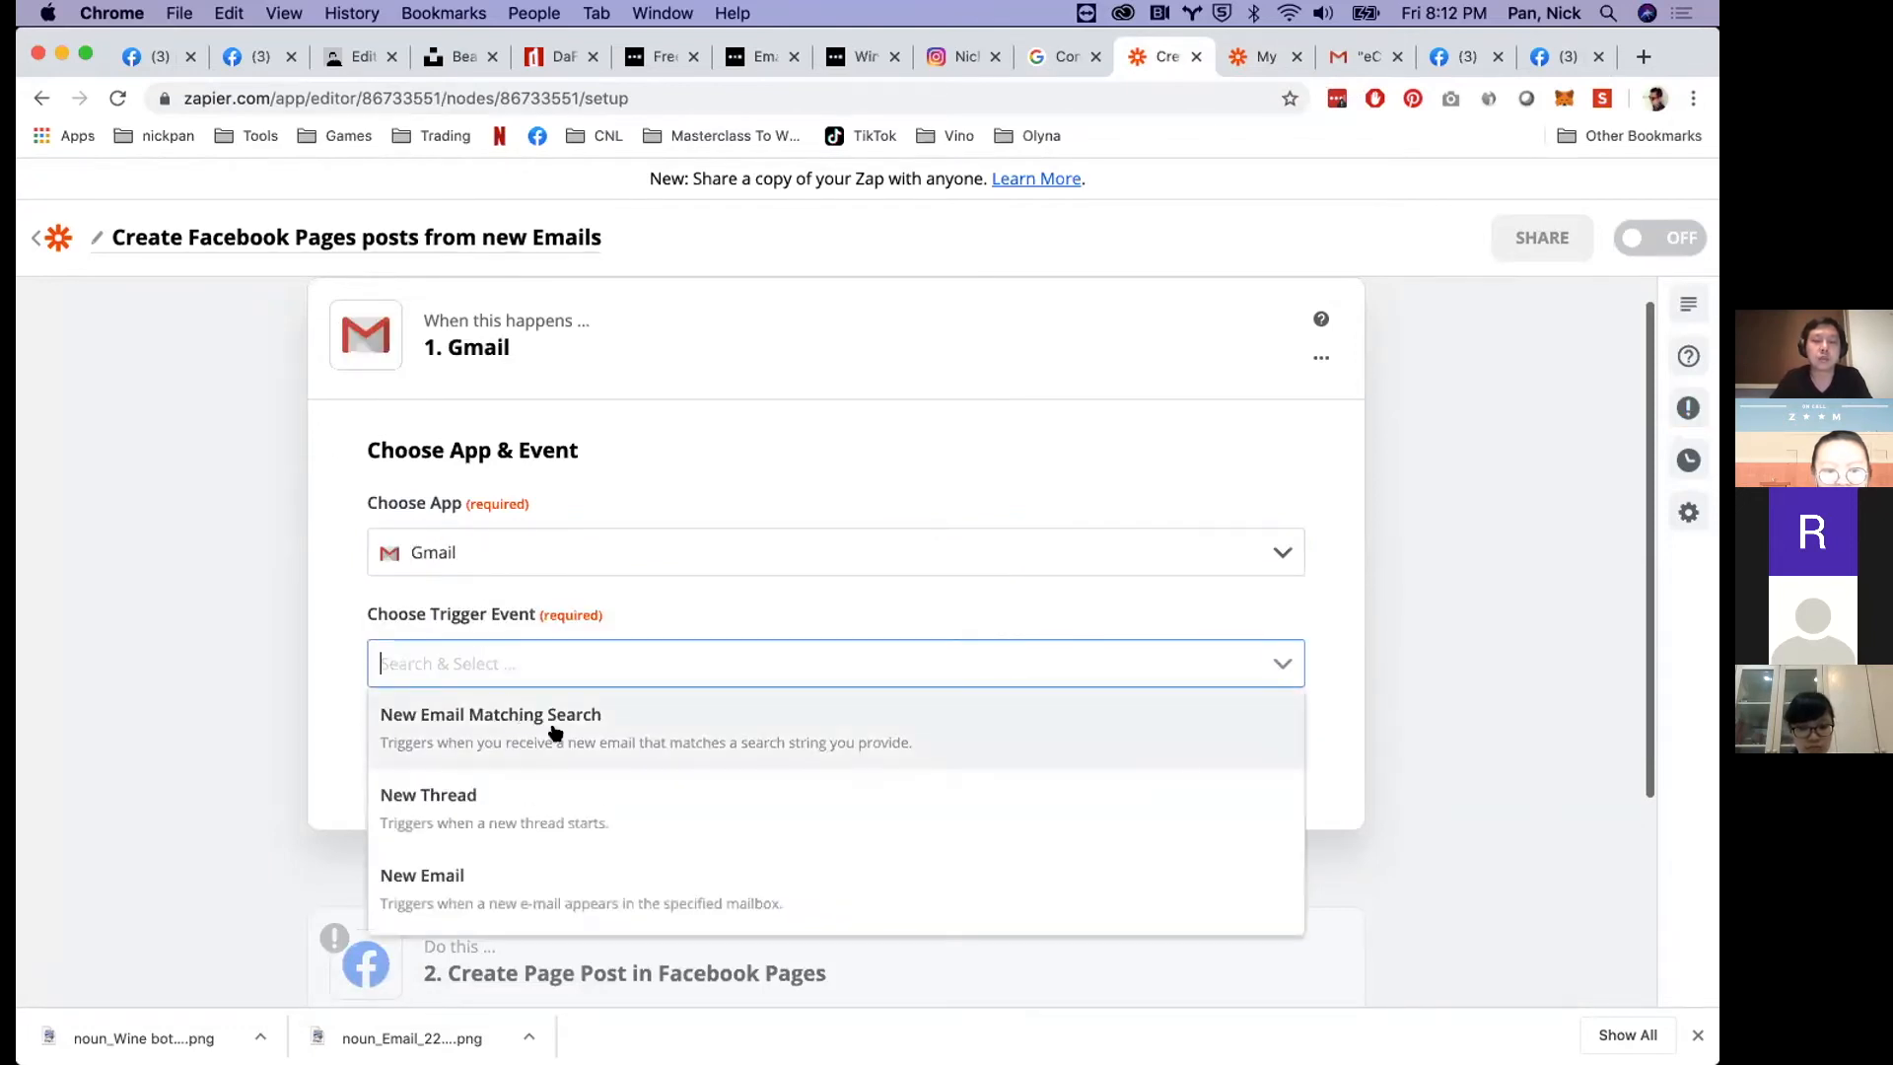
scroll(552, 731, down, 3)
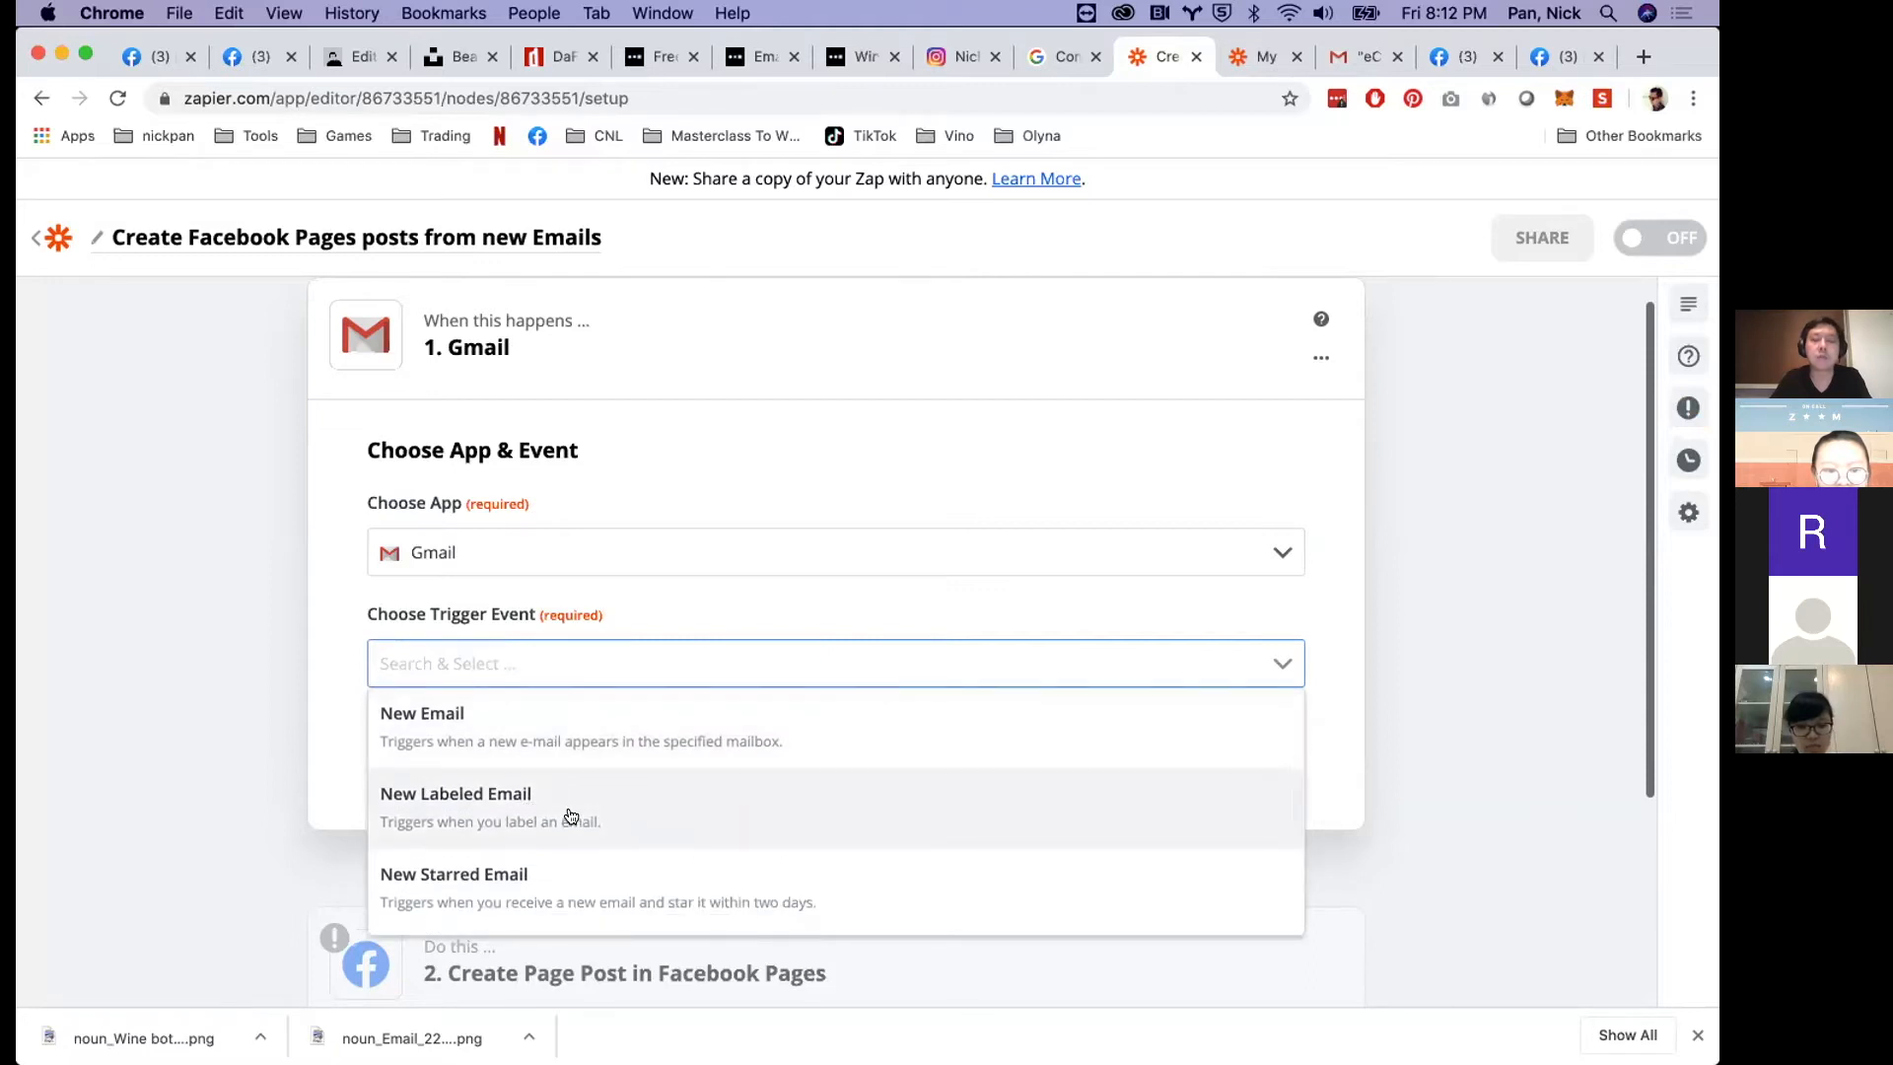
click(570, 815)
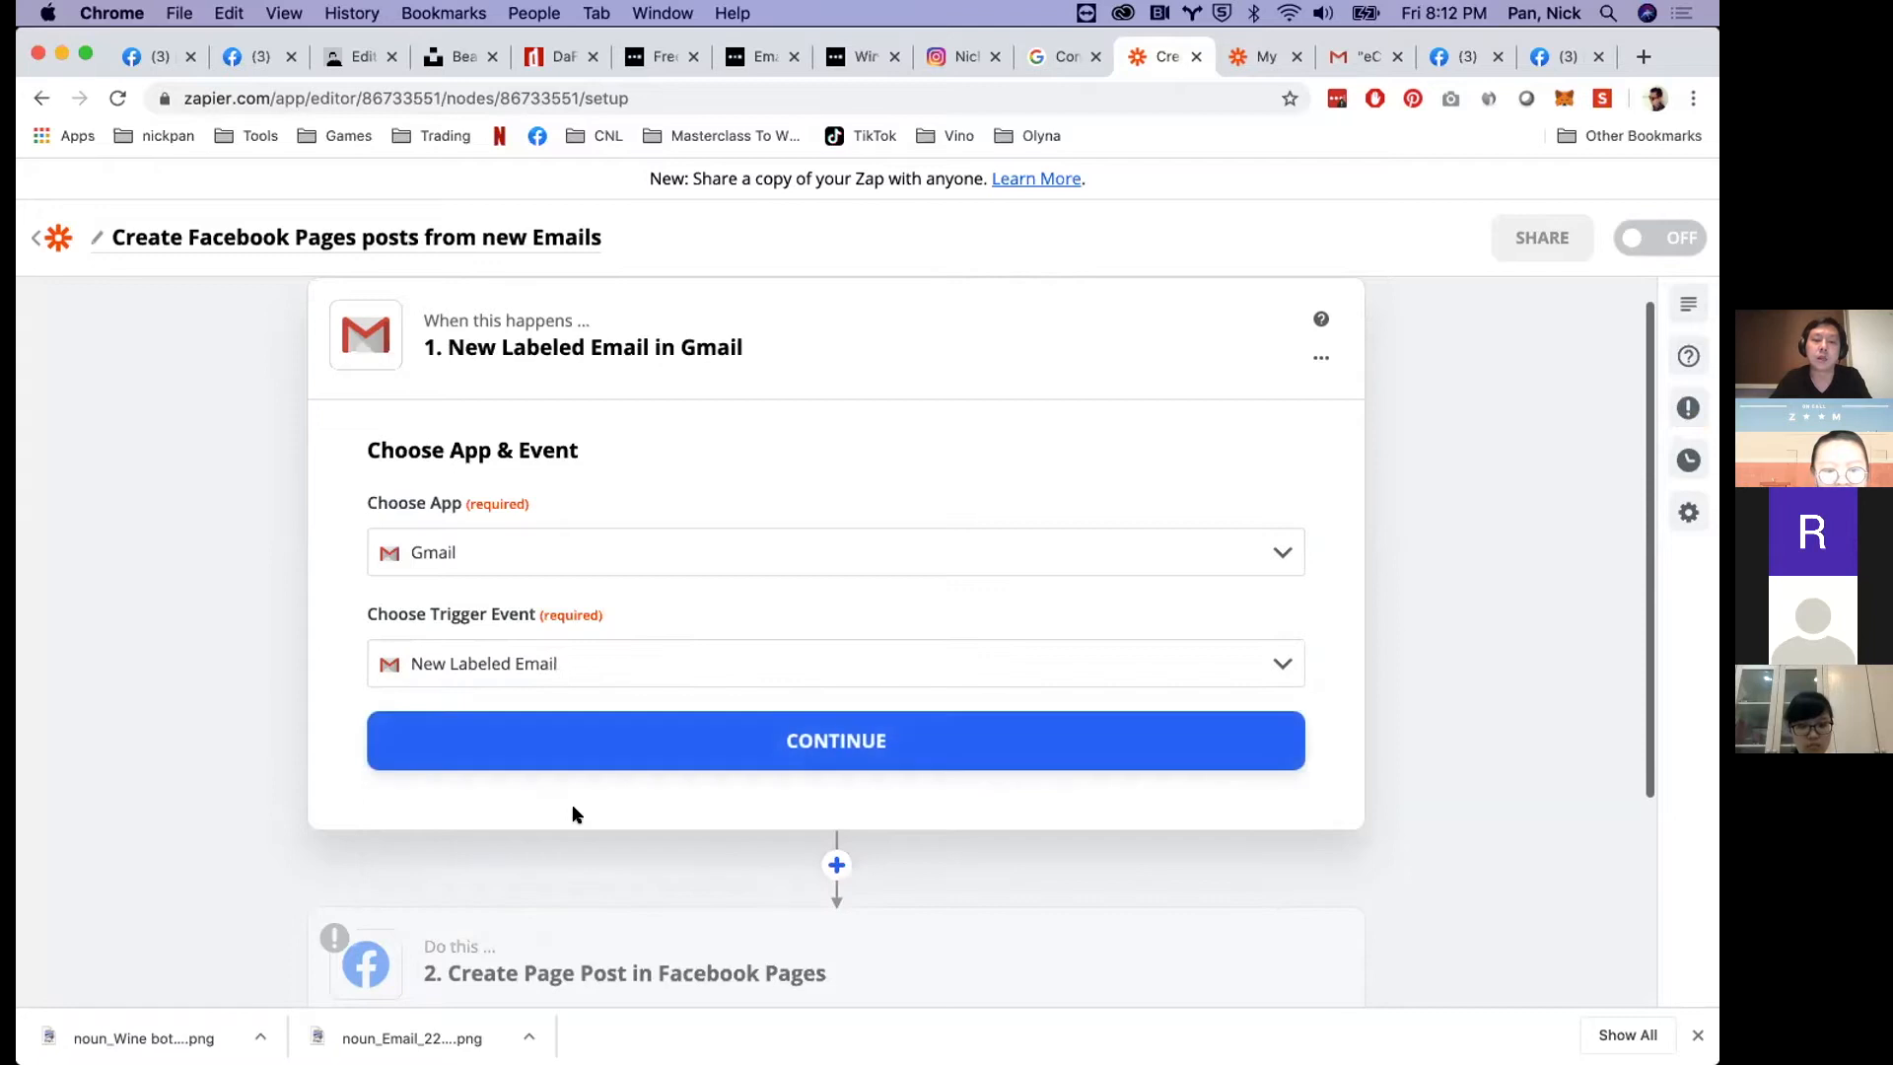
click(657, 746)
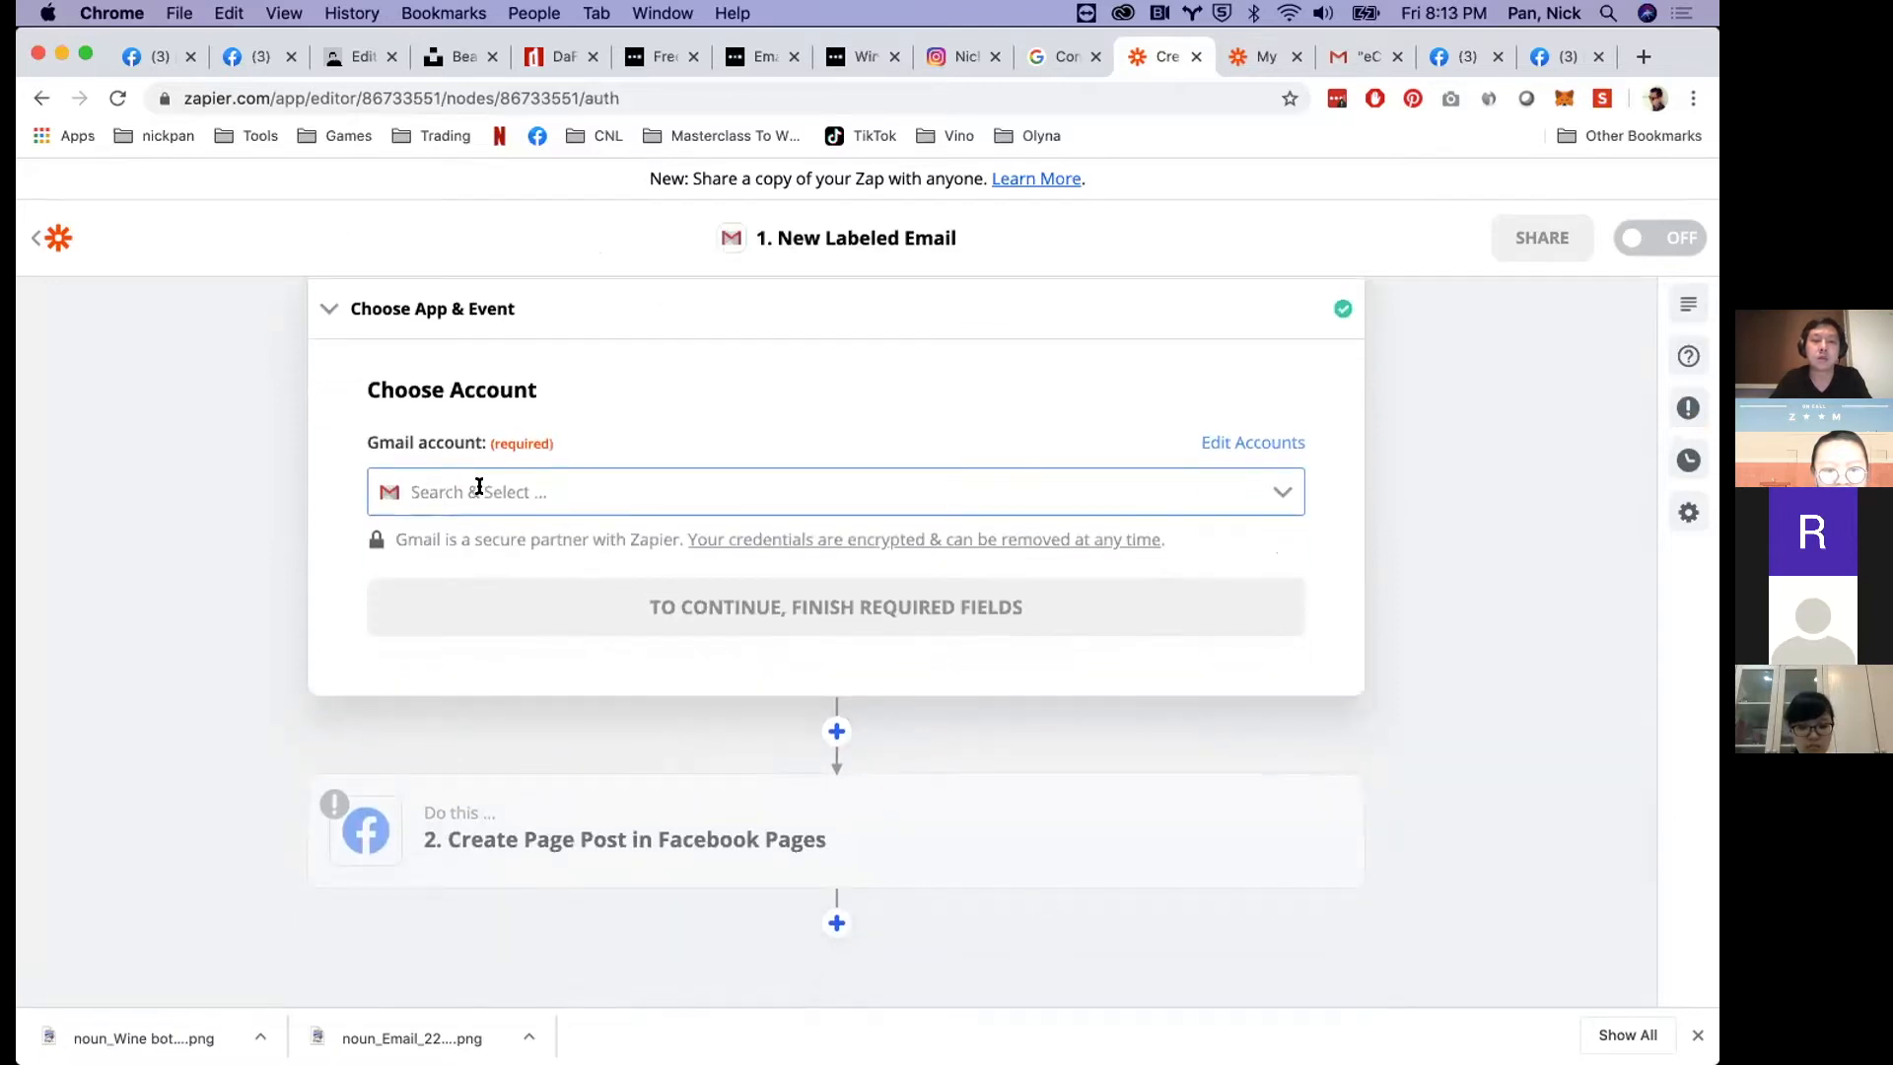
- Choose the existing connected Gmail account for the trigger and continue to the label settings
click(479, 487)
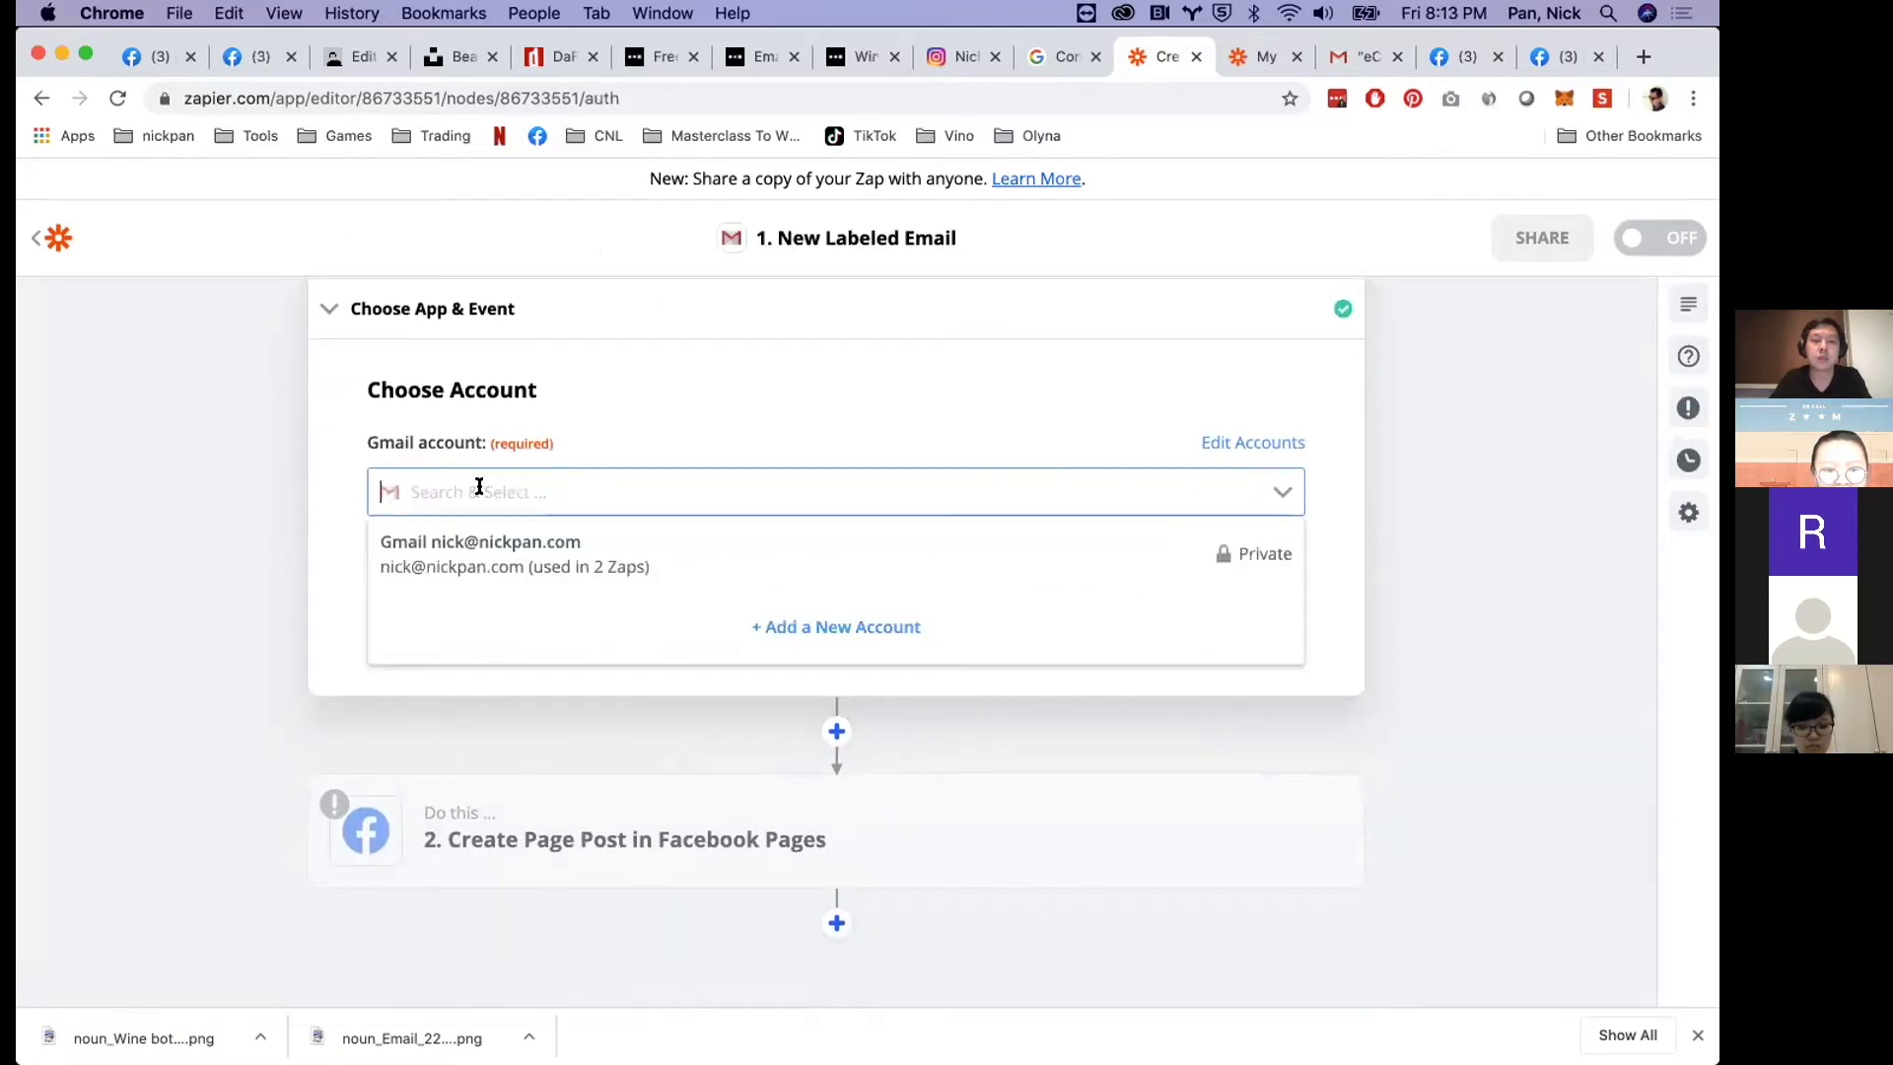
click(490, 555)
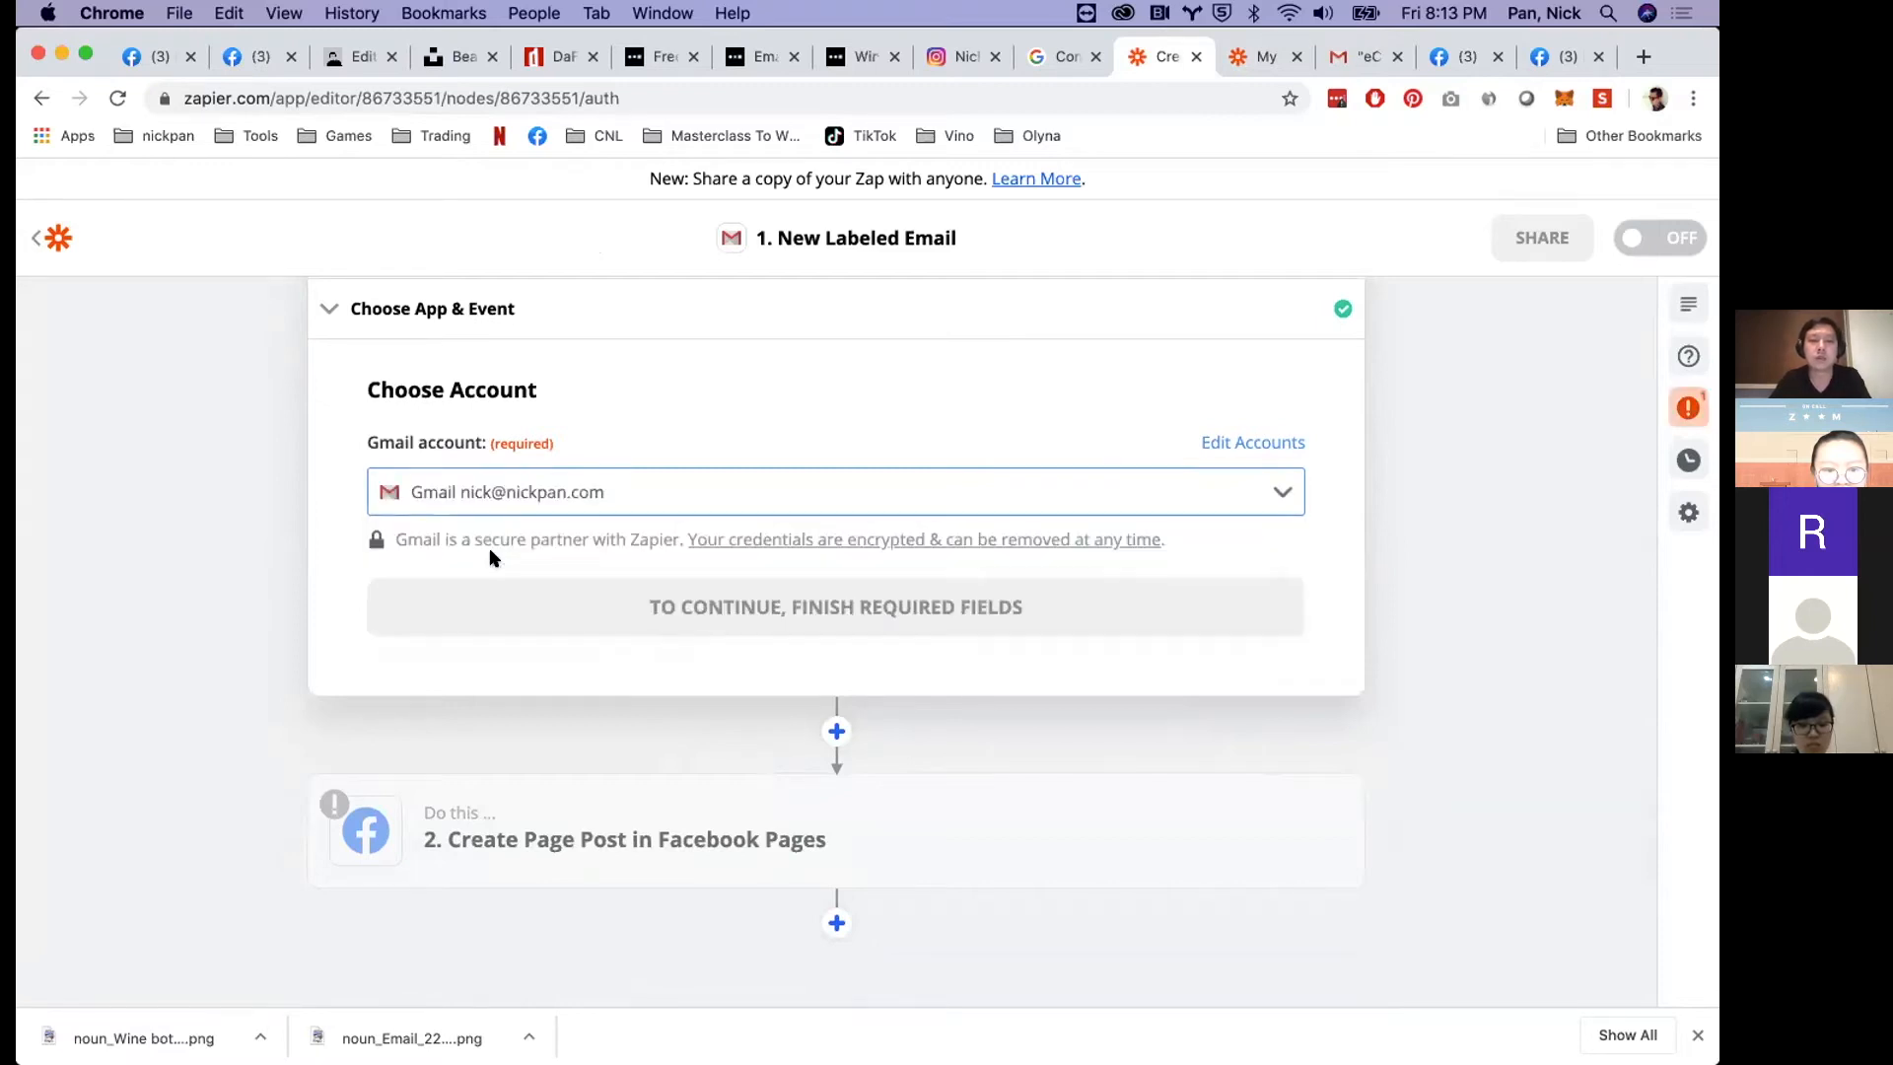
click(584, 597)
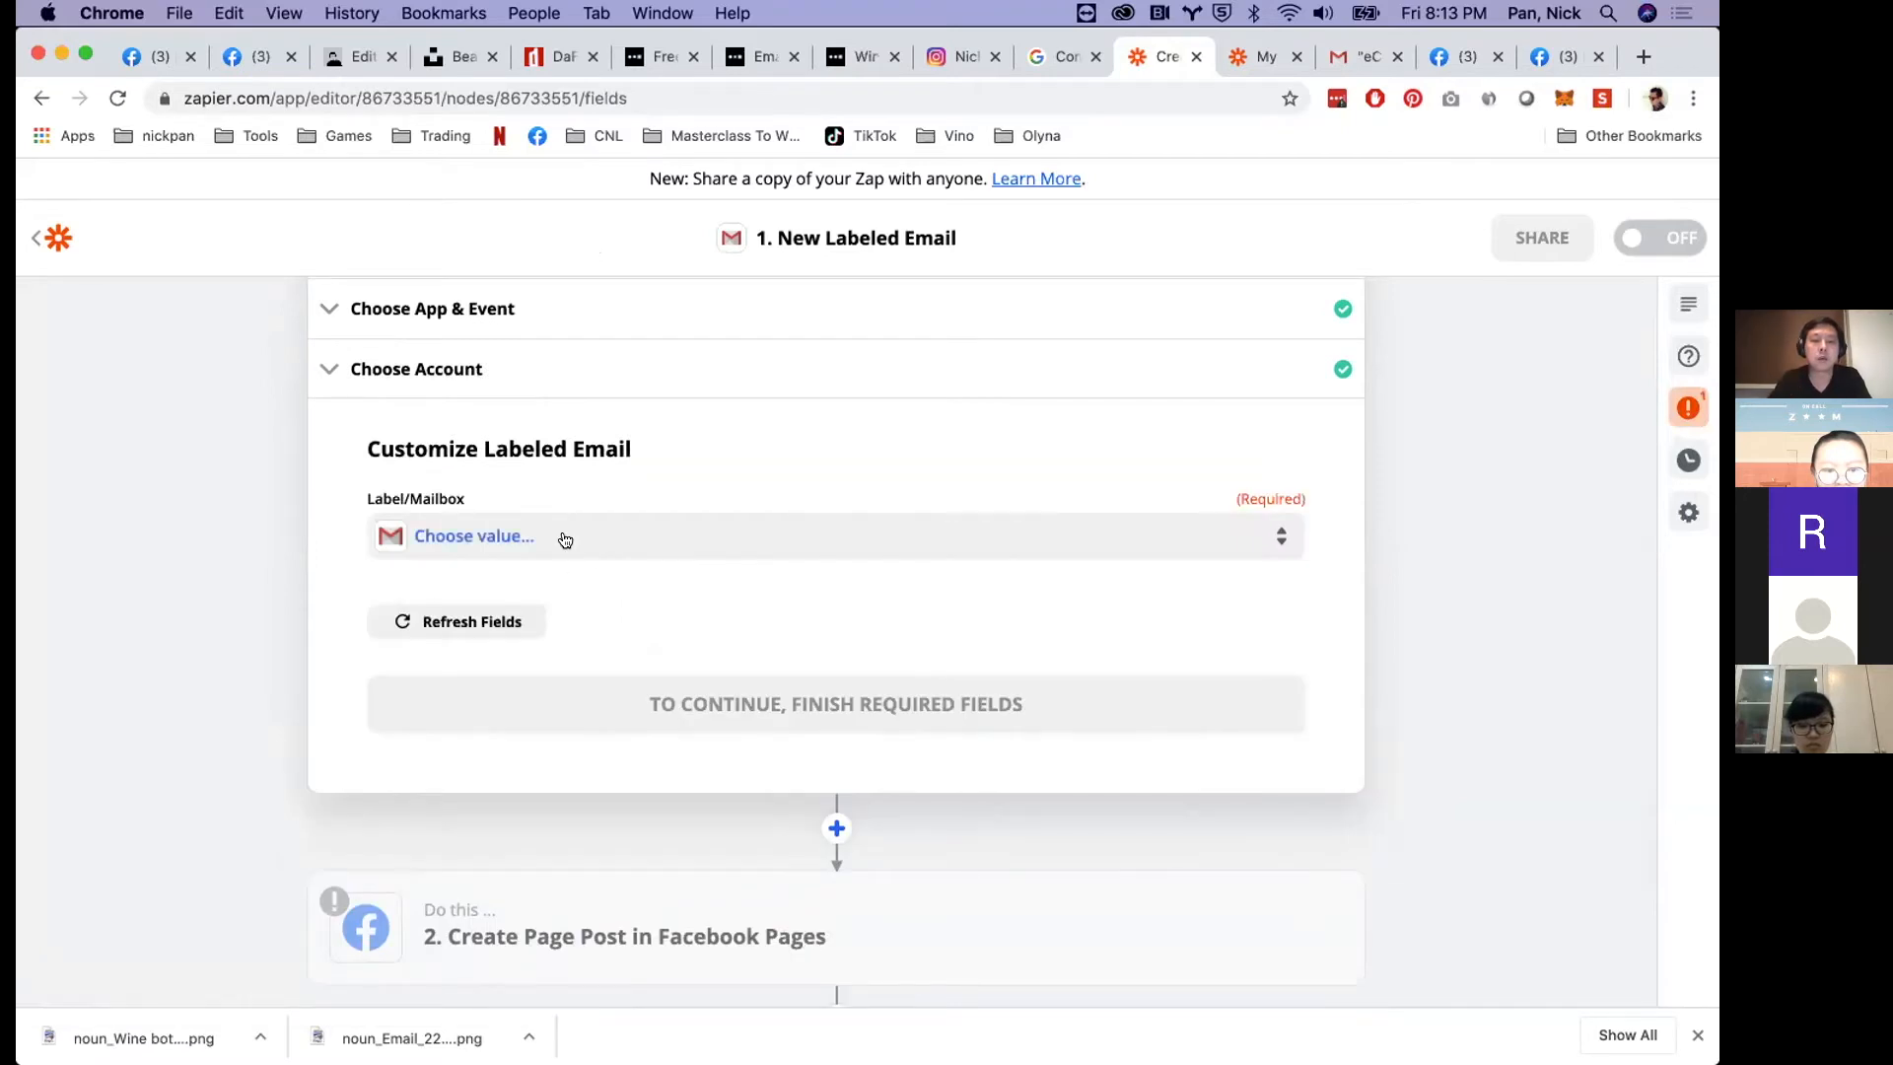
- Set the trigger's Label/Mailbox to eCommerce/Wines Emailers and continue to the trigger test
click(521, 538)
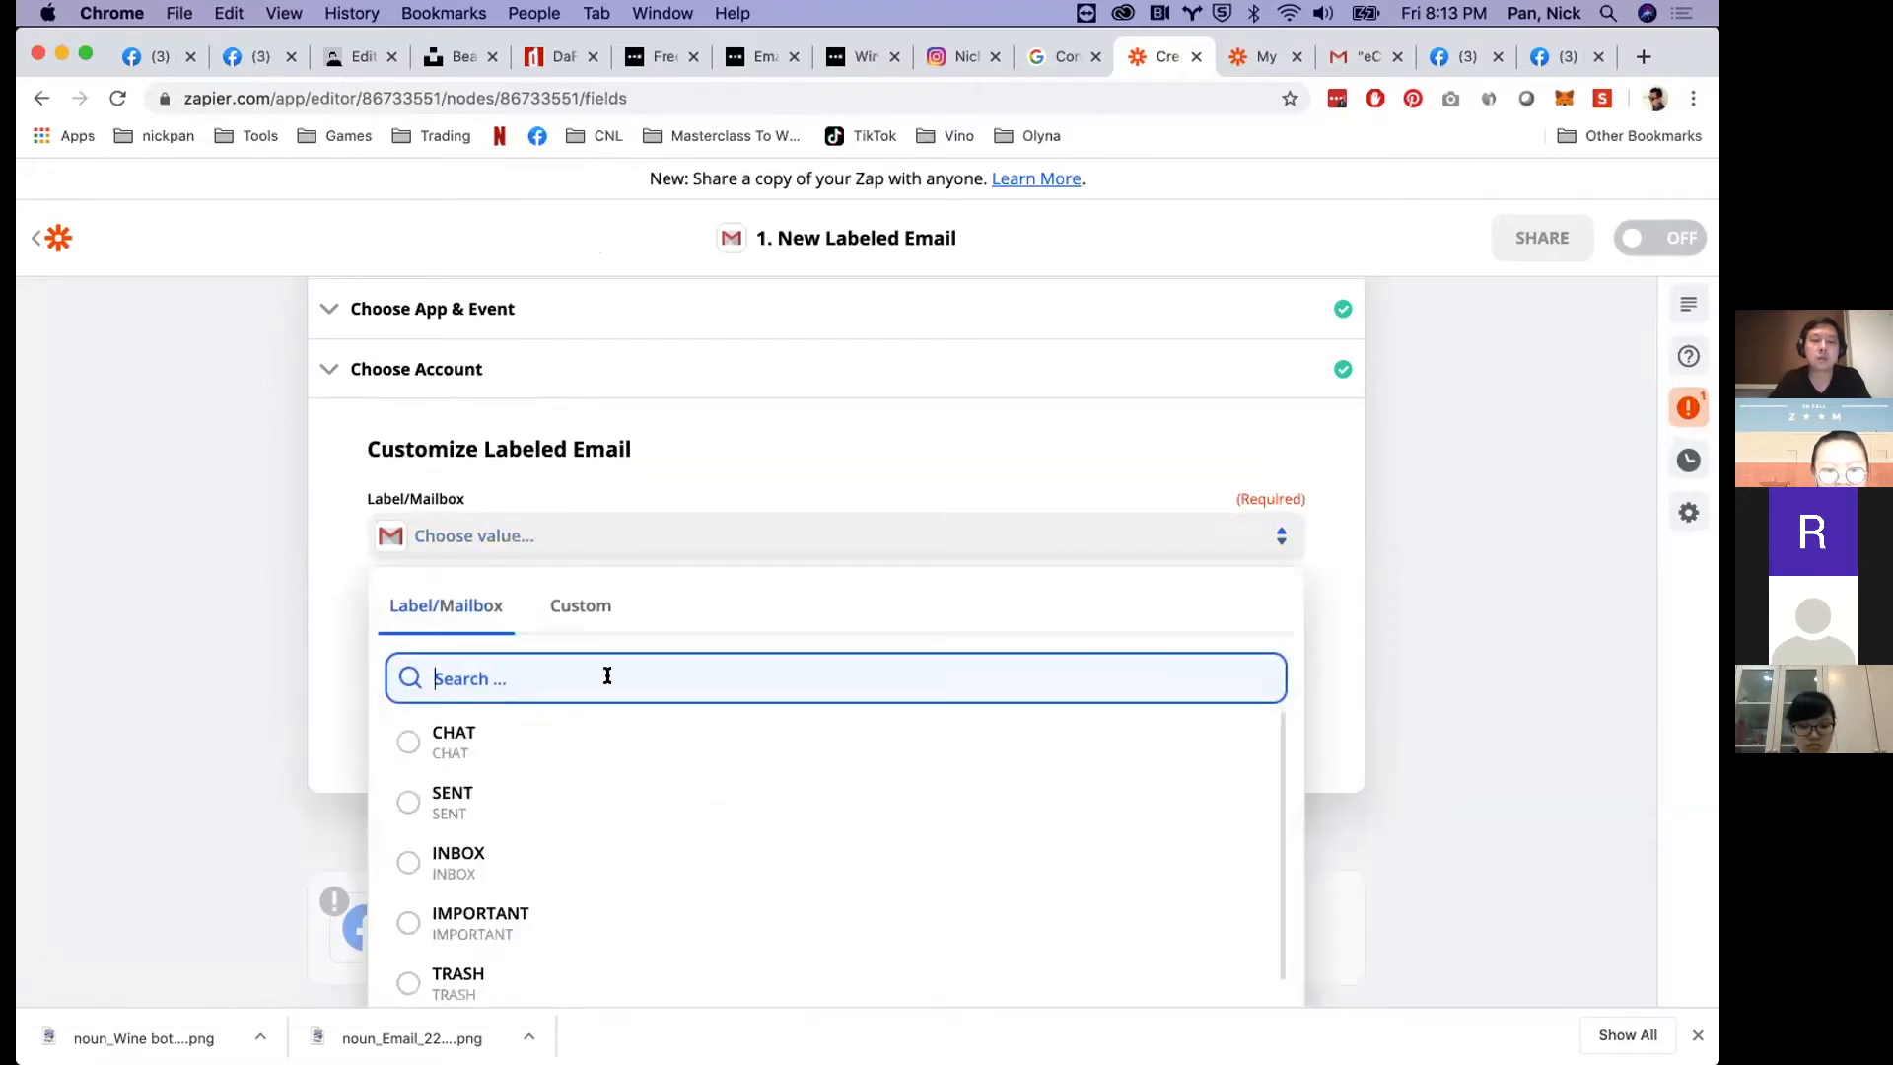
scroll(584, 722, down, 2)
scroll(584, 722, down, 6)
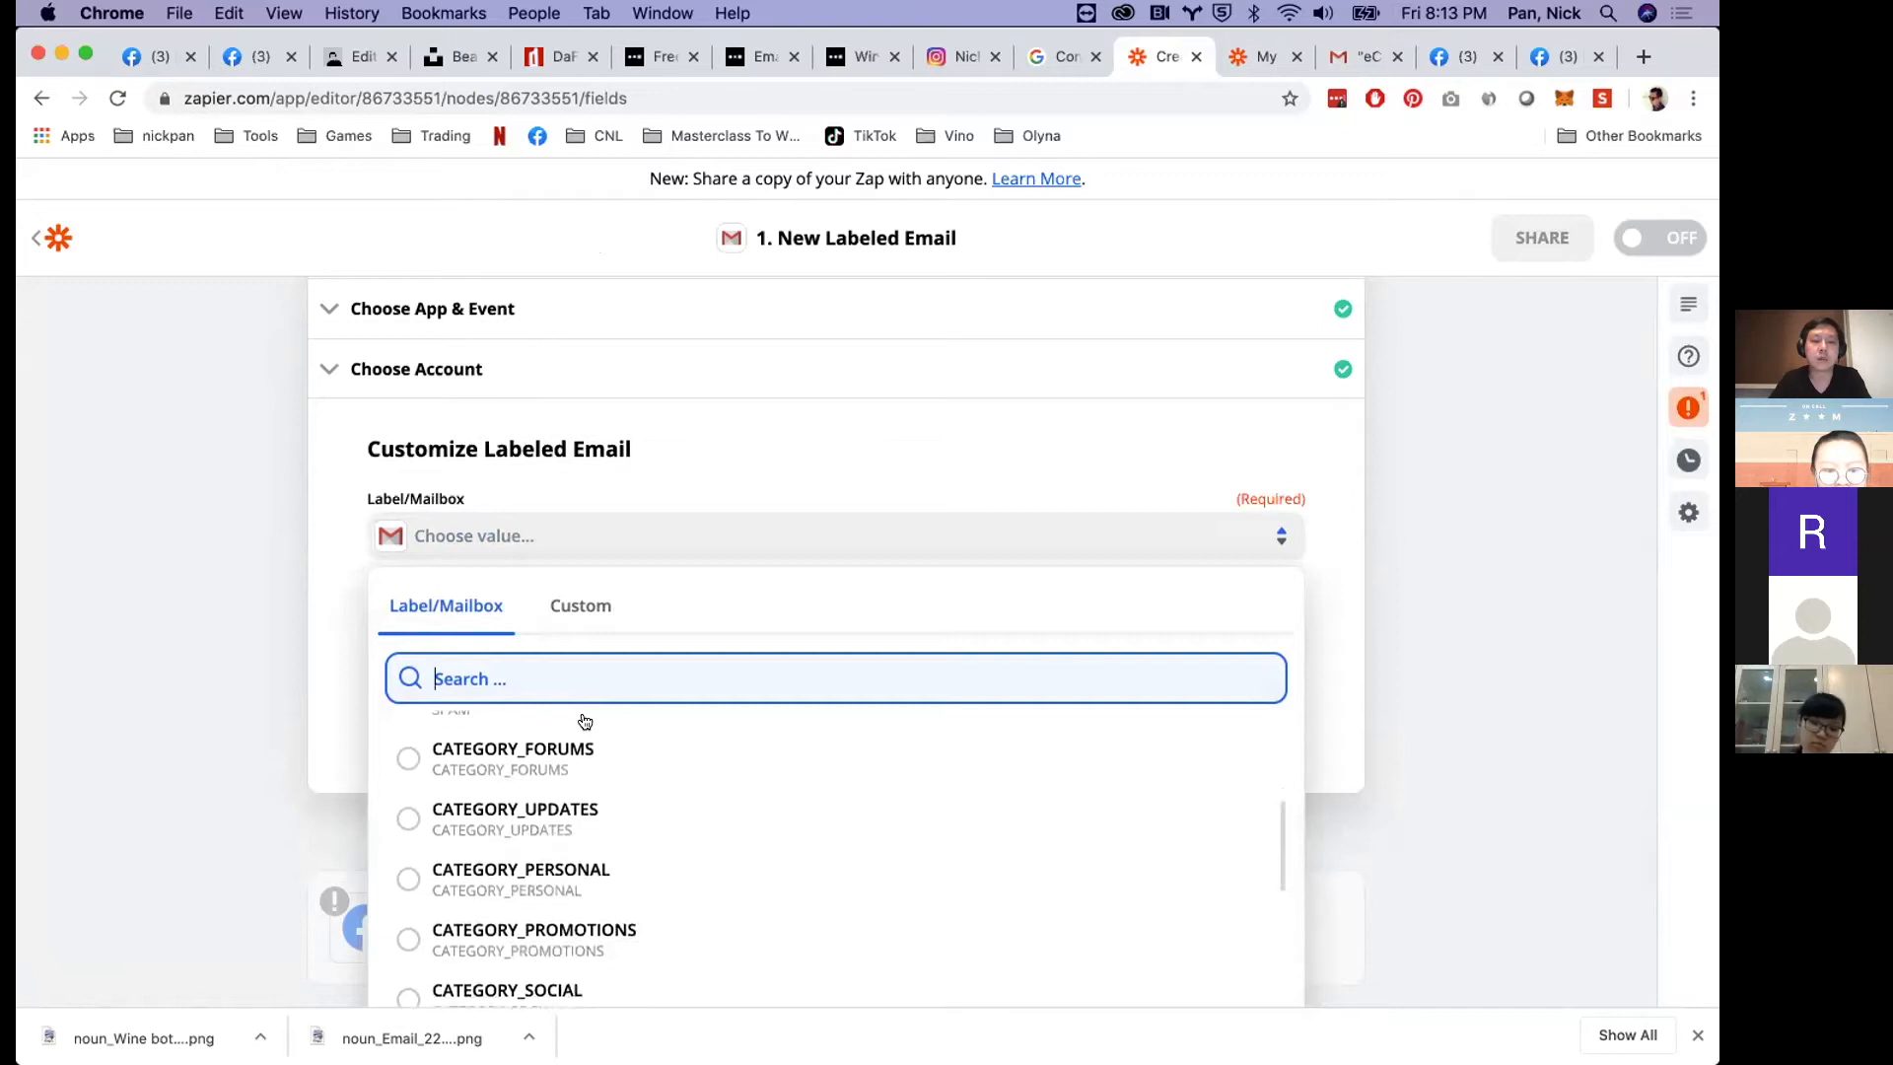
scroll(569, 753, down, 5)
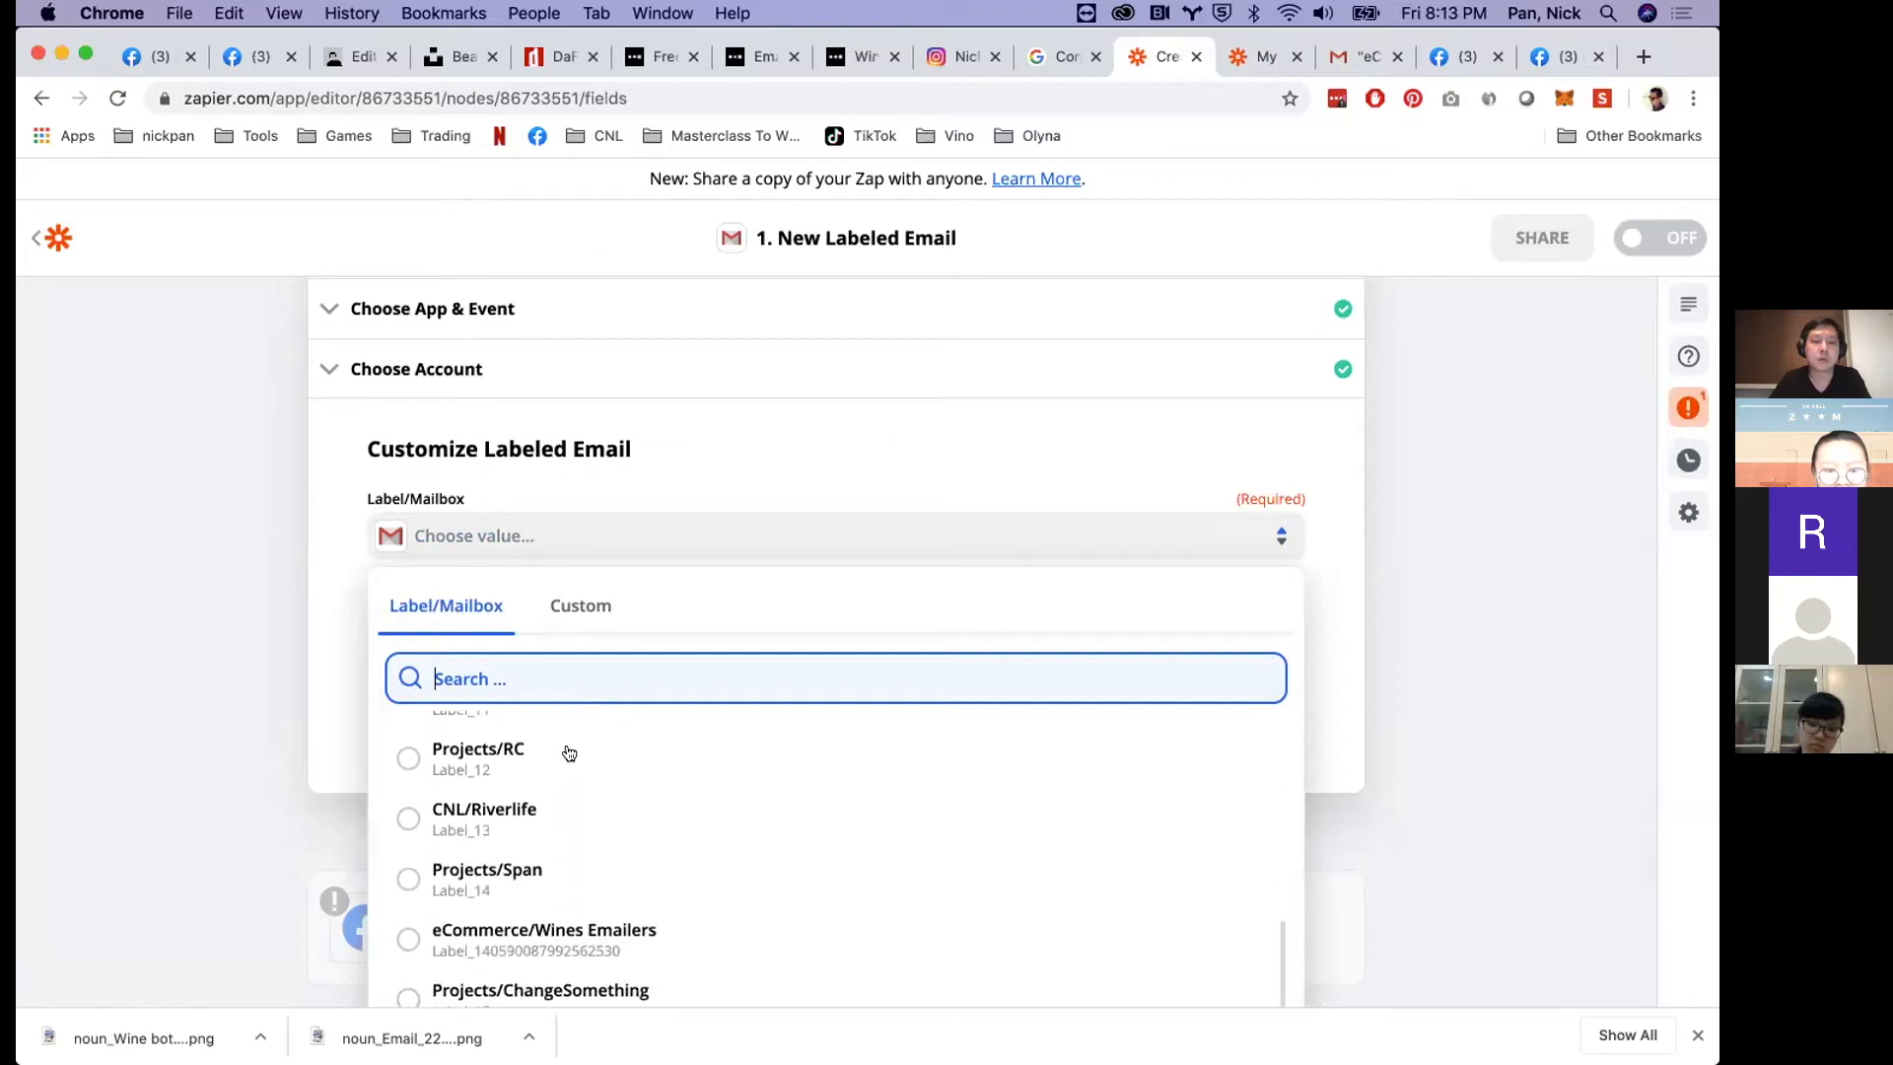
click(529, 750)
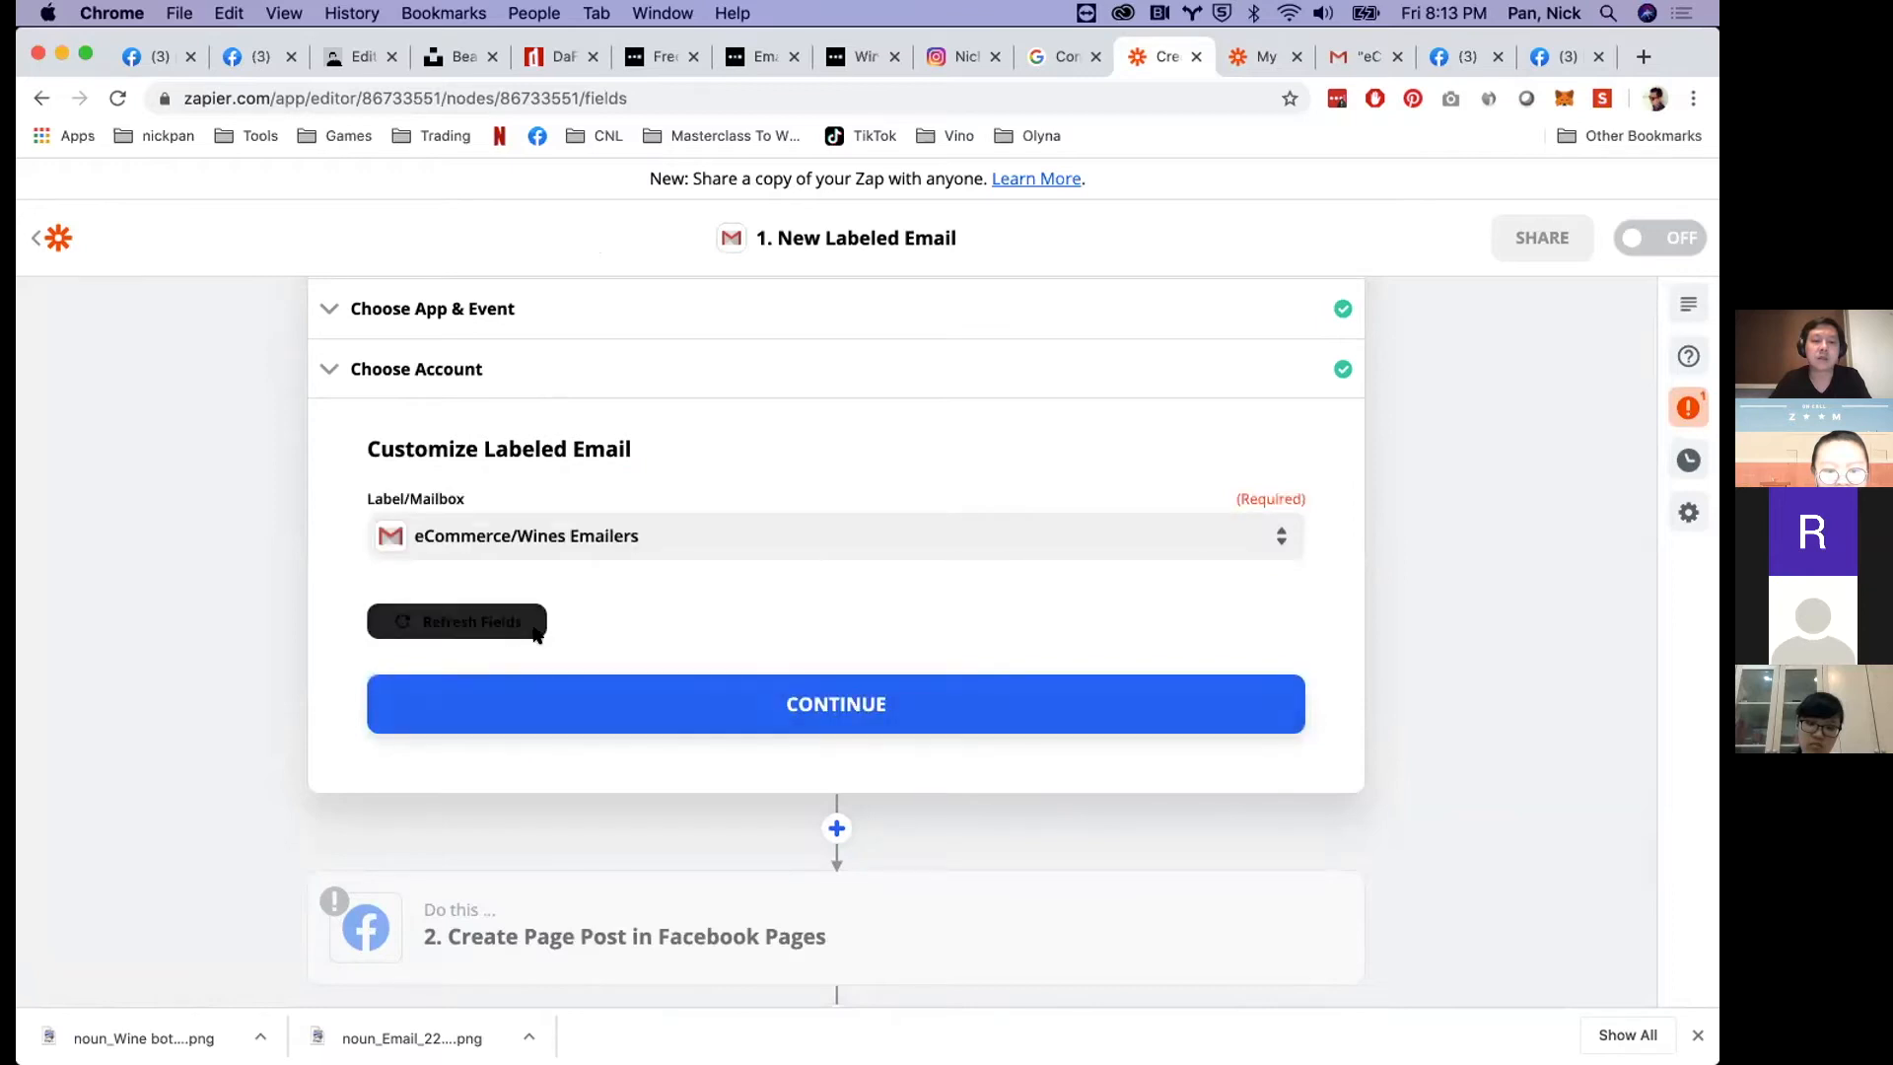
click(752, 705)
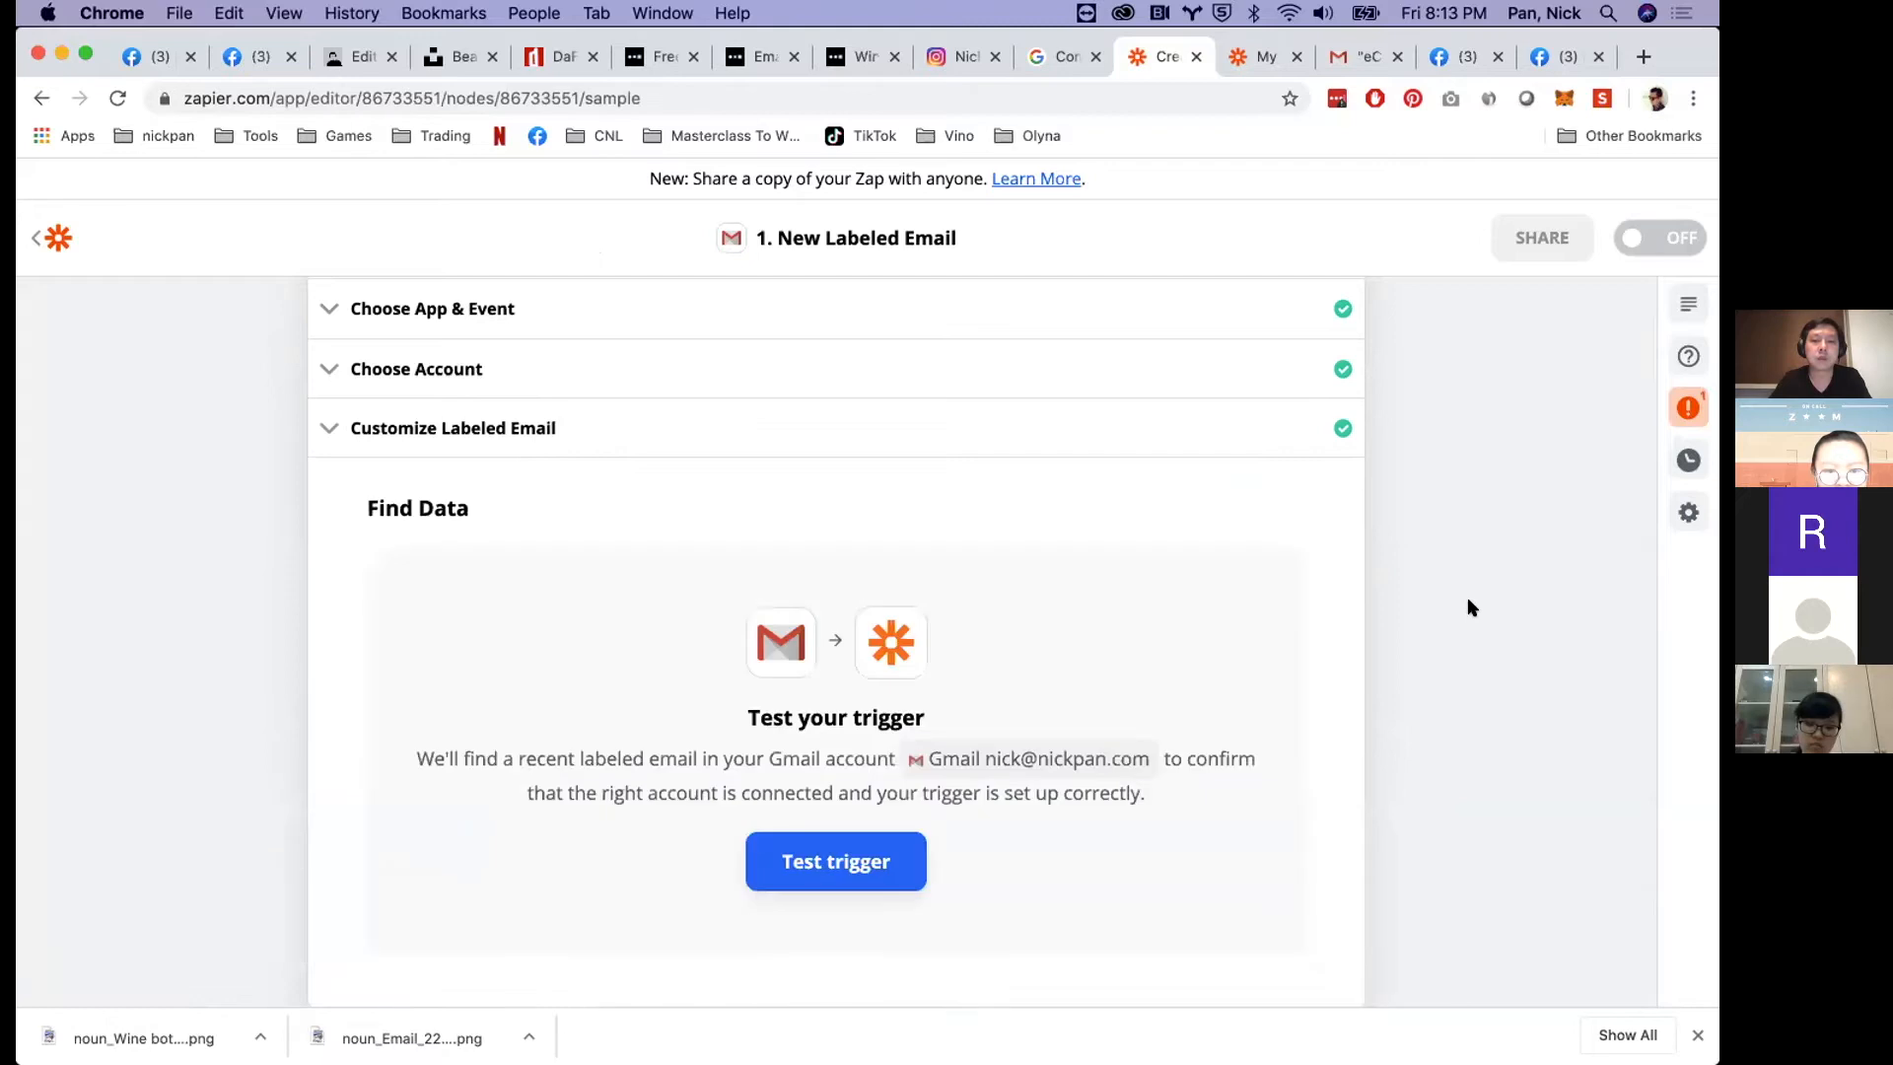
- Test the Gmail trigger and look through the data of the retrieved labeled email
scroll(1469, 606, down, 3)
click(874, 727)
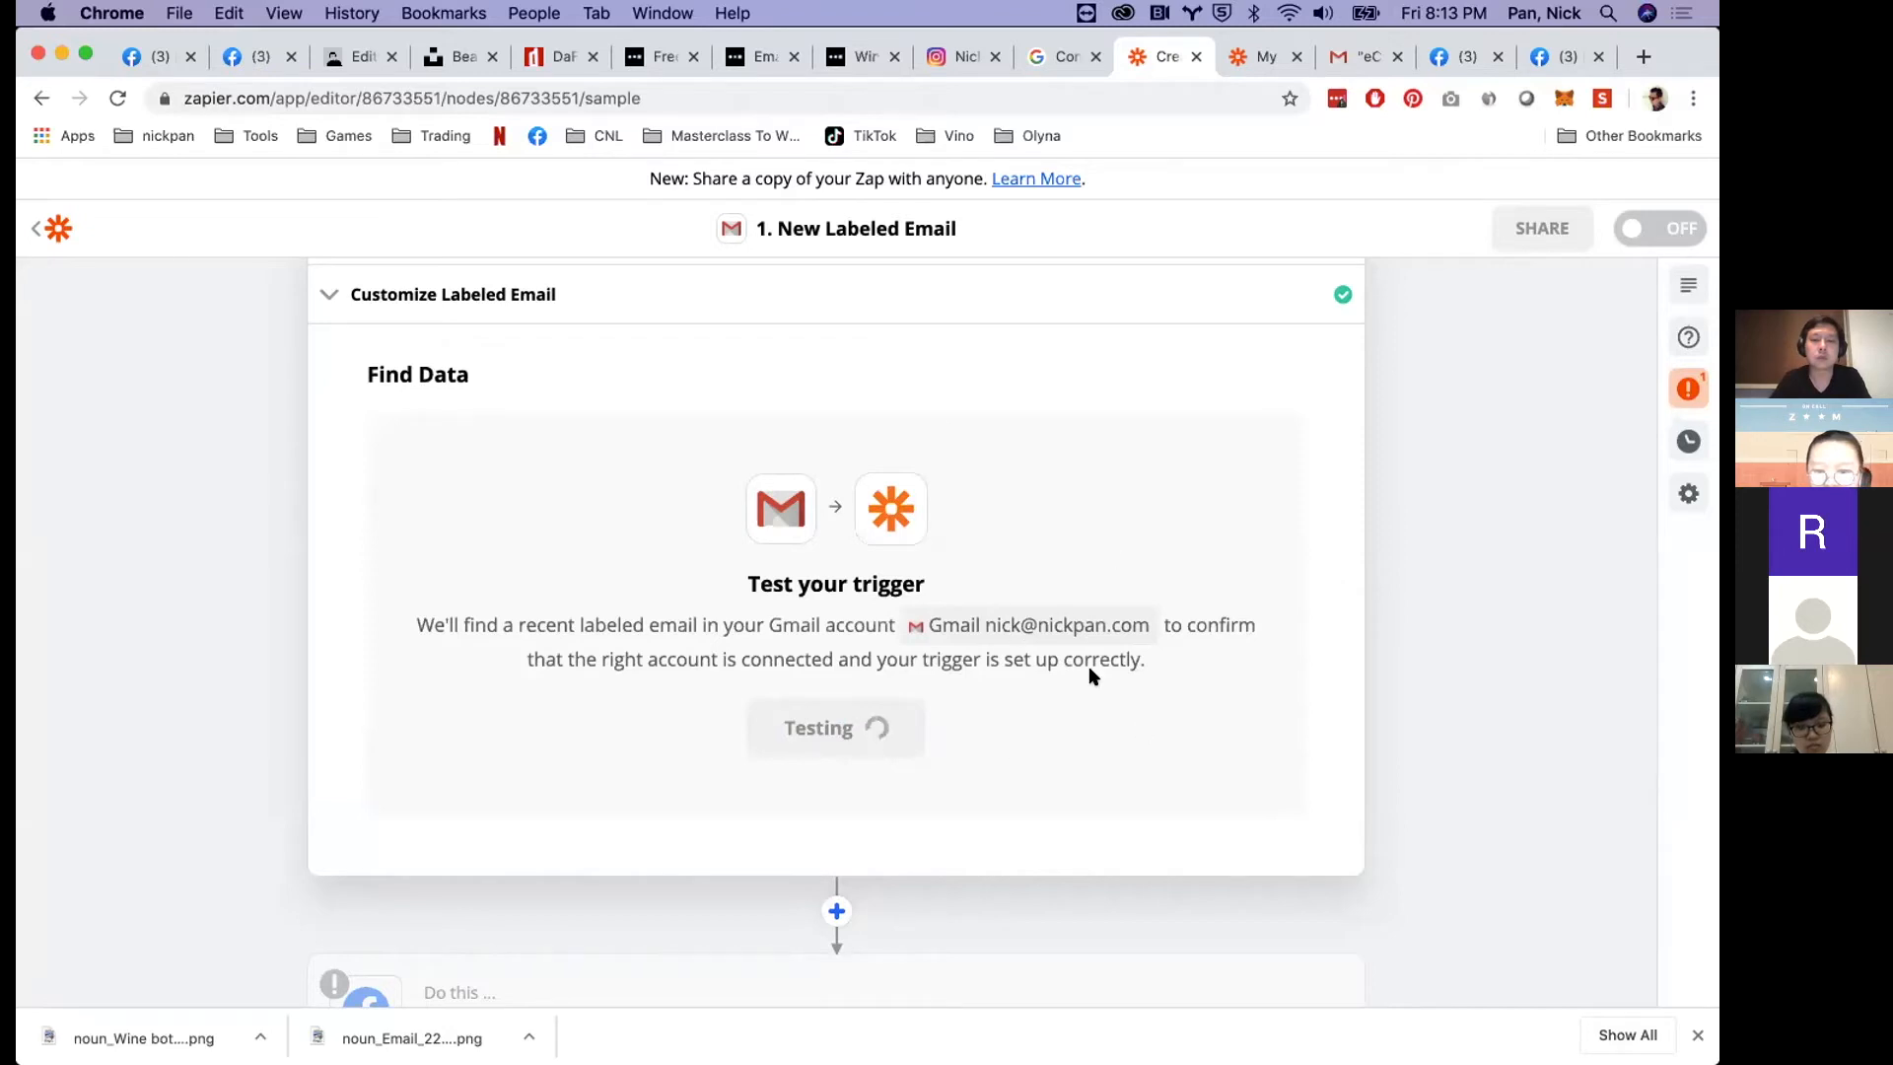
scroll(1027, 499, down, 3)
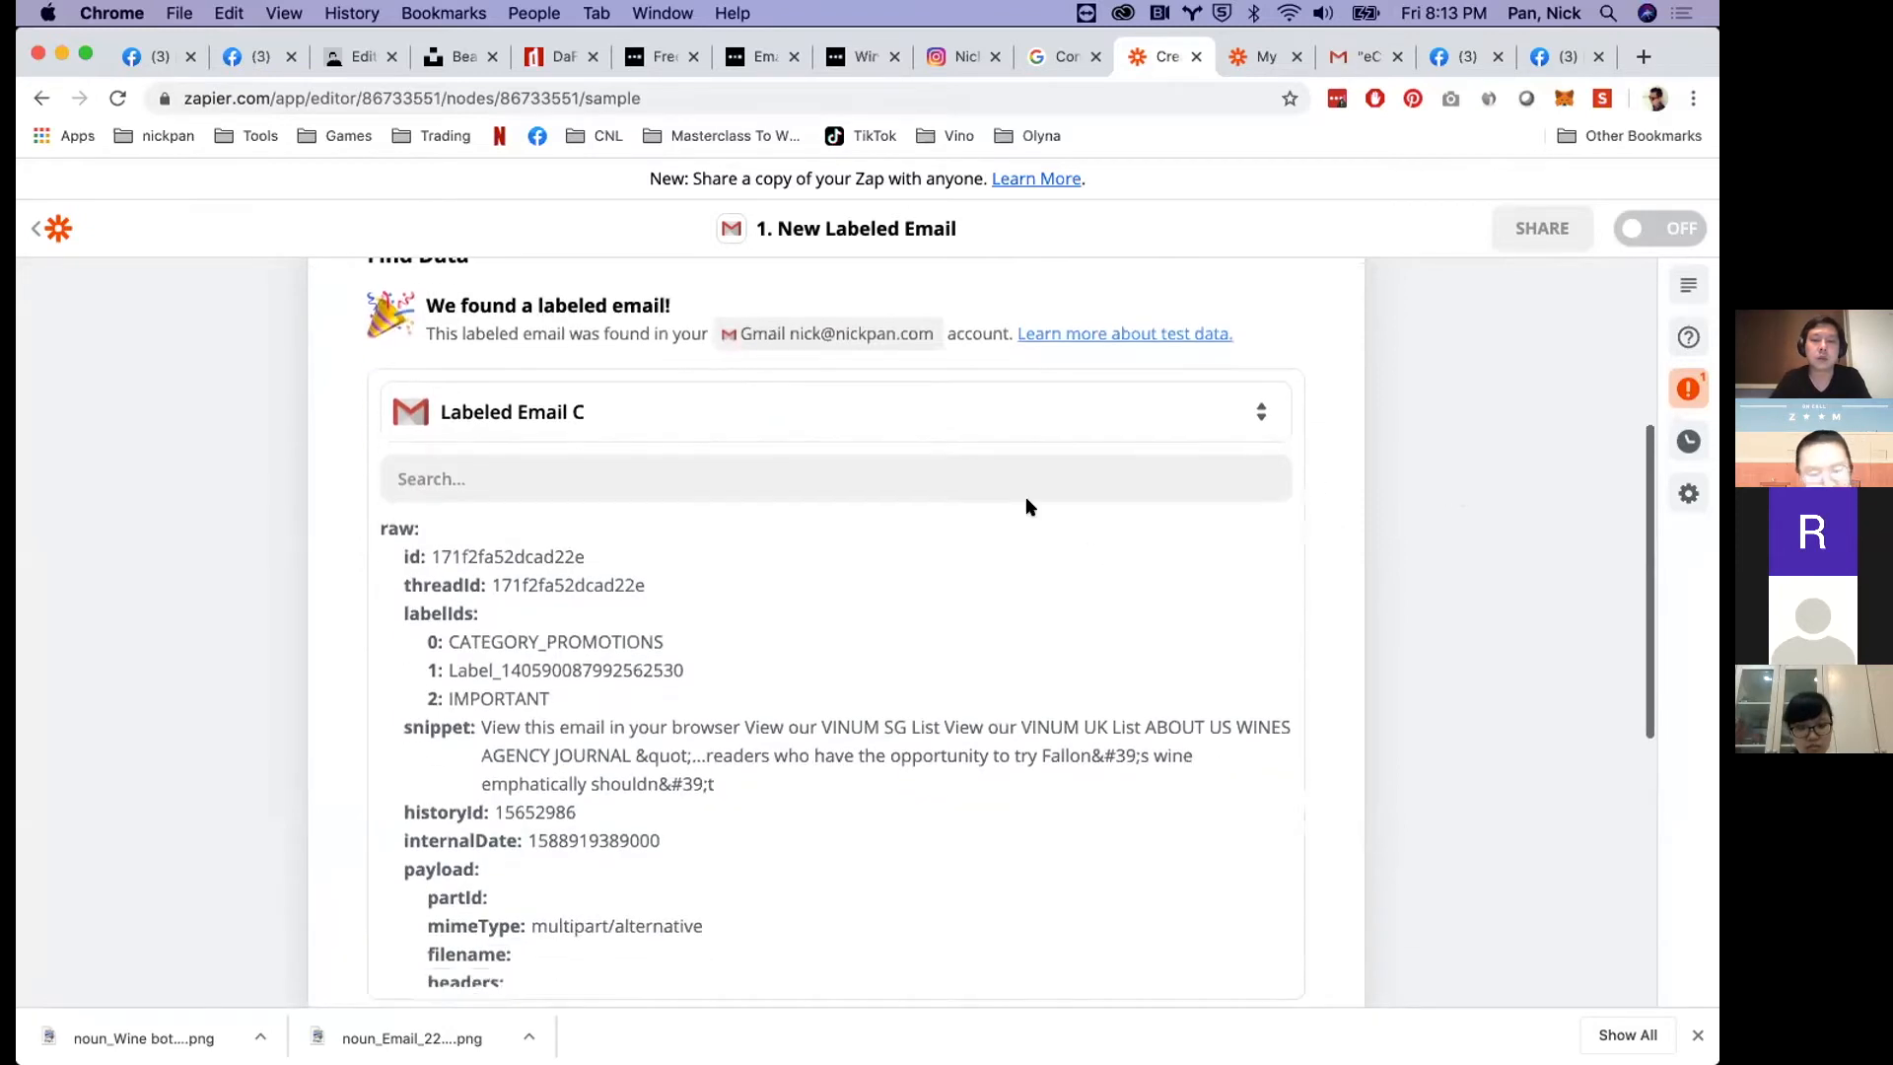
scroll(1025, 507, down, 5)
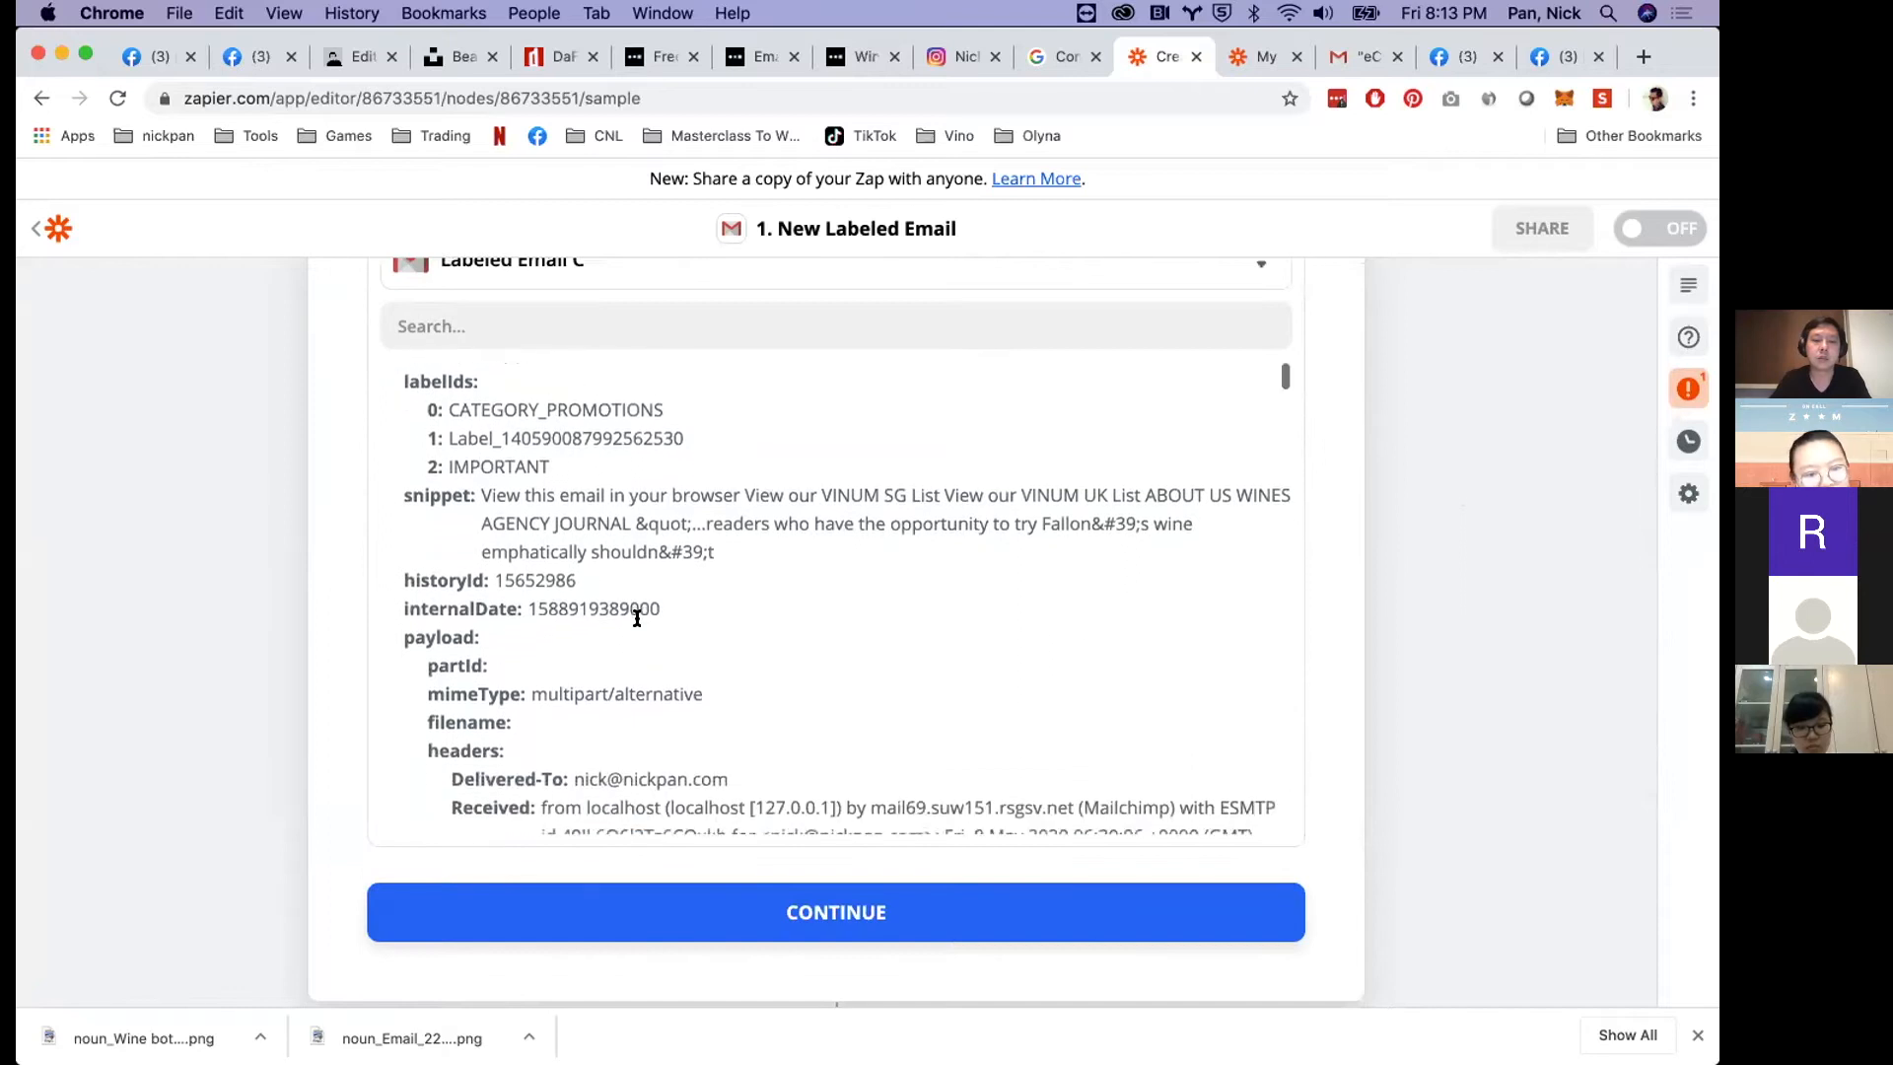
scroll(956, 555, down, 15)
scroll(956, 564, up, 20)
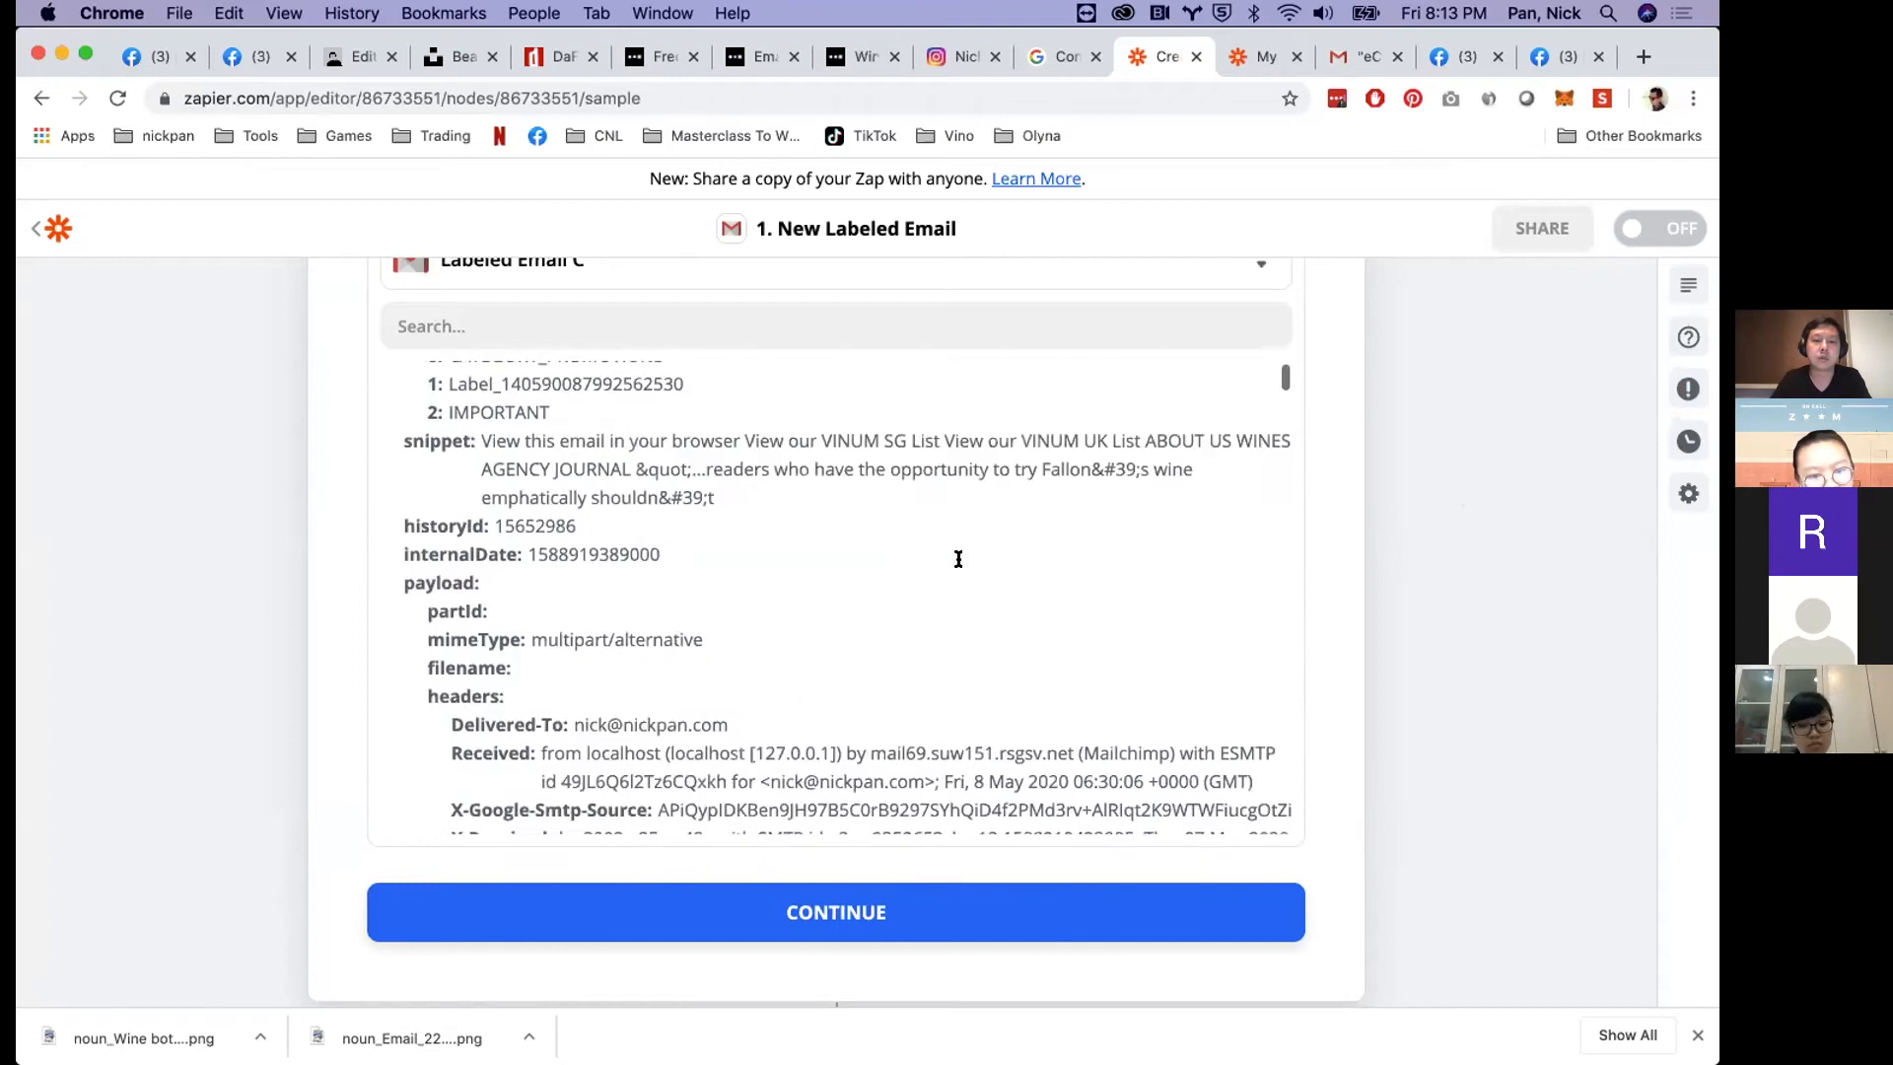
- Select Labeled Email B as the trigger's sample data and continue to the Facebook Pages action
click(845, 402)
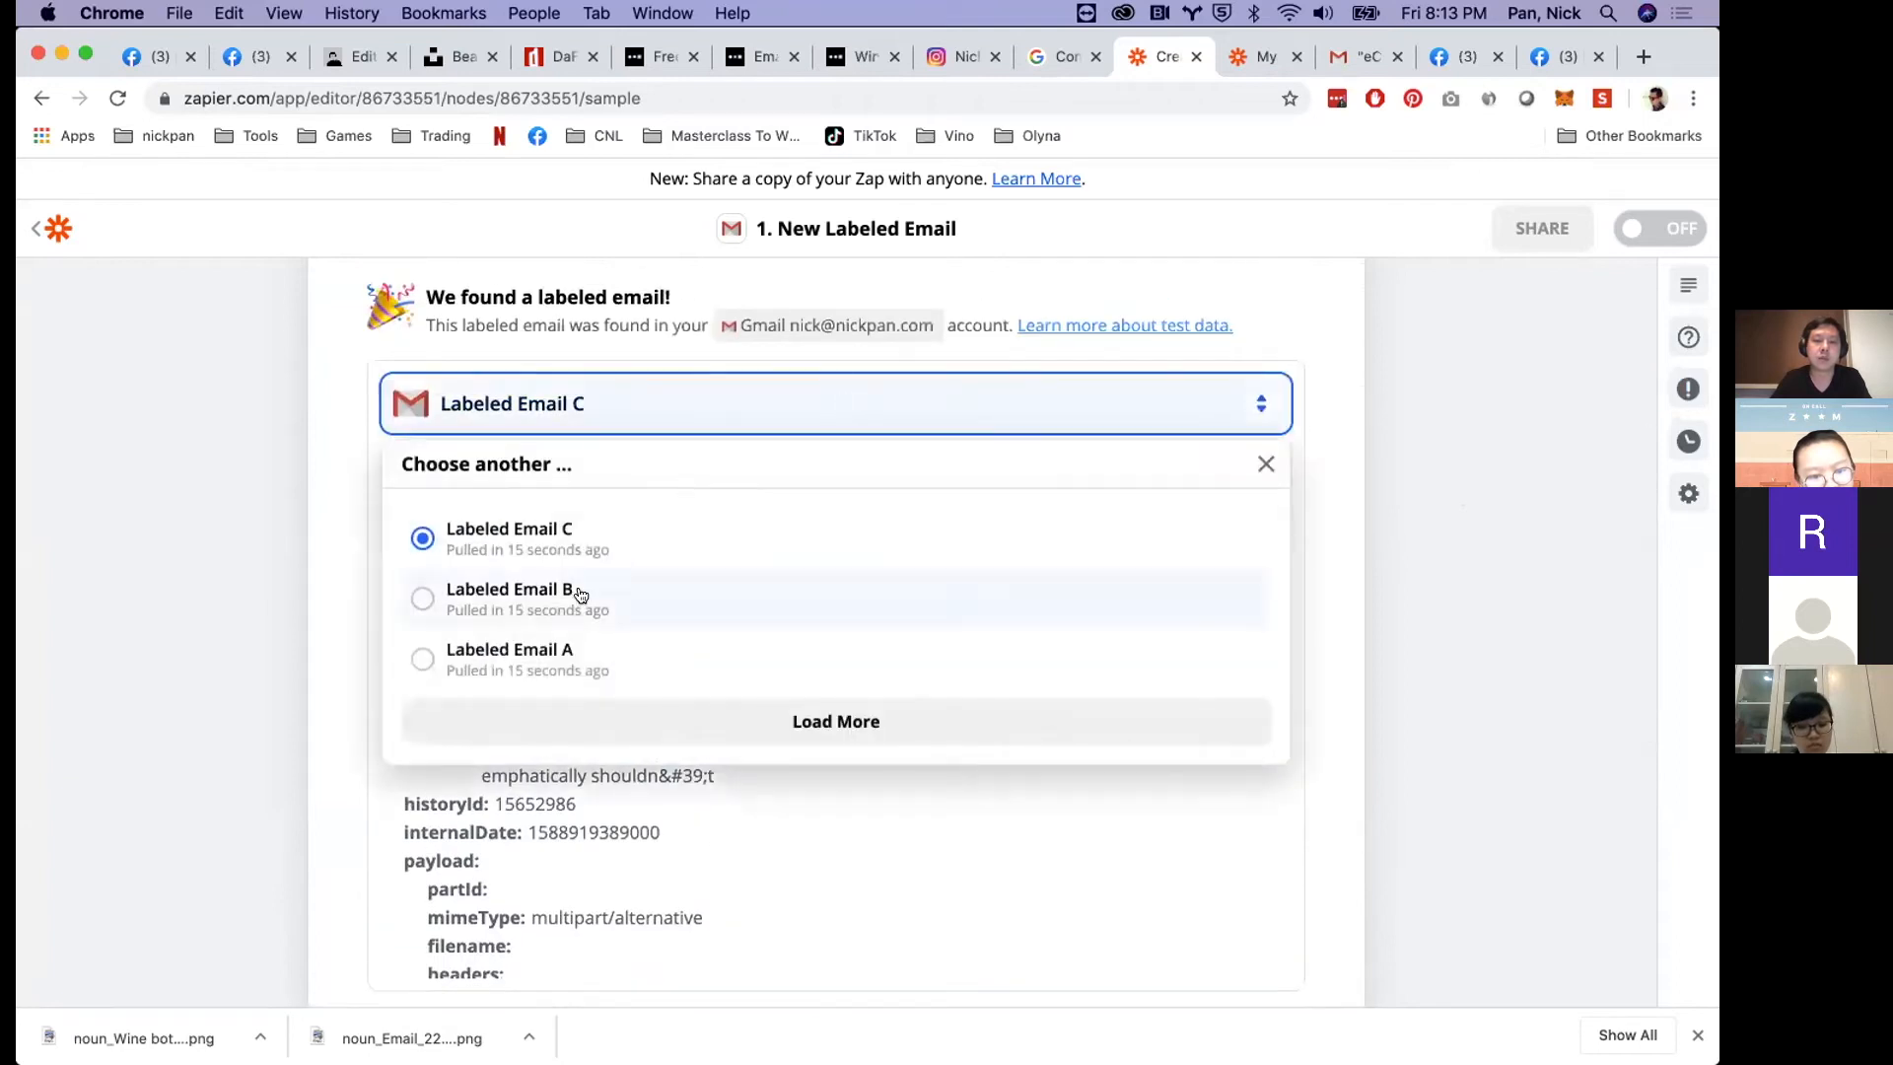
click(552, 606)
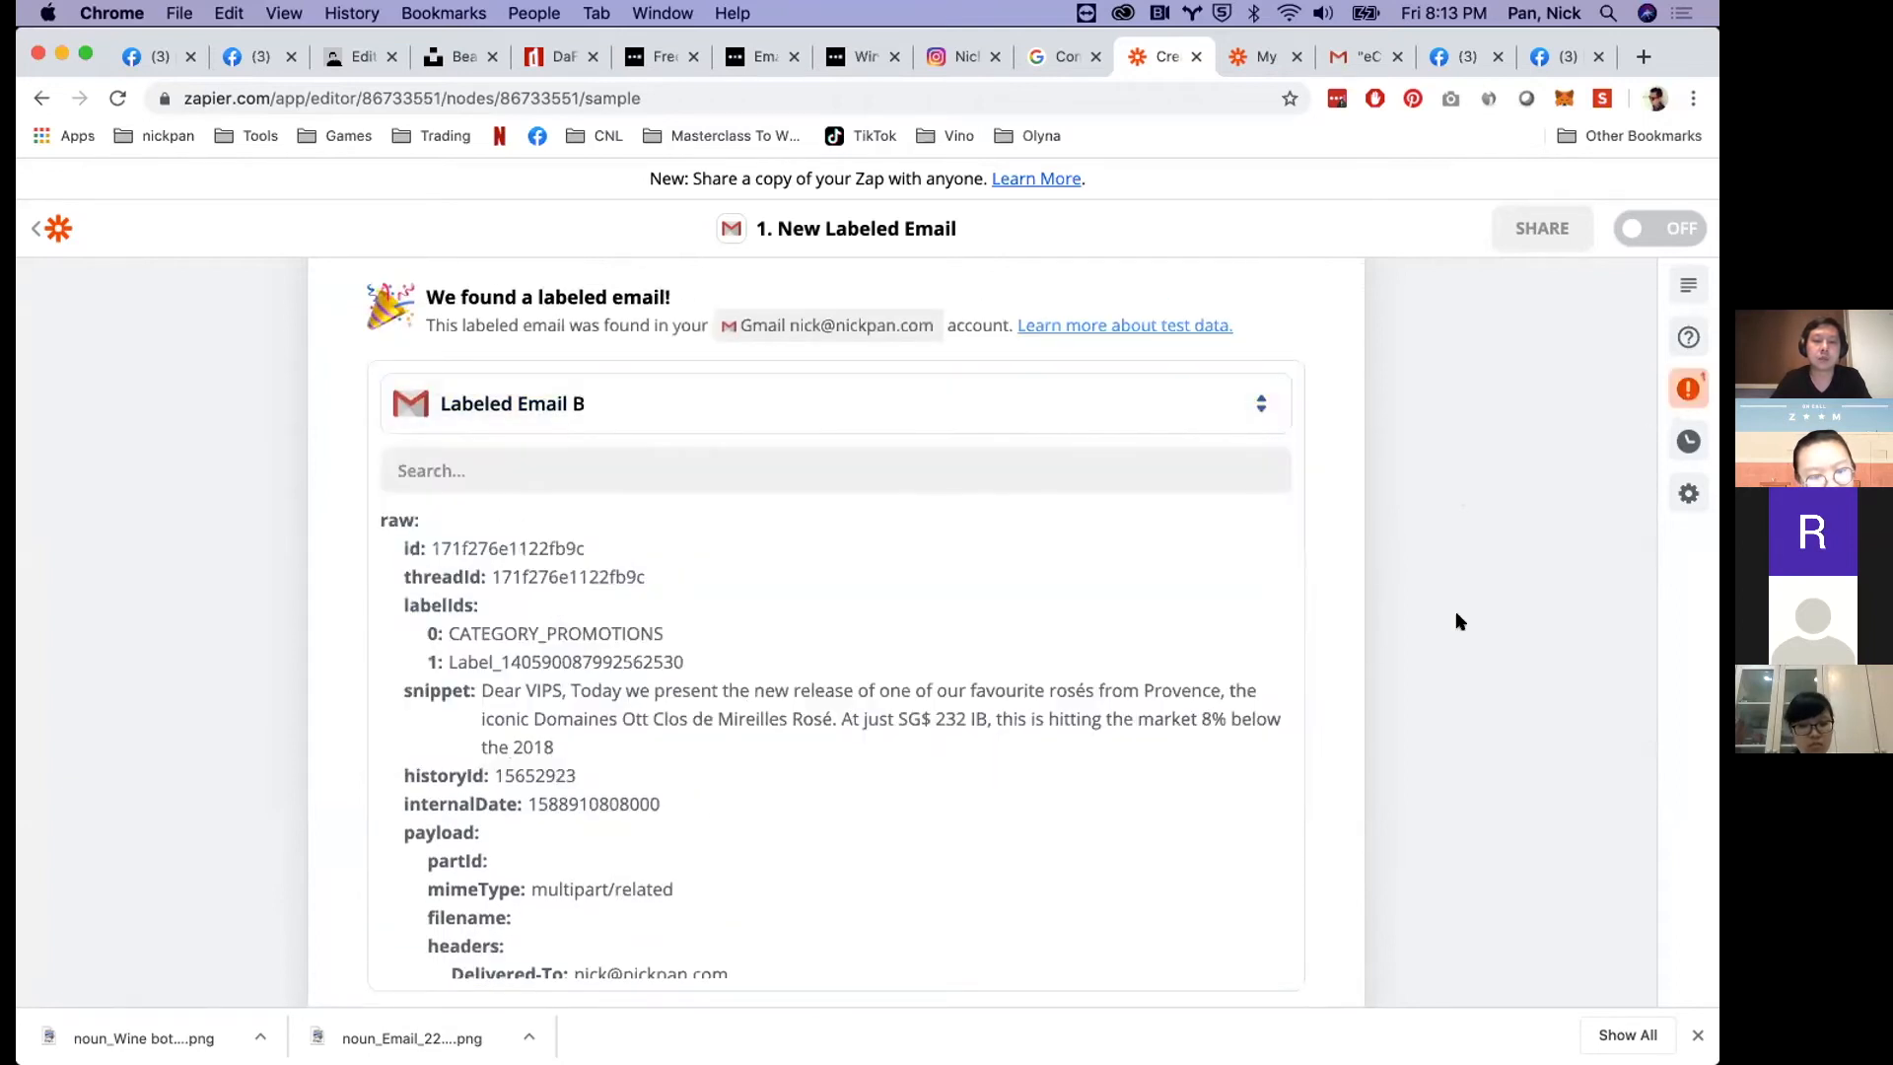
scroll(1459, 621, down, 2)
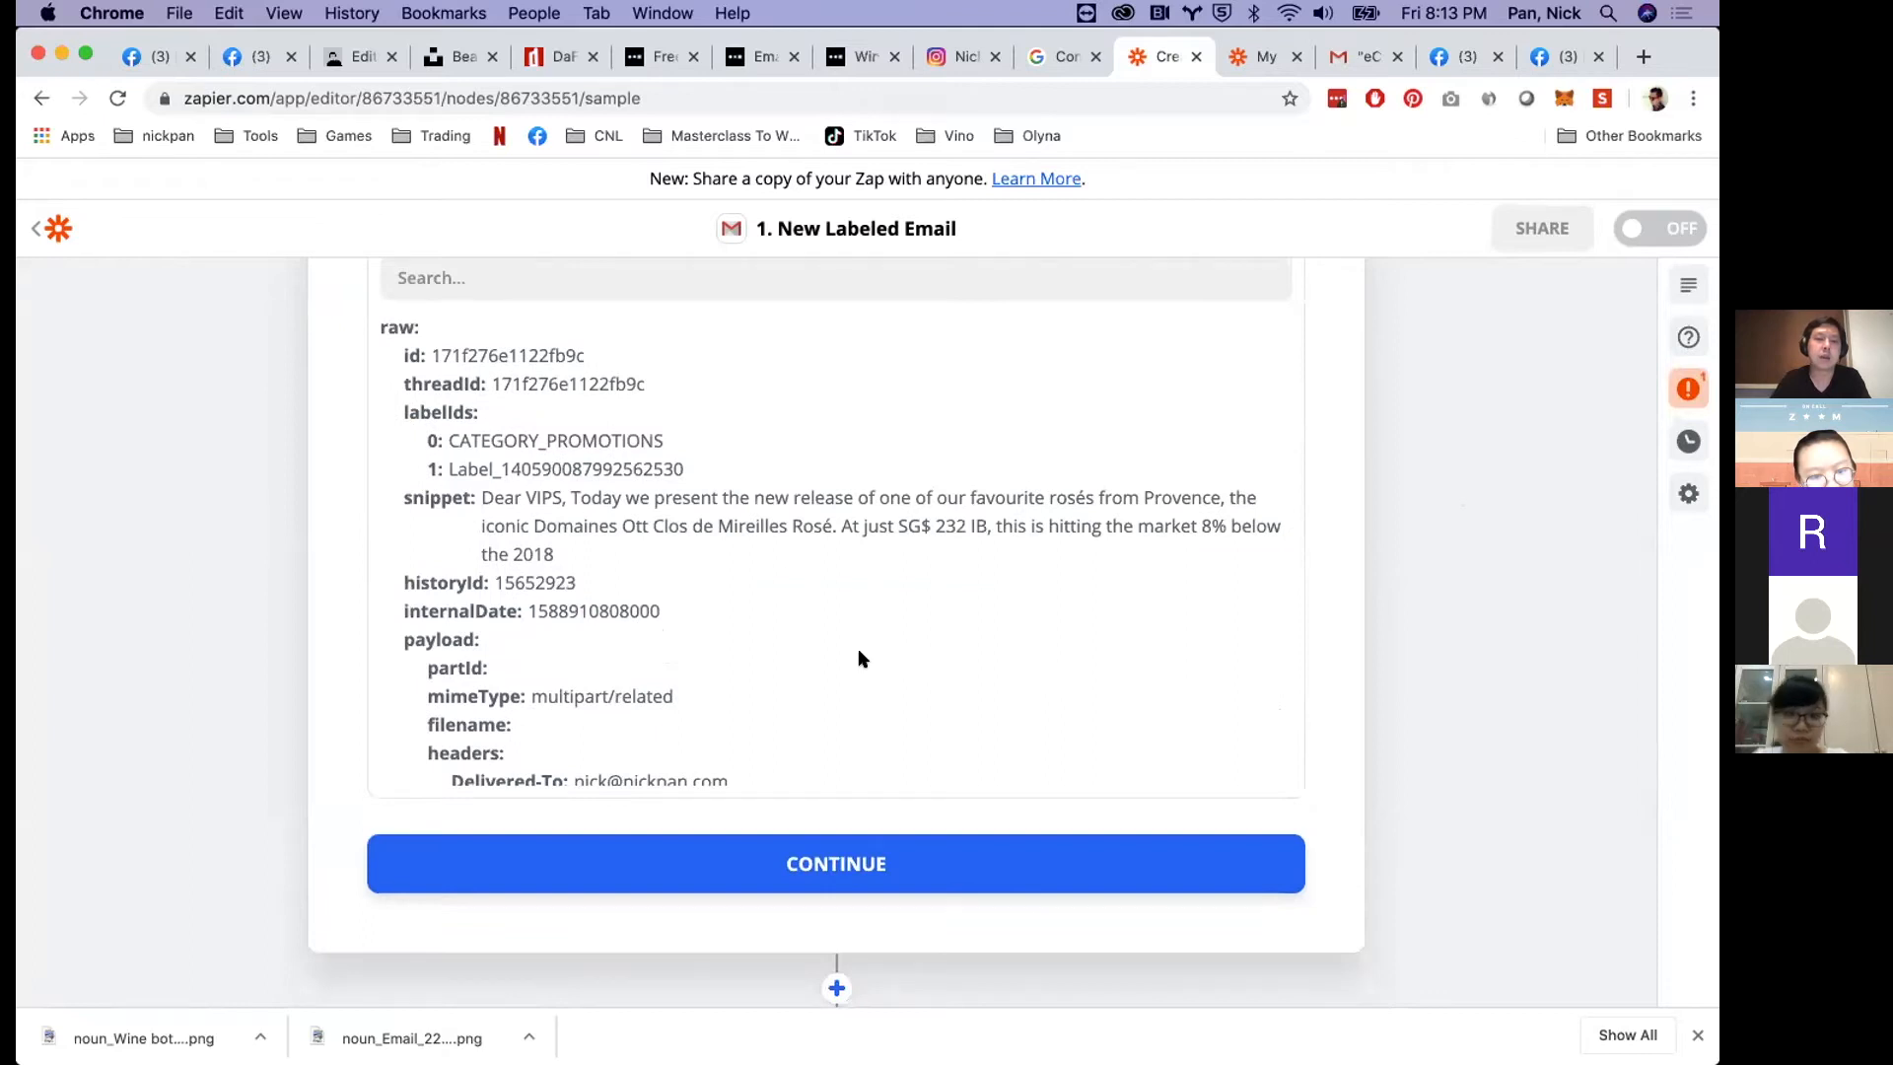
click(937, 869)
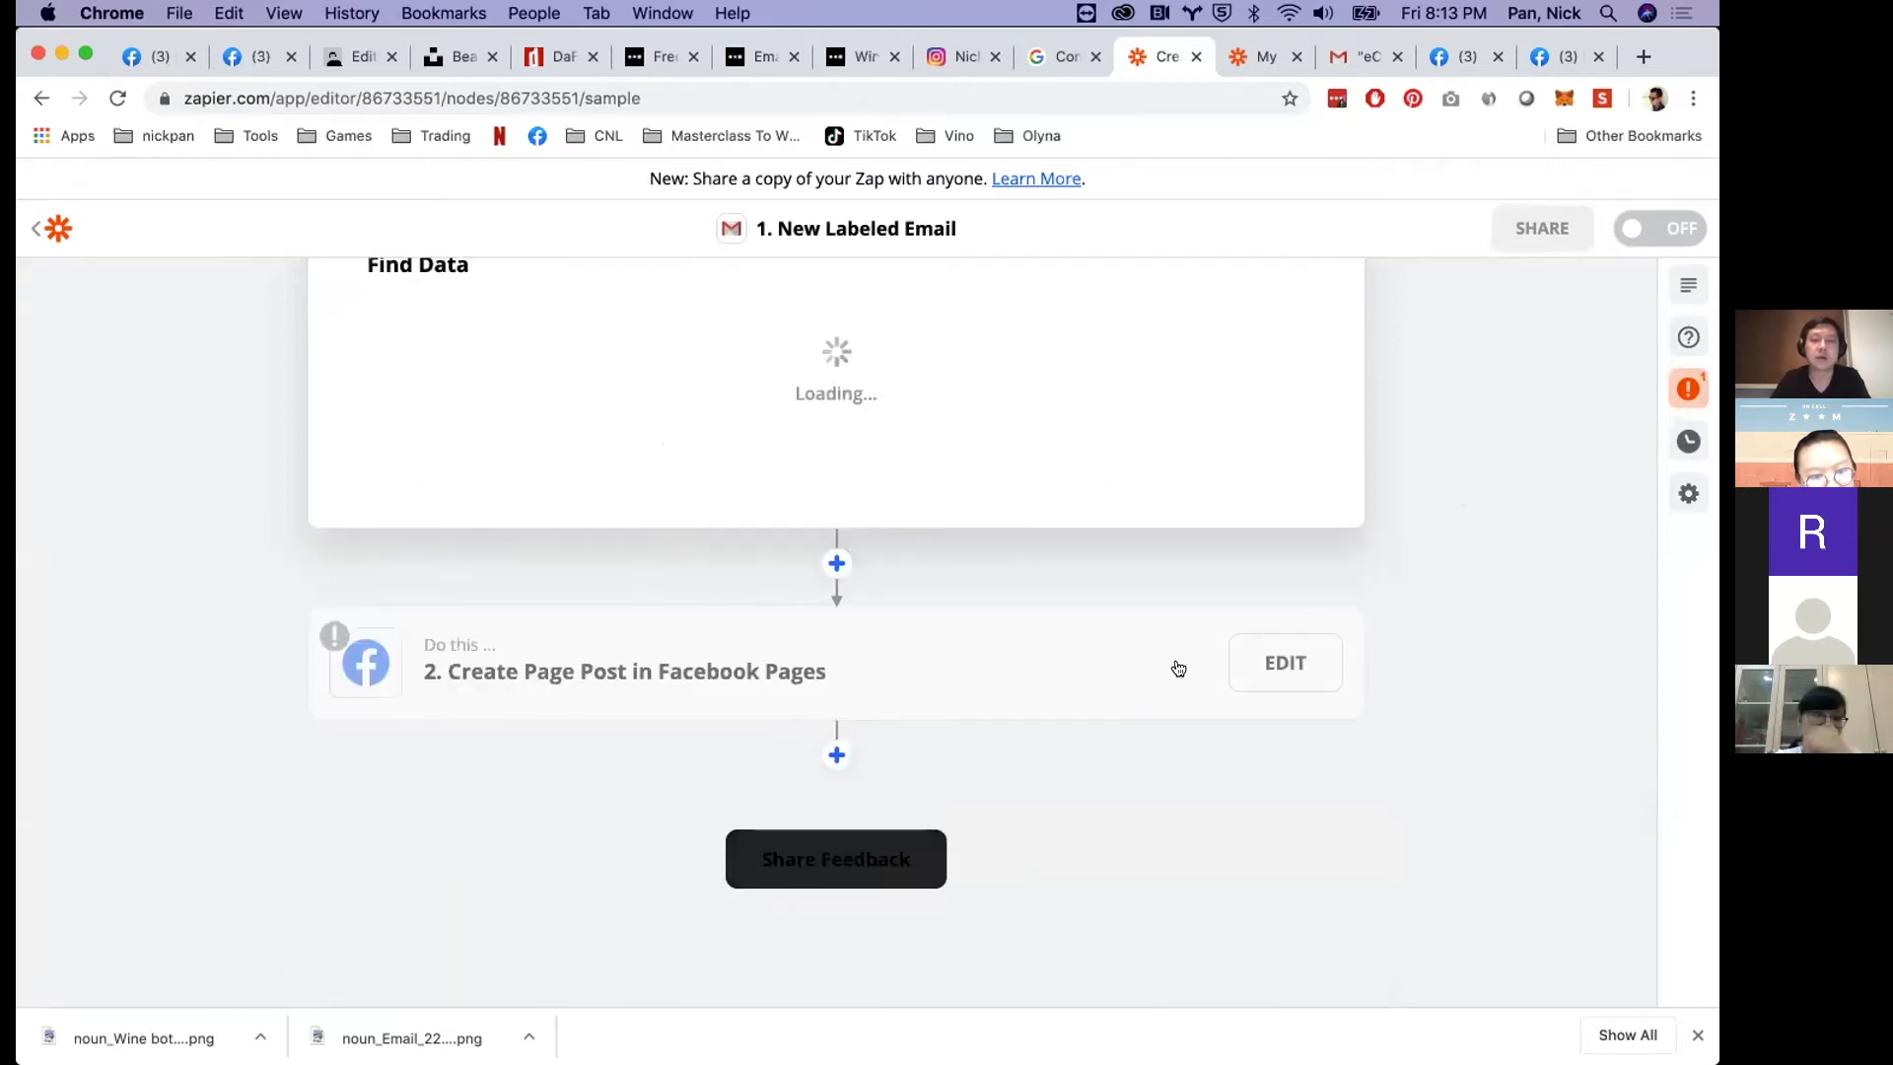
- Choose Facebook Pages as the app for the Zap's second step
scroll(1398, 530, up, 3)
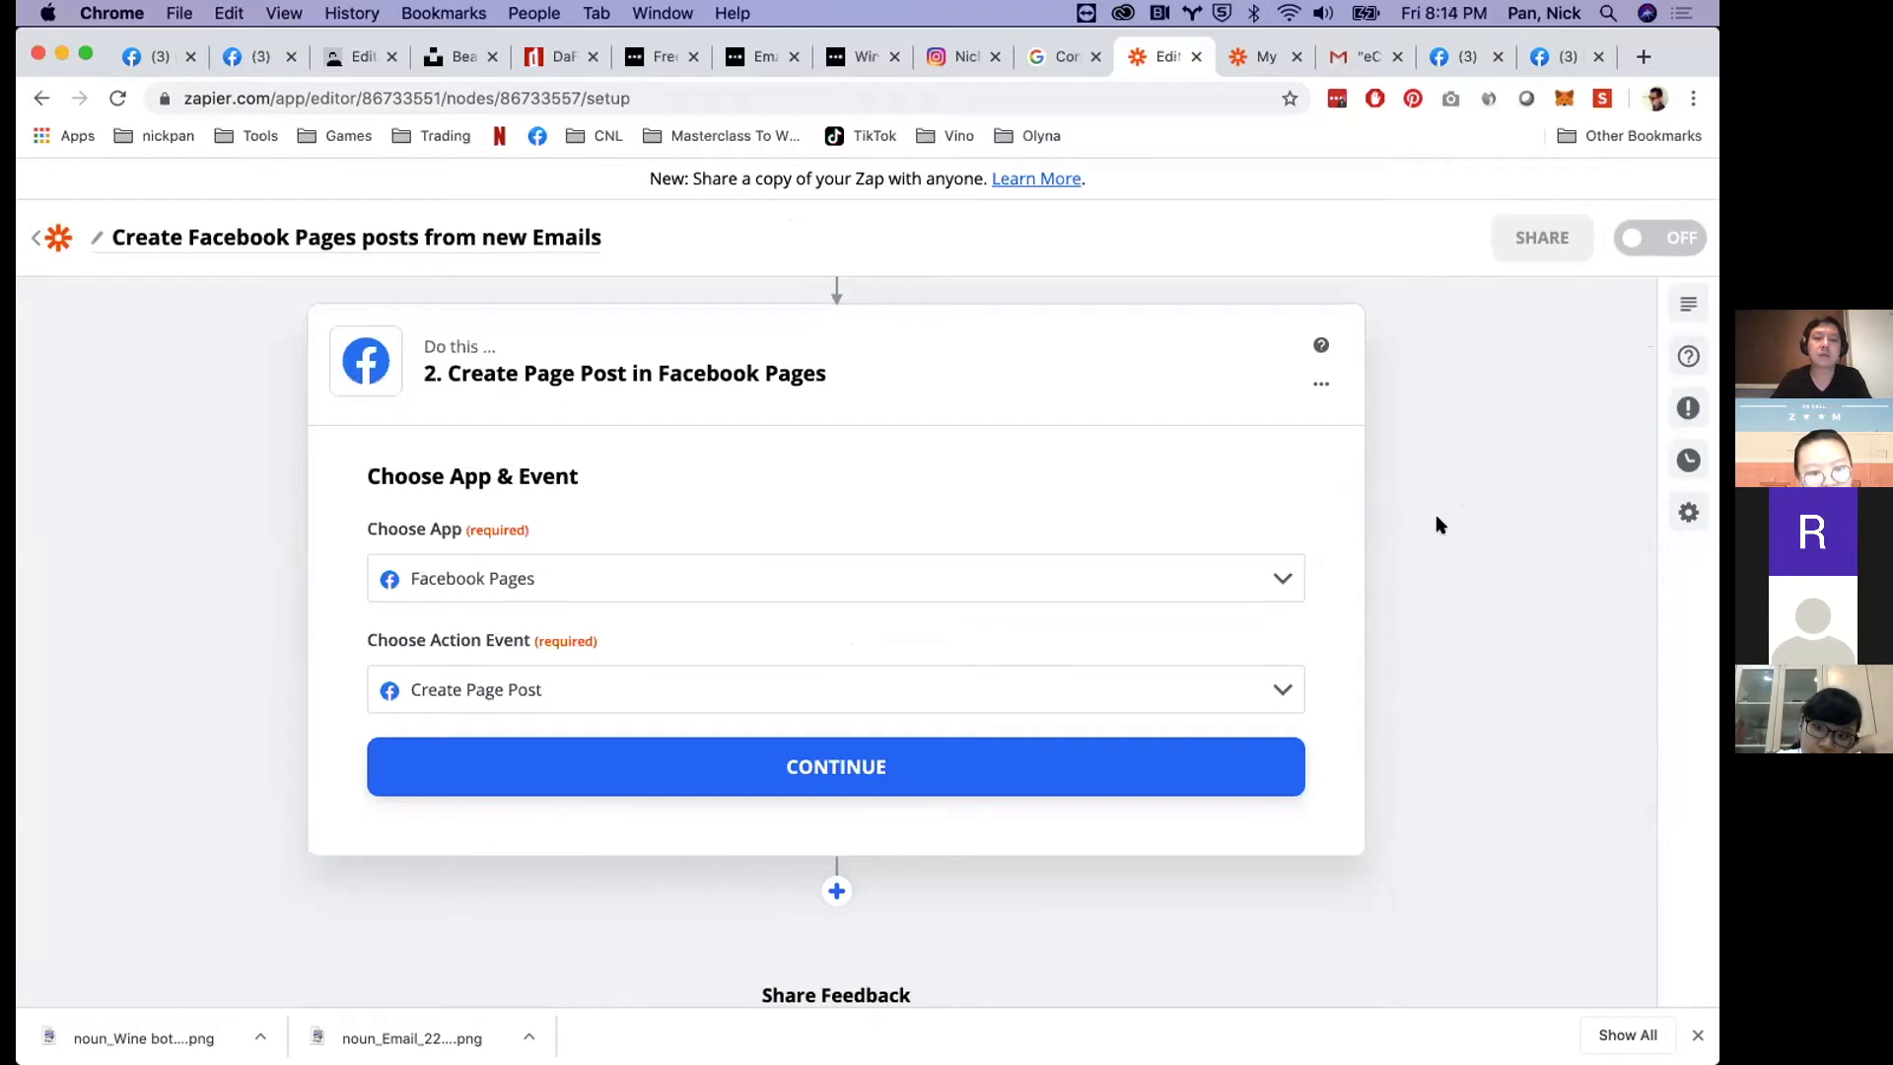
scroll(1437, 525, up, 3)
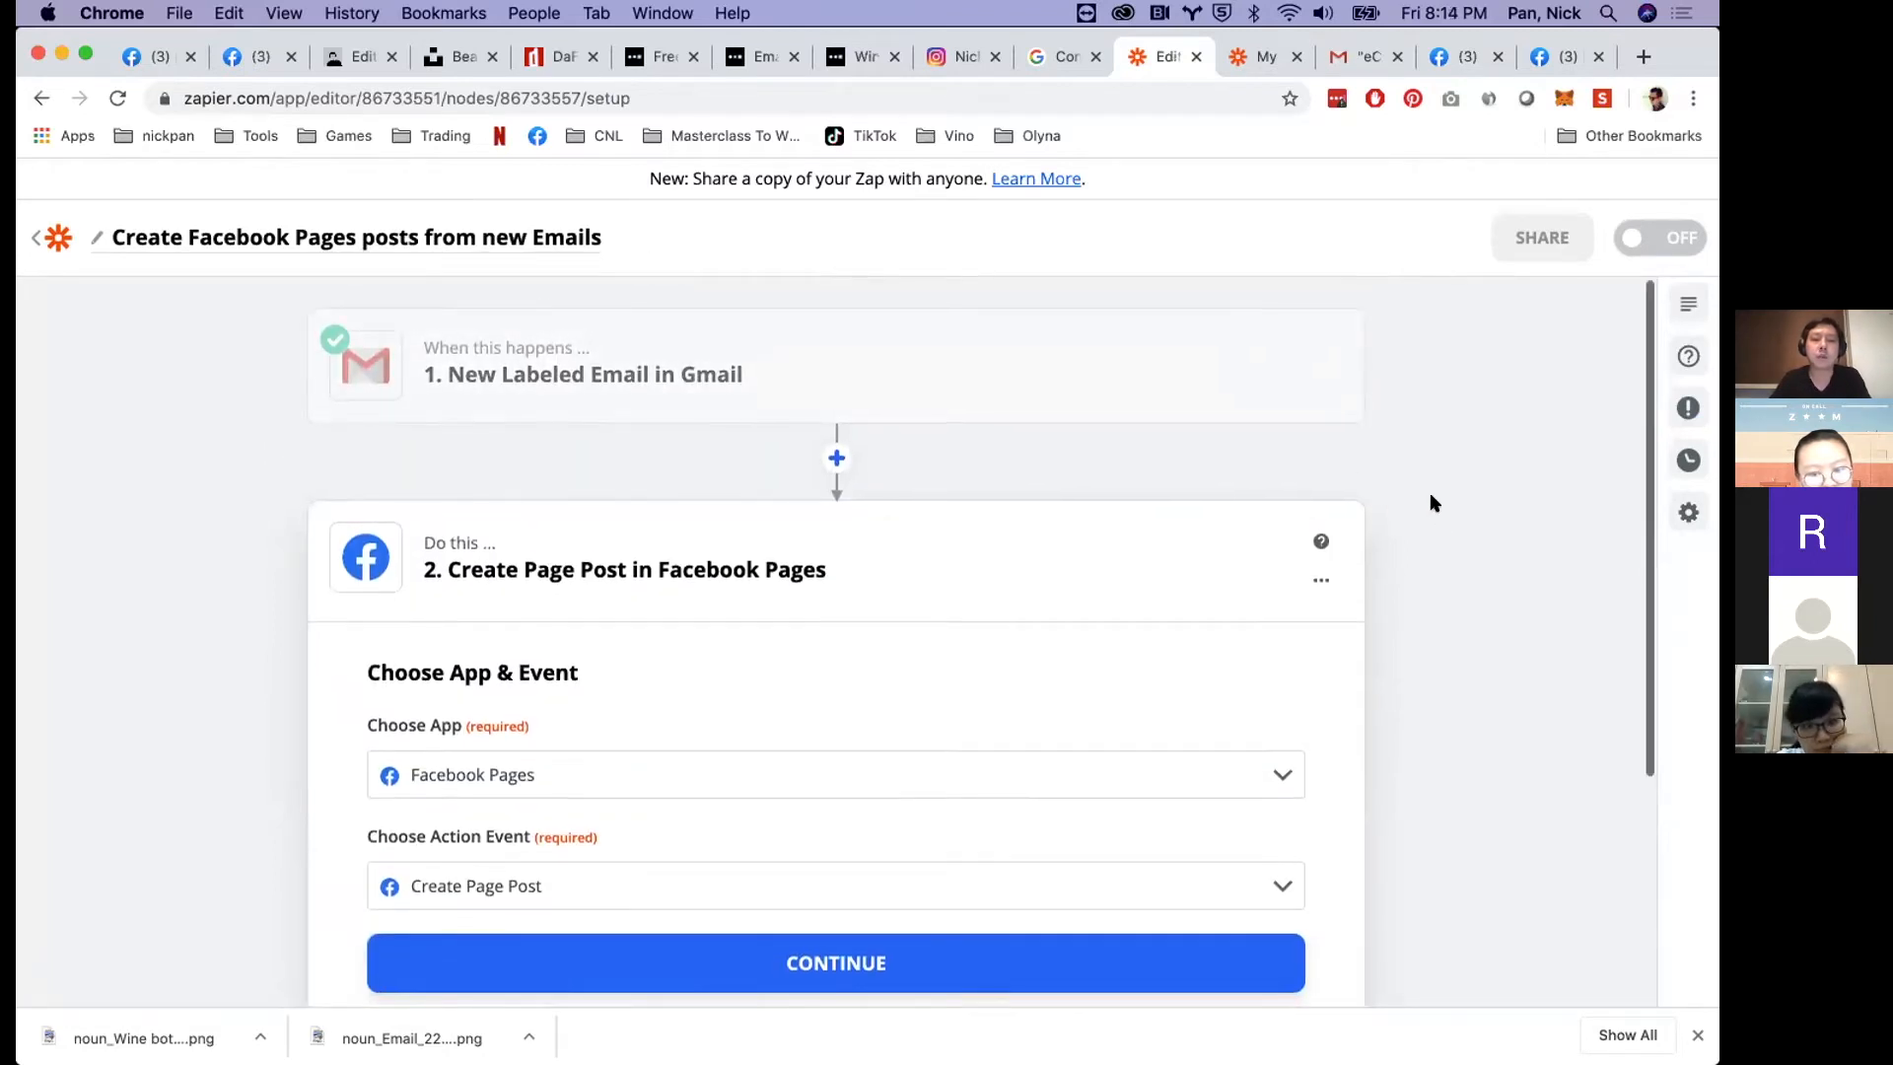
scroll(1429, 499, down, 2)
click(503, 570)
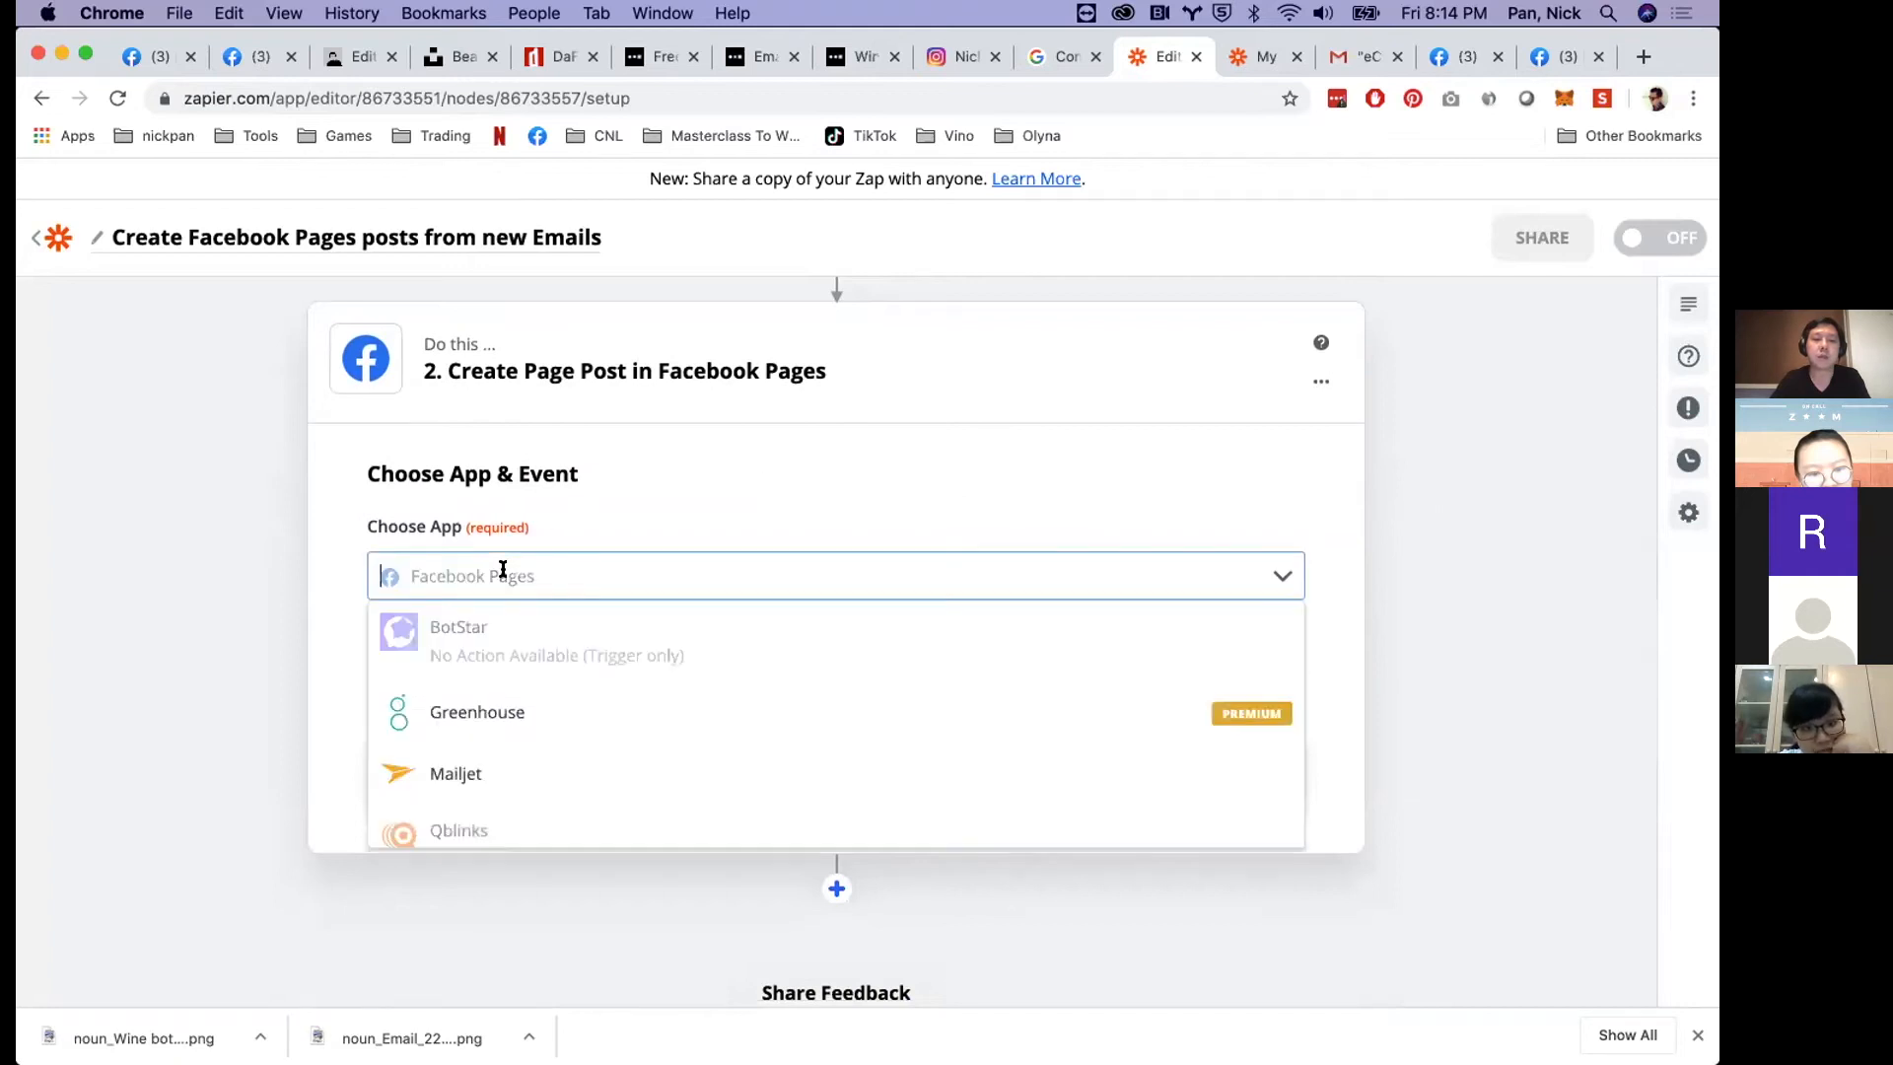
text(face)
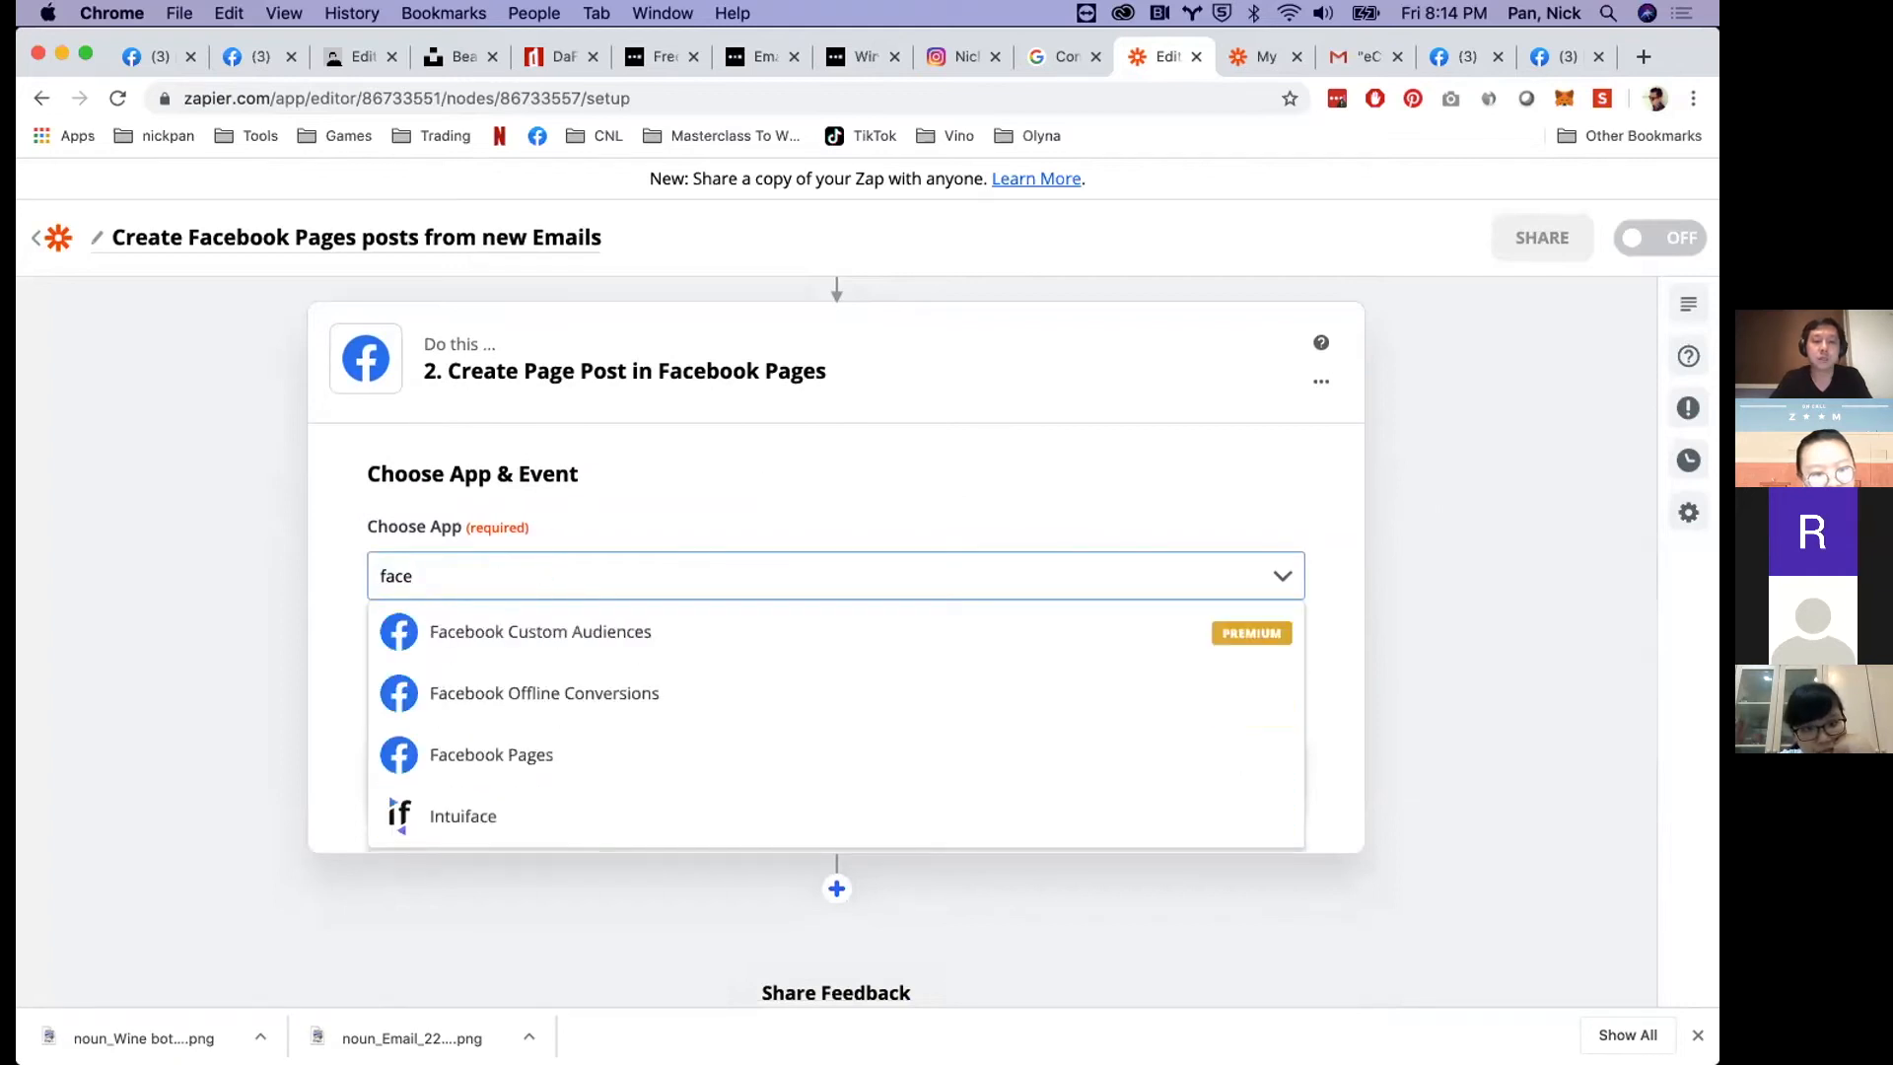
click(499, 753)
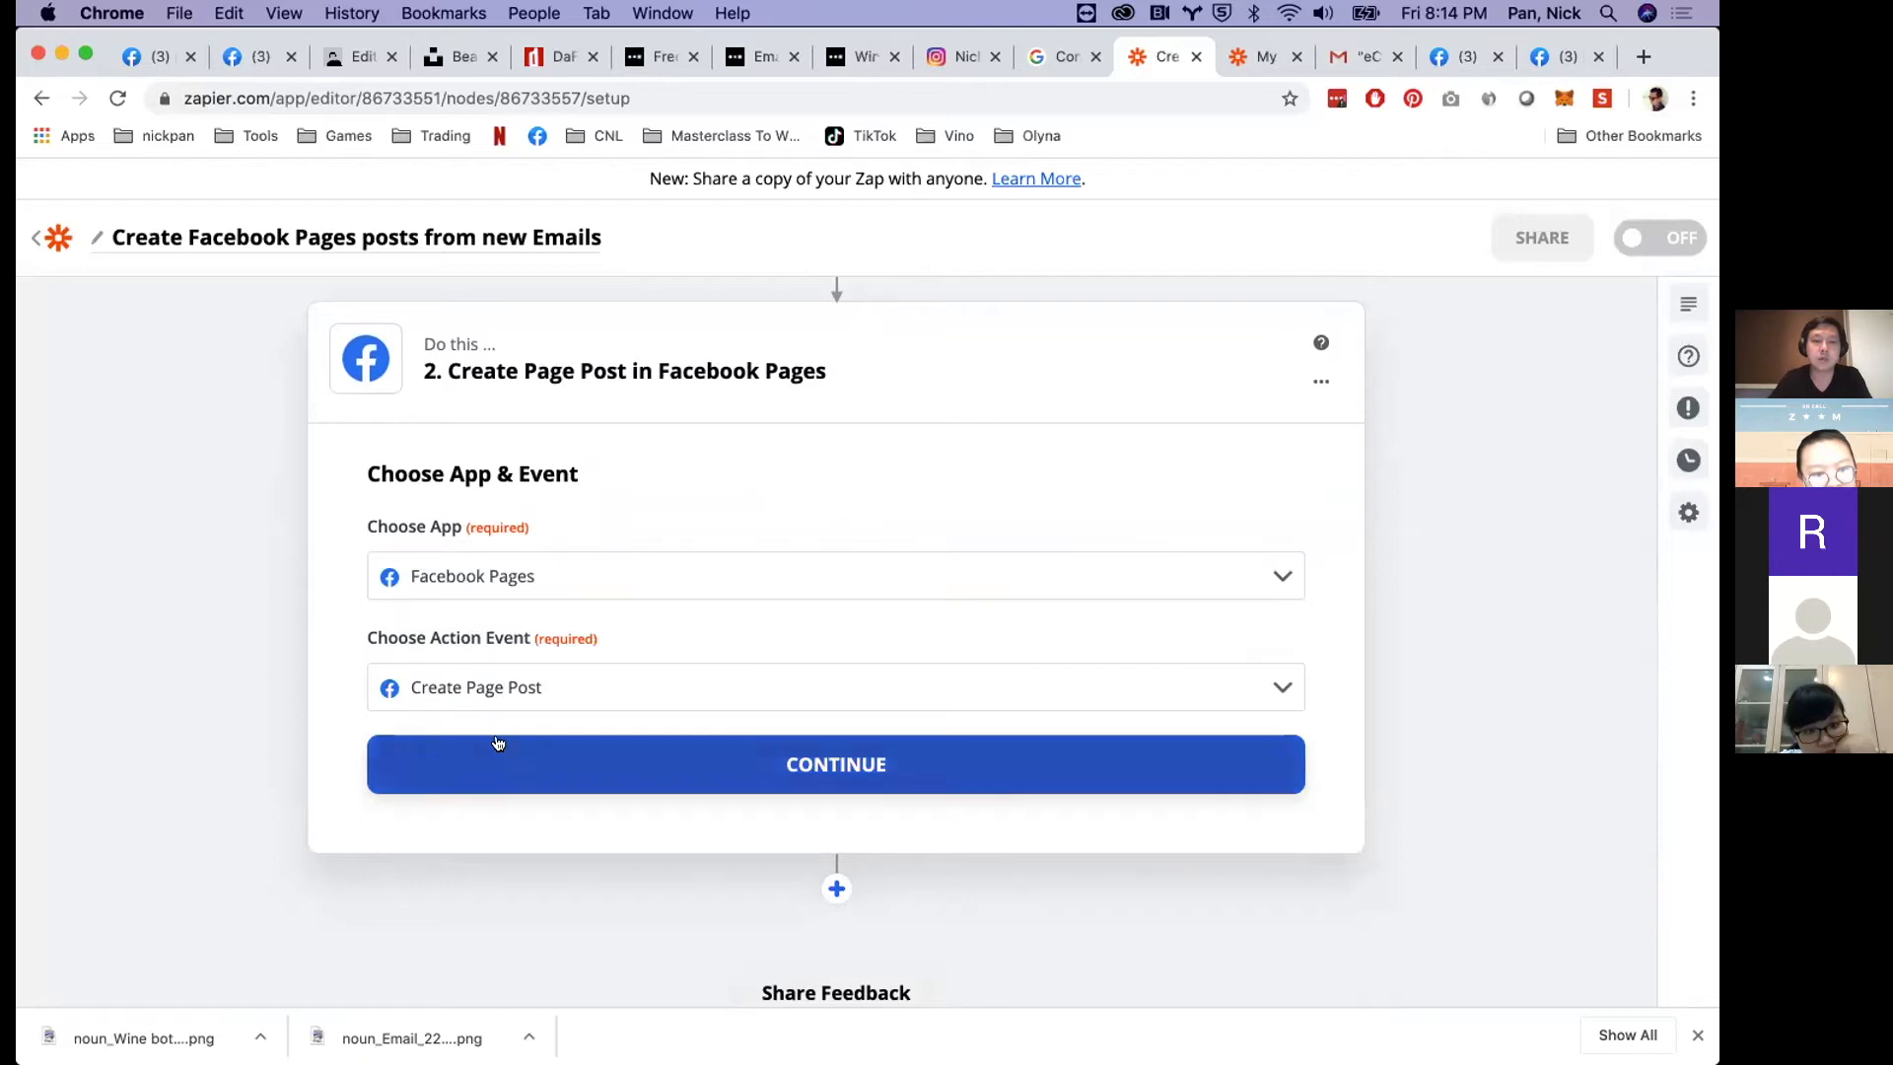
- Set the action event to Create Page Post and continue to the account selection
click(497, 679)
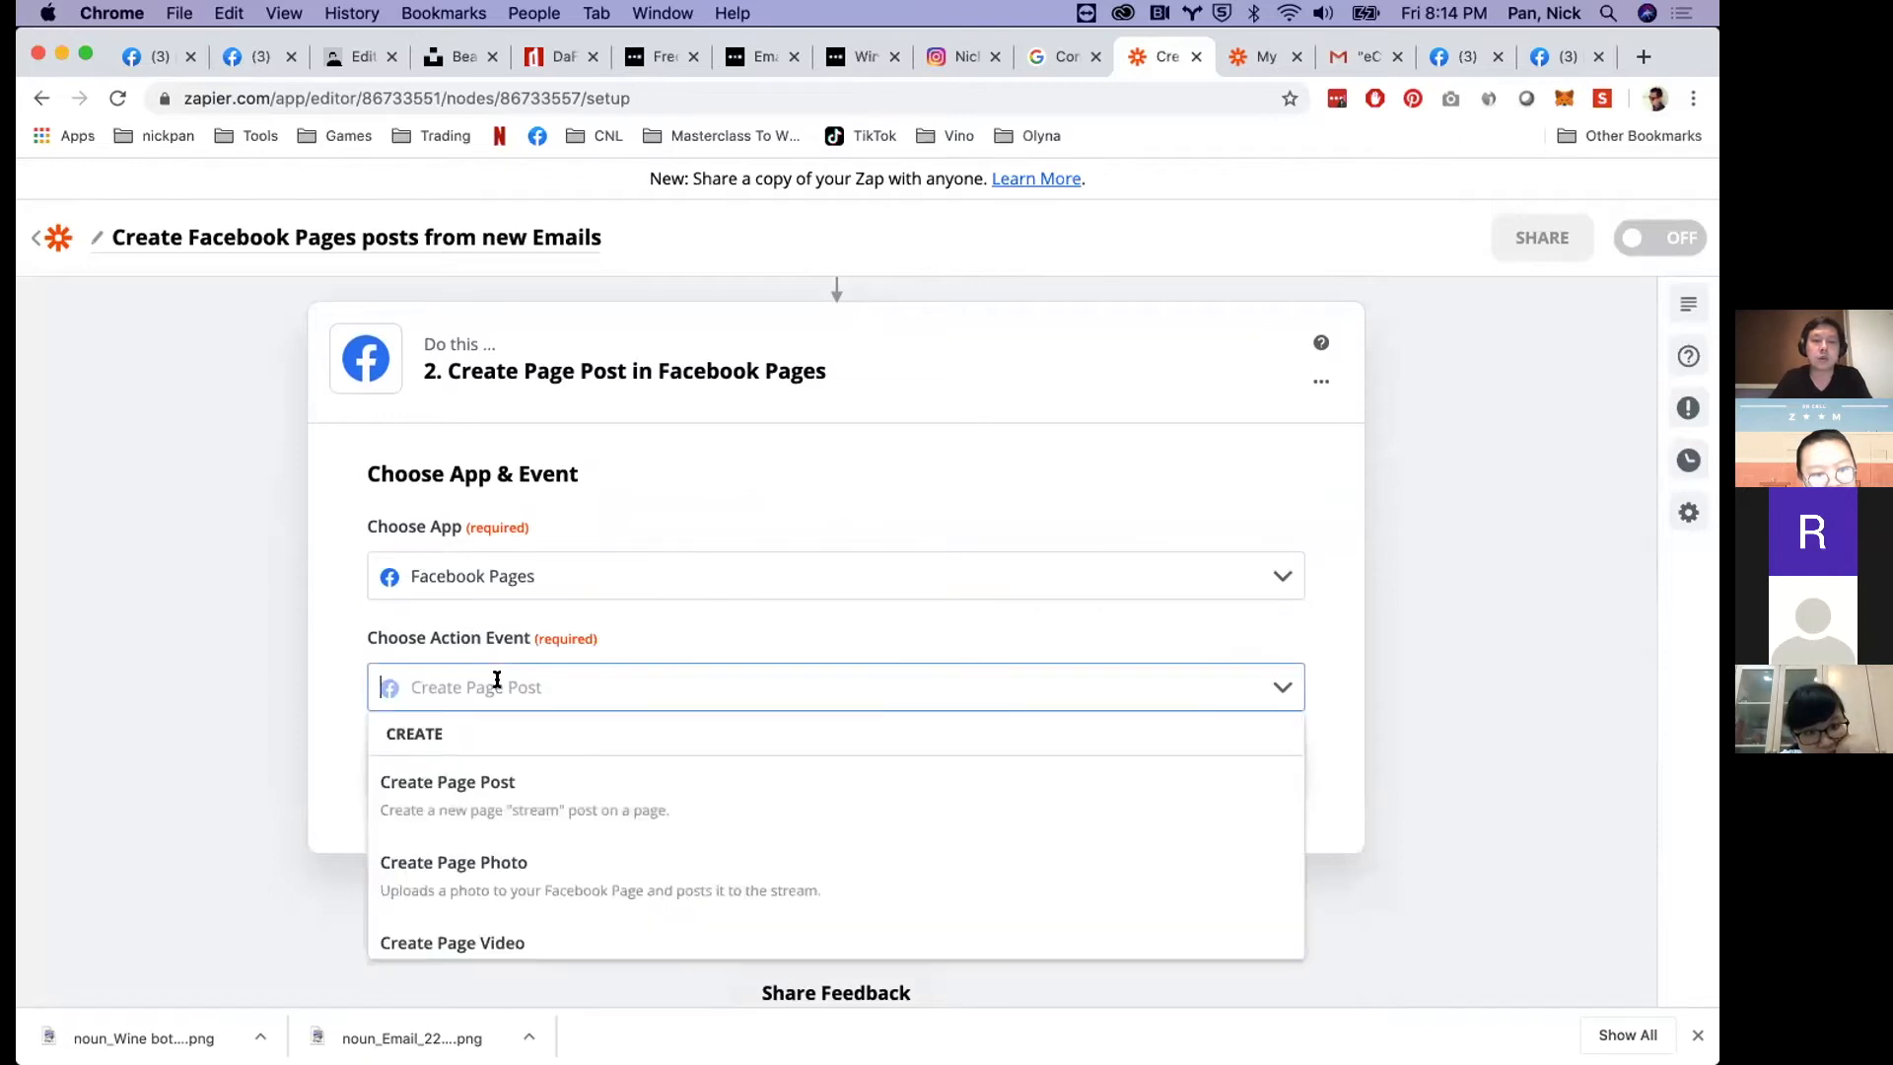
click(579, 578)
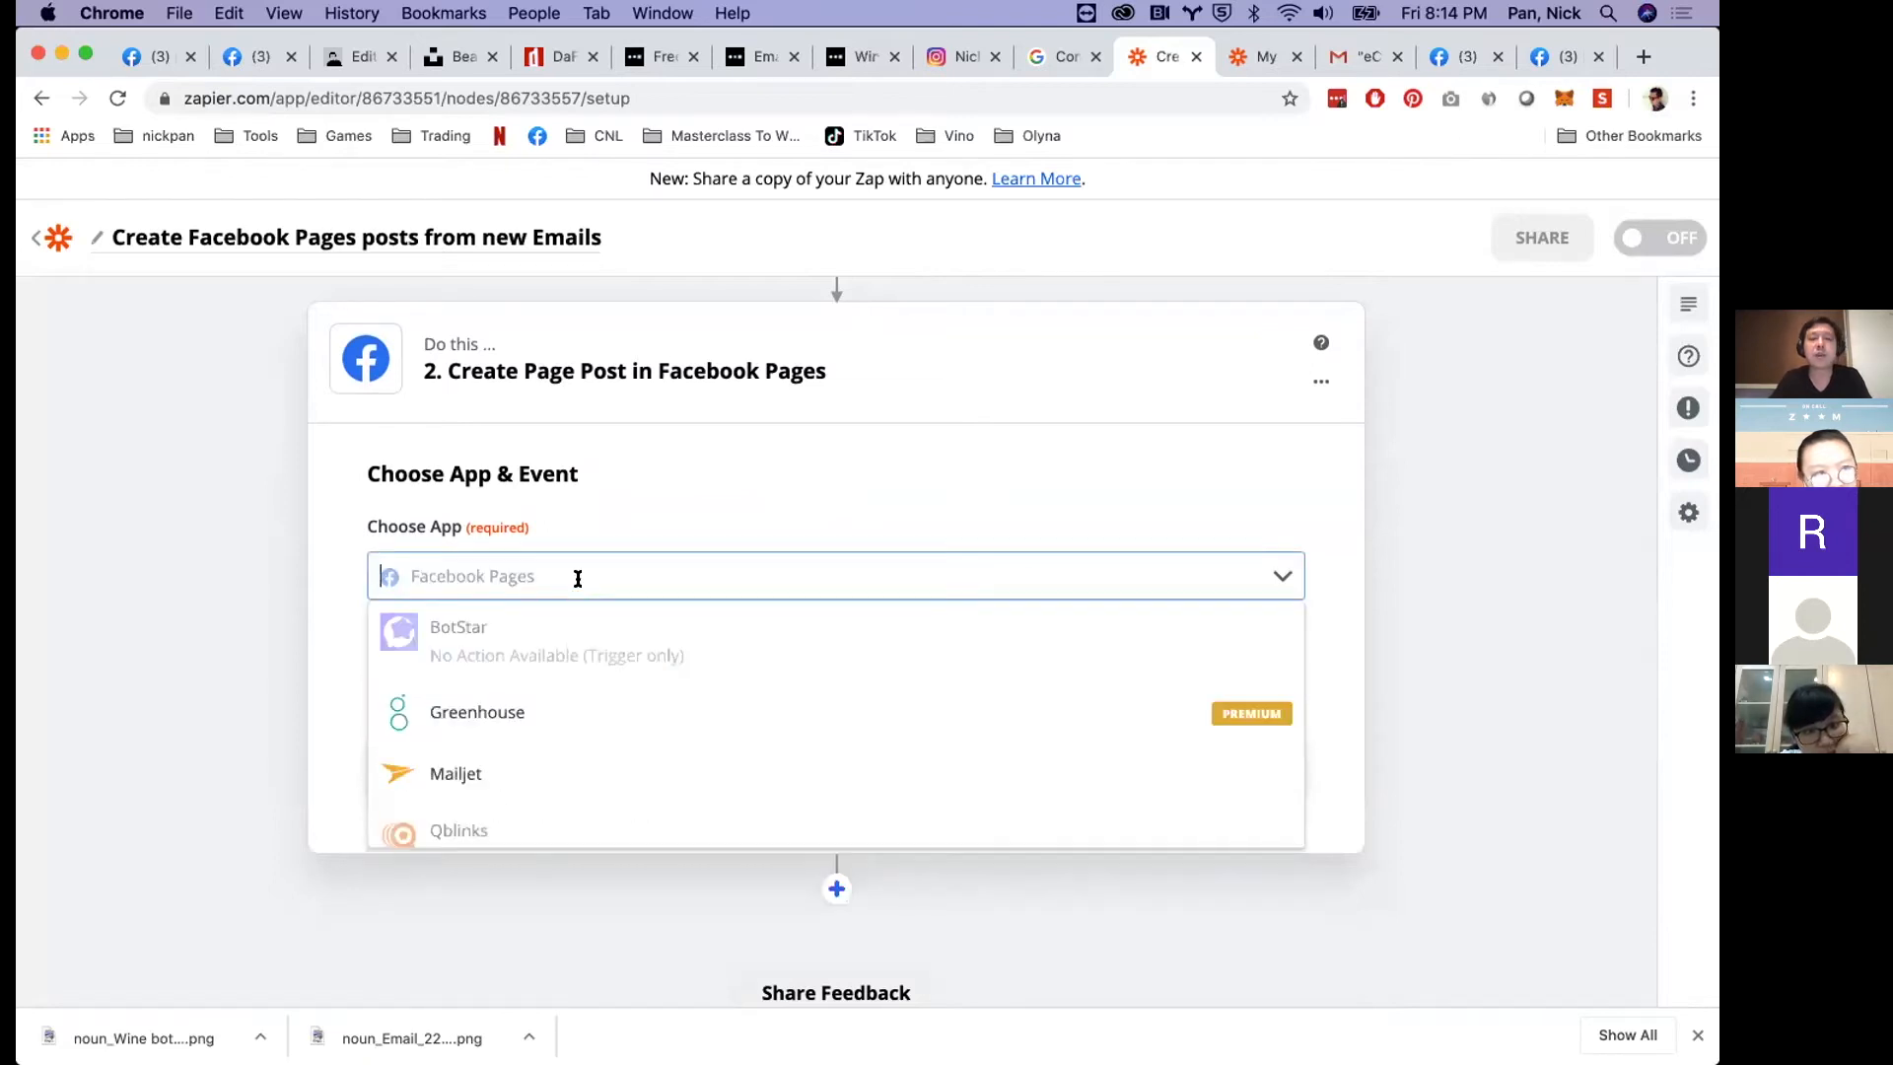
click(264, 589)
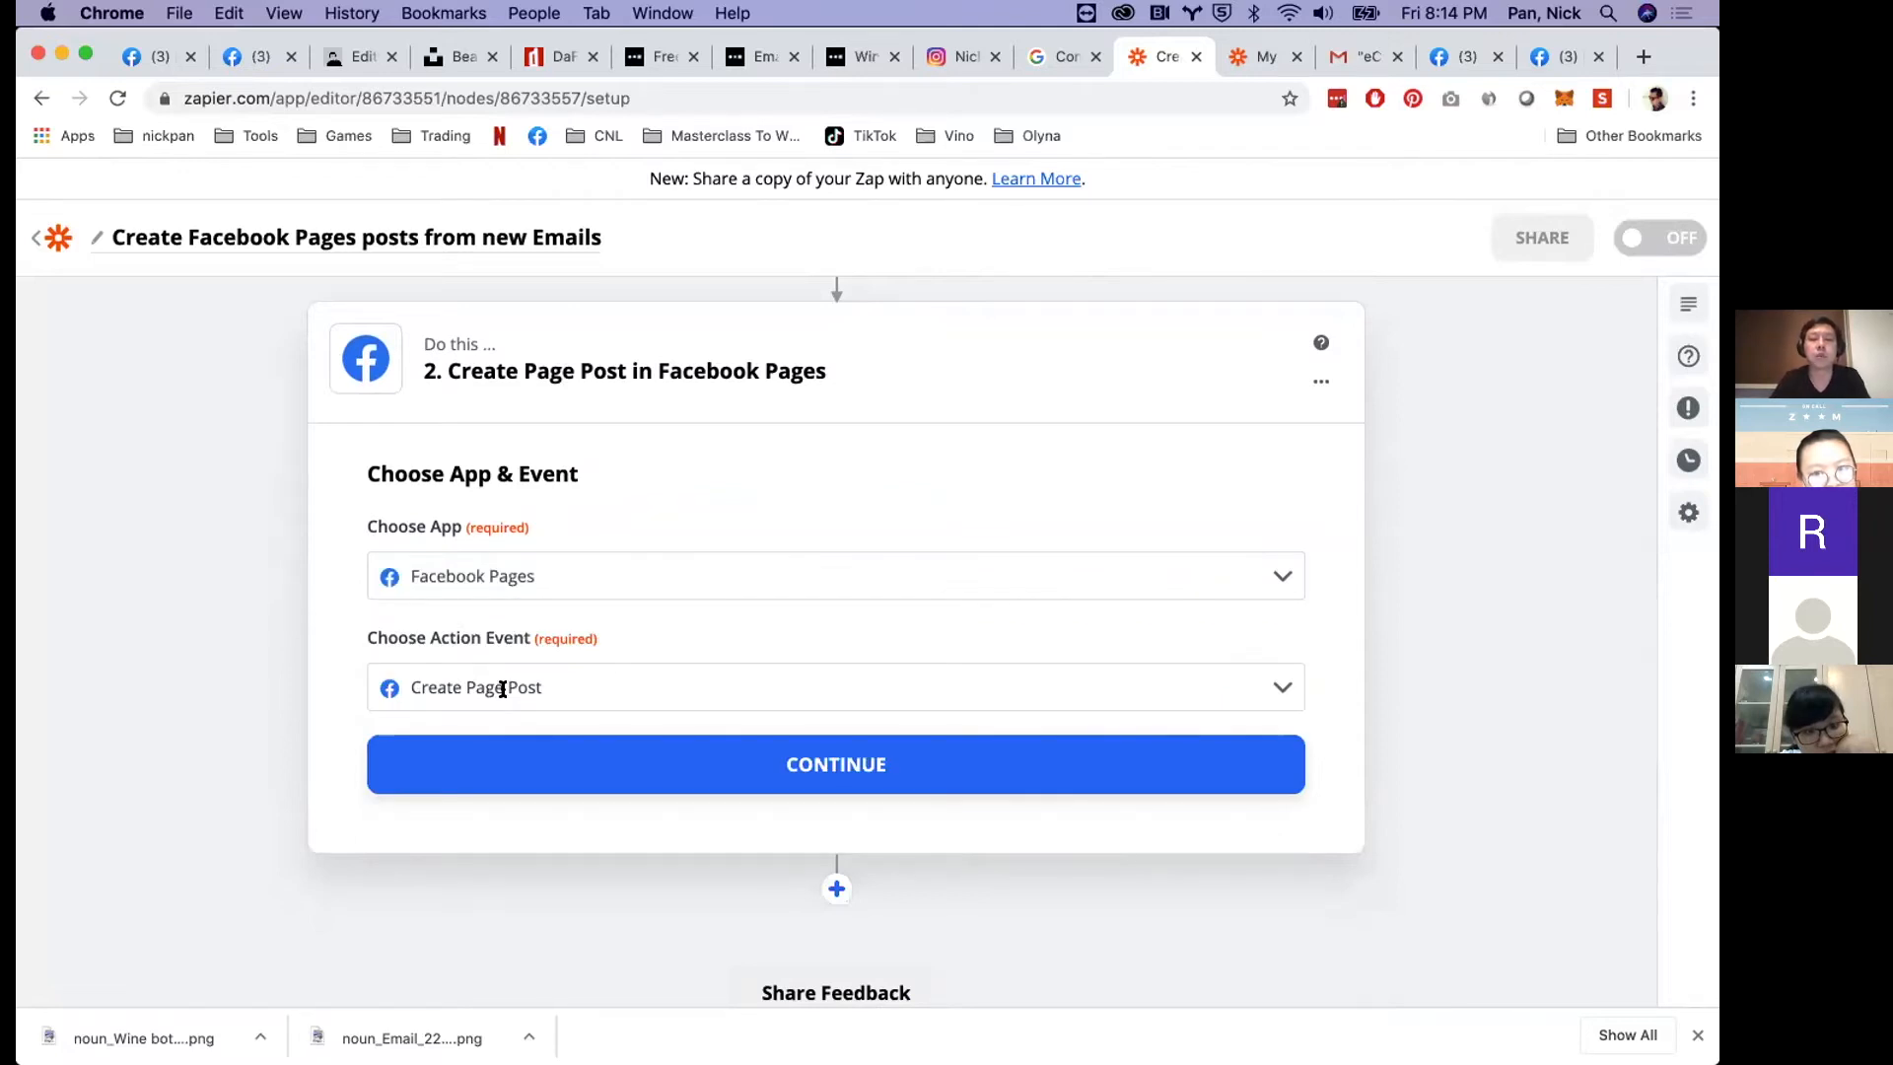
click(544, 689)
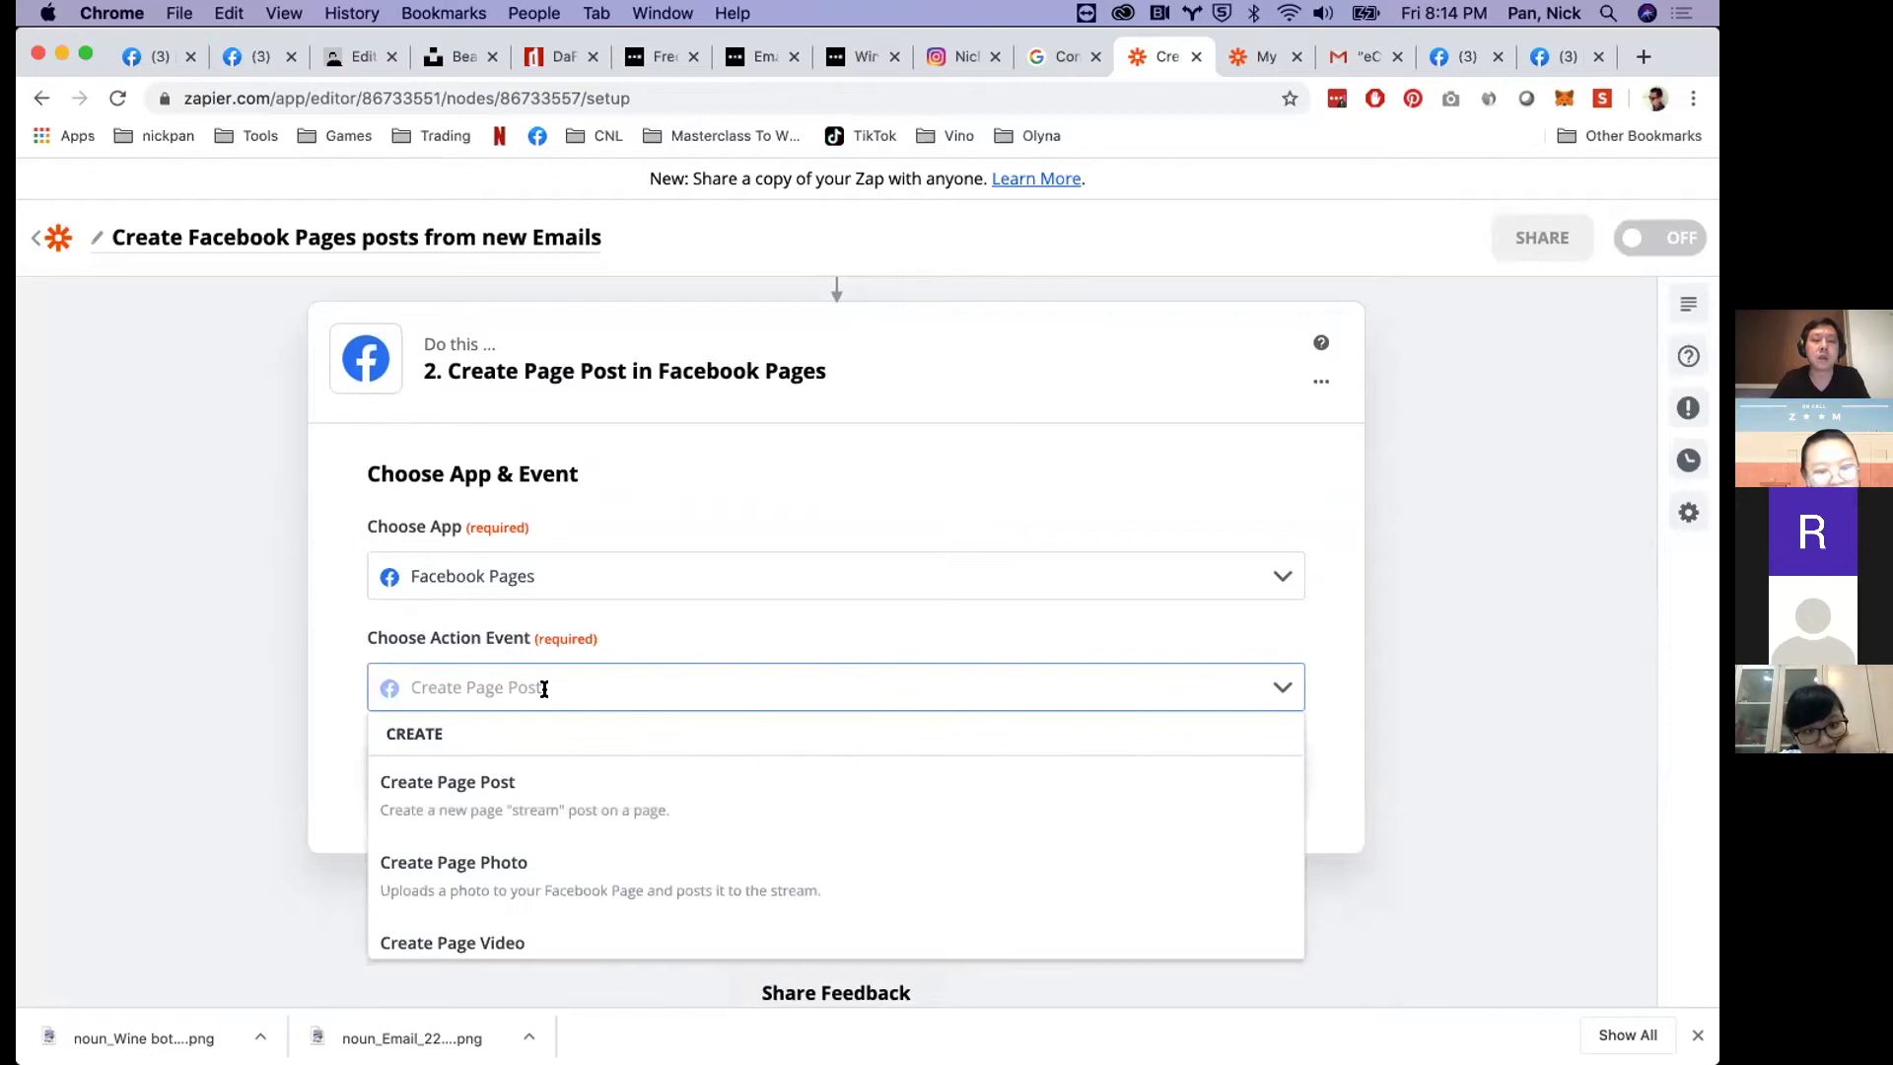
click(547, 795)
click(657, 765)
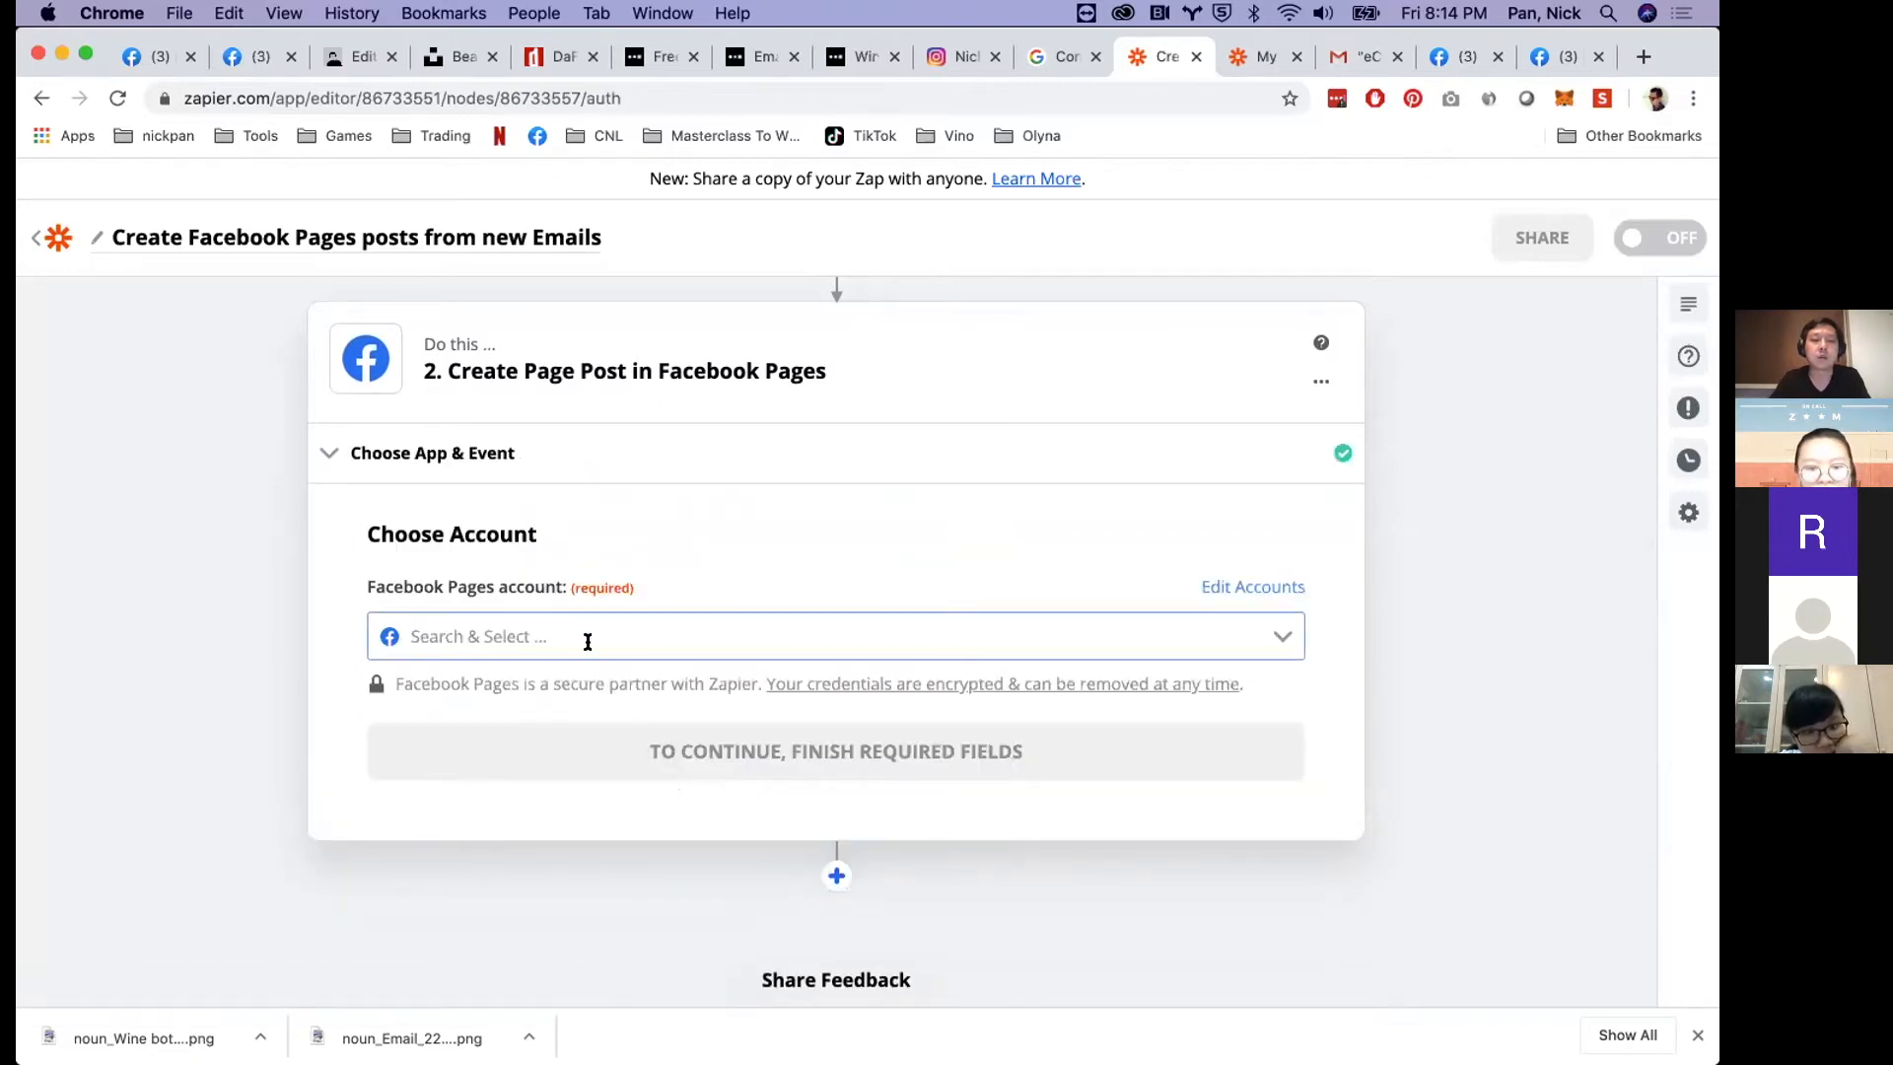
- Choose the existing connected Facebook Pages account for the action and continue to the page post settings
click(587, 642)
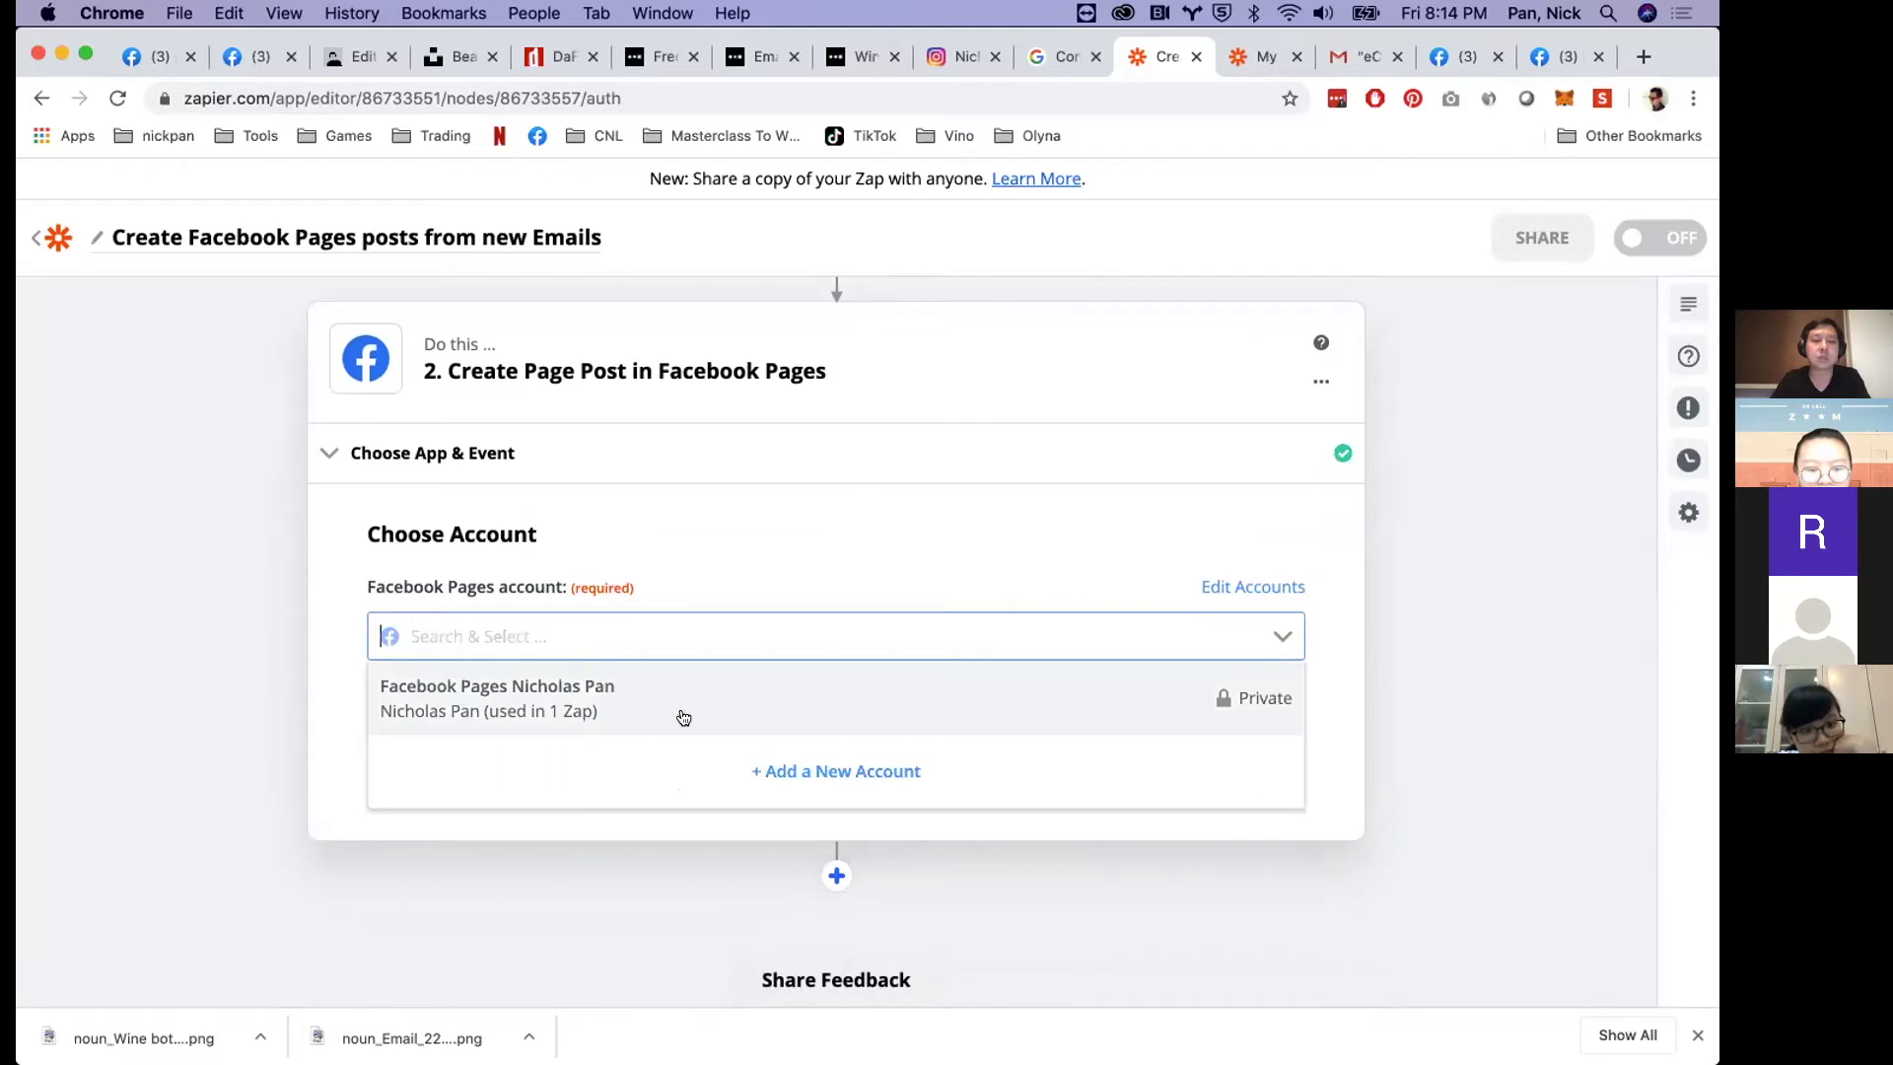
click(604, 677)
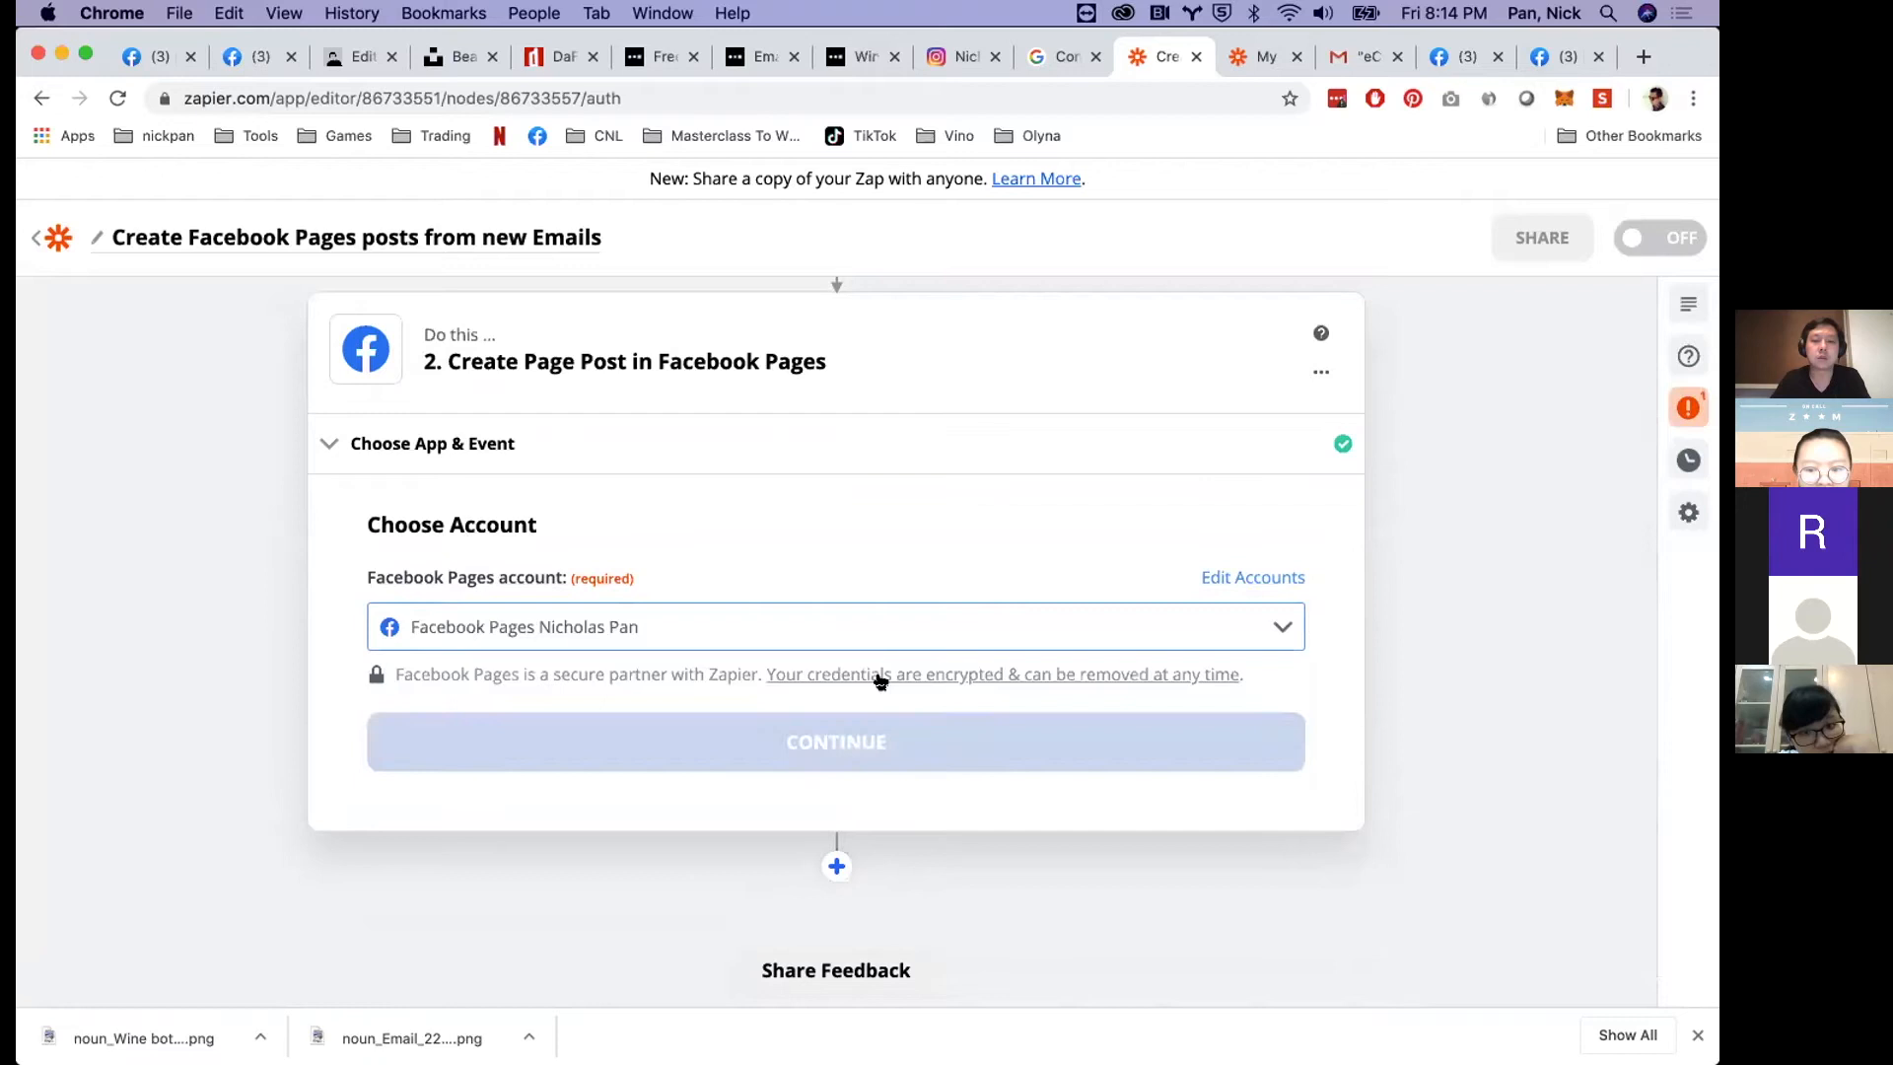
click(932, 735)
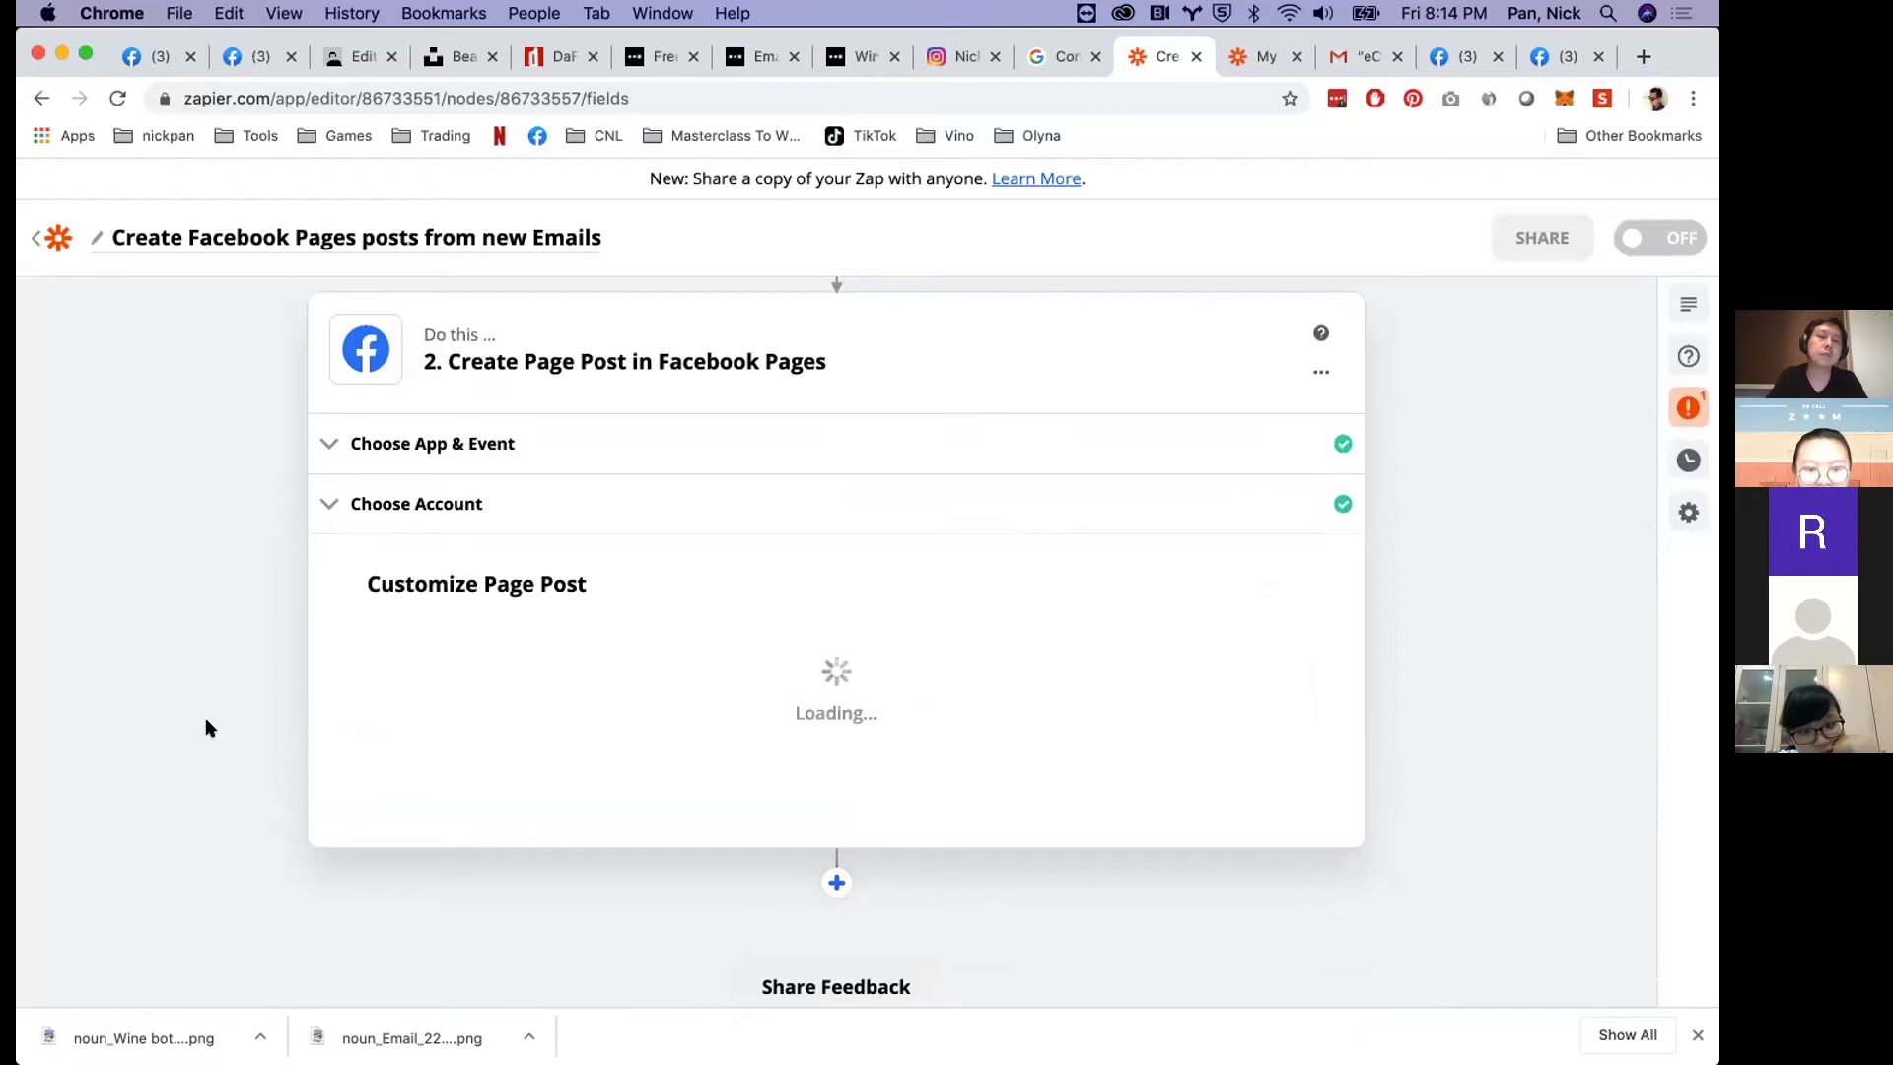
- Set the page for the post to Singapore Wine Mailing Lists
scroll(170, 730, down, 3)
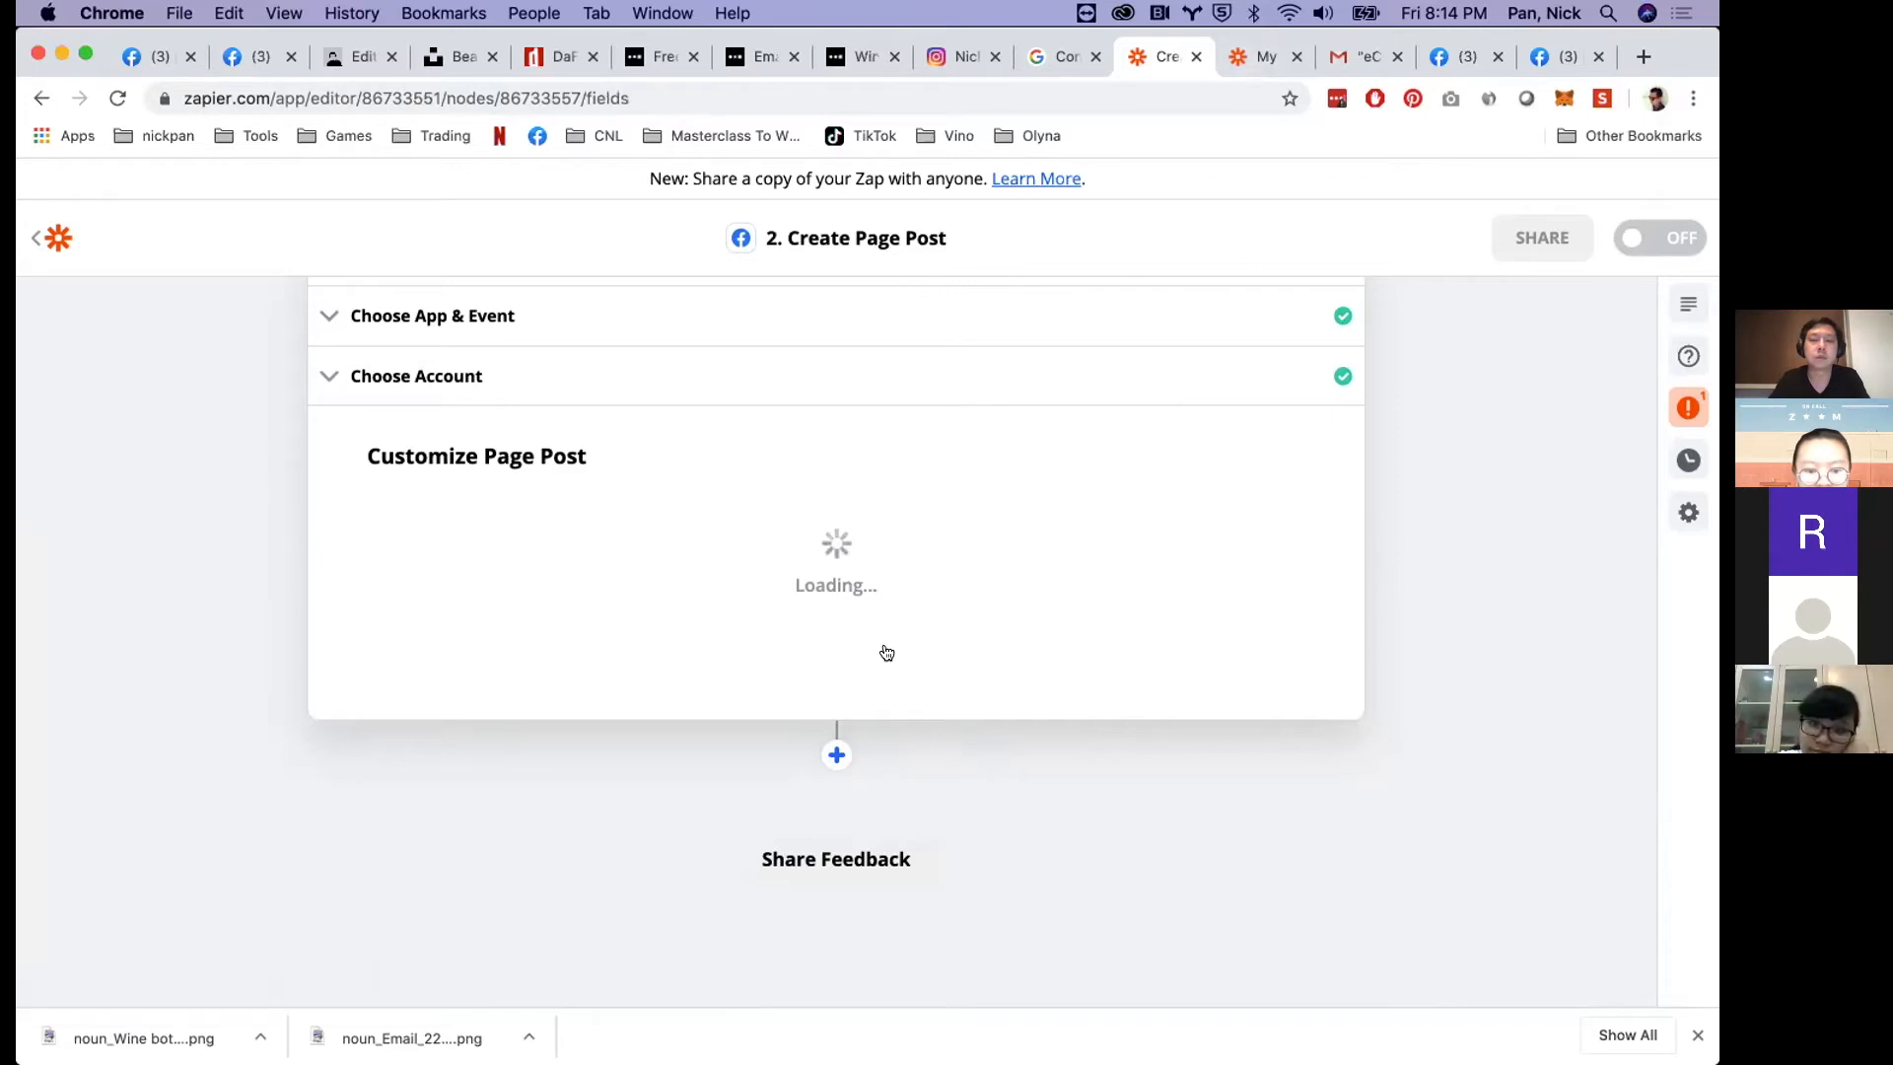
scroll(775, 626, down, 2)
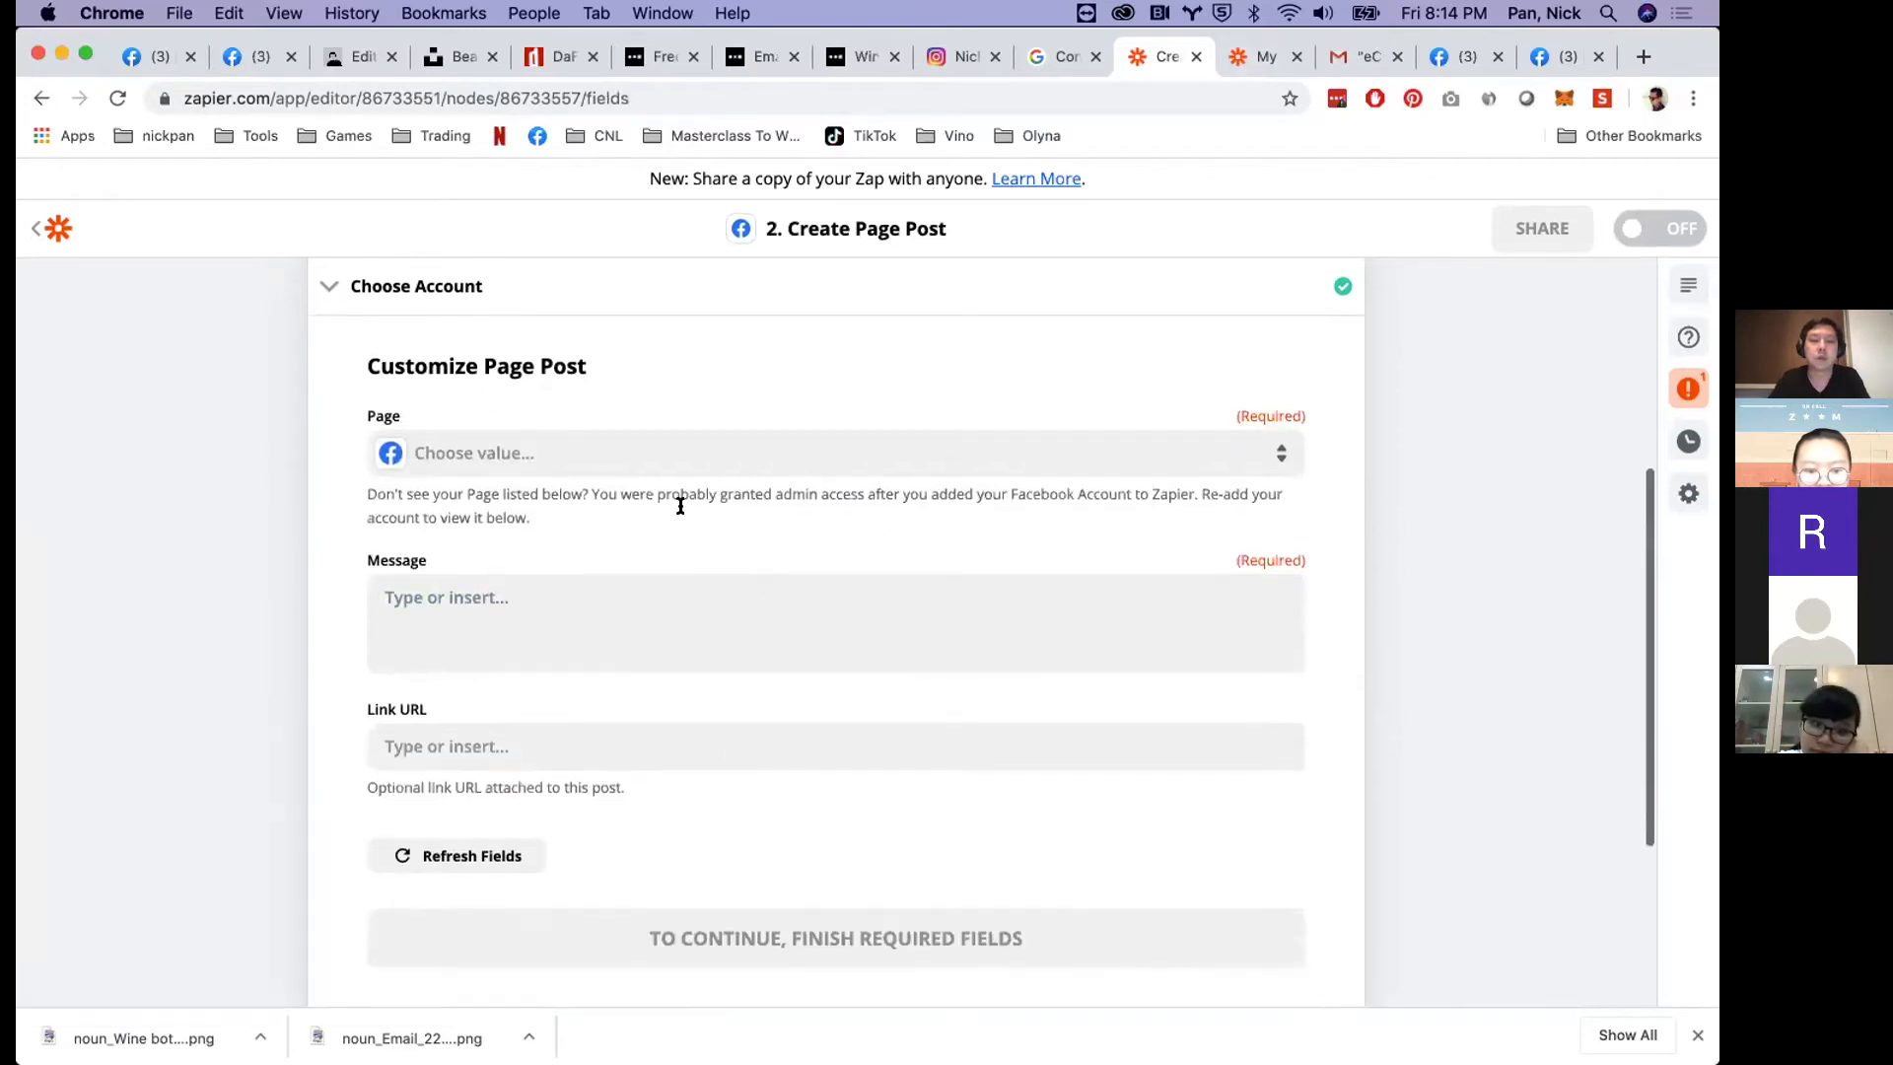
click(642, 449)
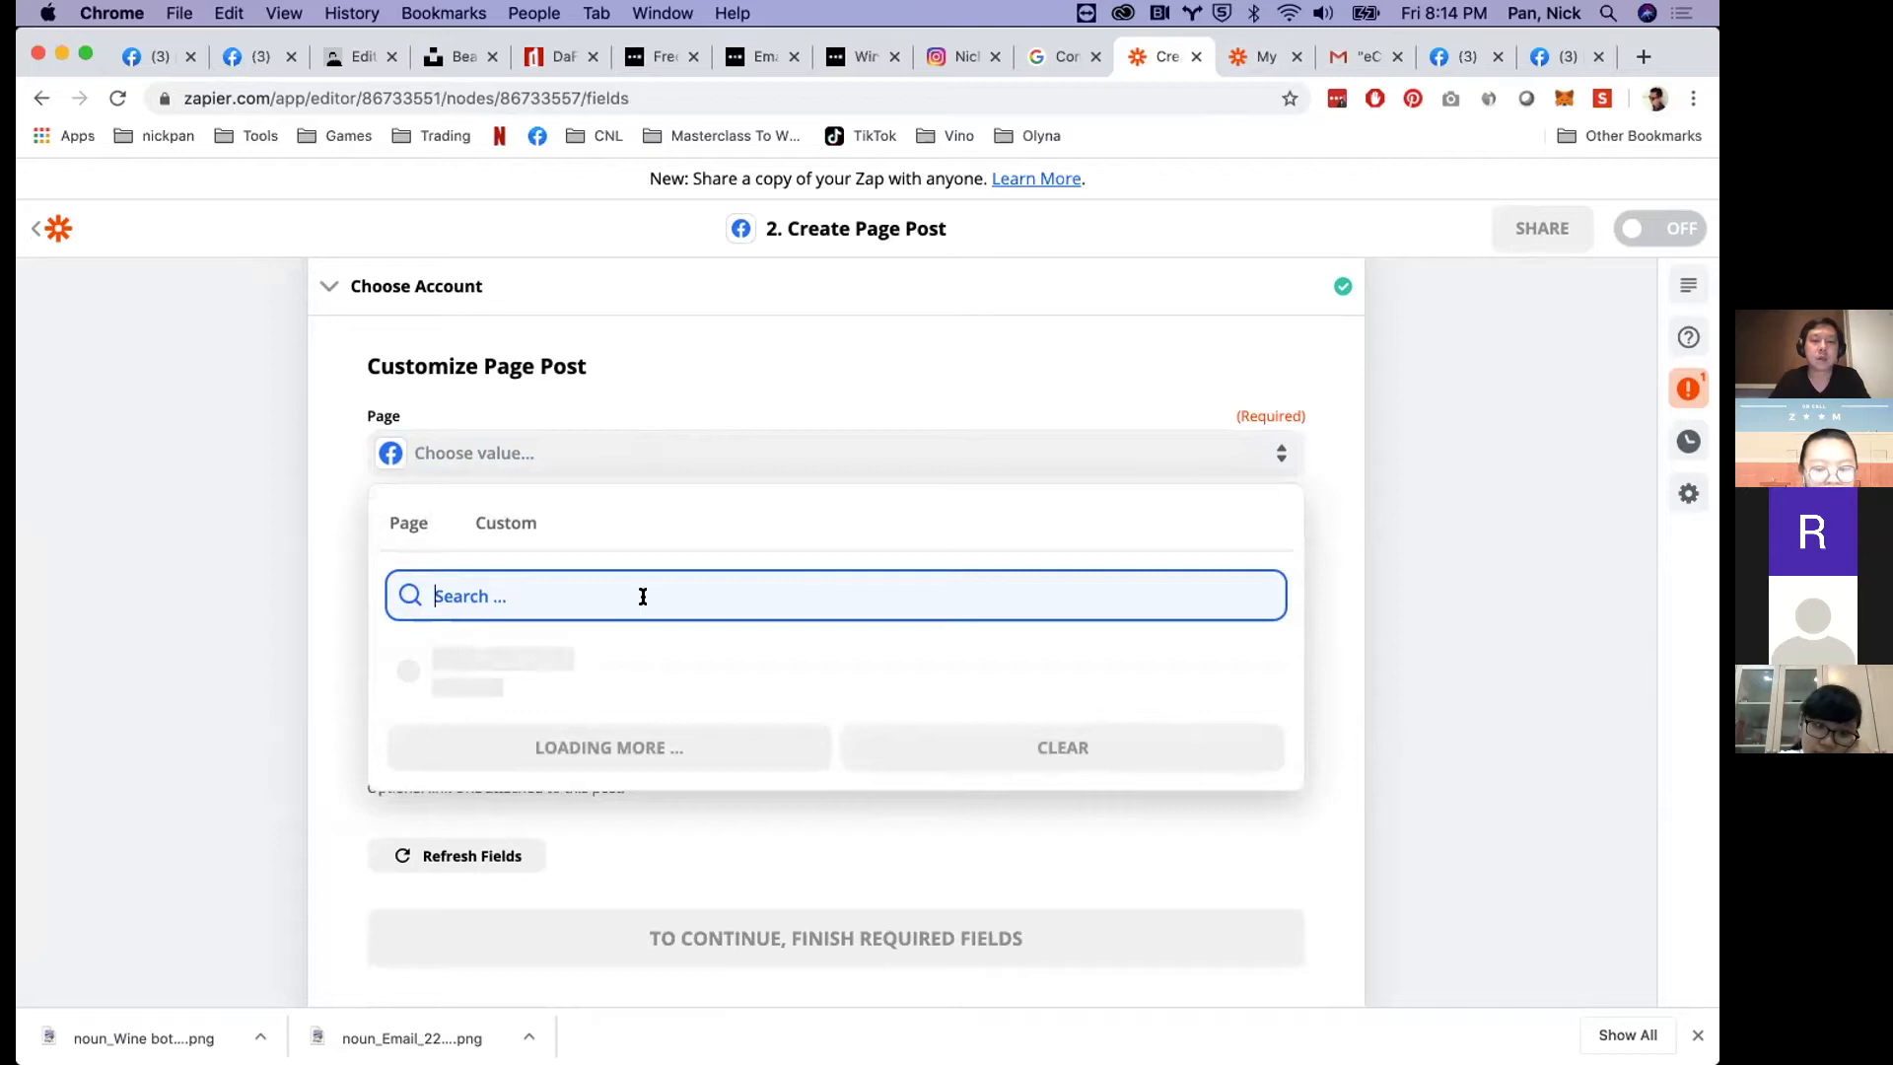
click(592, 655)
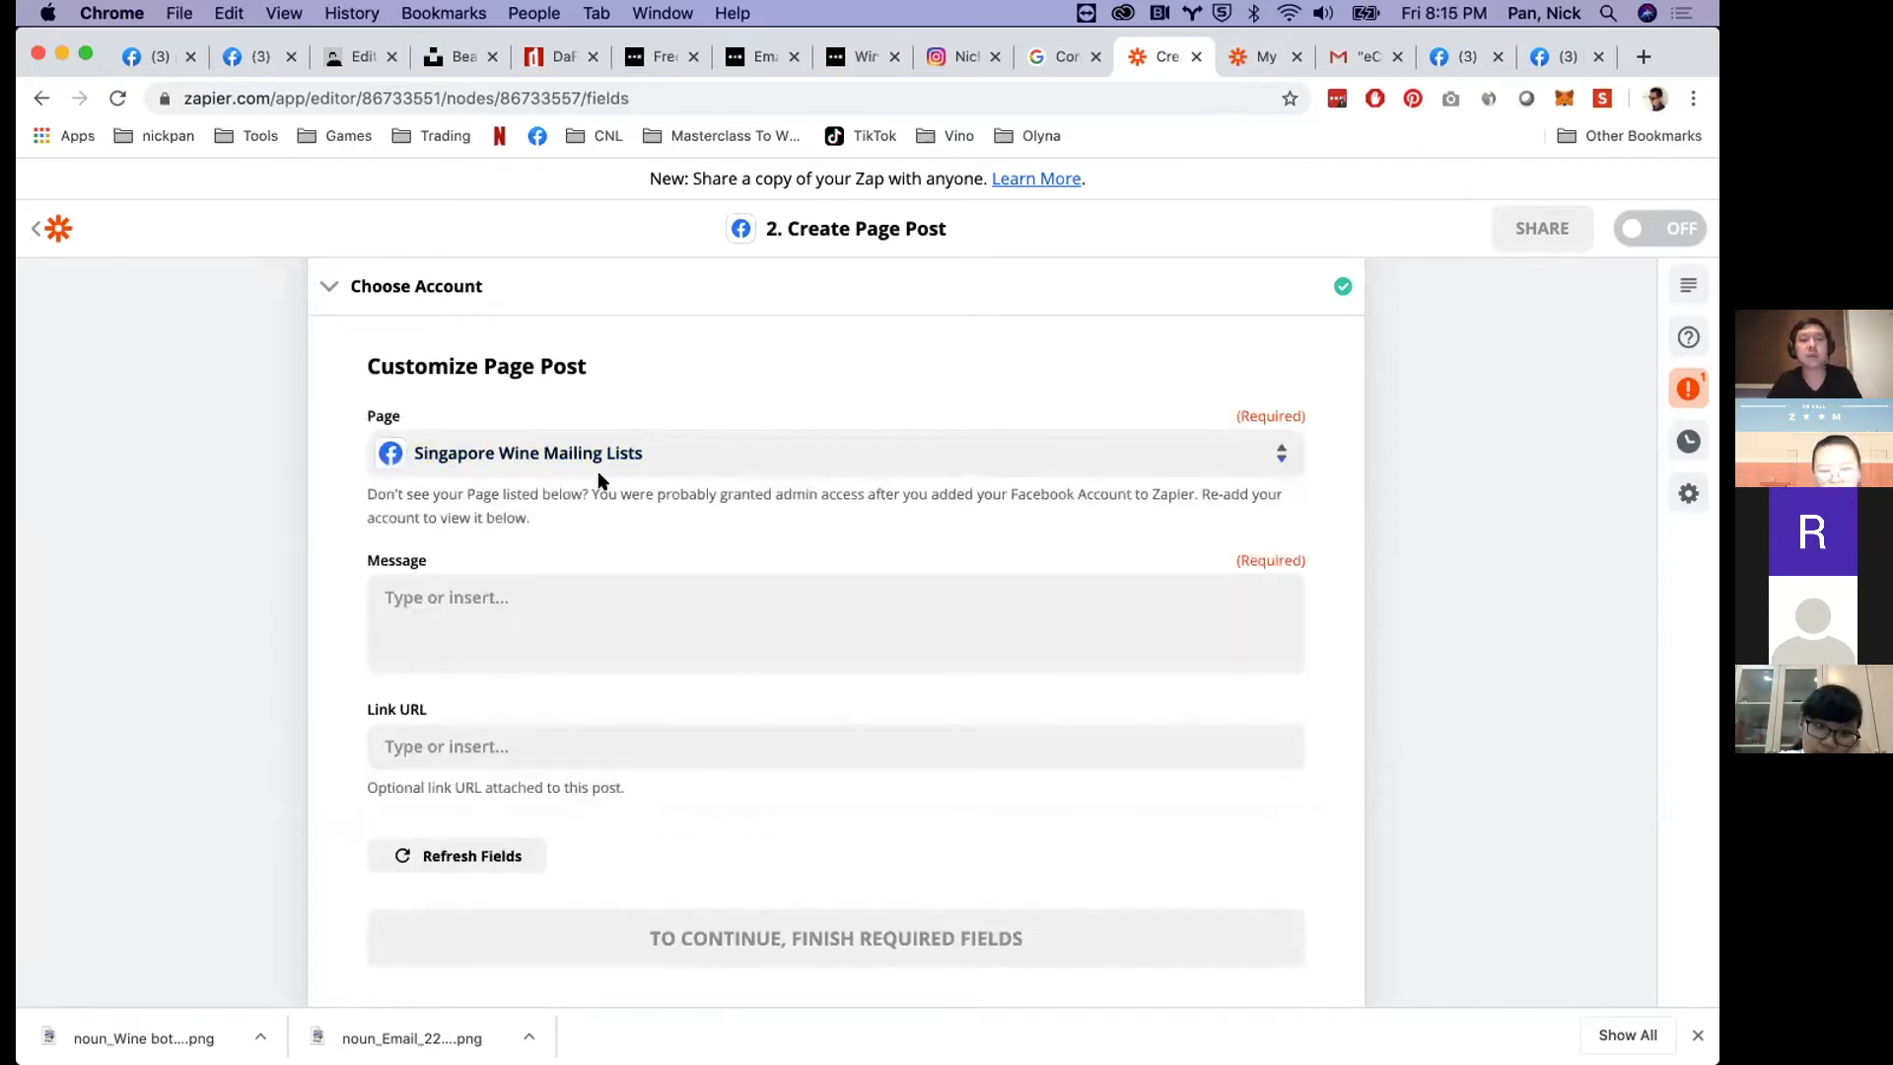
- Insert the Gmail email's Subject into the post's Message, followed by a line break
scroll(655, 553, down, 1)
click(589, 549)
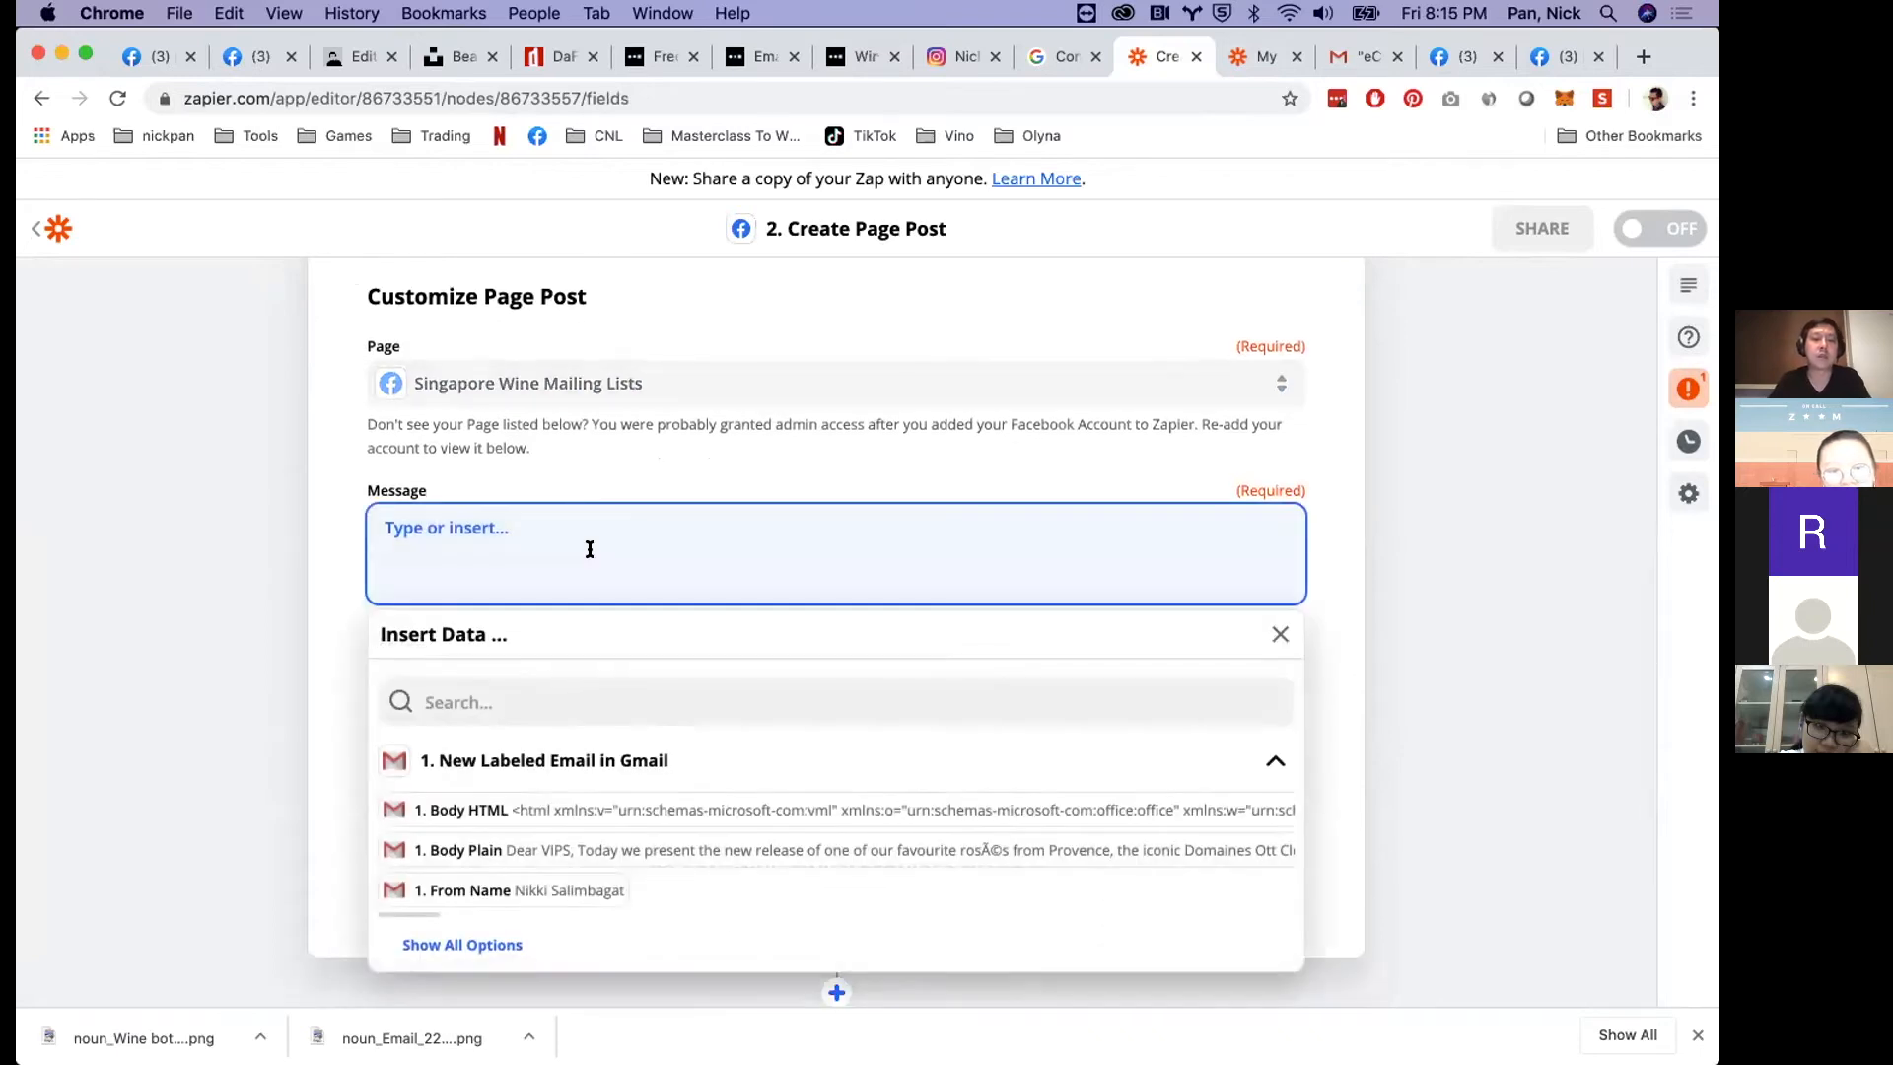
scroll(698, 774, down, 2)
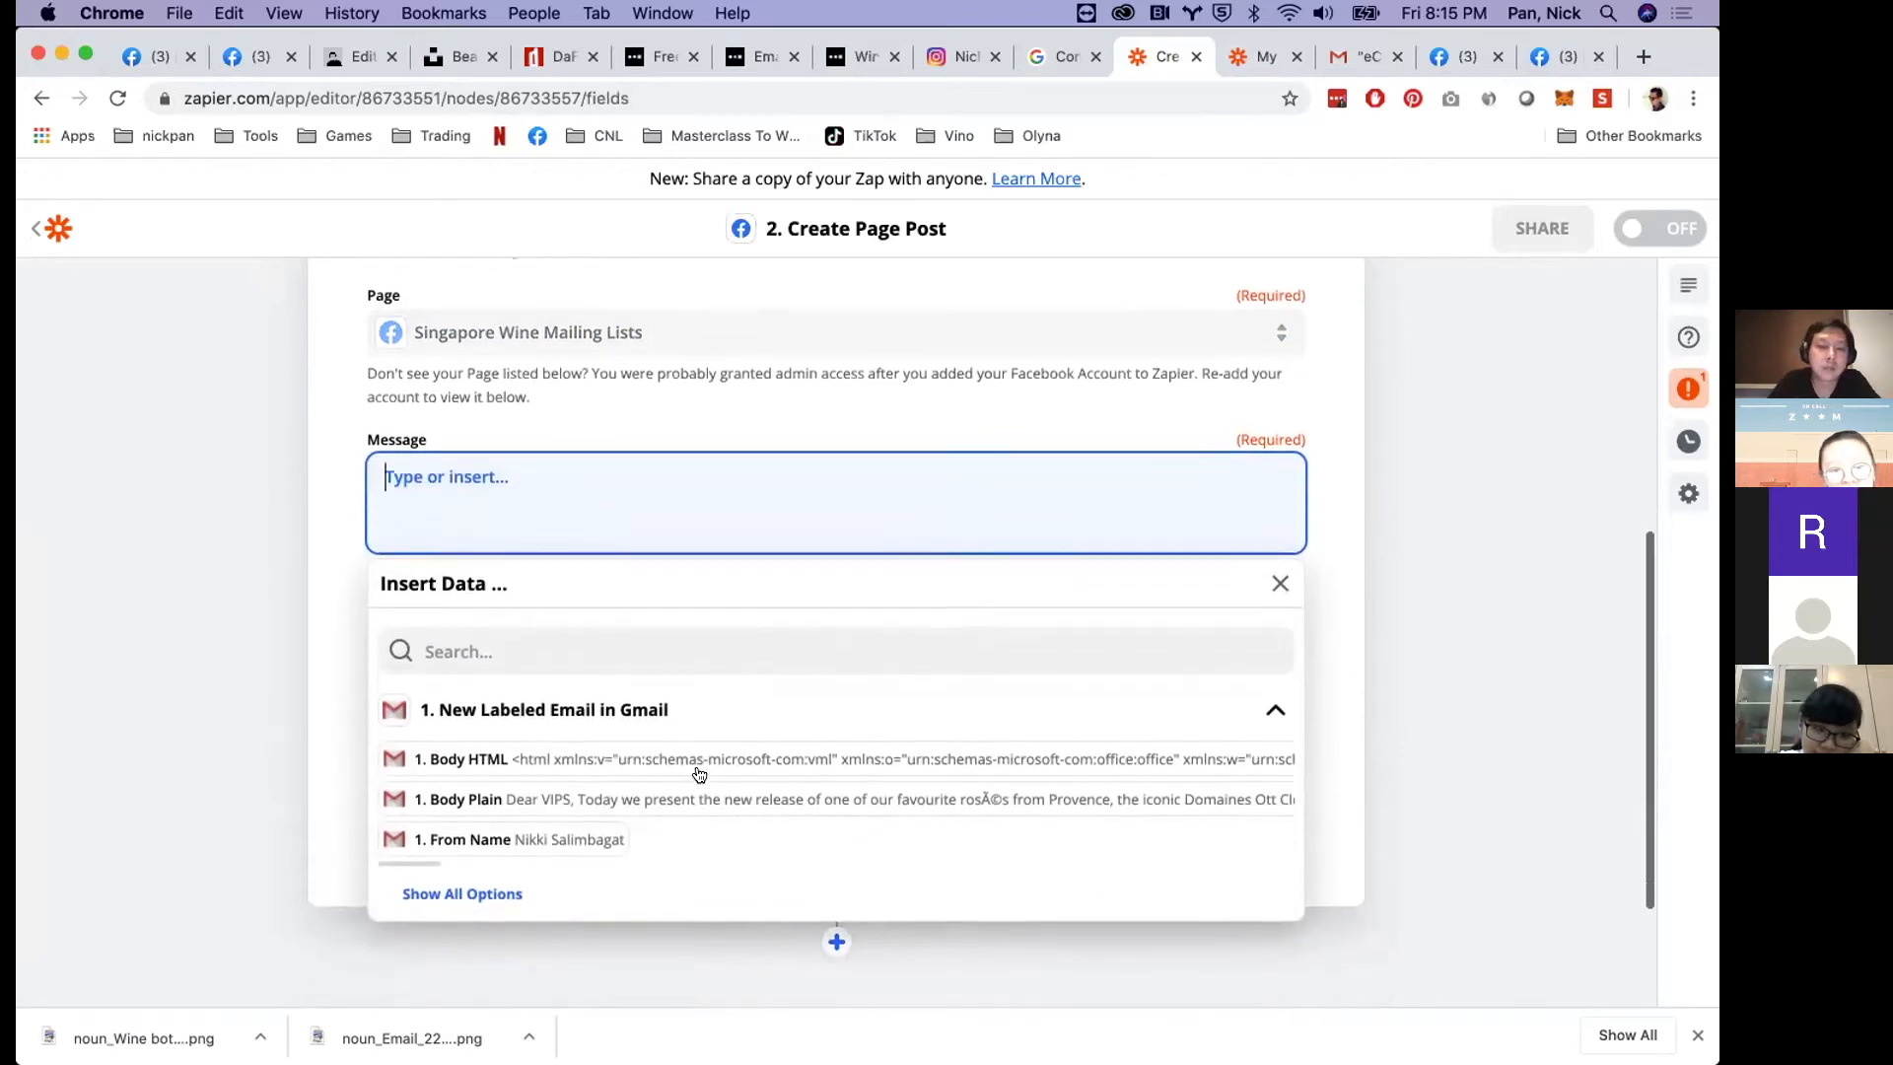
click(506, 864)
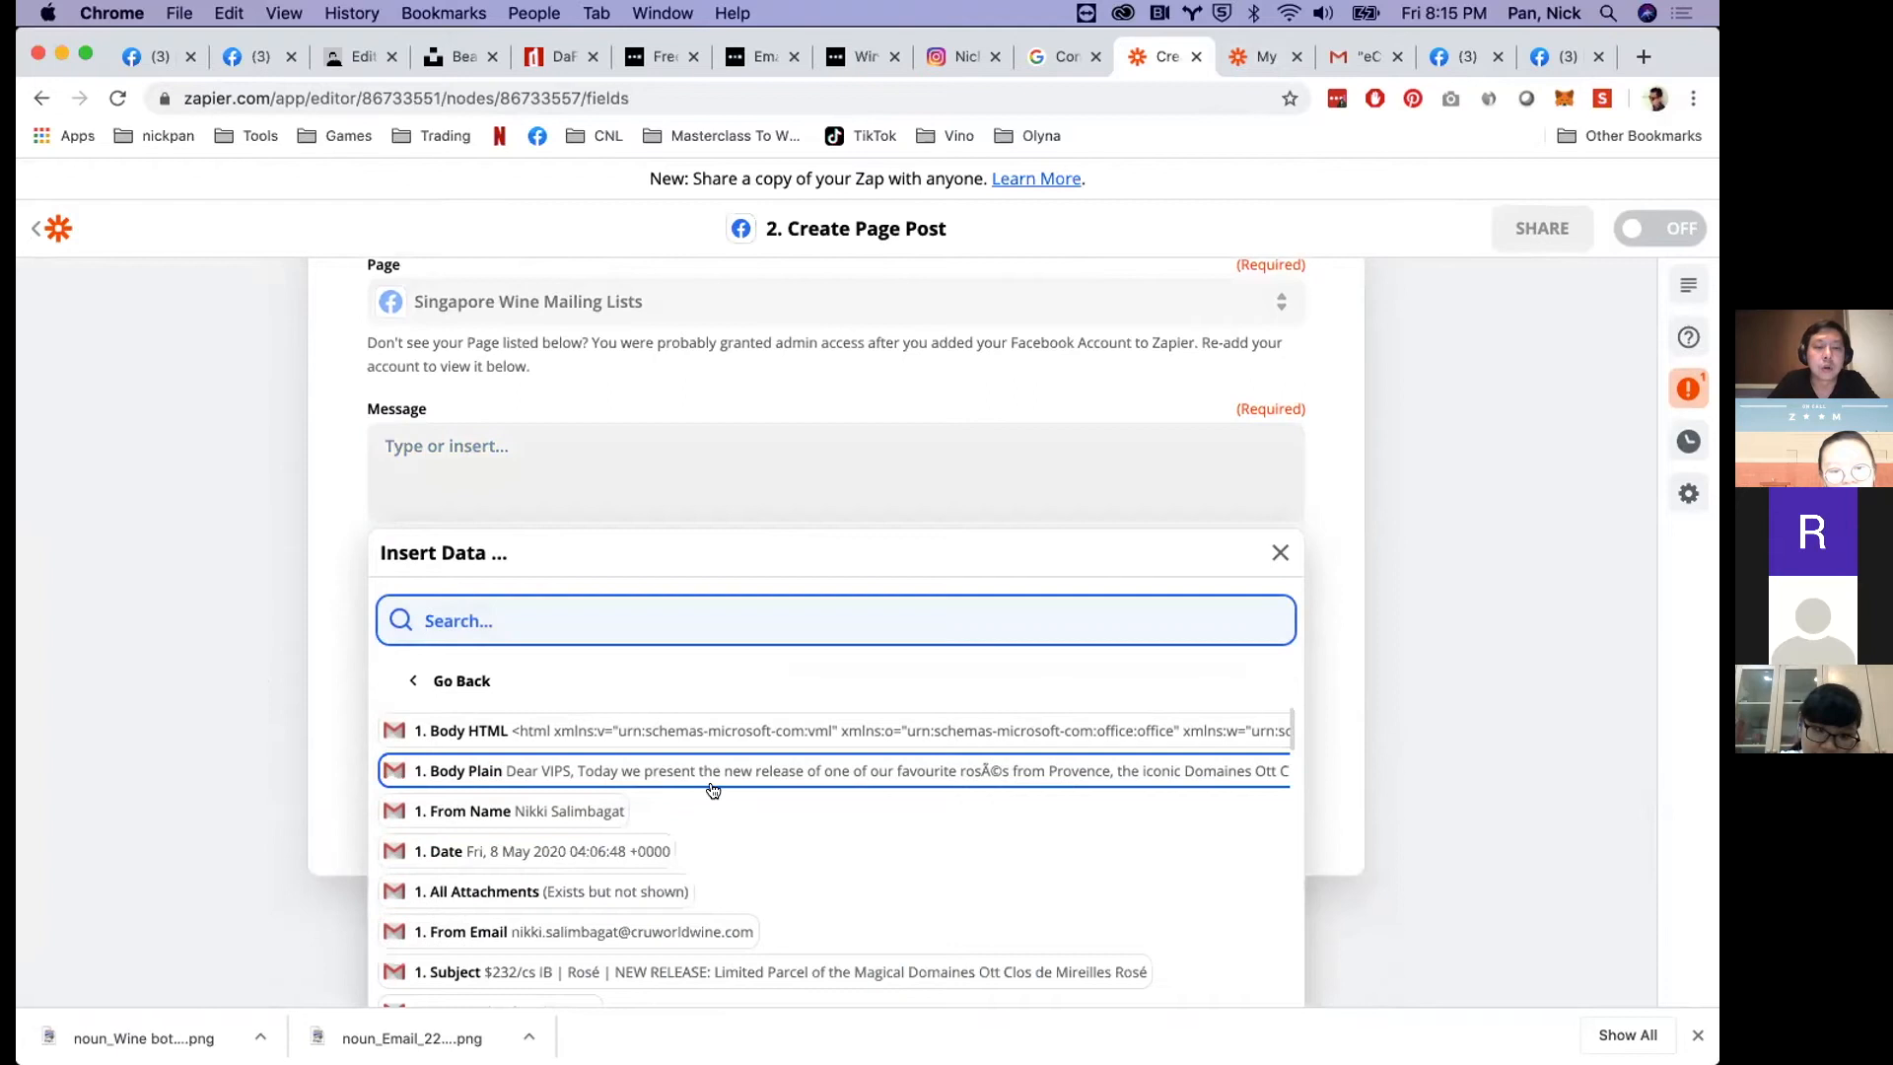
scroll(711, 788, down, 3)
scroll(713, 791, down, 1)
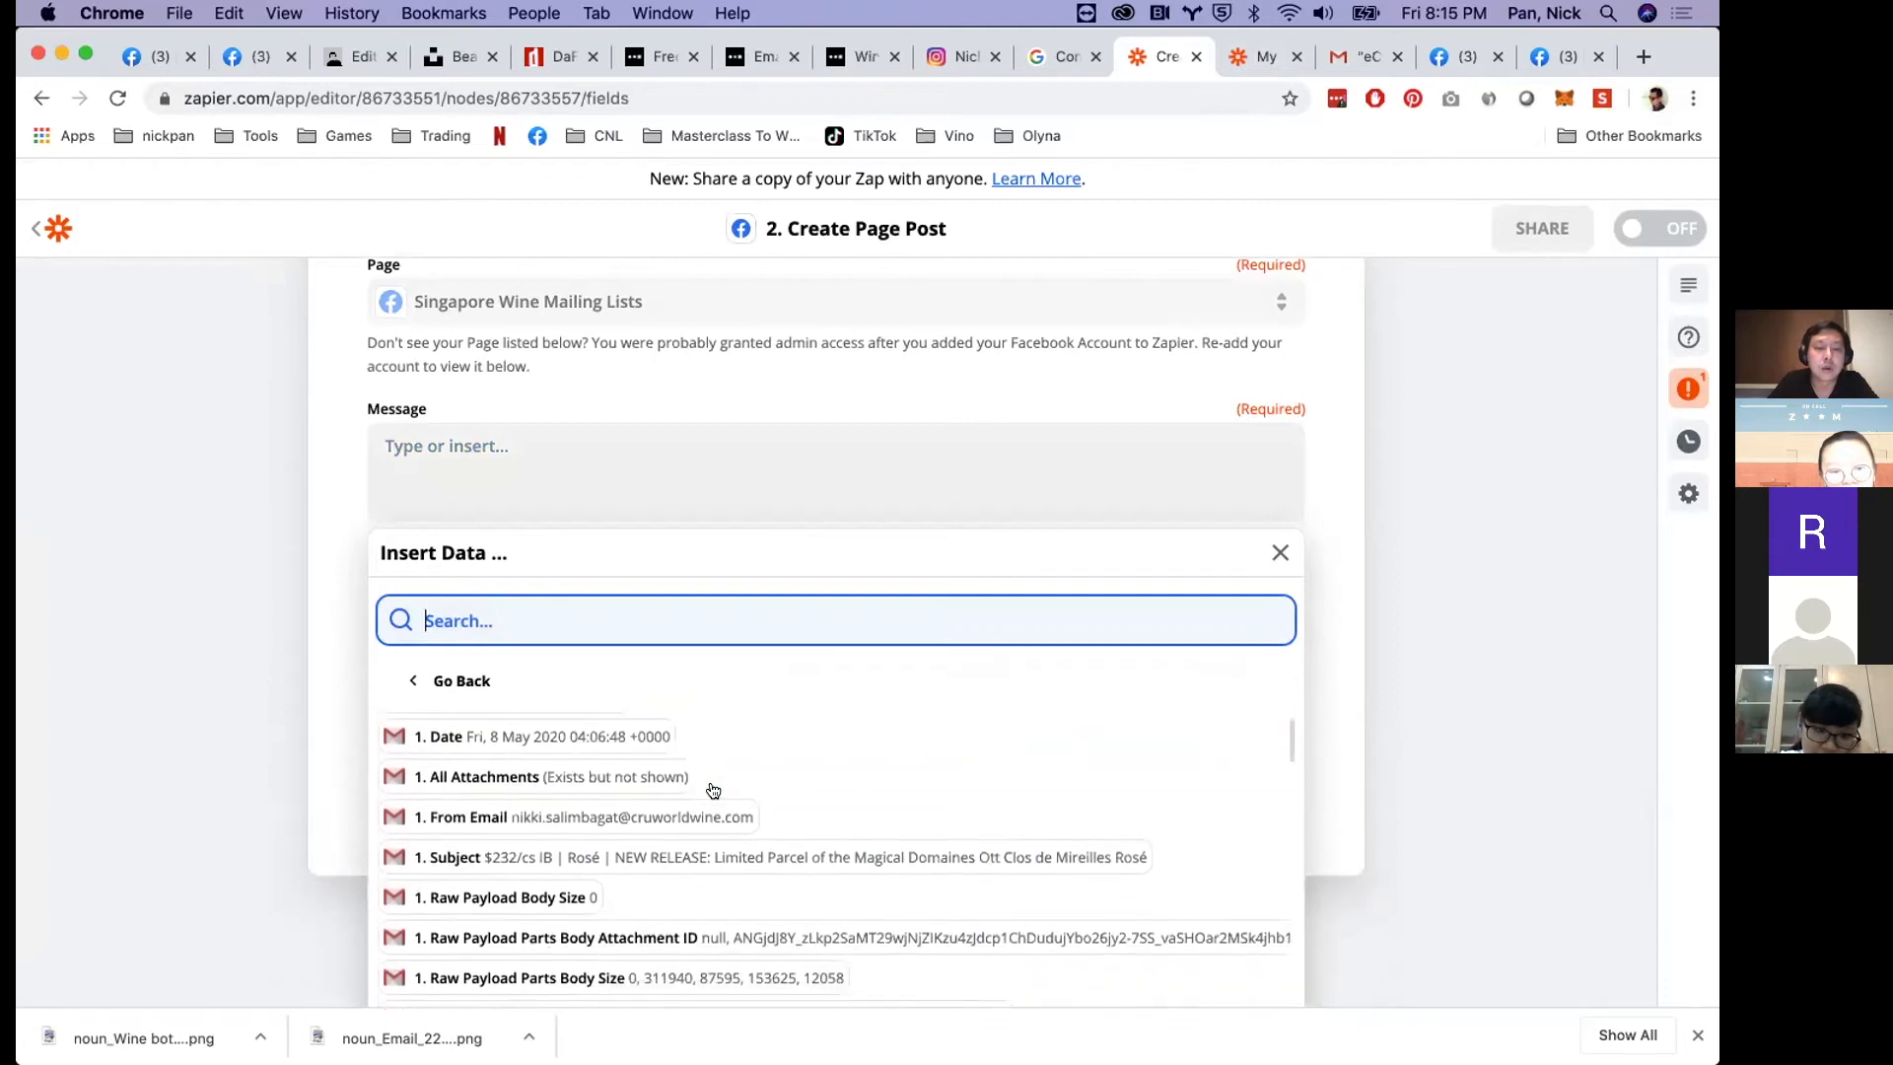
click(666, 854)
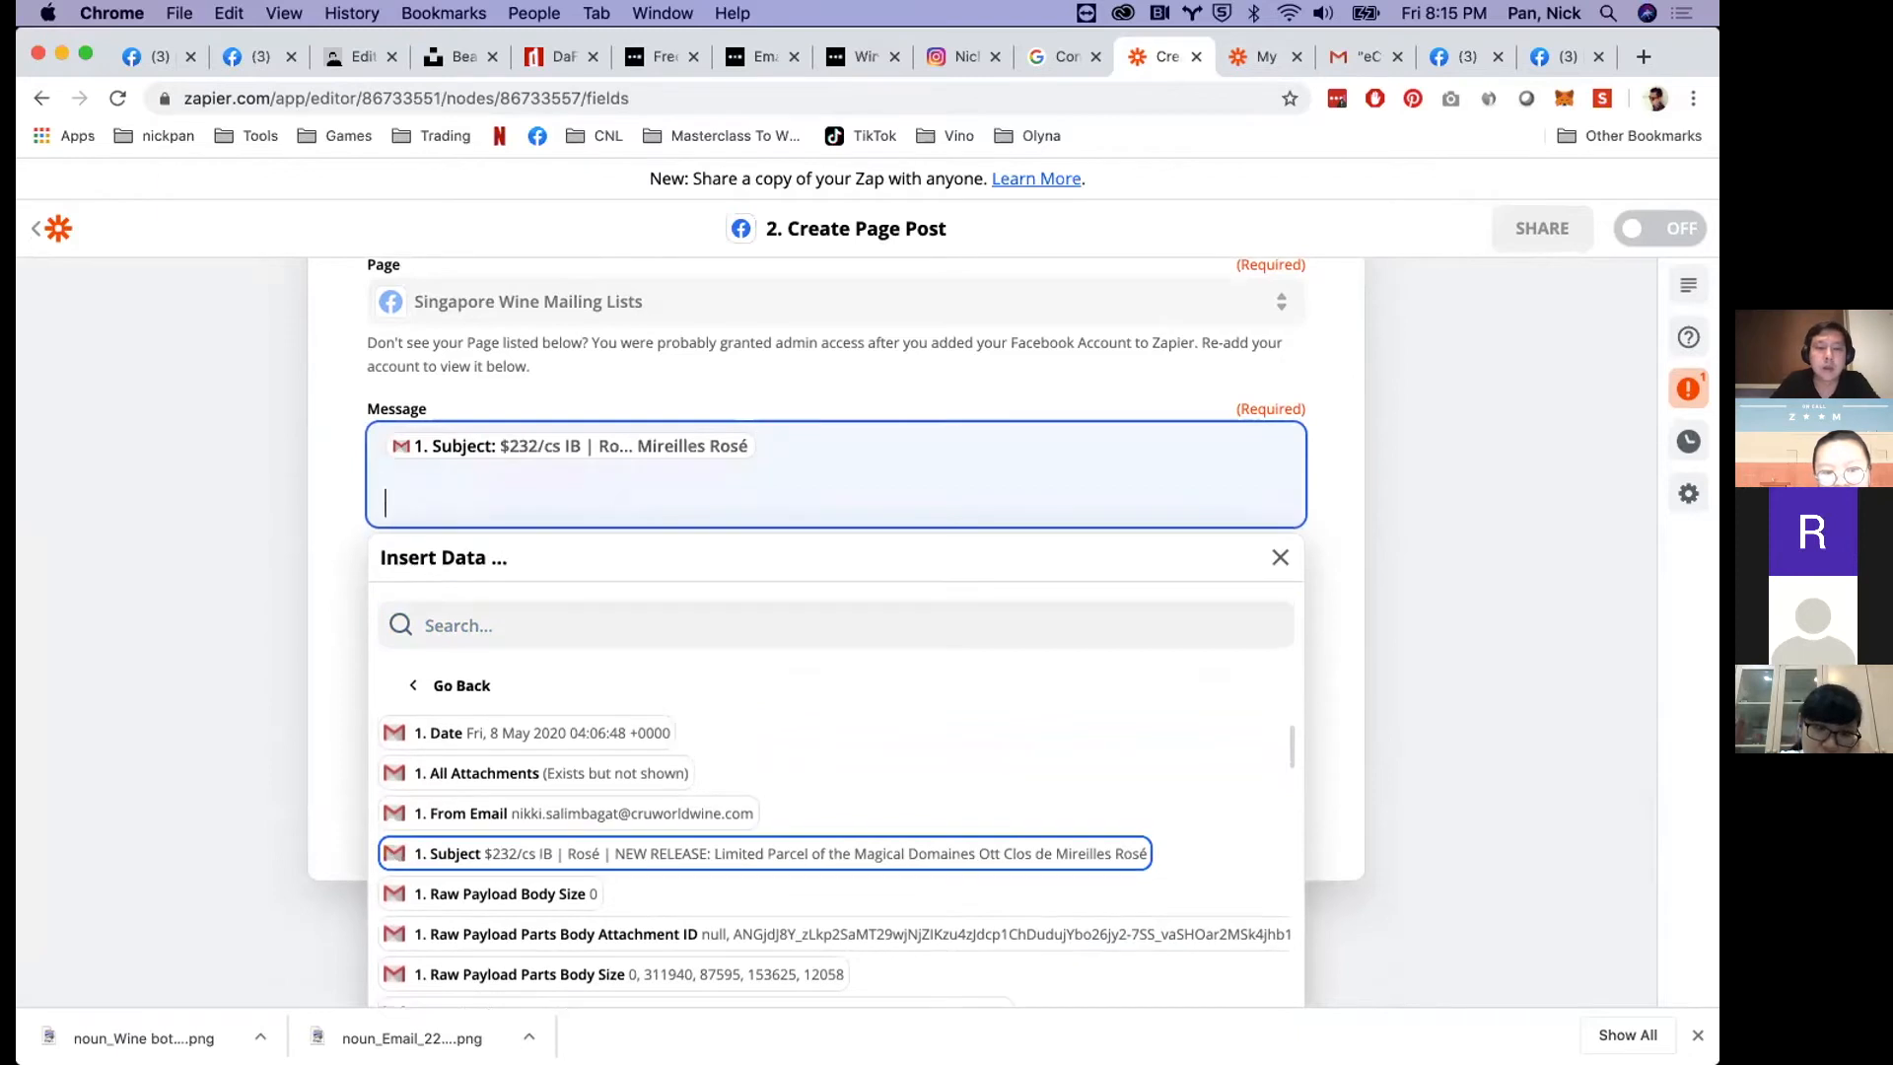
- Add the email's Body Plain below the subject in the Message and continue to the test post preview
scroll(767, 828, down, 2)
scroll(767, 828, down, 10)
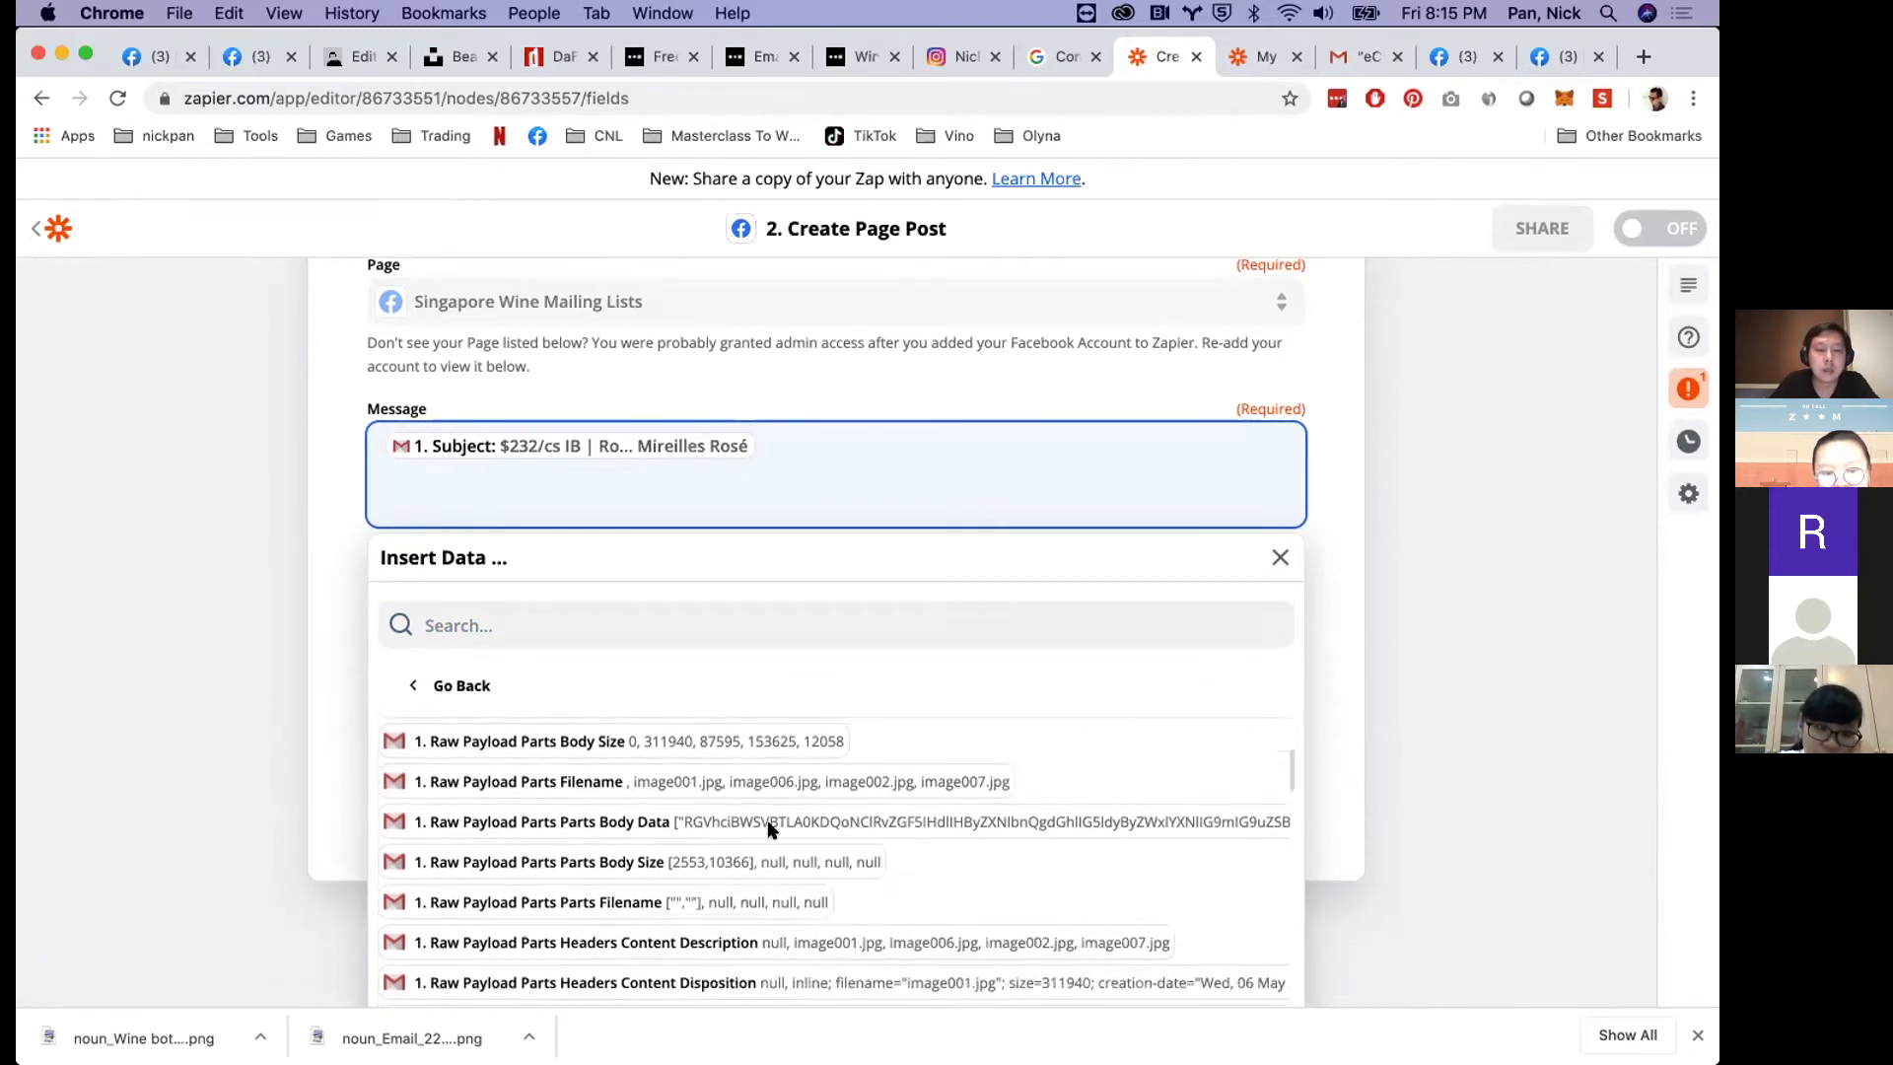
scroll(770, 832, up, 15)
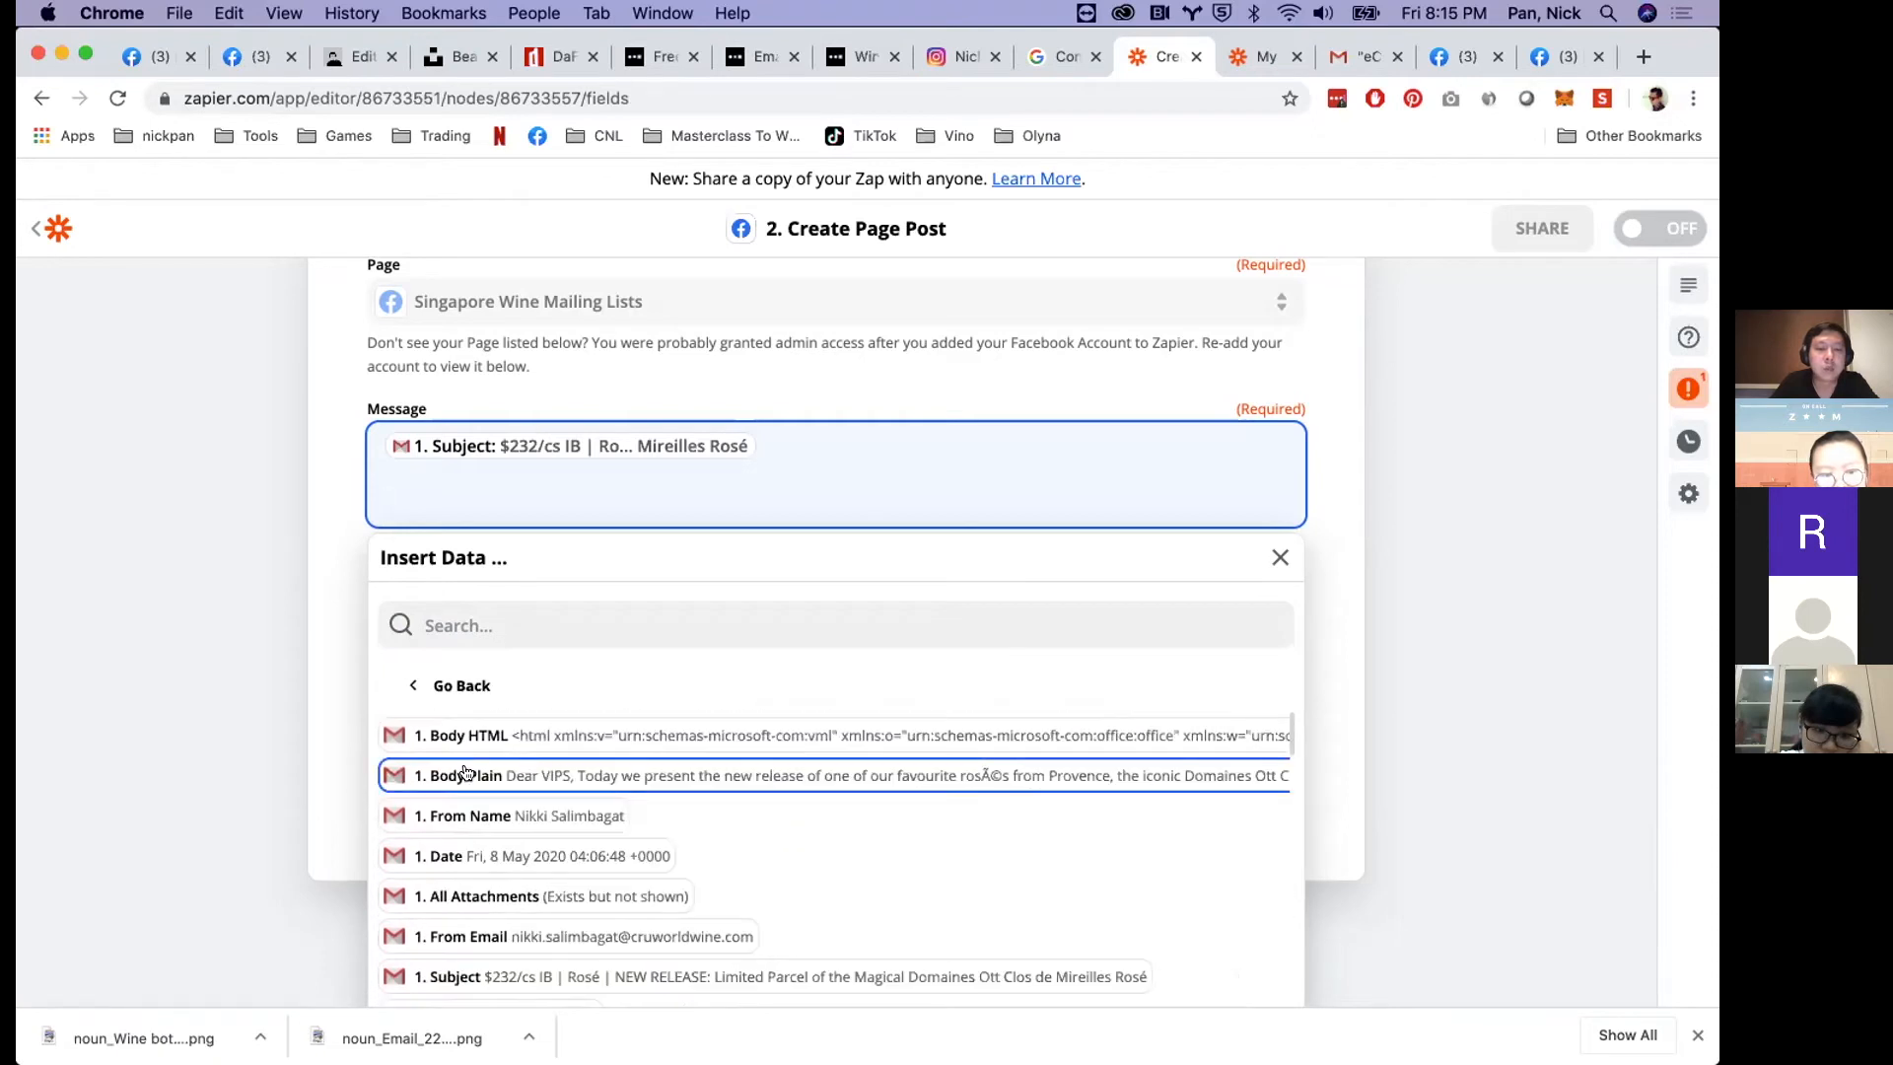
click(558, 778)
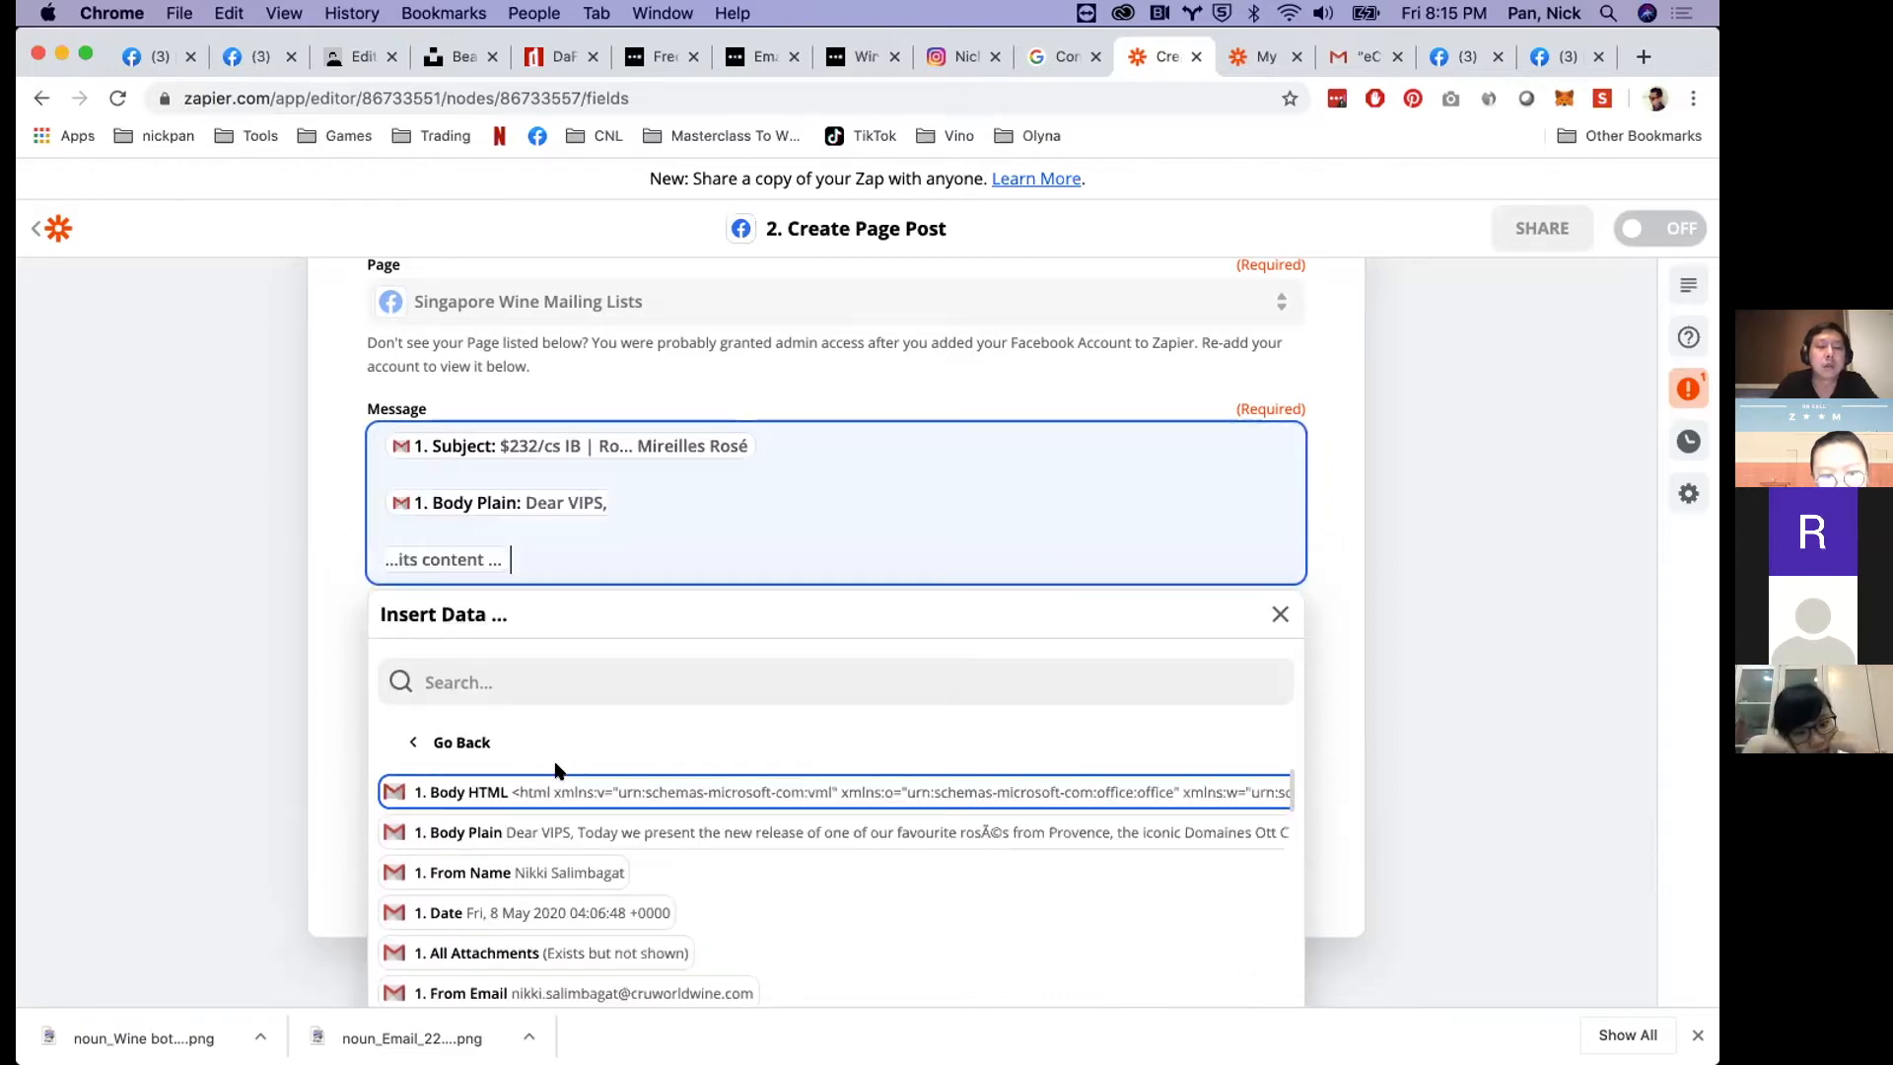
click(1381, 596)
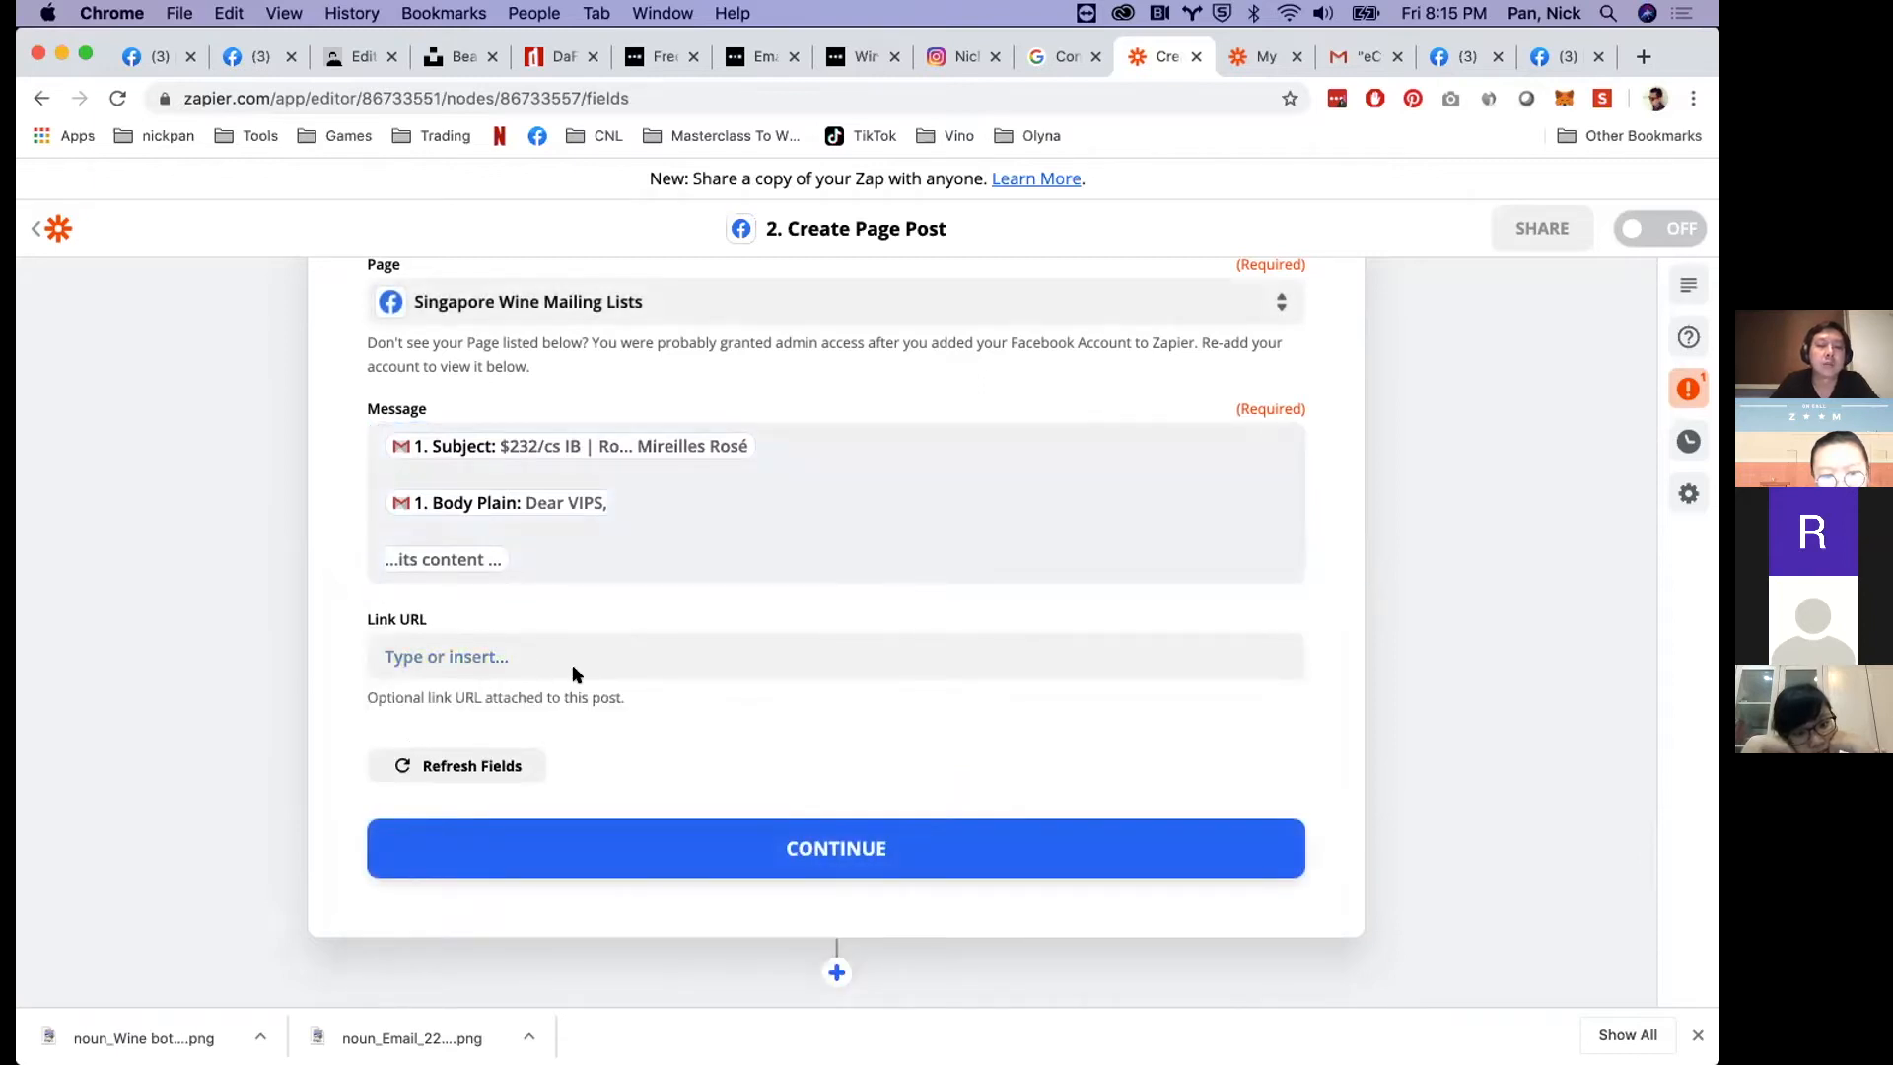
click(673, 833)
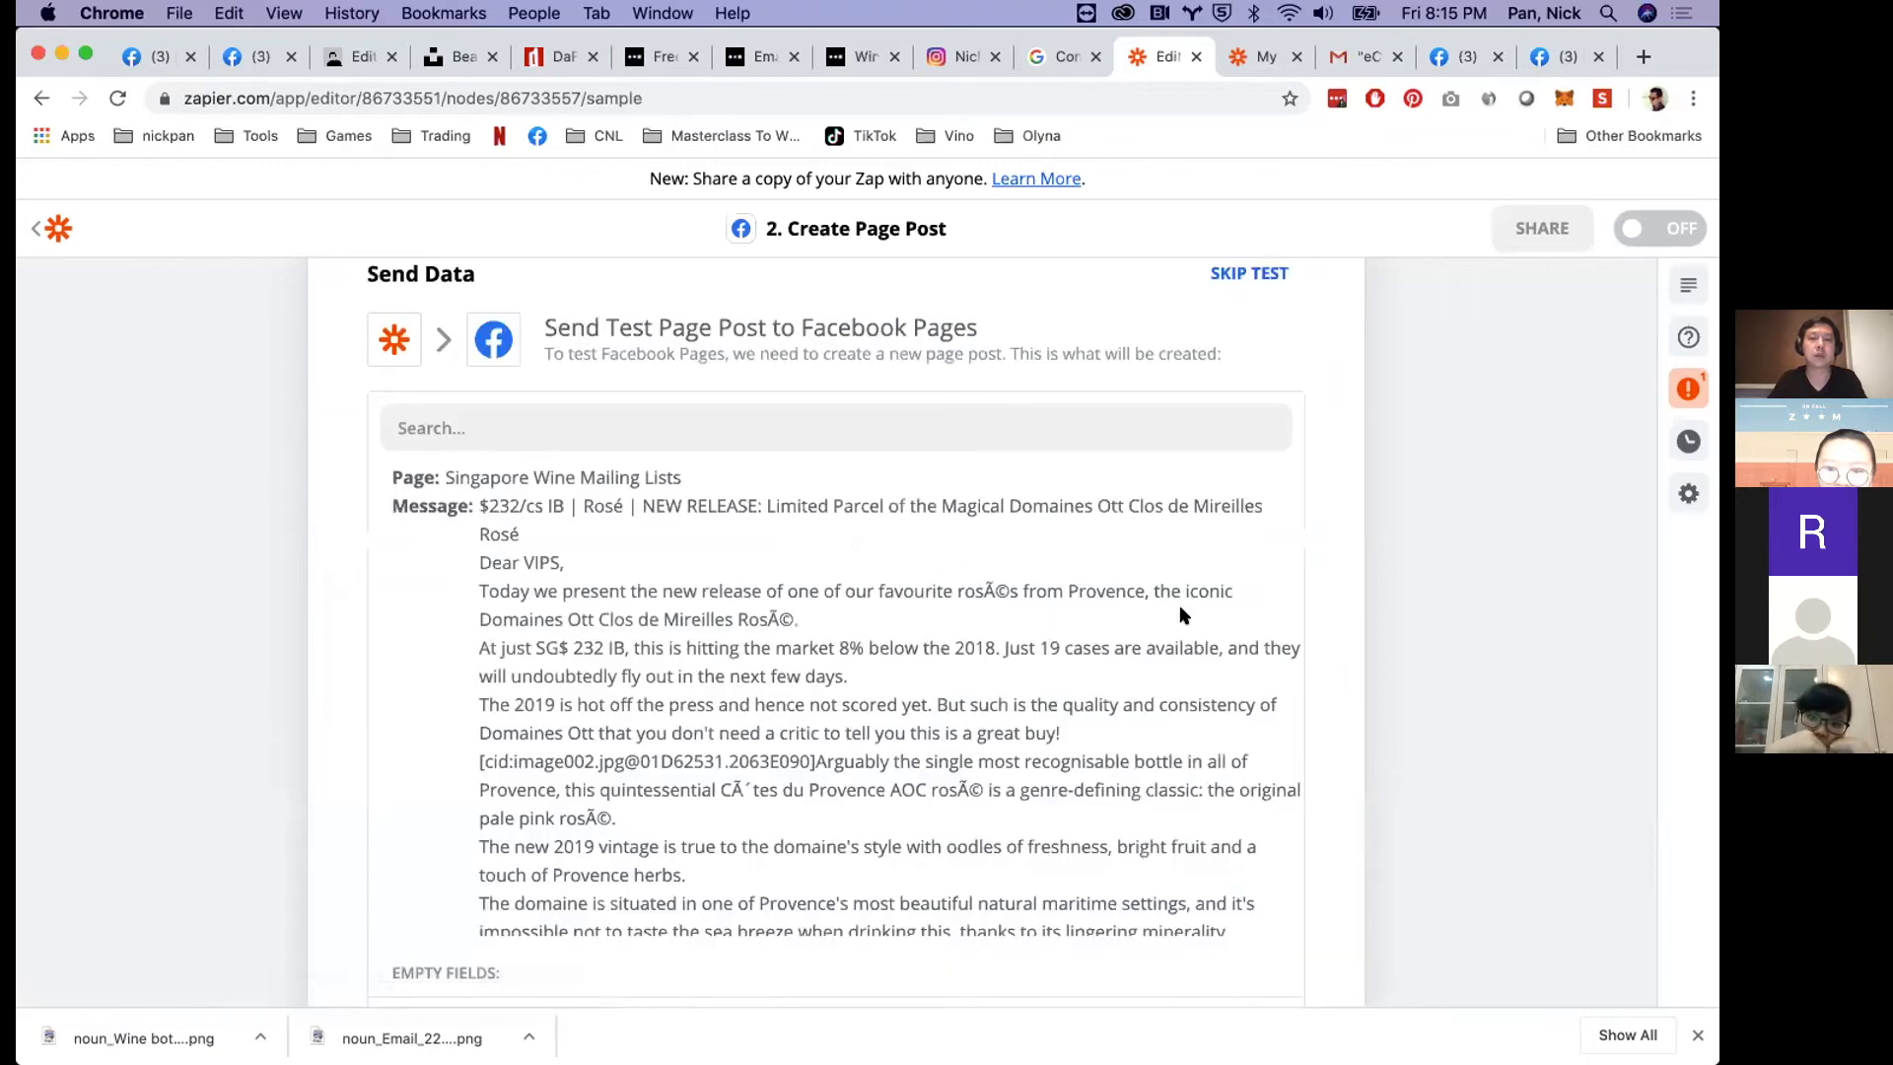
scroll(1232, 582, down, 4)
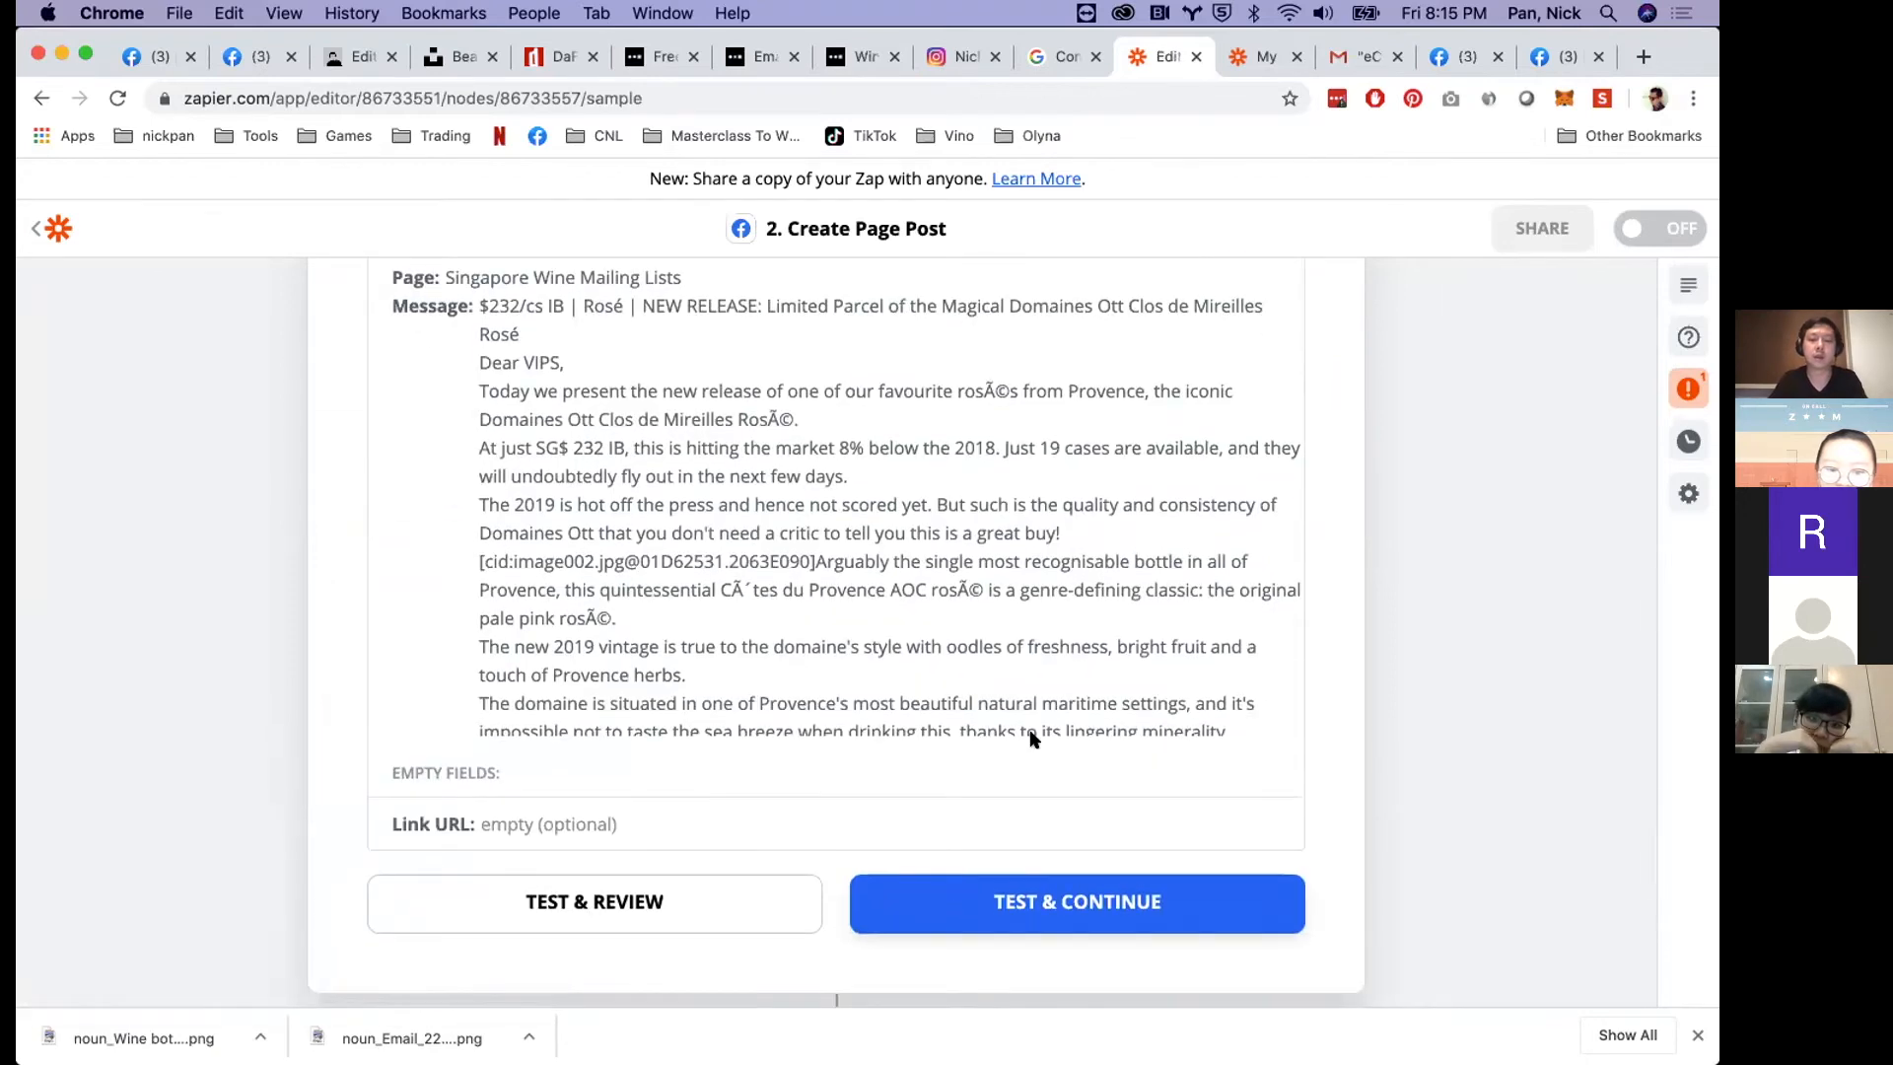
- Look at the Facebook Pages action of the existing Singapore Wine Mailing List Zap and close that Zap
click(1263, 56)
click(1129, 590)
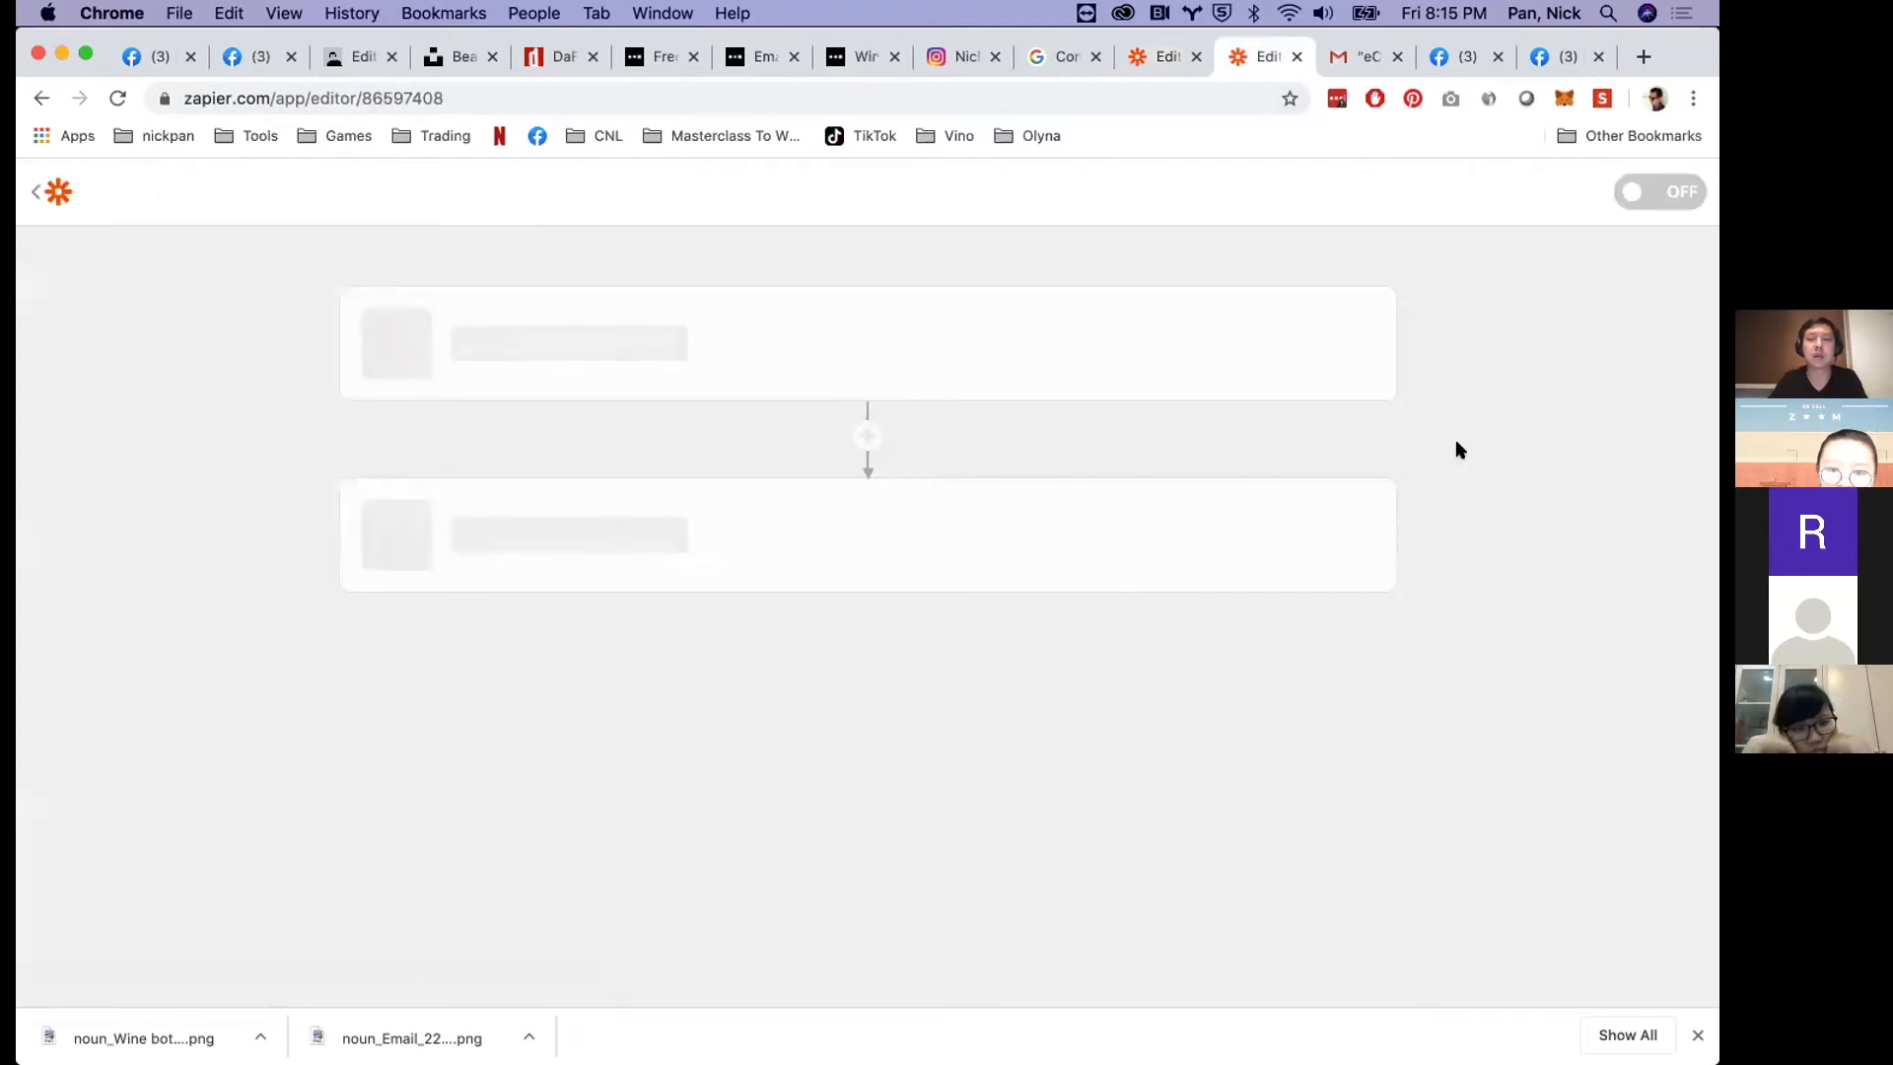
click(1160, 59)
click(1225, 59)
click(938, 549)
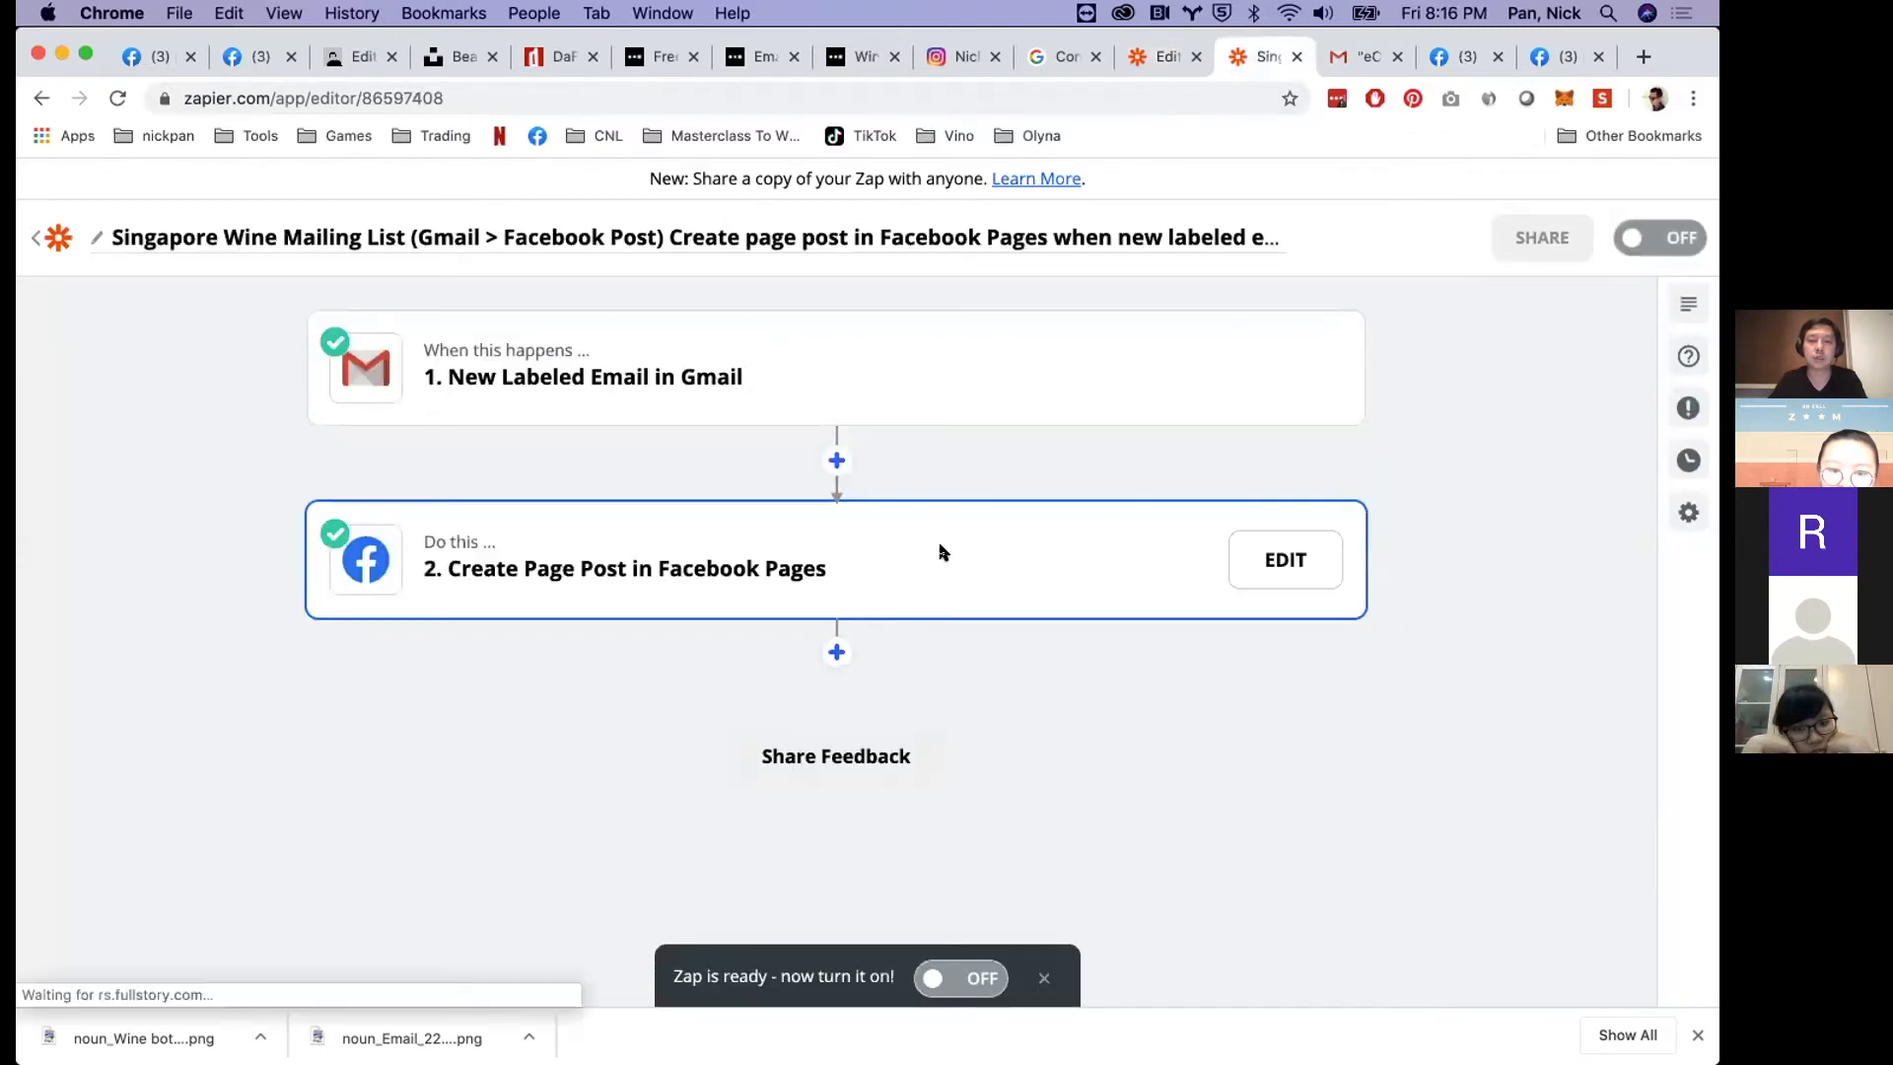
scroll(1555, 410, up, 2)
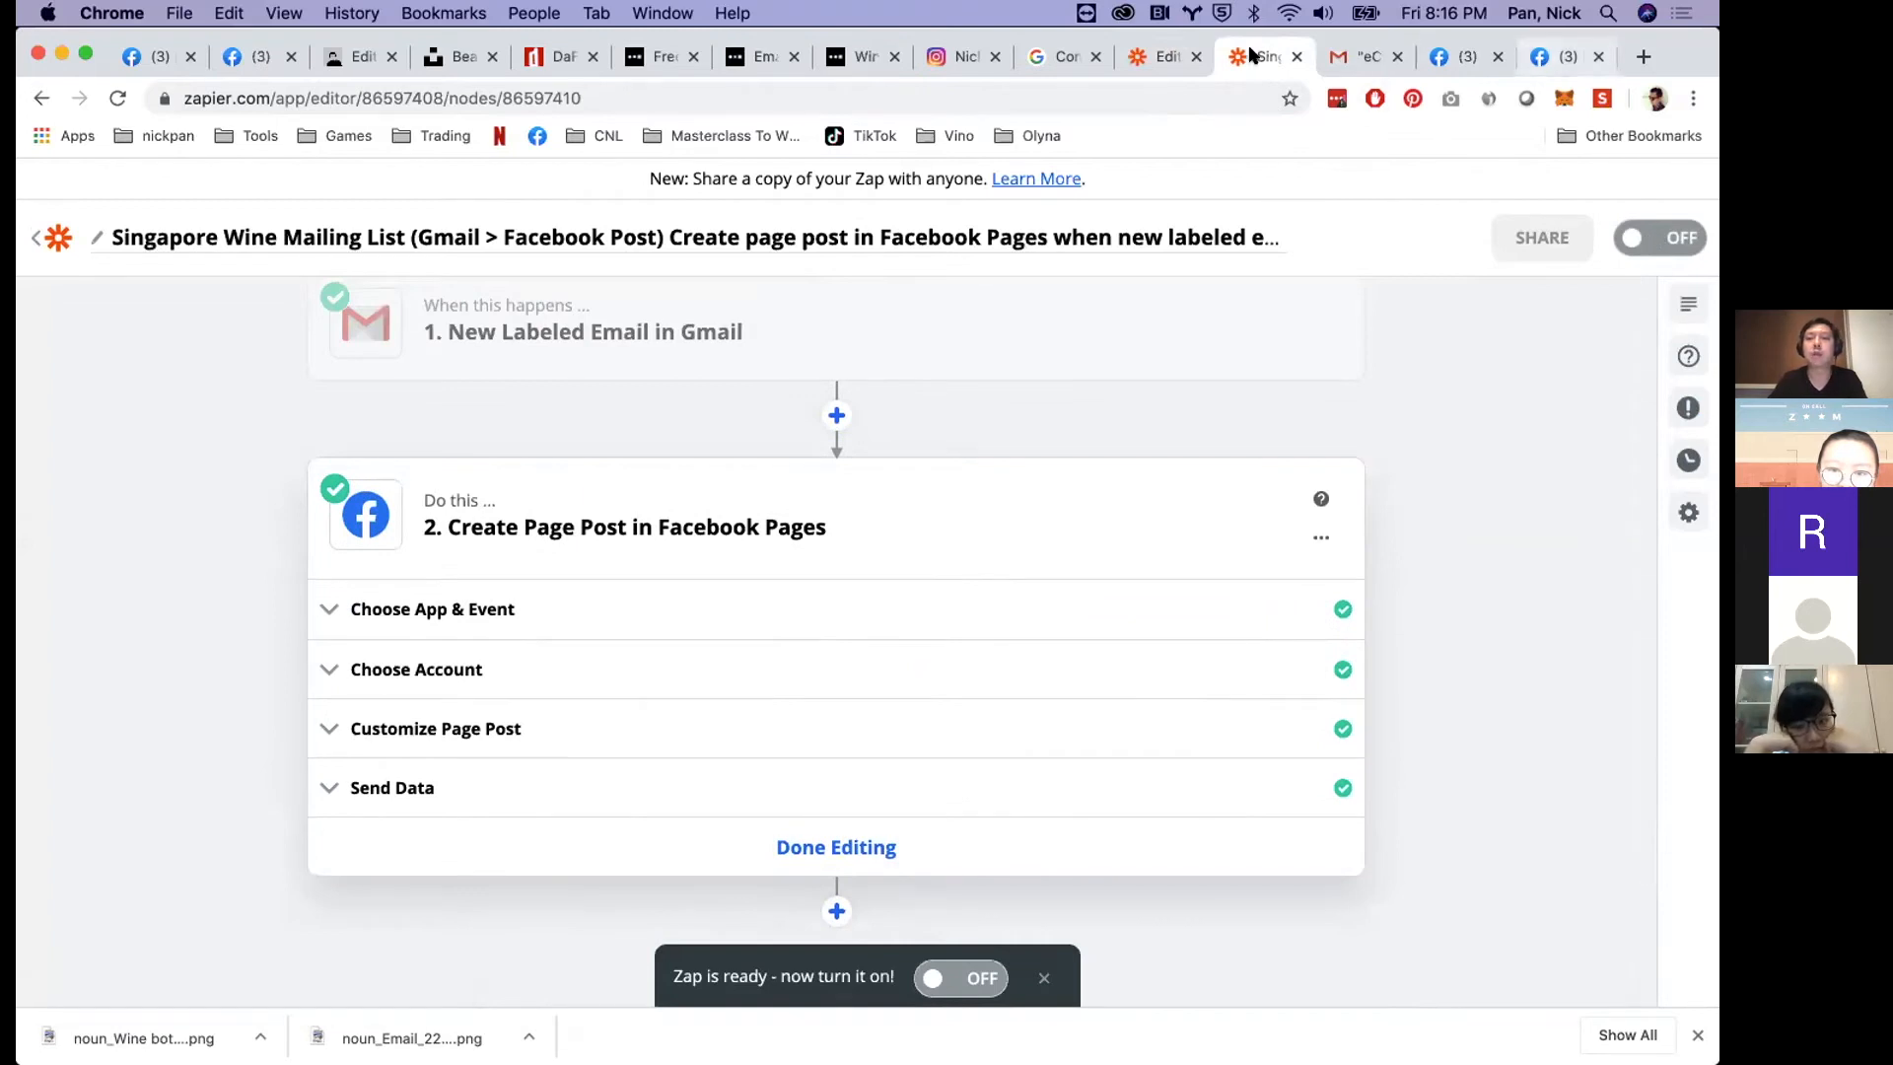
click(1295, 57)
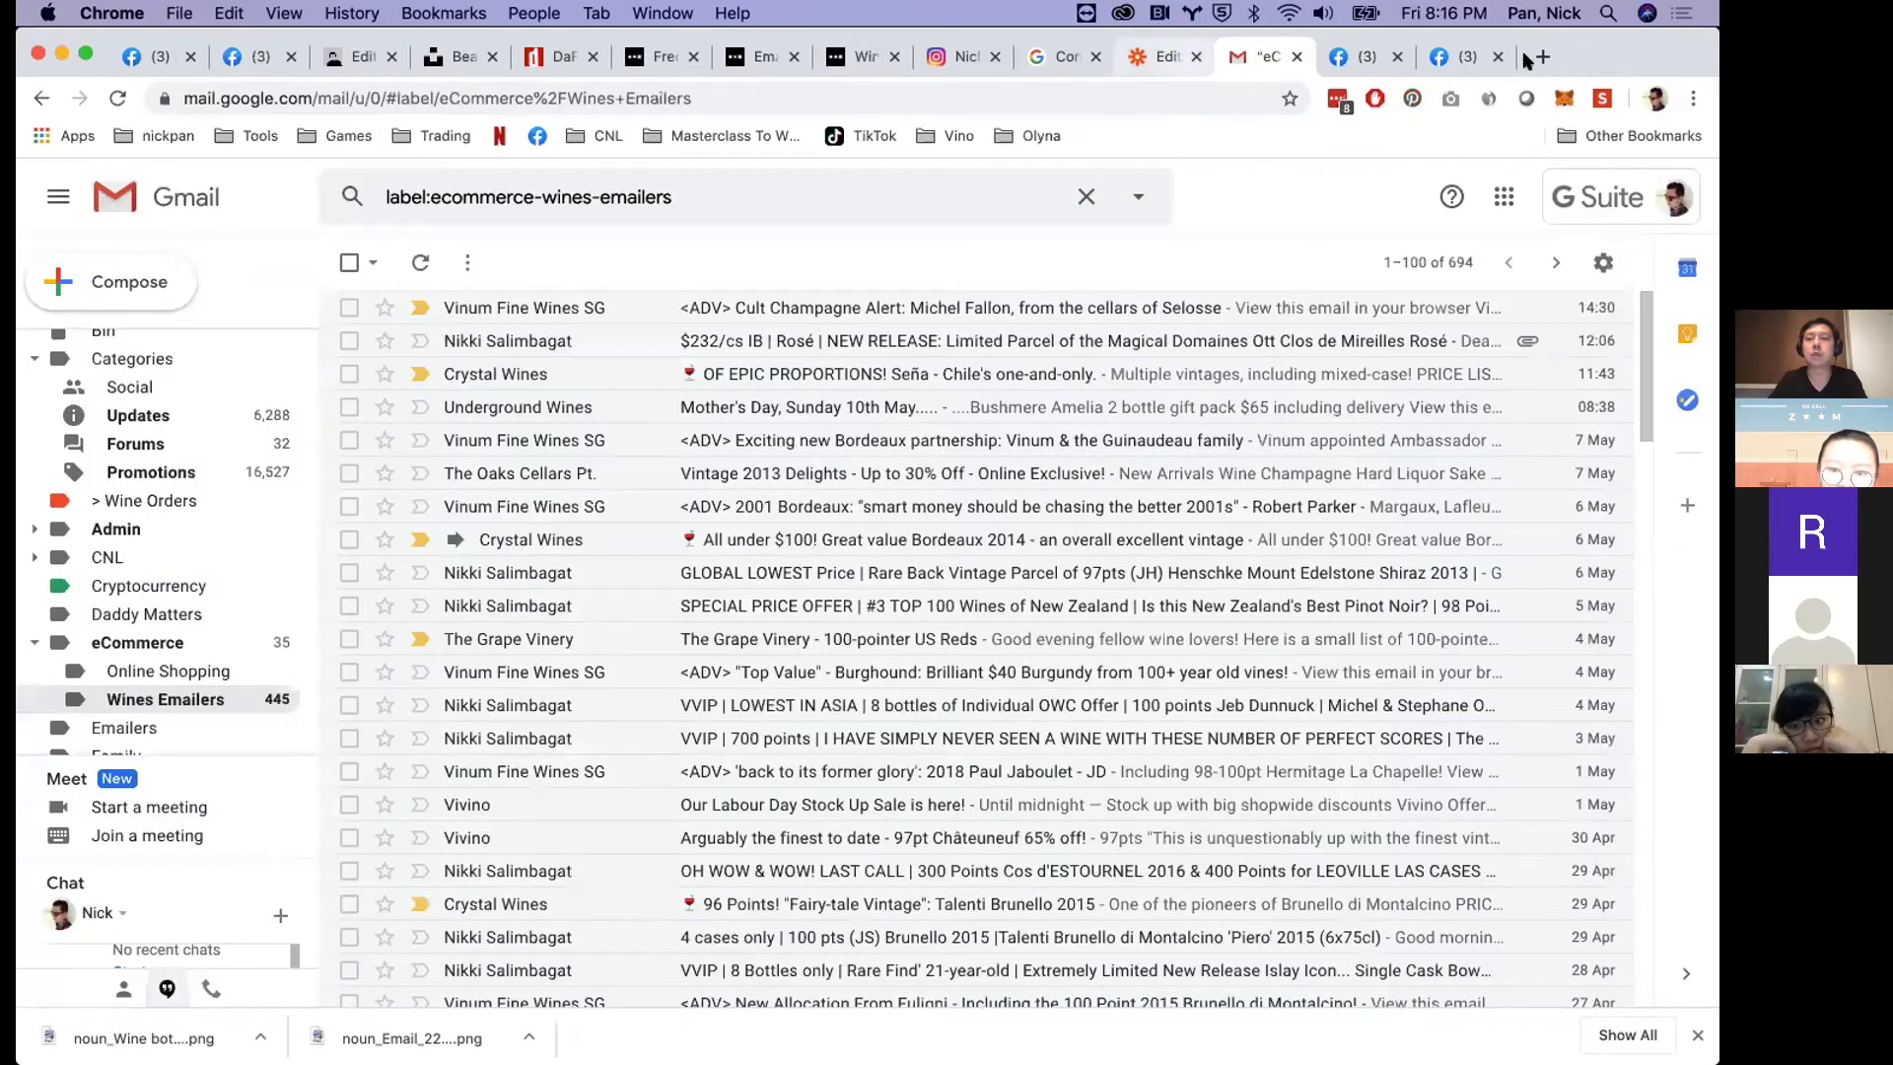
- Switch to the Singapore Wine Mailing Lists page on Facebook and look through its automated wine offer posts
click(1451, 60)
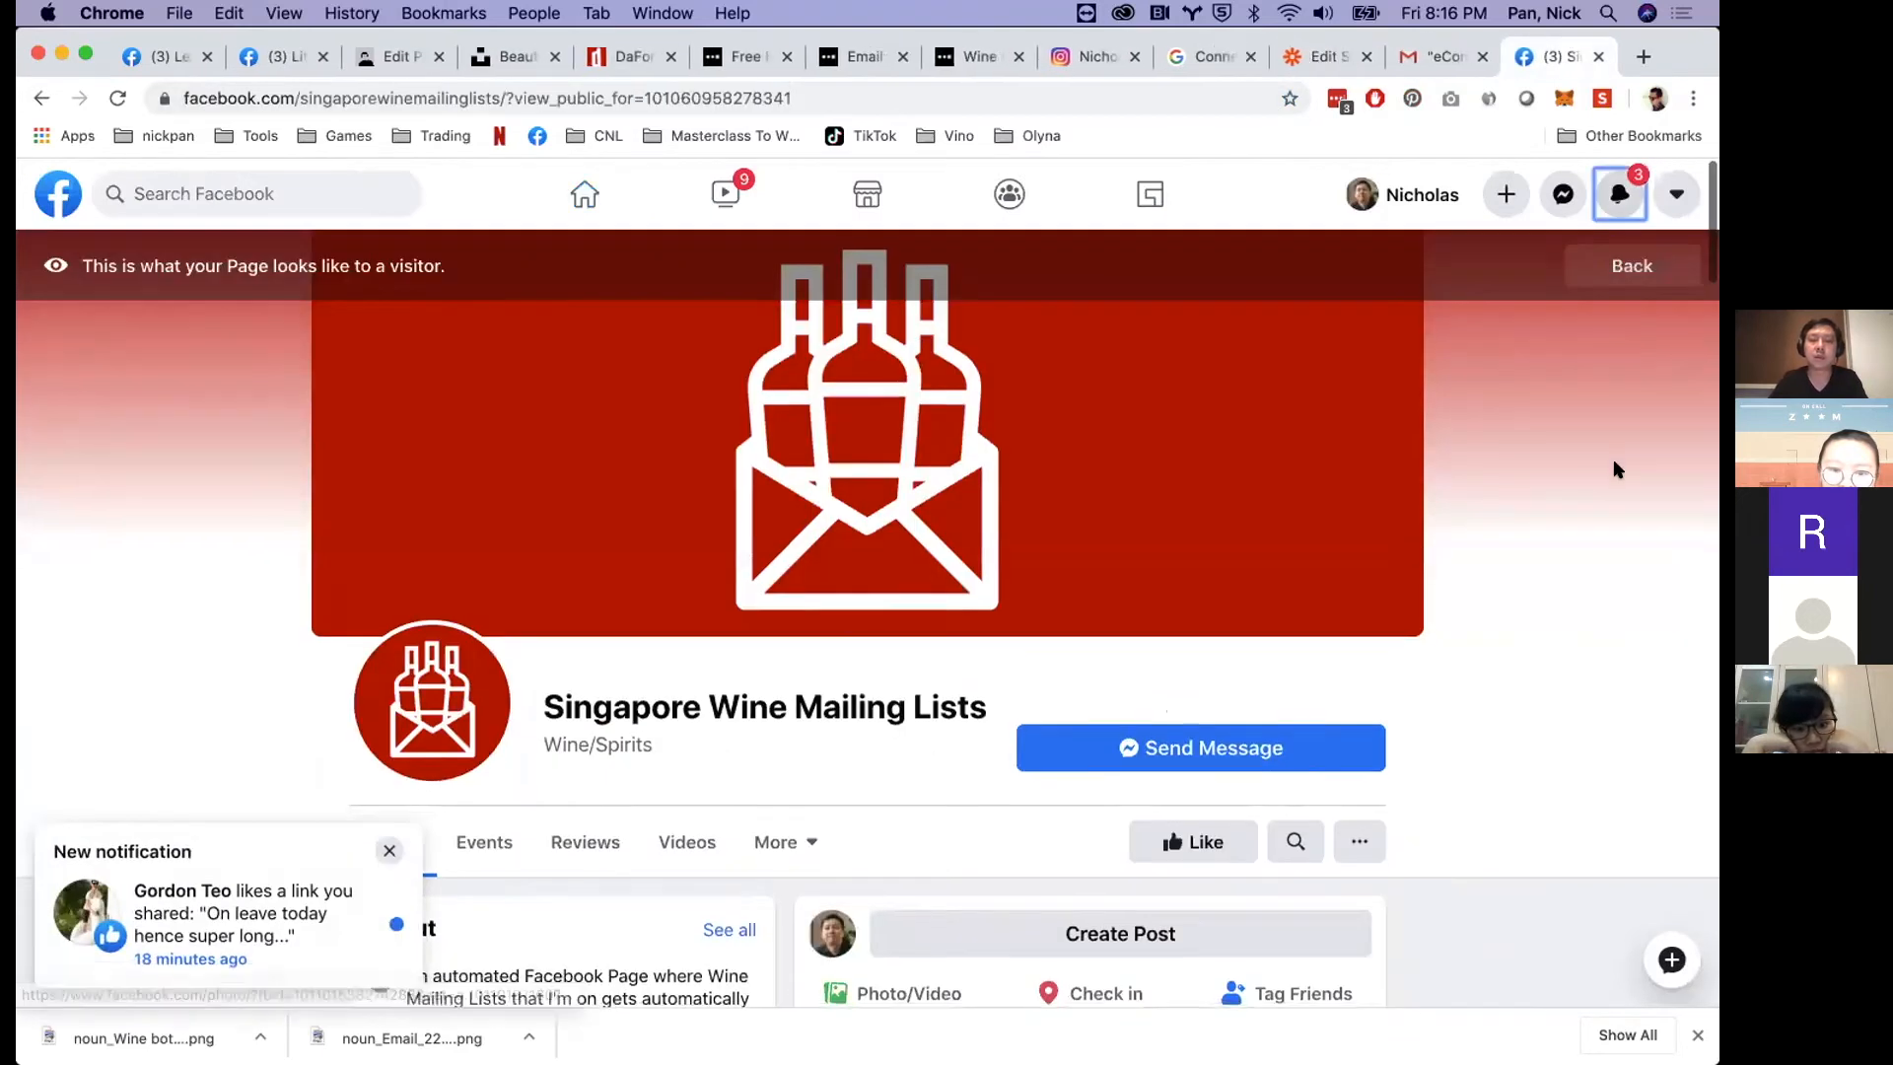
scroll(1614, 467, down, 5)
scroll(1613, 458, down, 3)
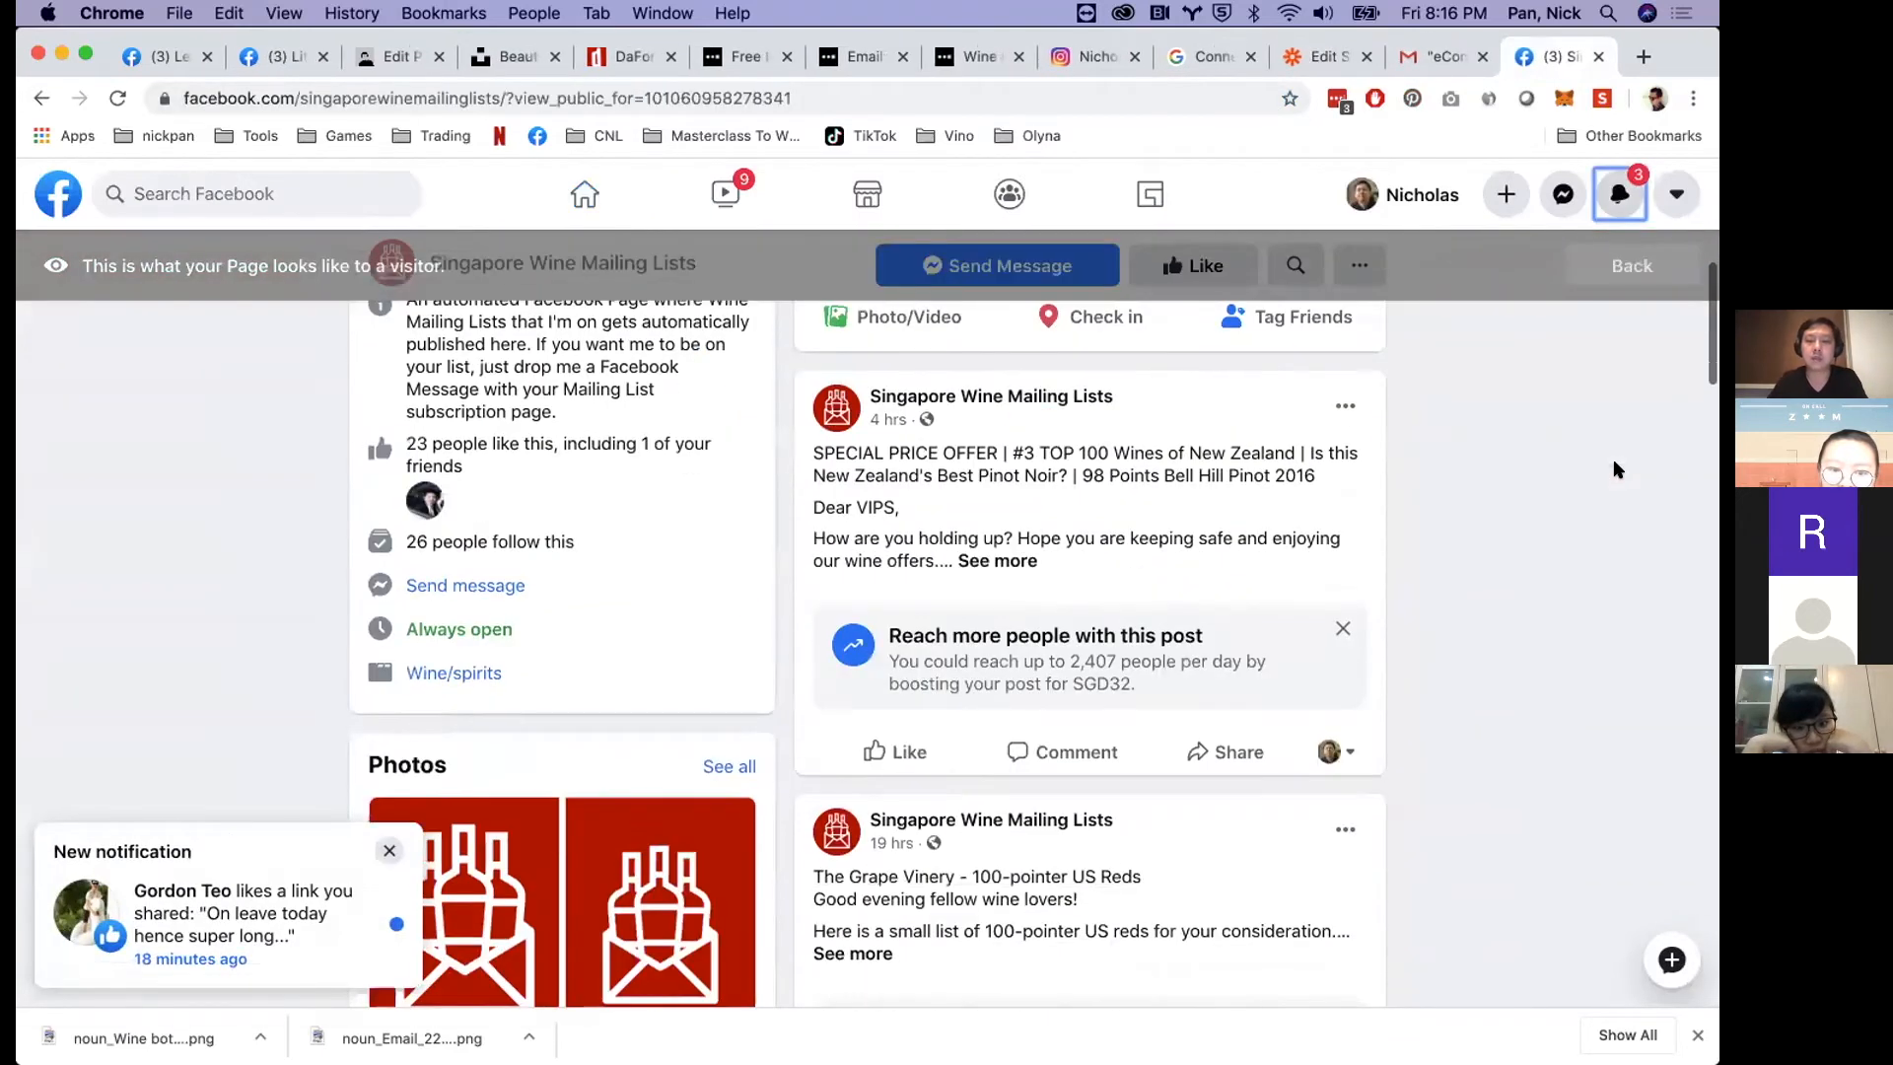
scroll(1350, 476, down, 1)
scroll(1350, 477, up, 1)
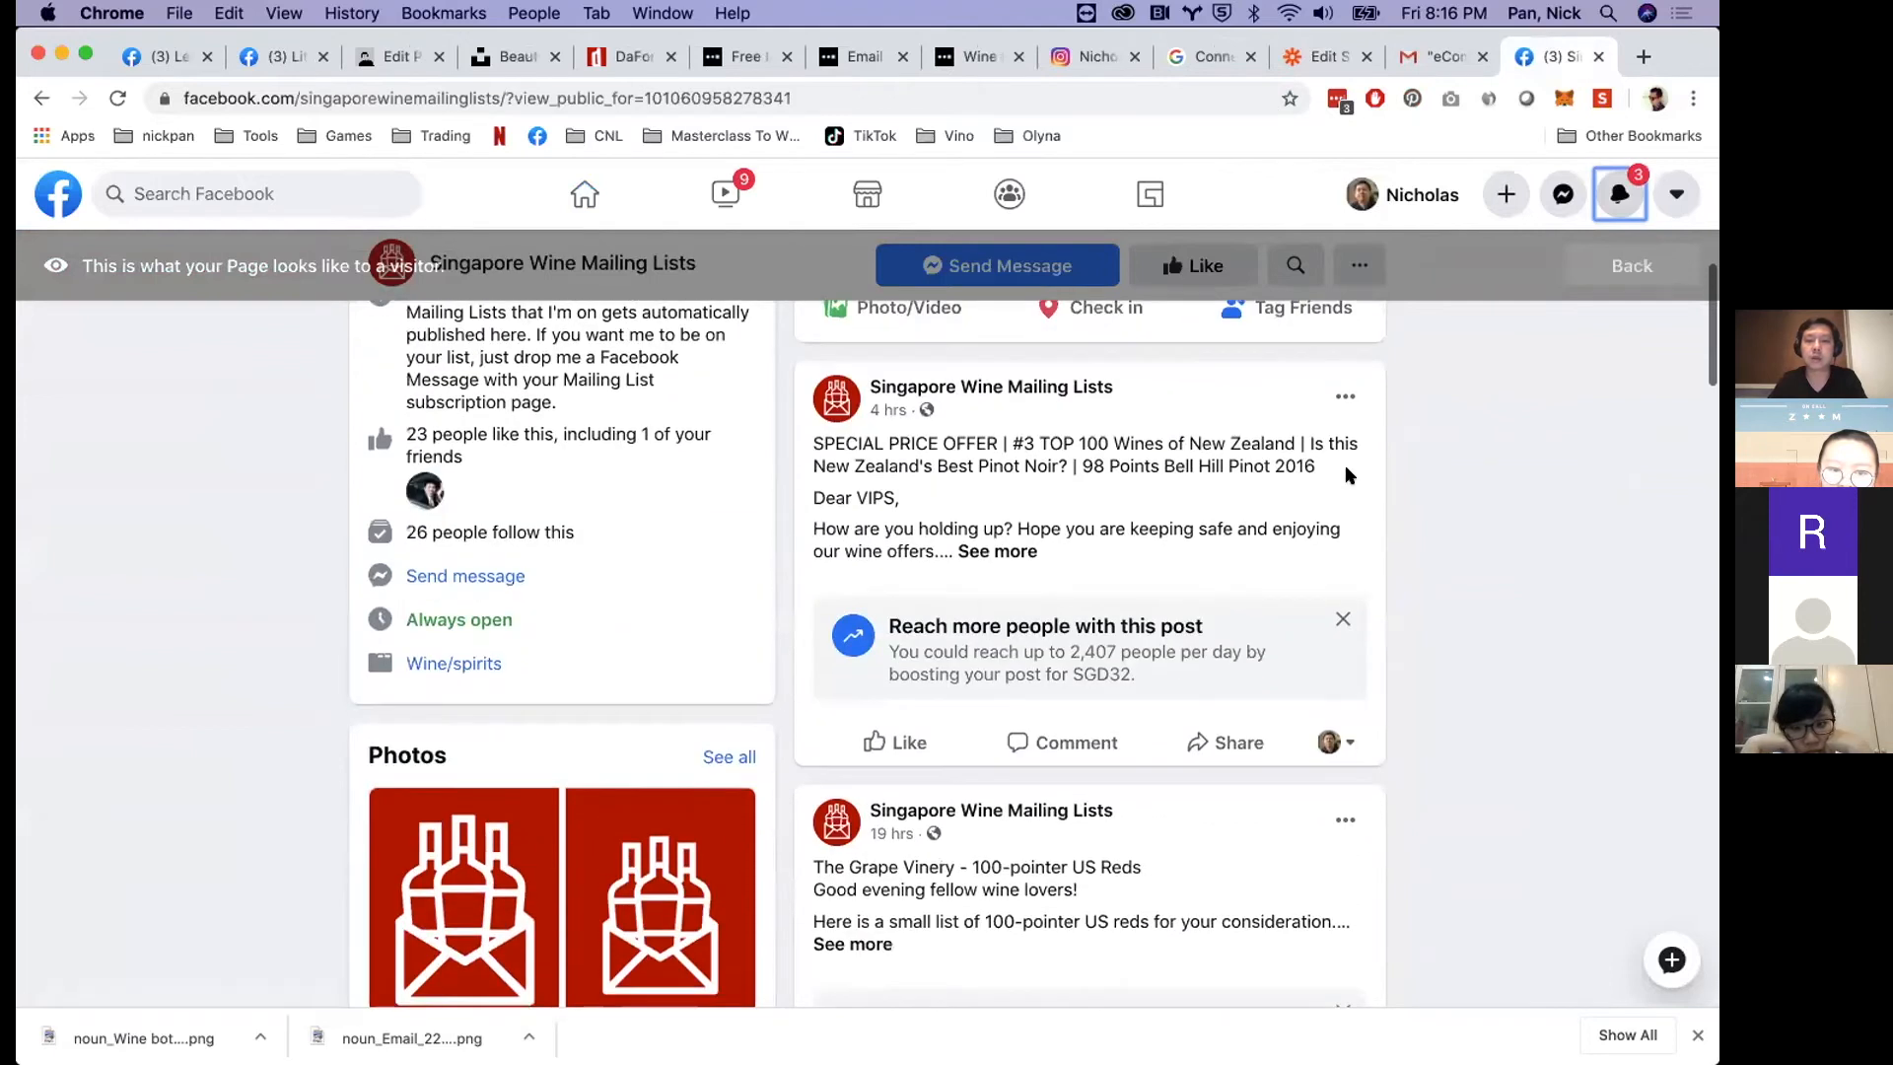
- Expand the Bell Hill Pinot 2016 special price offer post and read it through to the sender's signature
scroll(1349, 476, down, 1)
scroll(1242, 429, up, 1)
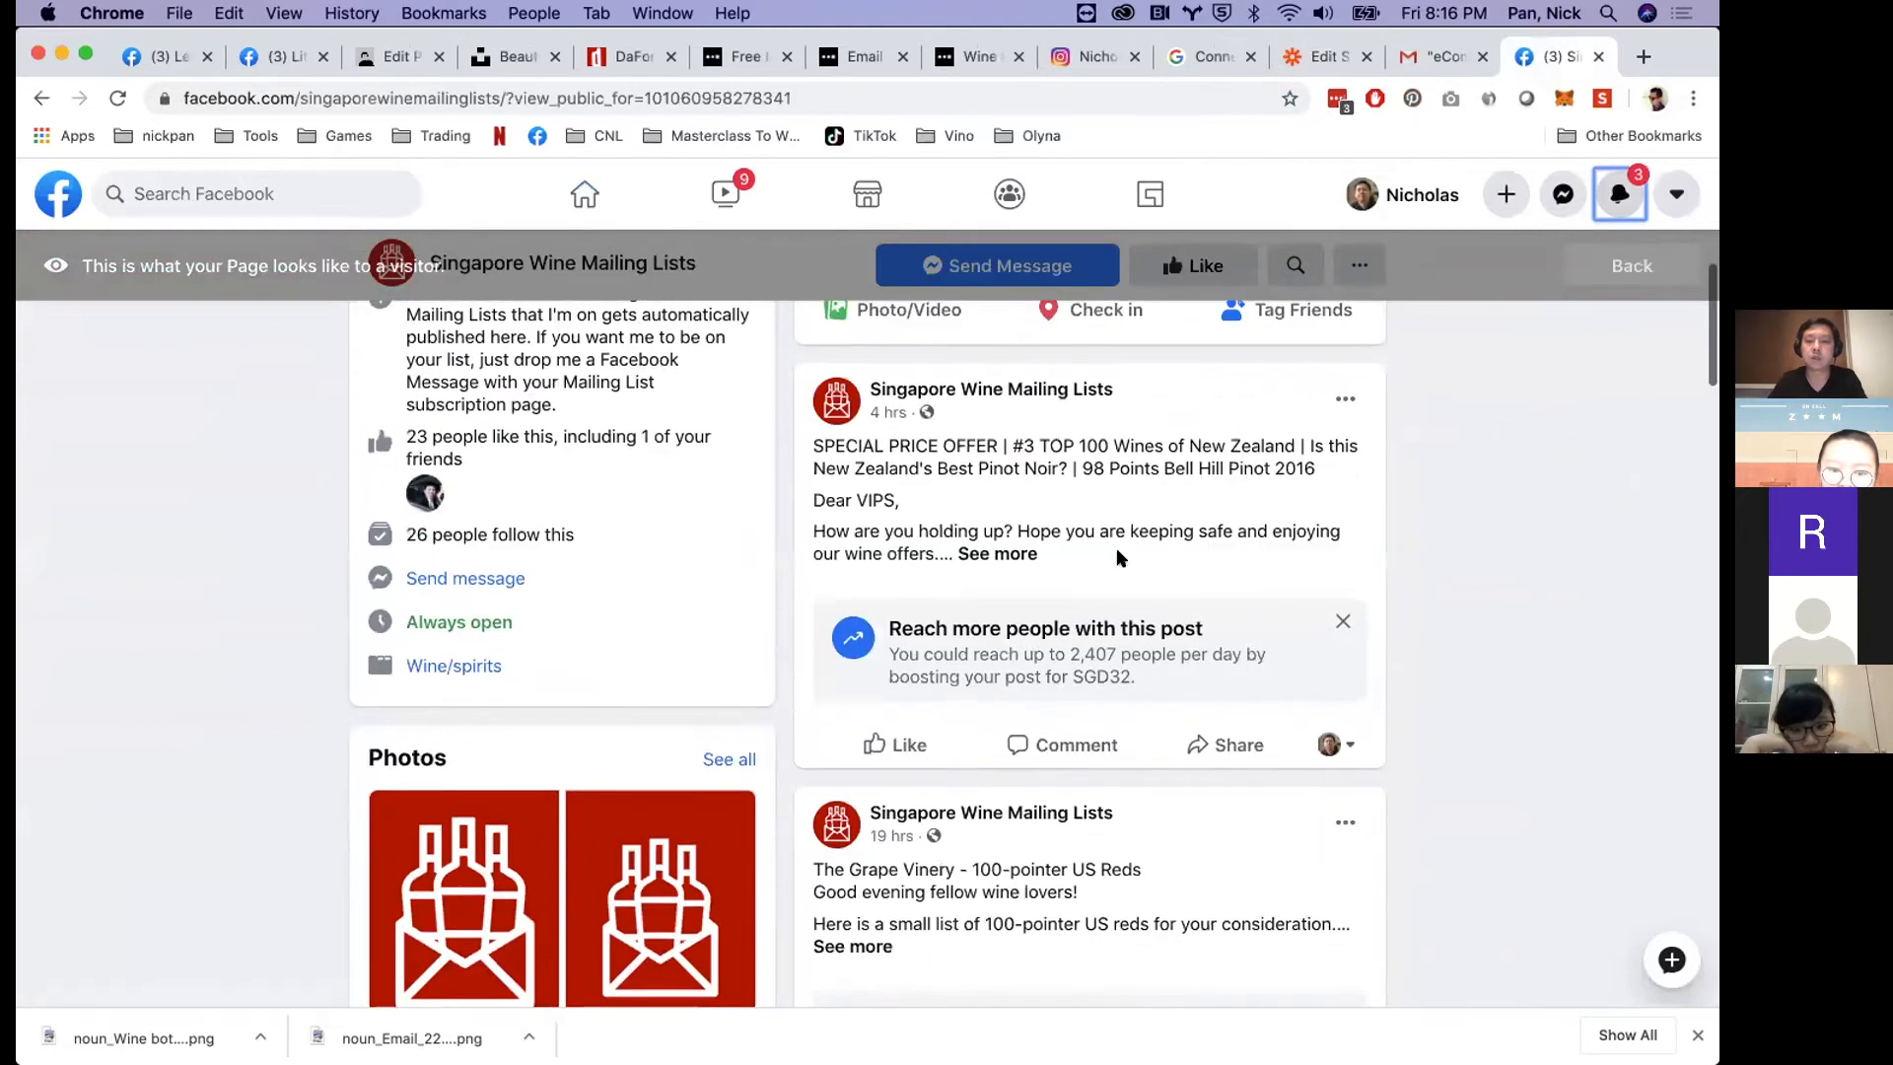
click(1000, 554)
scroll(1148, 522, down, 3)
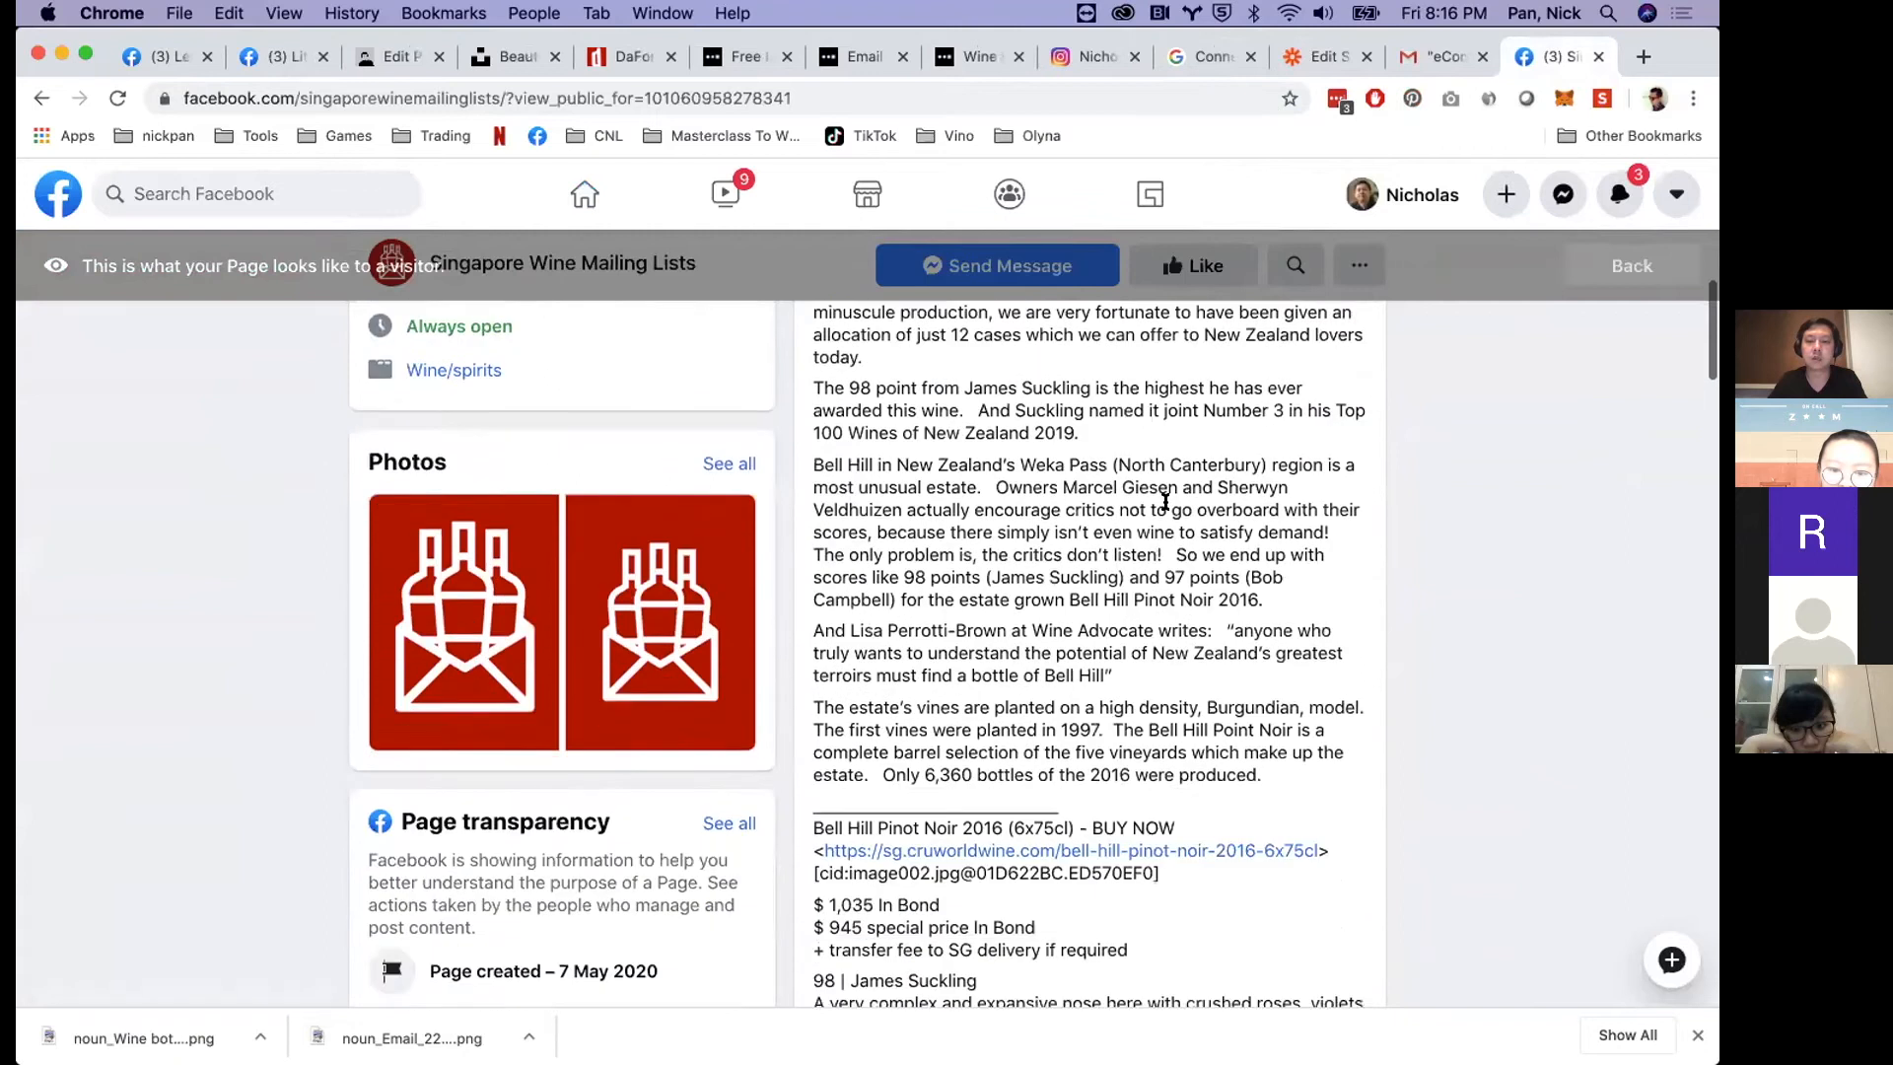
scroll(1165, 503, down, 3)
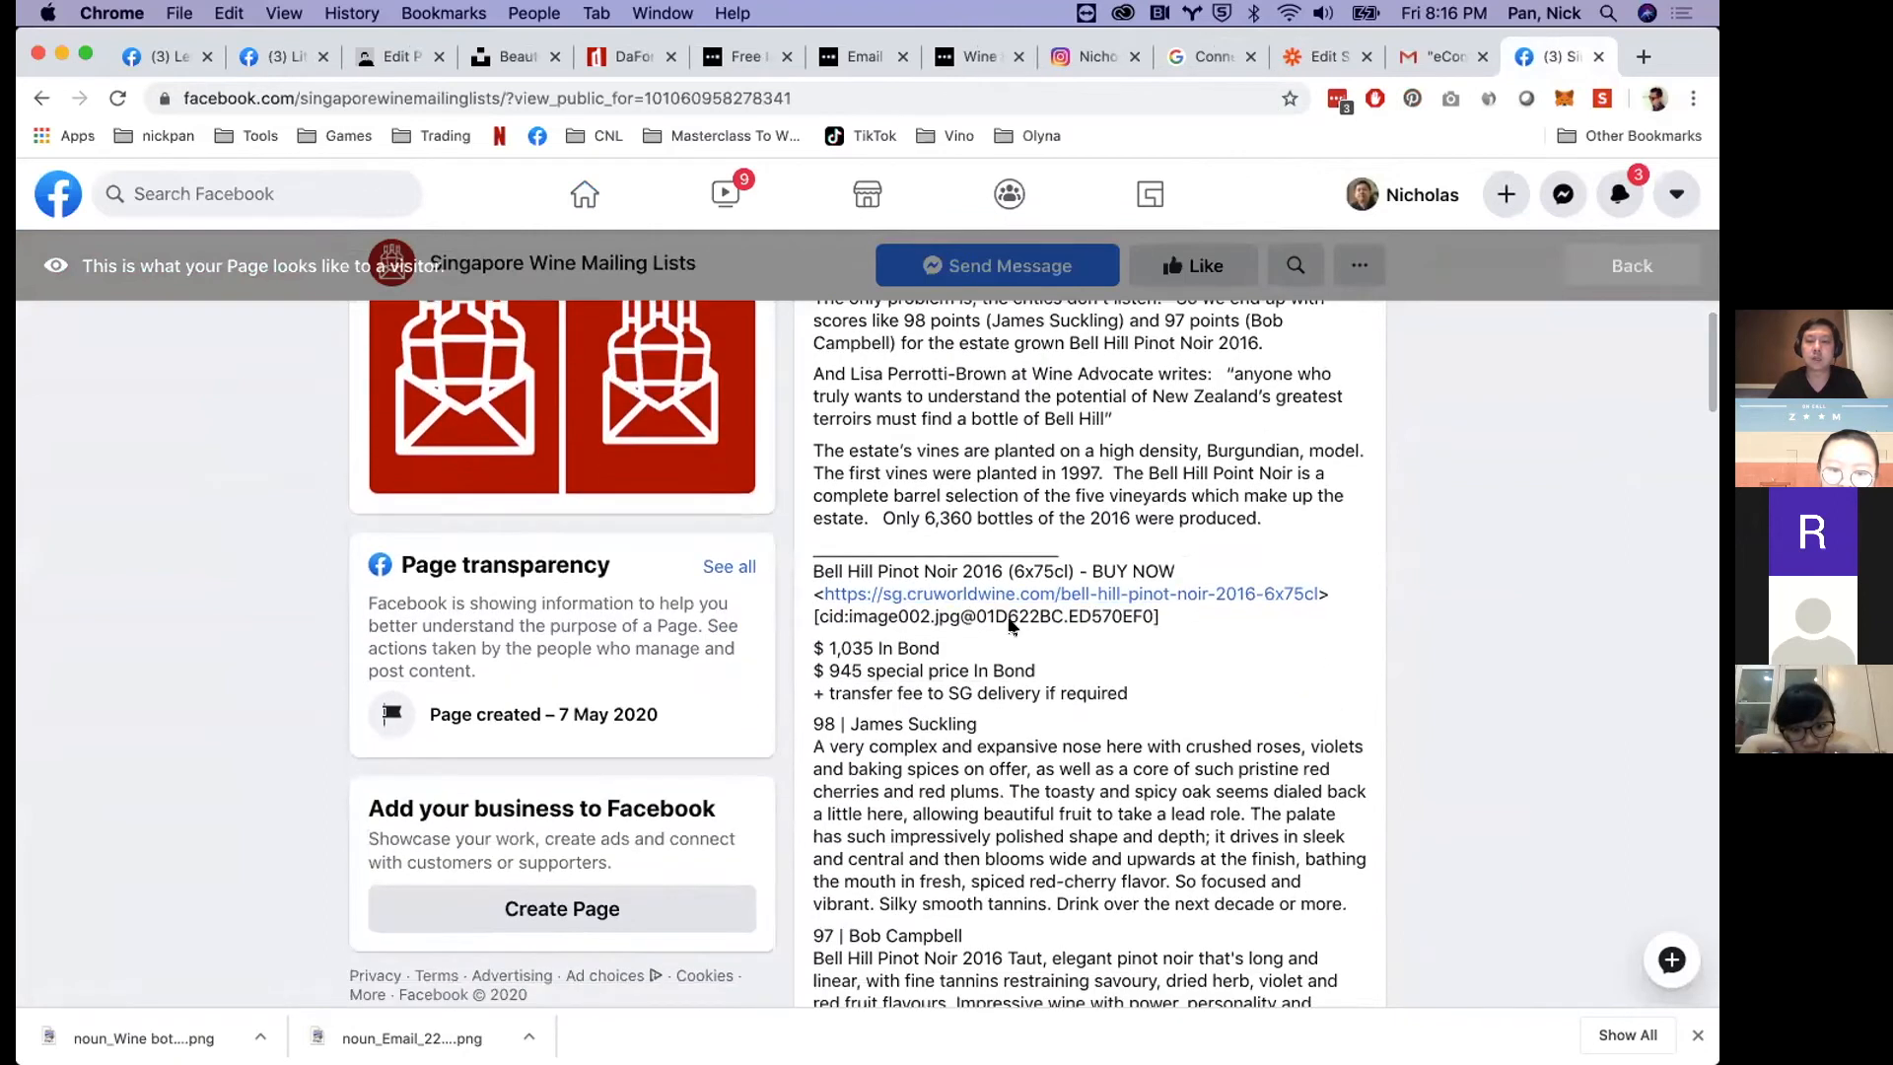
scroll(1030, 614, down, 1)
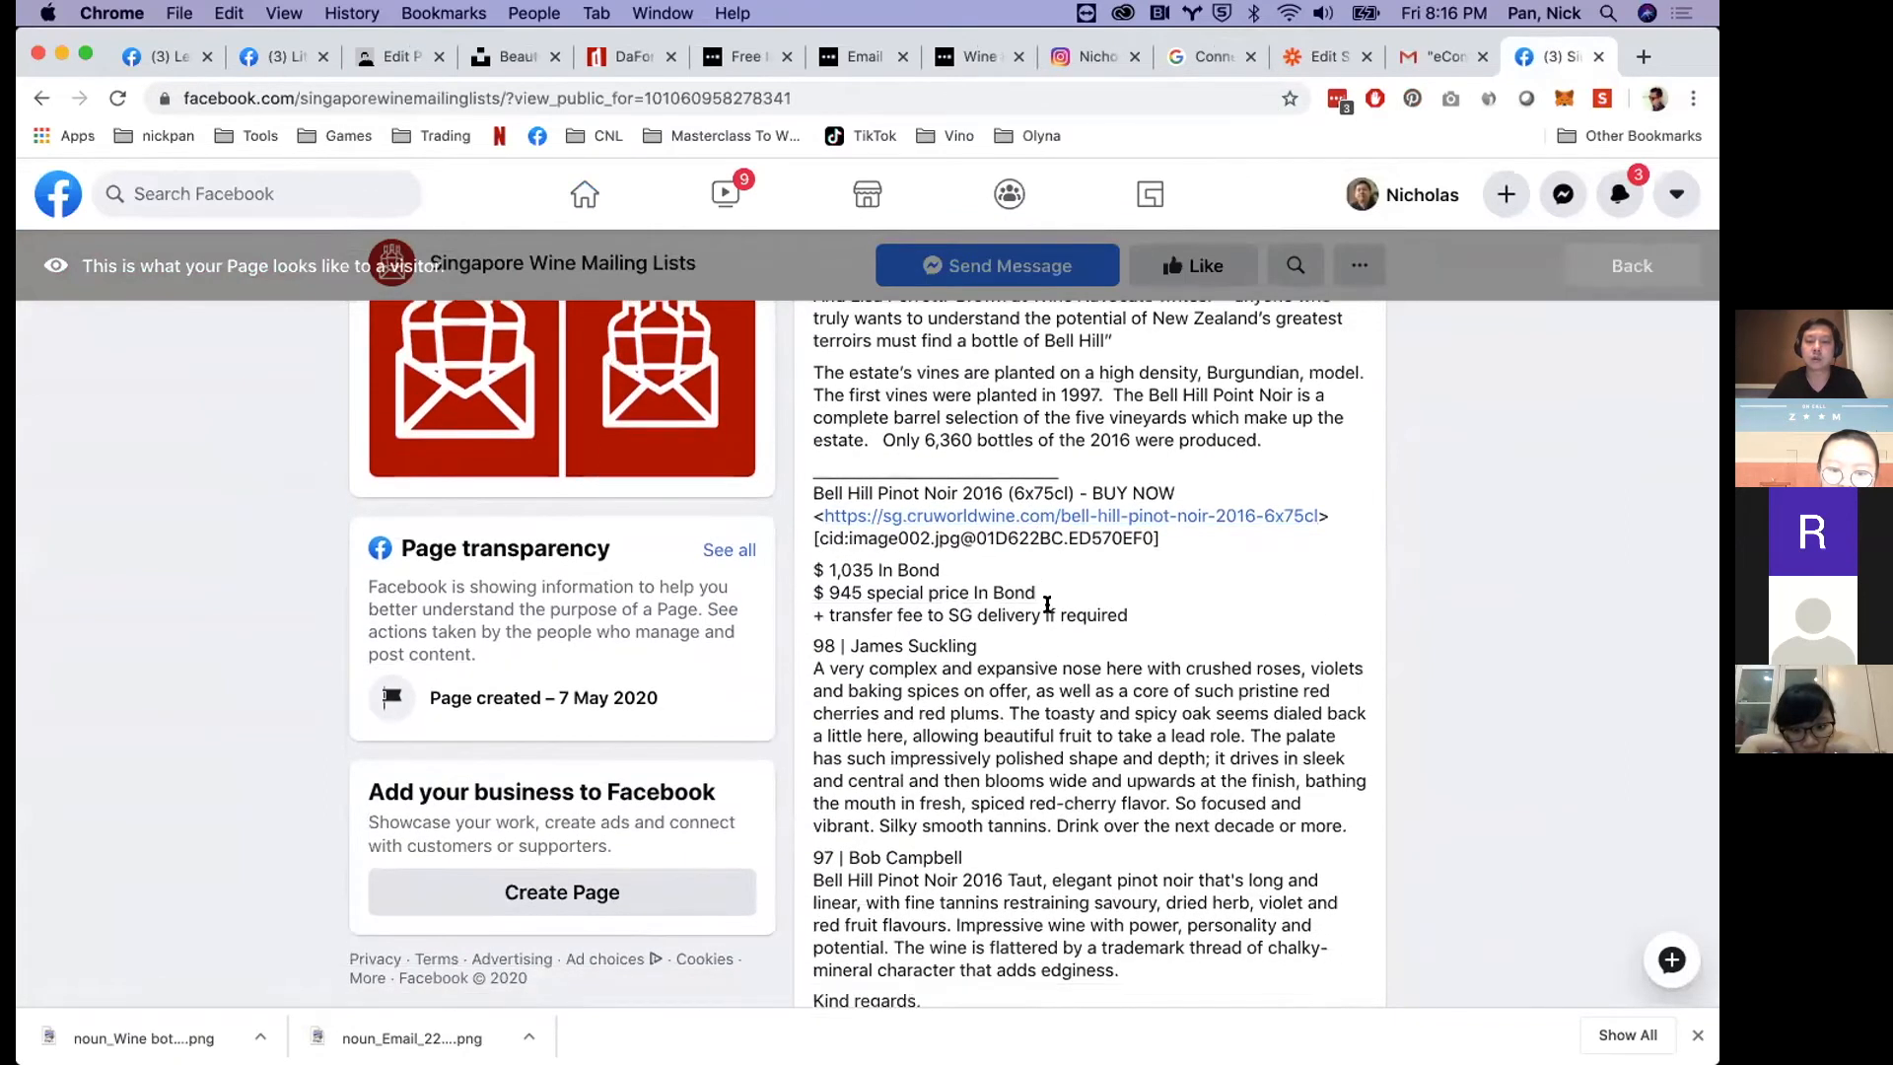
scroll(1047, 603, down, 5)
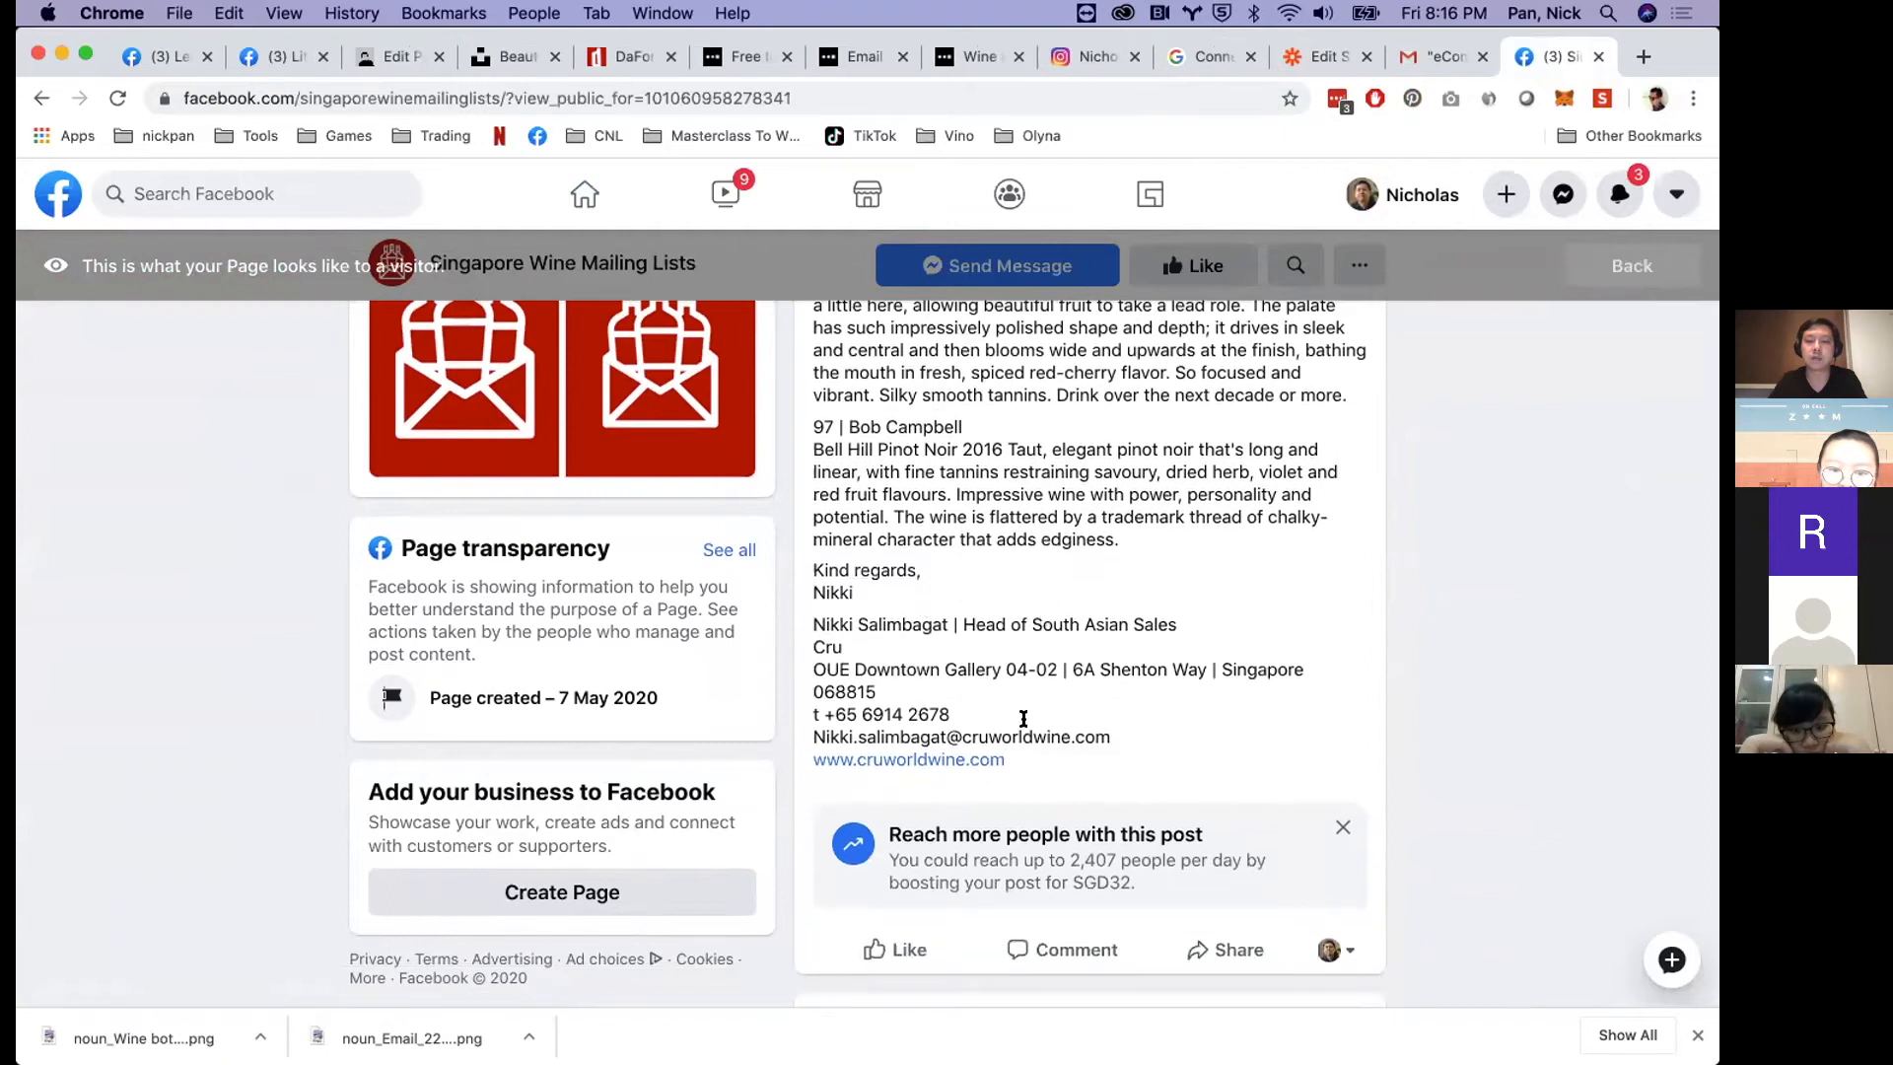
scroll(1023, 718, down, 4)
scroll(956, 798, down, 1)
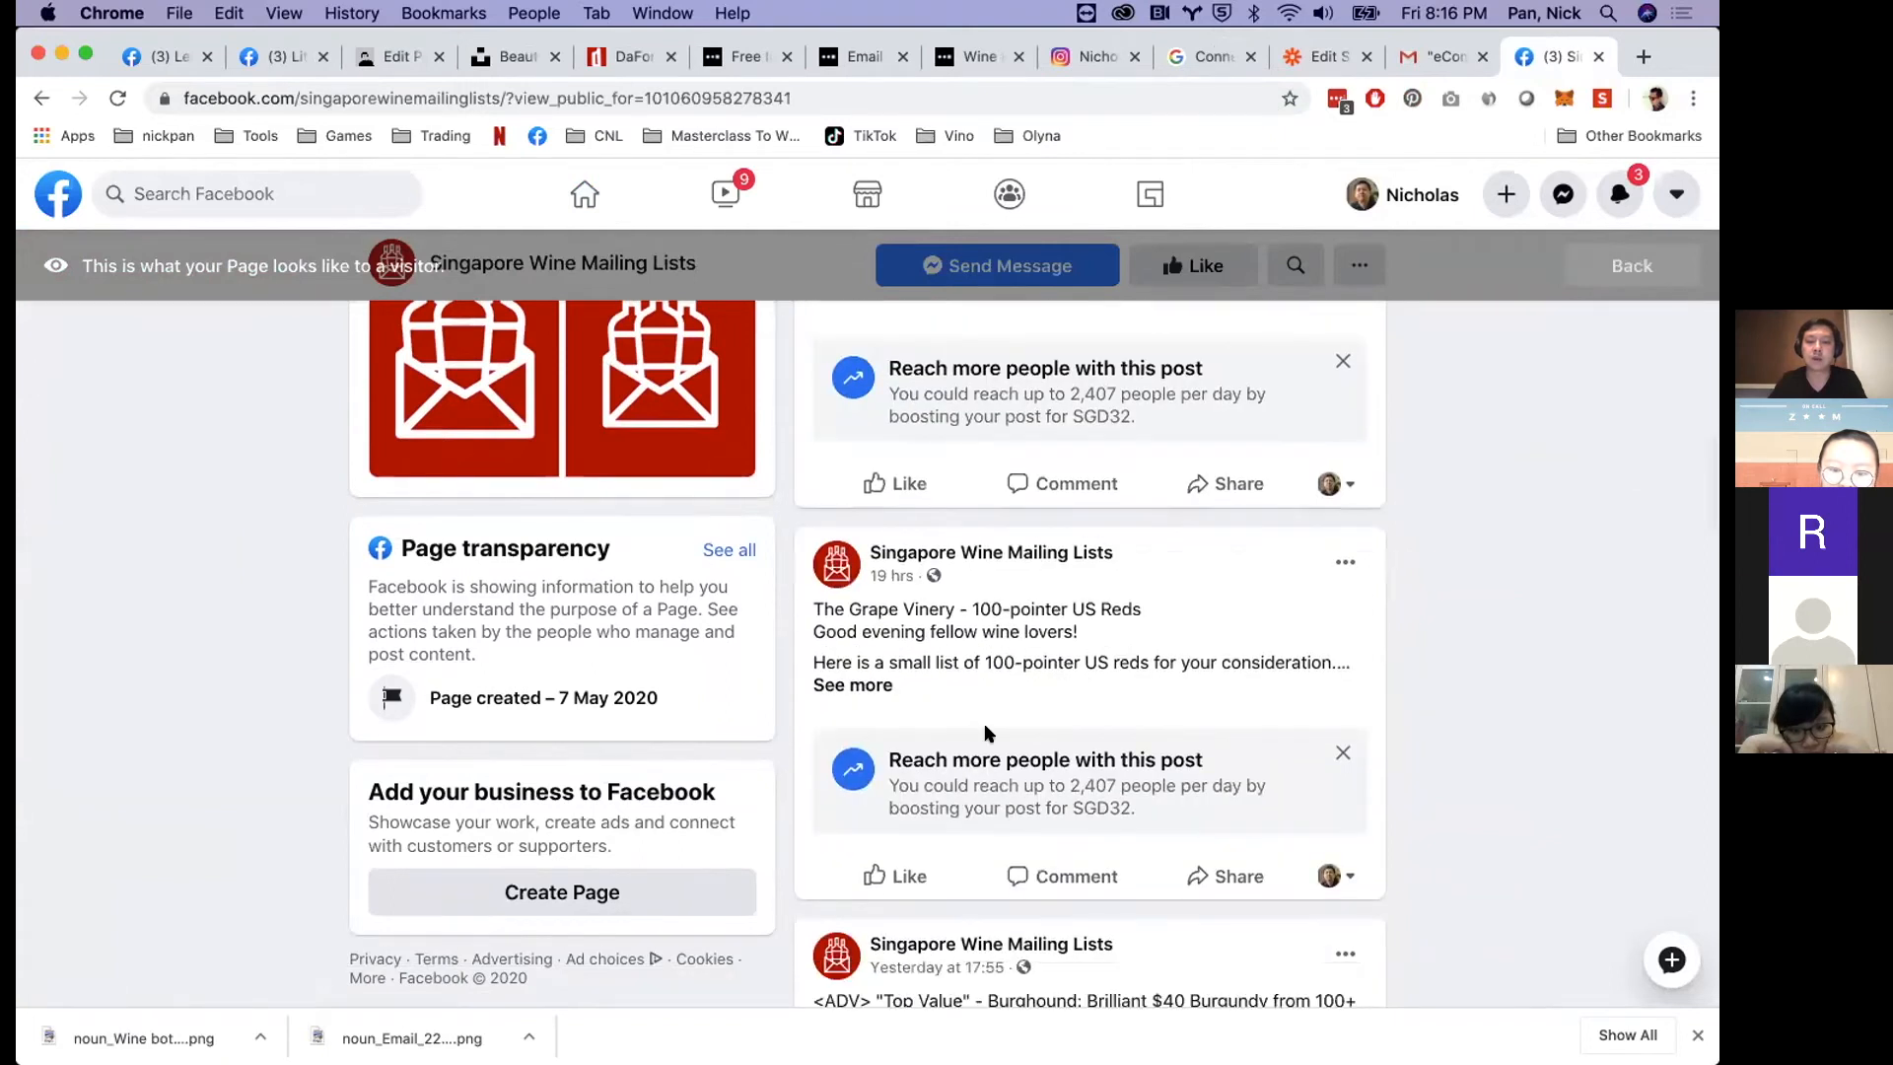
- Expand The Grape Vinery's 100-pointer US Reds post and read through its wine list
scroll(981, 725, down, 2)
click(854, 559)
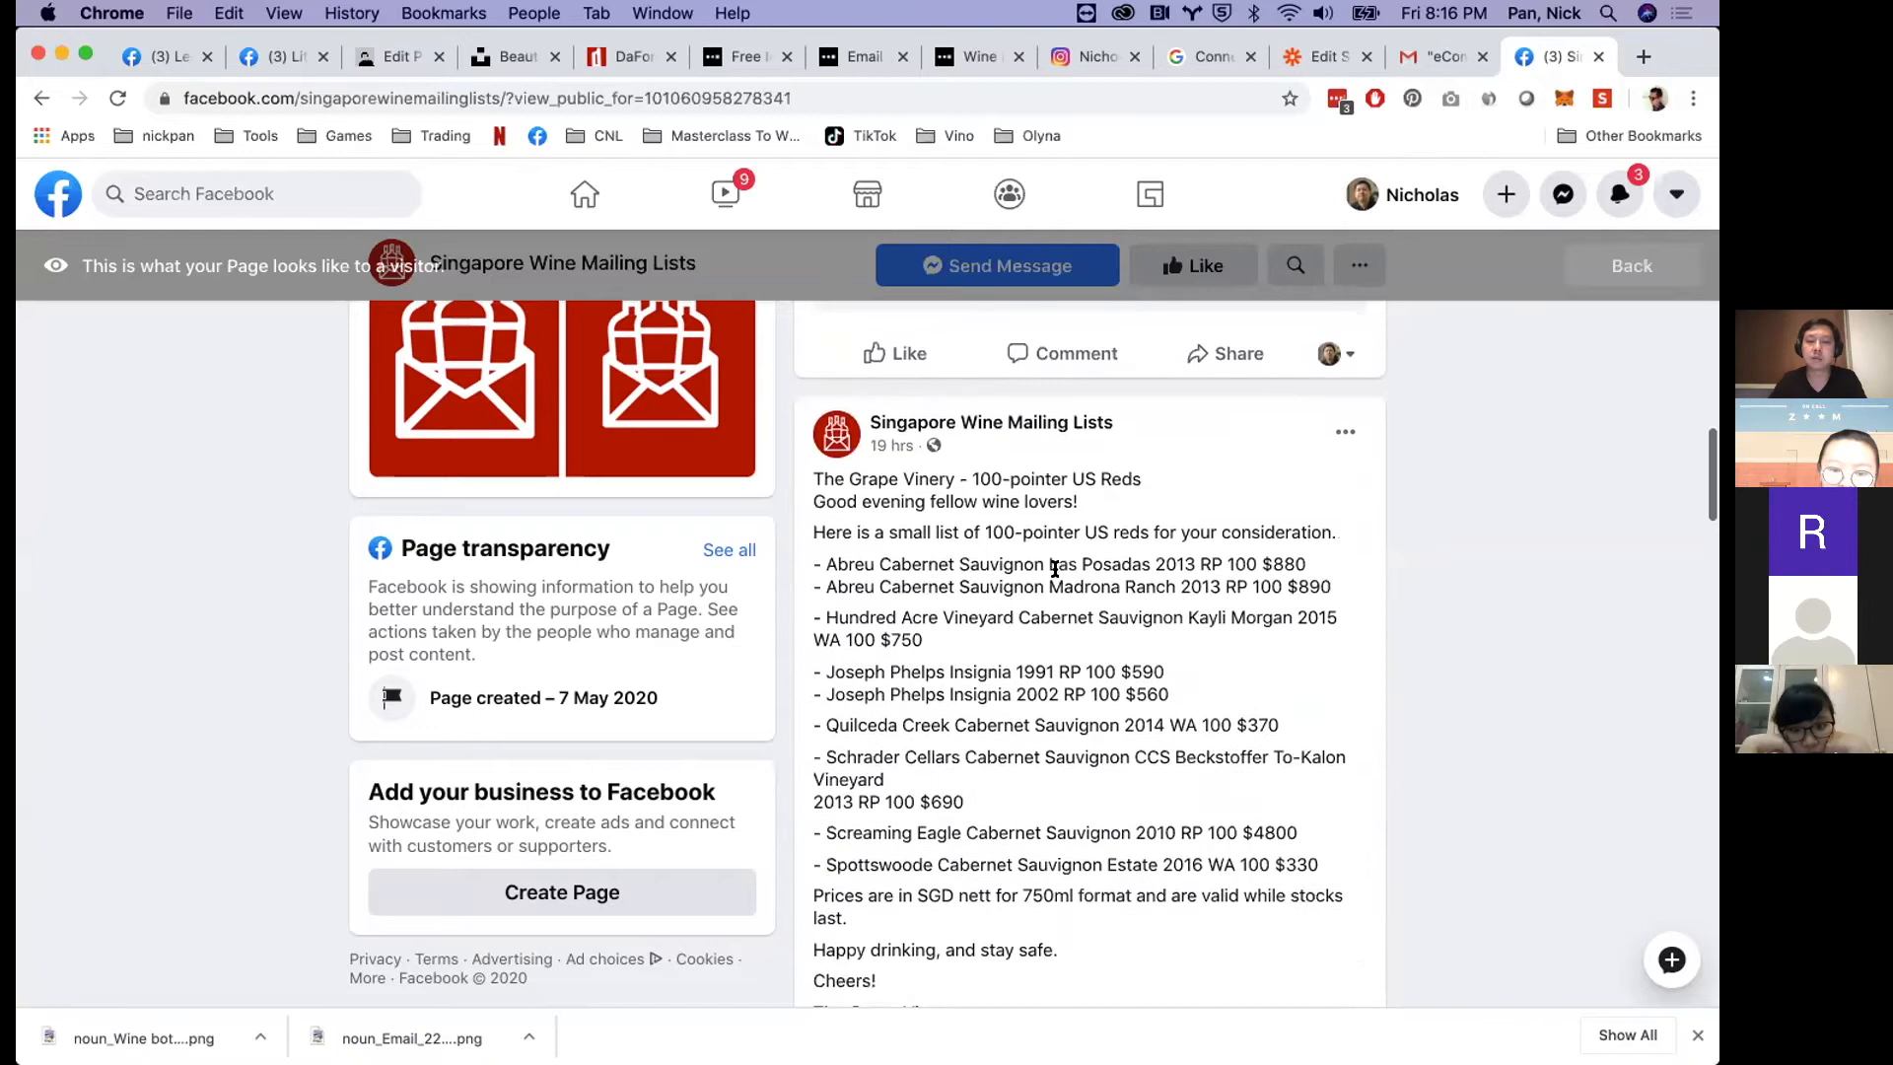
scroll(1054, 568, down, 4)
scroll(1055, 572, down, 3)
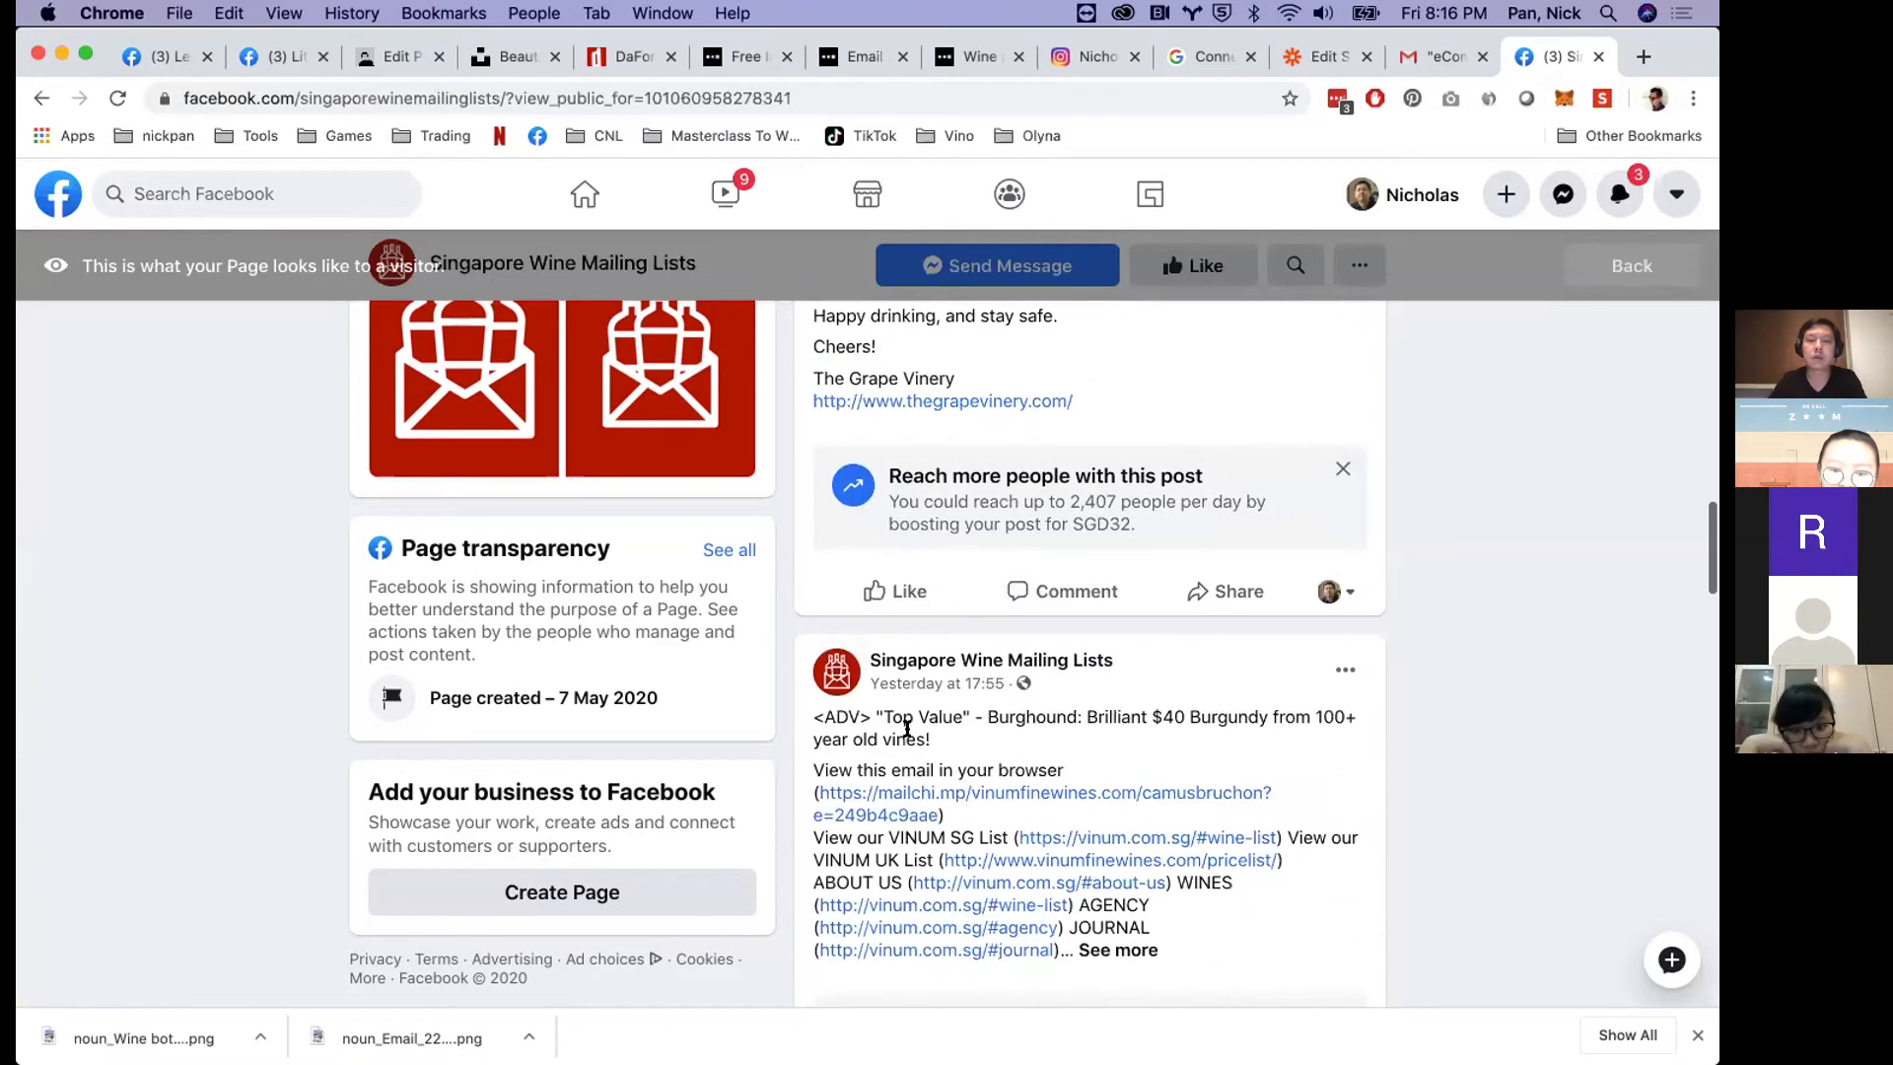
- Return to the start of the Facebook page and examine its About description, cover image and profile logo
scroll(1449, 577, up, 20)
scroll(1469, 533, up, 2)
scroll(1478, 503, down, 2)
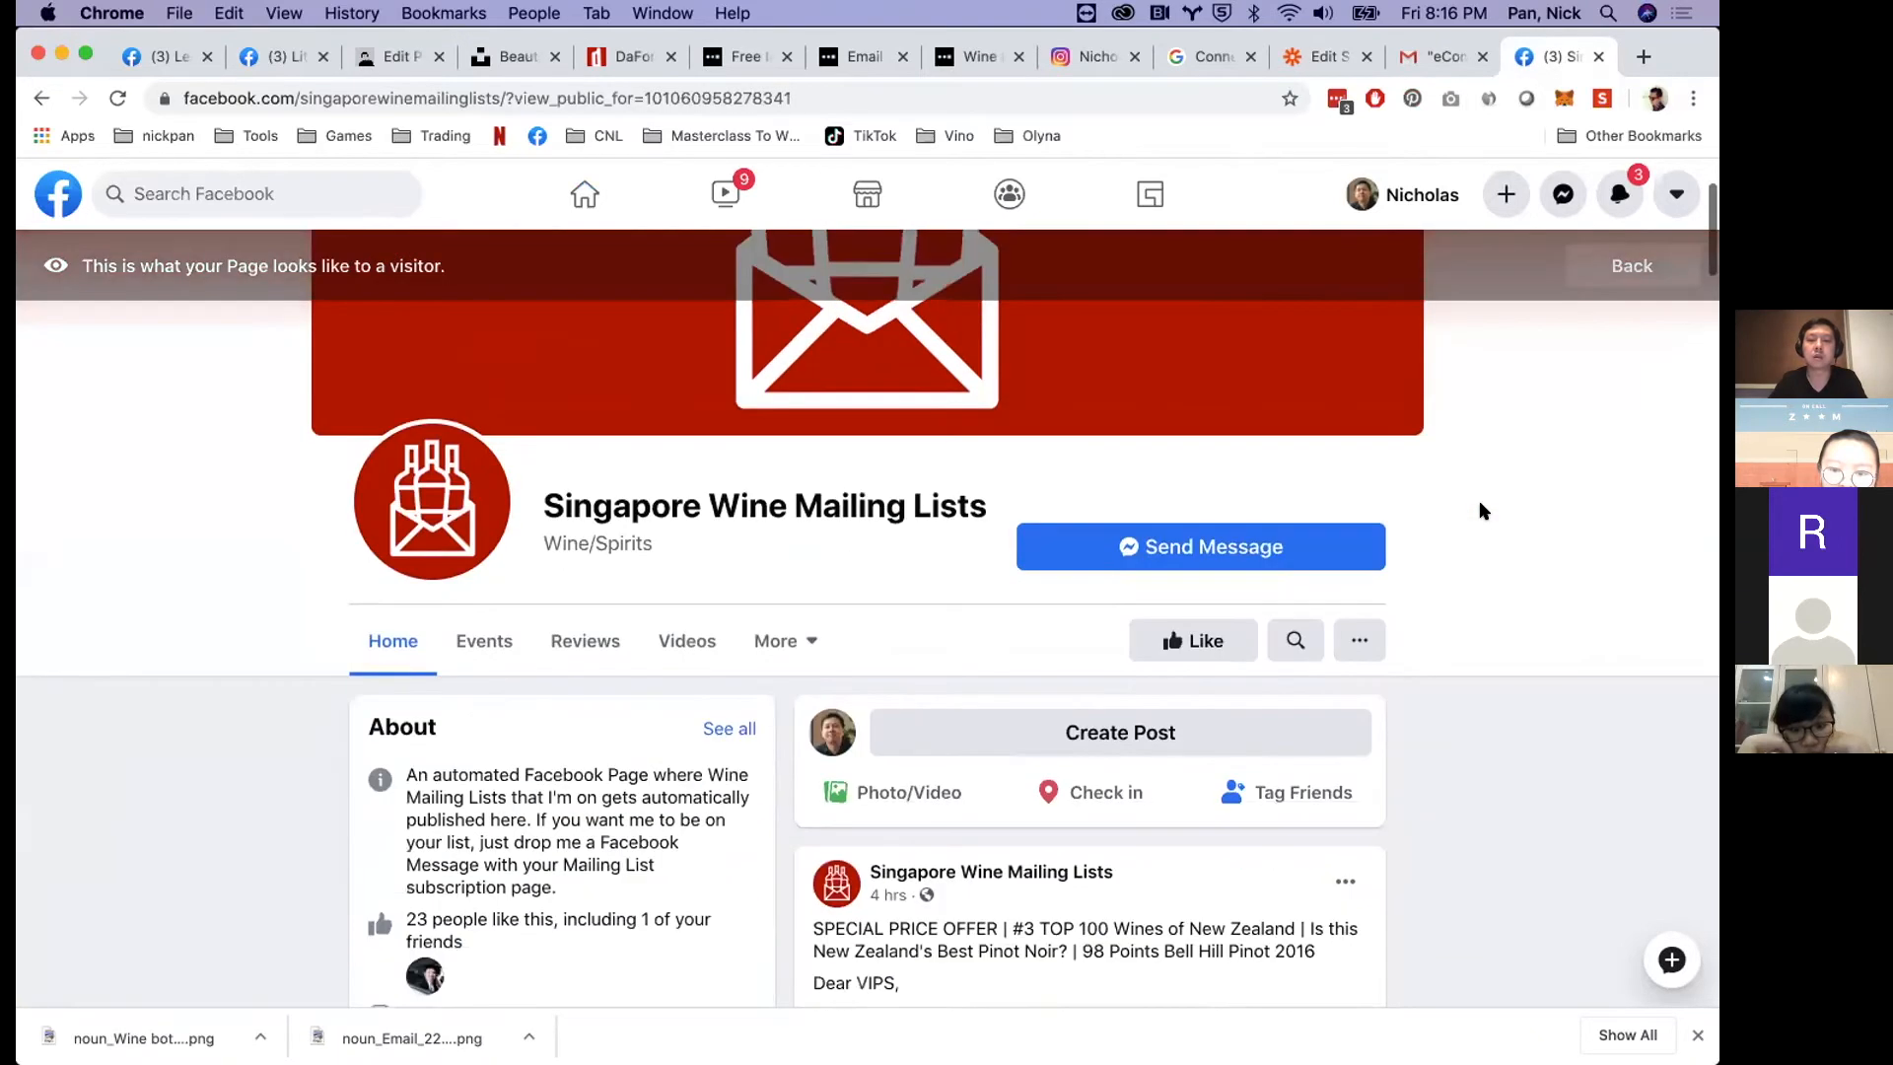
scroll(1538, 464, down, 2)
scroll(1543, 471, down, 2)
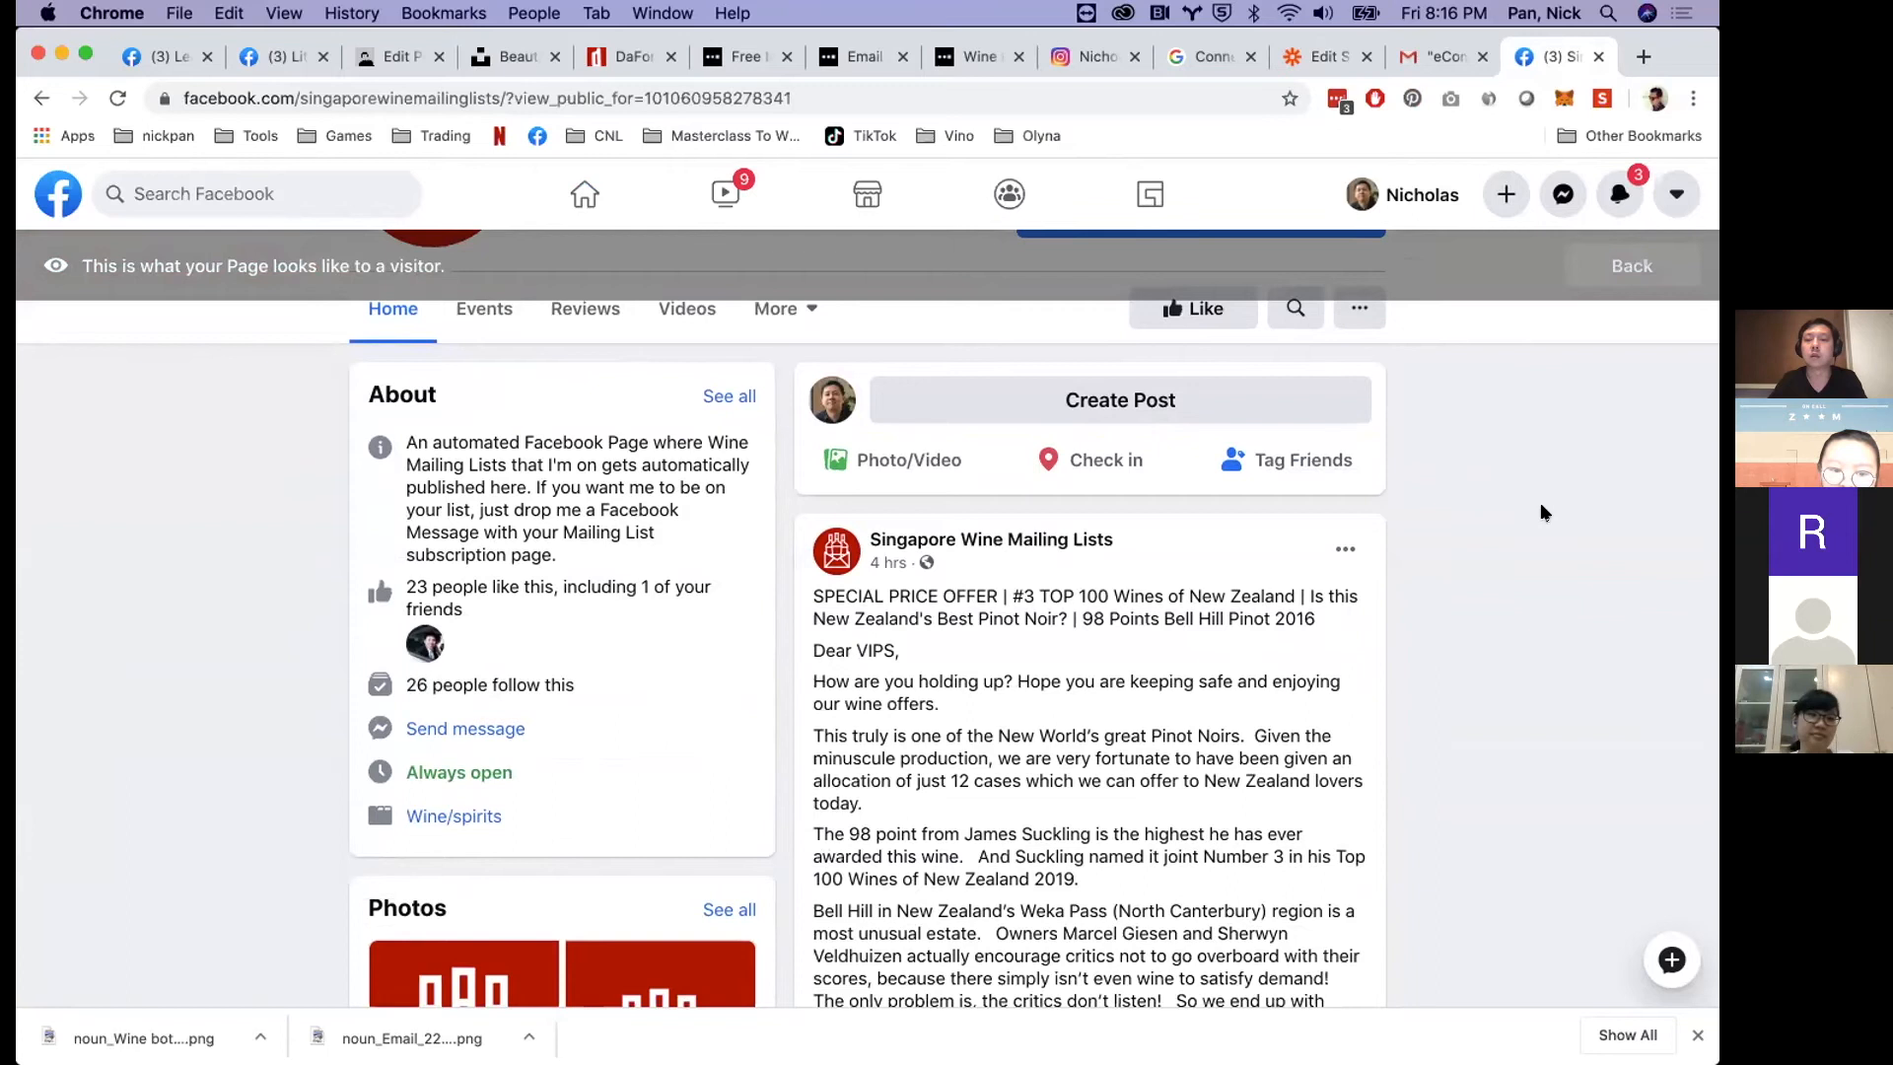
scroll(1543, 511, up, 5)
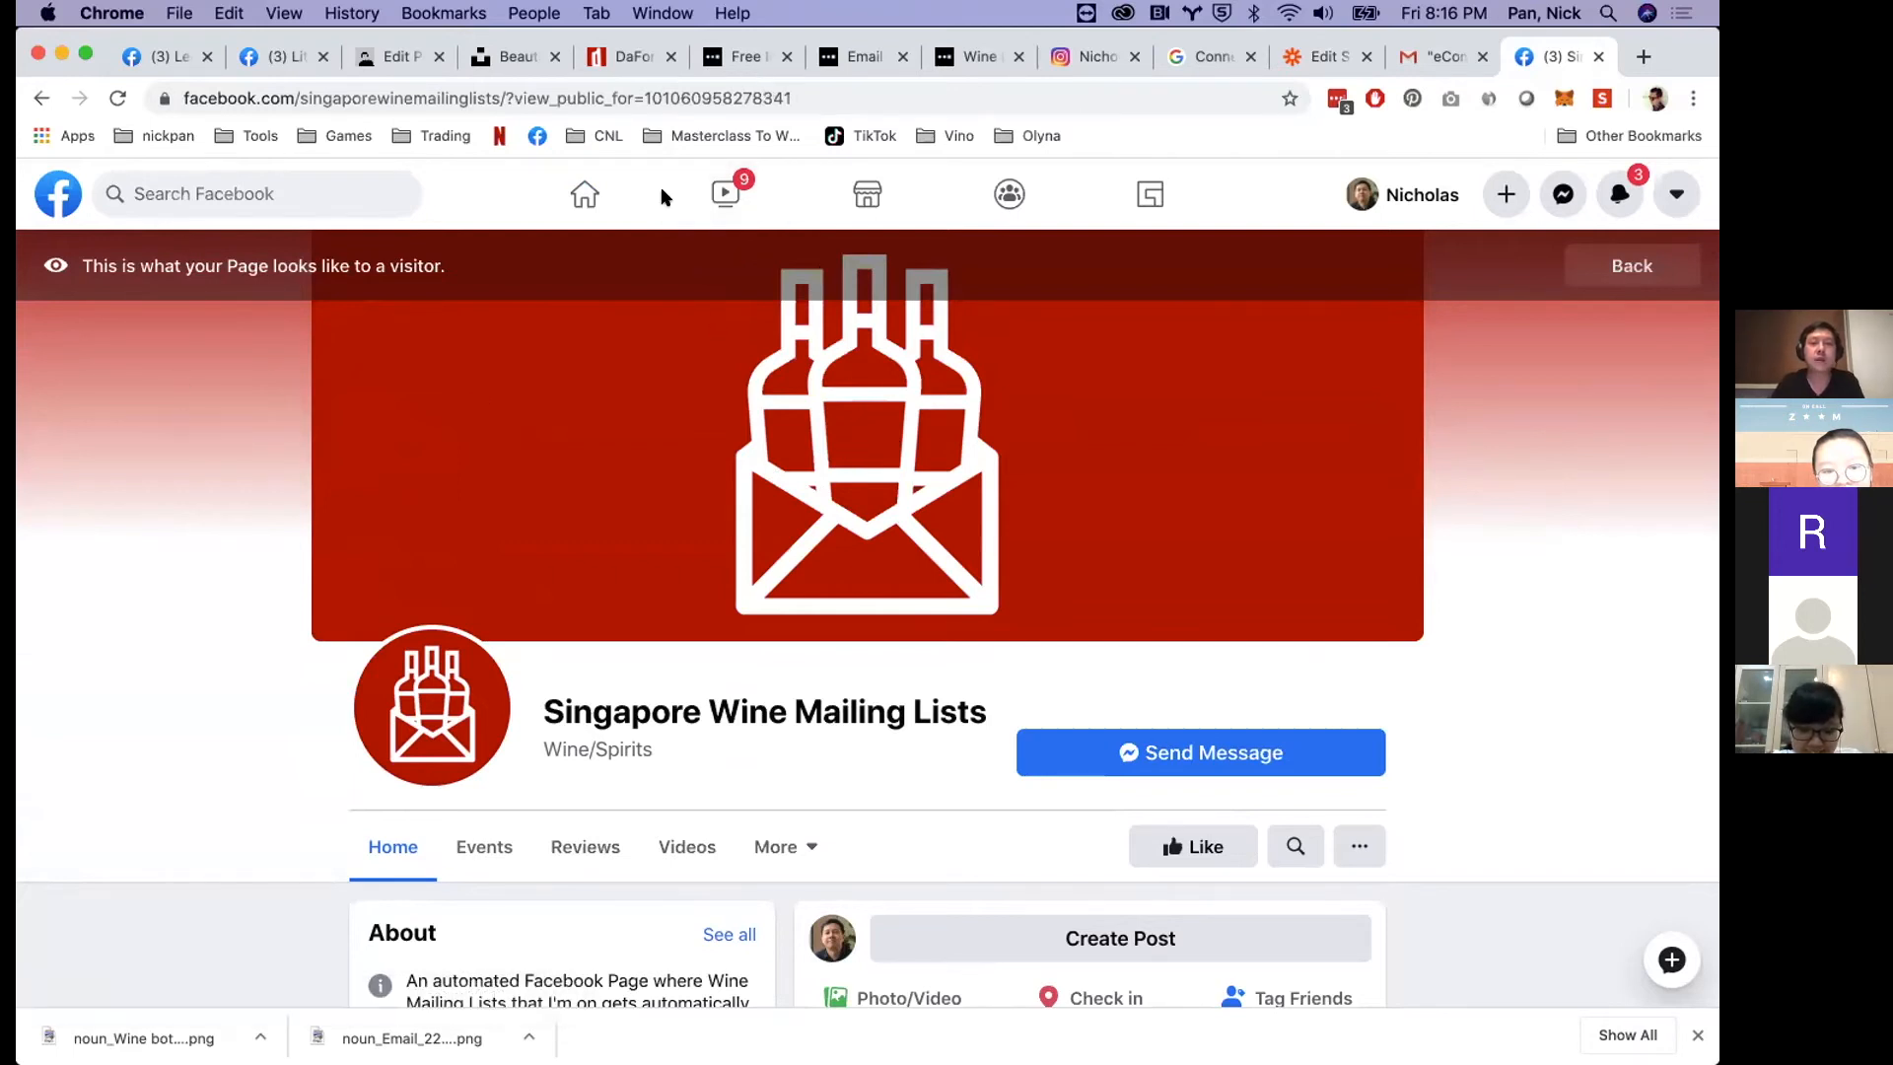
- Switch to the Noun Project icon website and bring its window back to full size
drag(1695, 46, 1695, 162)
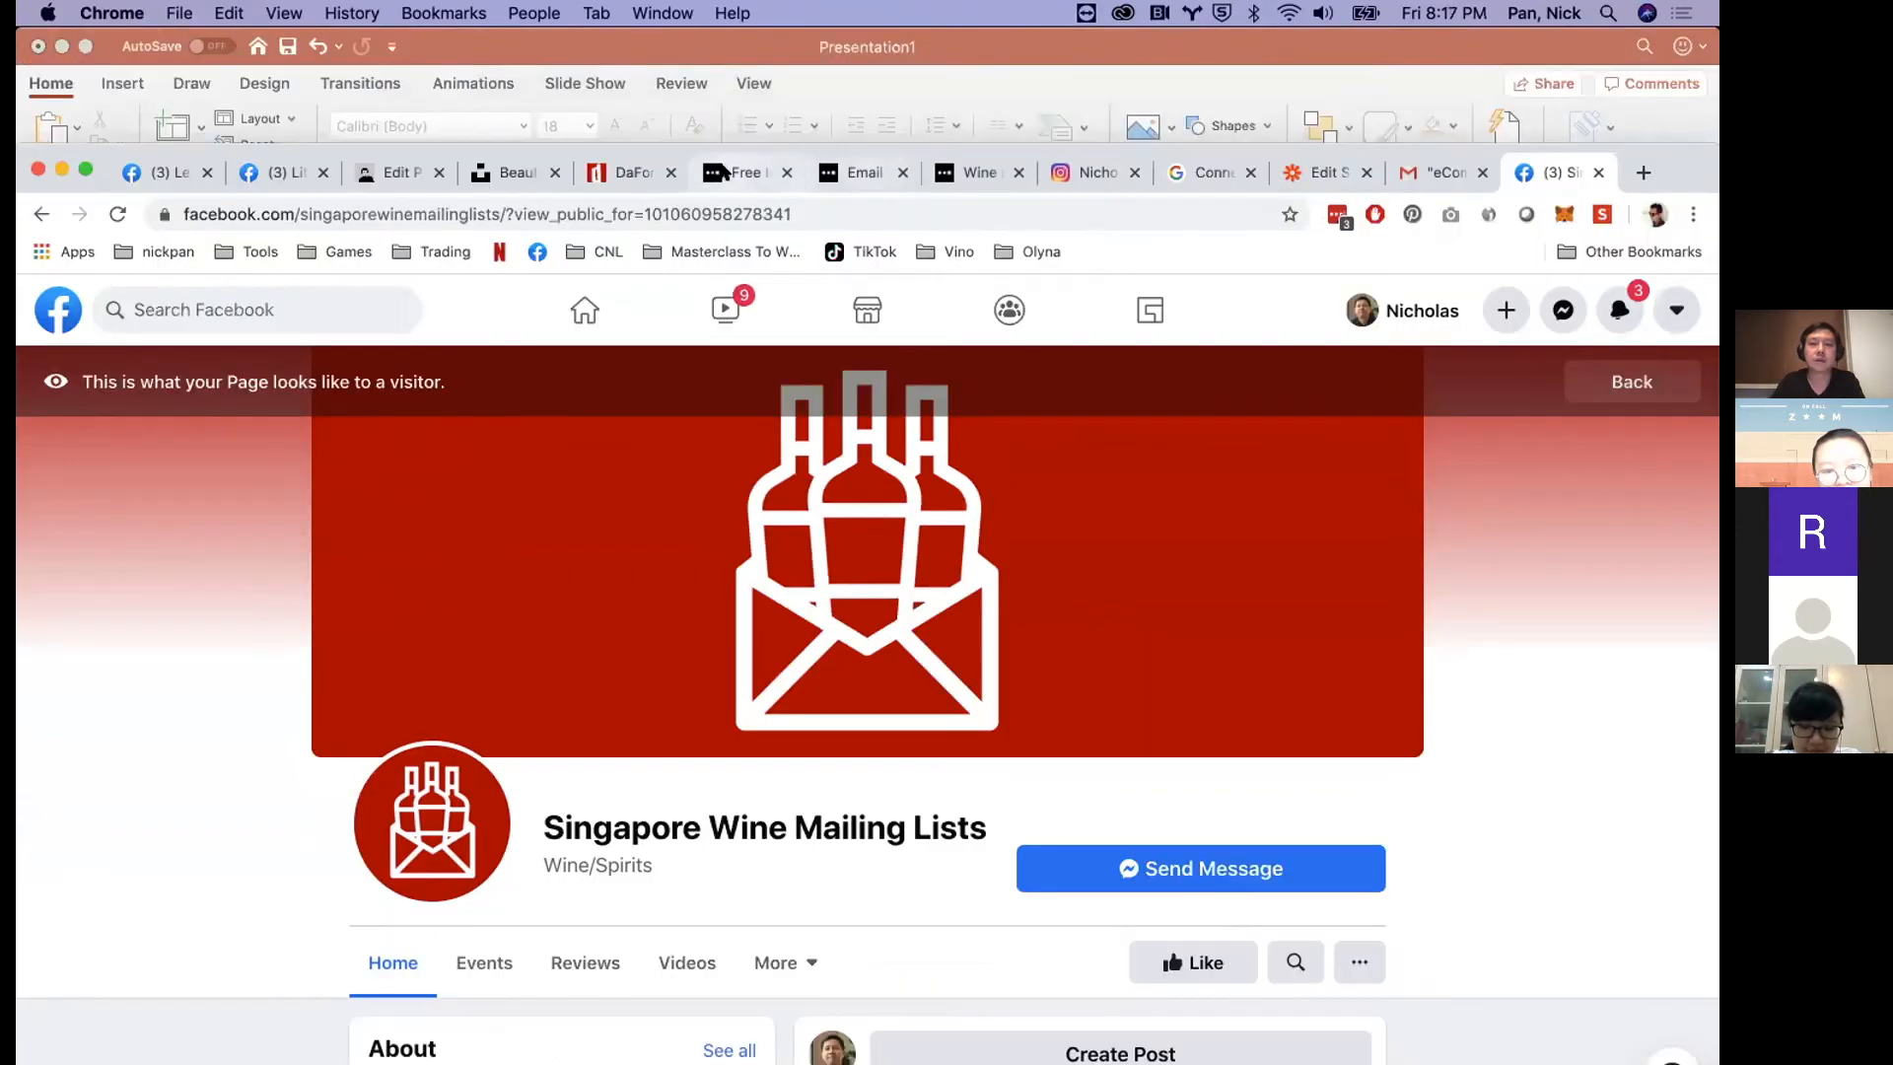
click(725, 173)
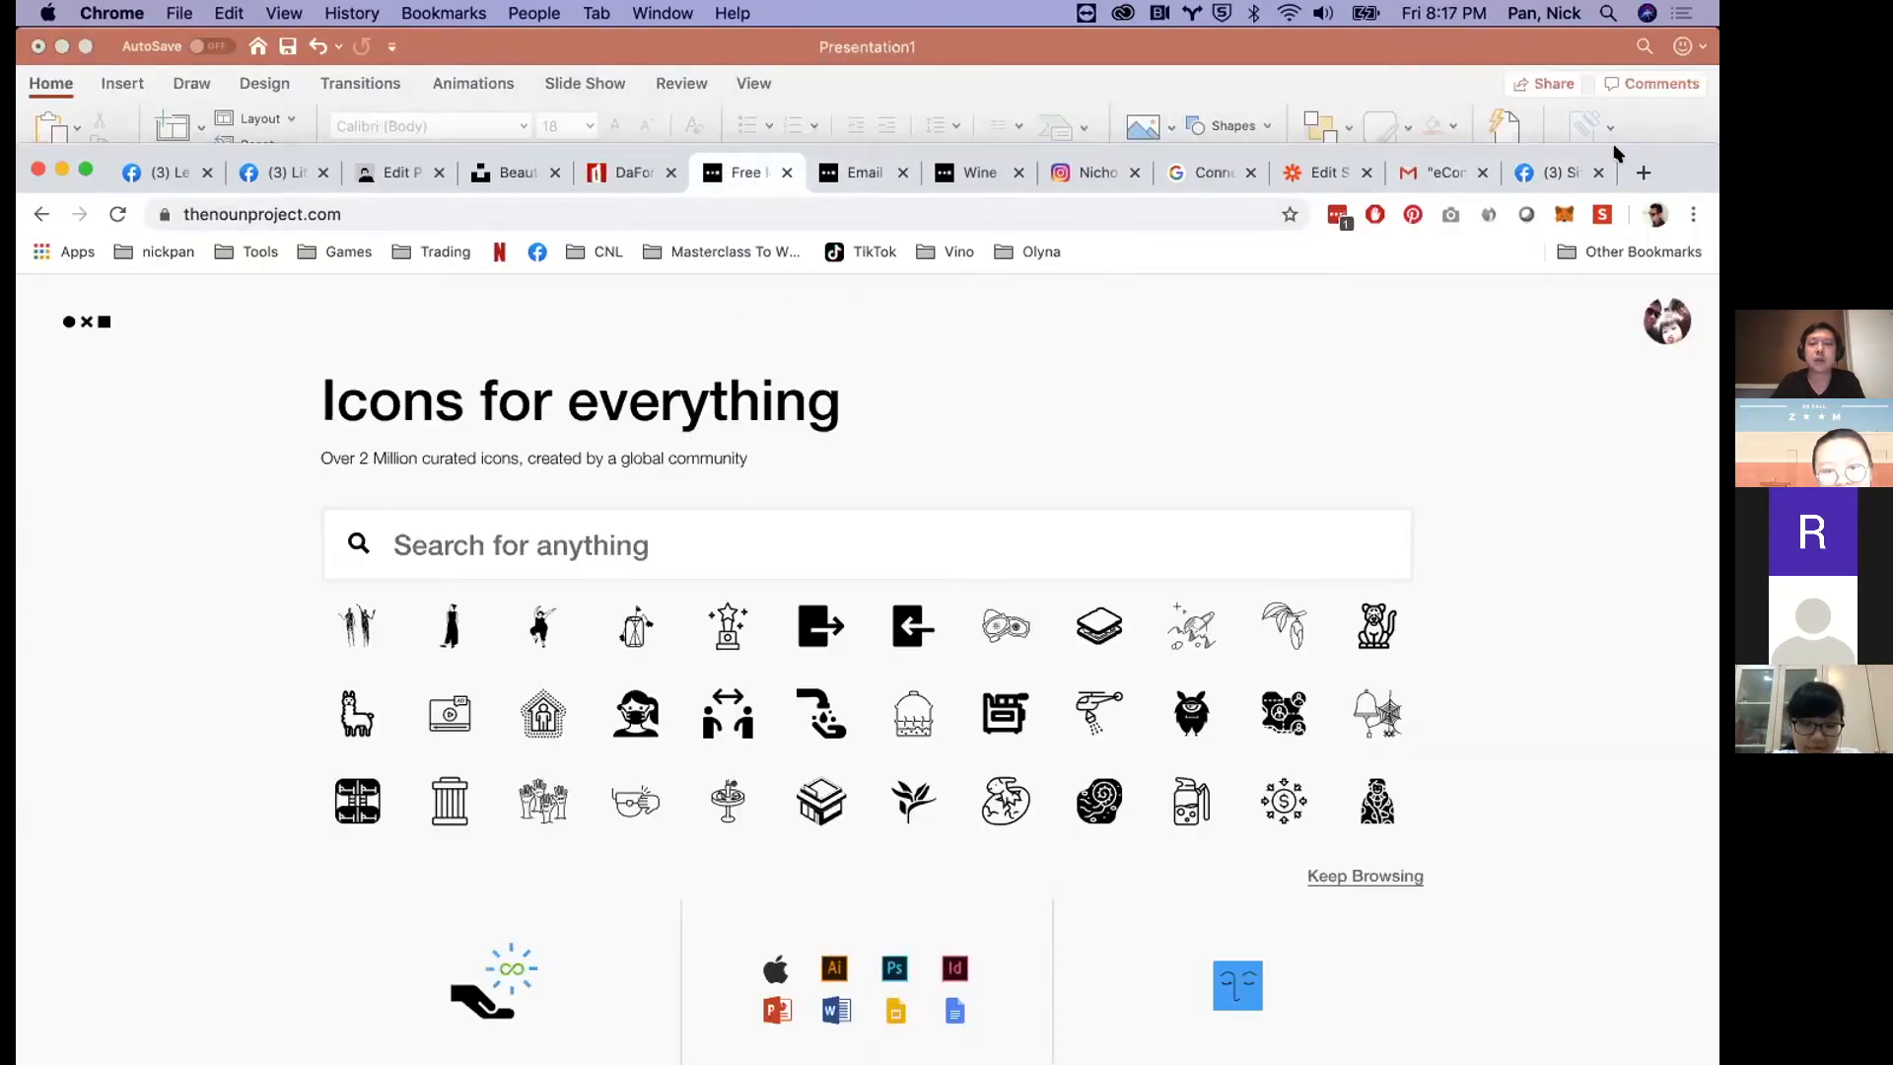
double_click(1616, 153)
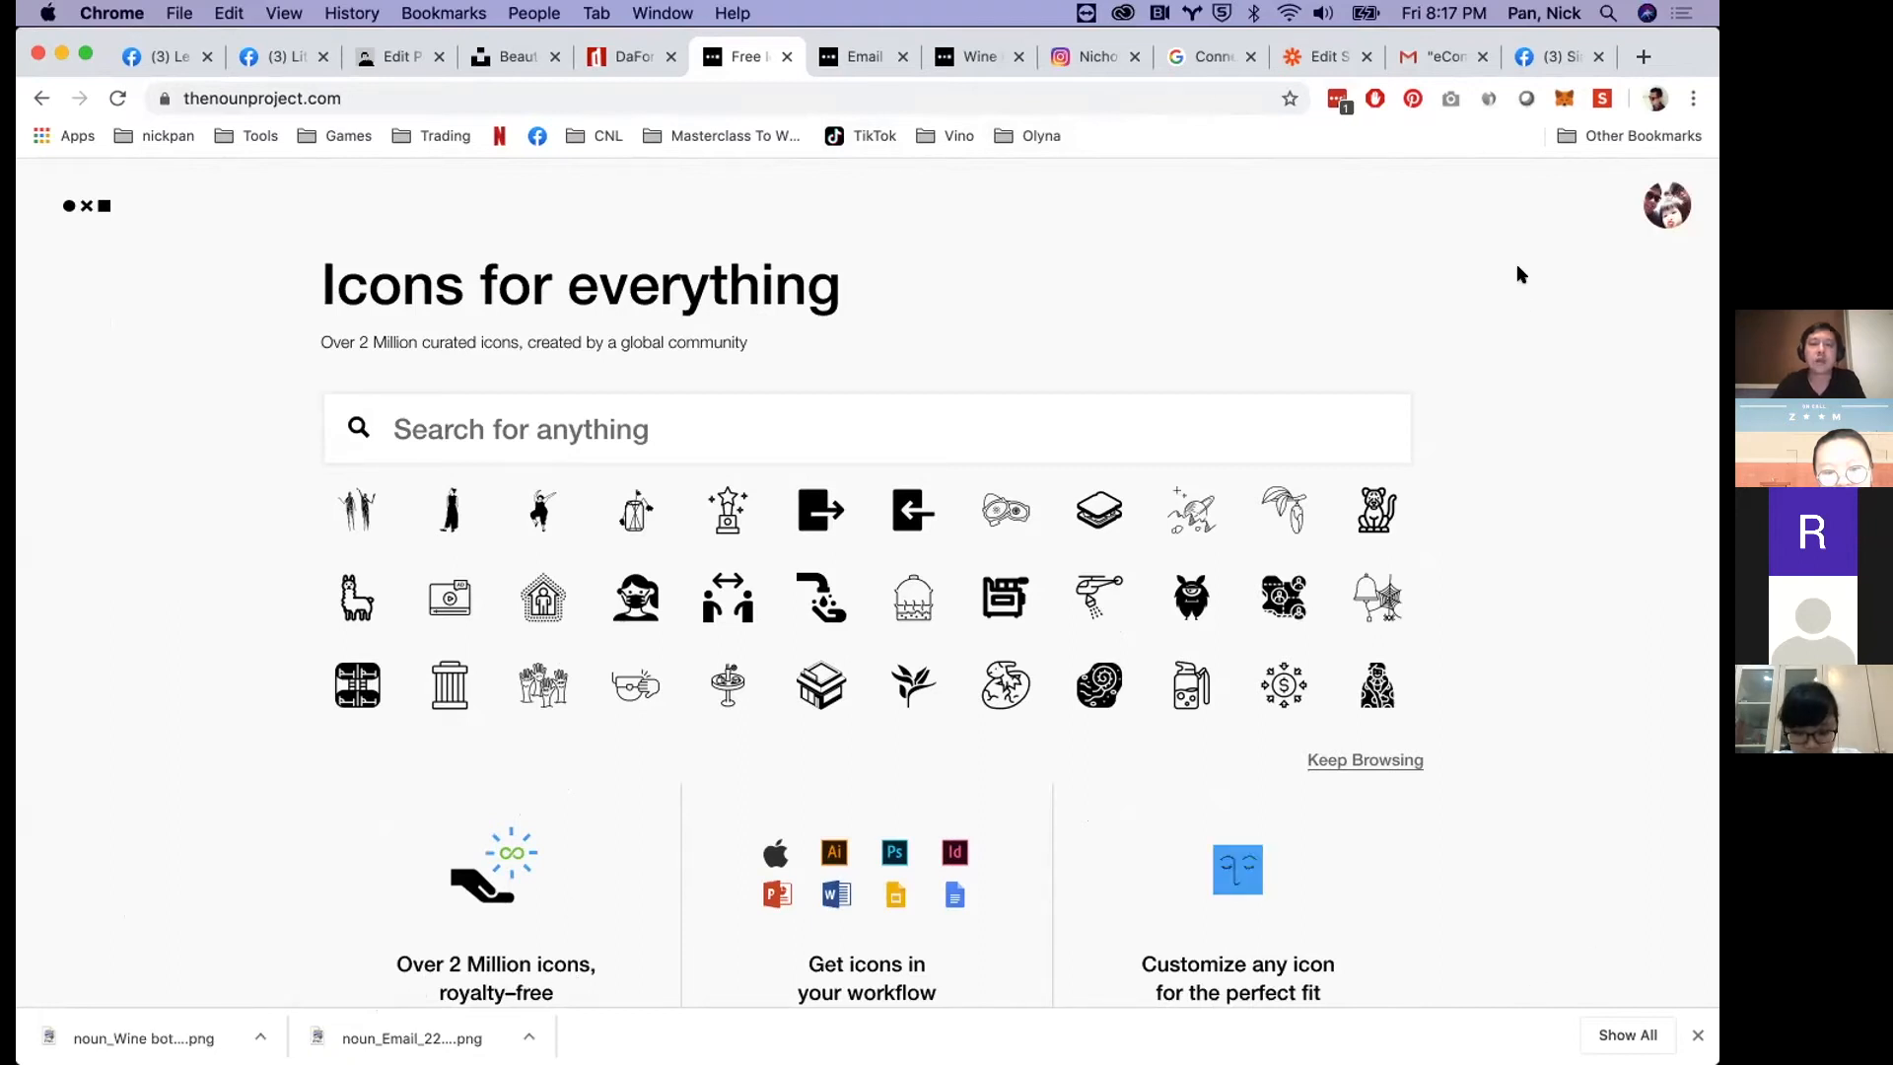
- Search the Noun Project for "wine" icons and browse the results
scroll(757, 390, down, 3)
scroll(719, 419, up, 3)
click(719, 414)
text(wine)
key(Return)
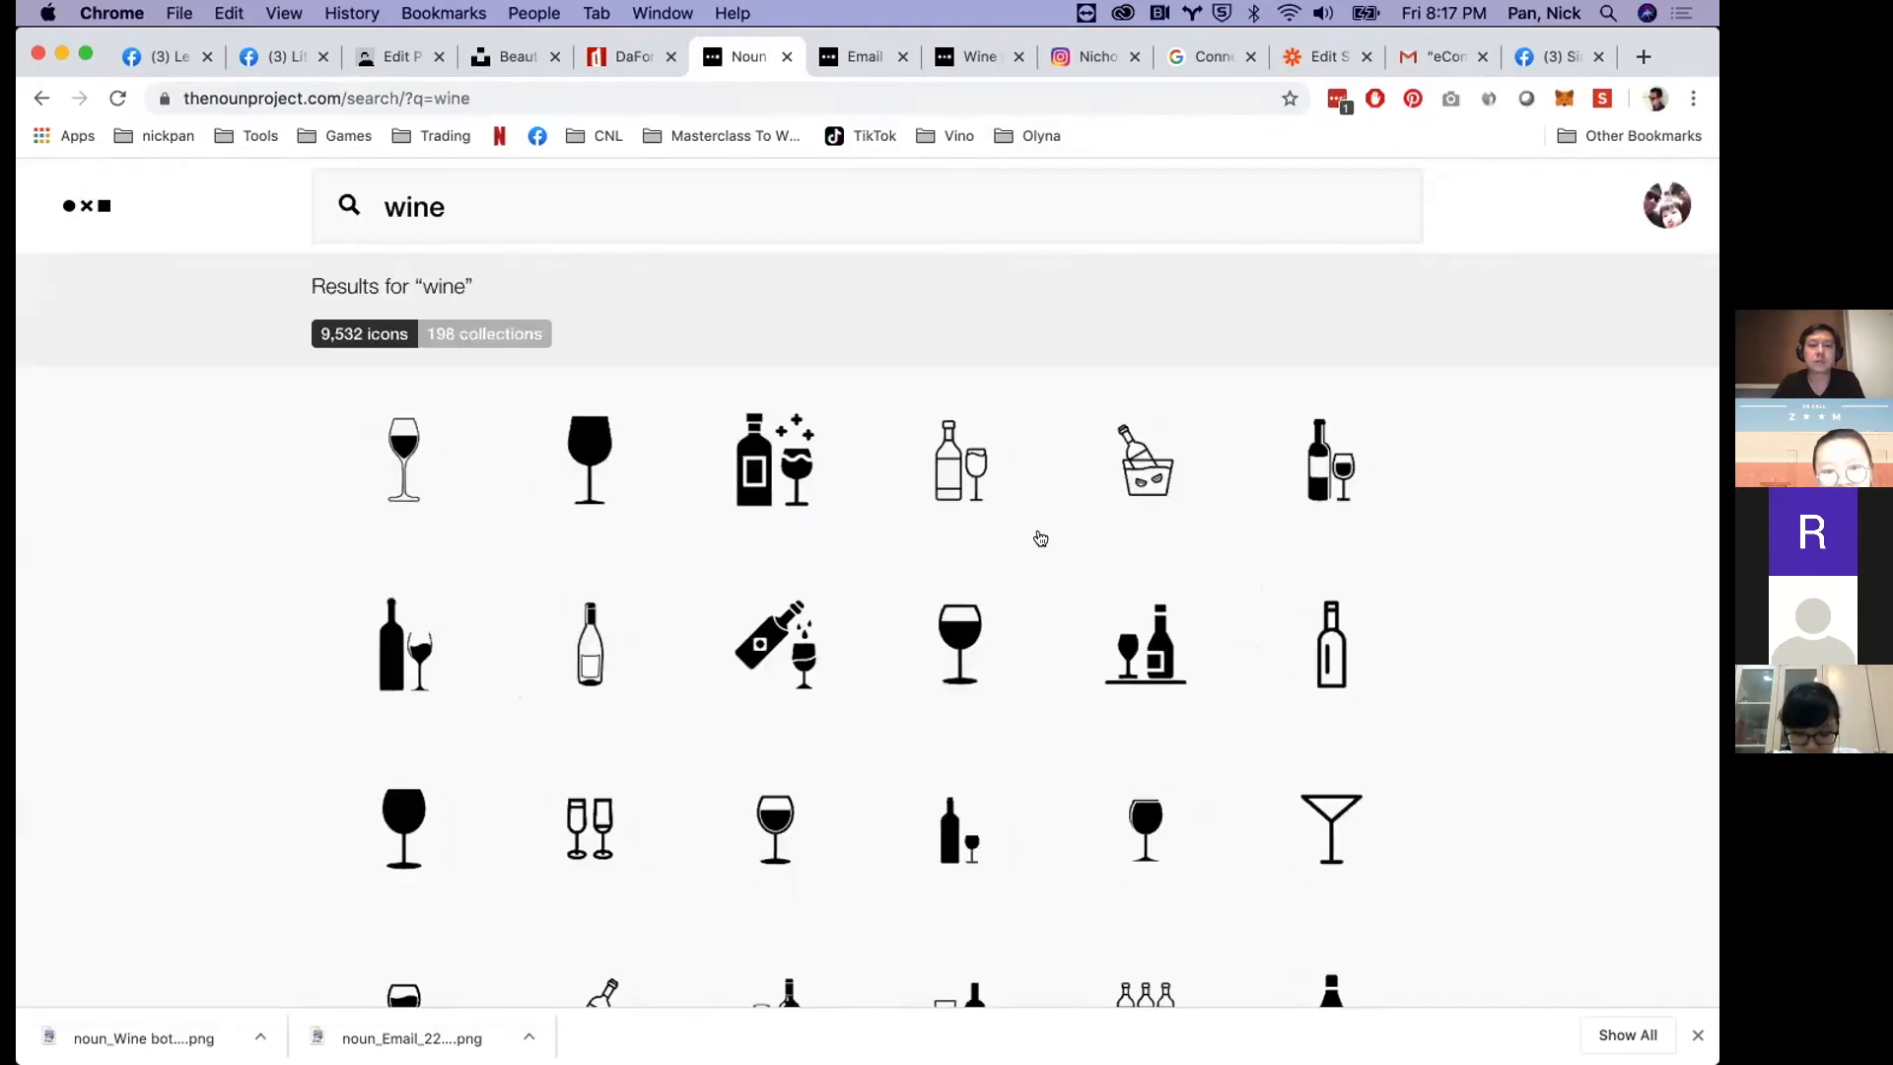
scroll(1040, 537, down, 3)
scroll(1040, 537, down, 7)
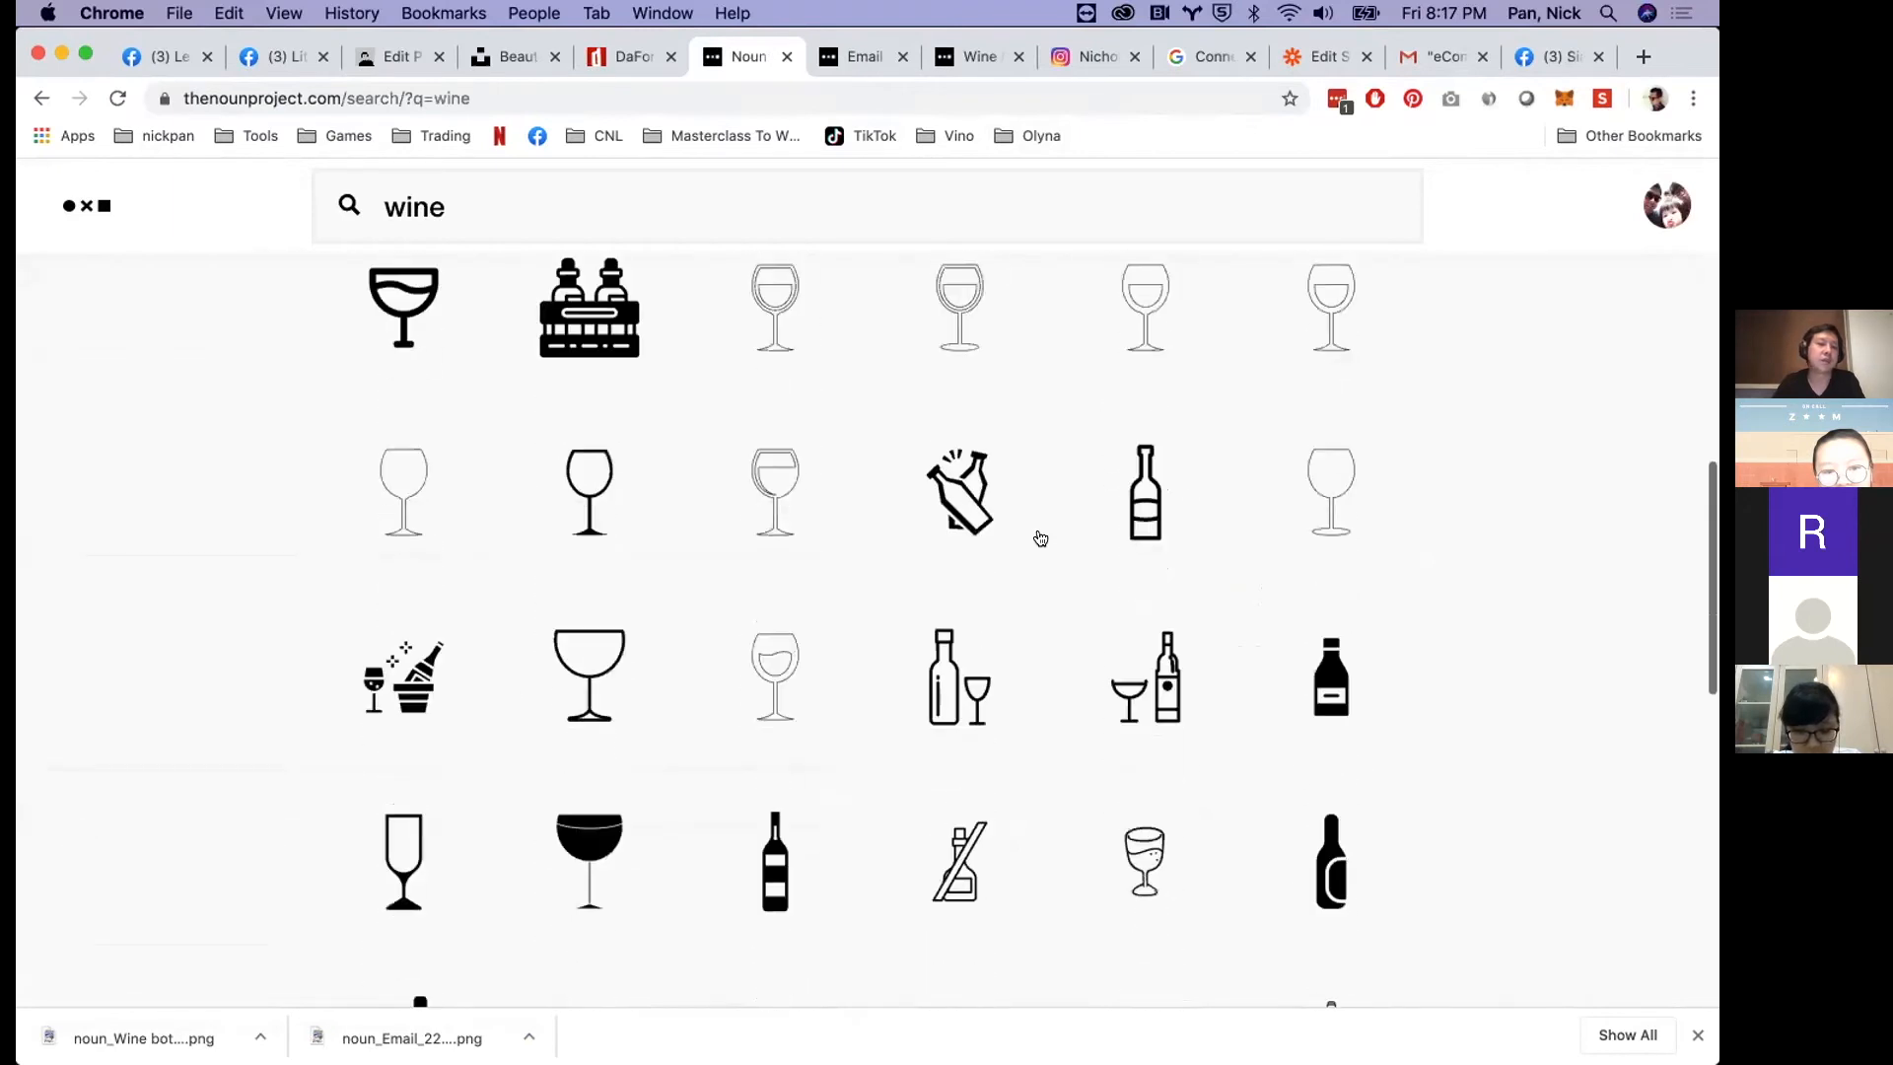
scroll(1038, 530, up, 10)
- View the open-envelope email icon and the wine bottles icon, and switch to slide 1 of Presentation1 in PowerPoint
click(860, 58)
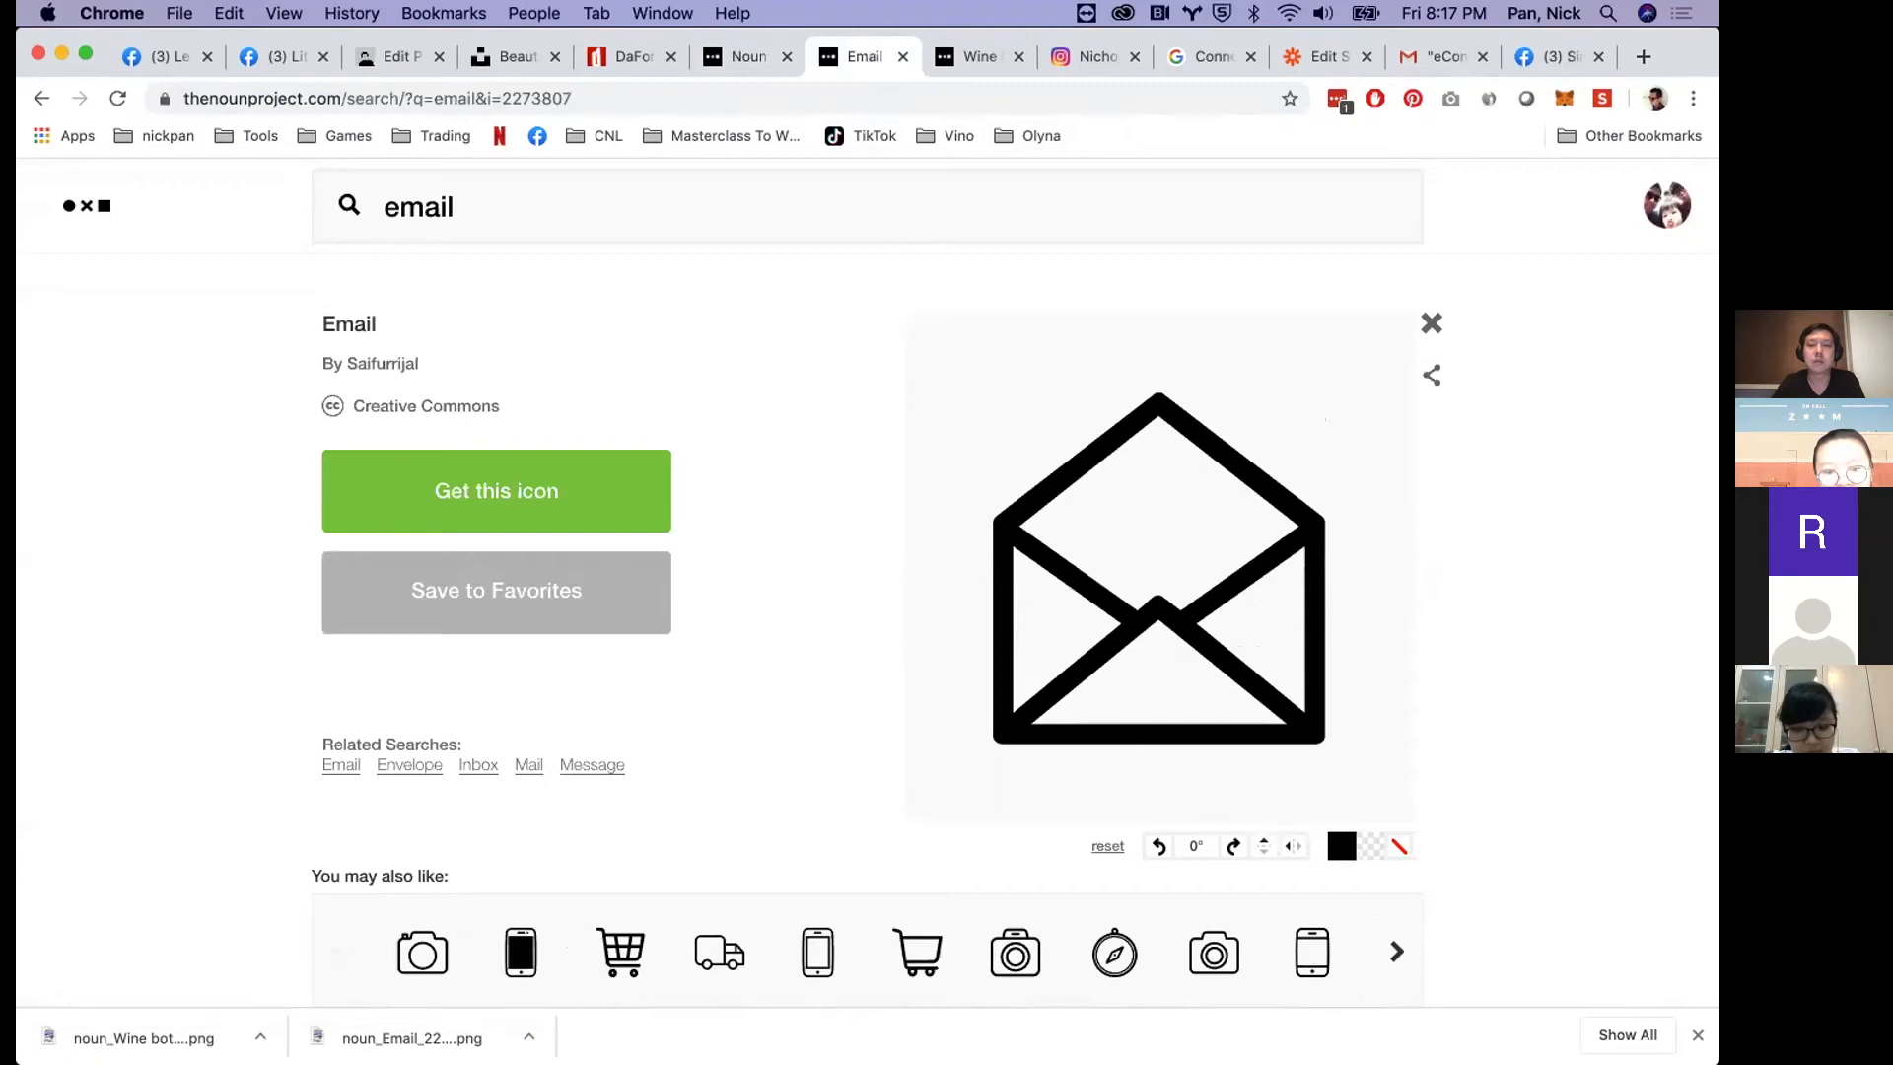
click(971, 56)
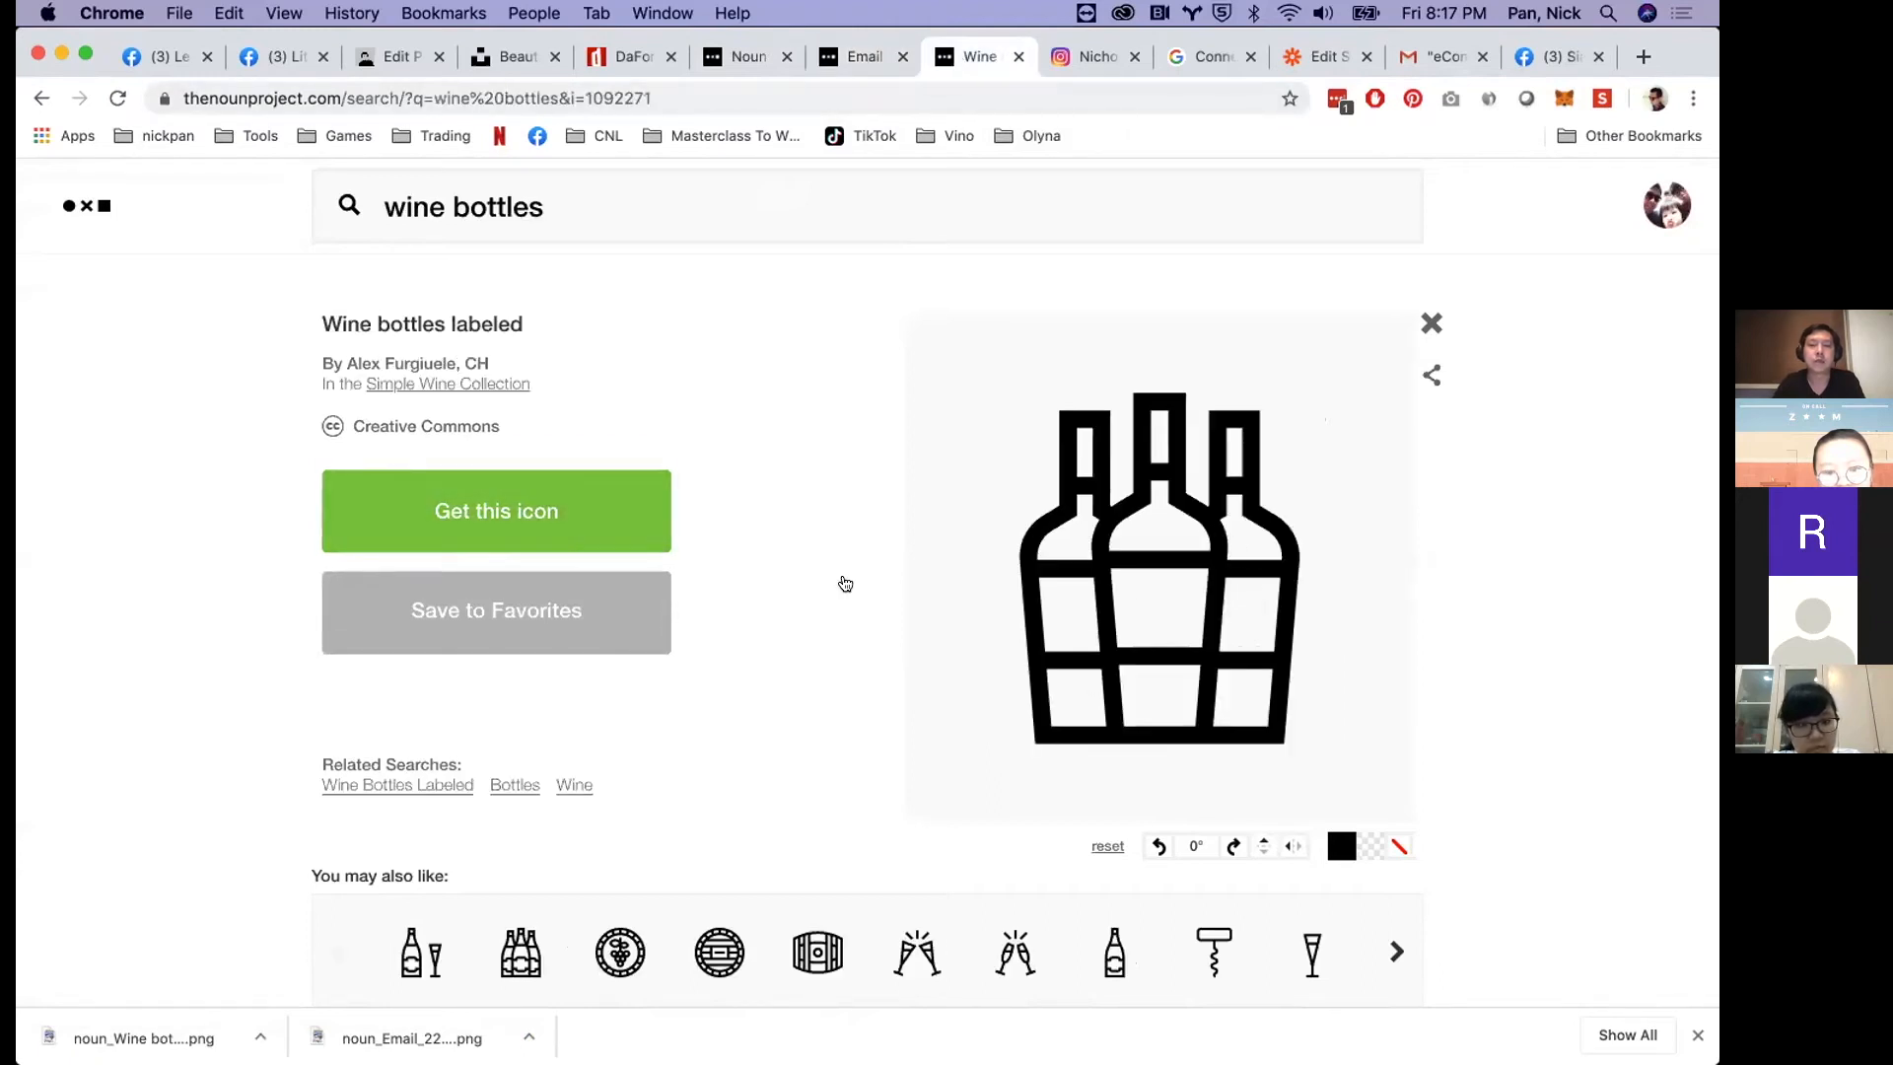
key(super+Tab)
click(138, 288)
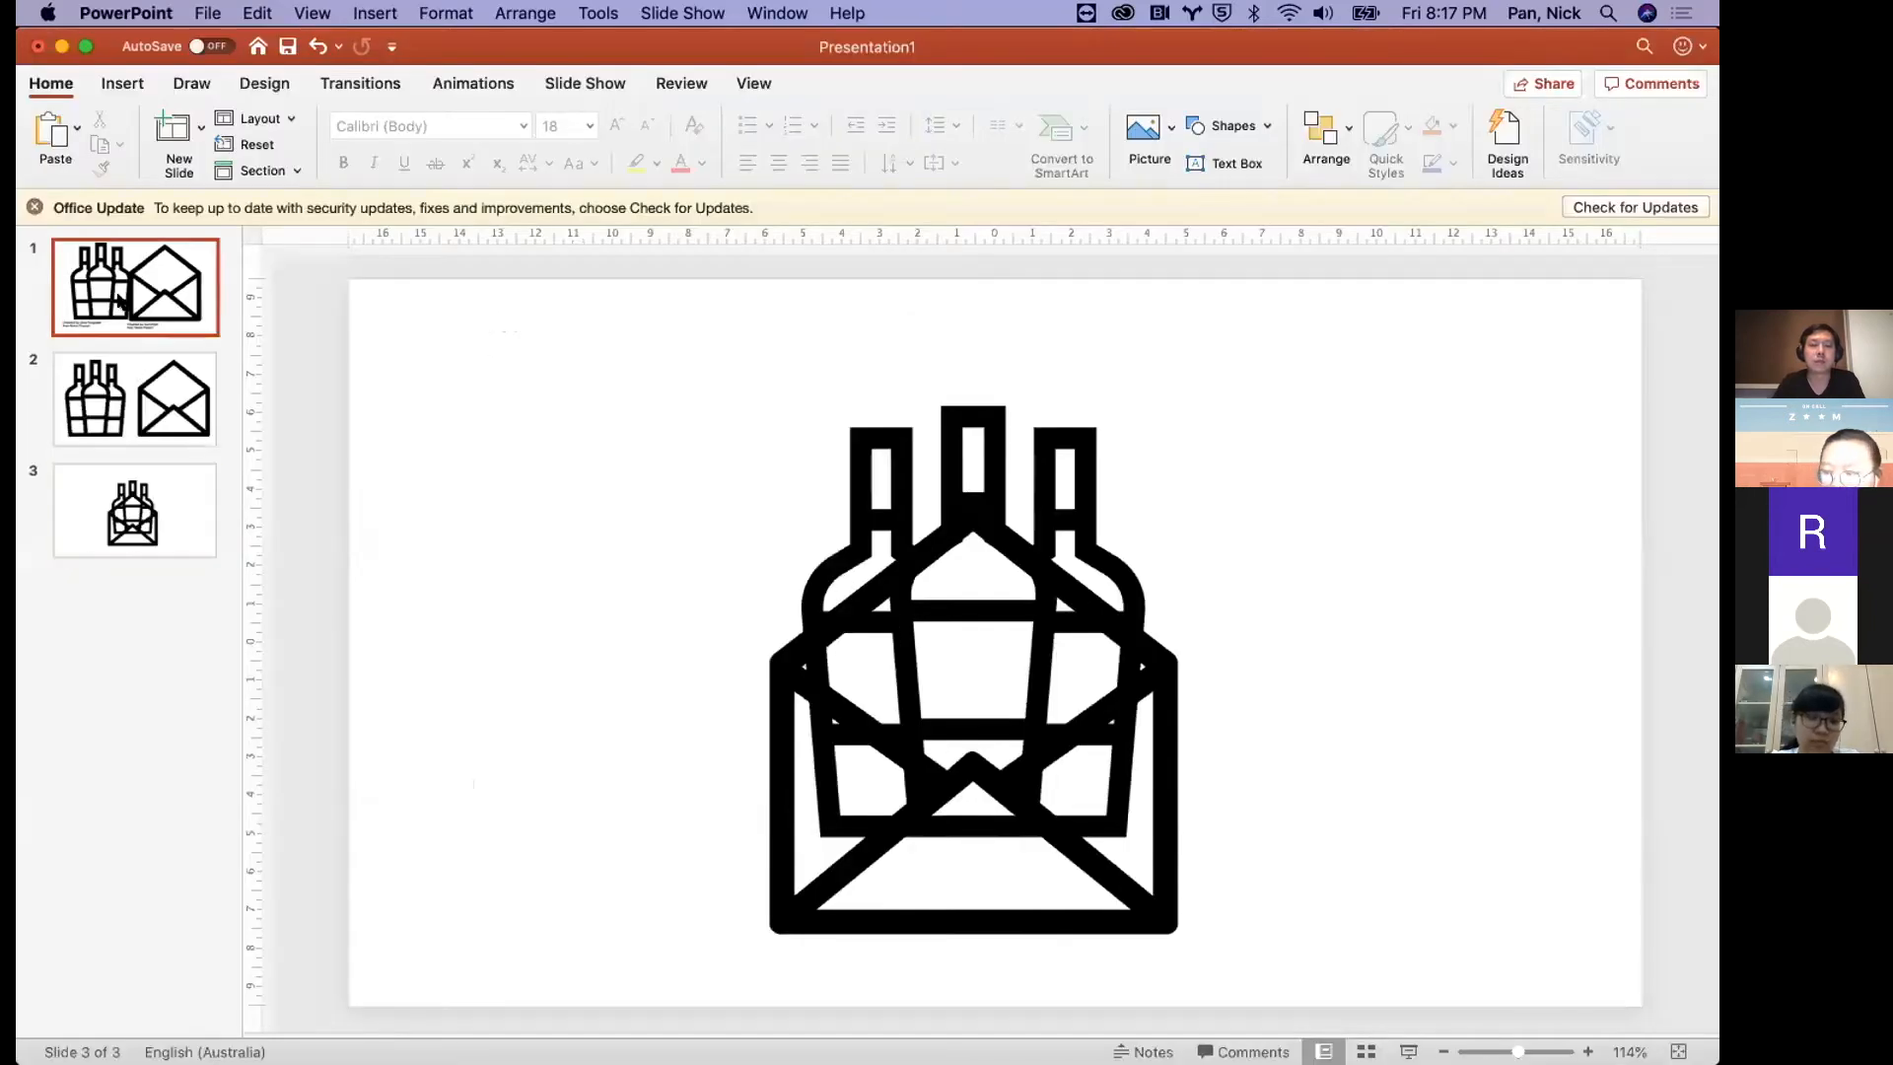
- Crop the wine bottles picture on slide 1 to about 16.54 cm high and 14.48 cm wide, cutting off its attribution text
click(1279, 635)
click(729, 545)
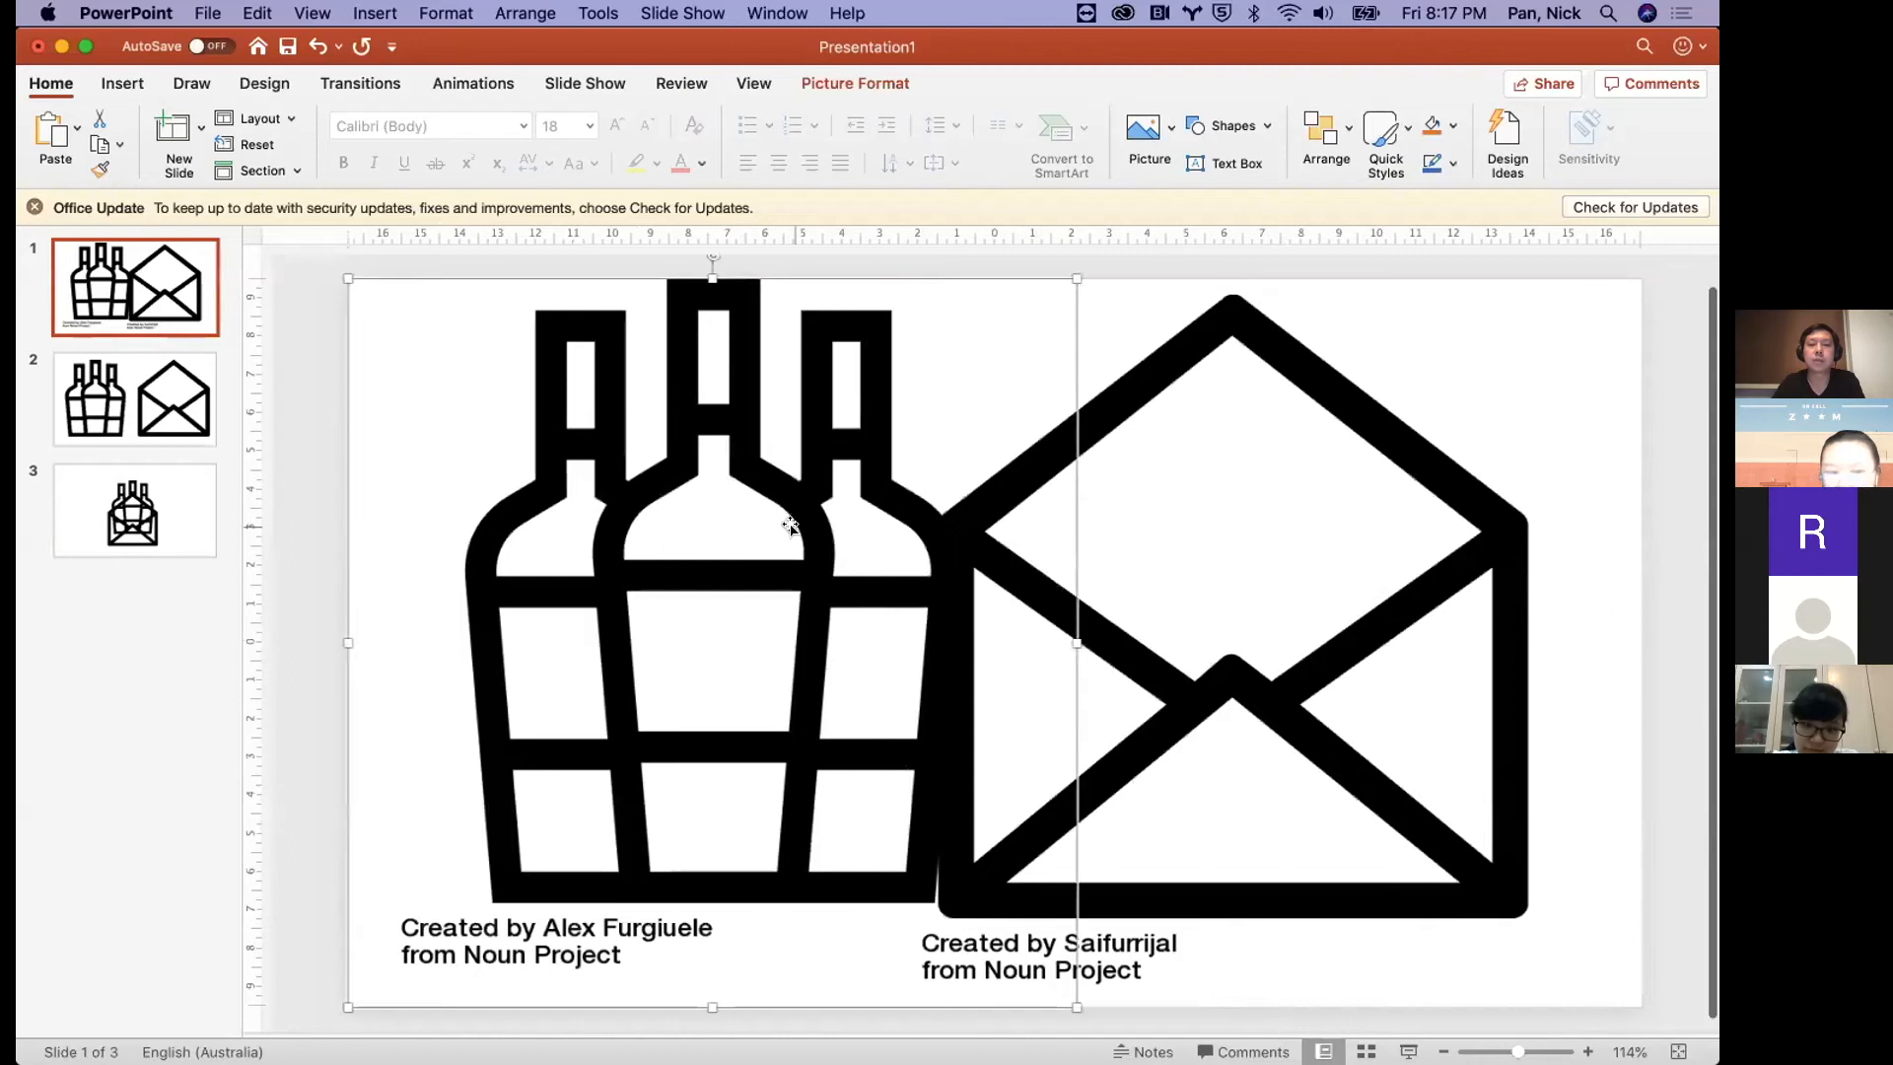
click(836, 84)
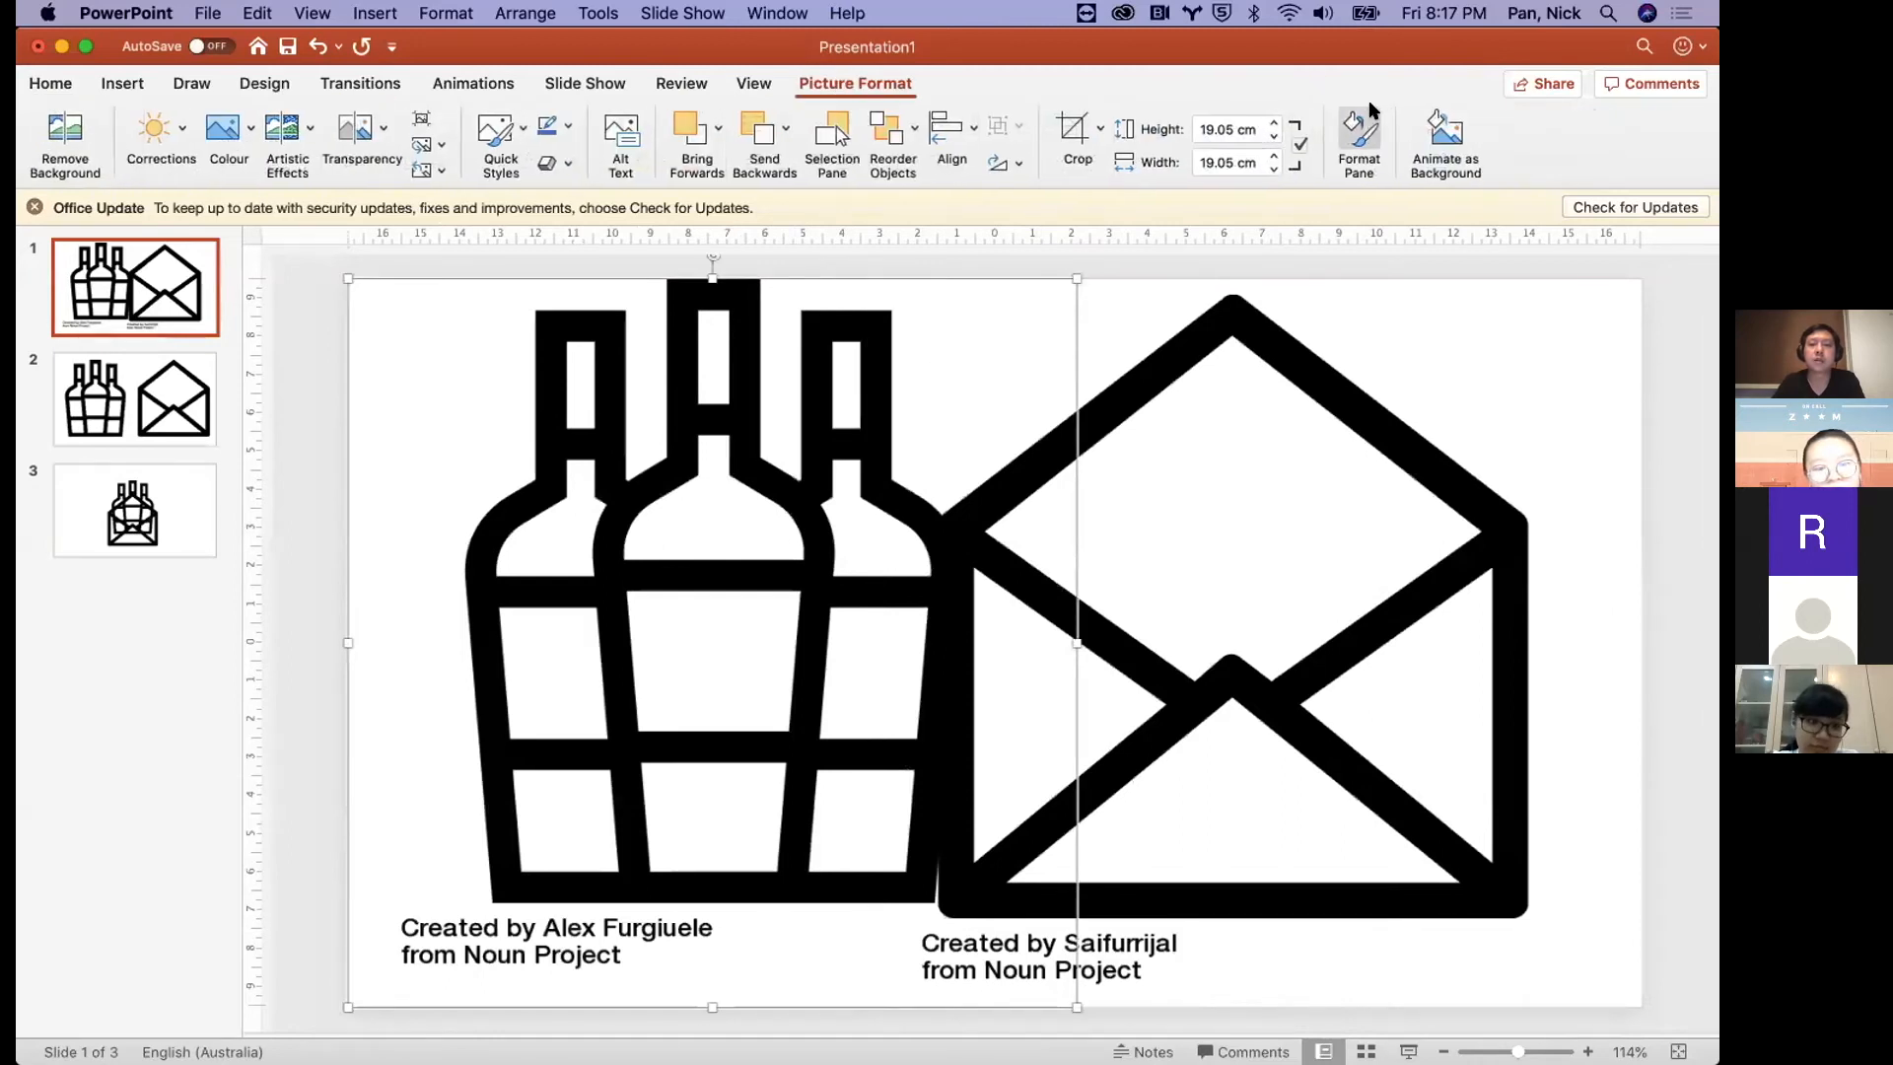
click(1081, 133)
drag(712, 1005, 712, 900)
drag(1074, 595, 992, 595)
drag(352, 589, 442, 588)
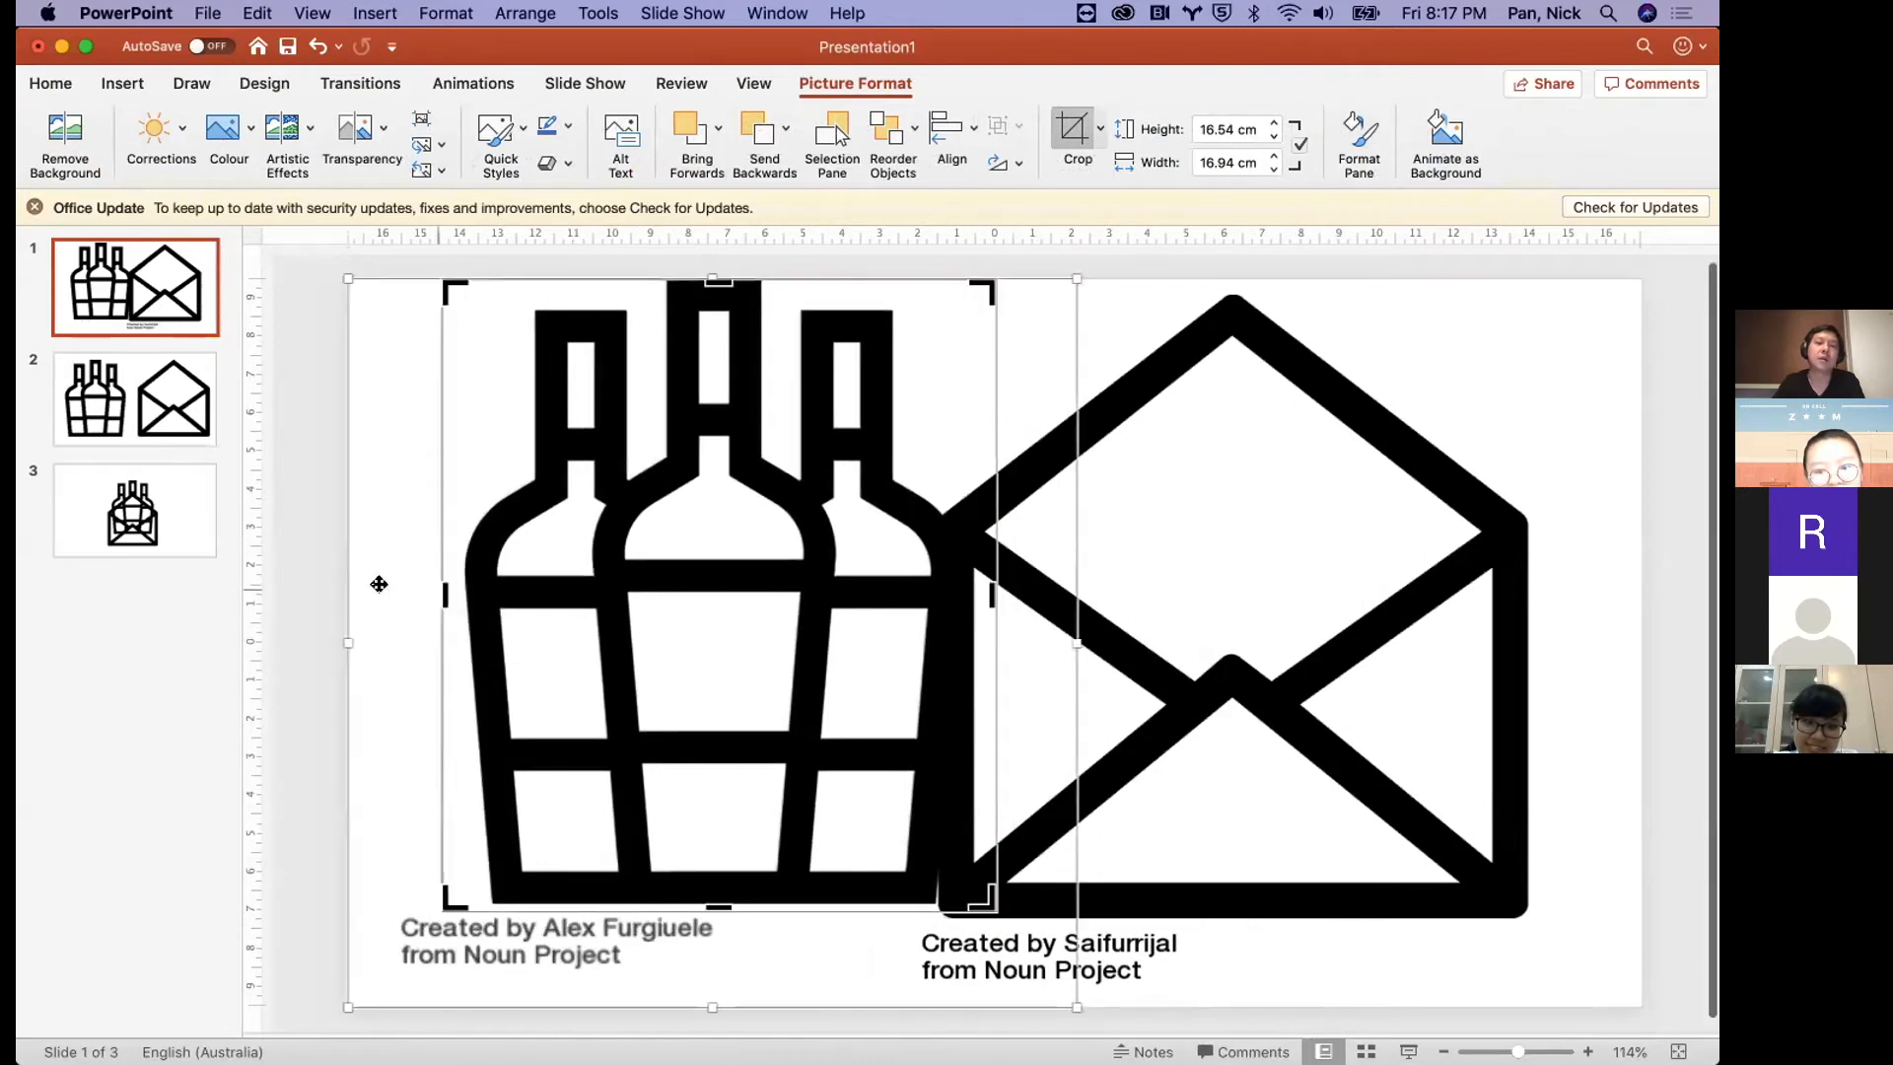
click(287, 470)
- Move the wine bottles picture and the envelope picture apart so that they no longer overlap
click(651, 454)
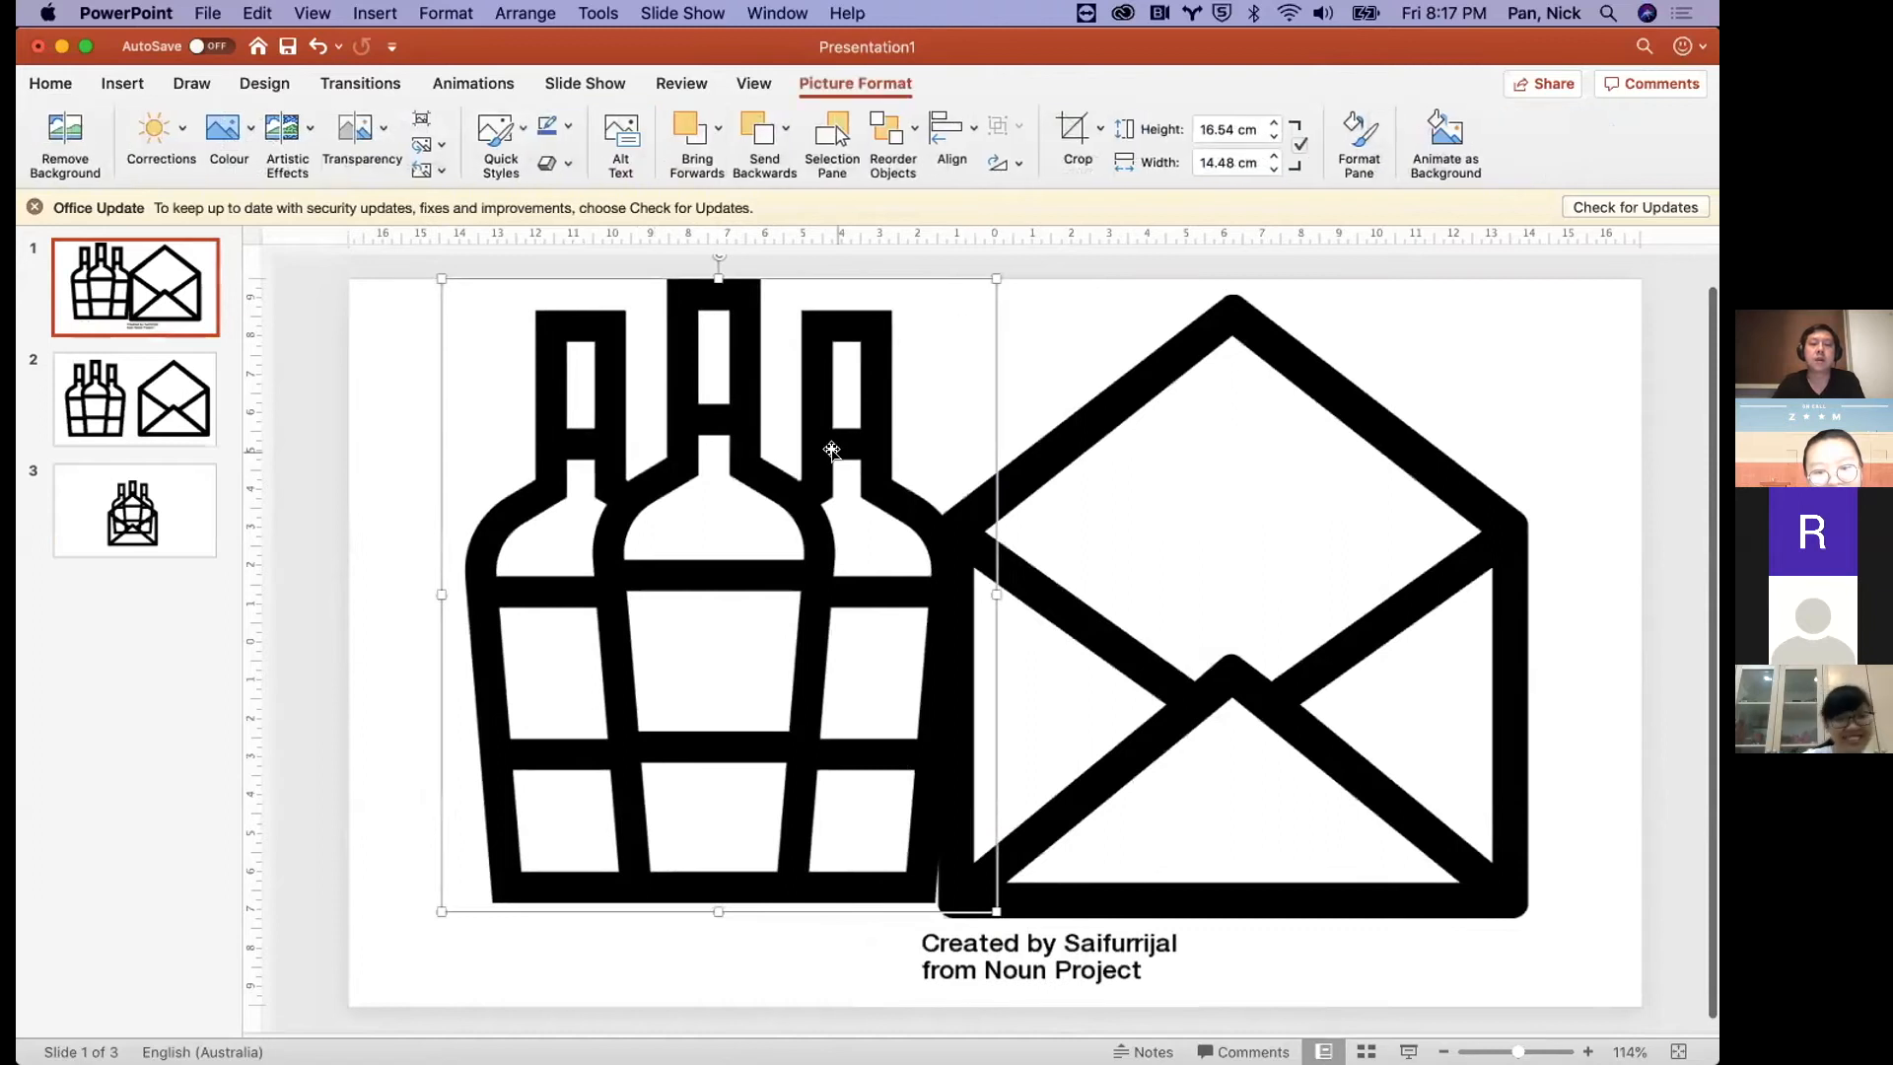
drag(833, 451, 785, 451)
drag(1027, 437, 1073, 439)
- Draw an isosceles triangle on slide 3 in the empty area beside the combined bottles and envelope icon
click(164, 398)
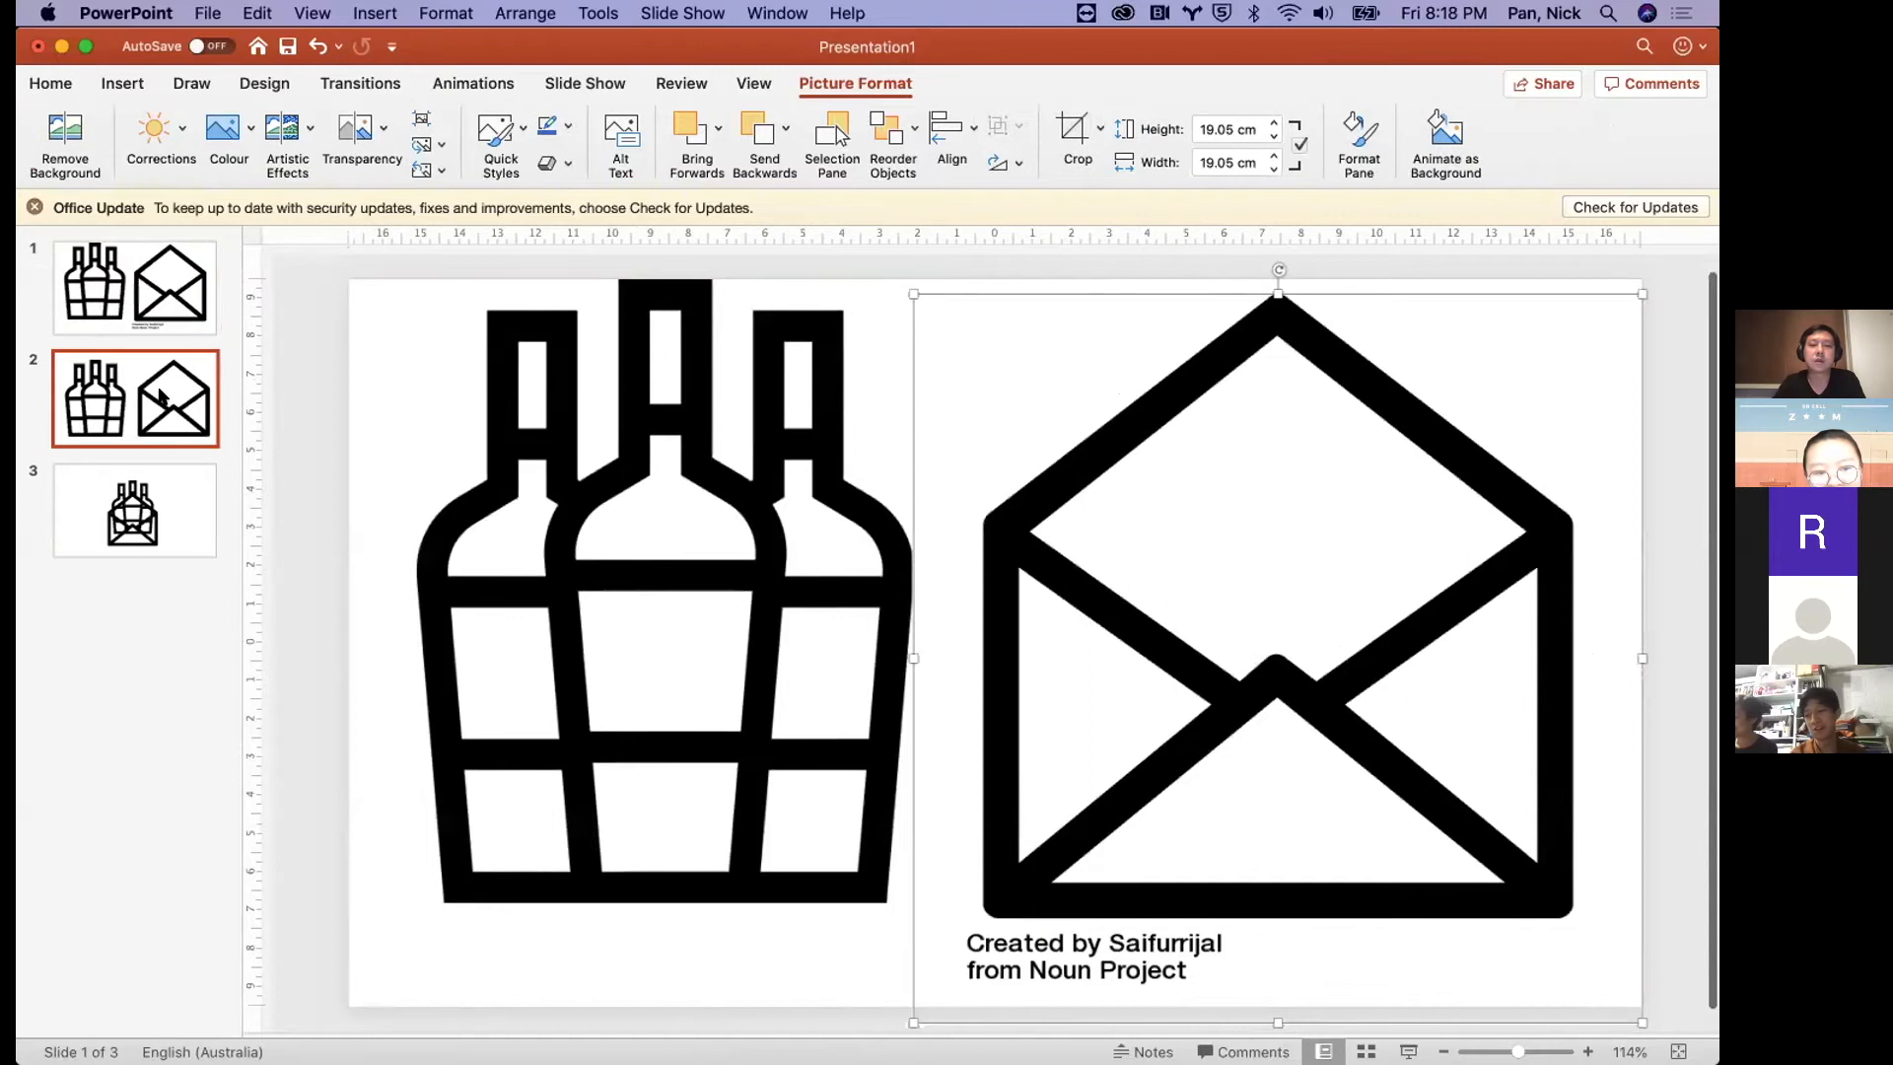
click(145, 510)
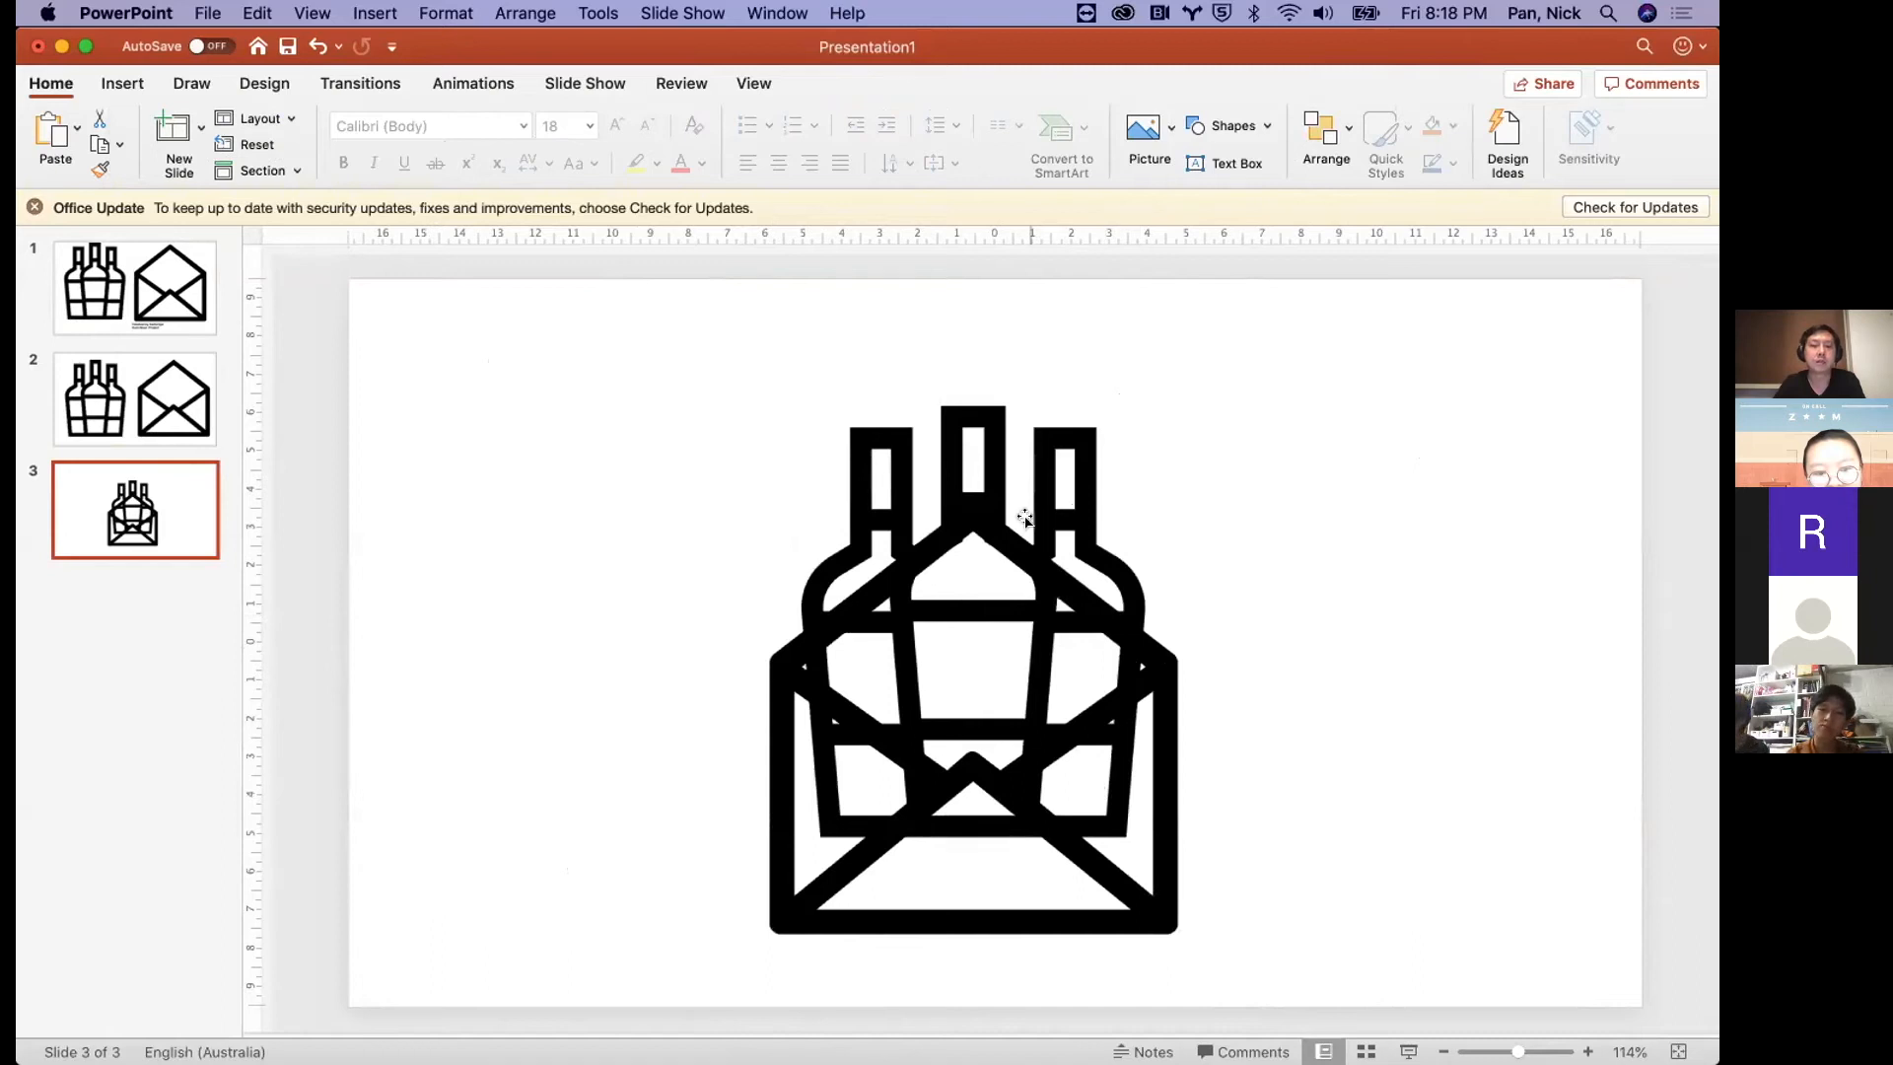
click(1323, 130)
click(1240, 126)
click(1240, 125)
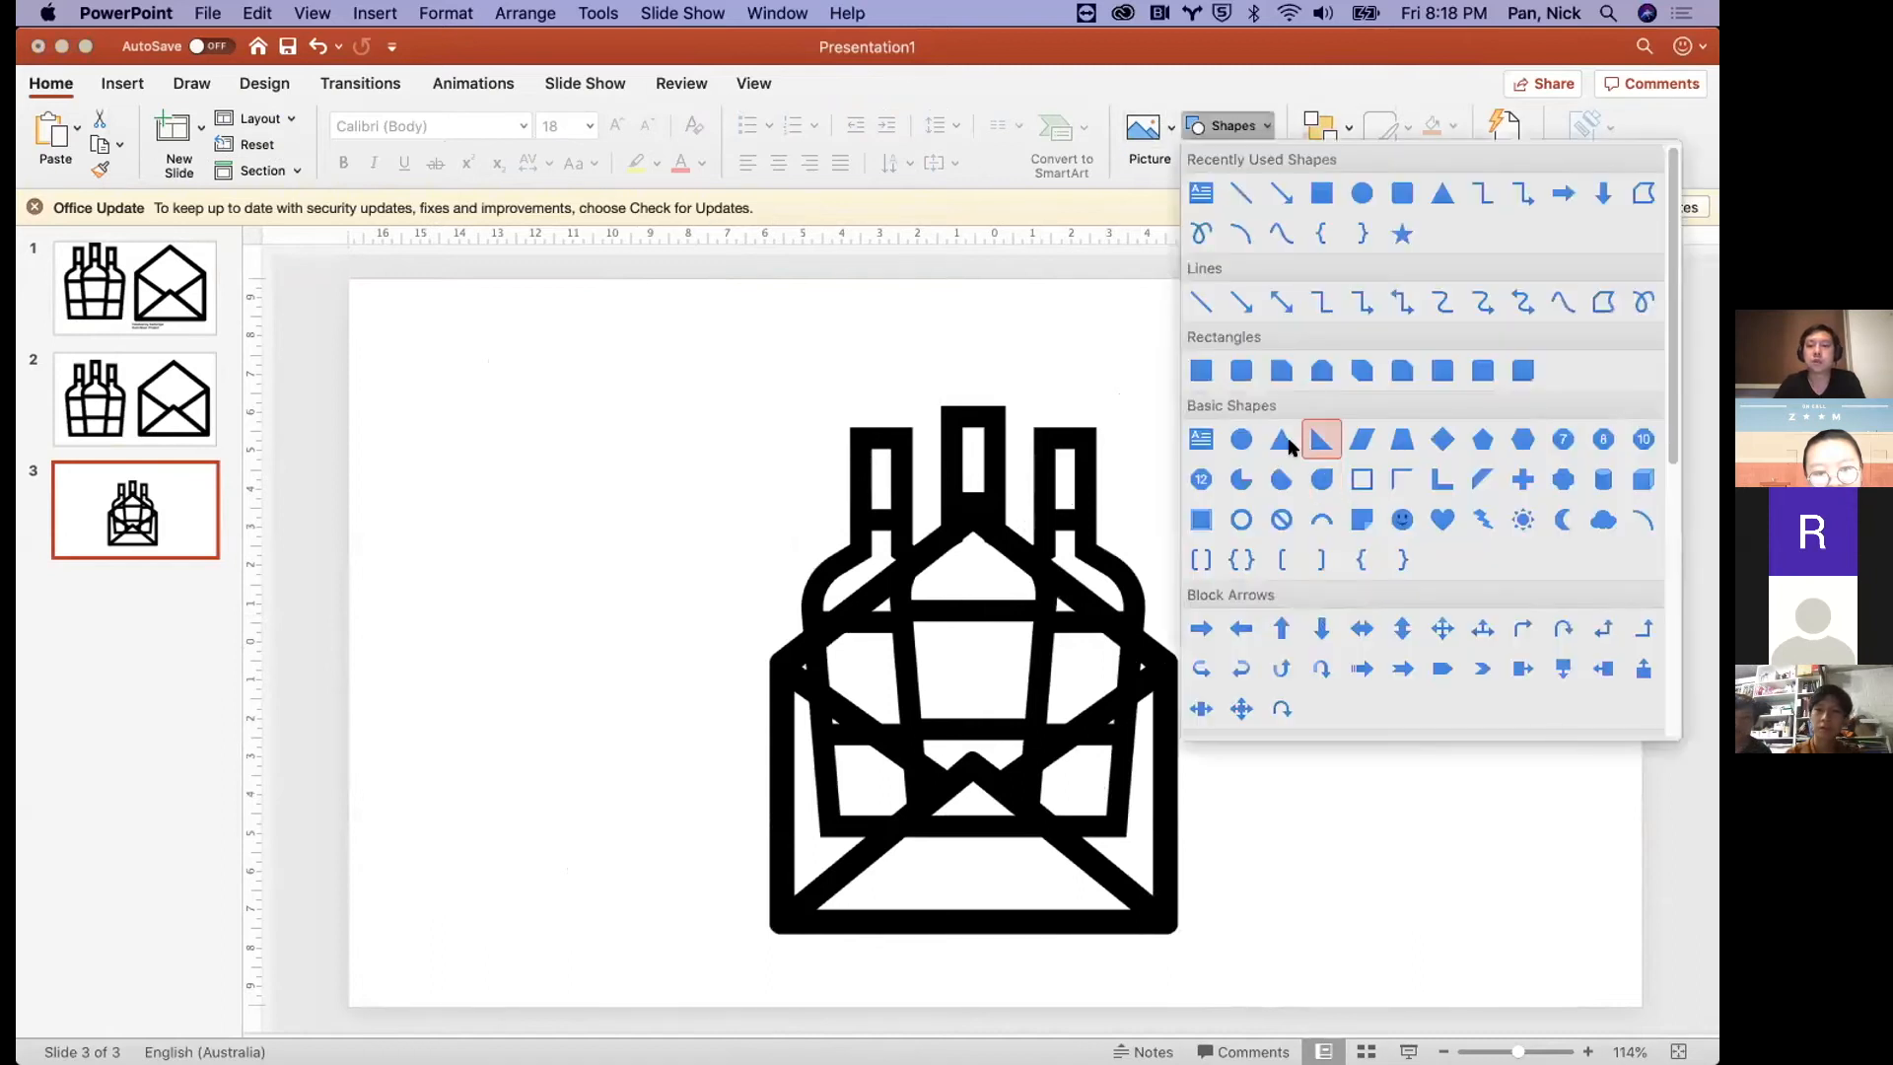
click(1281, 442)
drag(1287, 465, 1407, 579)
- Turn the triangle upside down and fit it into the V-shaped opening across the envelope's front
mouse_move(1343, 440)
mouse_down()
mouse_move(1213, 604)
mouse_move(1270, 700)
mouse_move(1292, 698)
mouse_up()
drag(1339, 495, 1162, 708)
drag(1019, 684, 965, 658)
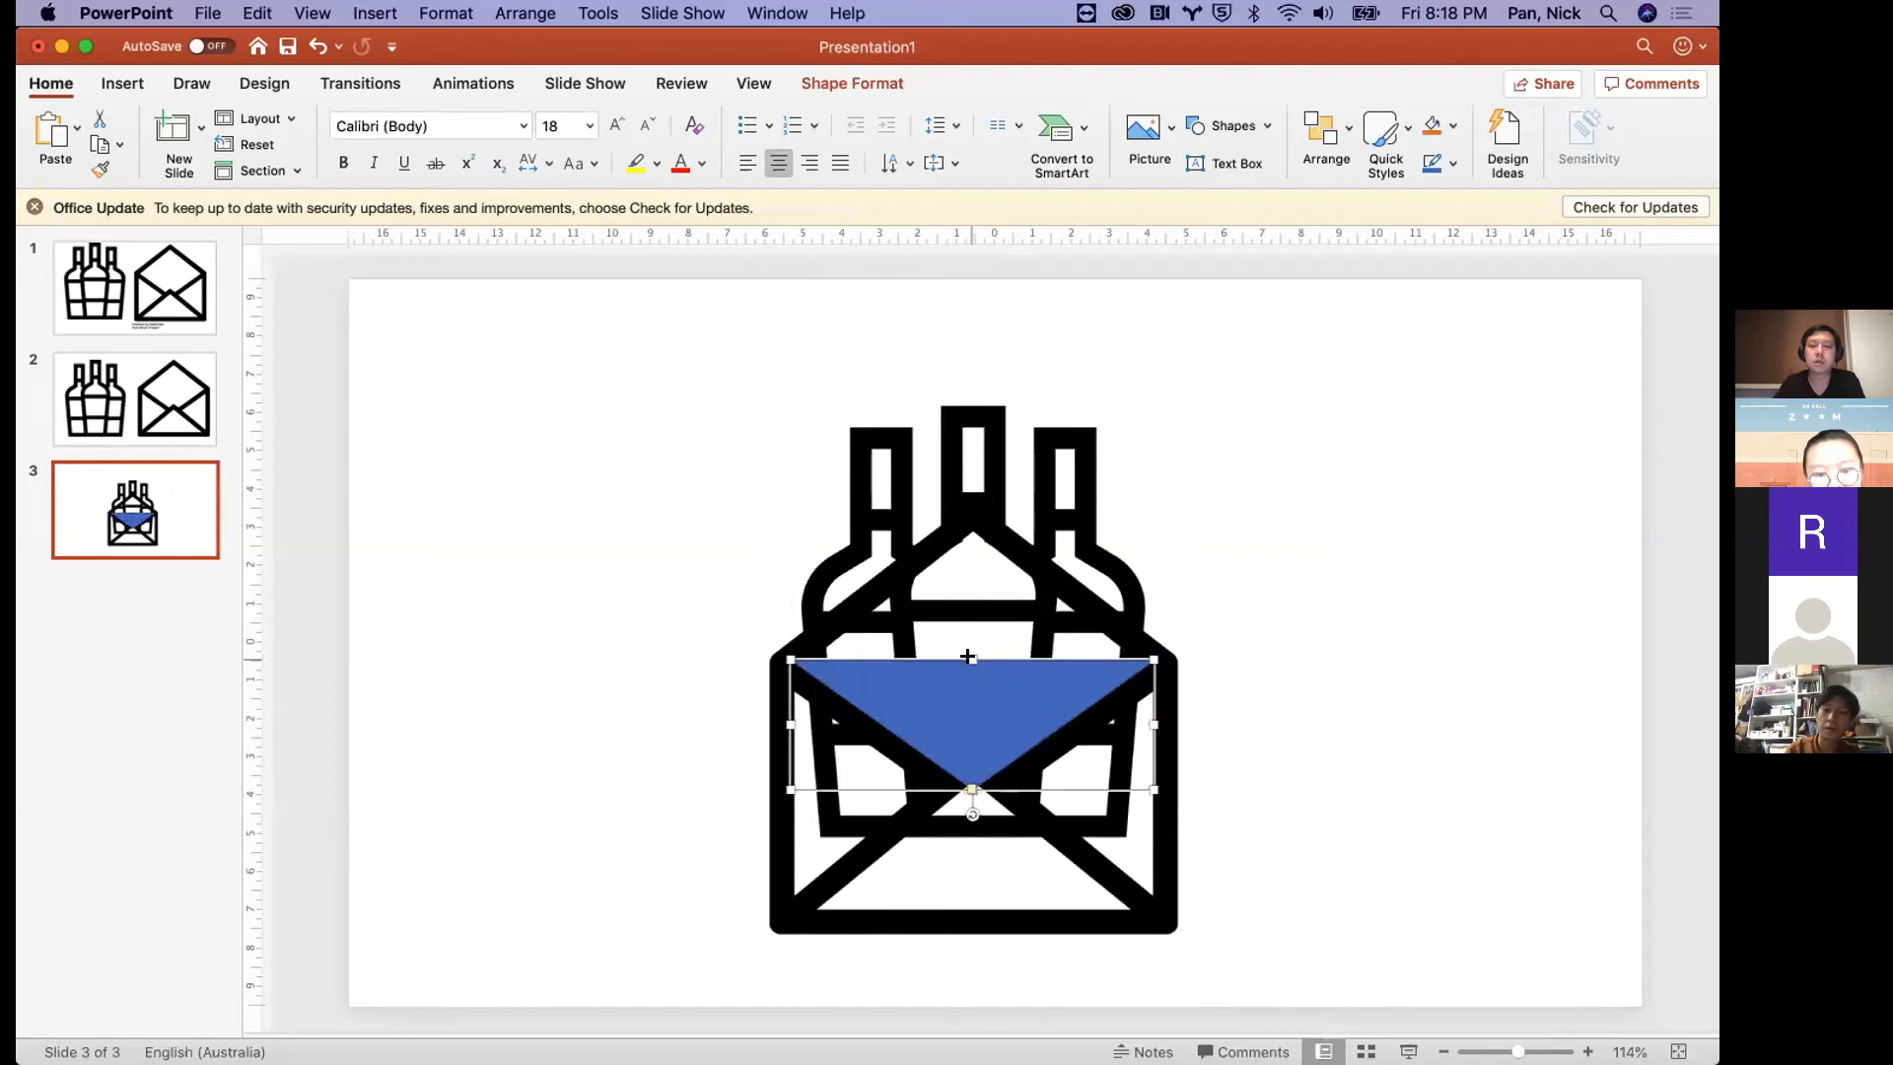
- Add a square and place it above the triangle's left corner, at about 11.58 cm left and 7.43 cm top
click(1317, 133)
click(1185, 131)
click(1205, 127)
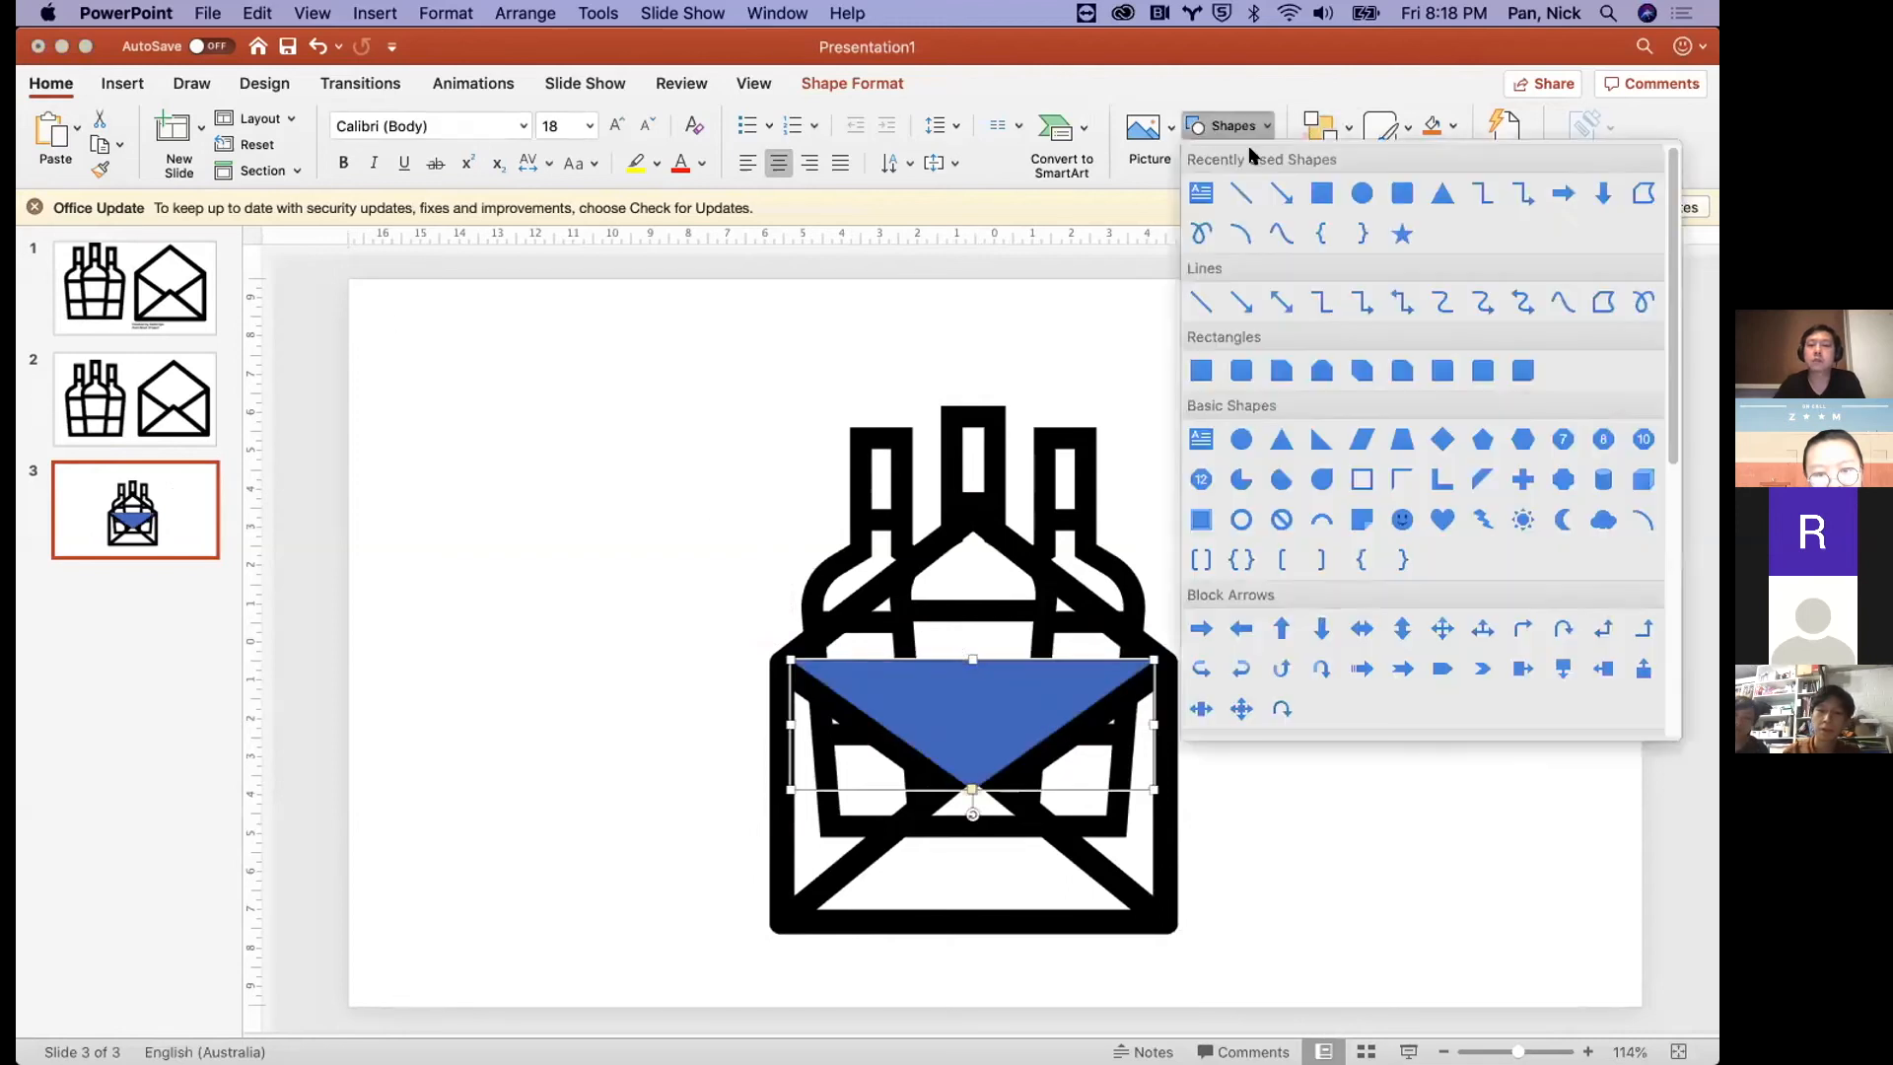
click(1322, 193)
click(1250, 340)
drag(1279, 388, 819, 607)
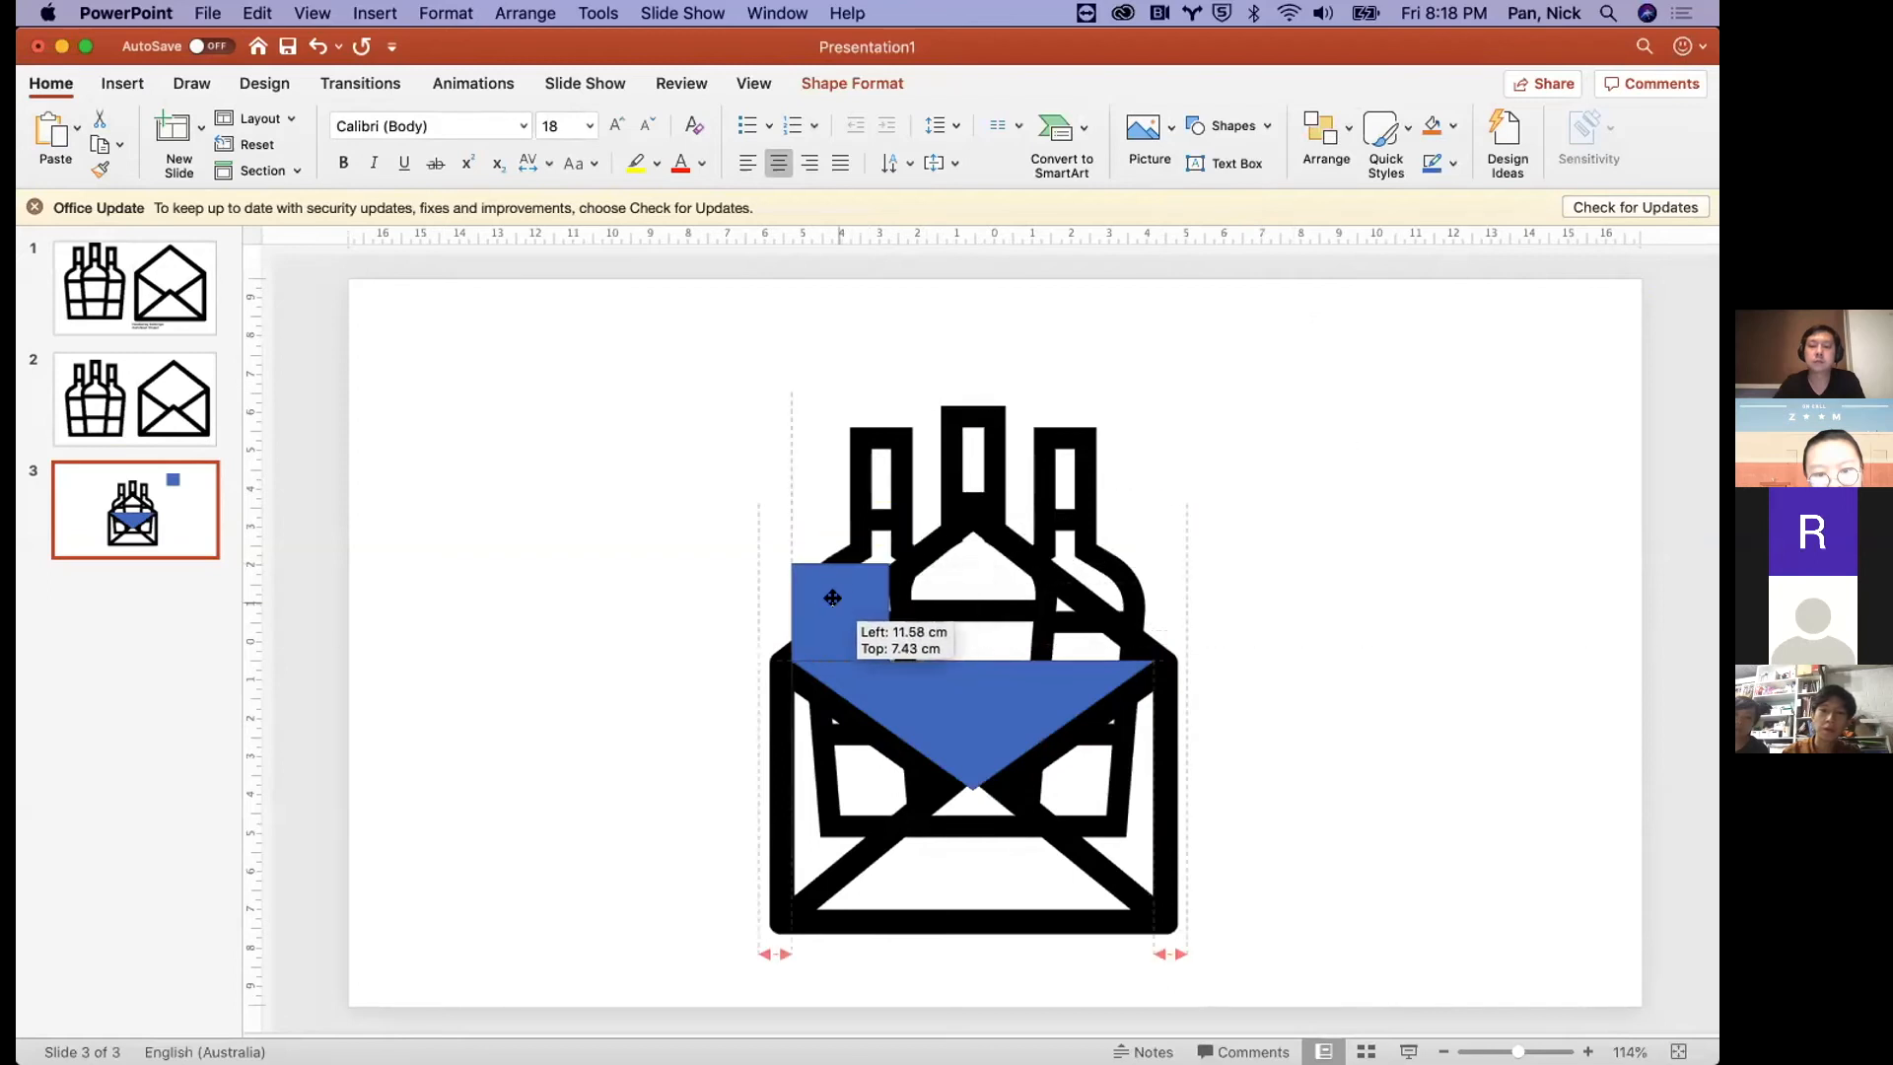
- Stretch the square to the triangle's full width and extend it upward until it covers the bottle necks
click(907, 608)
click(848, 619)
drag(884, 608, 1153, 619)
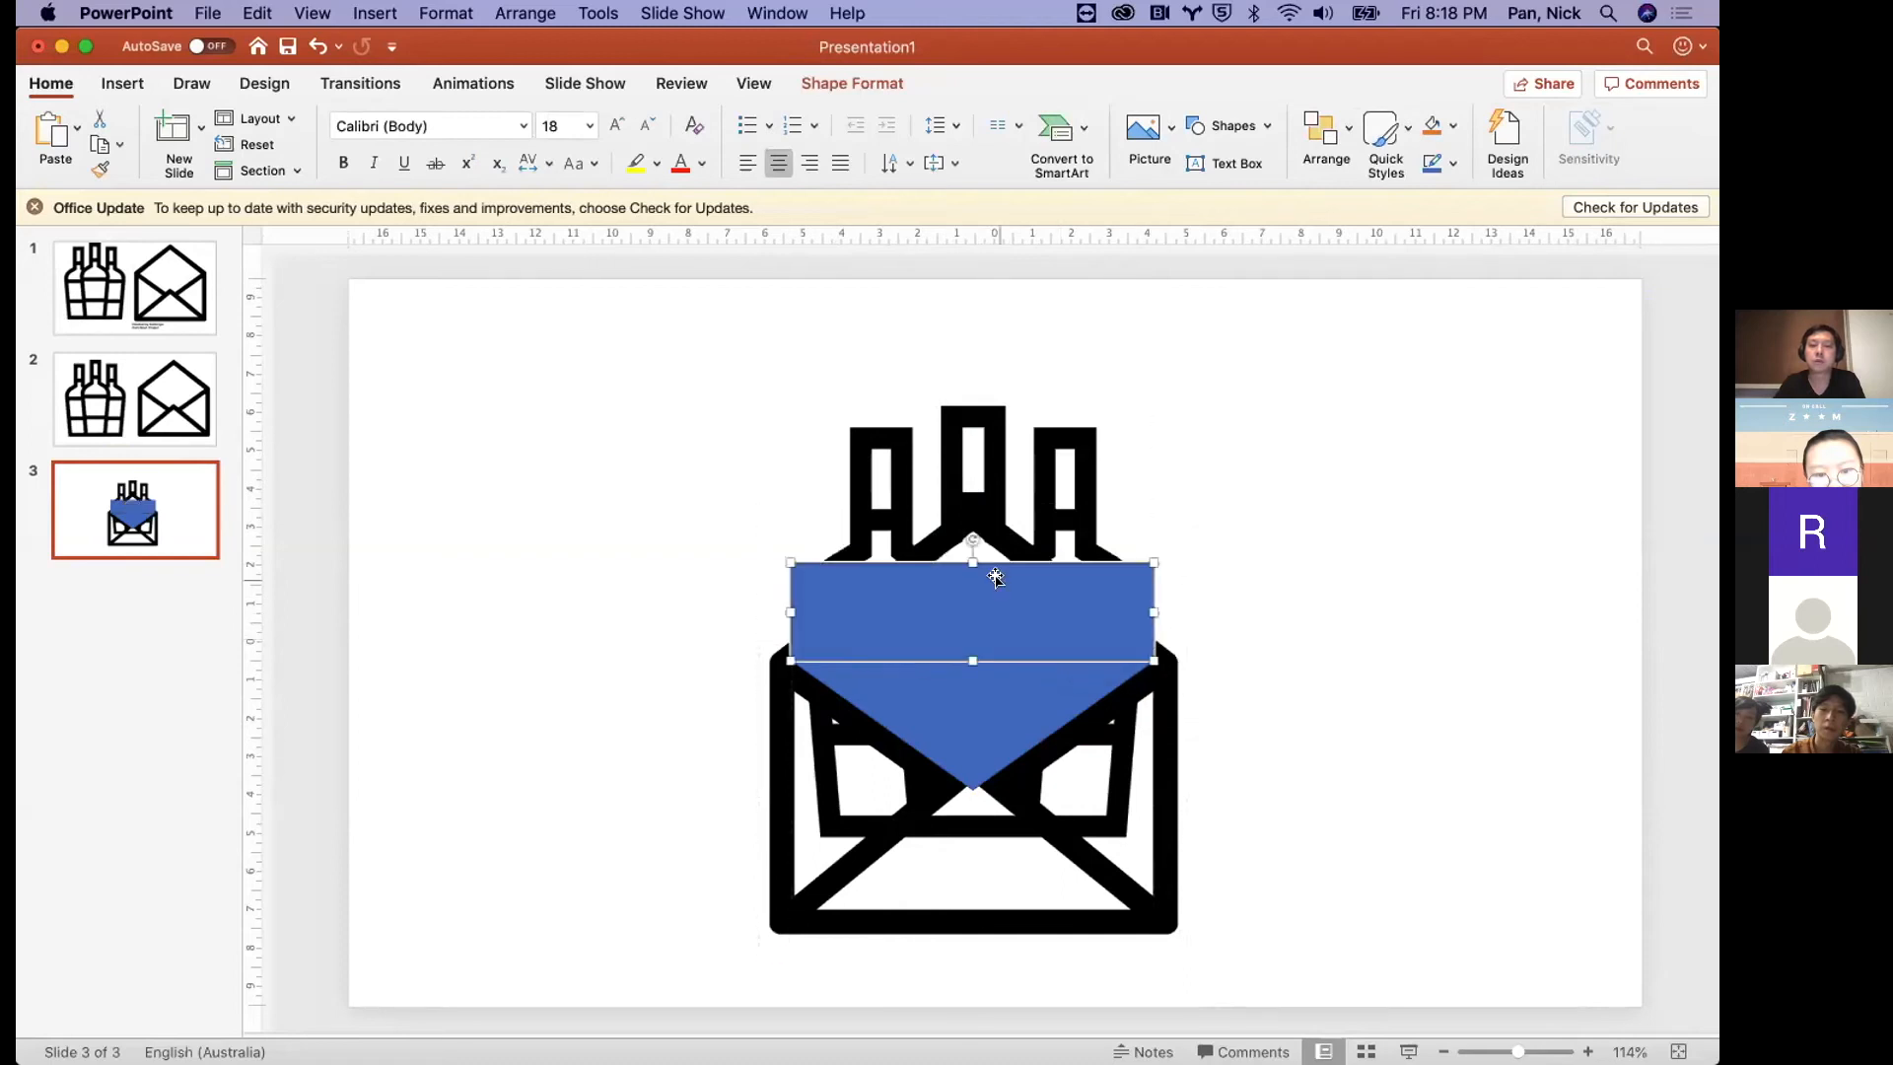
drag(972, 558, 973, 388)
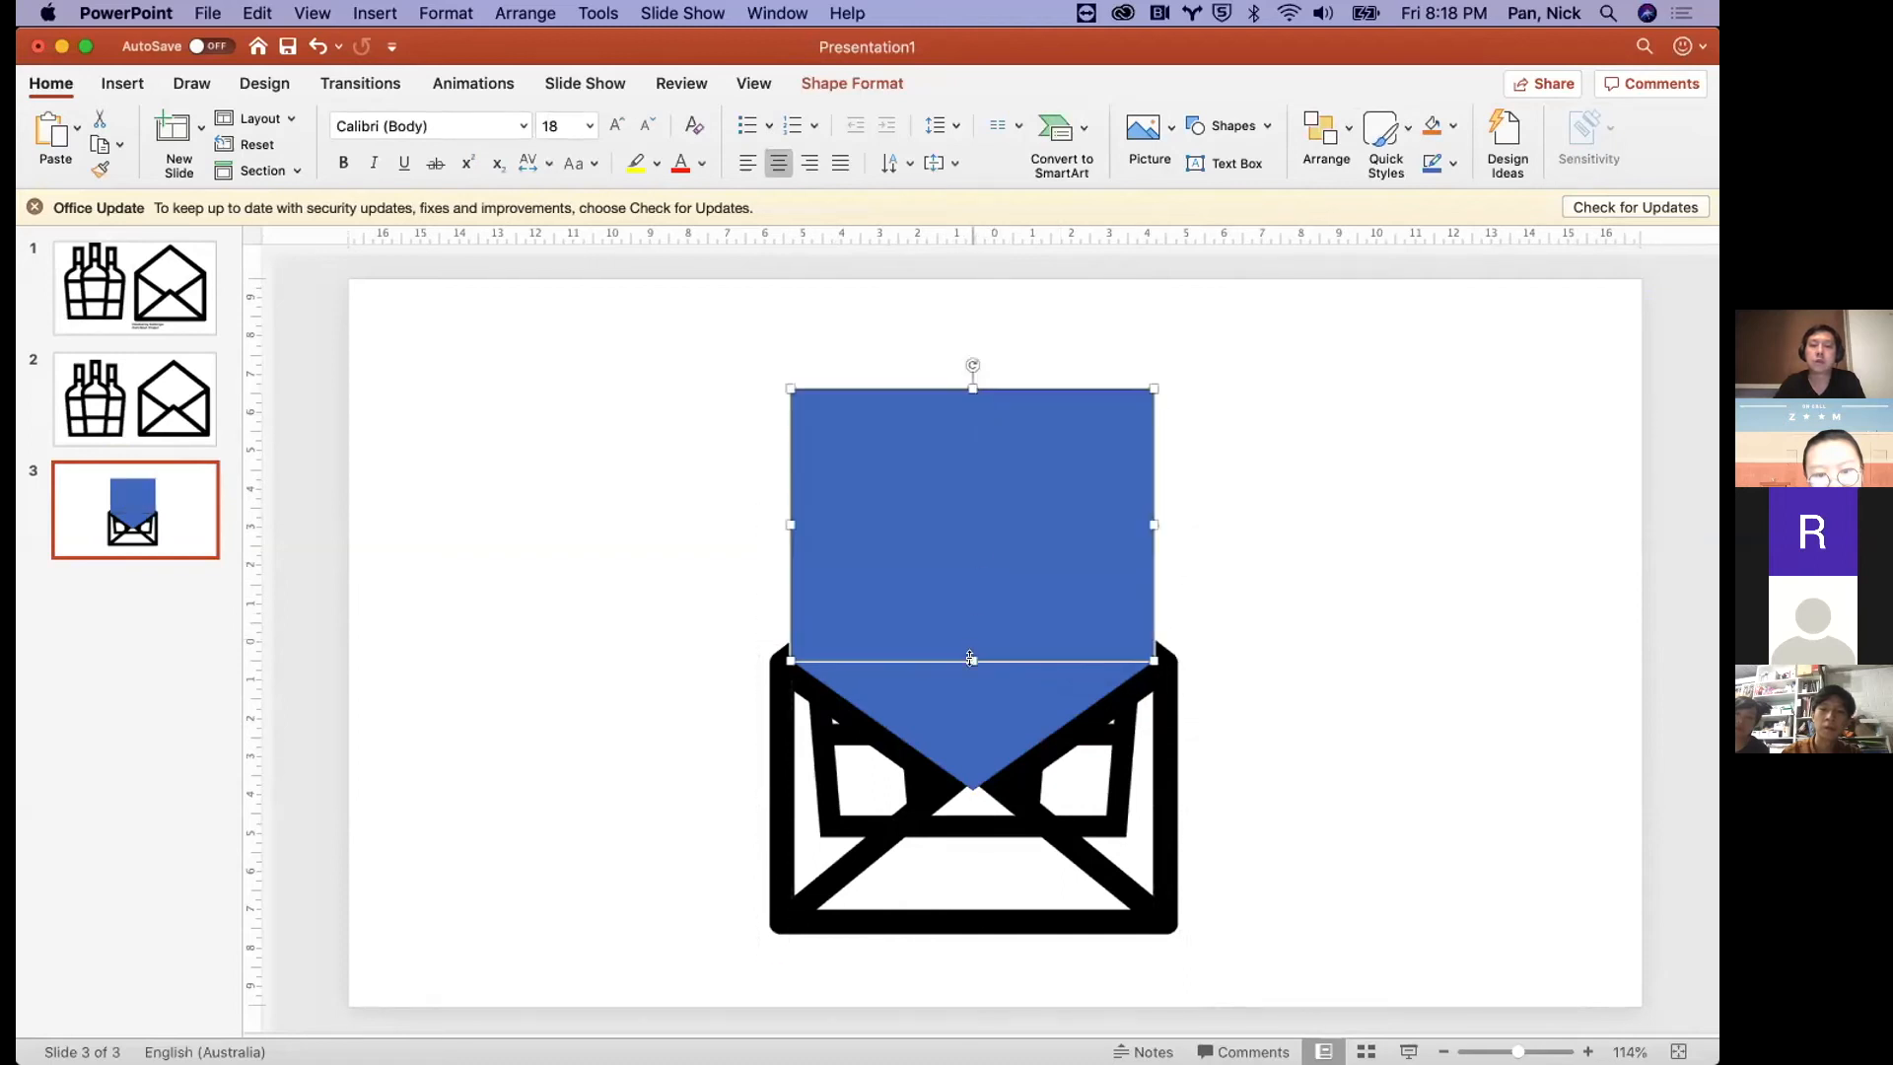
- Try to group the rectangle with the triangle
right_click(964, 685)
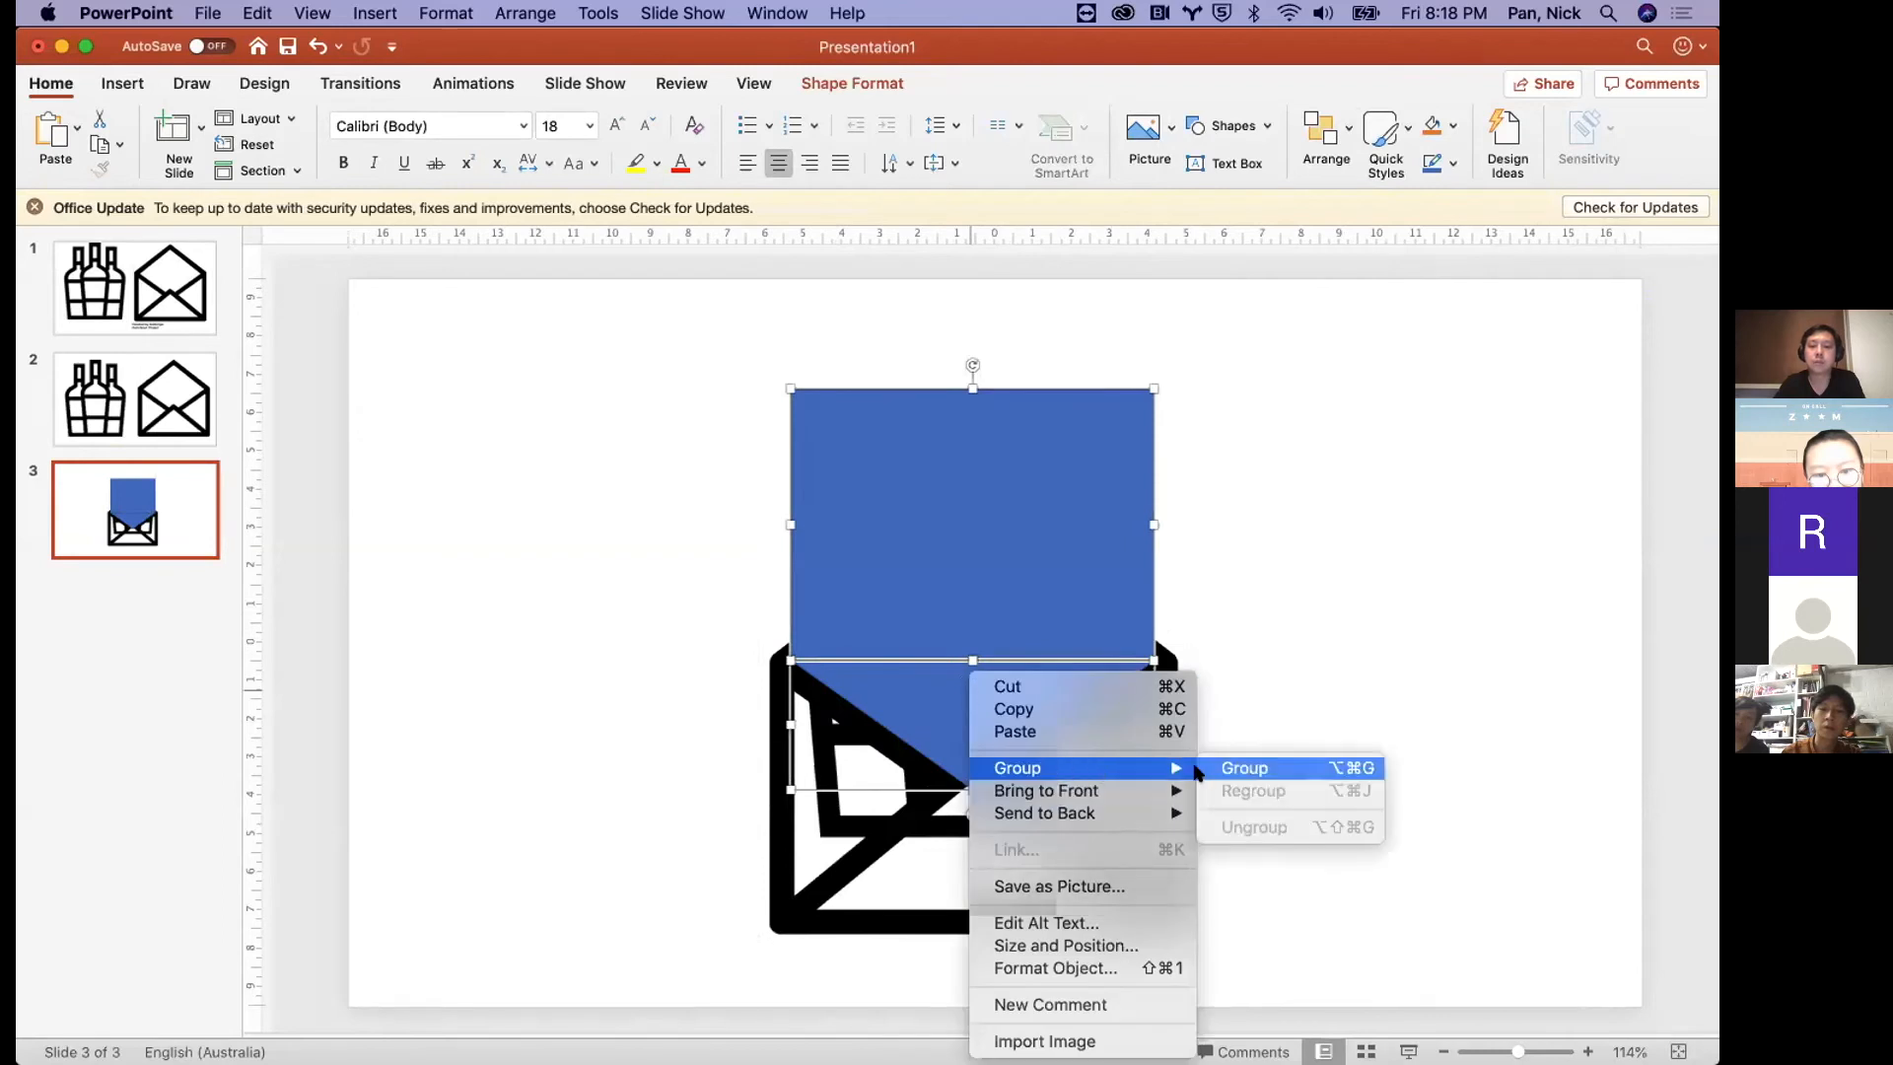
click(1197, 772)
key(super+z)
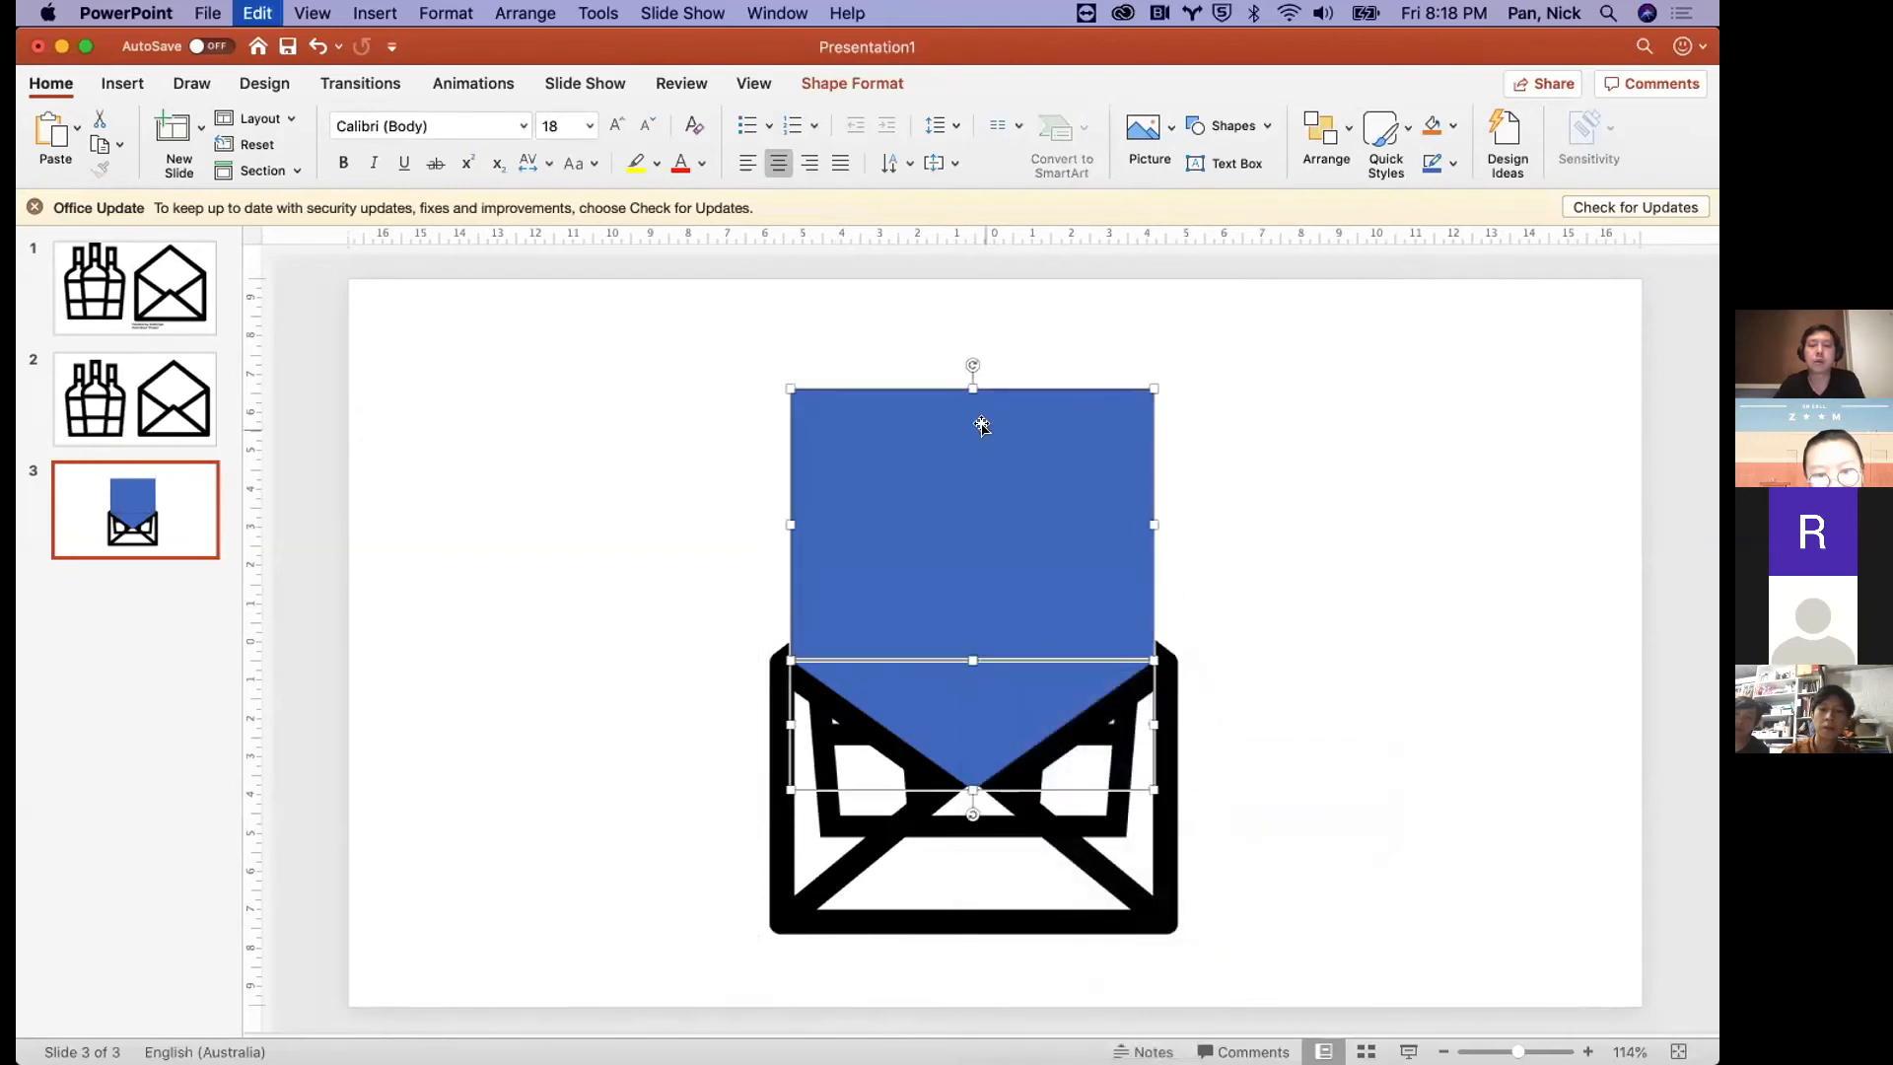
- Merge the blue rectangle and the inverted triangle into one shape with Union
click(858, 85)
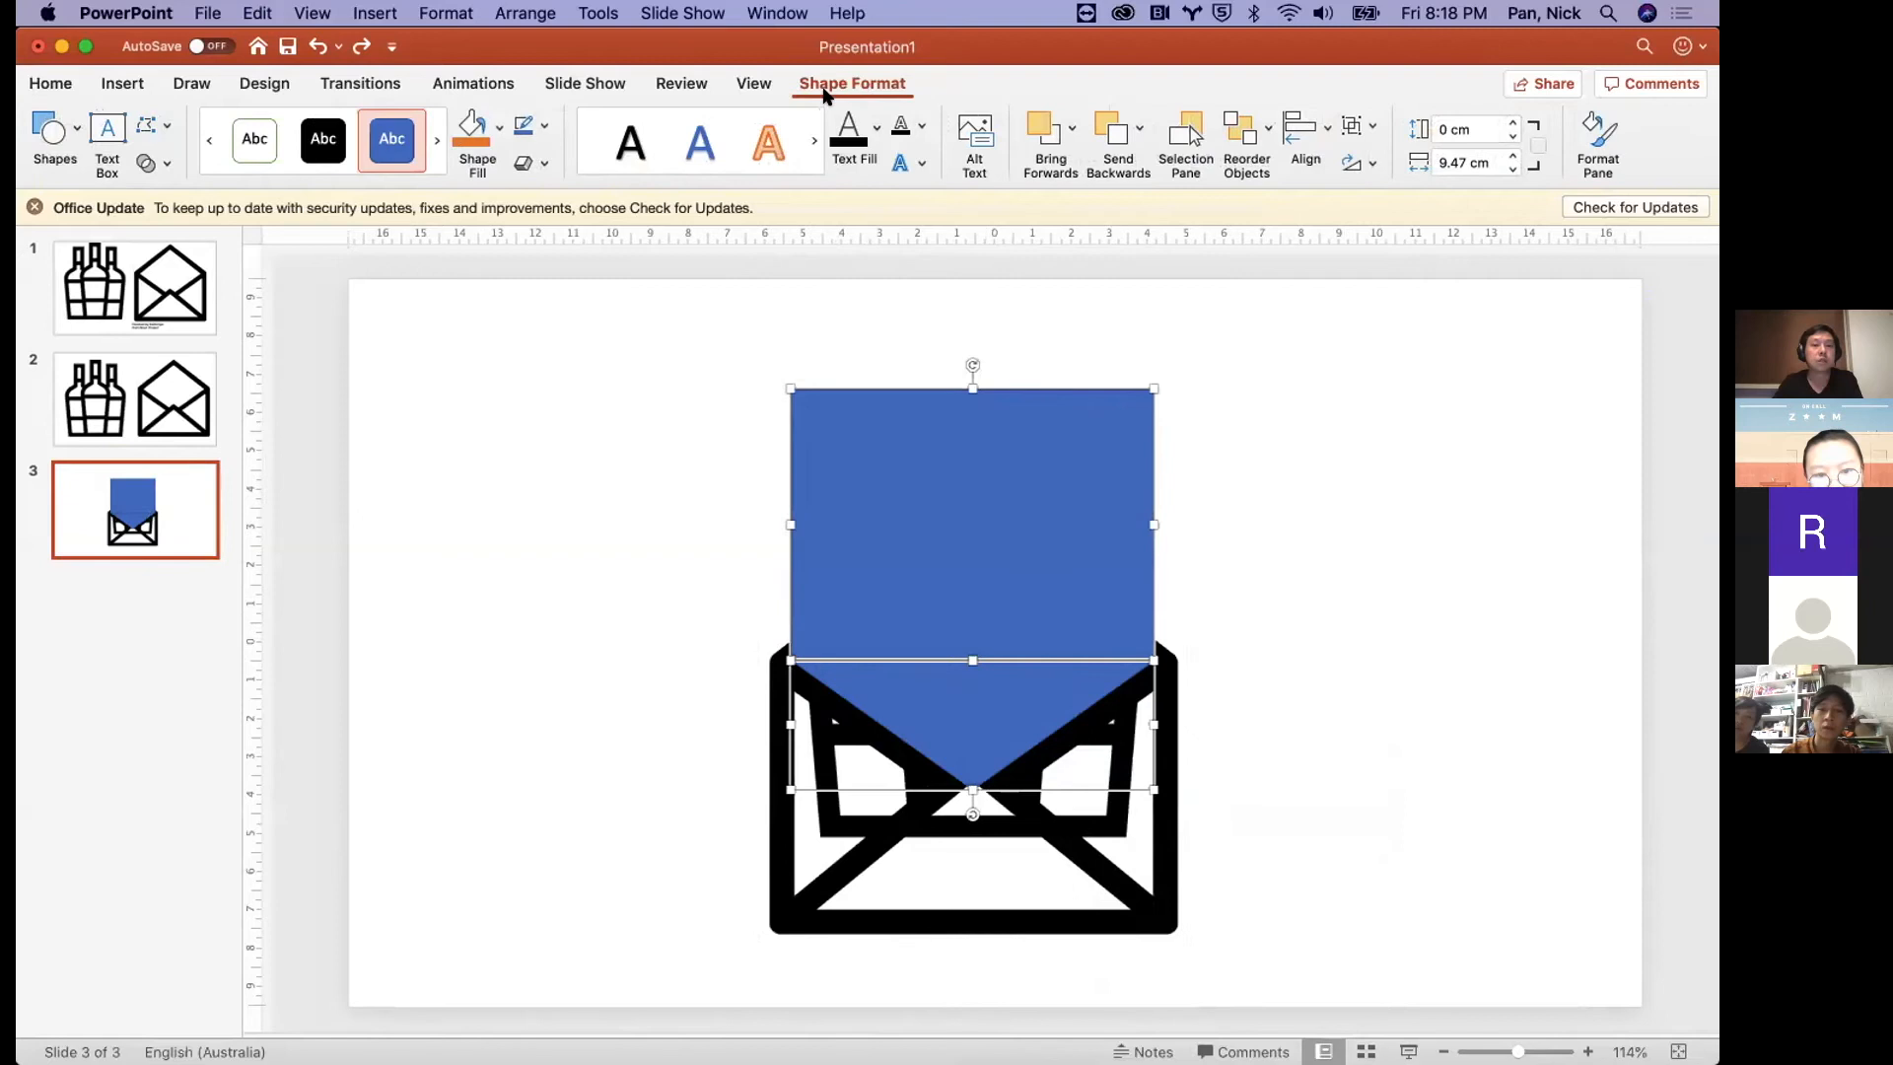
click(159, 164)
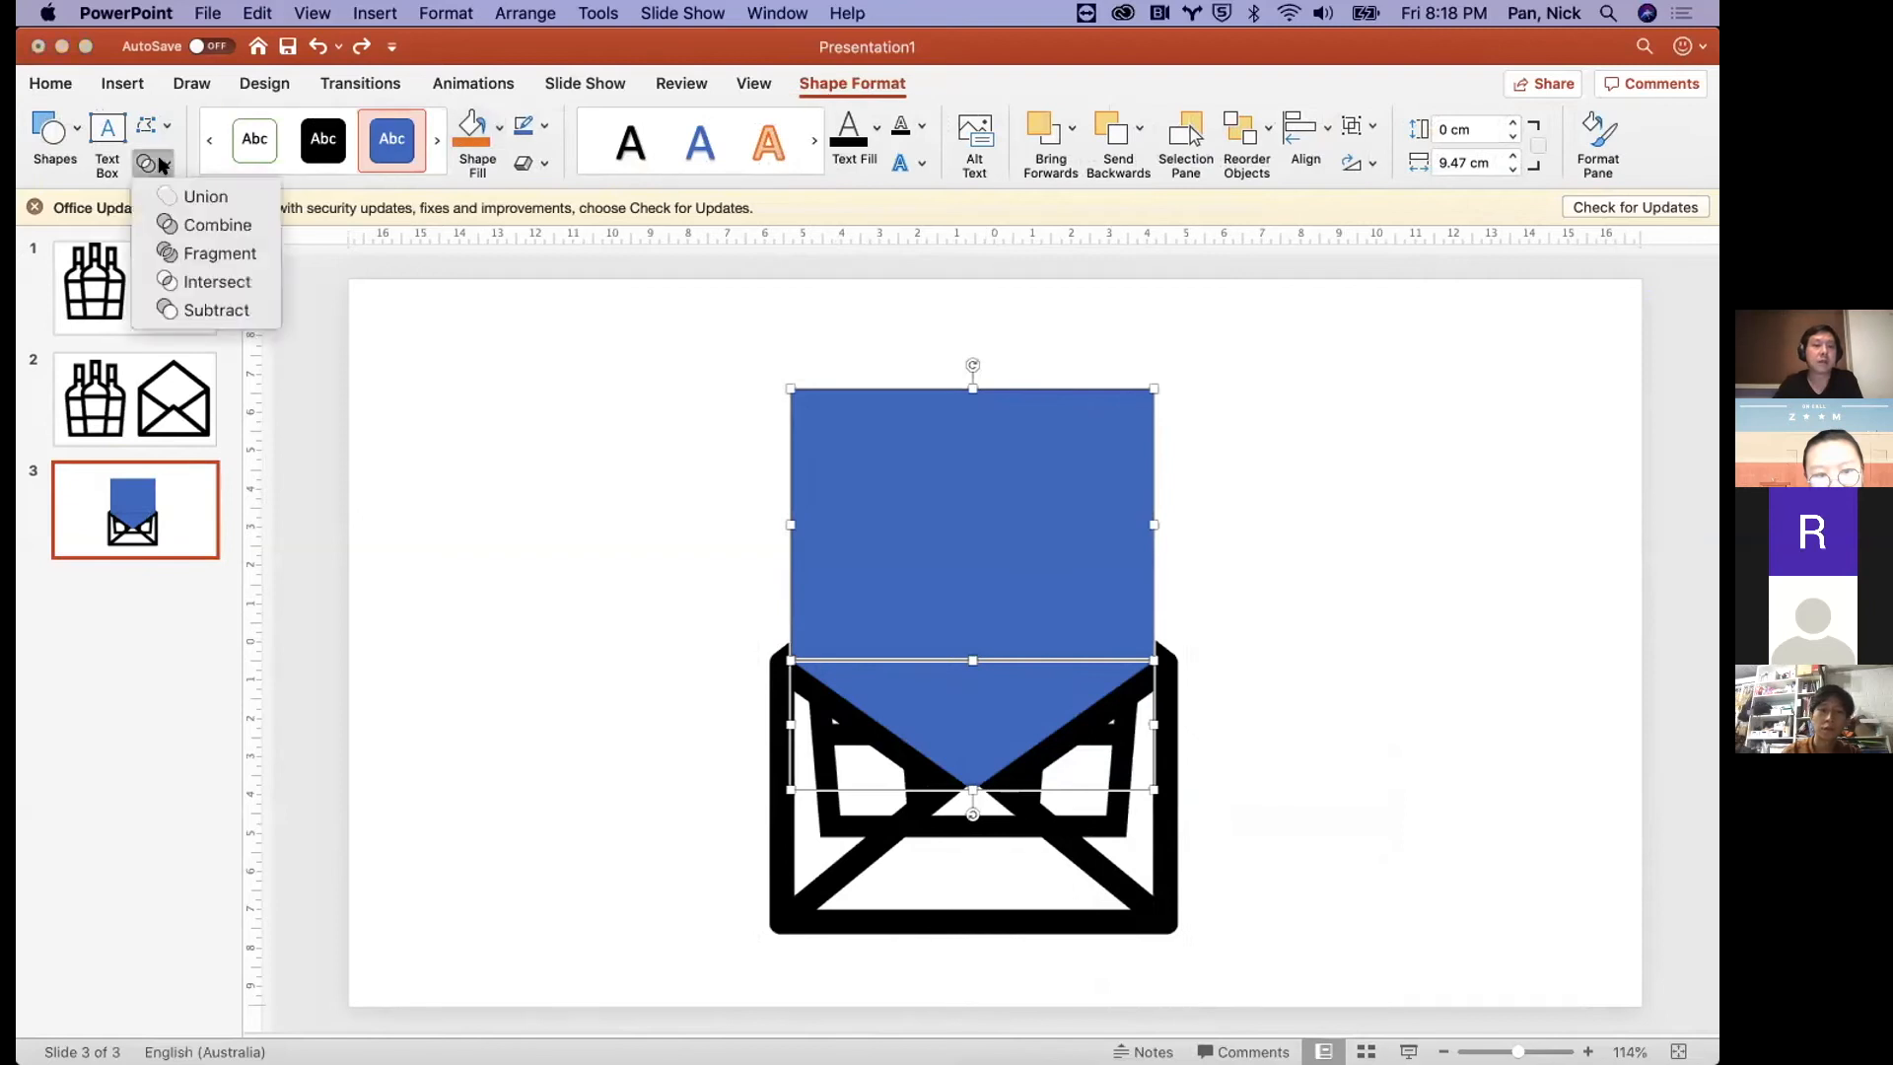
click(172, 195)
click(386, 529)
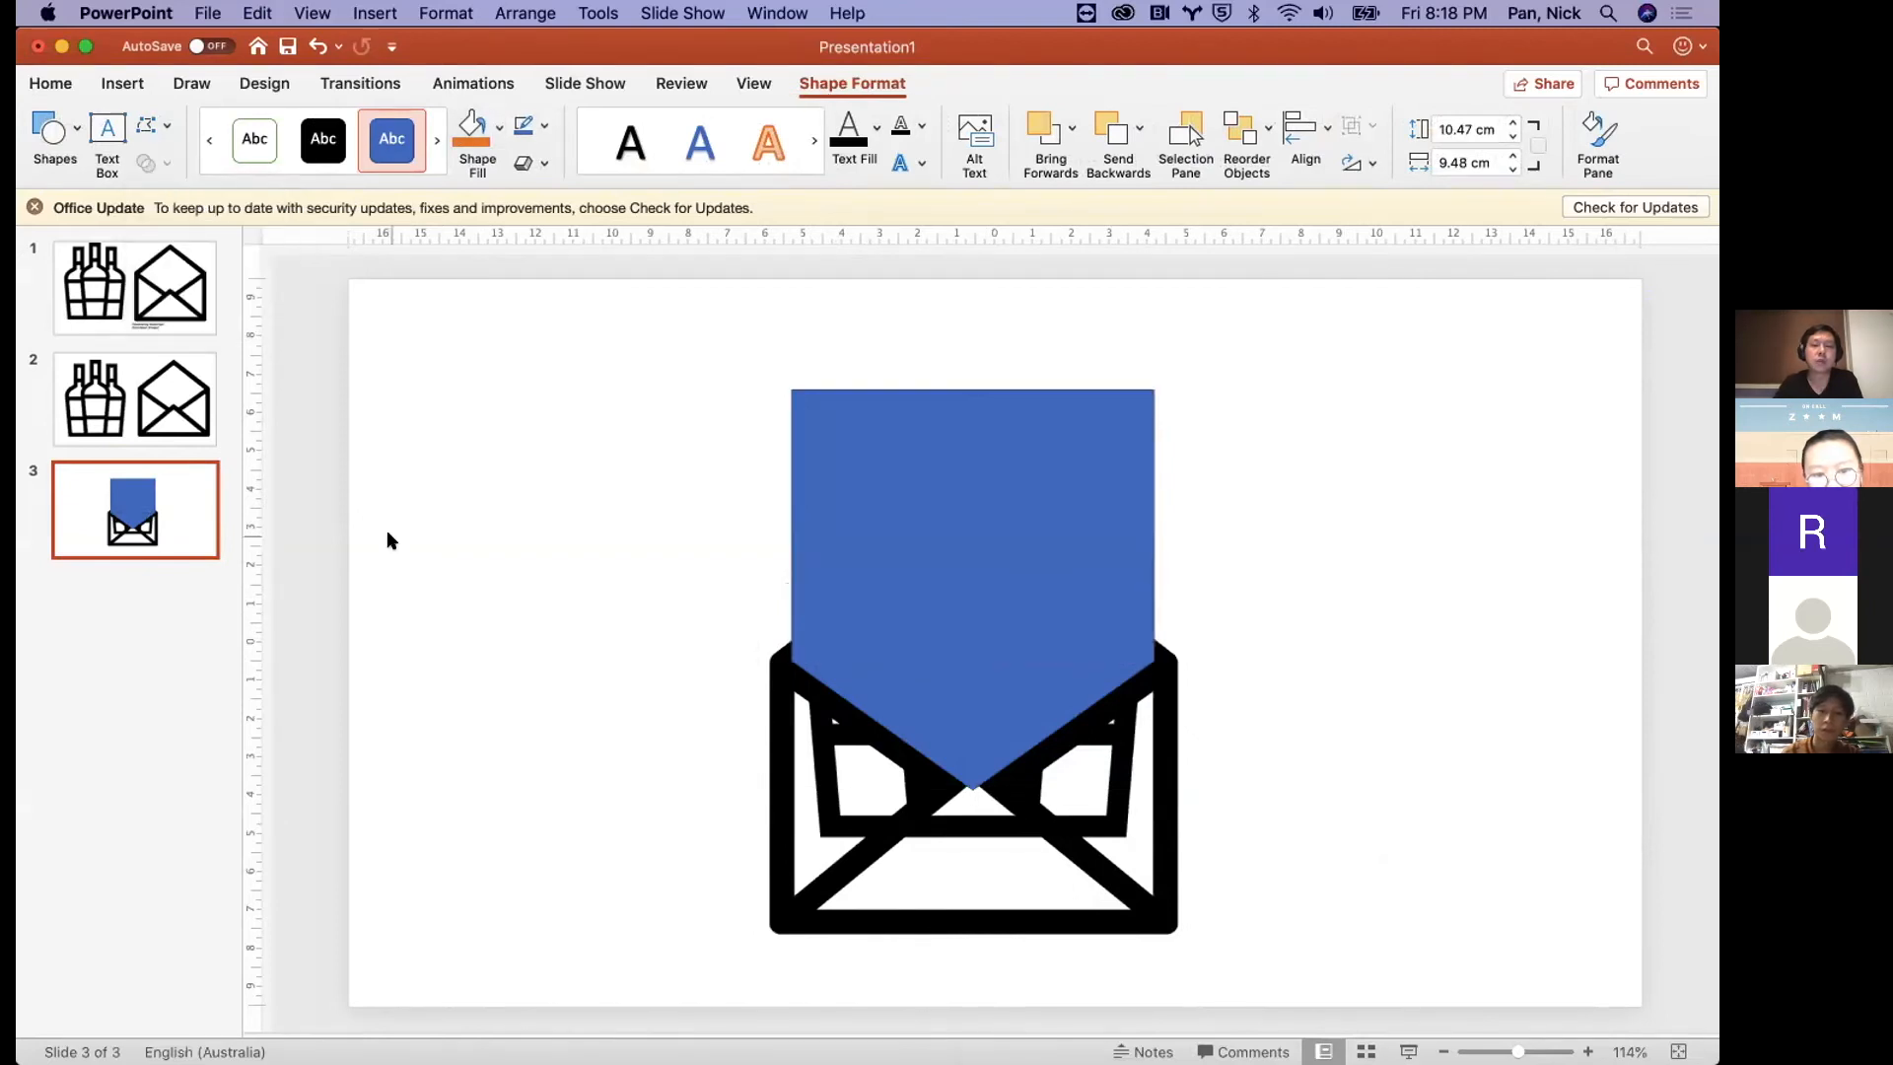
- Move the envelope picture sideways, about 4 cm away from the bottles and the blue shape
click(841, 809)
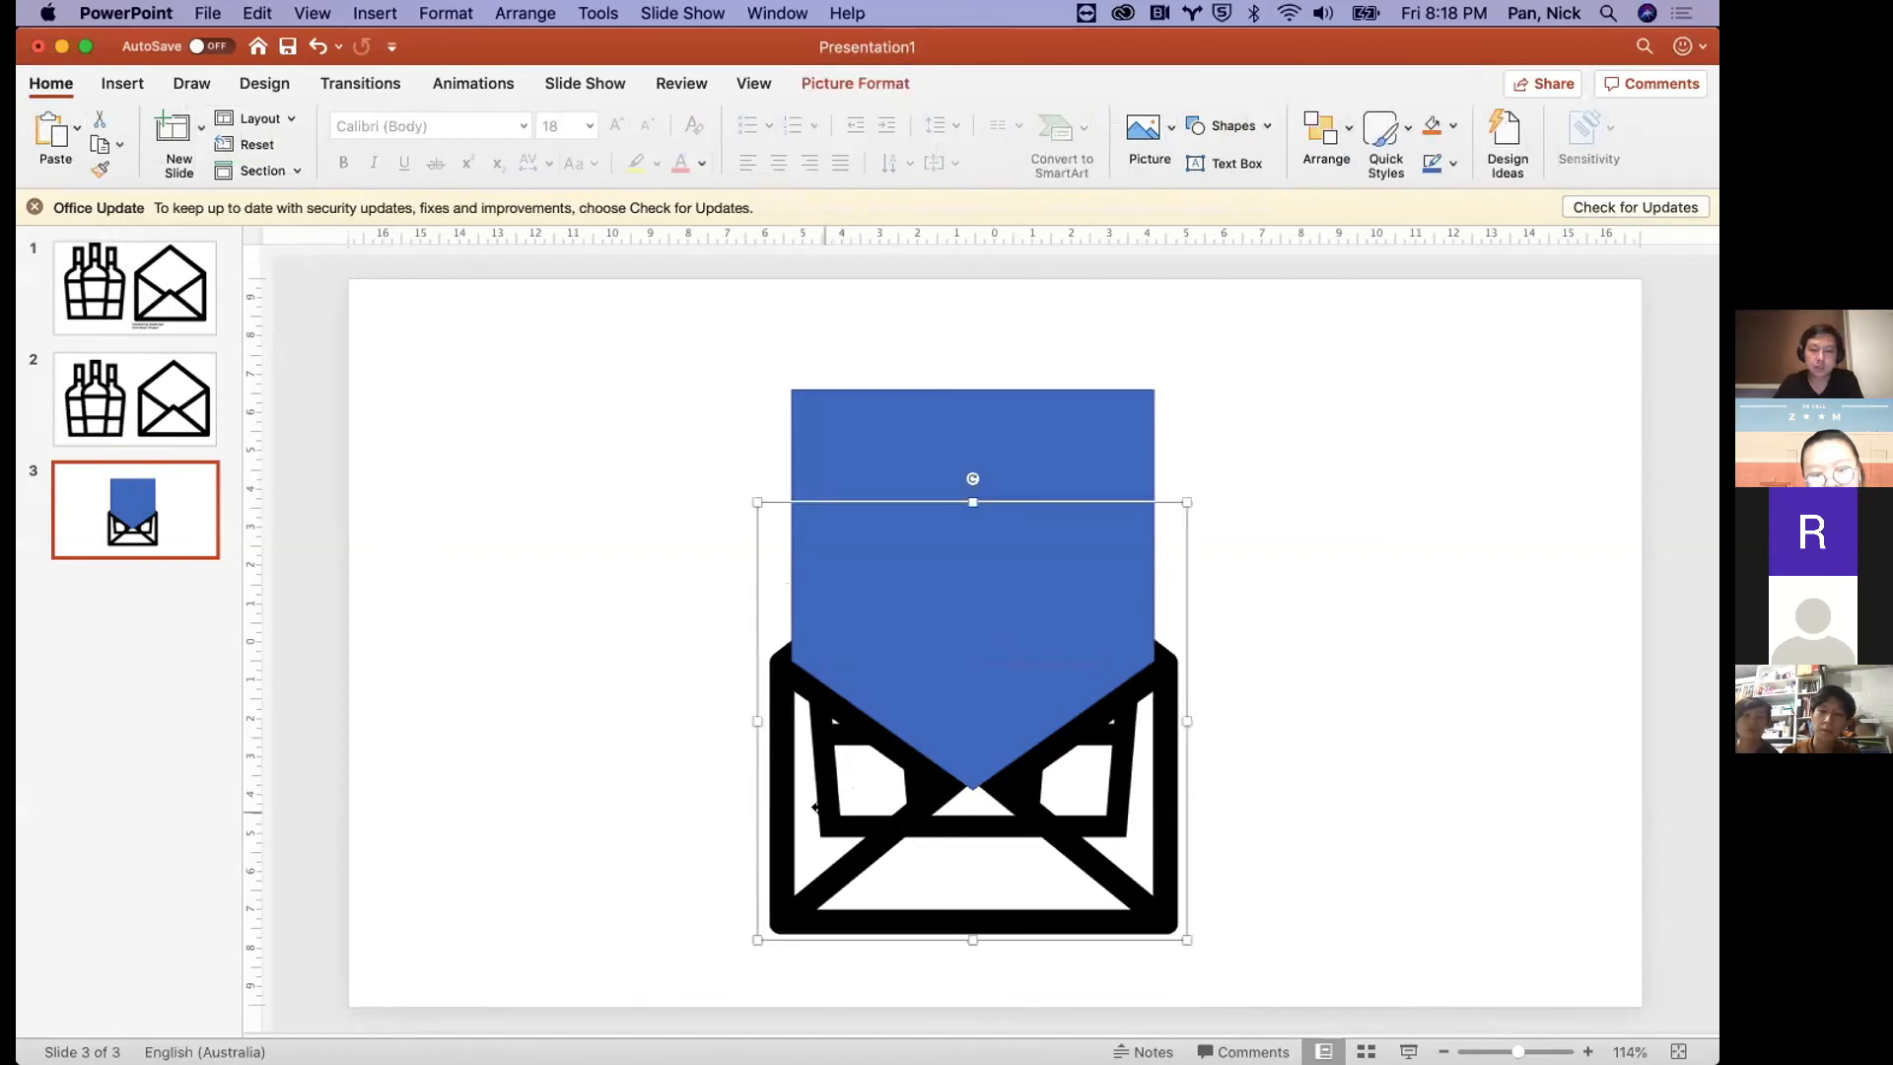
click(681, 801)
click(863, 789)
drag(969, 913, 817, 913)
- Trim the bottles picture to the outline of the merged blue shape with Intersect
click(1088, 809)
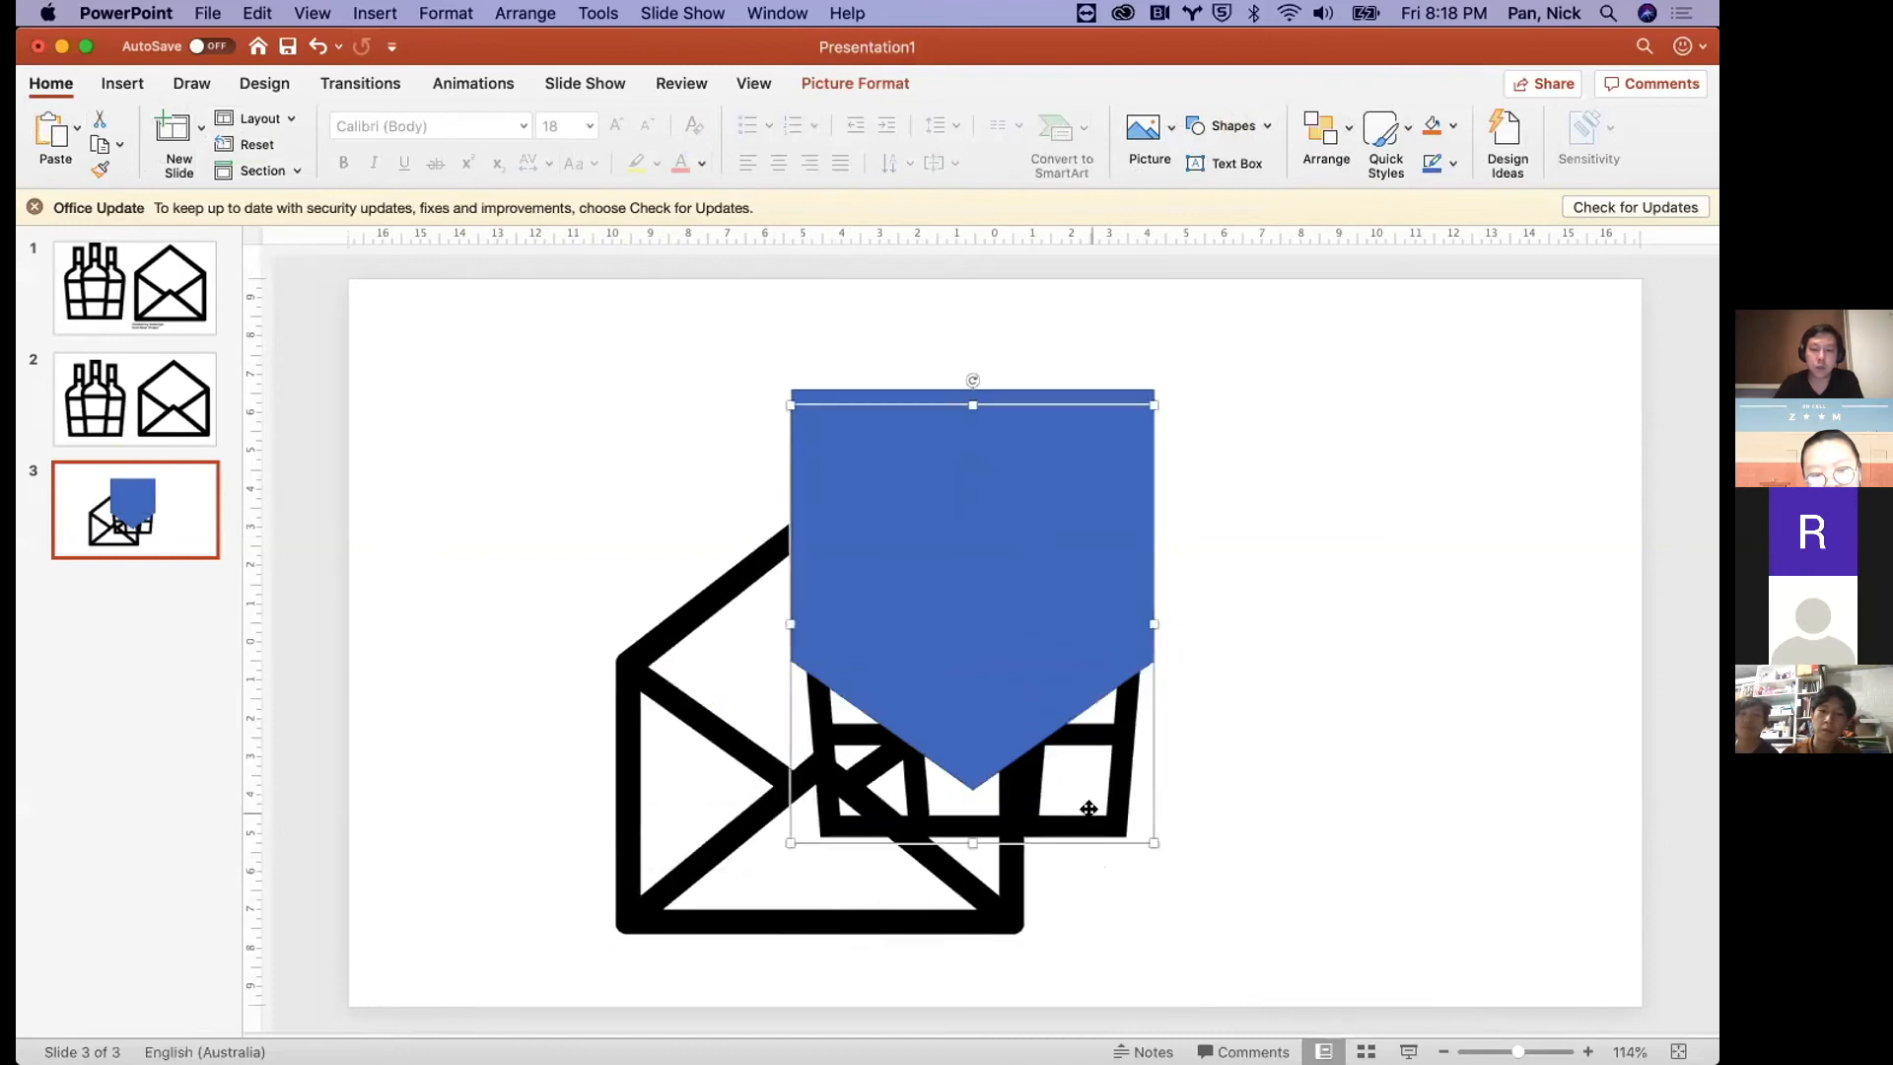
shift+click(1122, 388)
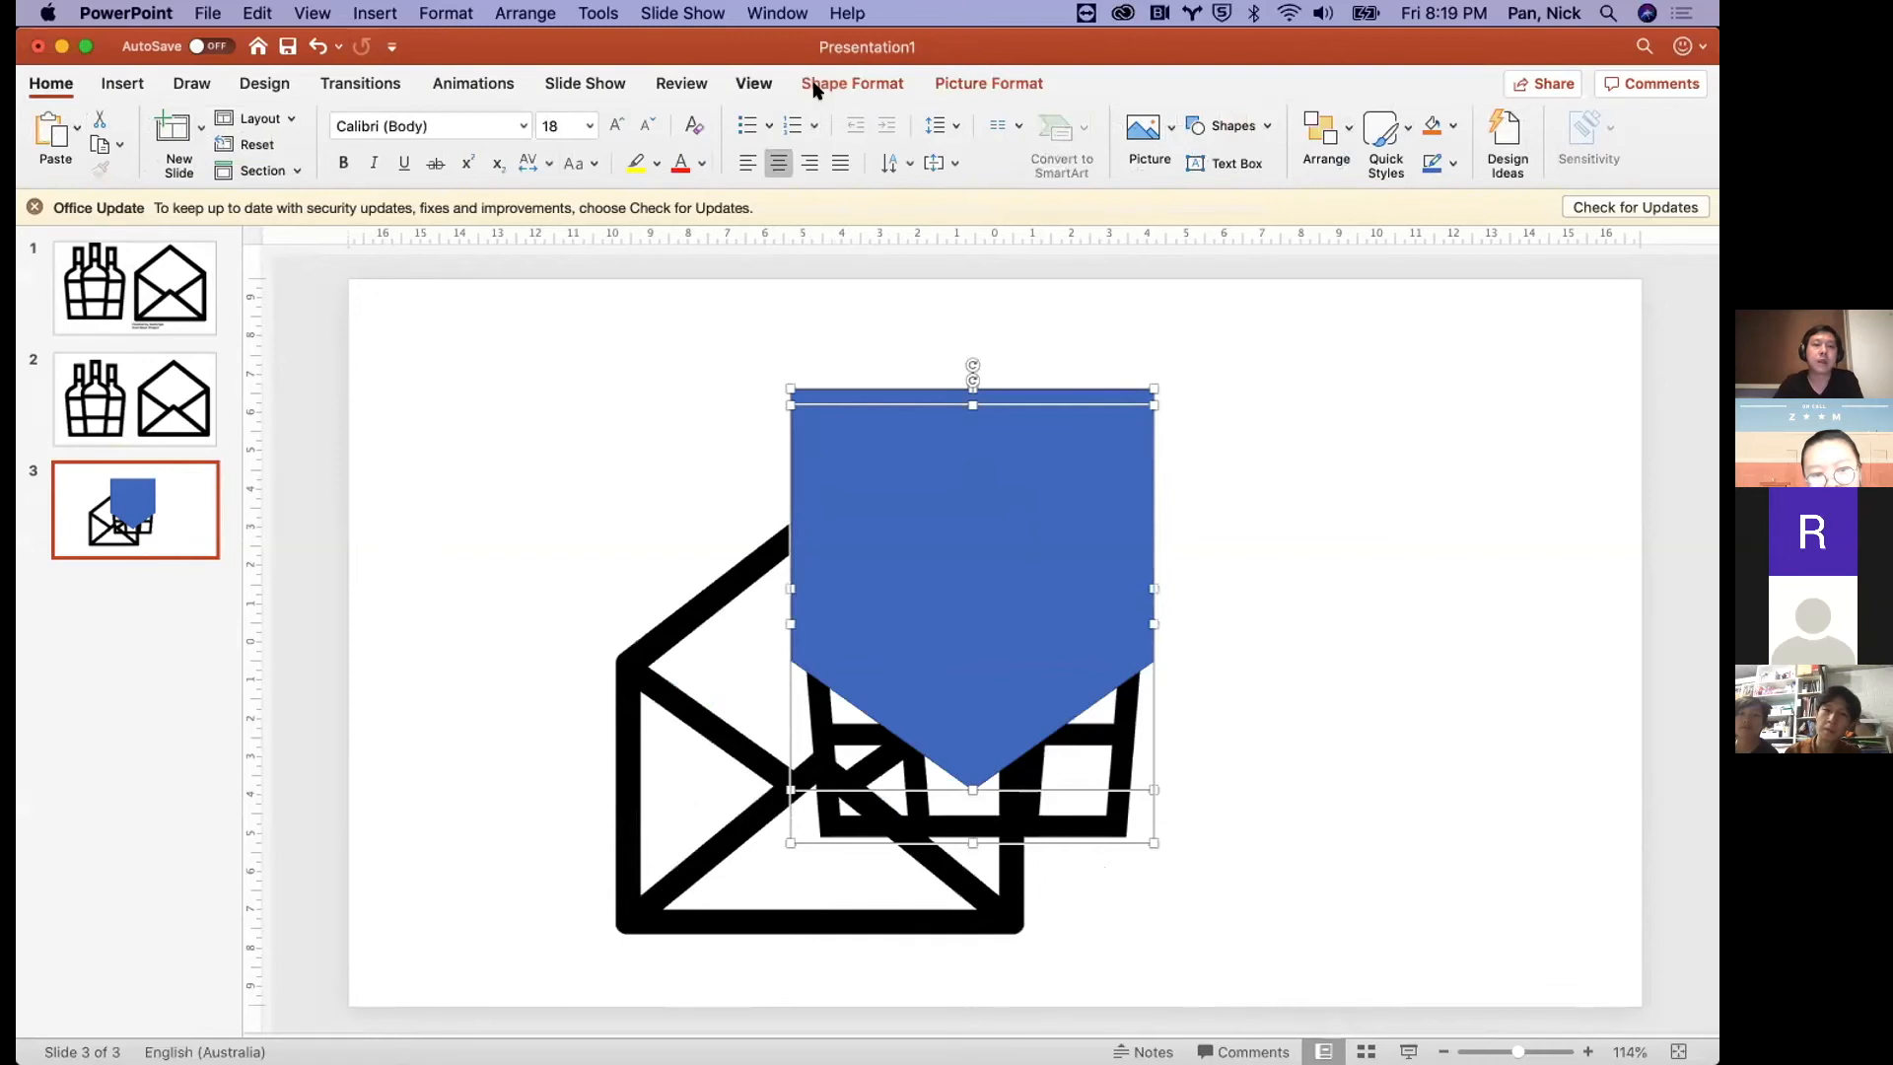
click(842, 85)
click(156, 162)
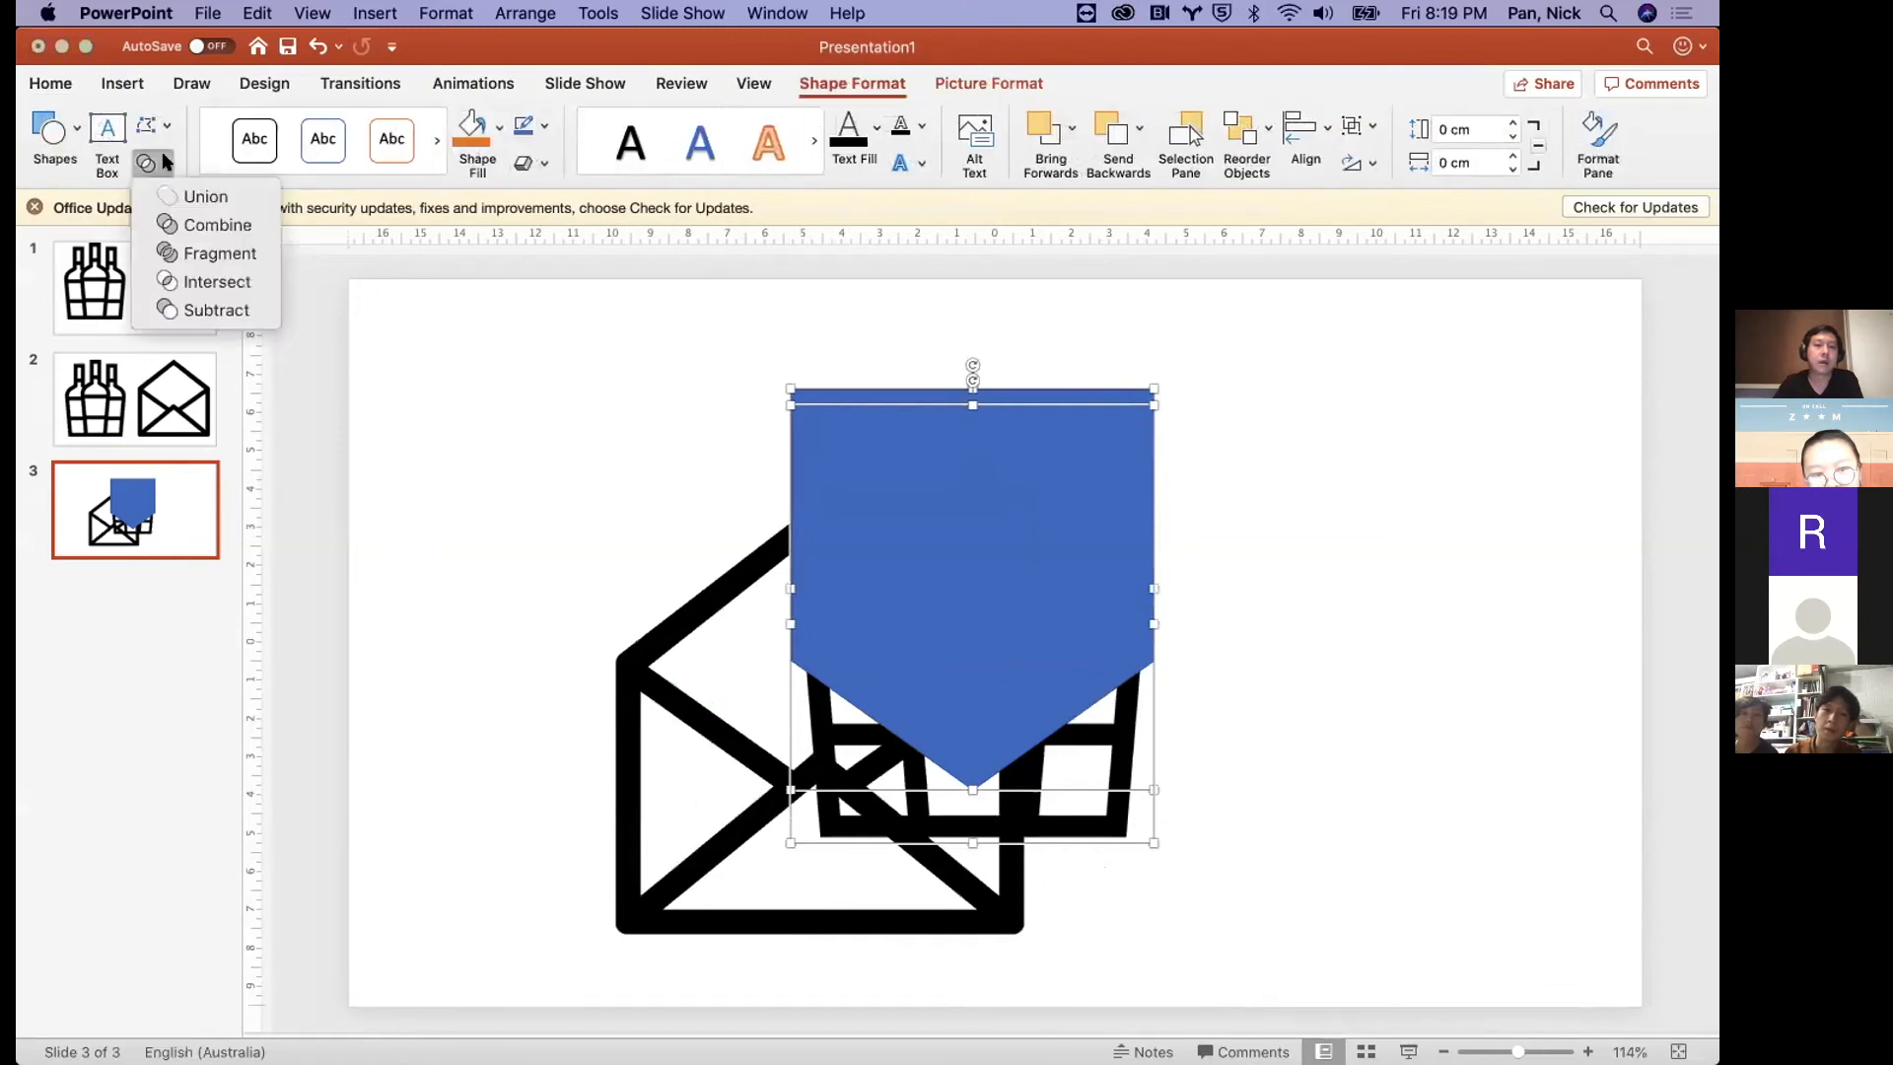
click(193, 283)
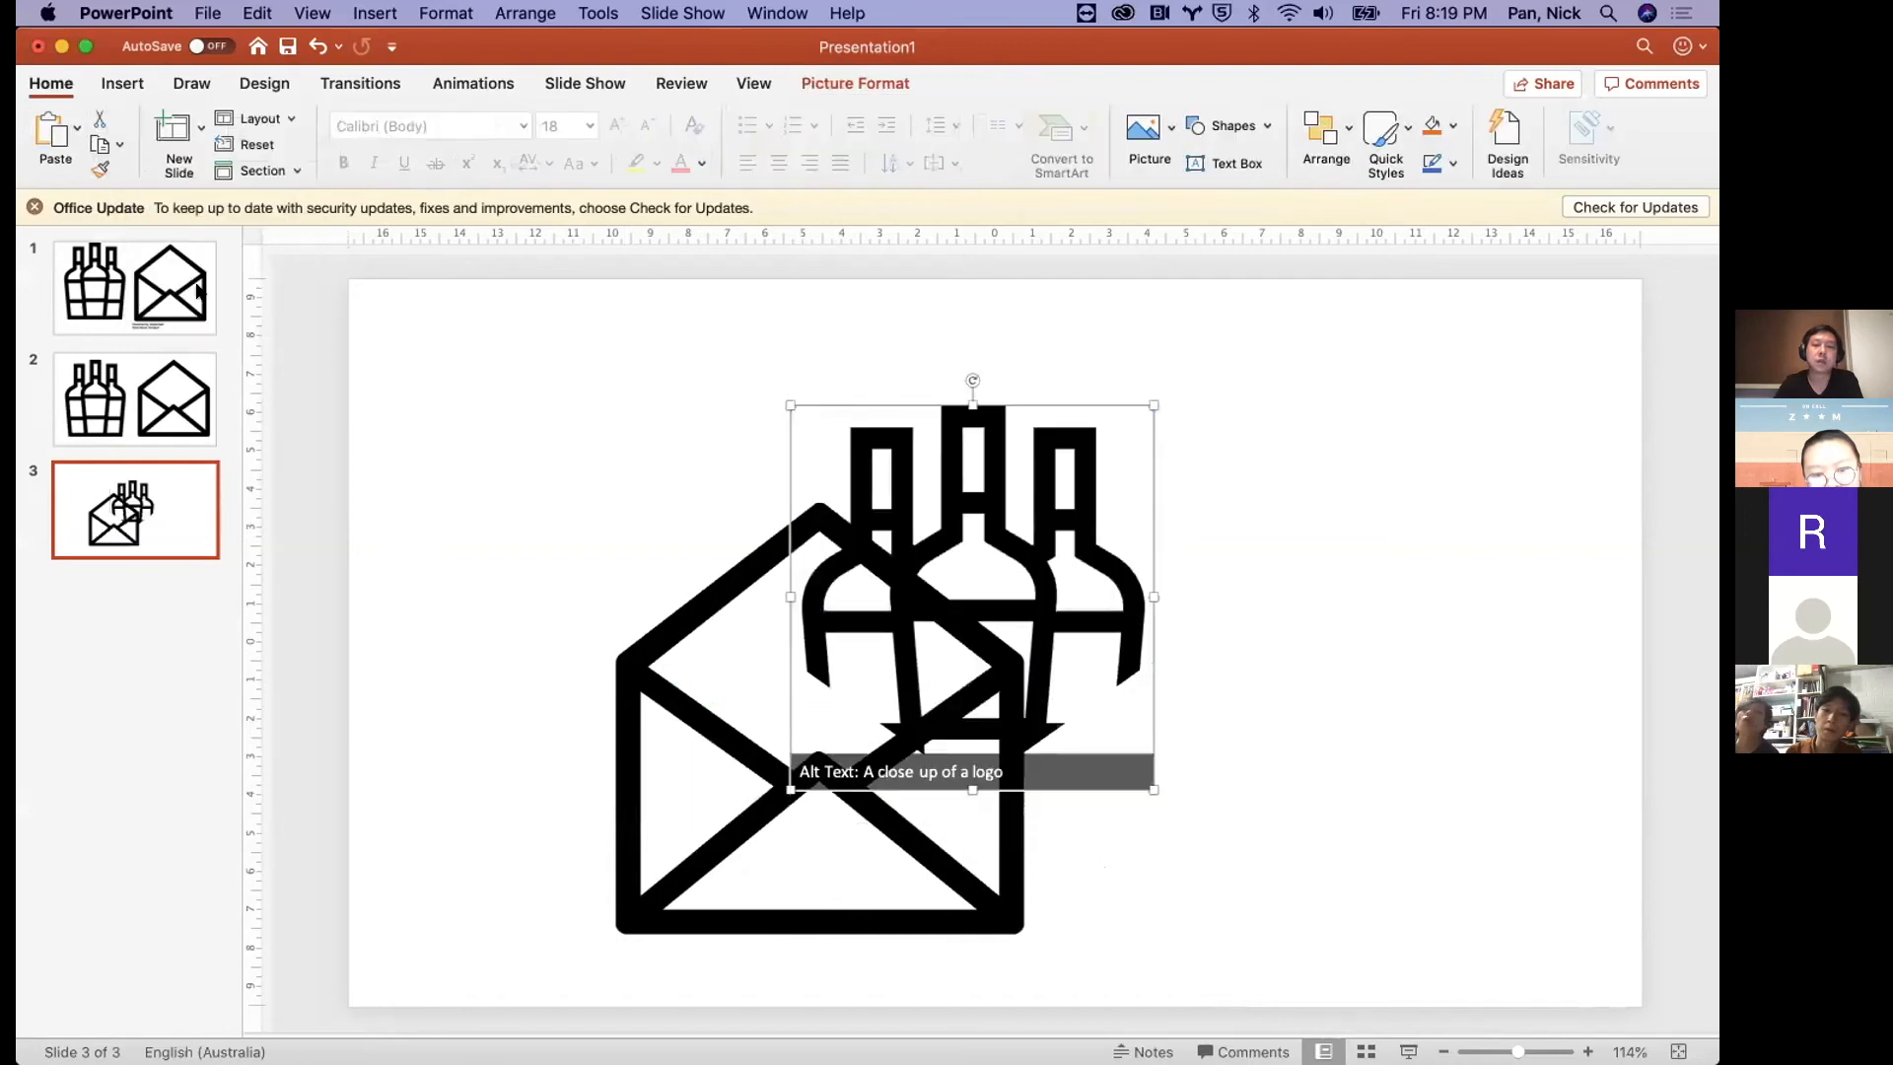
- Move the envelope back so that it is centred over the trimmed bottles
click(702, 756)
drag(704, 750, 859, 748)
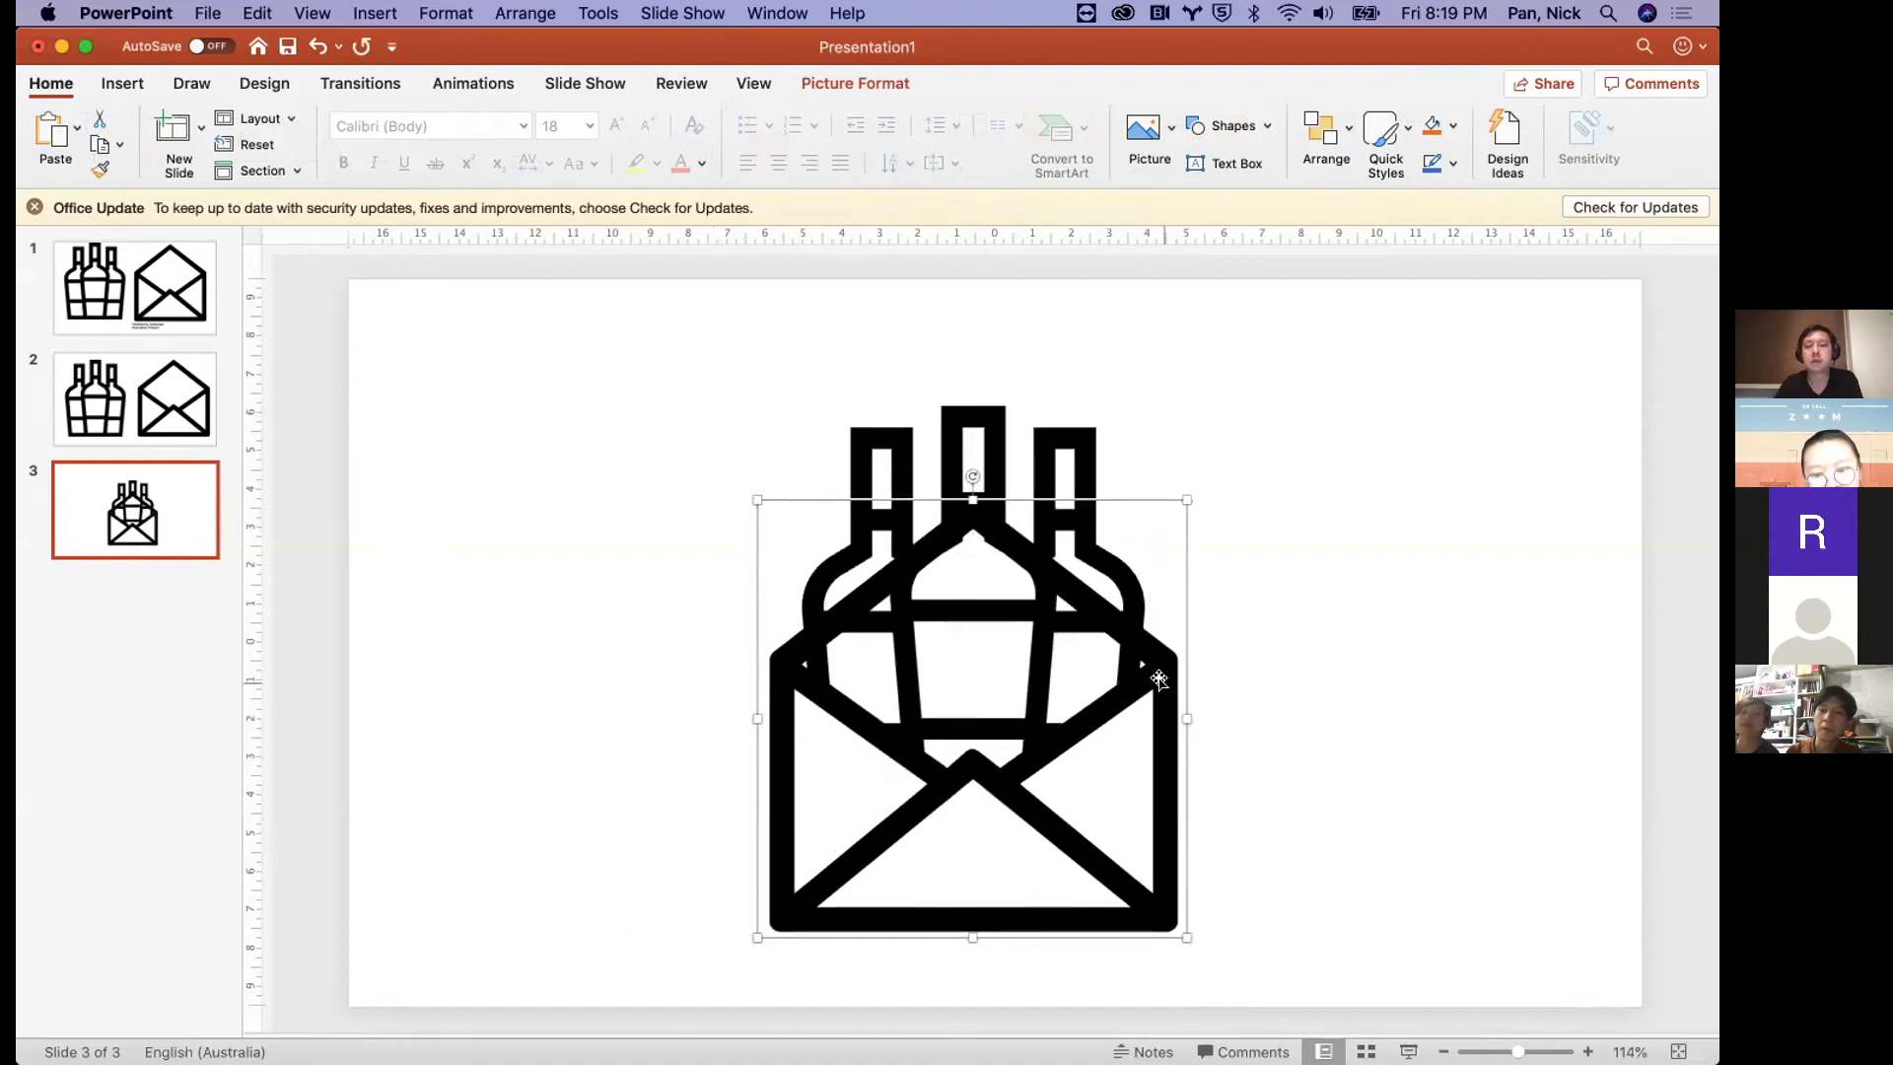
click(1119, 474)
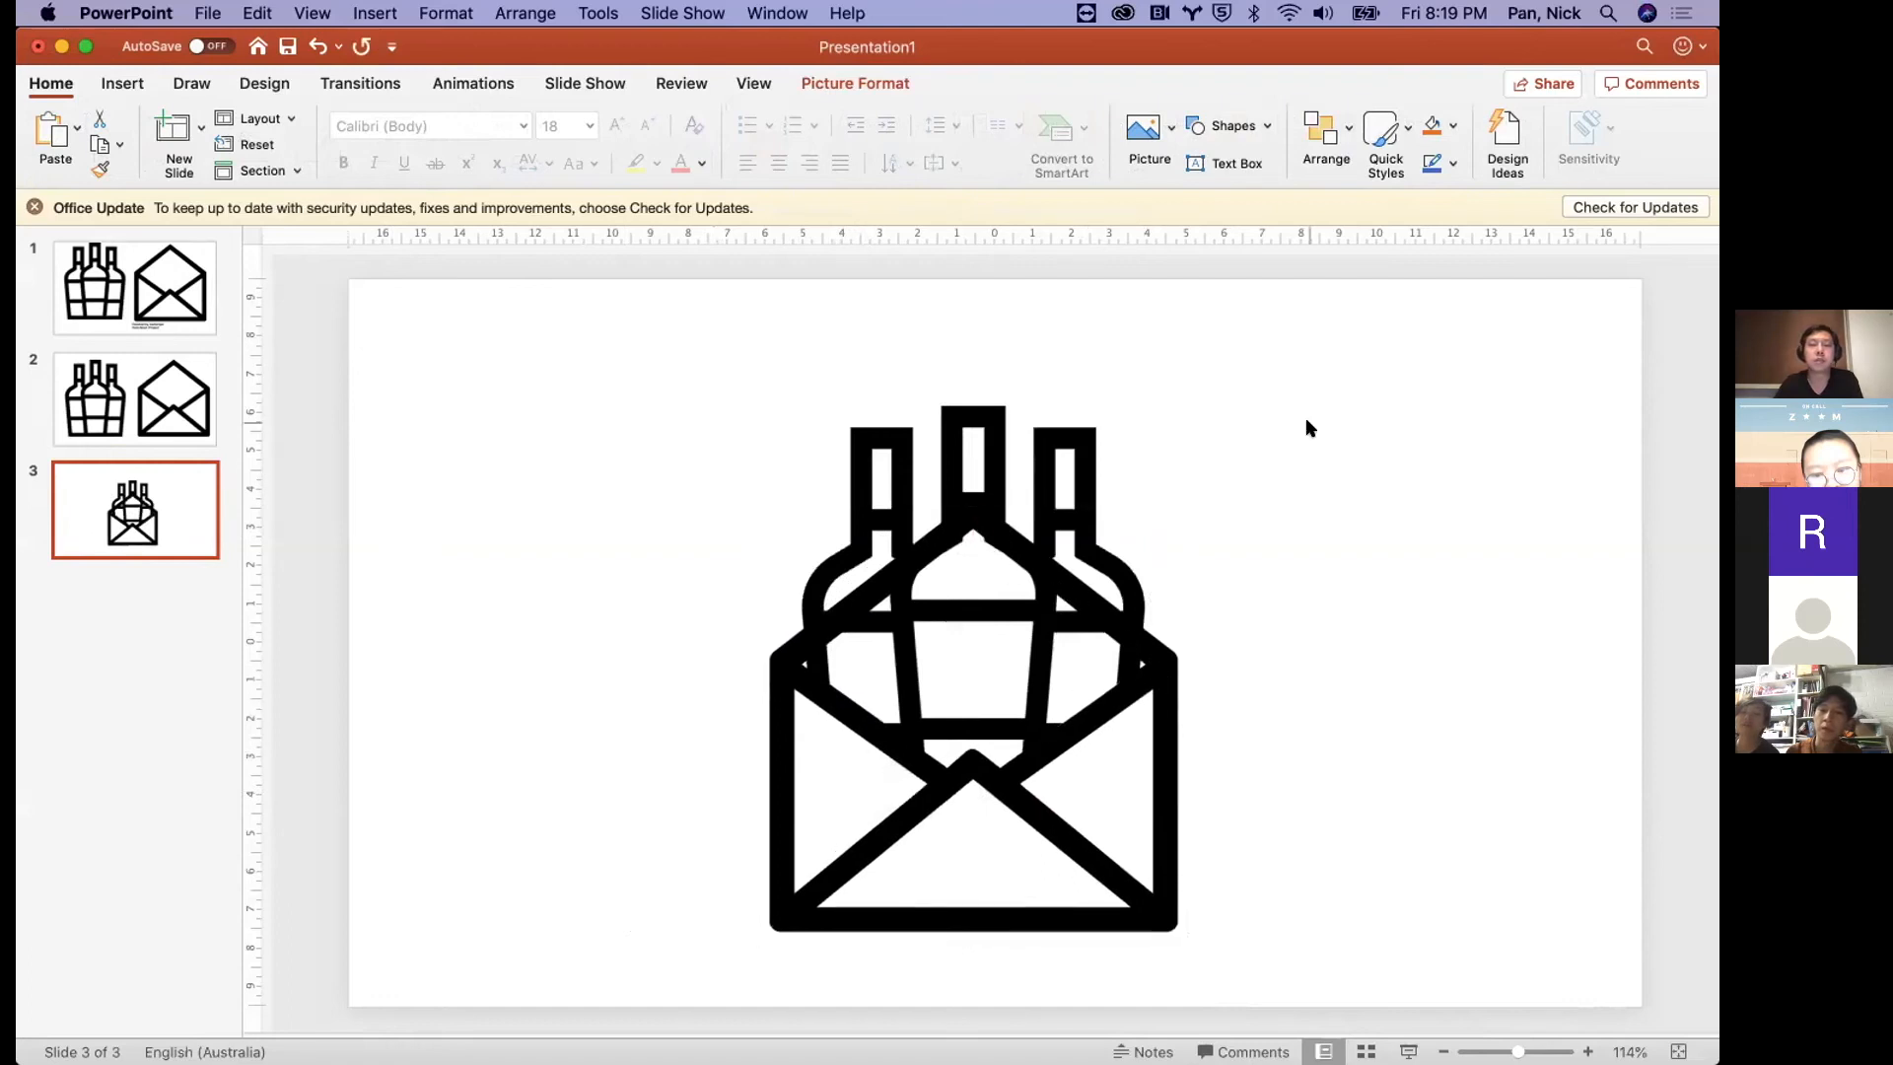
- Draw a rectangle over the envelope's raised flap, spanning the bottles' width from the envelope's upper corners to above the flap's peak
click(1234, 127)
click(1324, 183)
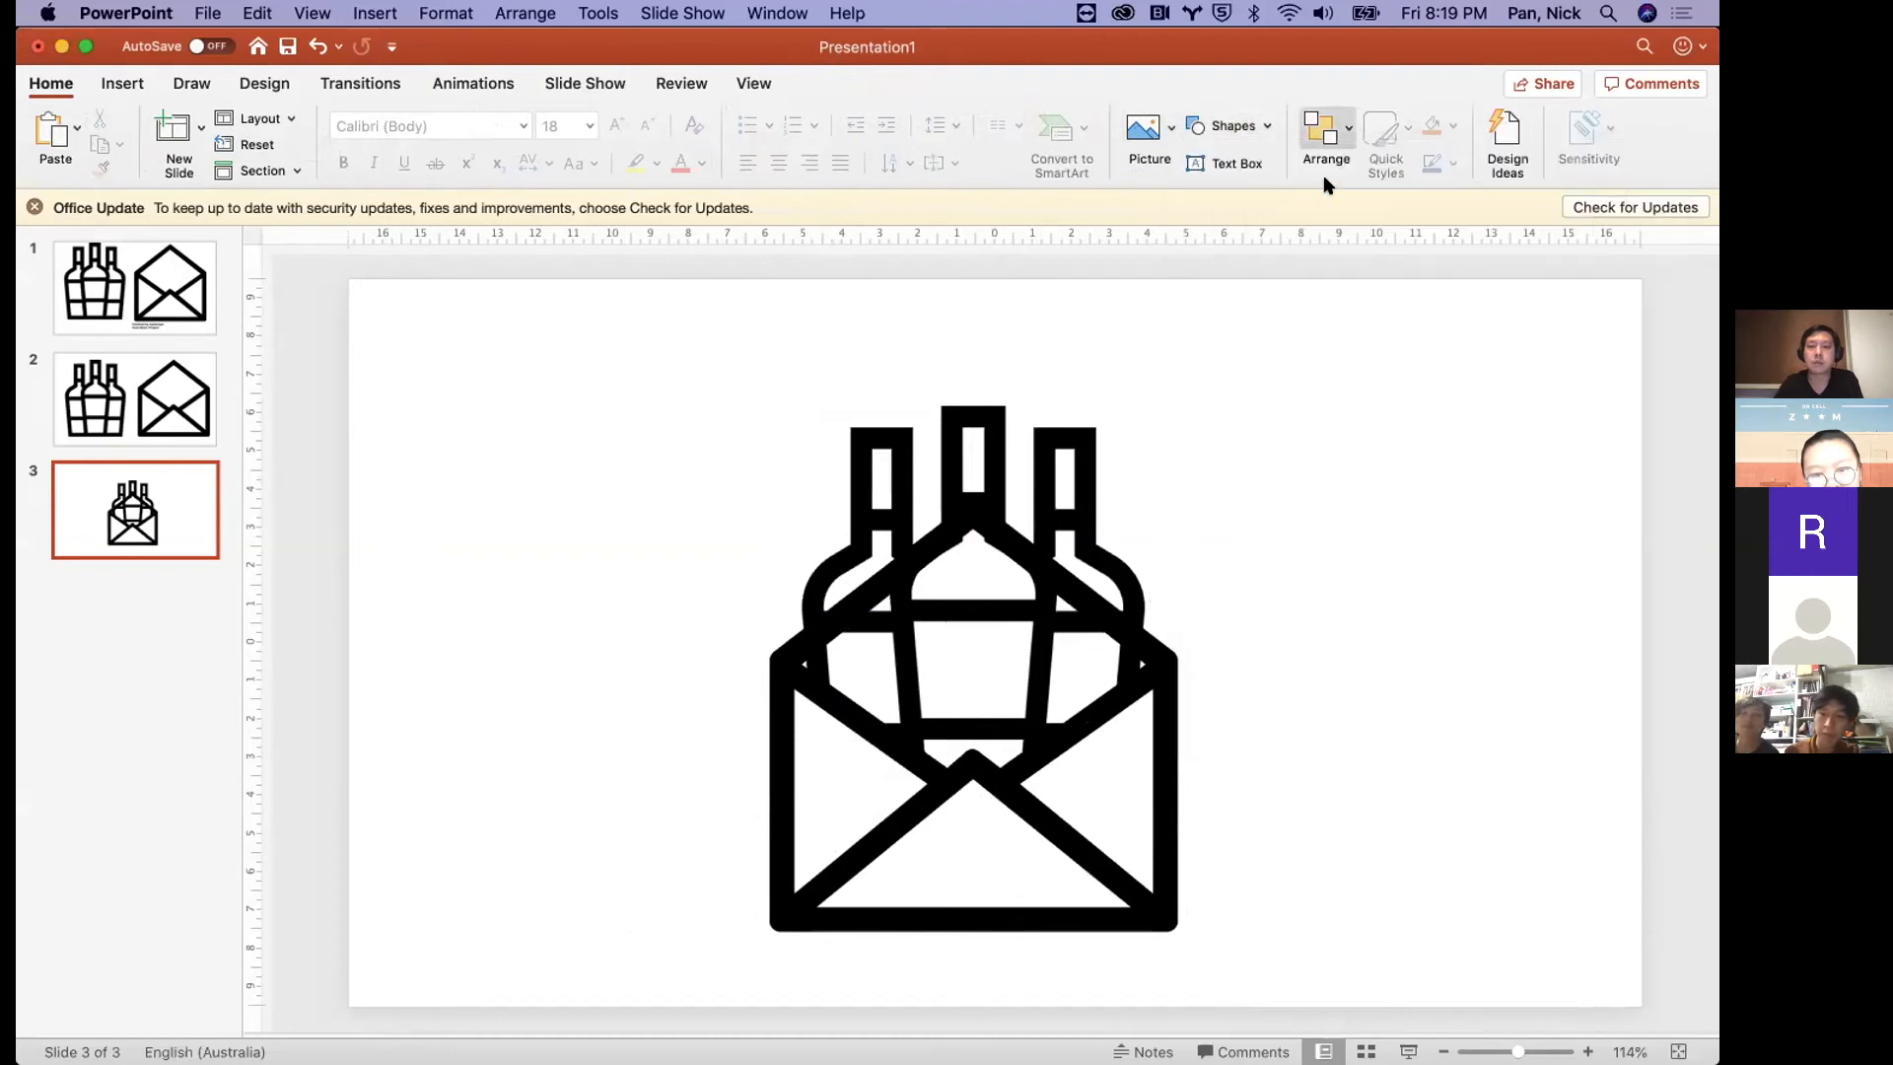
click(1101, 427)
drag(1114, 448, 855, 675)
drag(907, 613, 1131, 612)
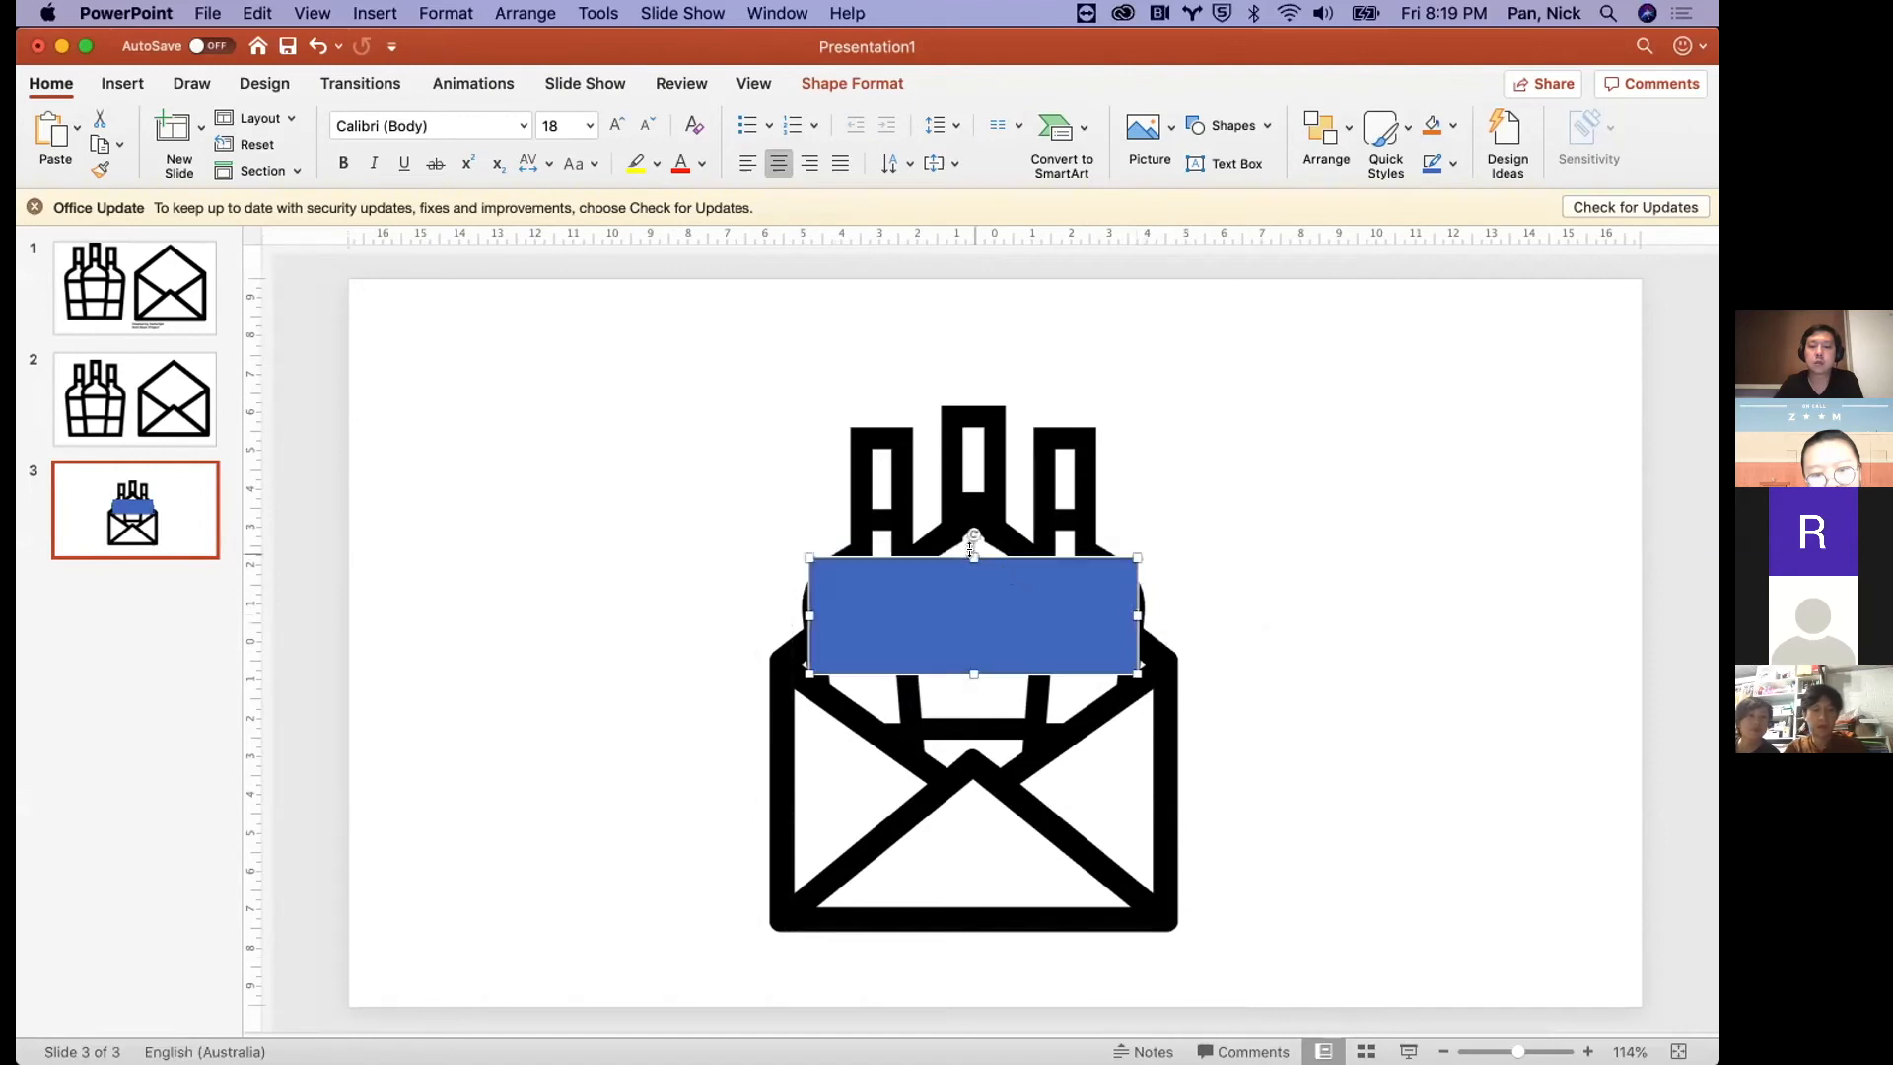
drag(971, 549, 972, 450)
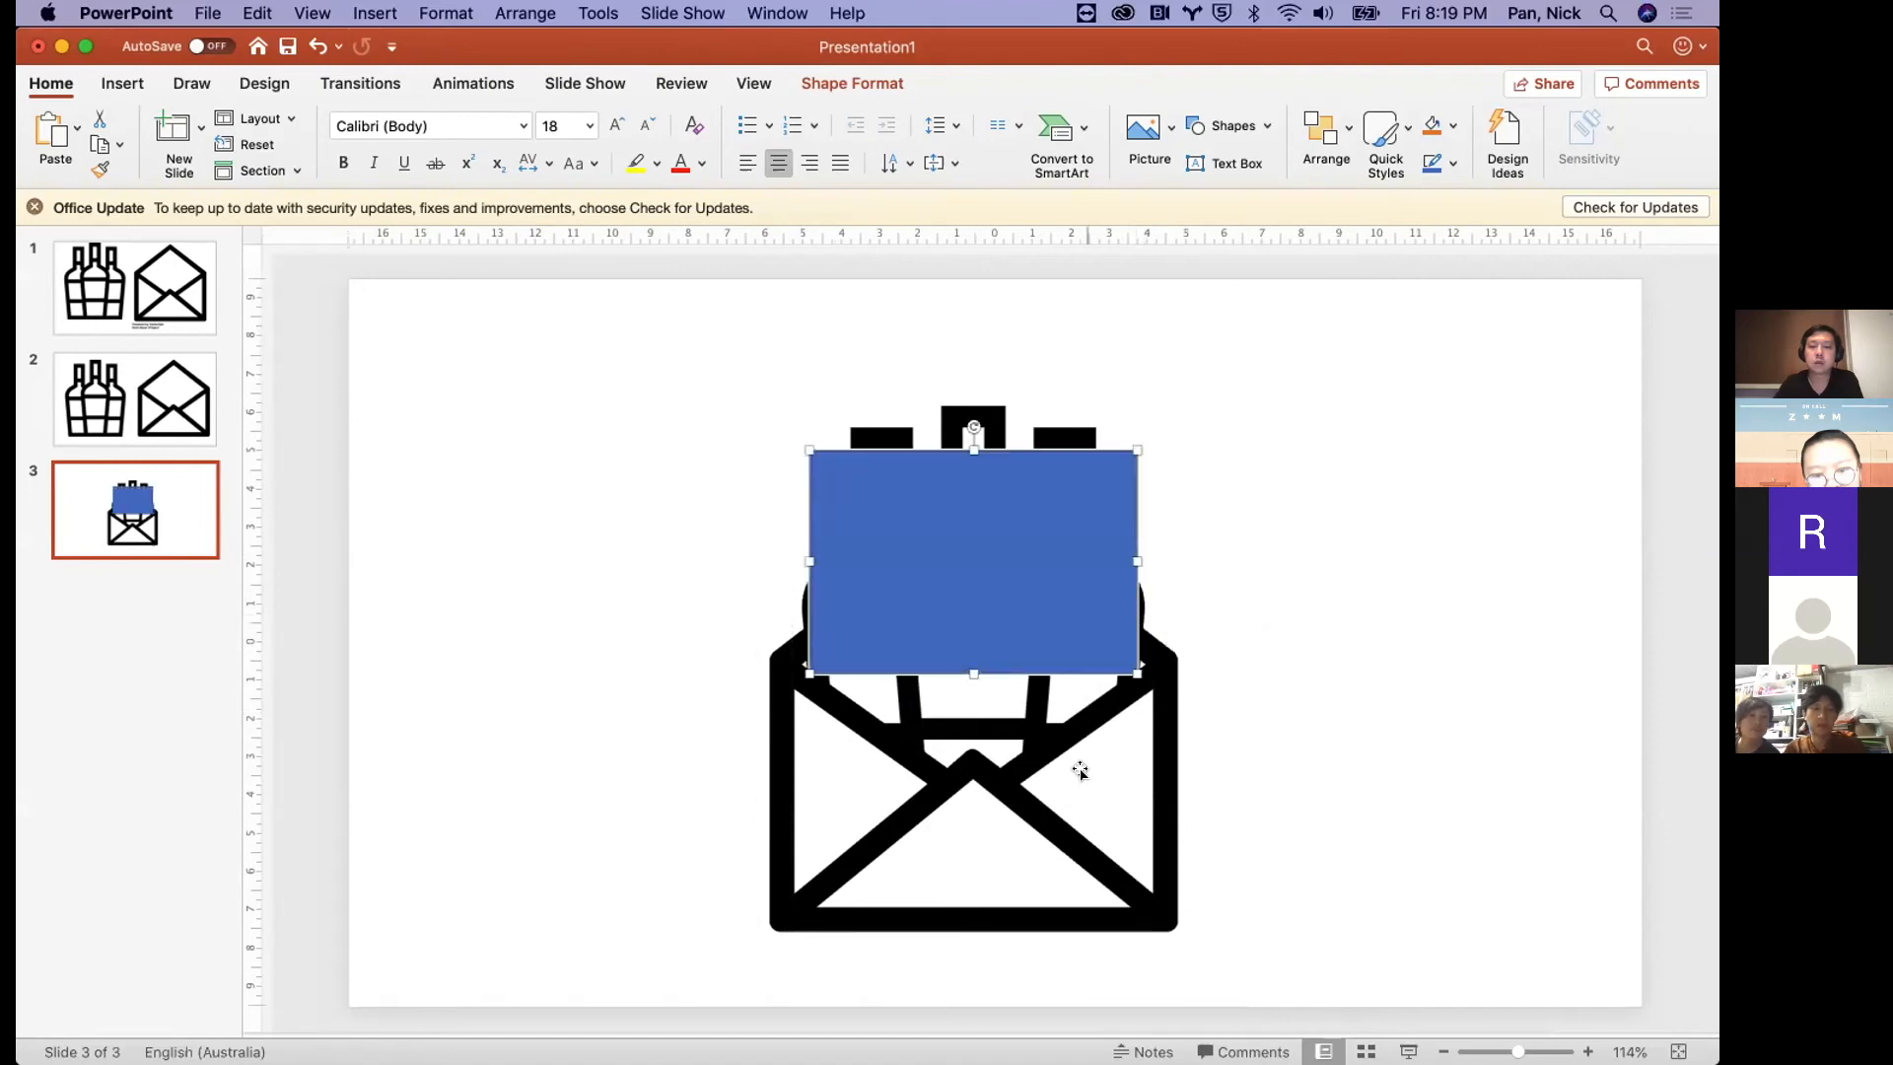
- Subtract the blue rectangle from the envelope picture to remove the flap lines crossing the bottles
click(1153, 838)
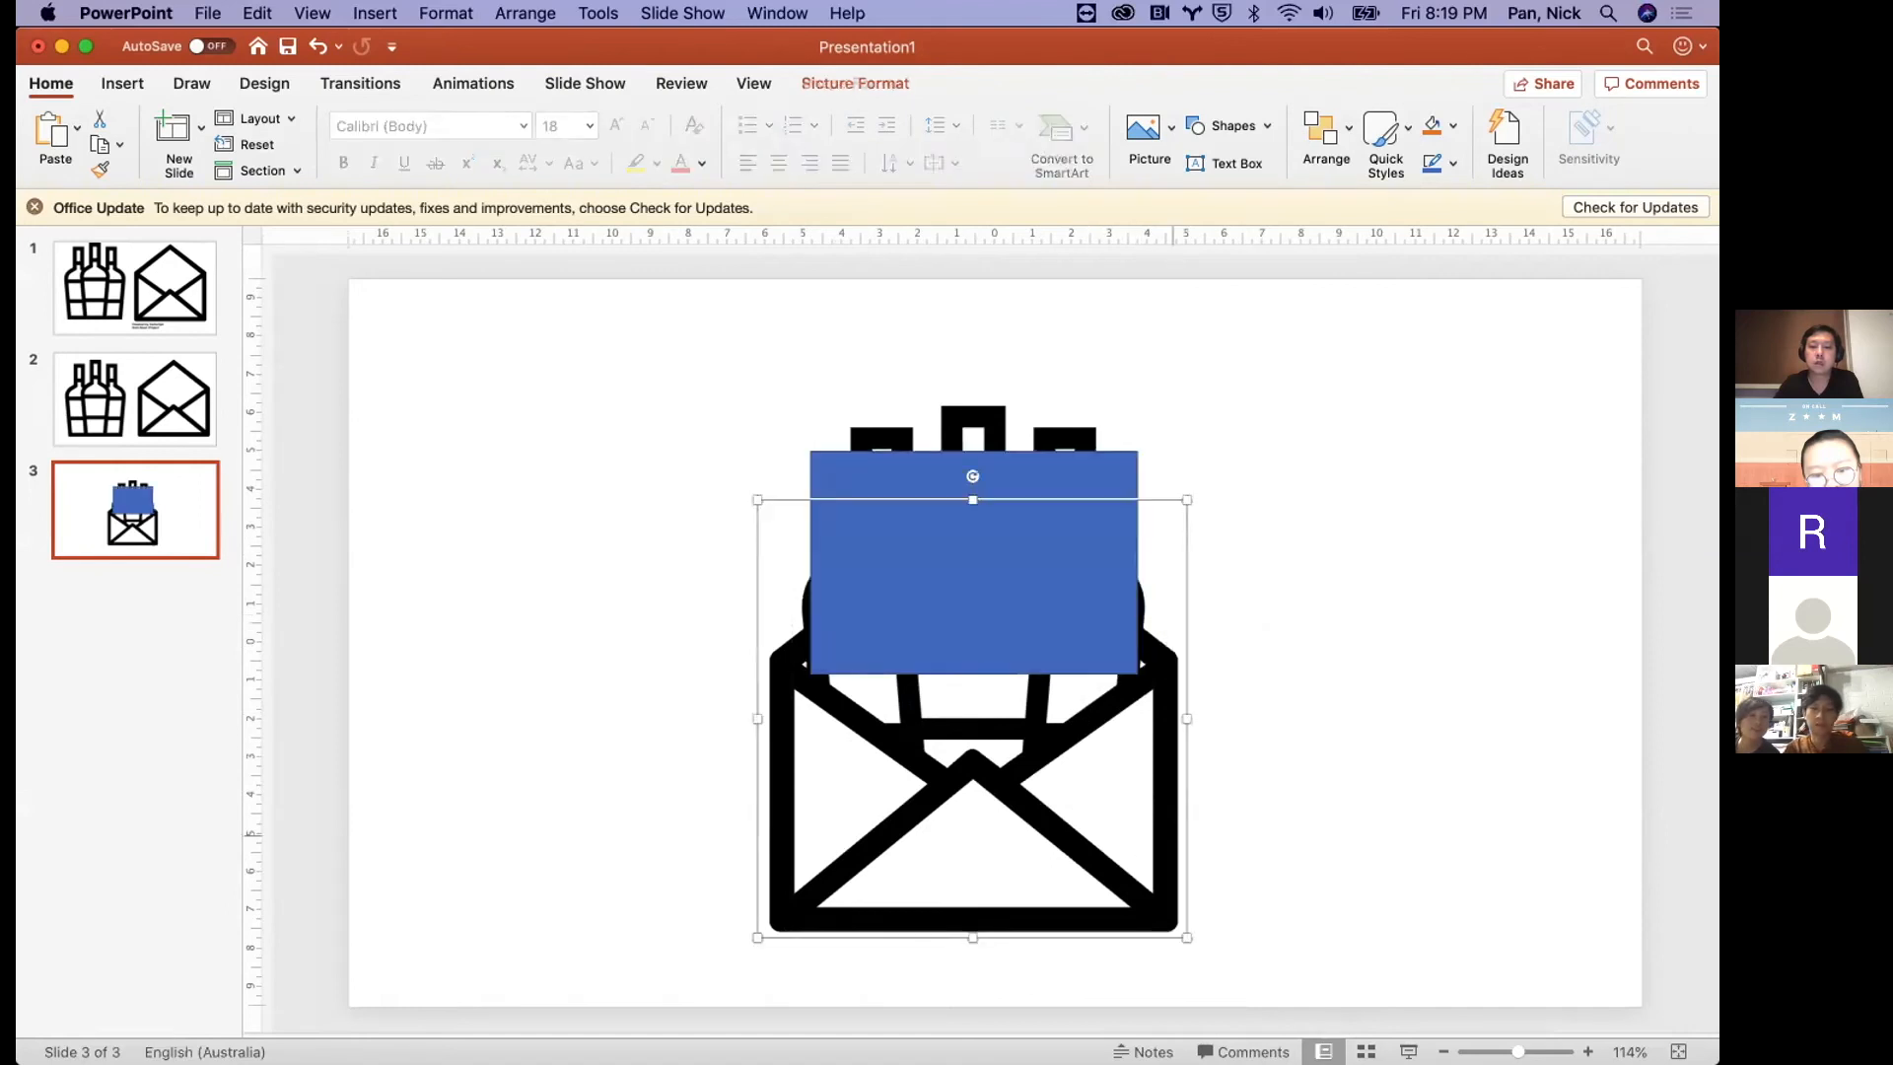
shift+click(1109, 470)
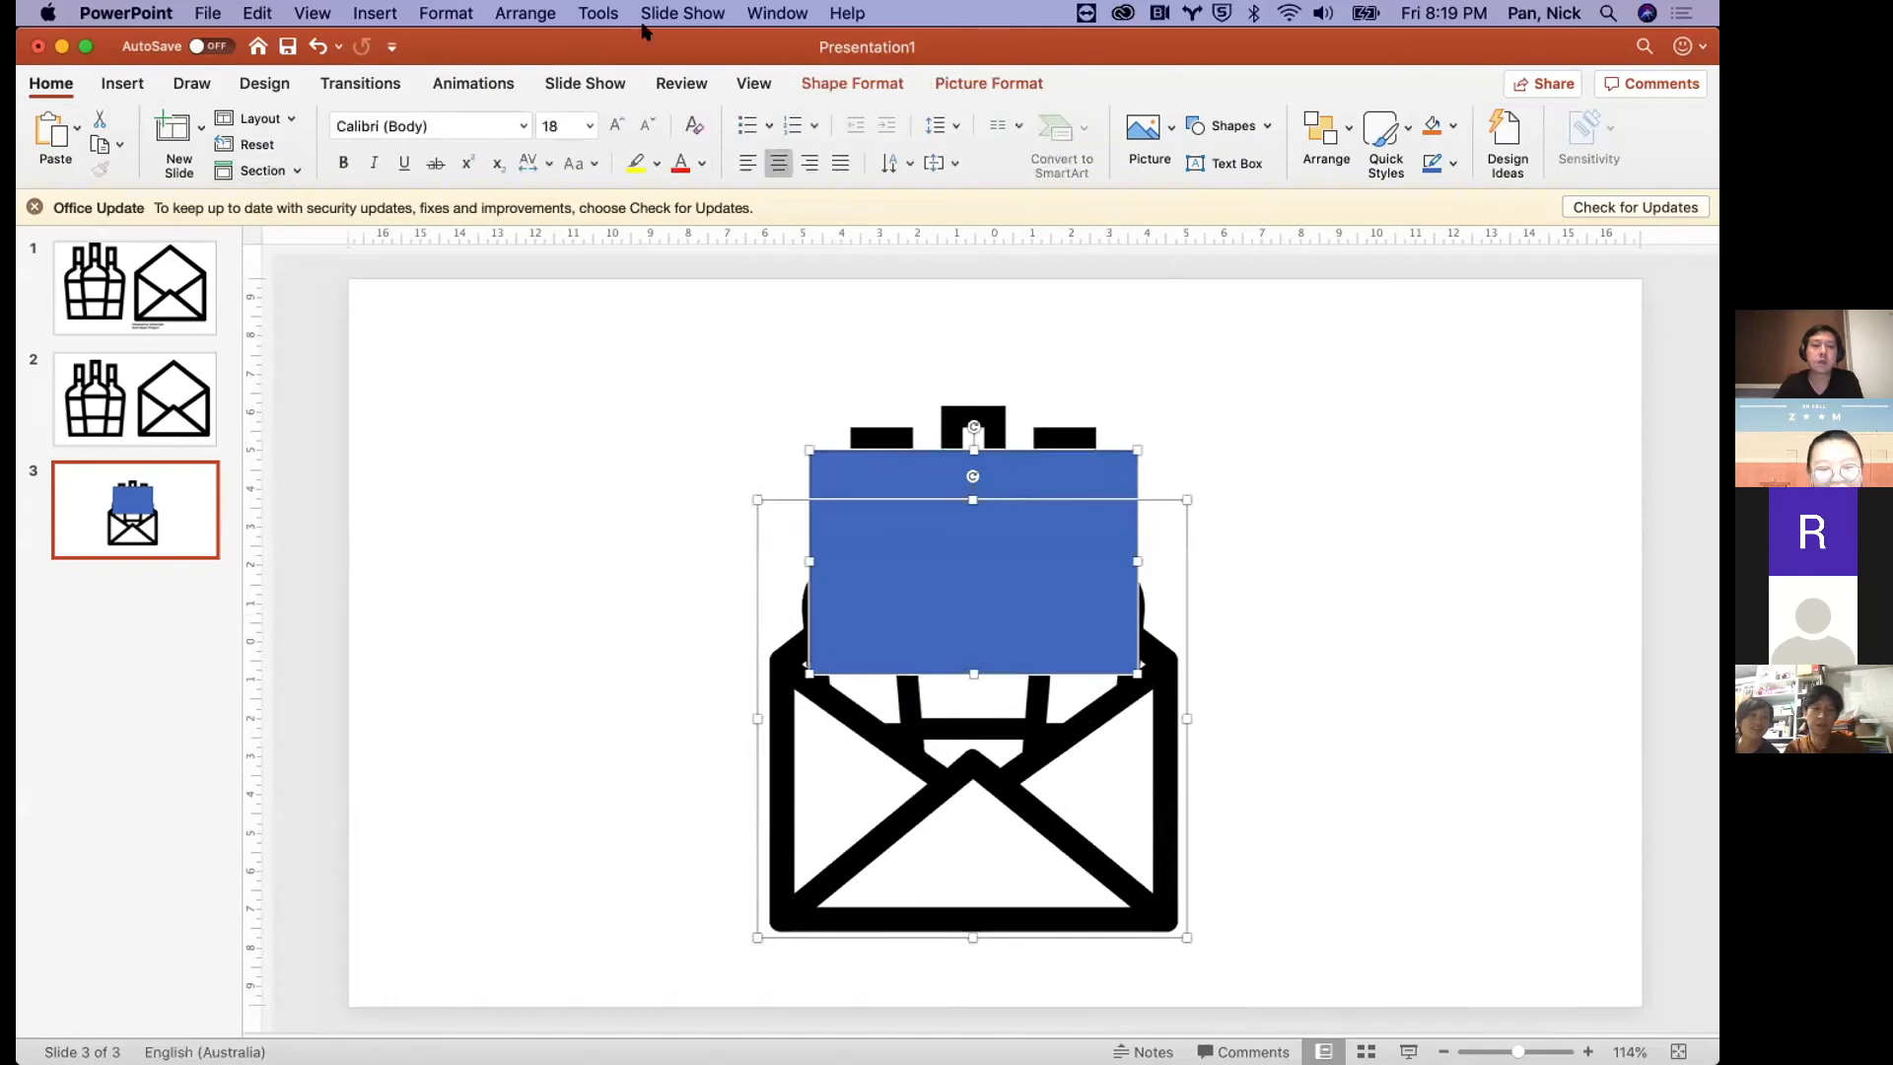
click(852, 83)
click(145, 165)
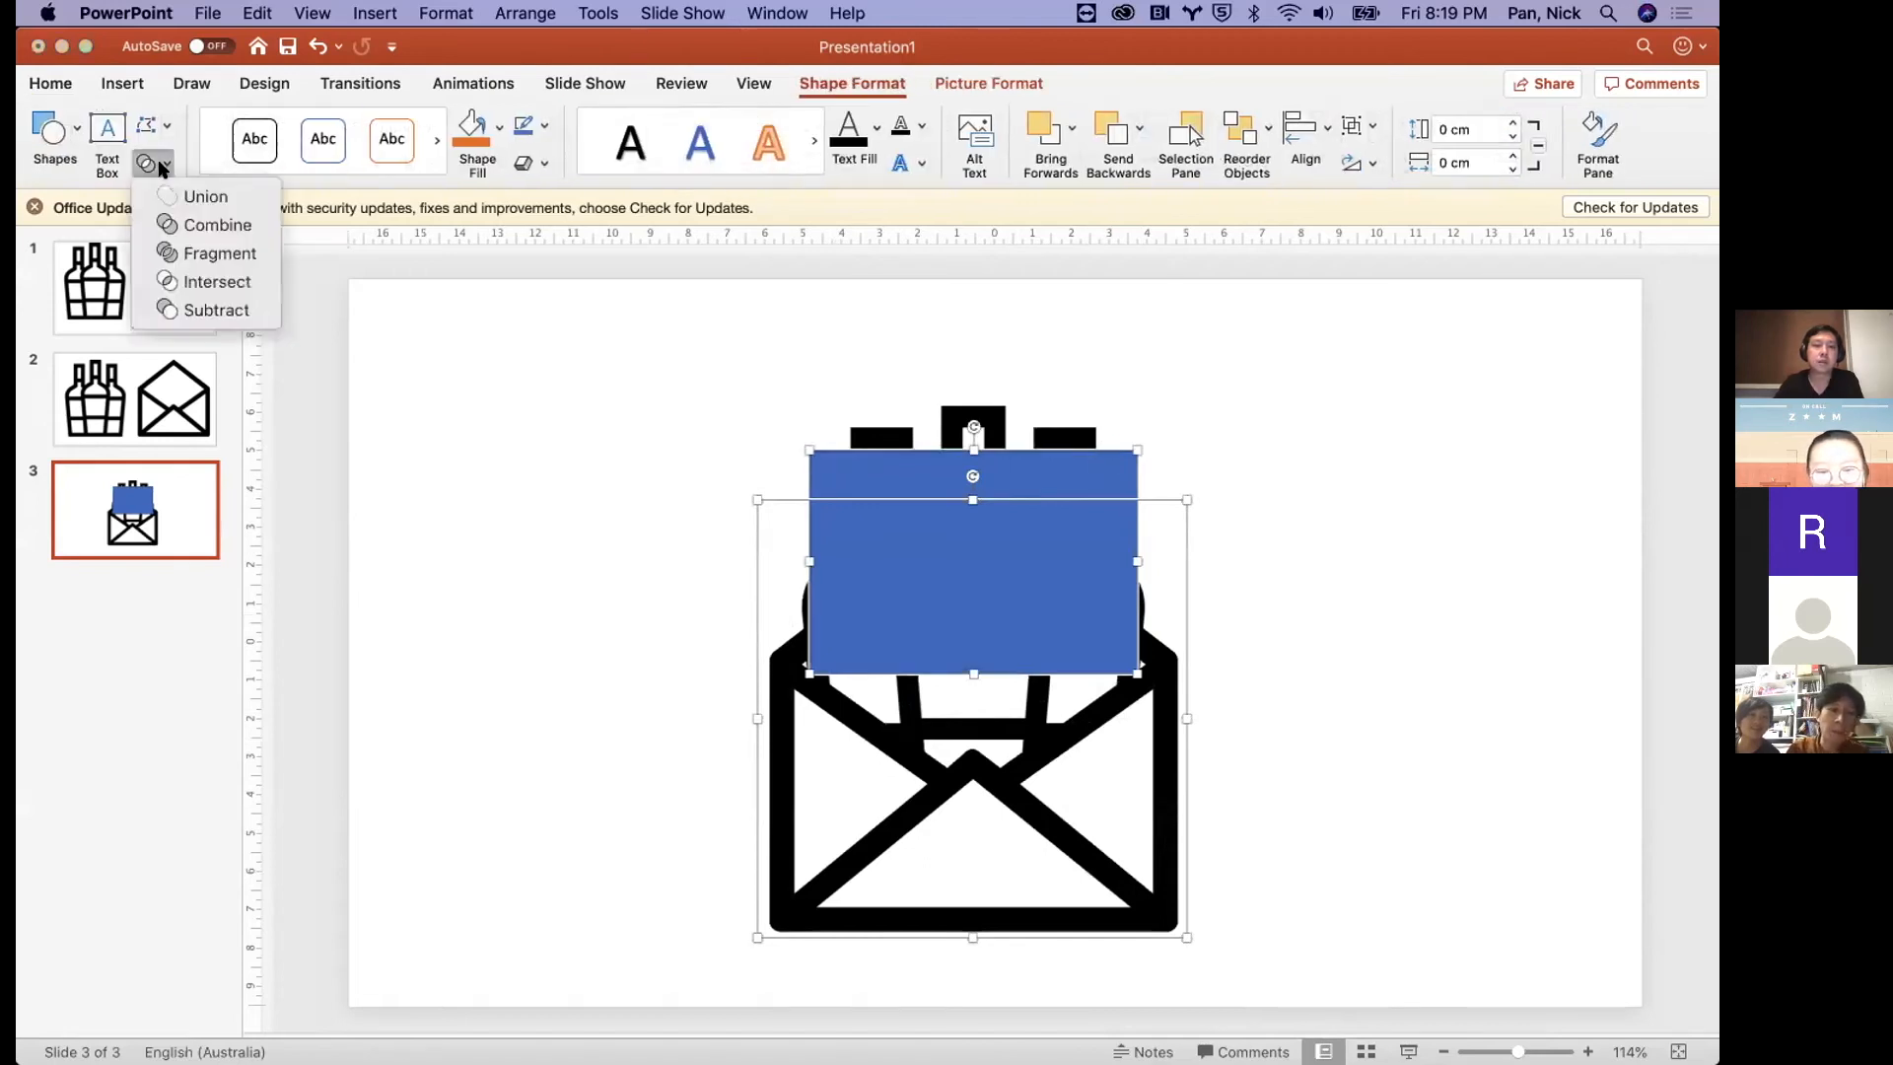
click(212, 309)
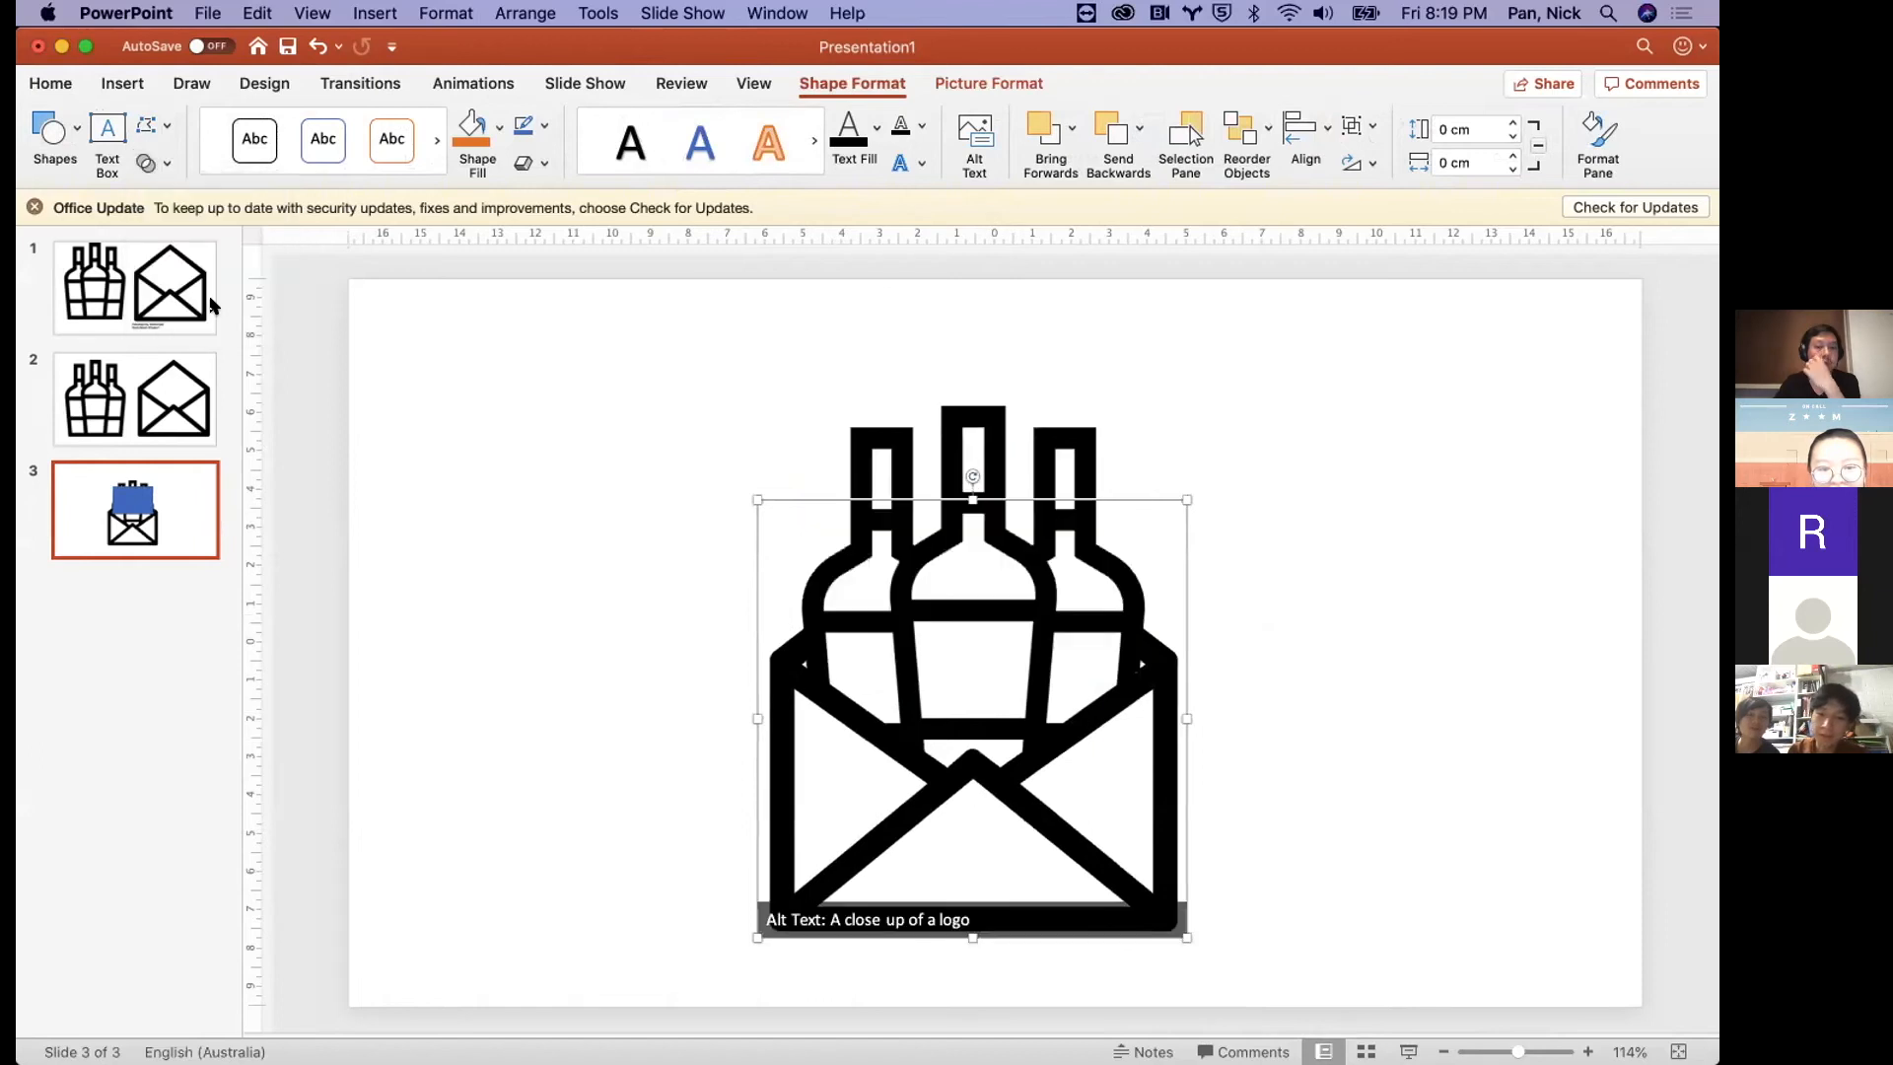
click(1354, 549)
drag(639, 340, 1299, 982)
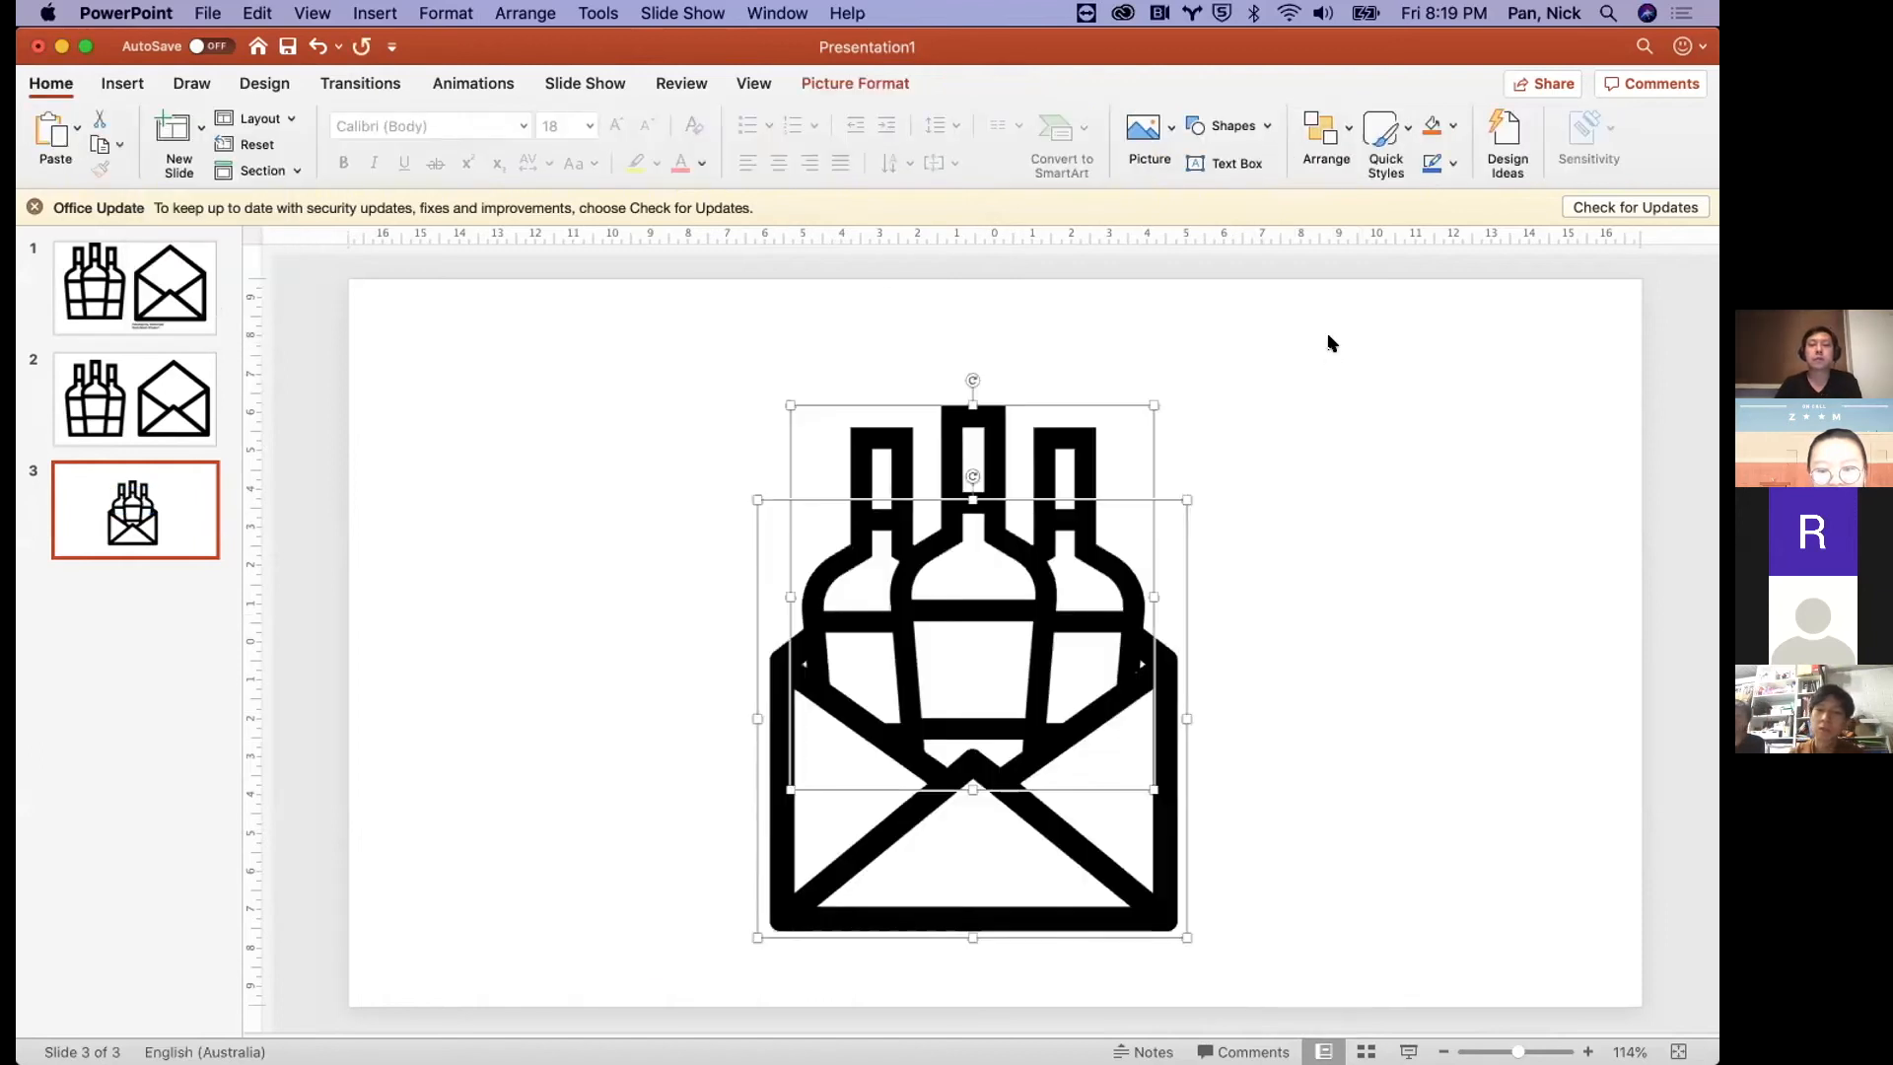
click(1362, 331)
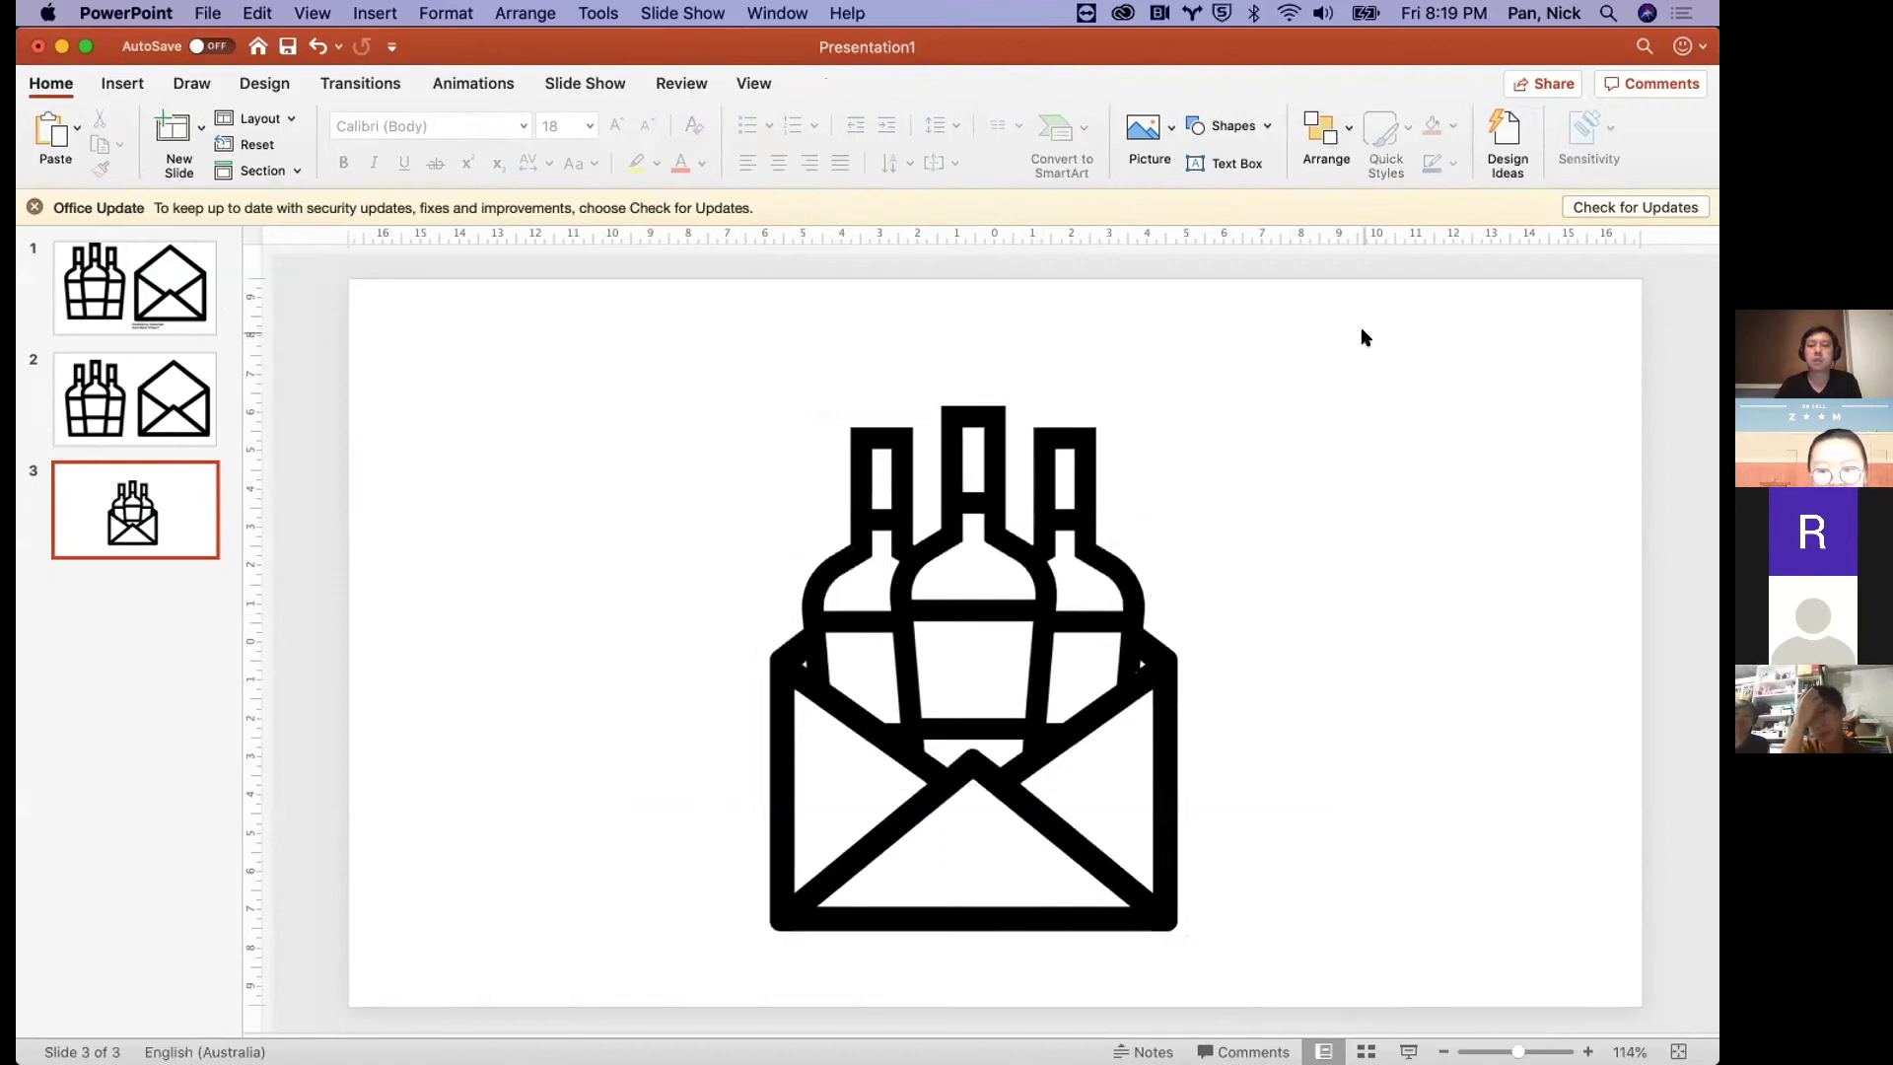
- Show the background formatting options and add a square as tall as the slide, covering the whole logo
right_click(1362, 331)
click(1416, 648)
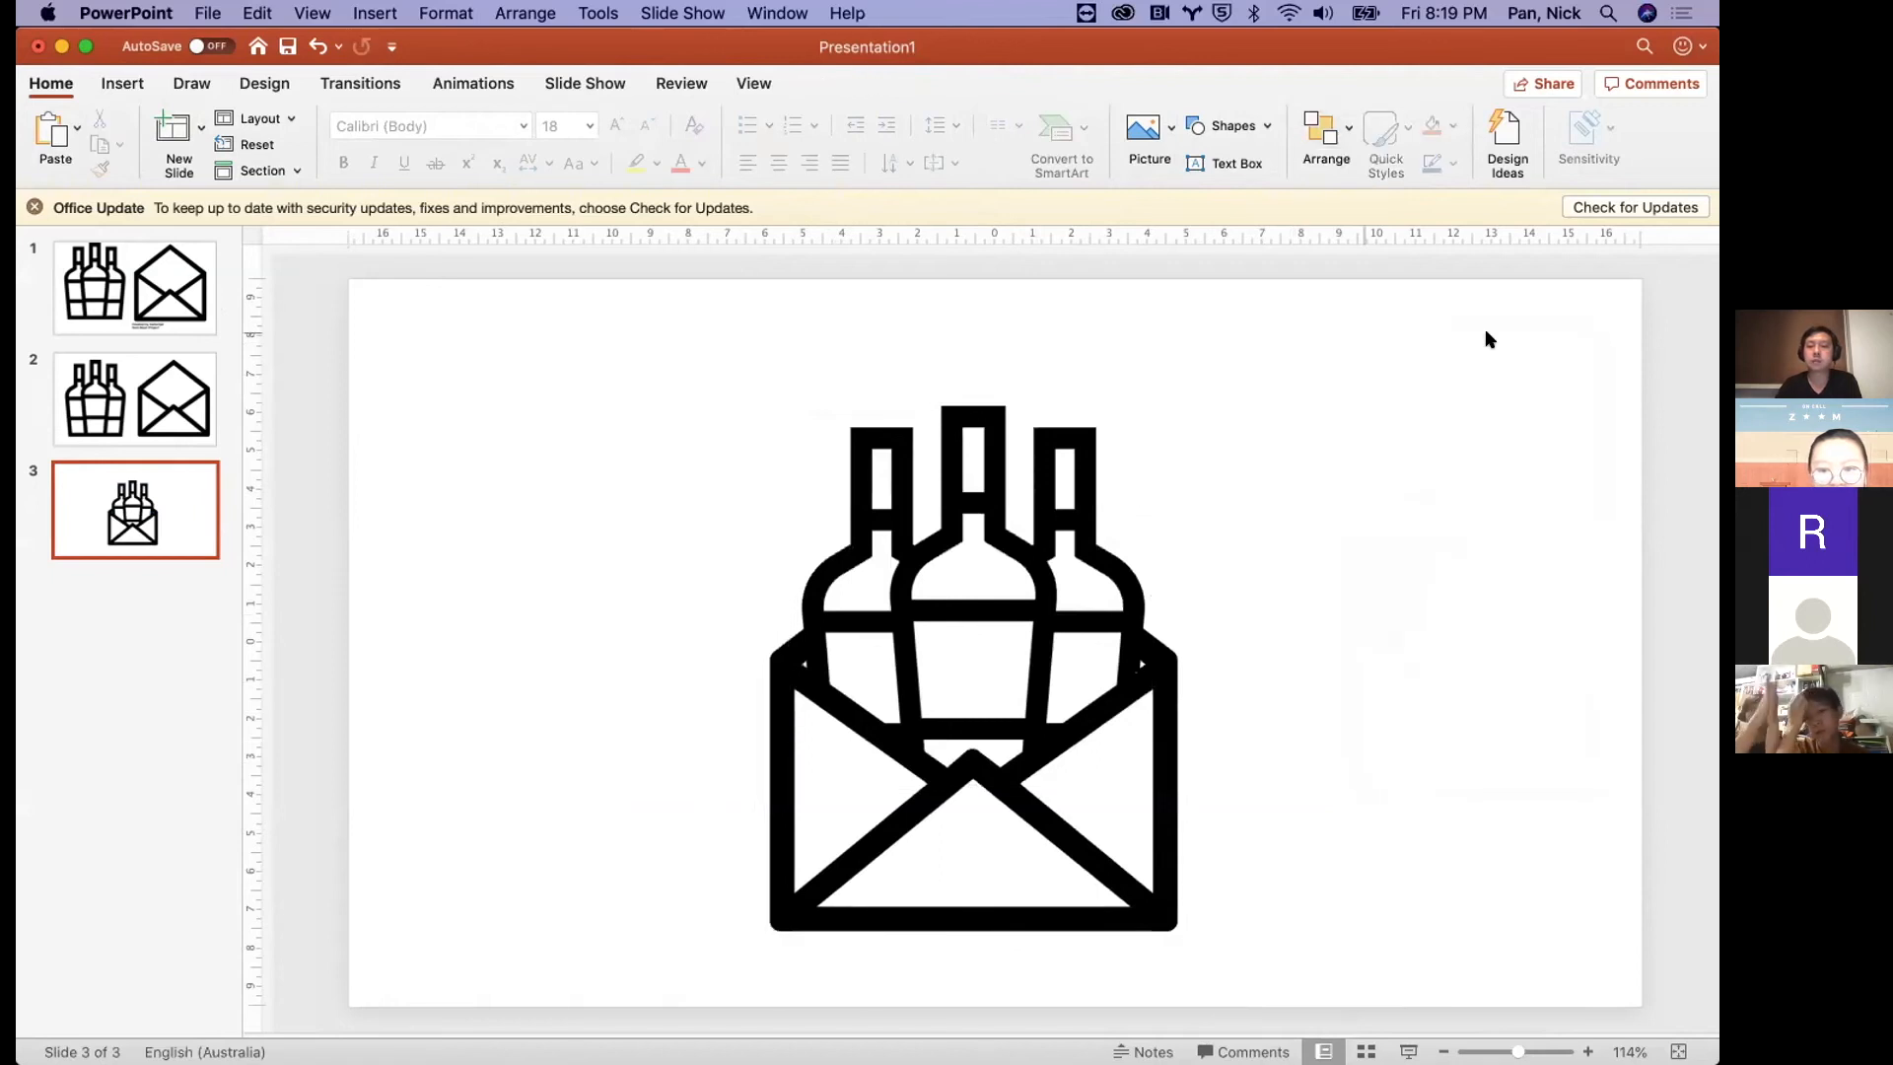
click(1227, 126)
click(1326, 190)
click(1112, 308)
drag(1137, 325, 547, 368)
drag(589, 431, 964, 942)
drag(956, 938, 955, 938)
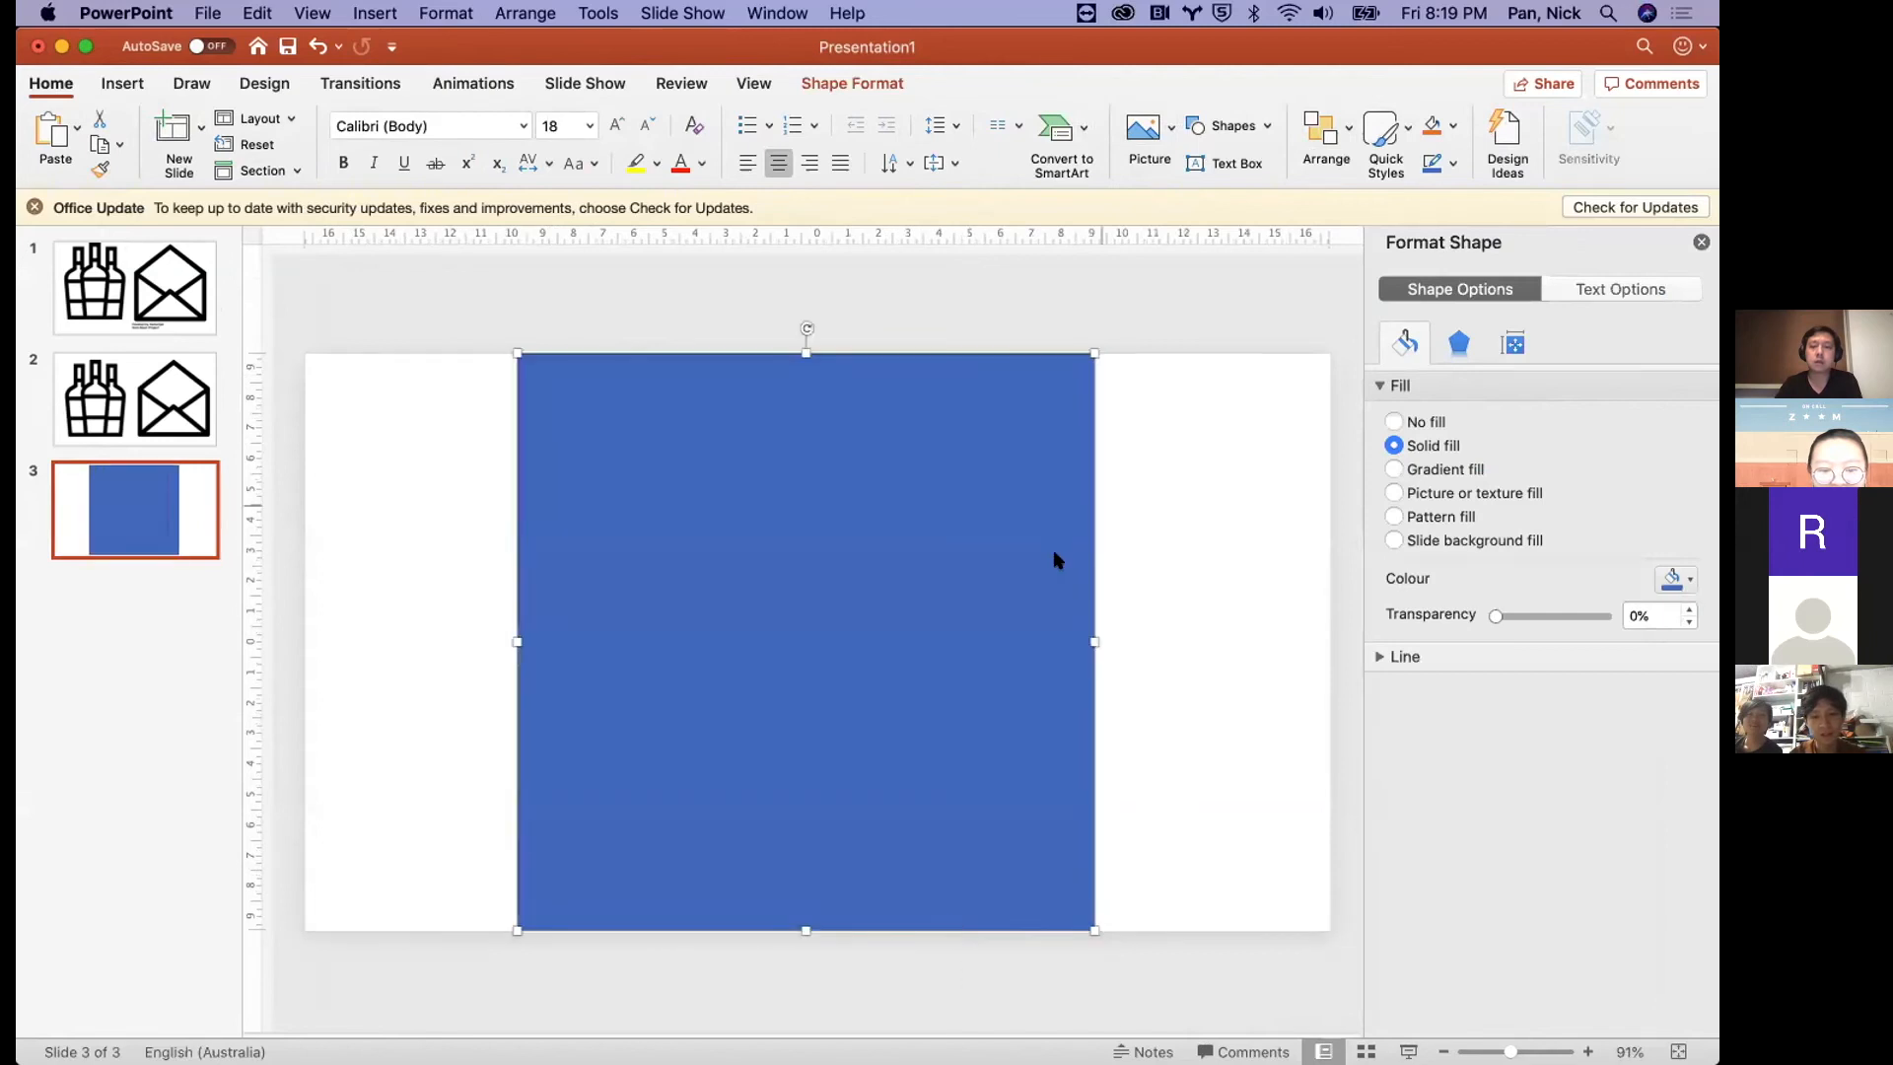
- Fill the large square with the standard red and send it behind the bottles and envelope
click(1452, 126)
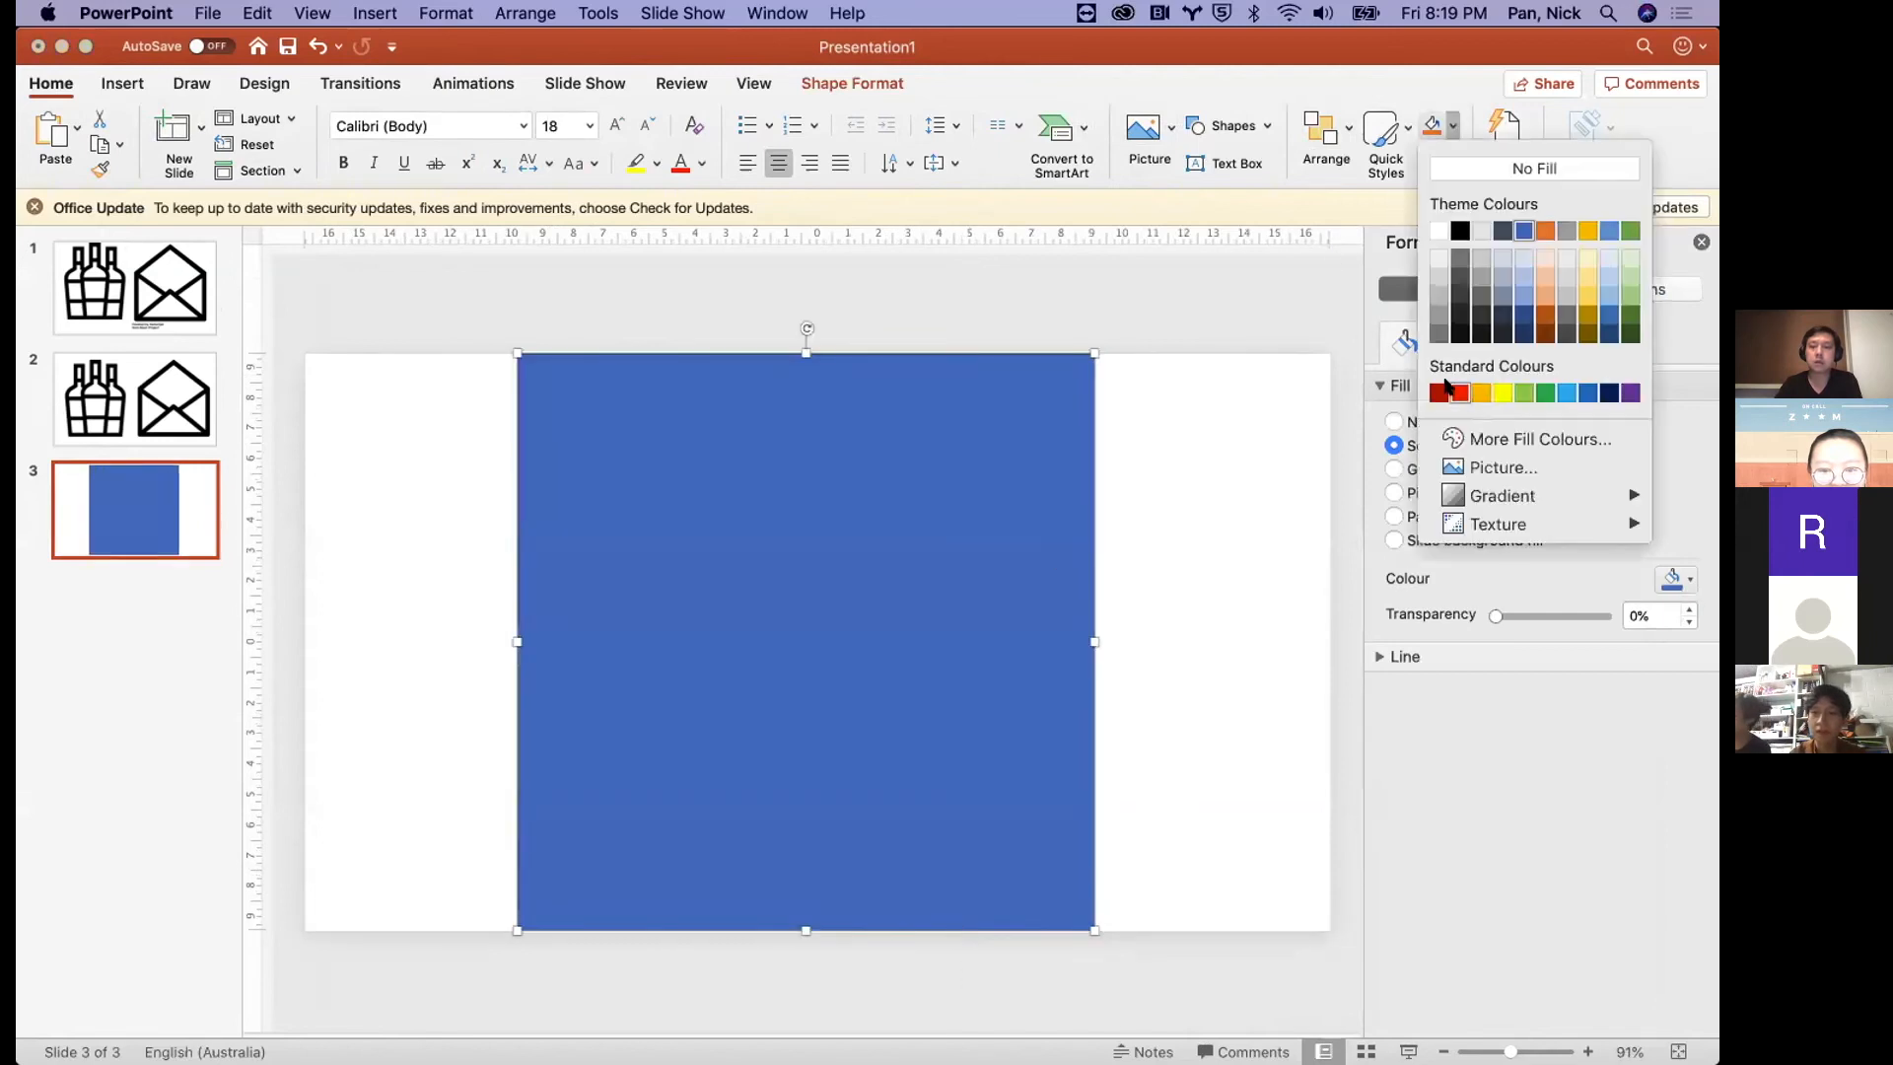
click(1460, 393)
right_click(1063, 521)
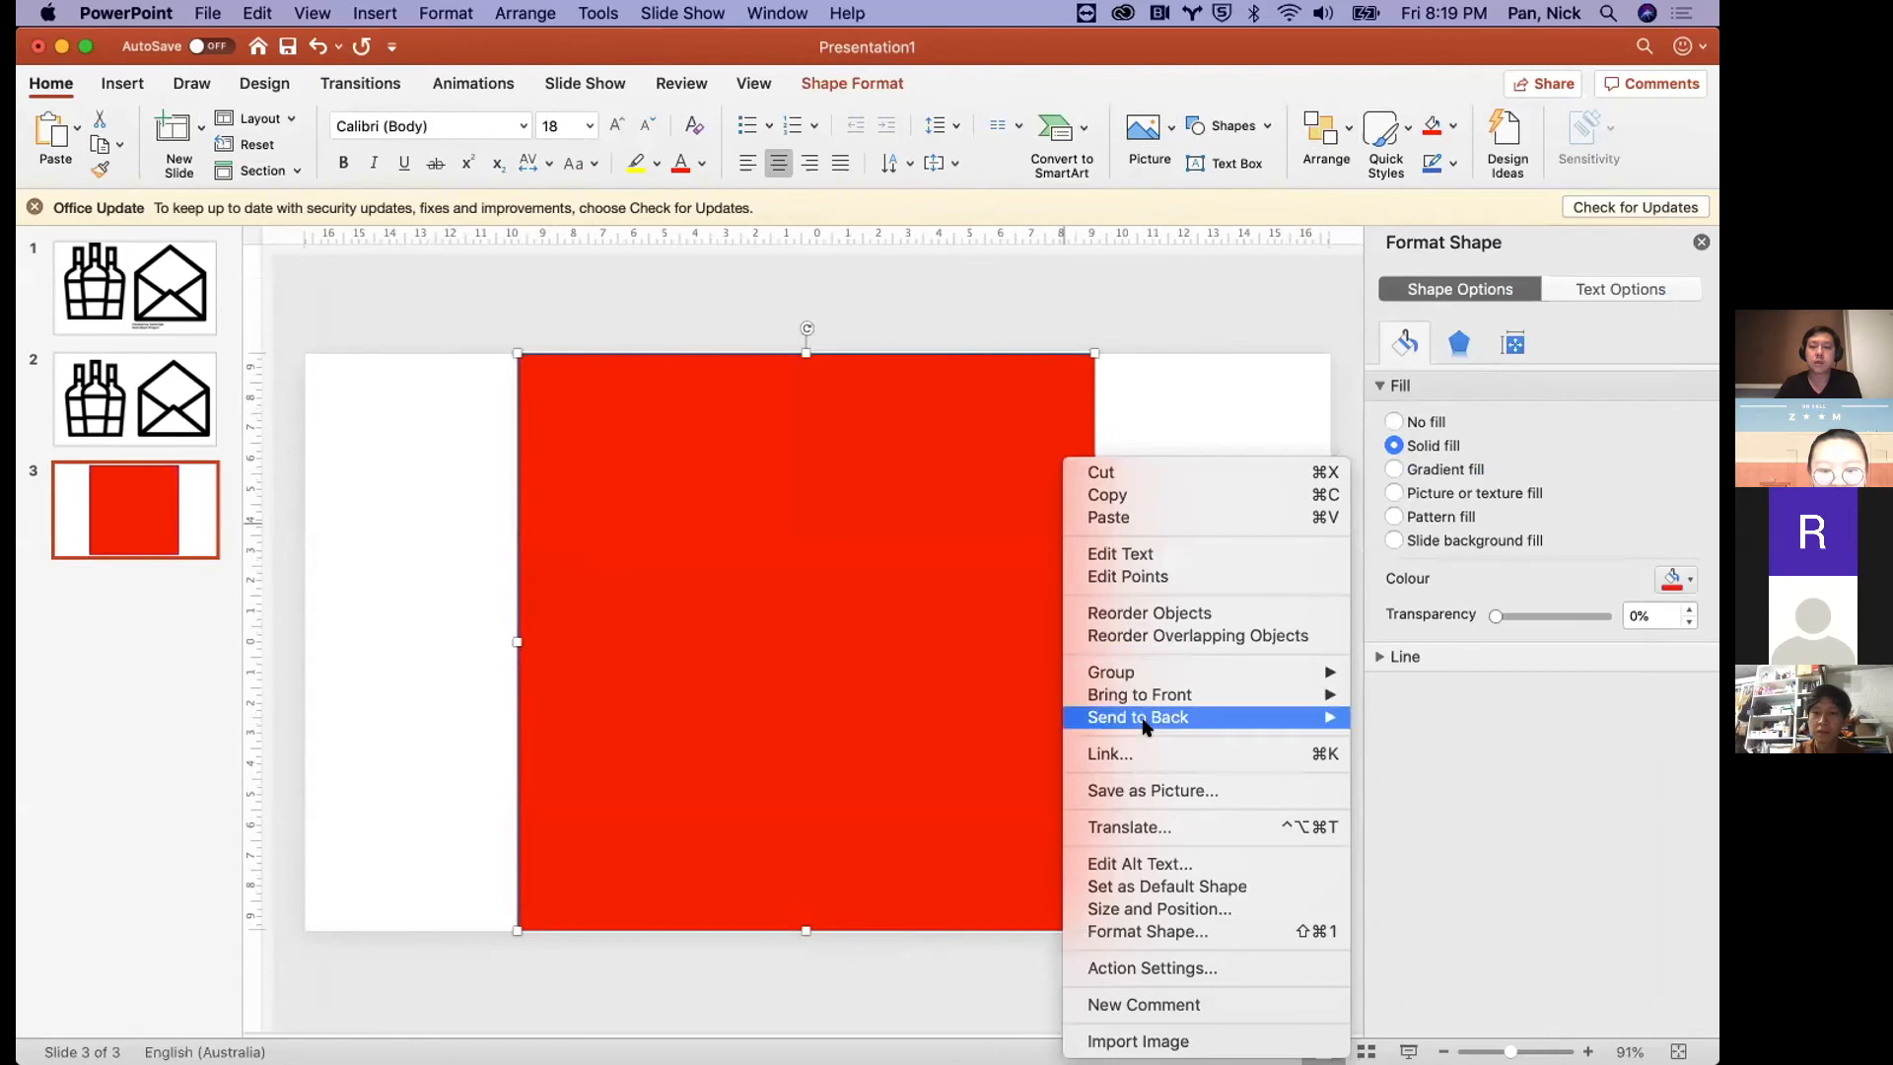
mouse_move(1143, 719)
click(1419, 717)
click(1179, 665)
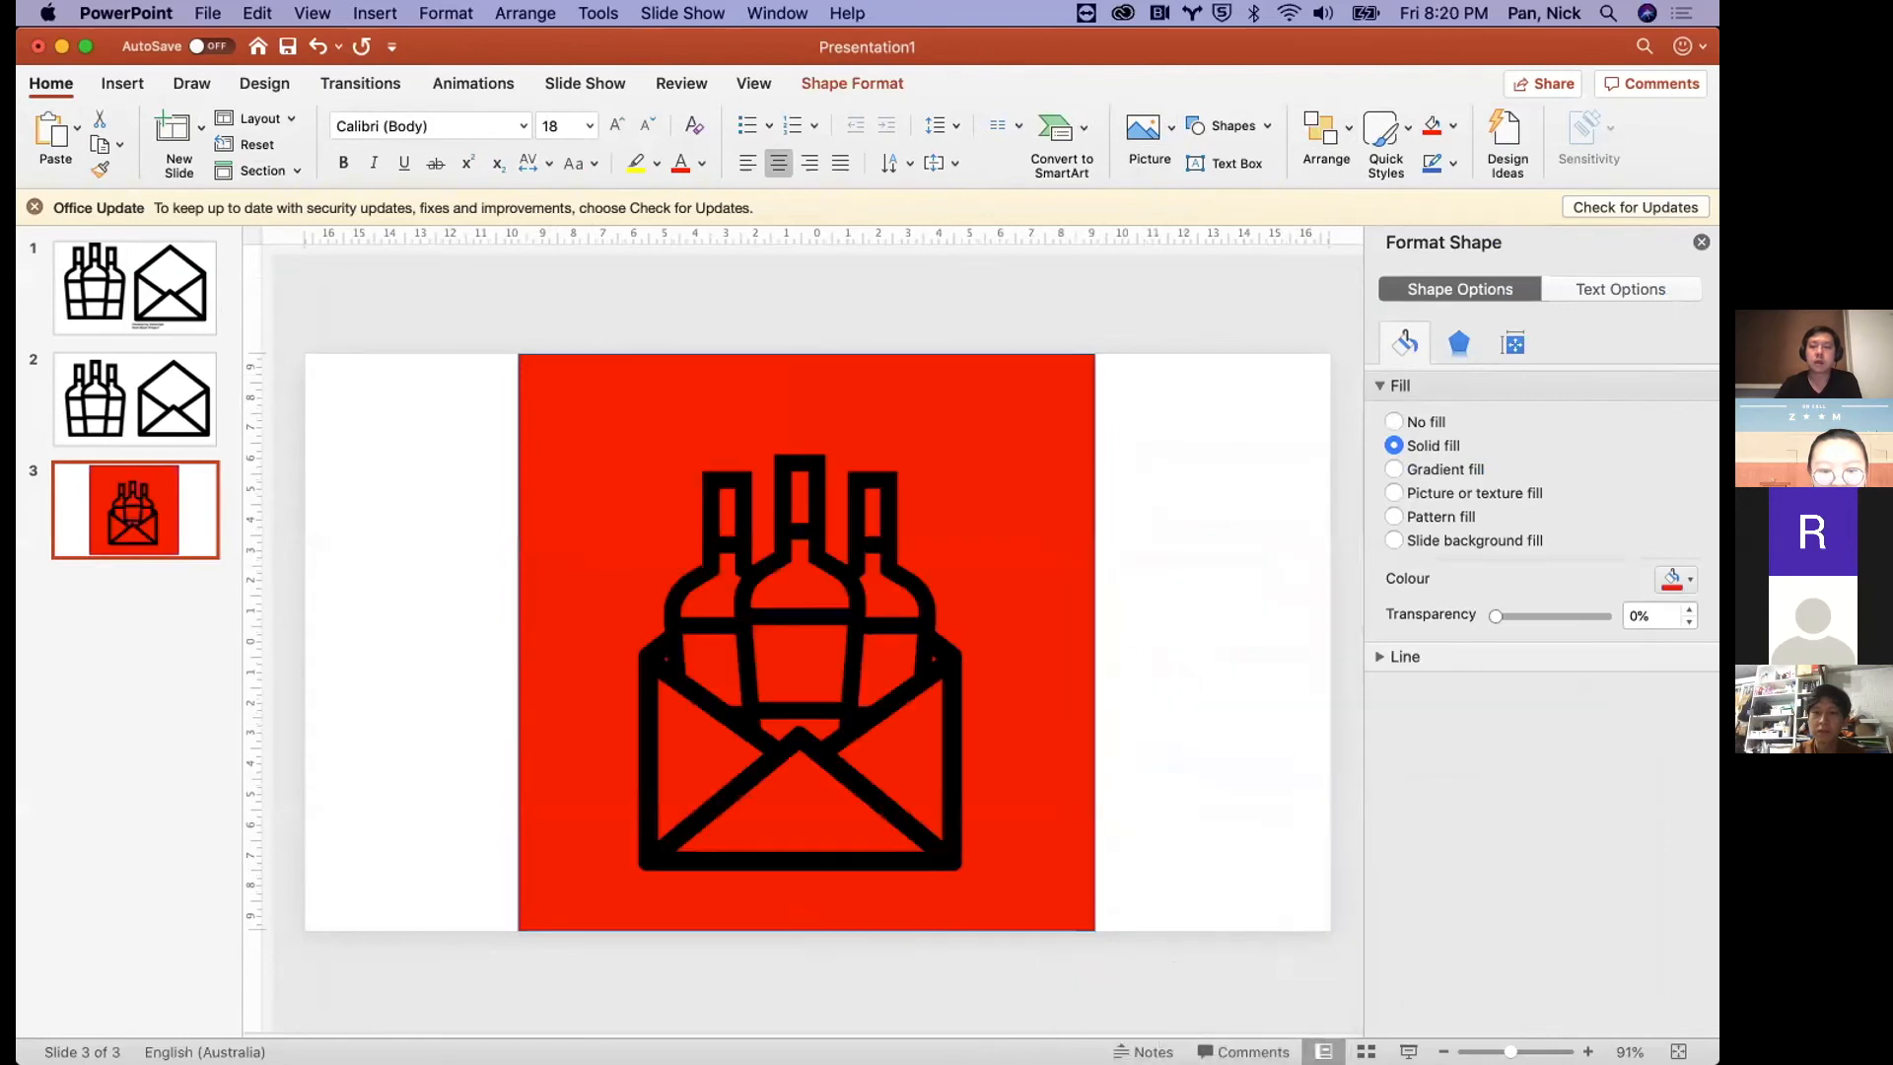
click(867, 754)
shift+click(870, 794)
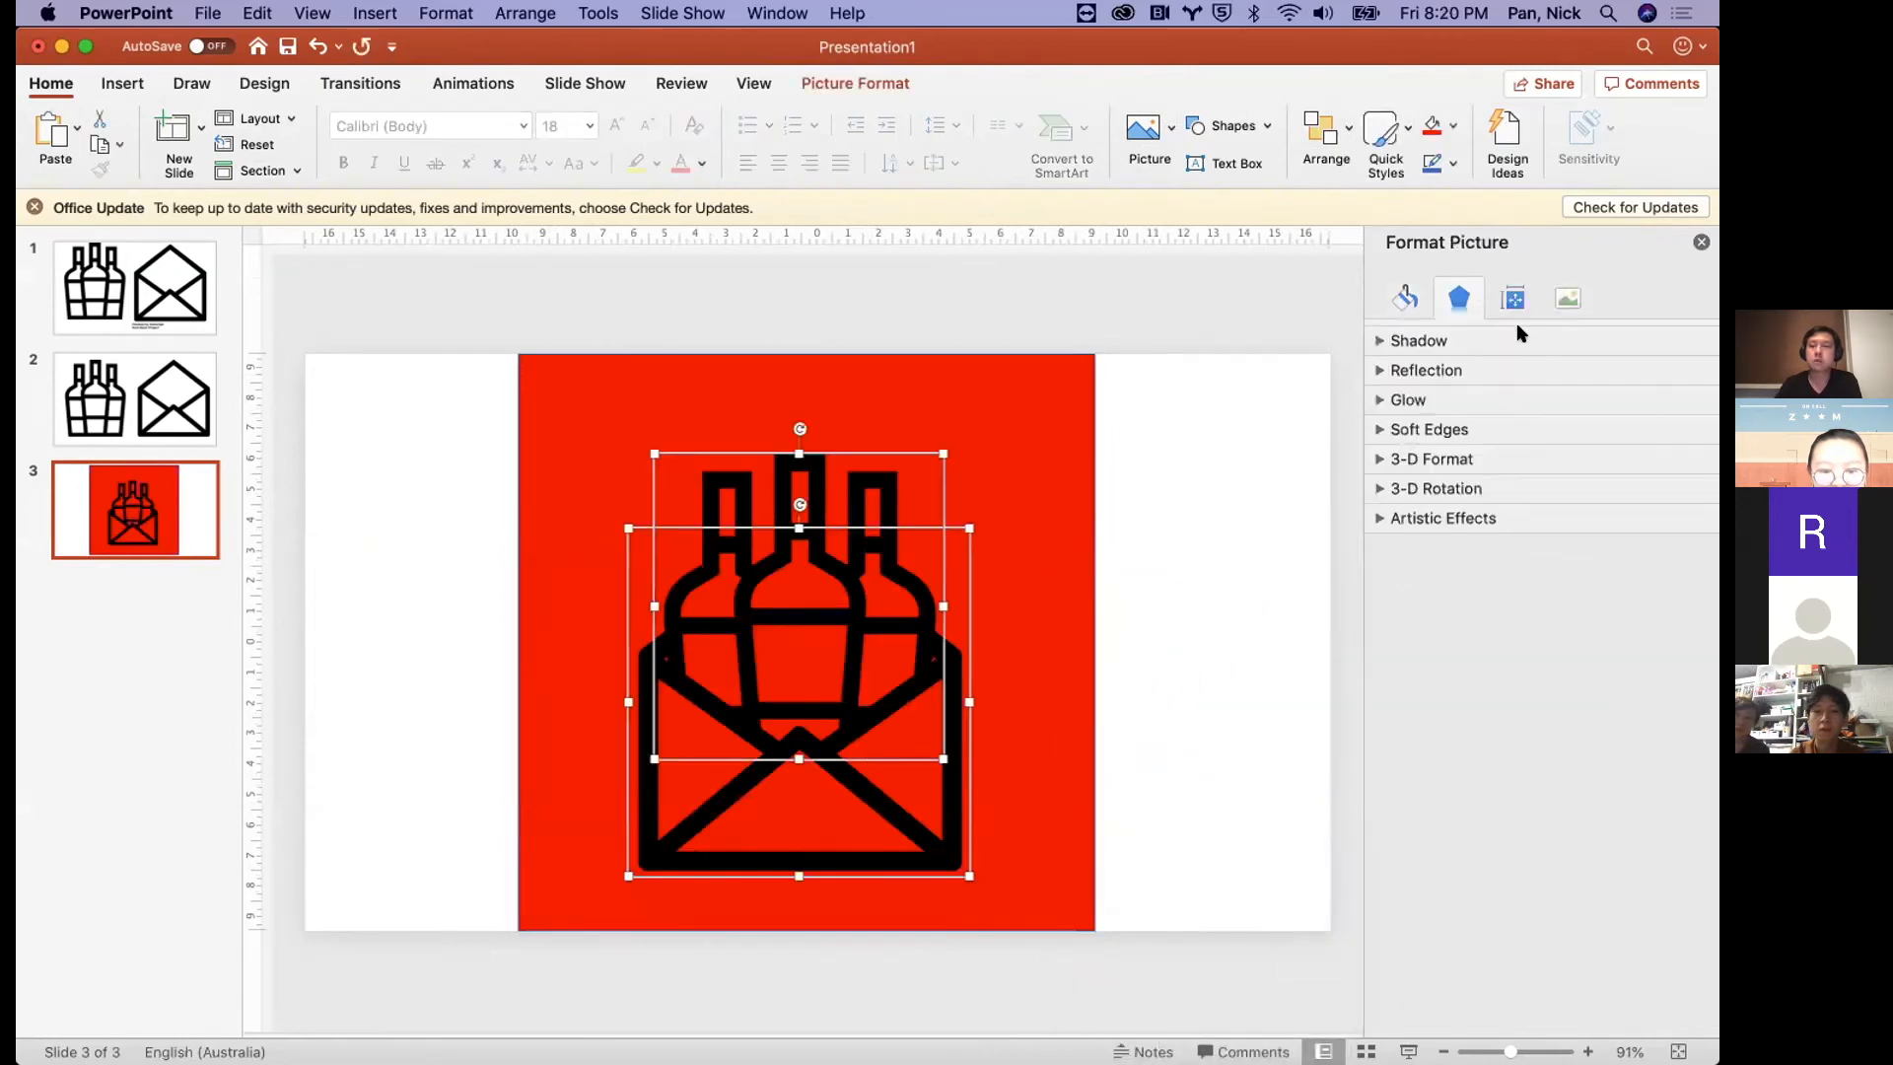
click(1563, 293)
click(1510, 340)
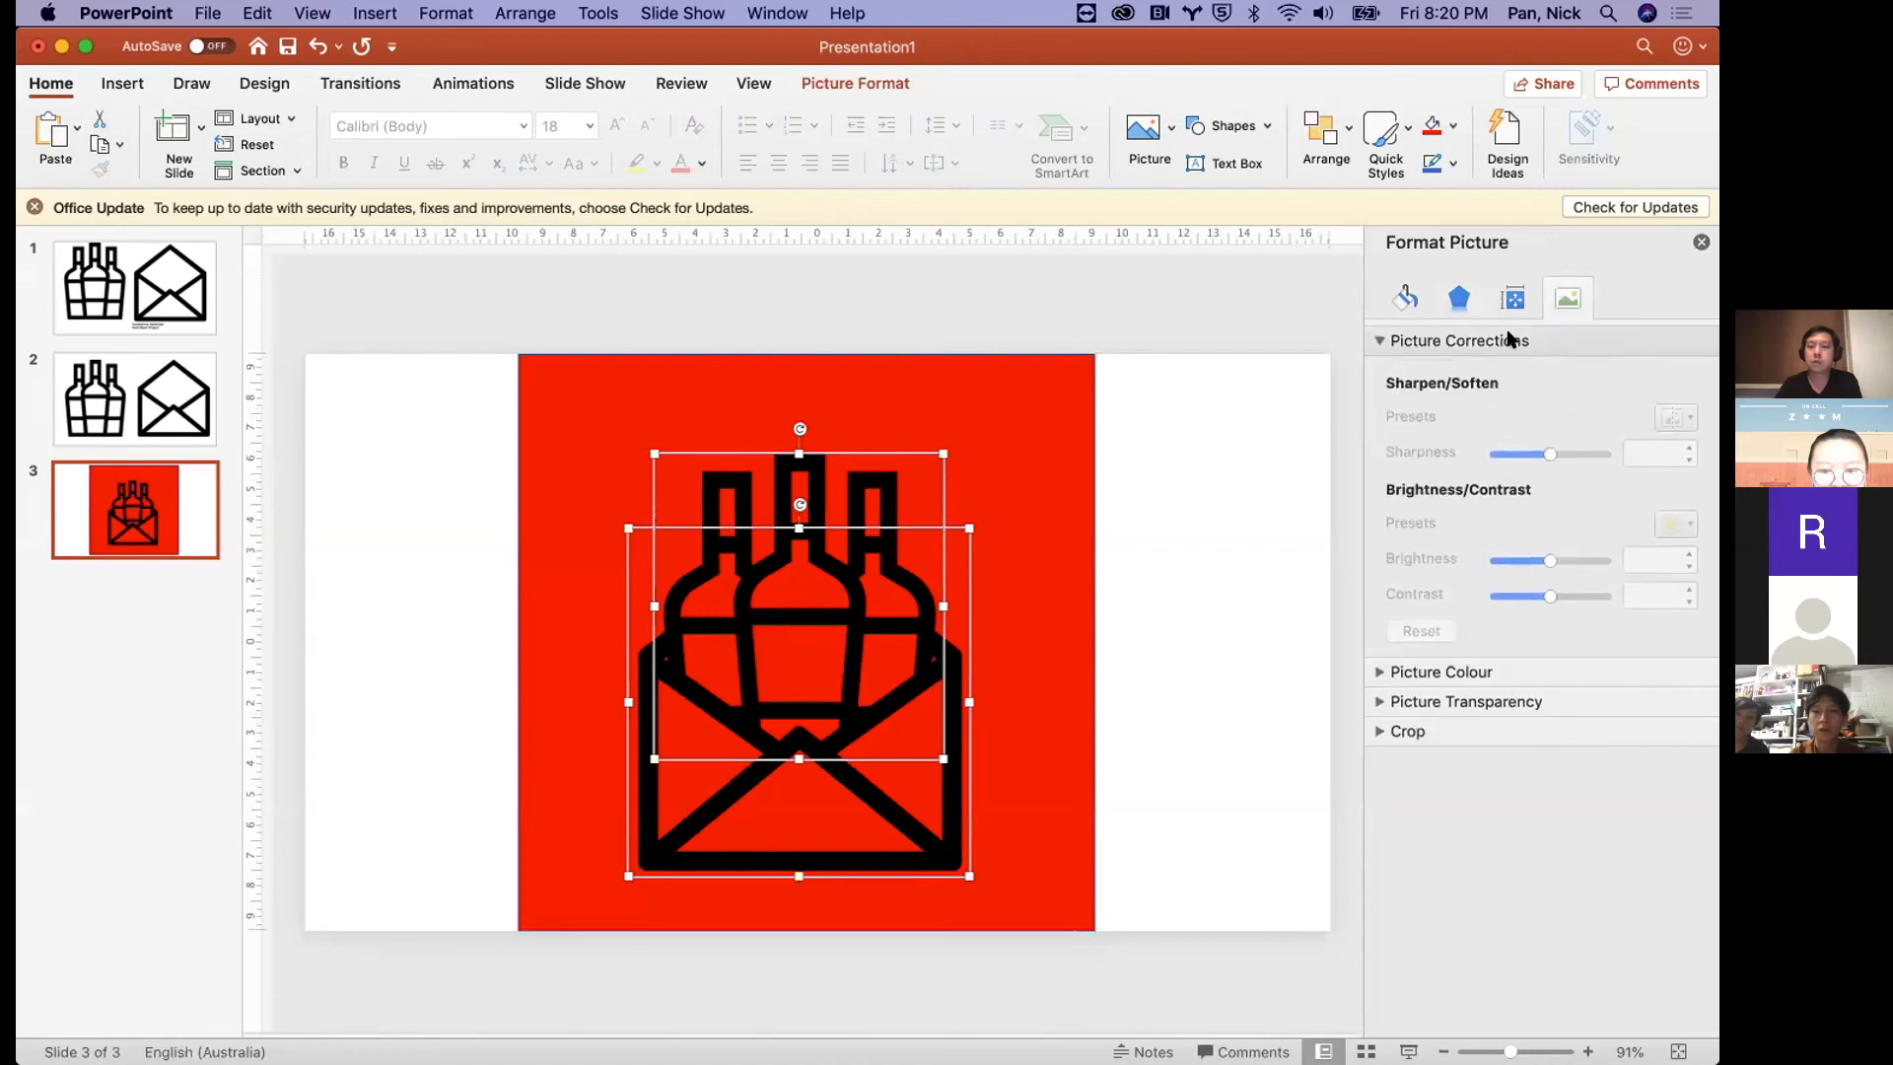
click(1196, 530)
- Set the brightness of the bottles picture and of the envelope picture to 100% in the picture corrections
click(866, 510)
click(1562, 297)
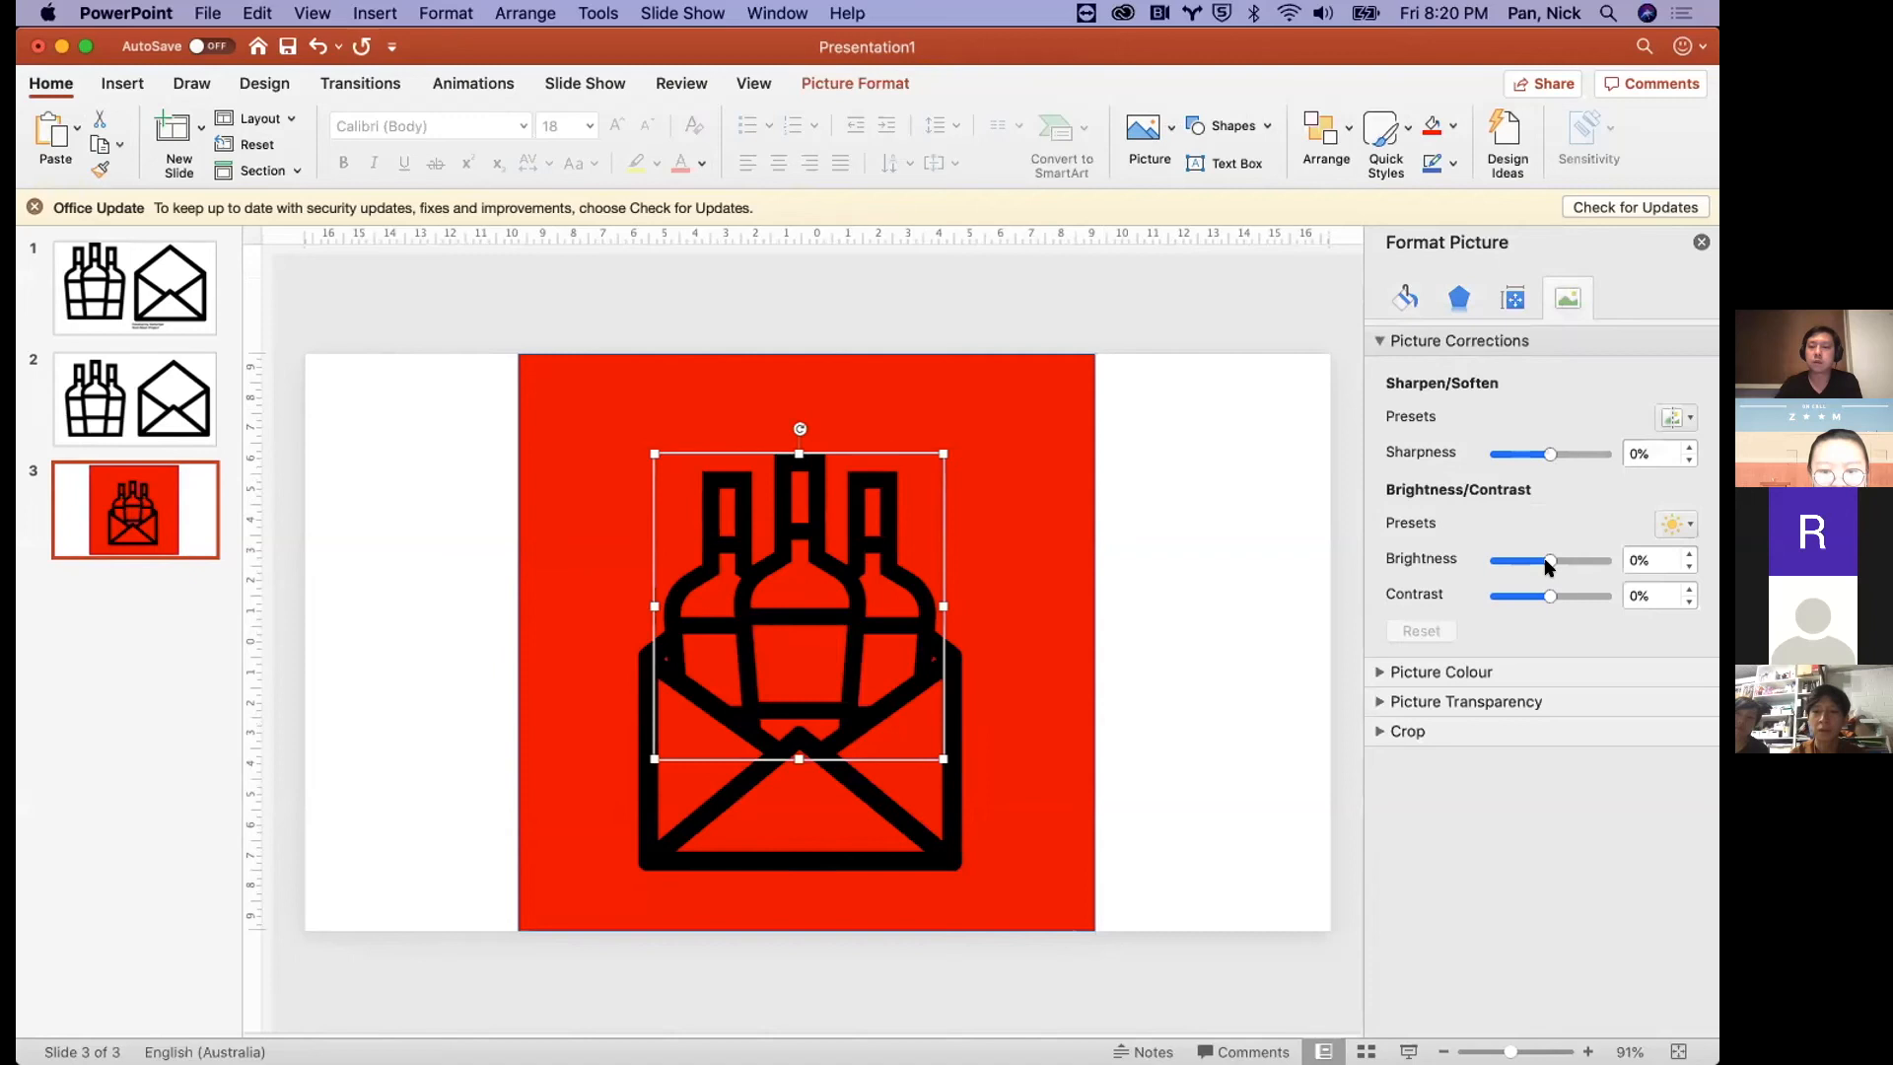
drag(1552, 561, 1661, 562)
click(947, 767)
click(1201, 540)
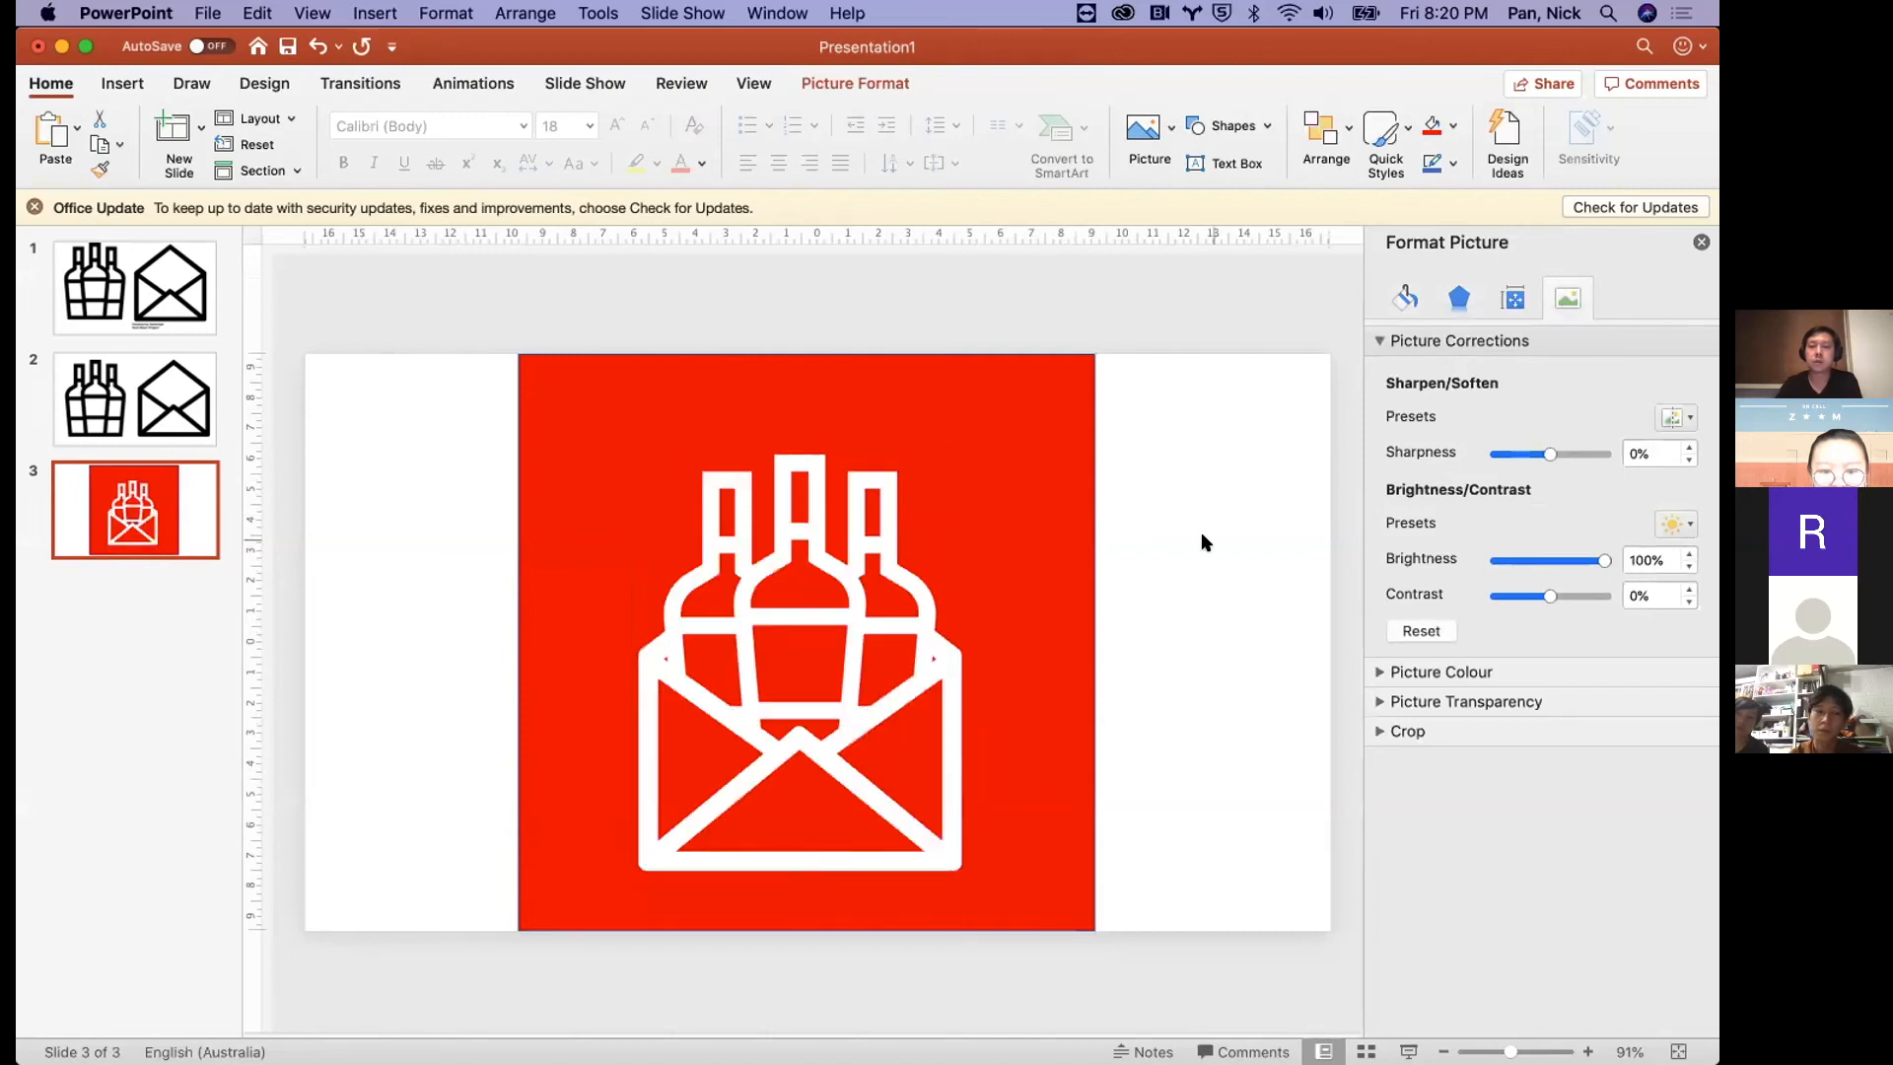
- Save the red square, bottles and envelope together as the PNG picture "Picture 1.png" in Downloads
drag(454, 319, 1193, 976)
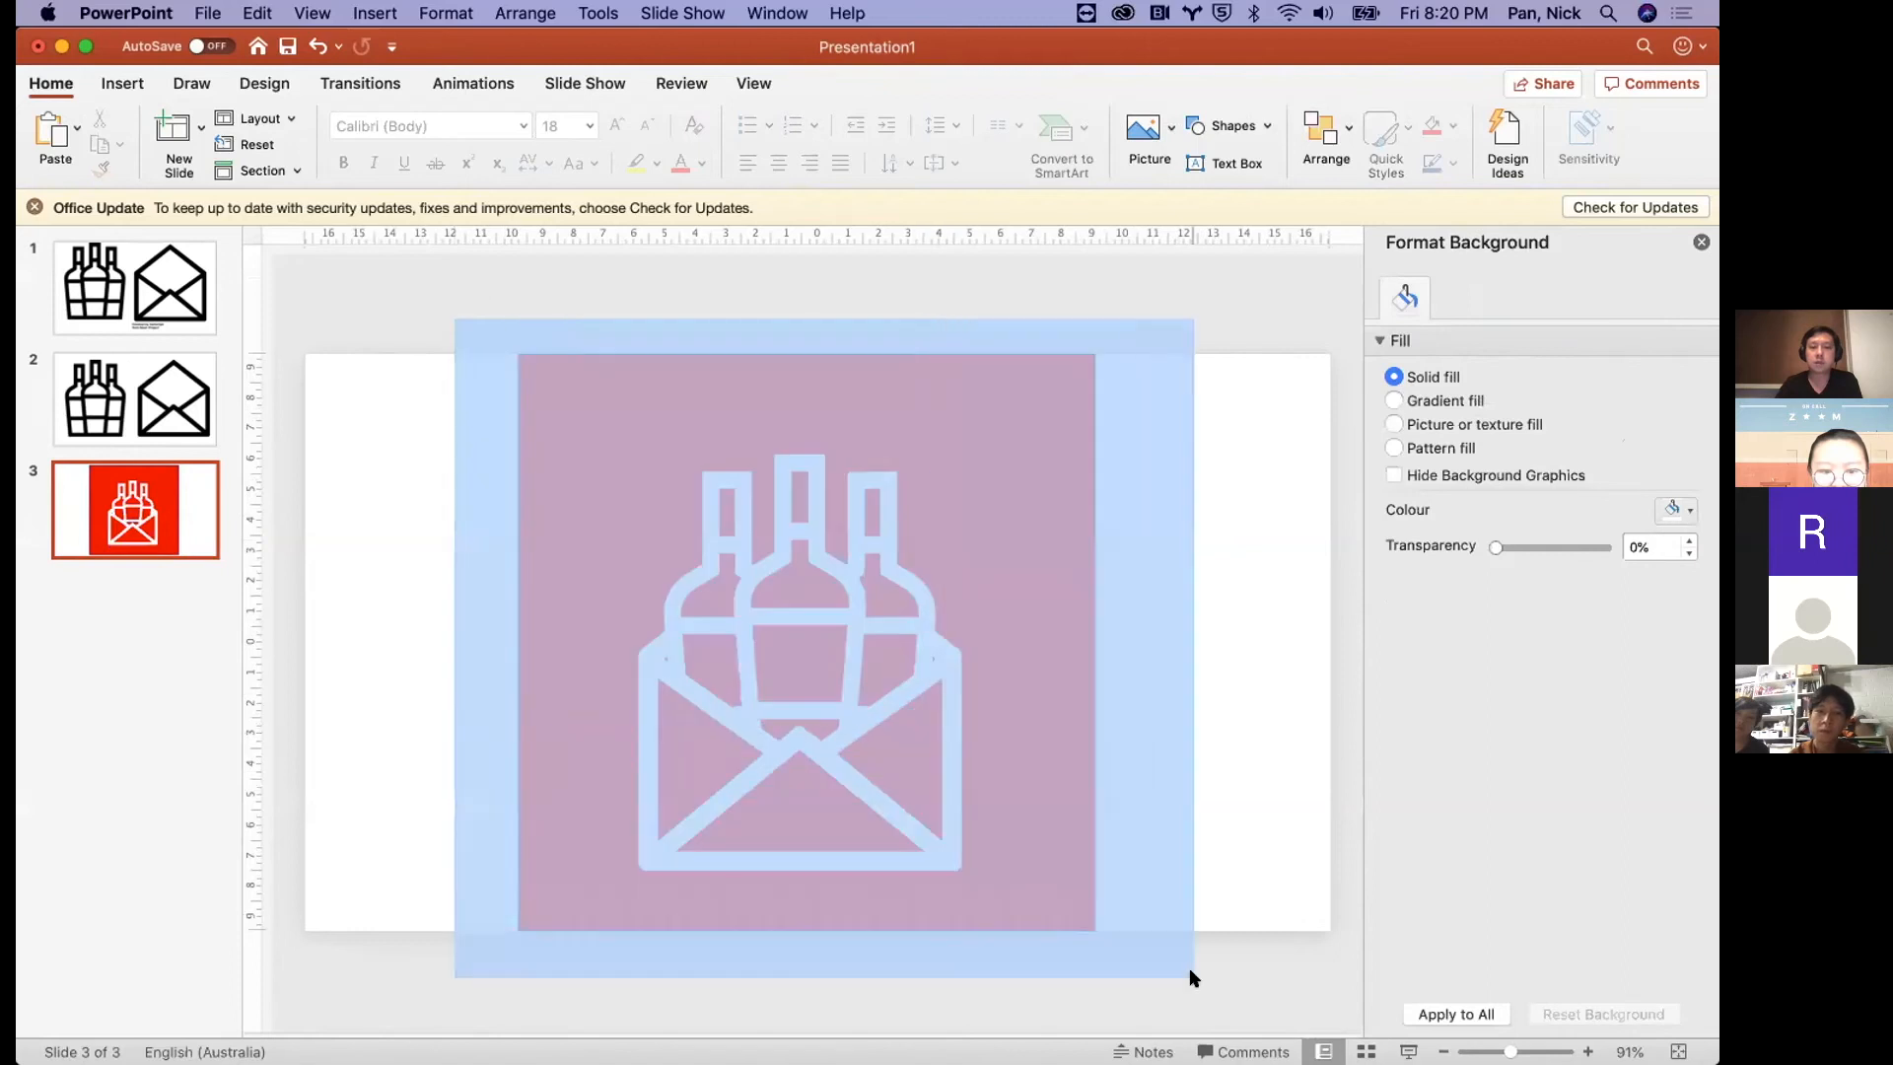
right_click(995, 587)
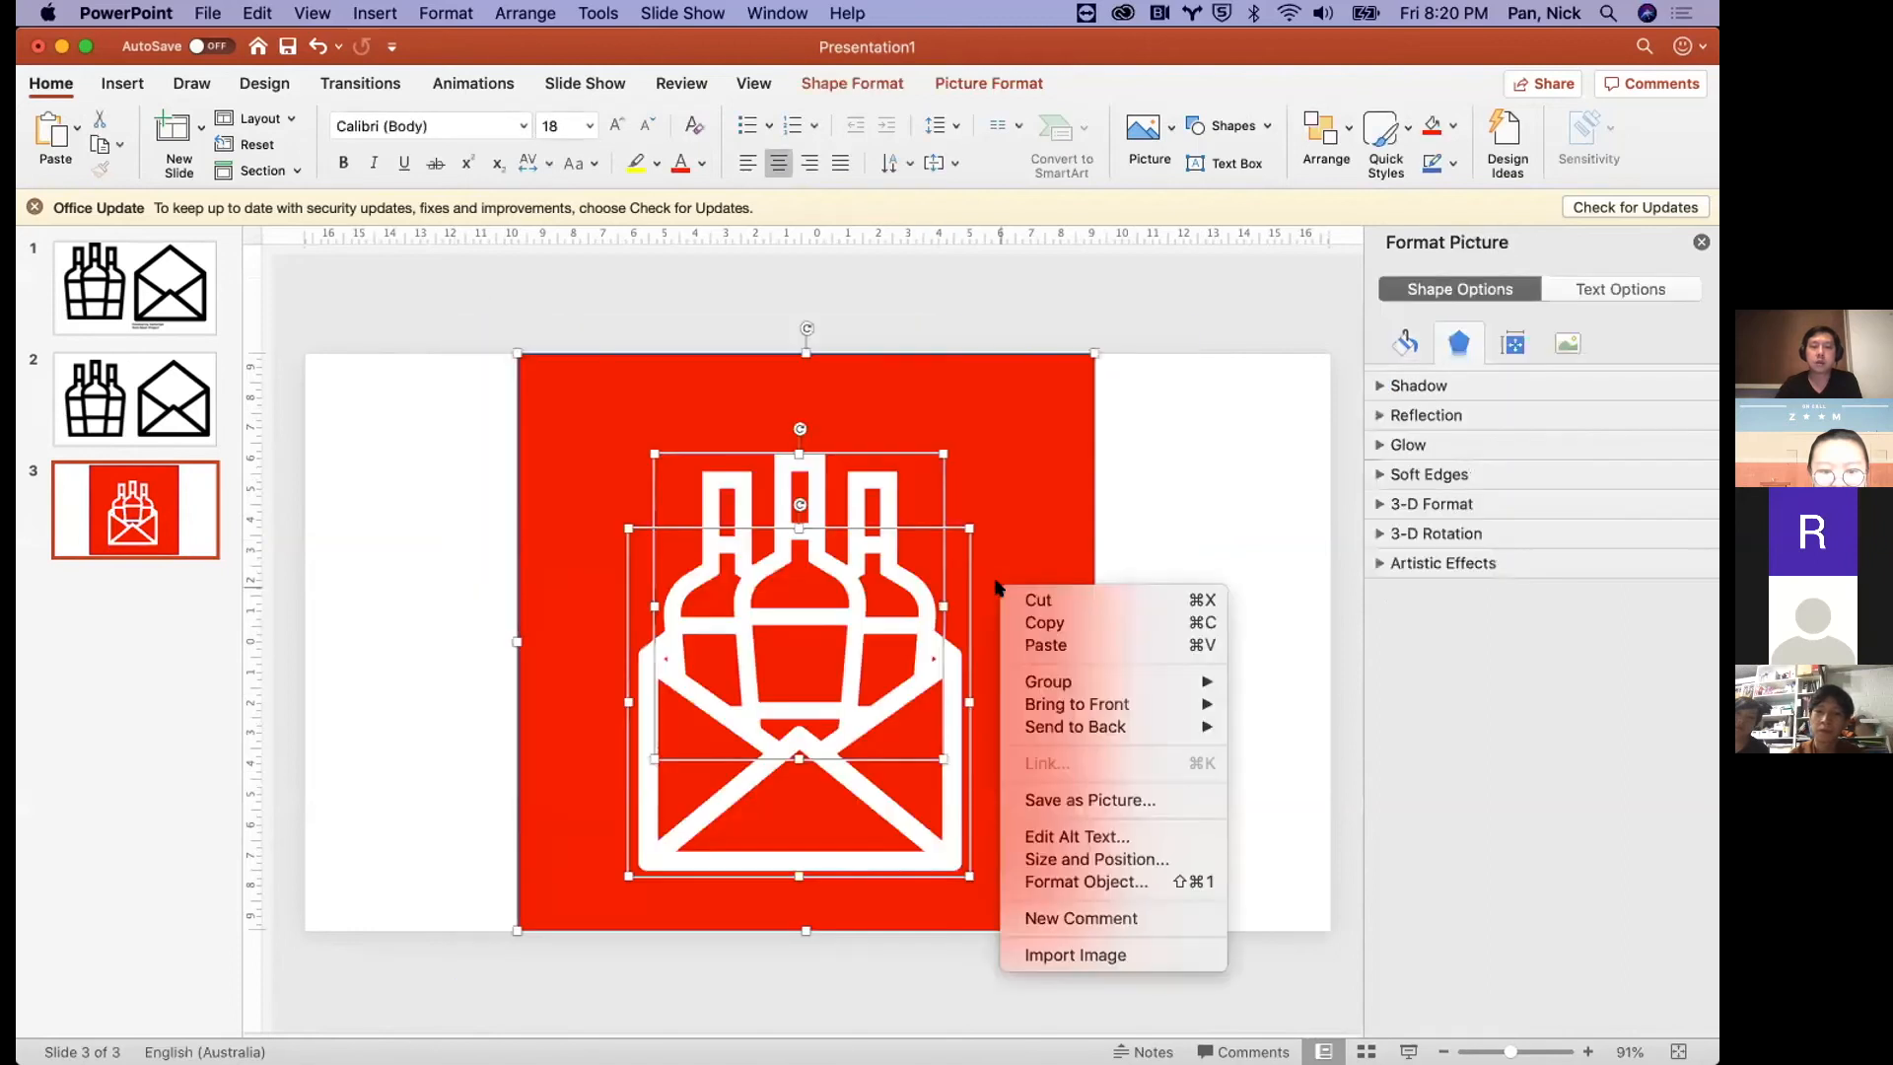
click(1082, 797)
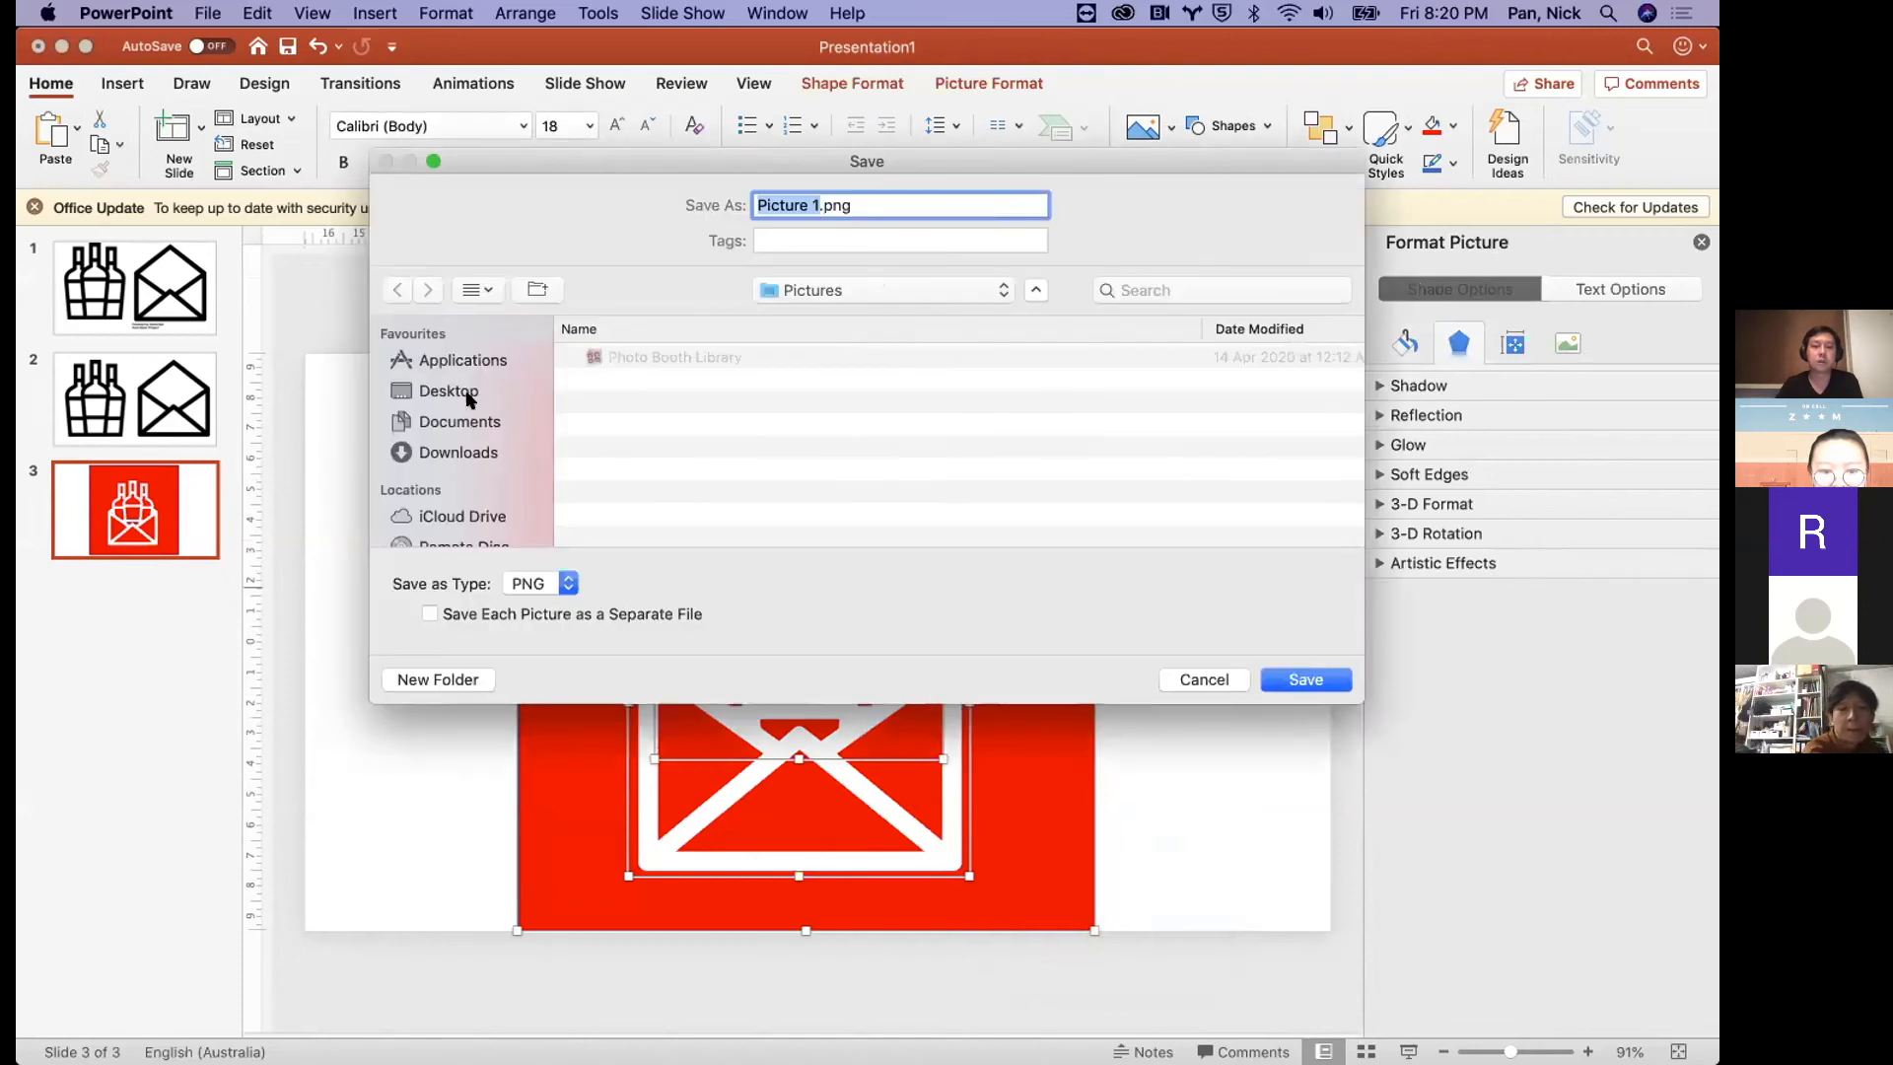
click(465, 449)
click(1311, 677)
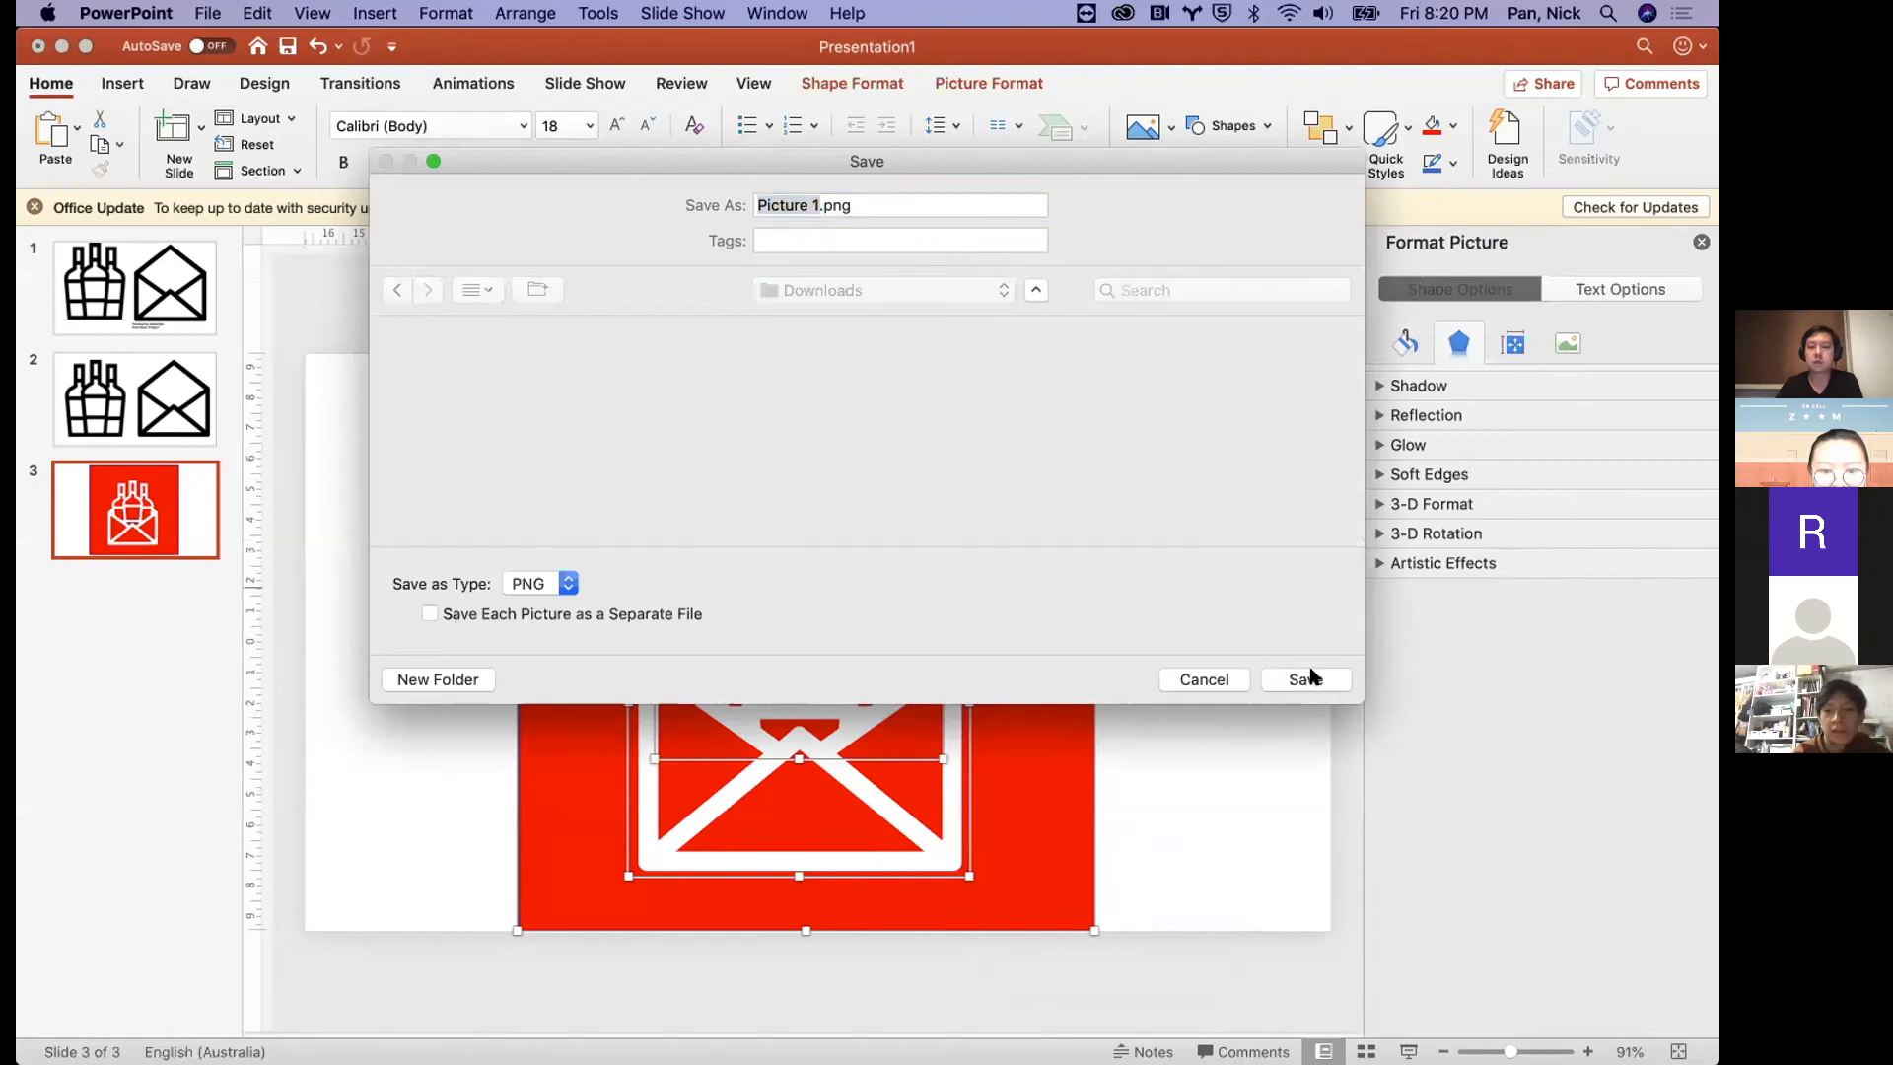
- Switch to Finder, view the exported Picture 1.png from Downloads in Preview, and close it
click(429, 1033)
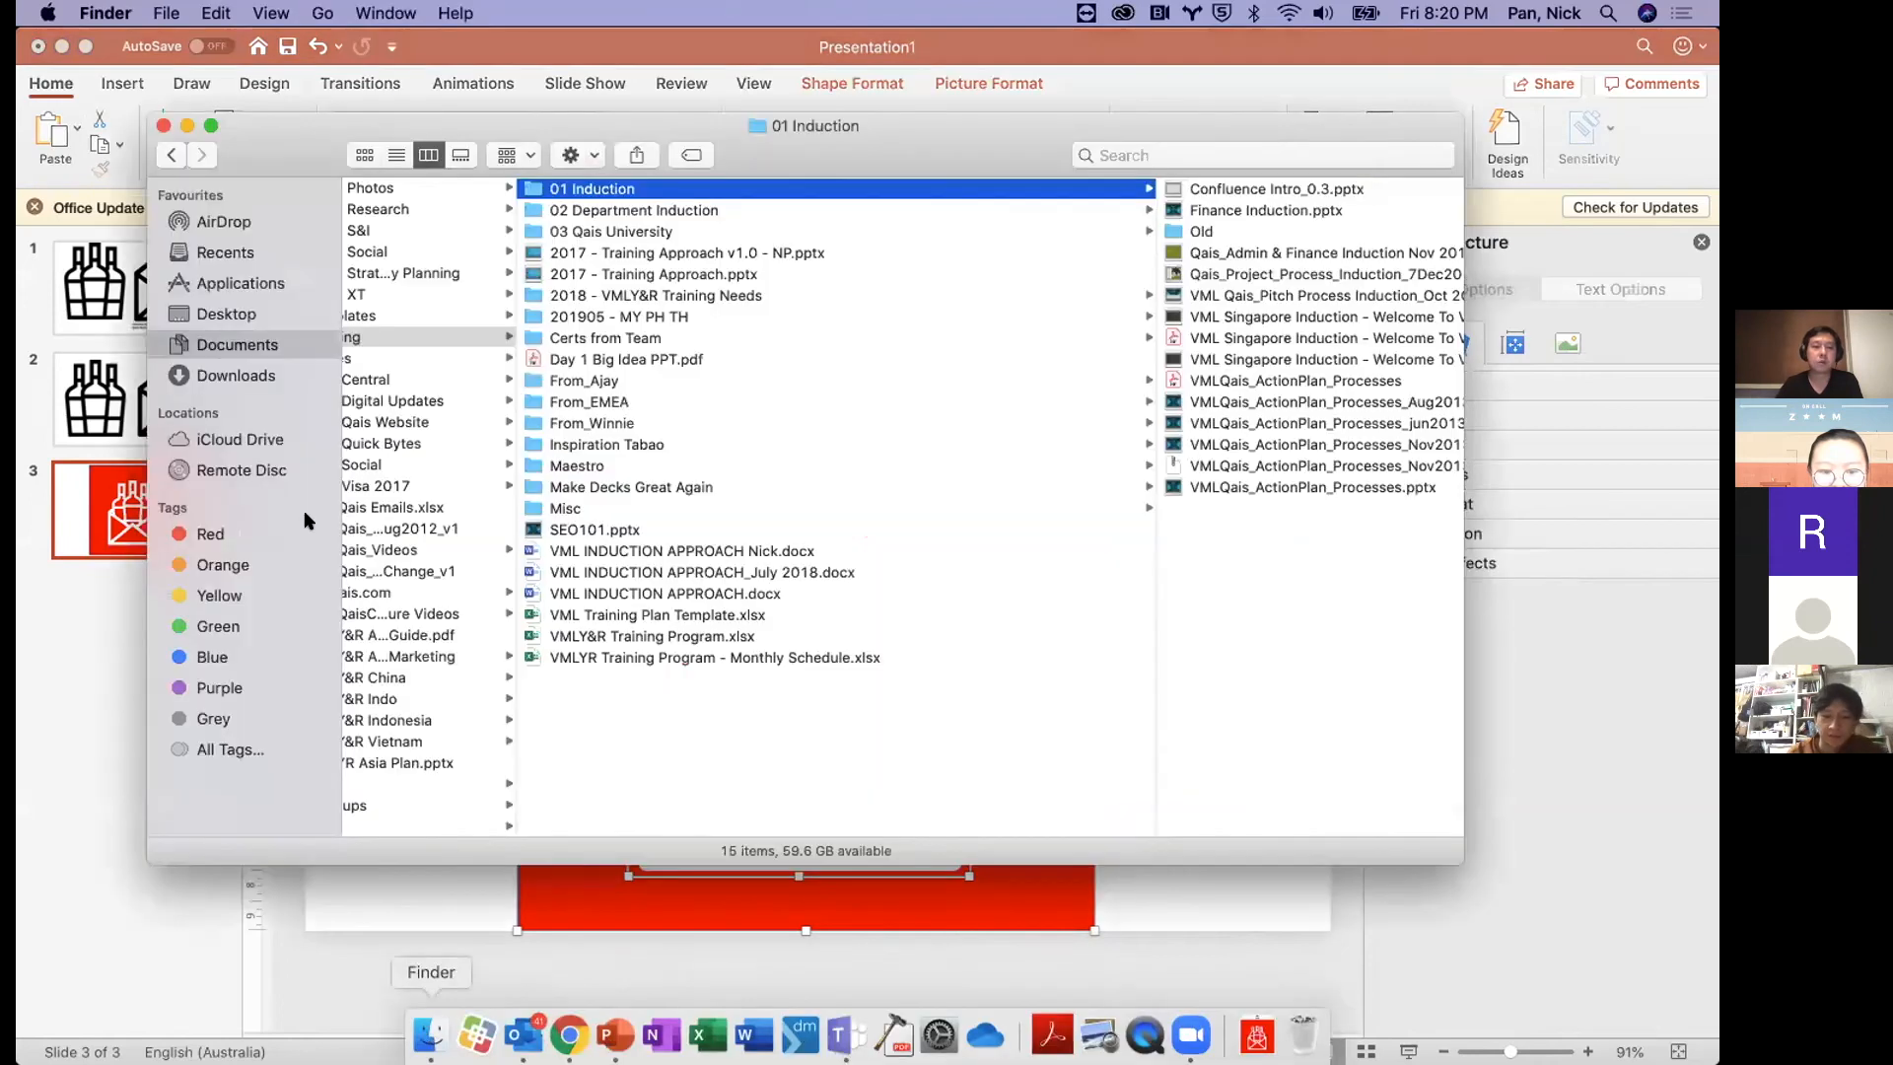
click(235, 375)
double_click(460, 218)
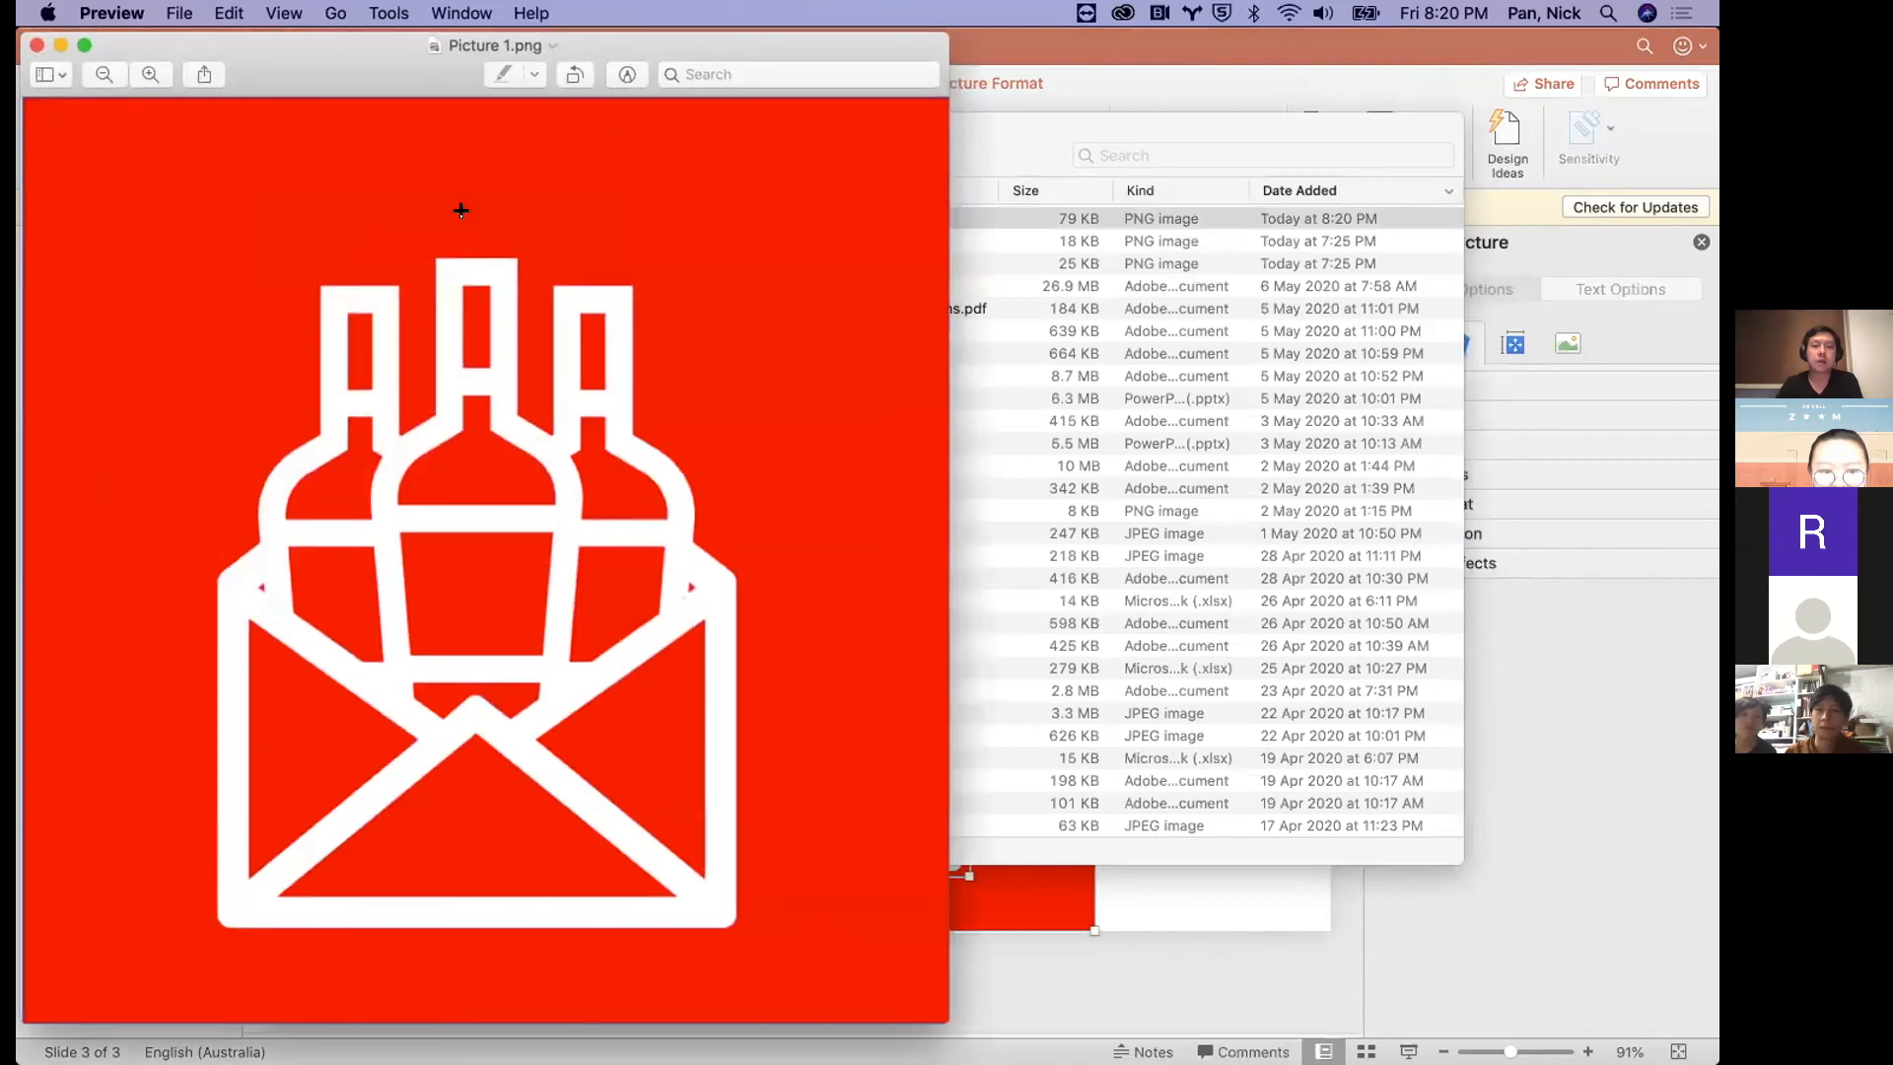
key(super+w)
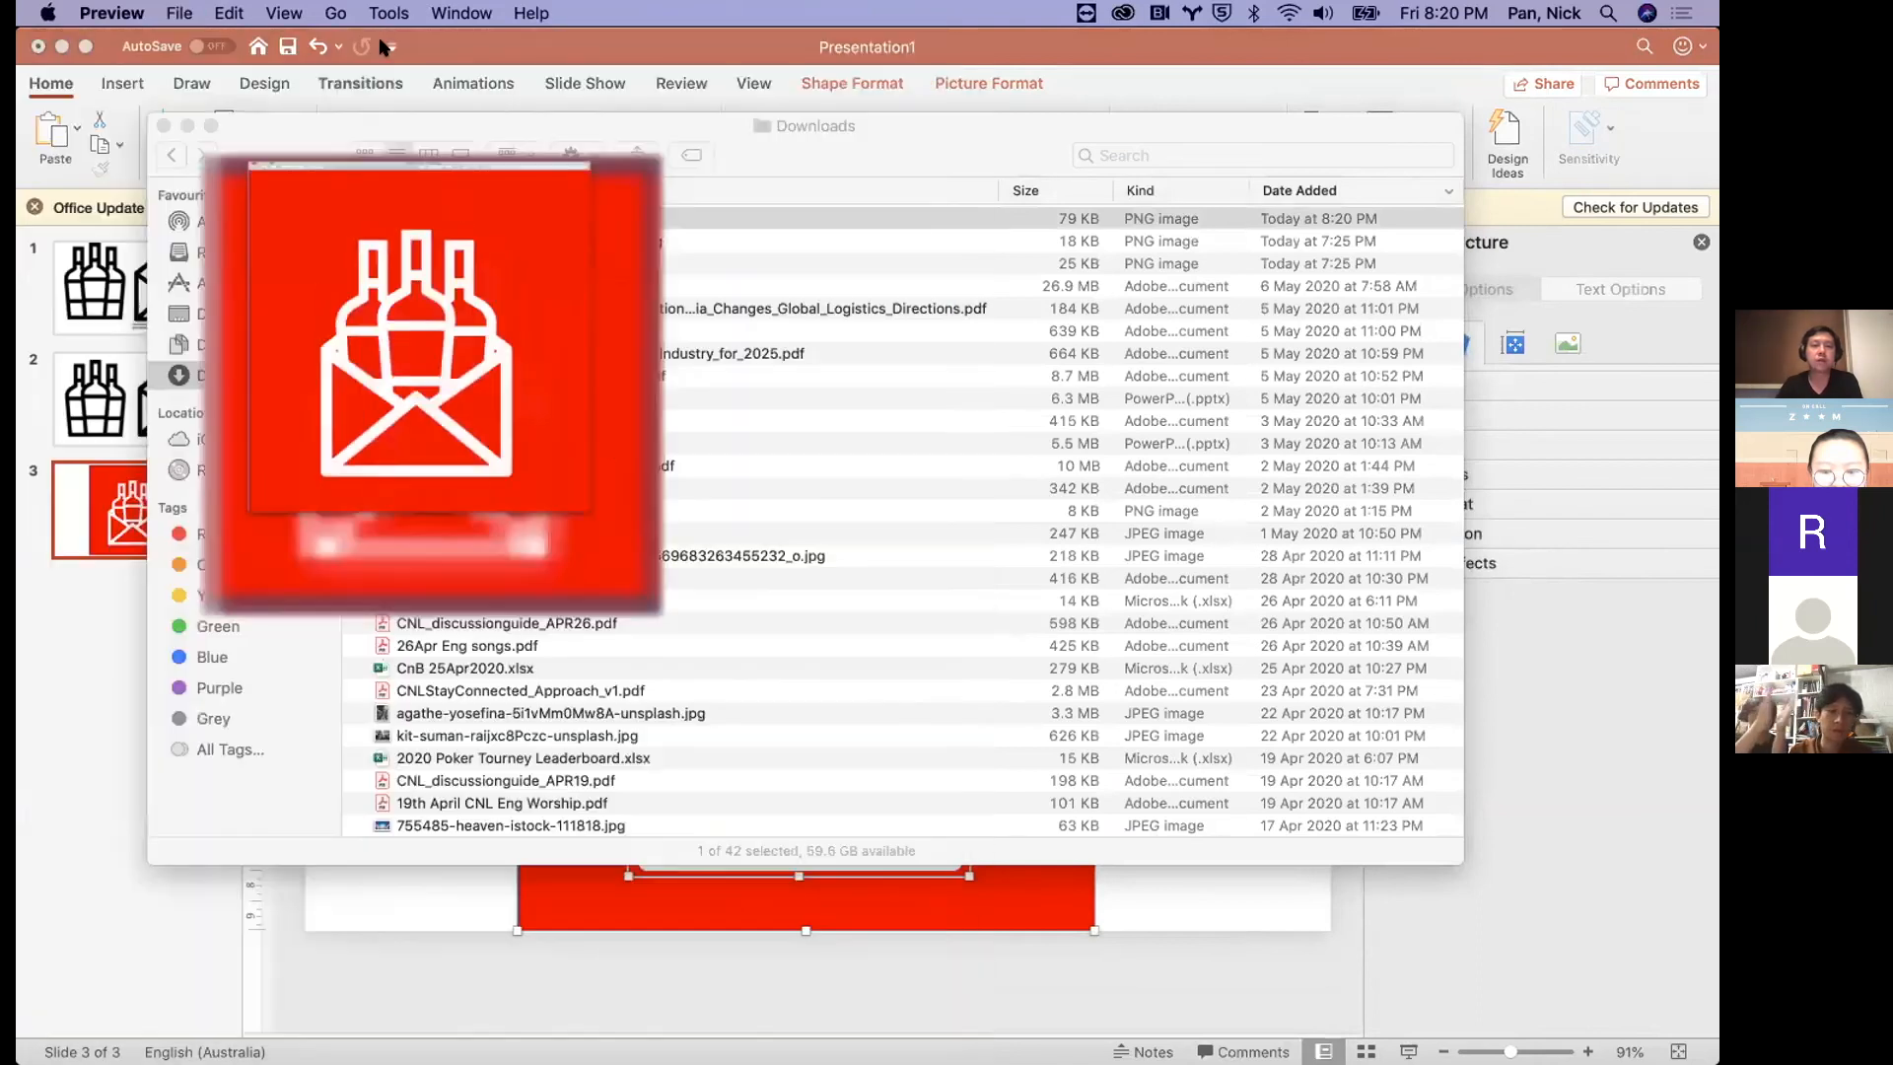
- Switch to Chrome and review the Singapore Wine Mailing Lists Facebook page's logo, cover and About description
key(super+Tab)
key(Tab)
key(Tab)
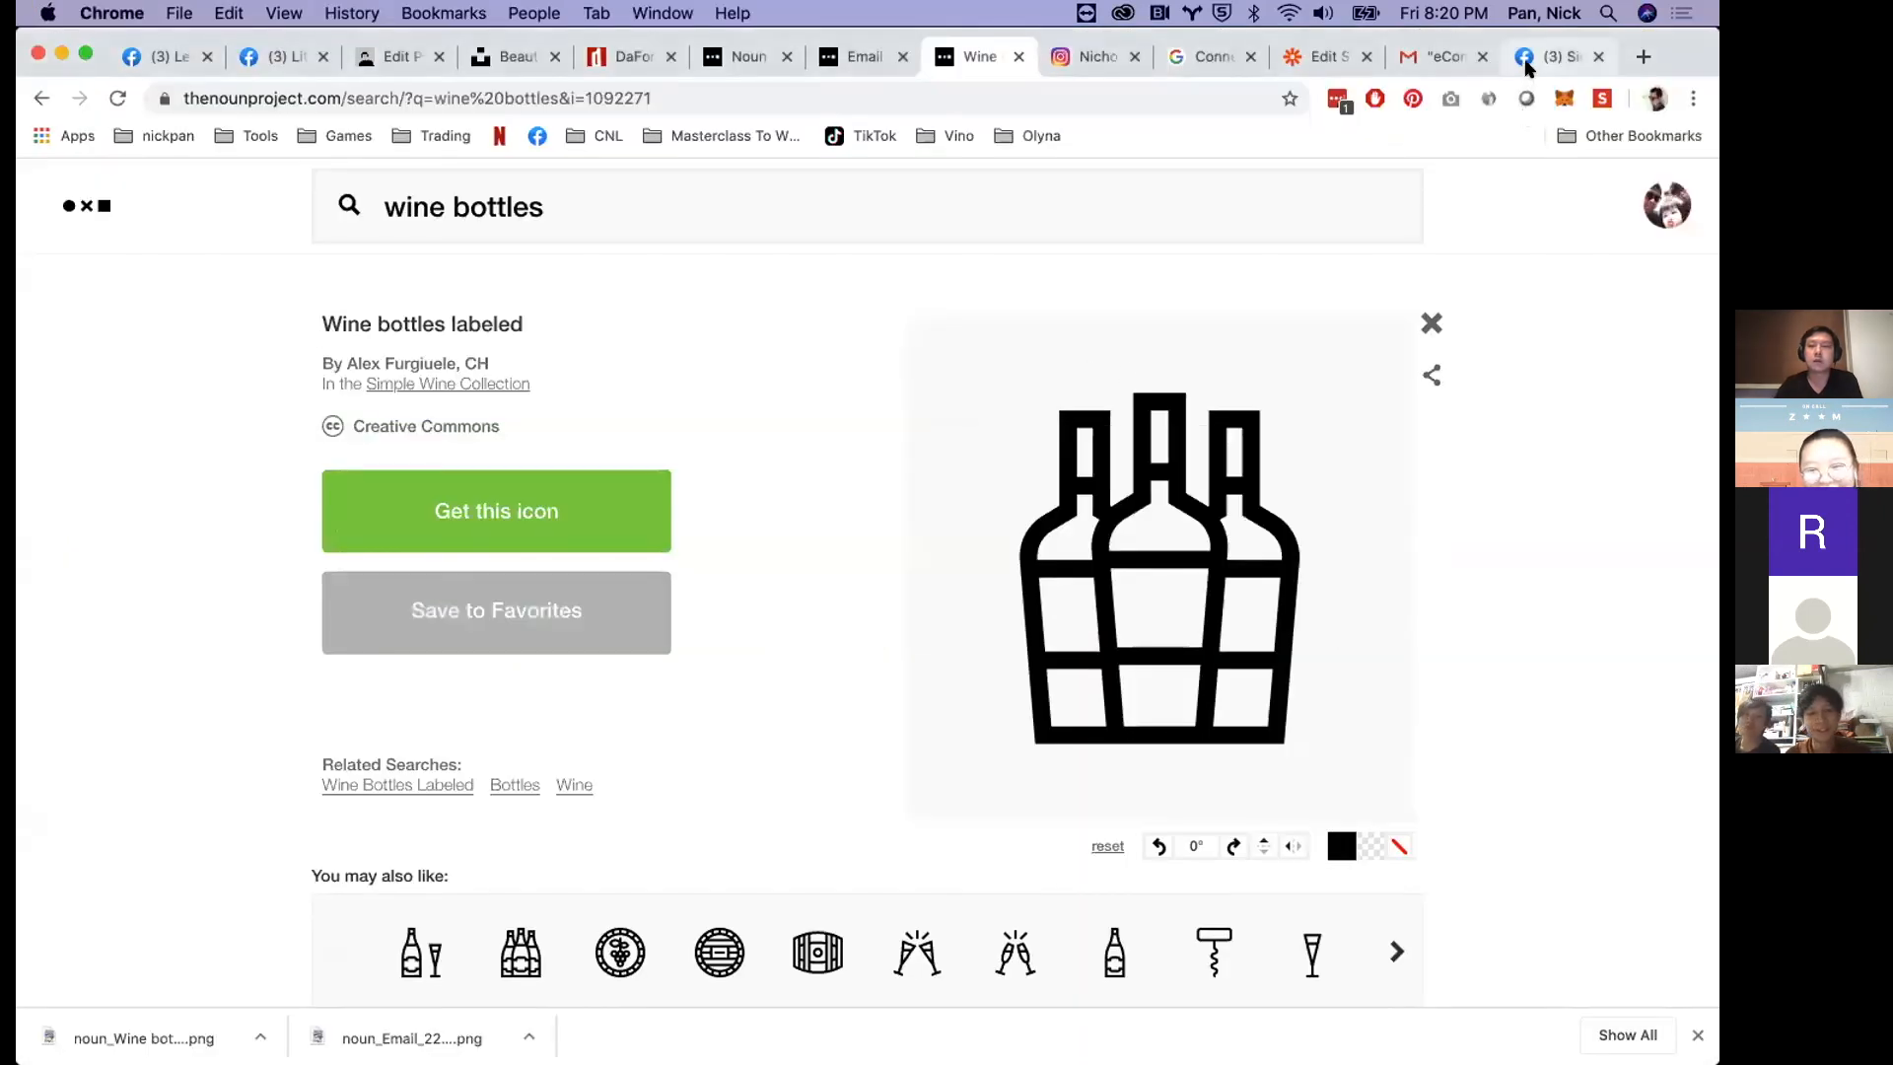
click(1555, 56)
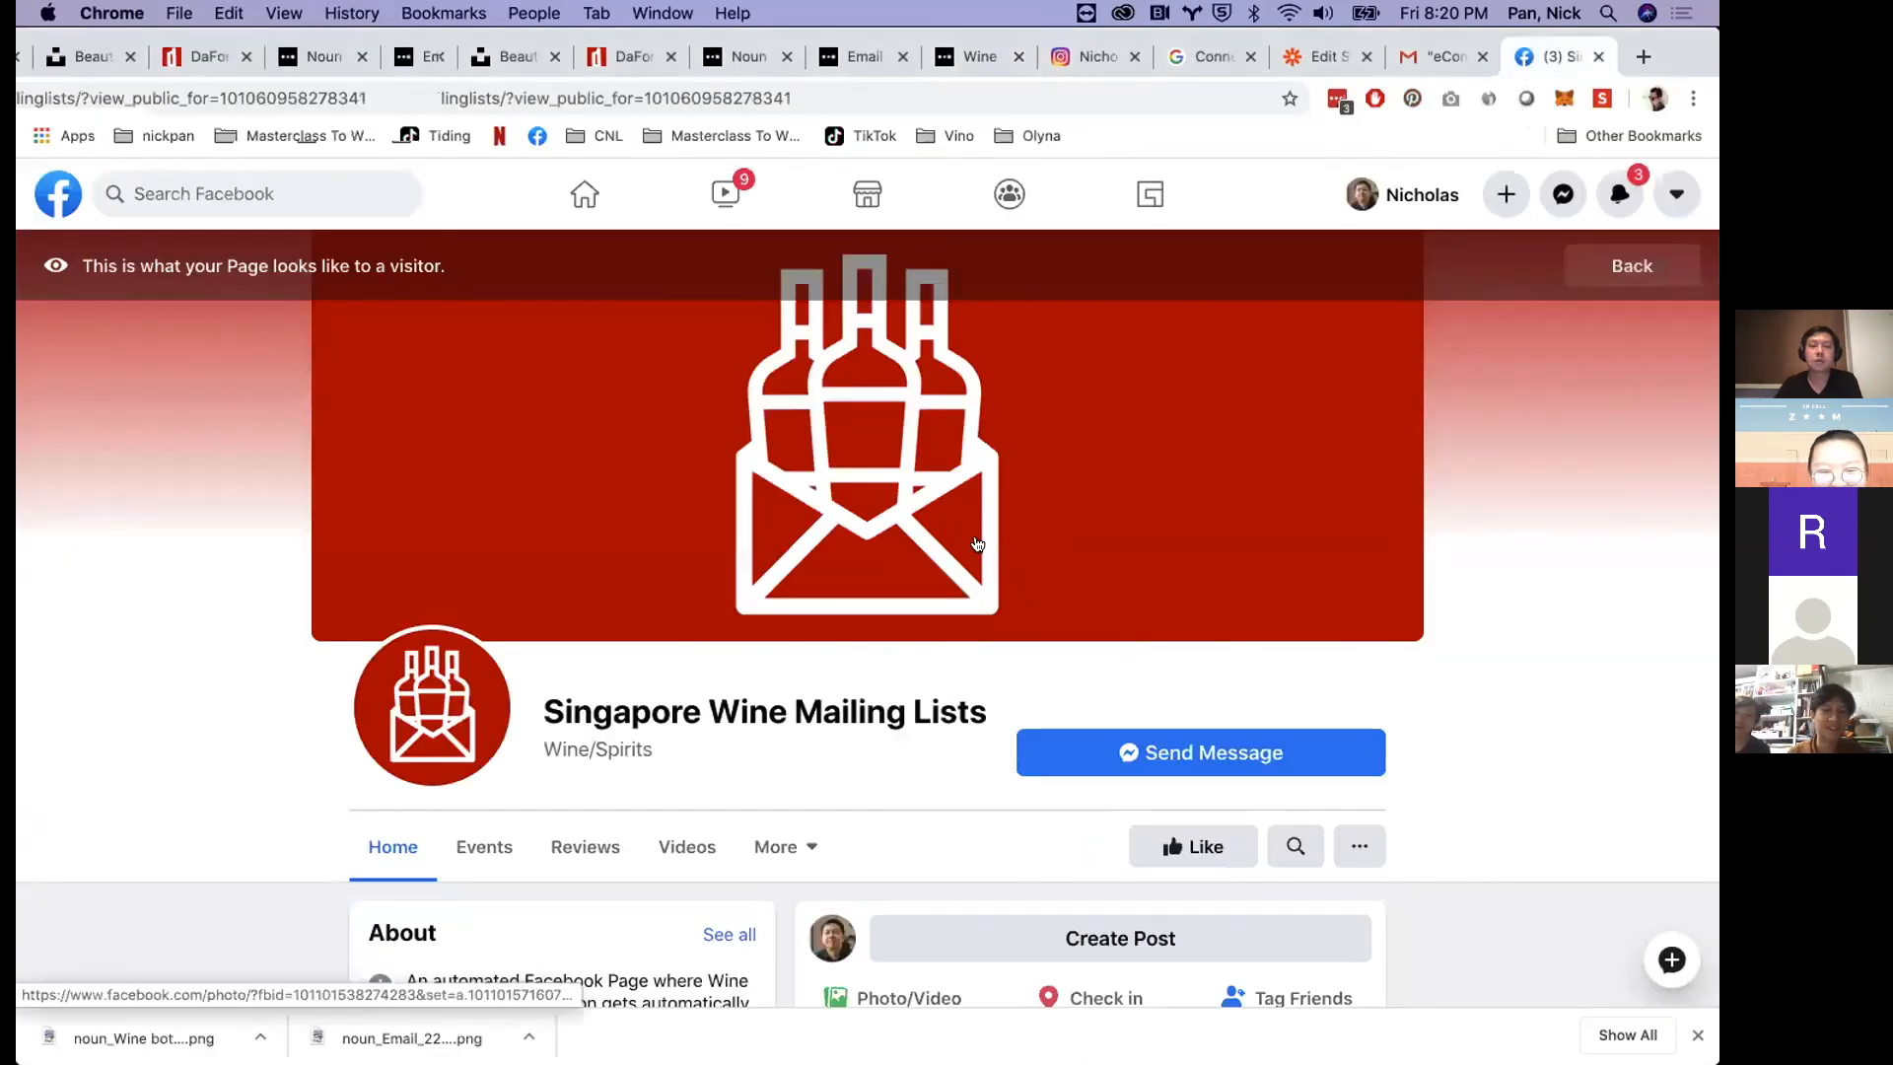
scroll(1558, 490, down, 7)
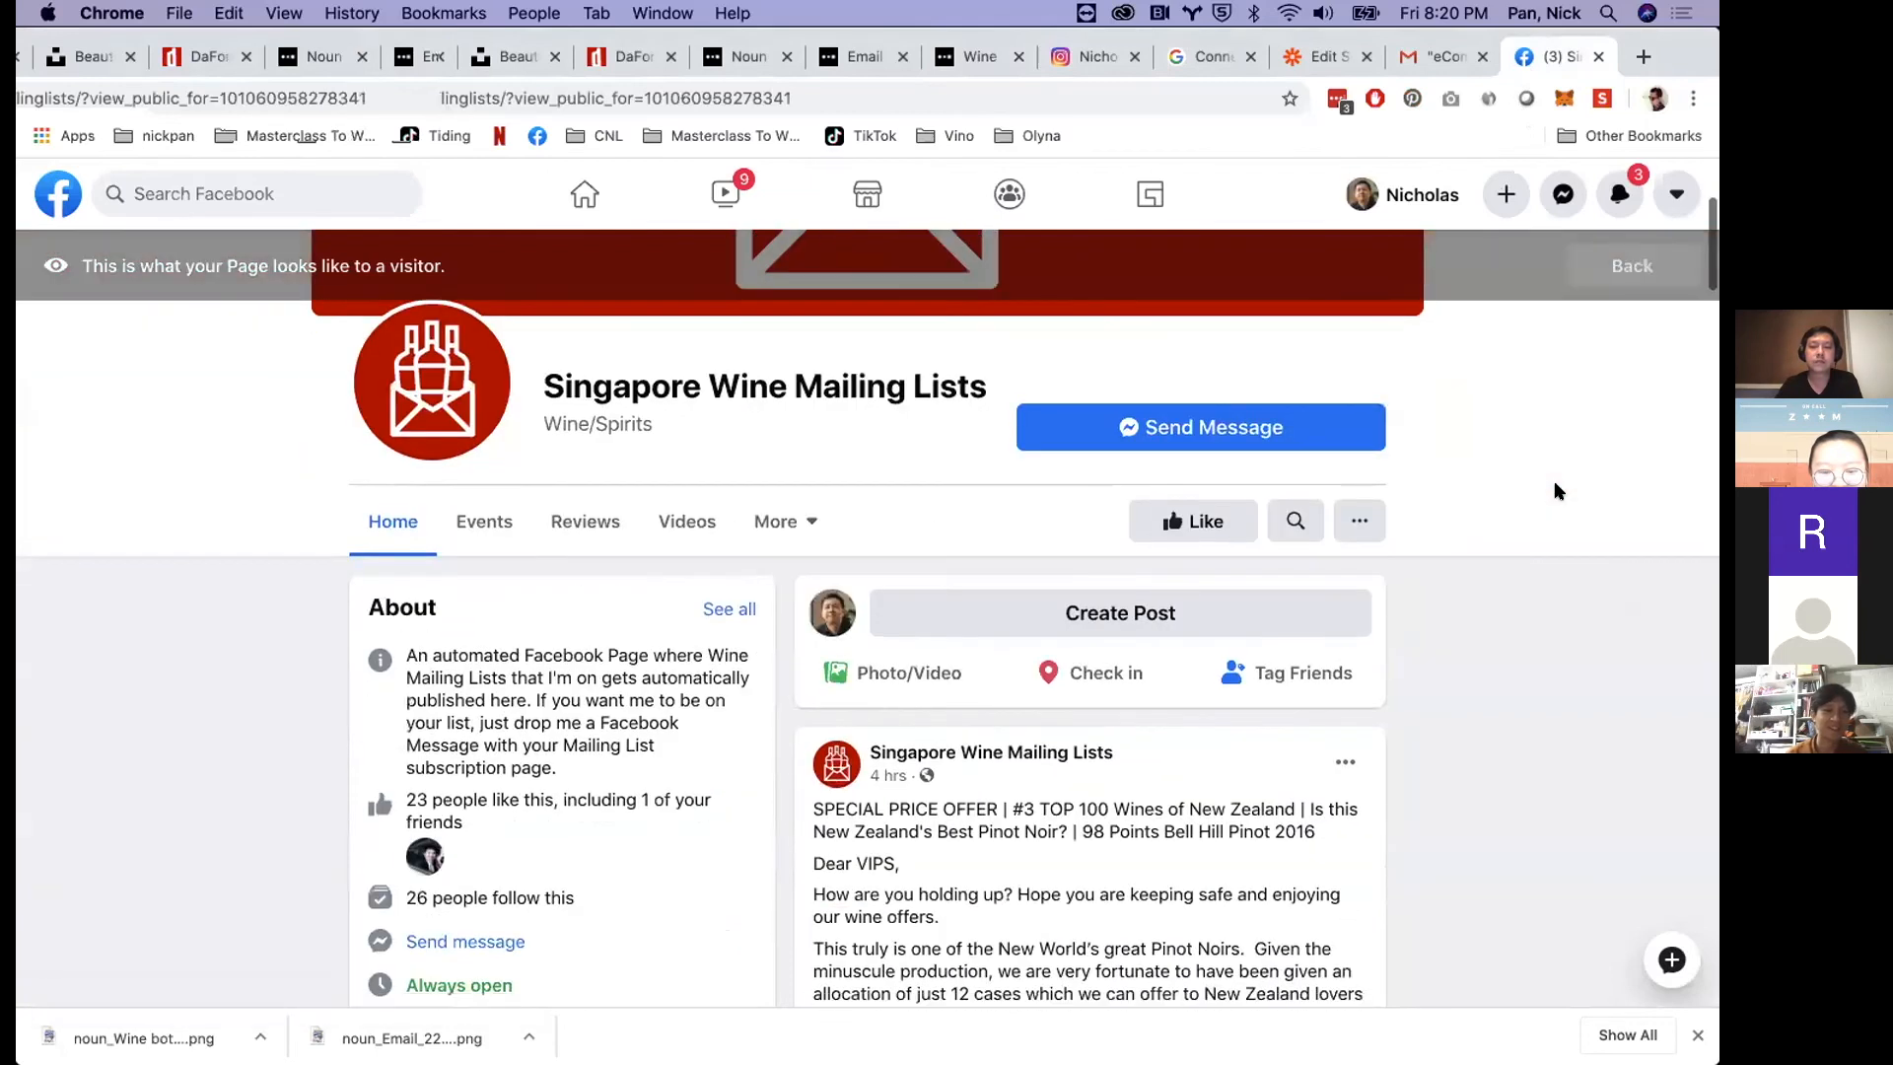
scroll(1557, 490, up, 2)
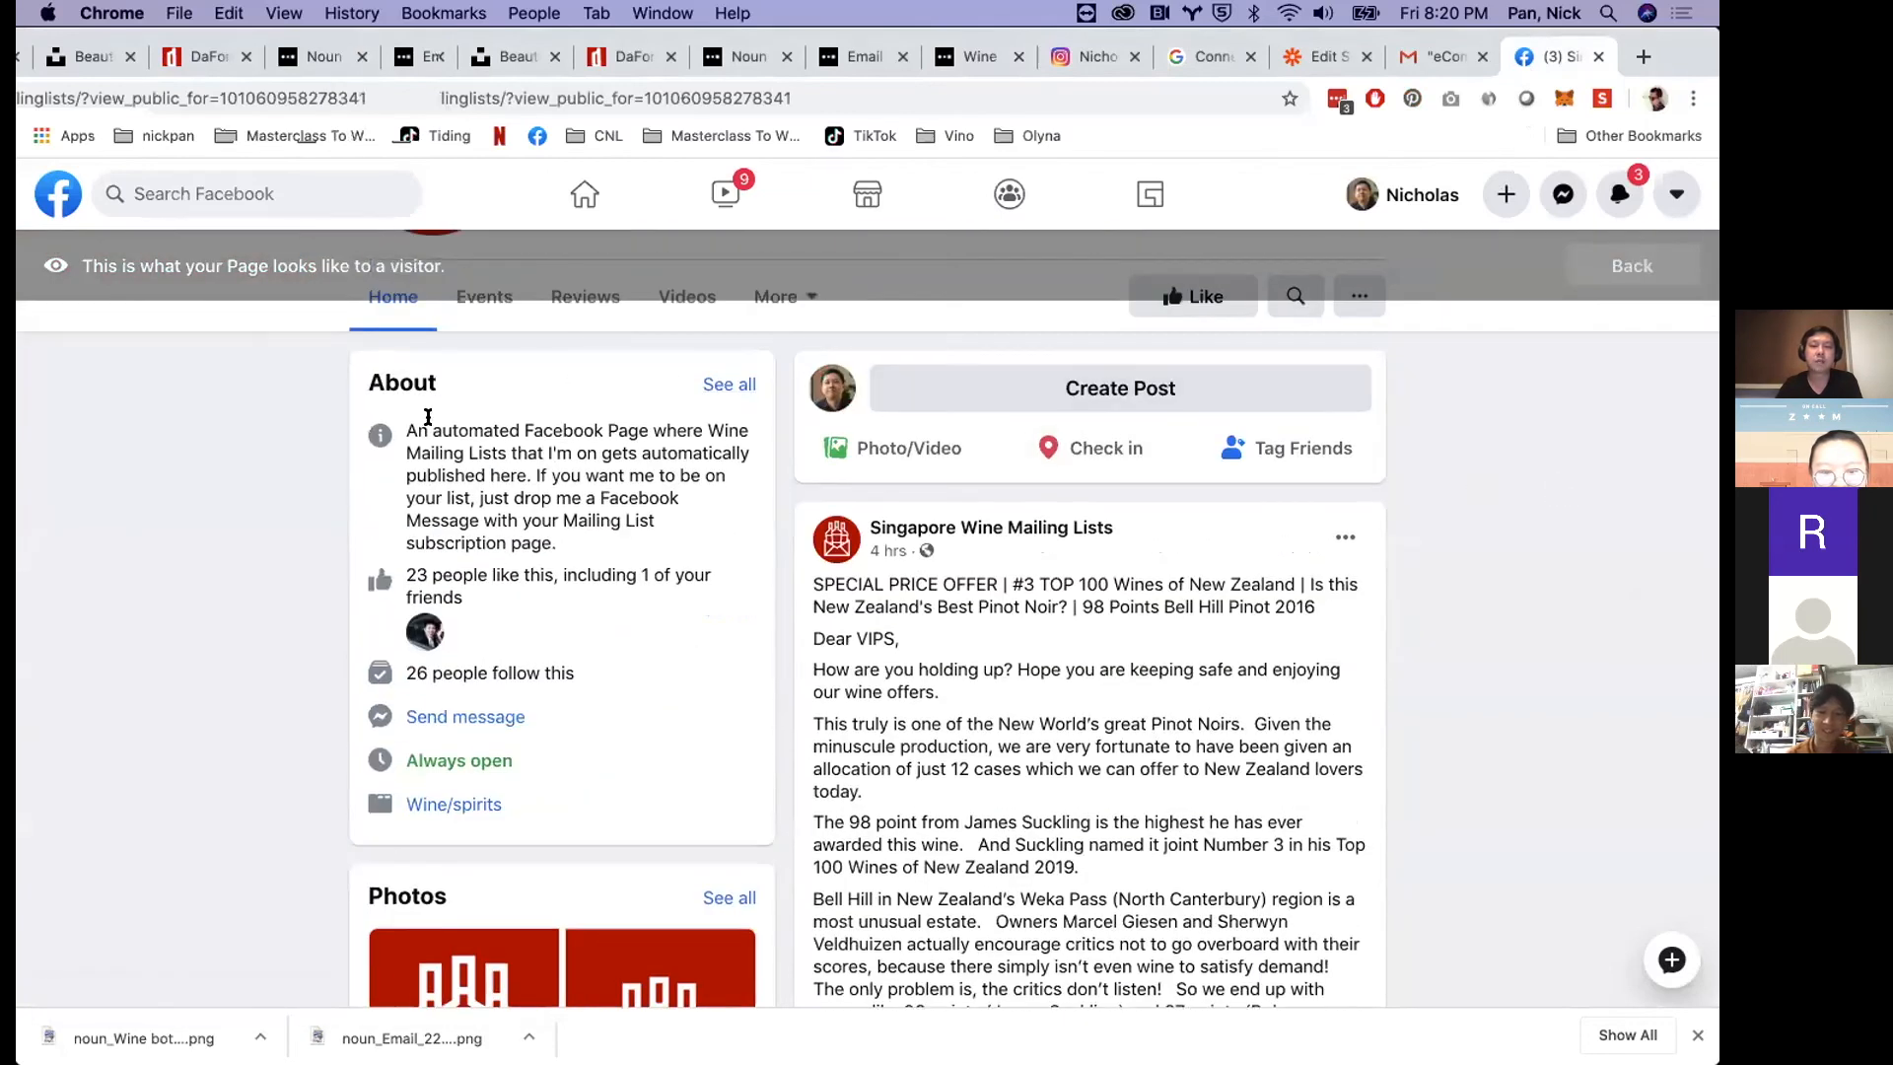
drag(402, 419, 612, 536)
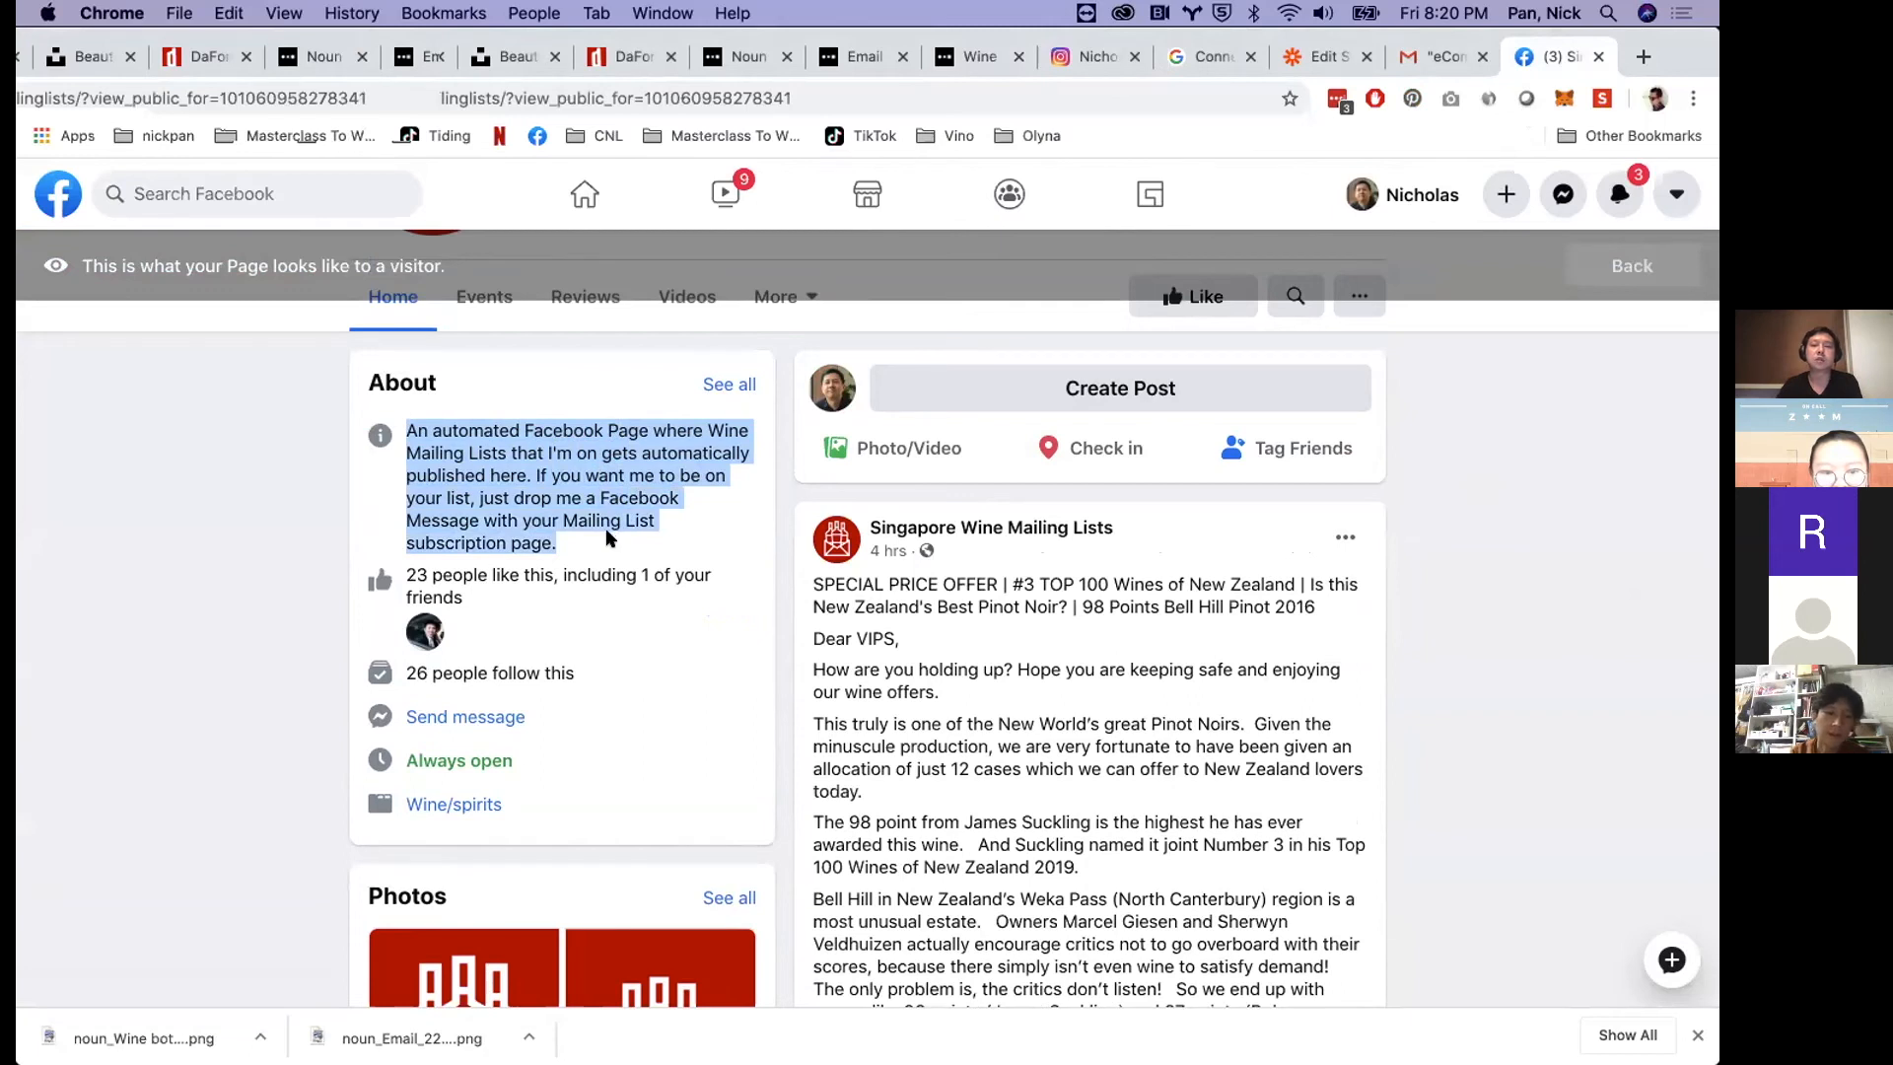
click(568, 541)
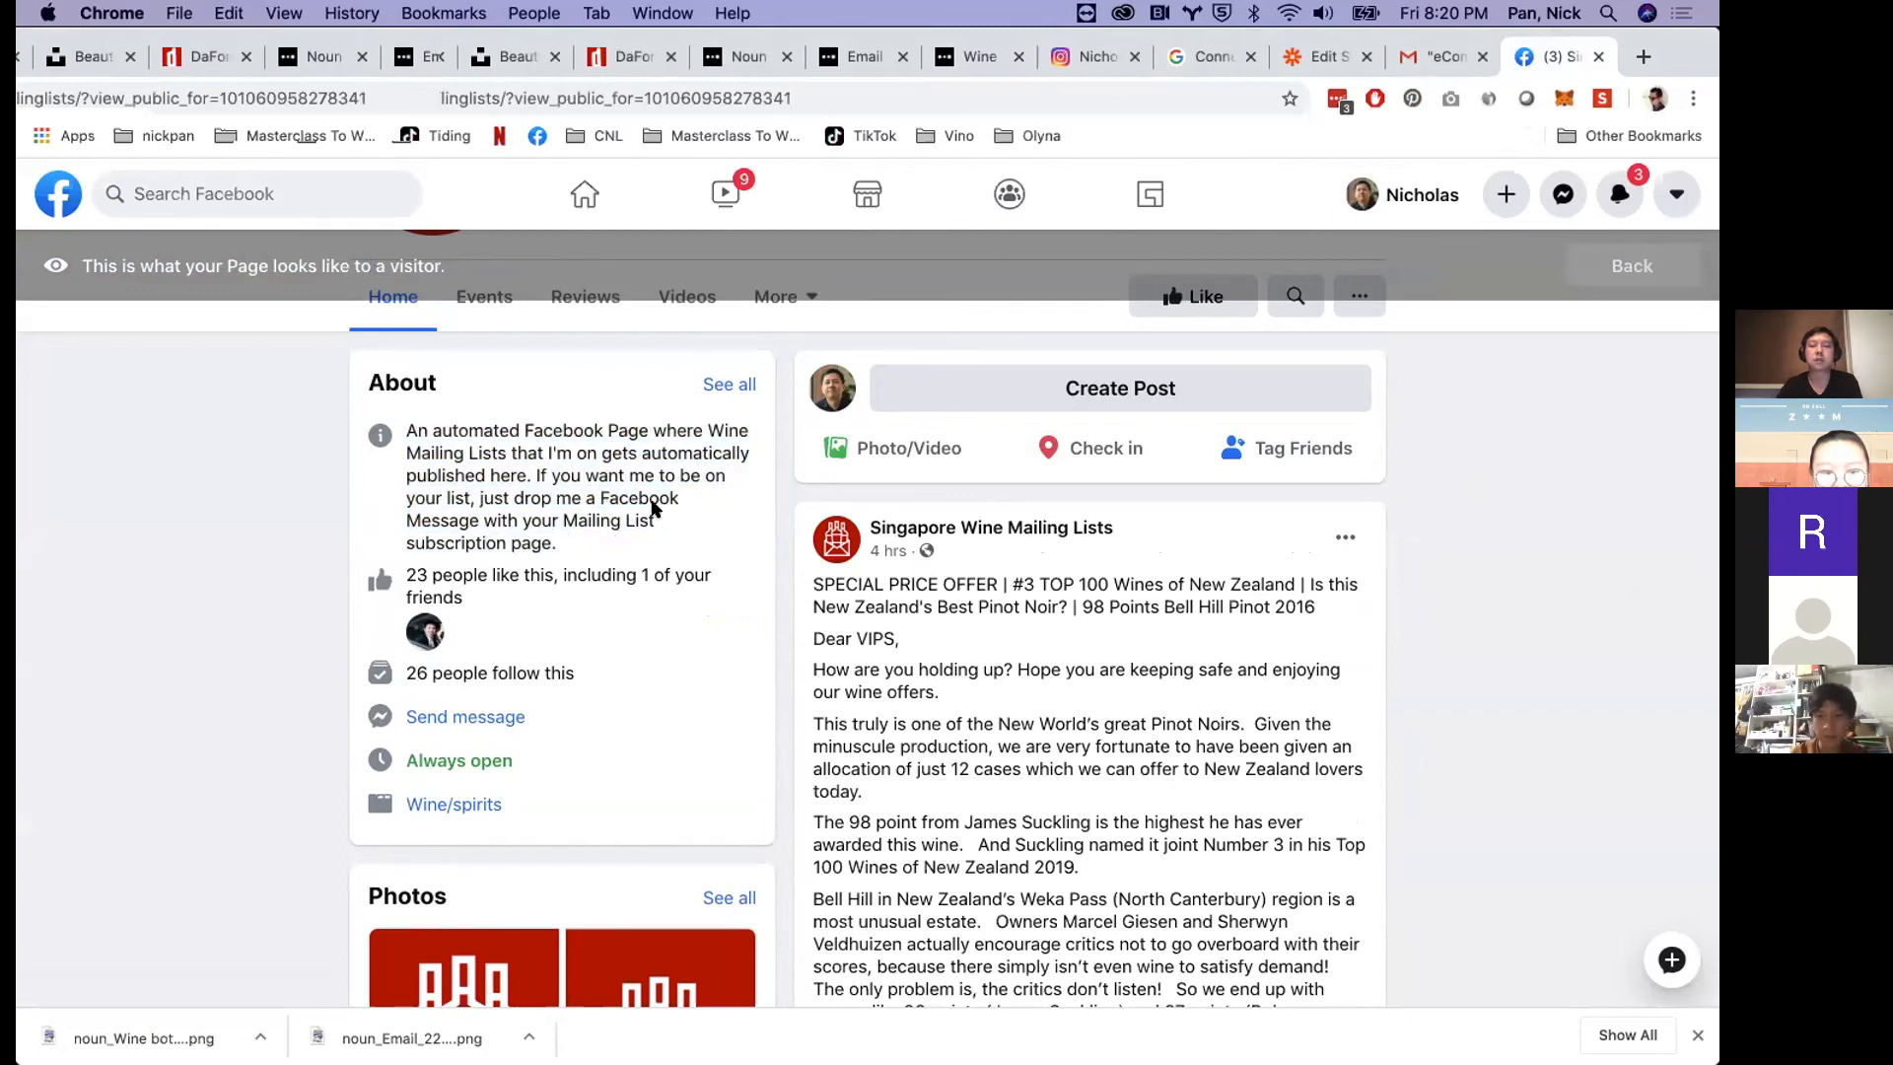
scroll(1451, 534, down, 3)
scroll(1451, 535, up, 8)
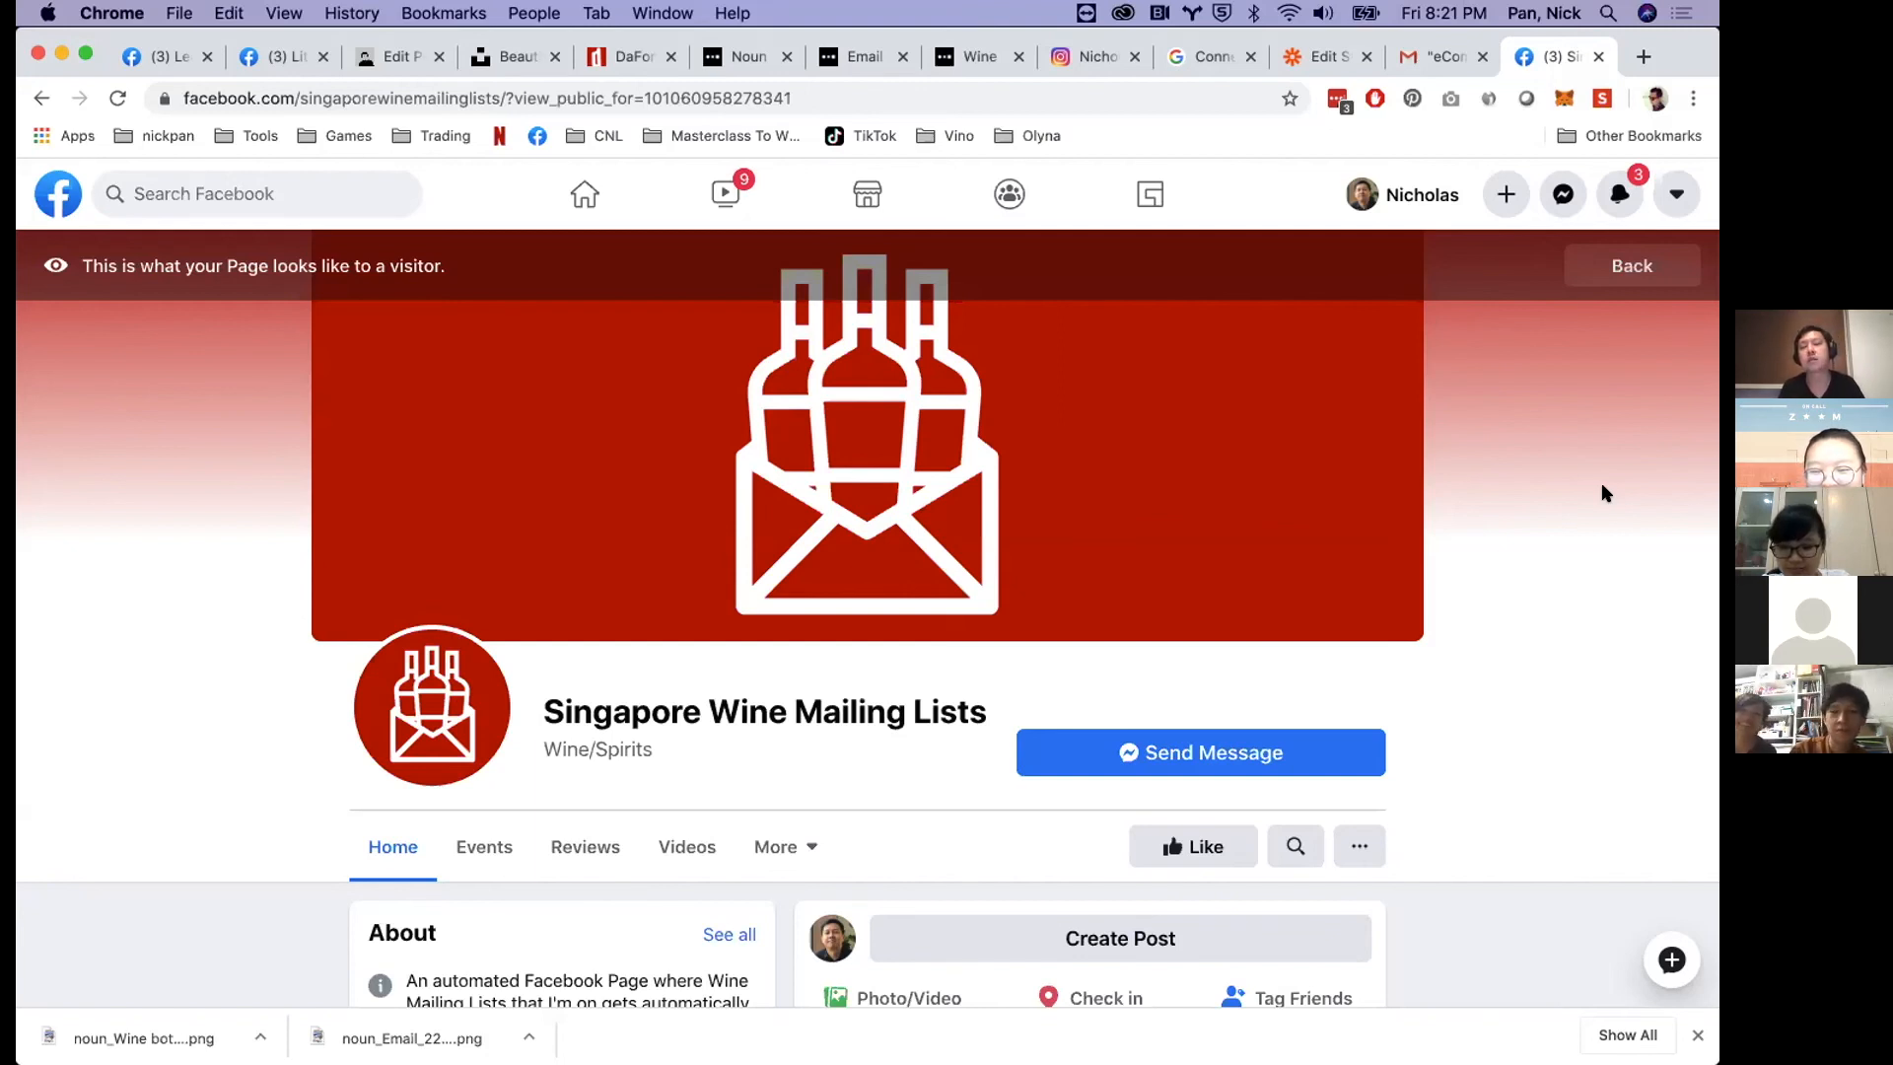
key(super+Tab)
key(super+Tab)
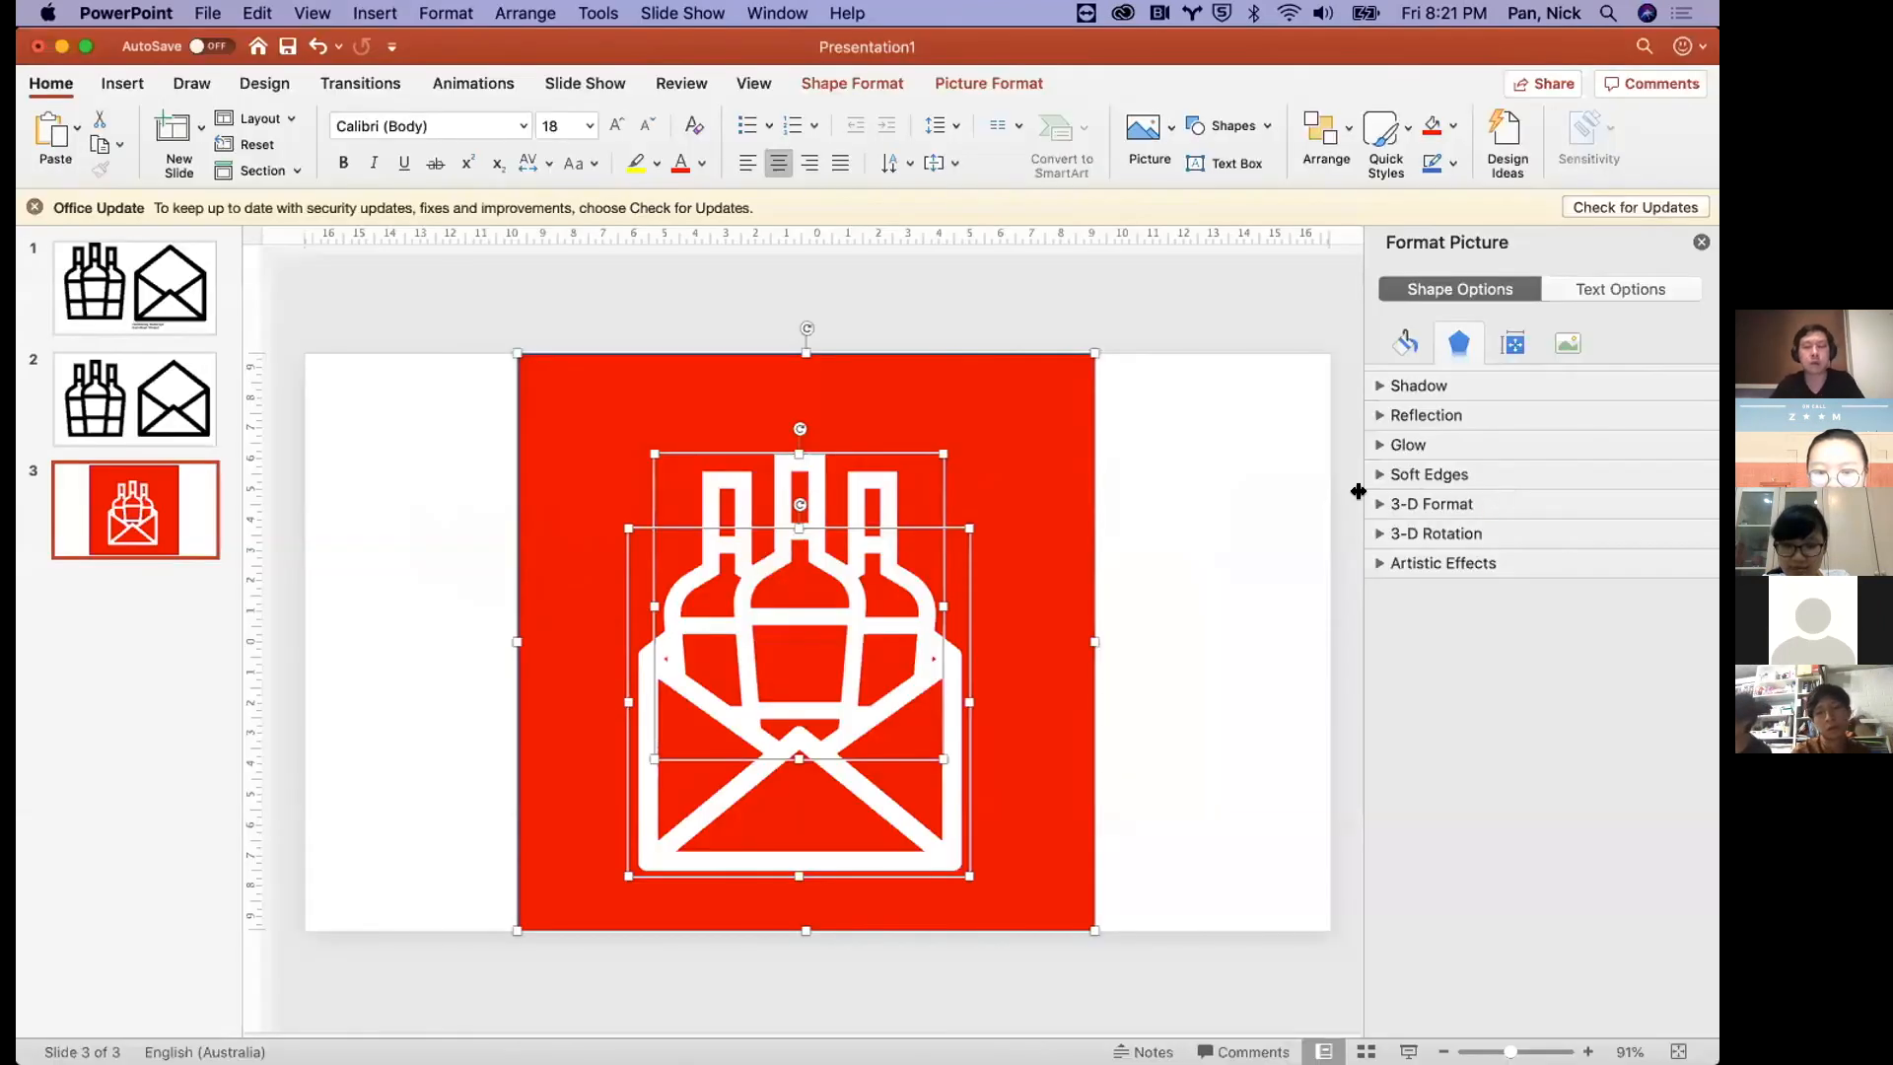
key(super+Tab)
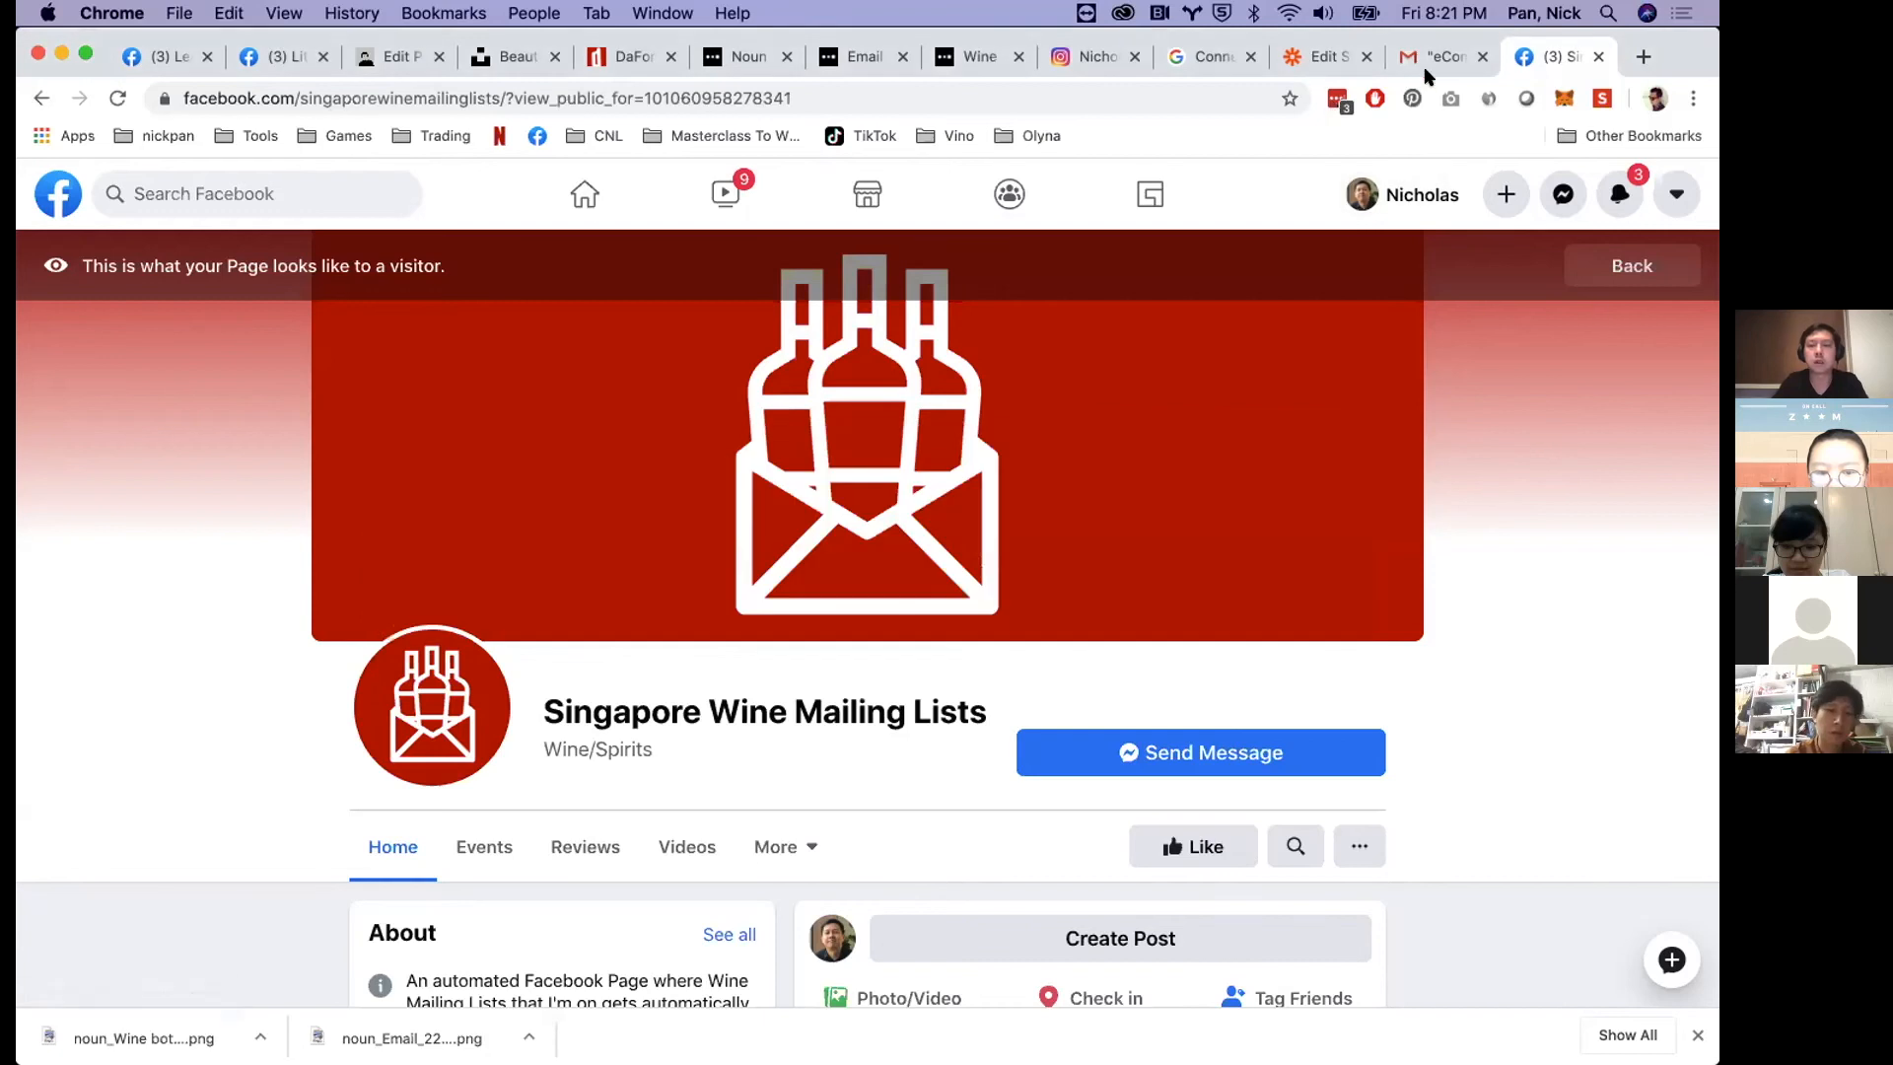
- Open facebook.com in a new browser tab, search for the friend by name and open the friend's profile
click(1642, 56)
text(facebook.com)
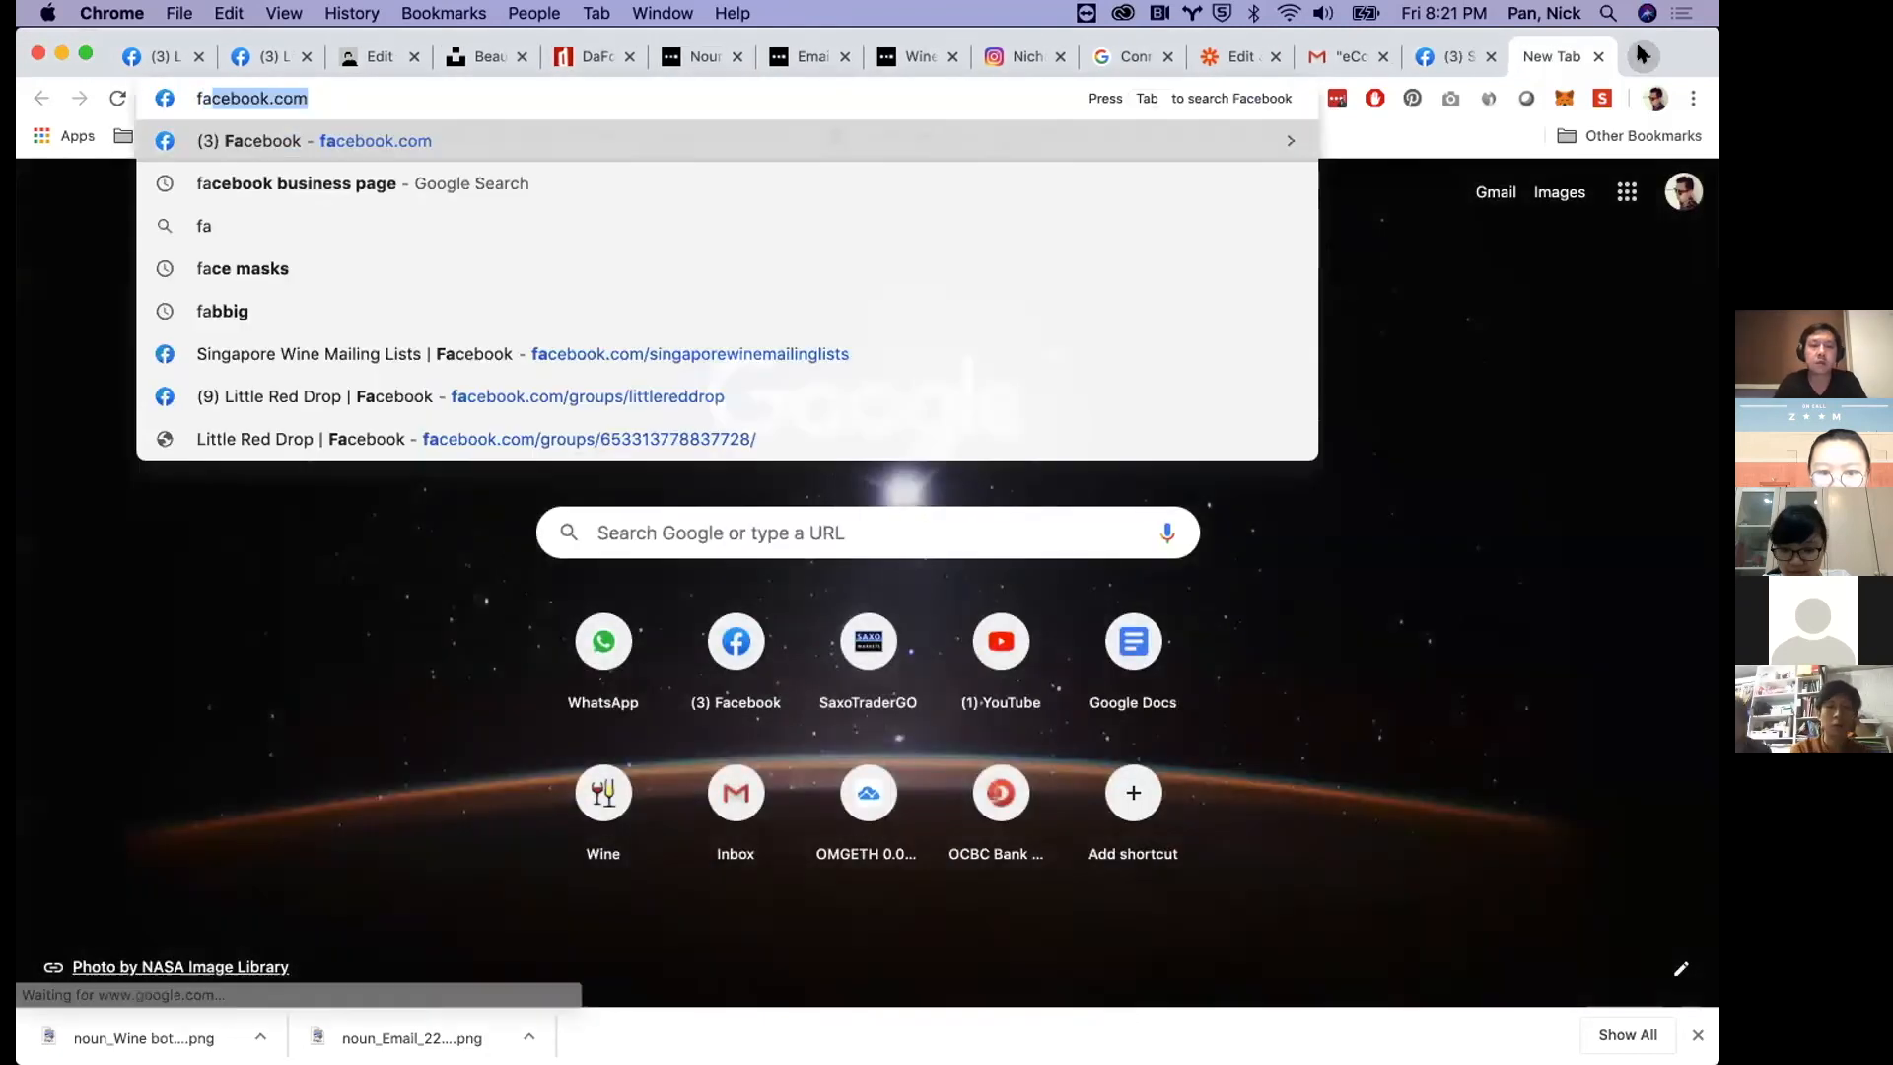
key(Return)
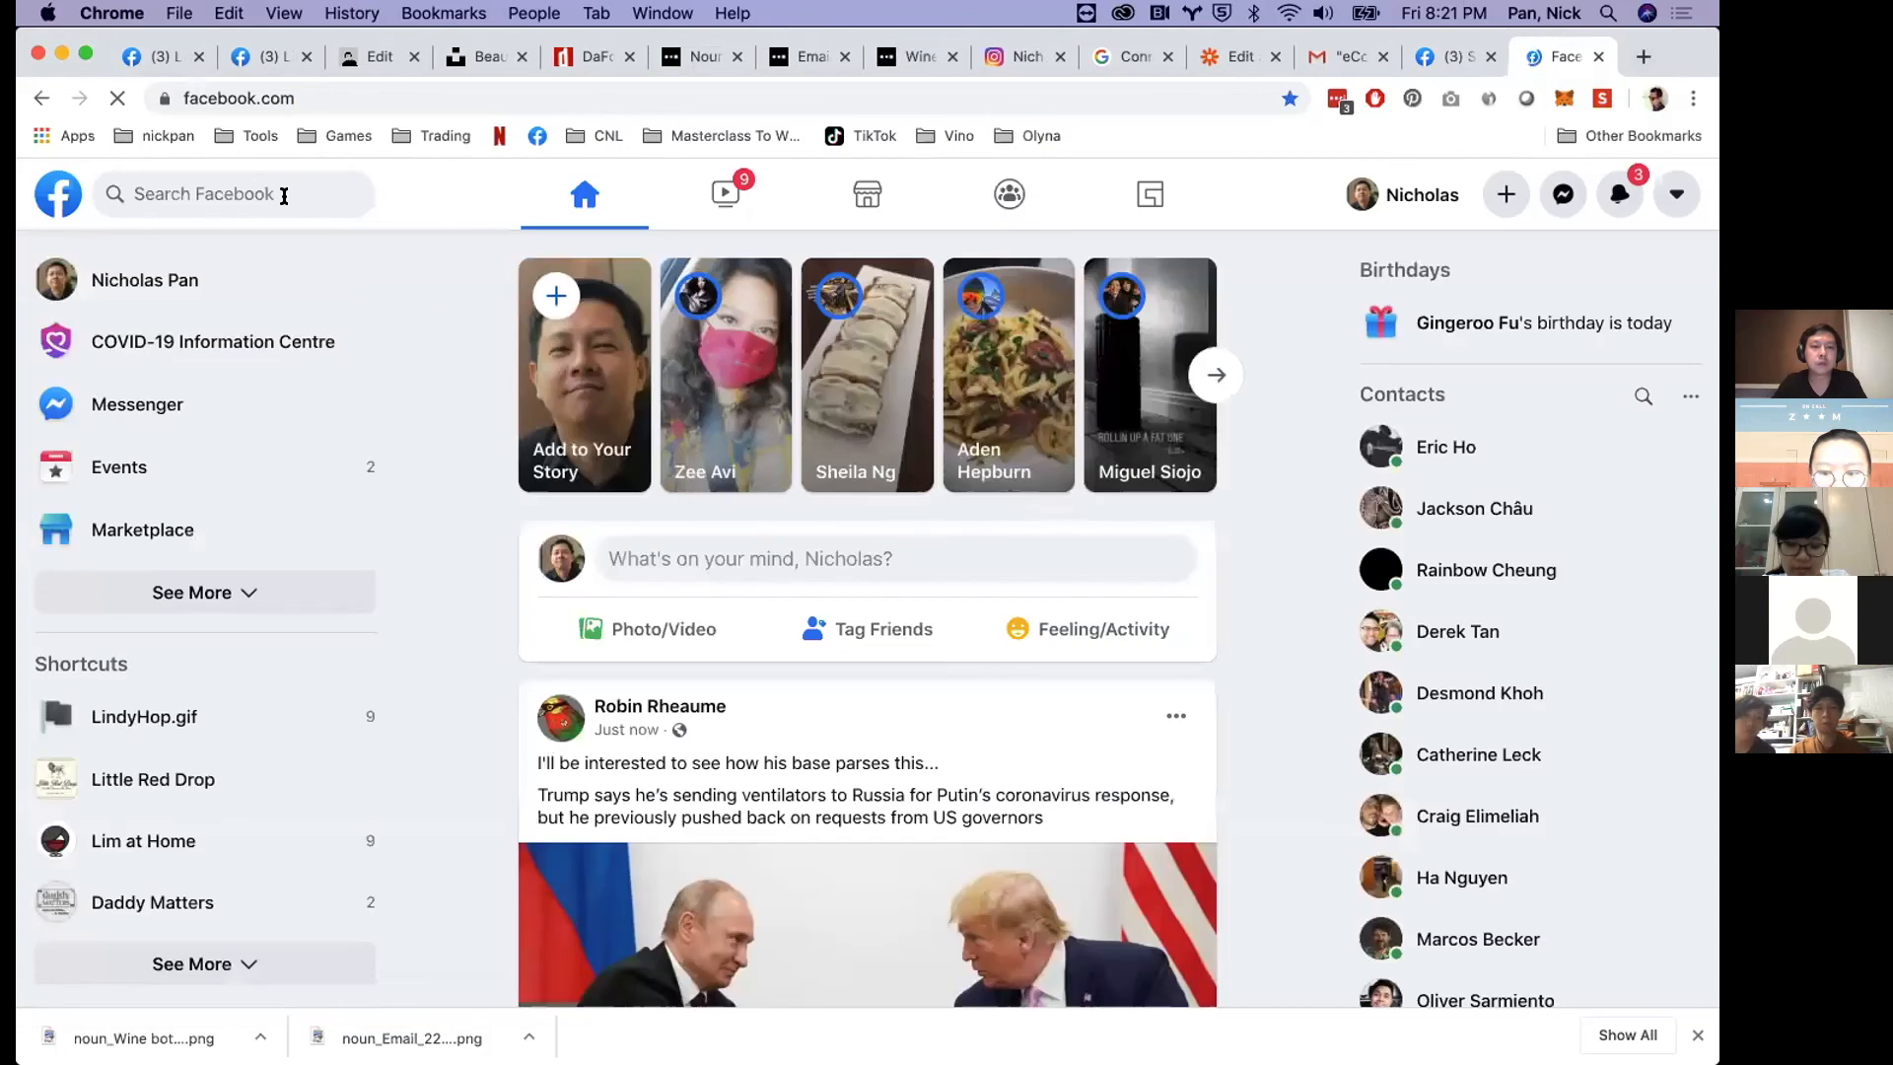
click(284, 194)
text(laui)
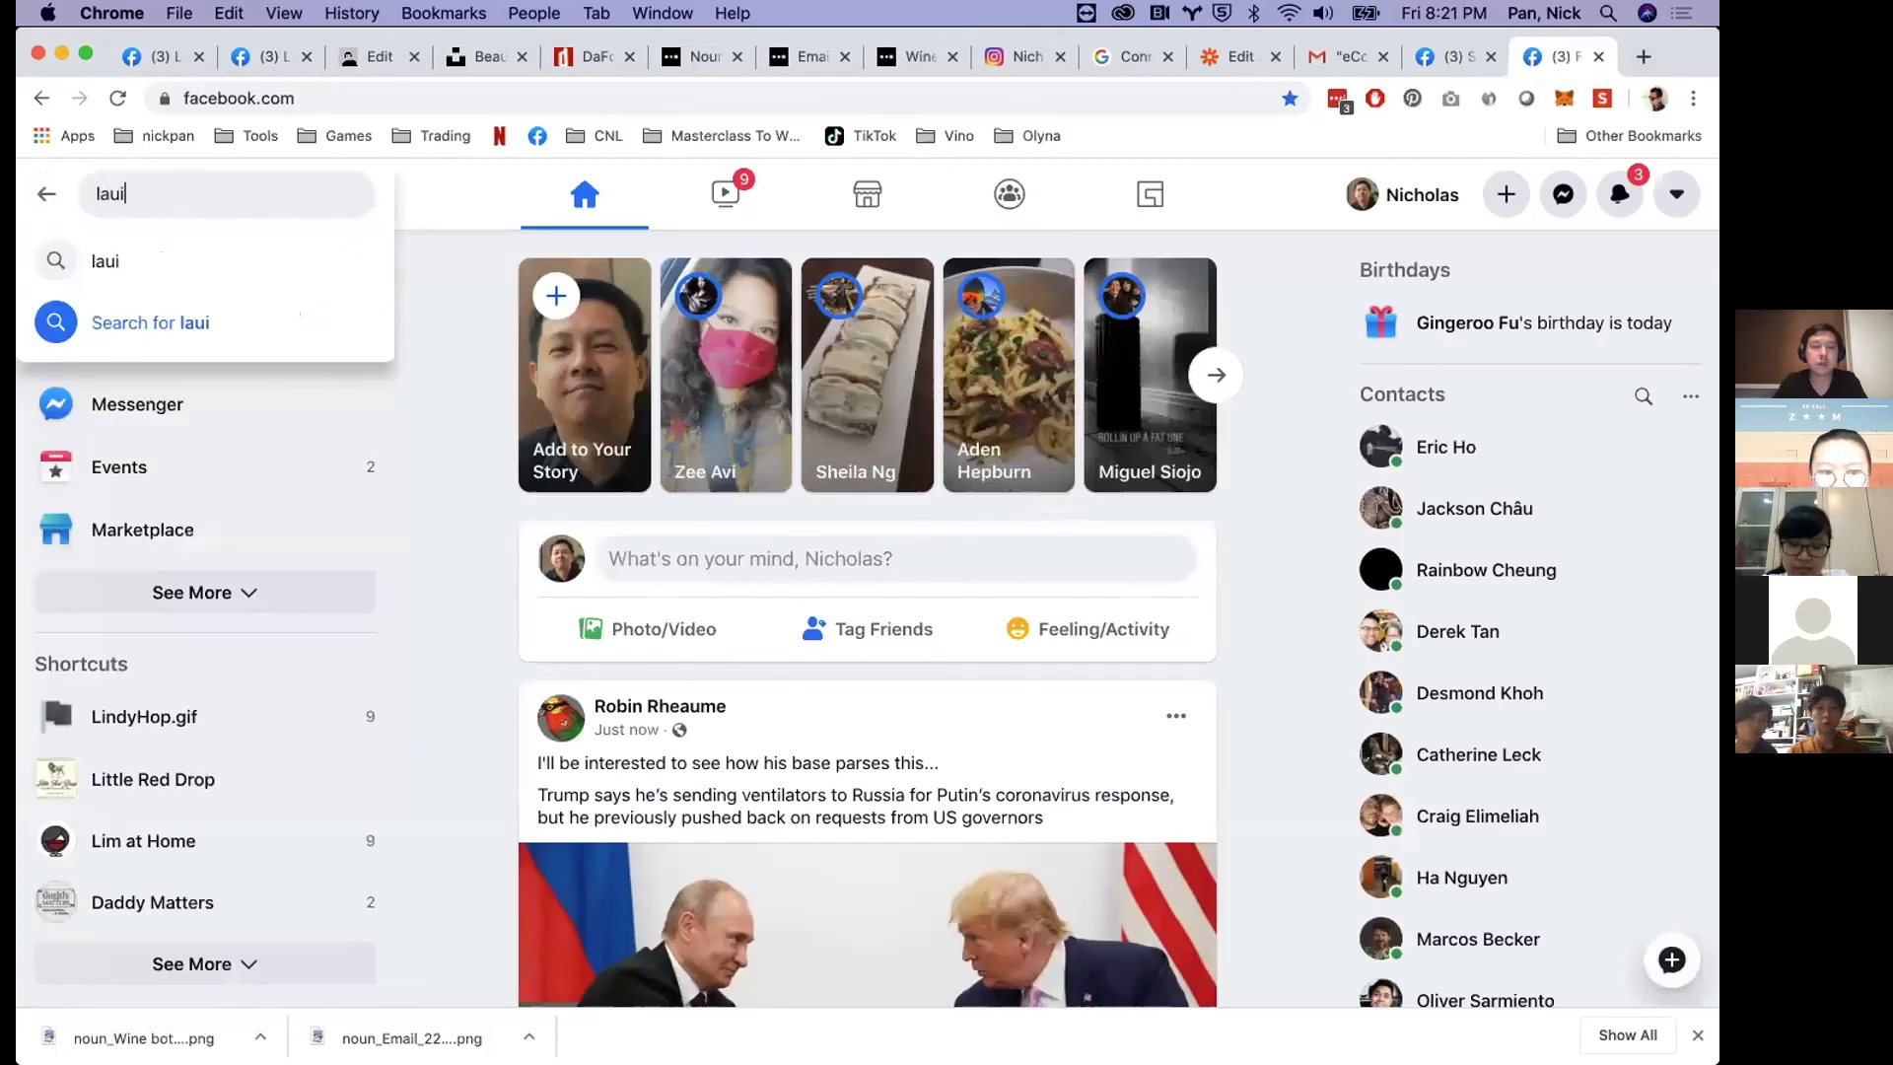
key(Down)
key(Return)
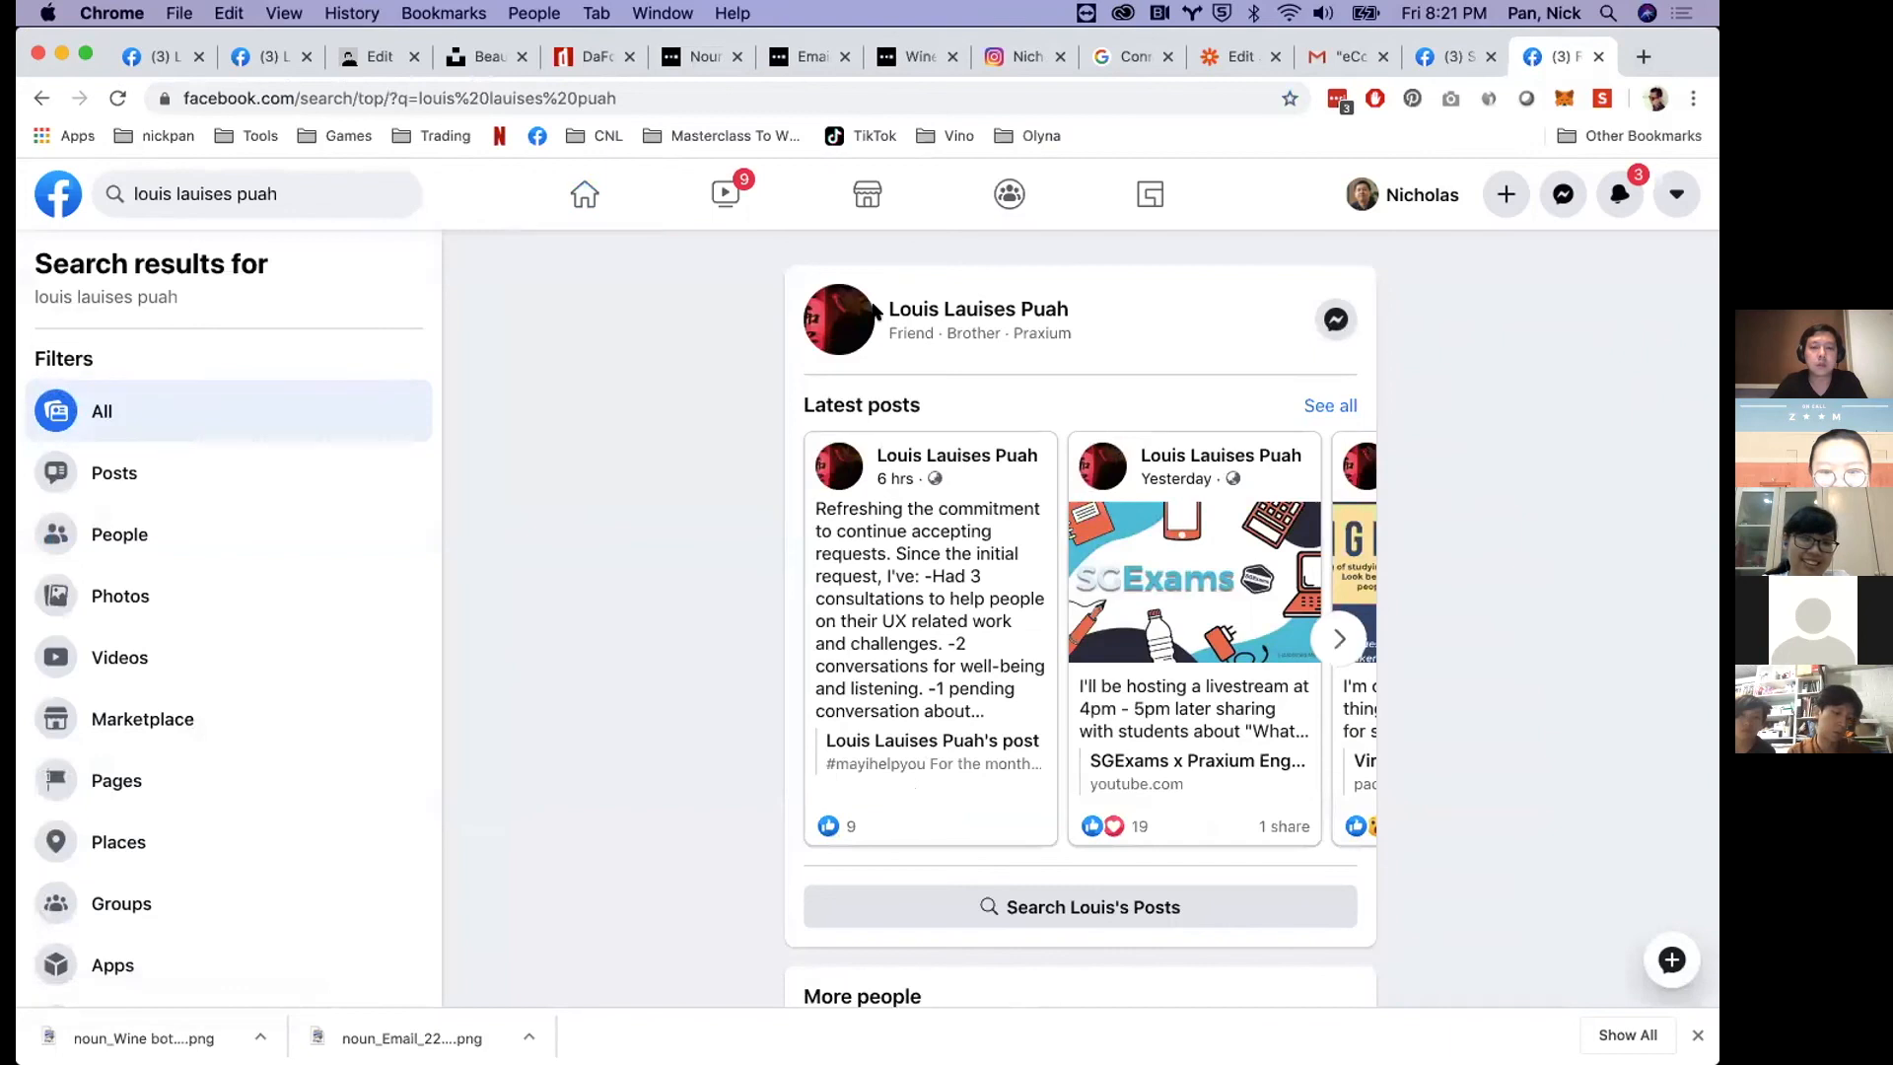
click(840, 315)
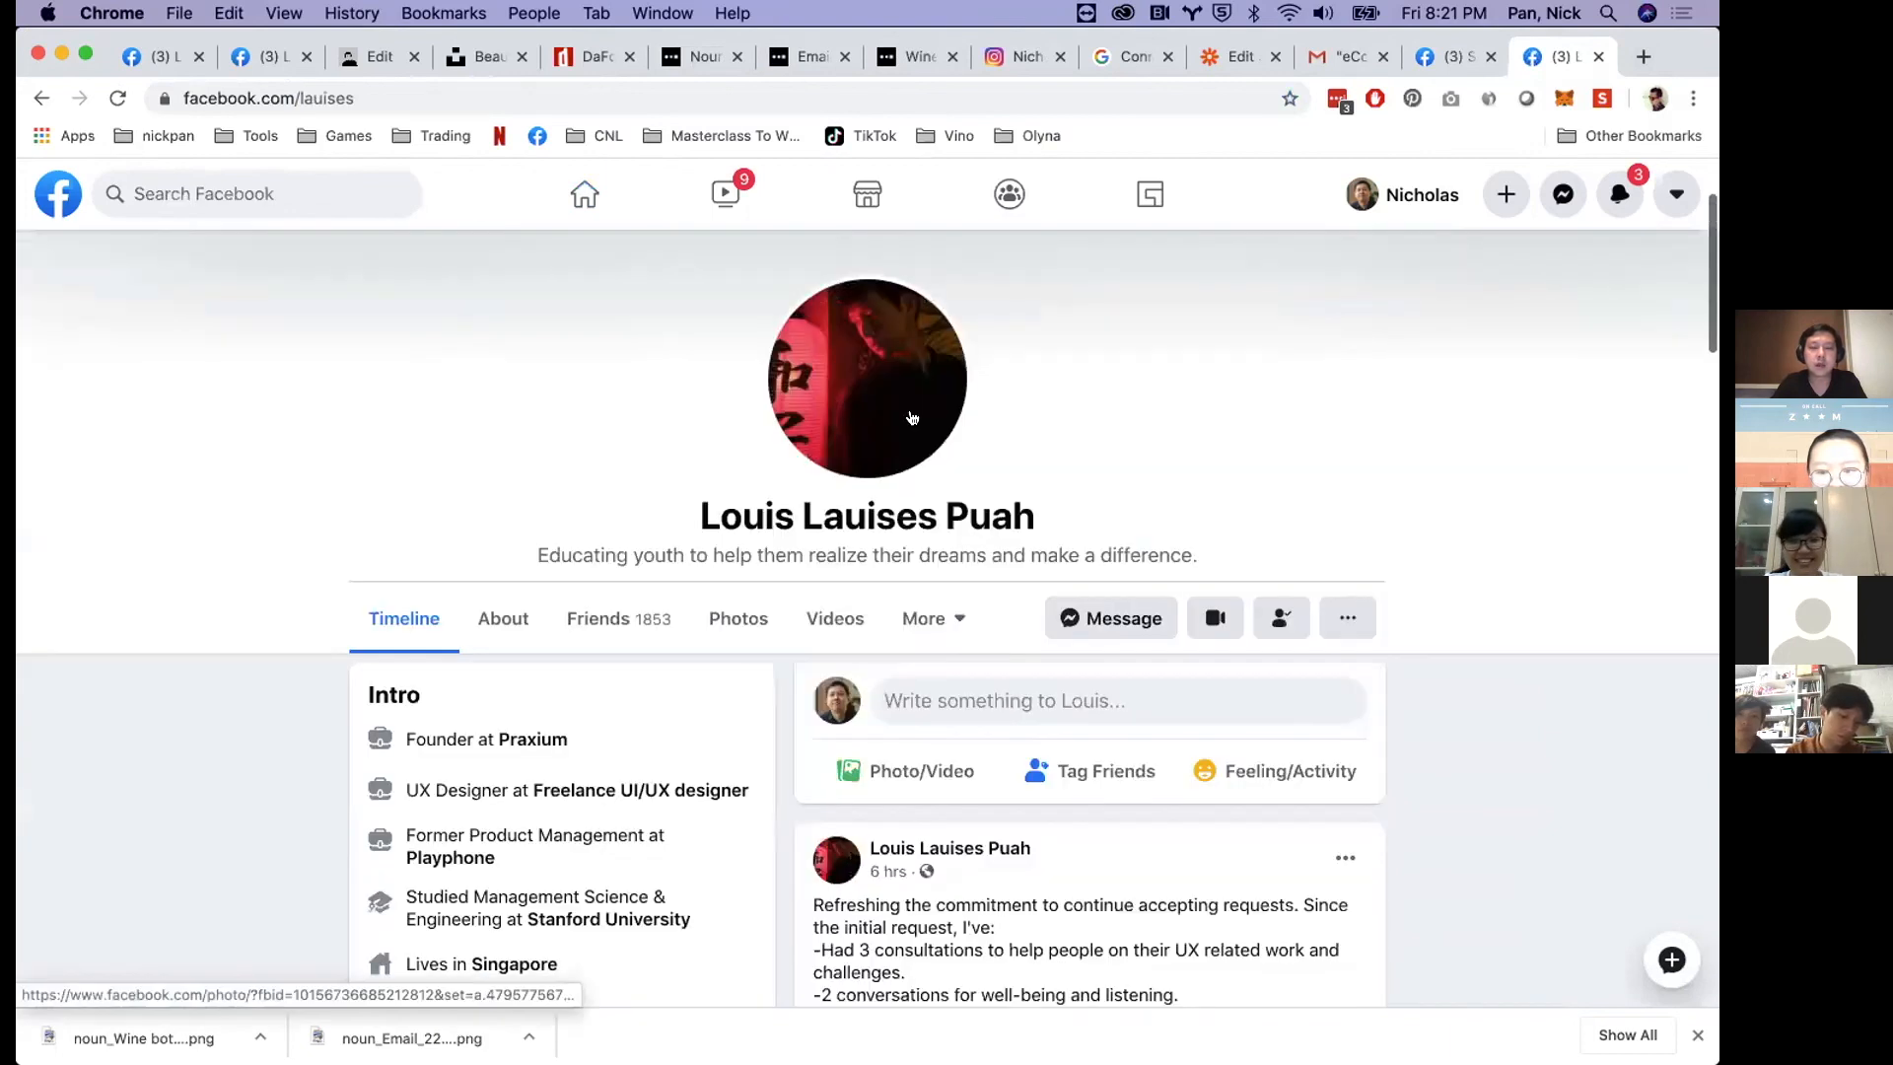
- Open the profile's photos and copy the image of the couple holding a bottle
scroll(912, 417, down, 5)
scroll(868, 443, up, 4)
click(738, 488)
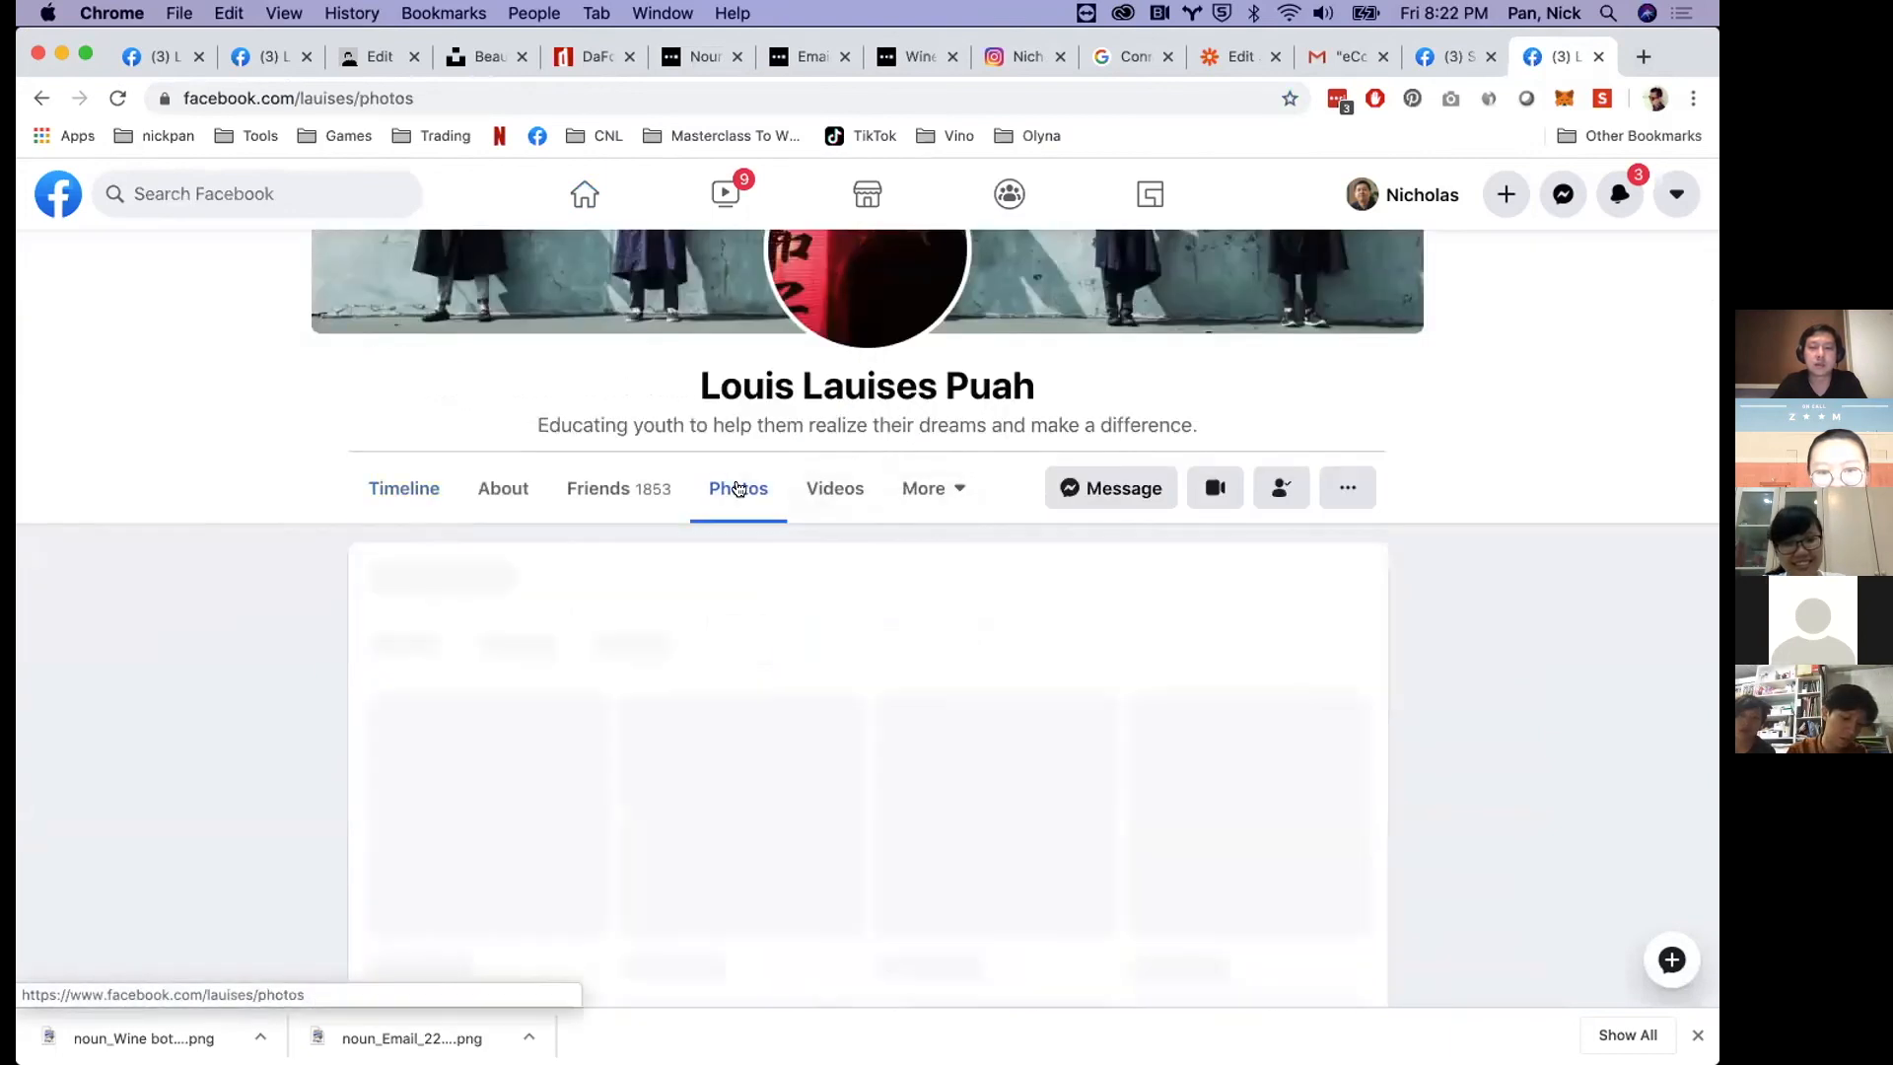
scroll(864, 794, down, 4)
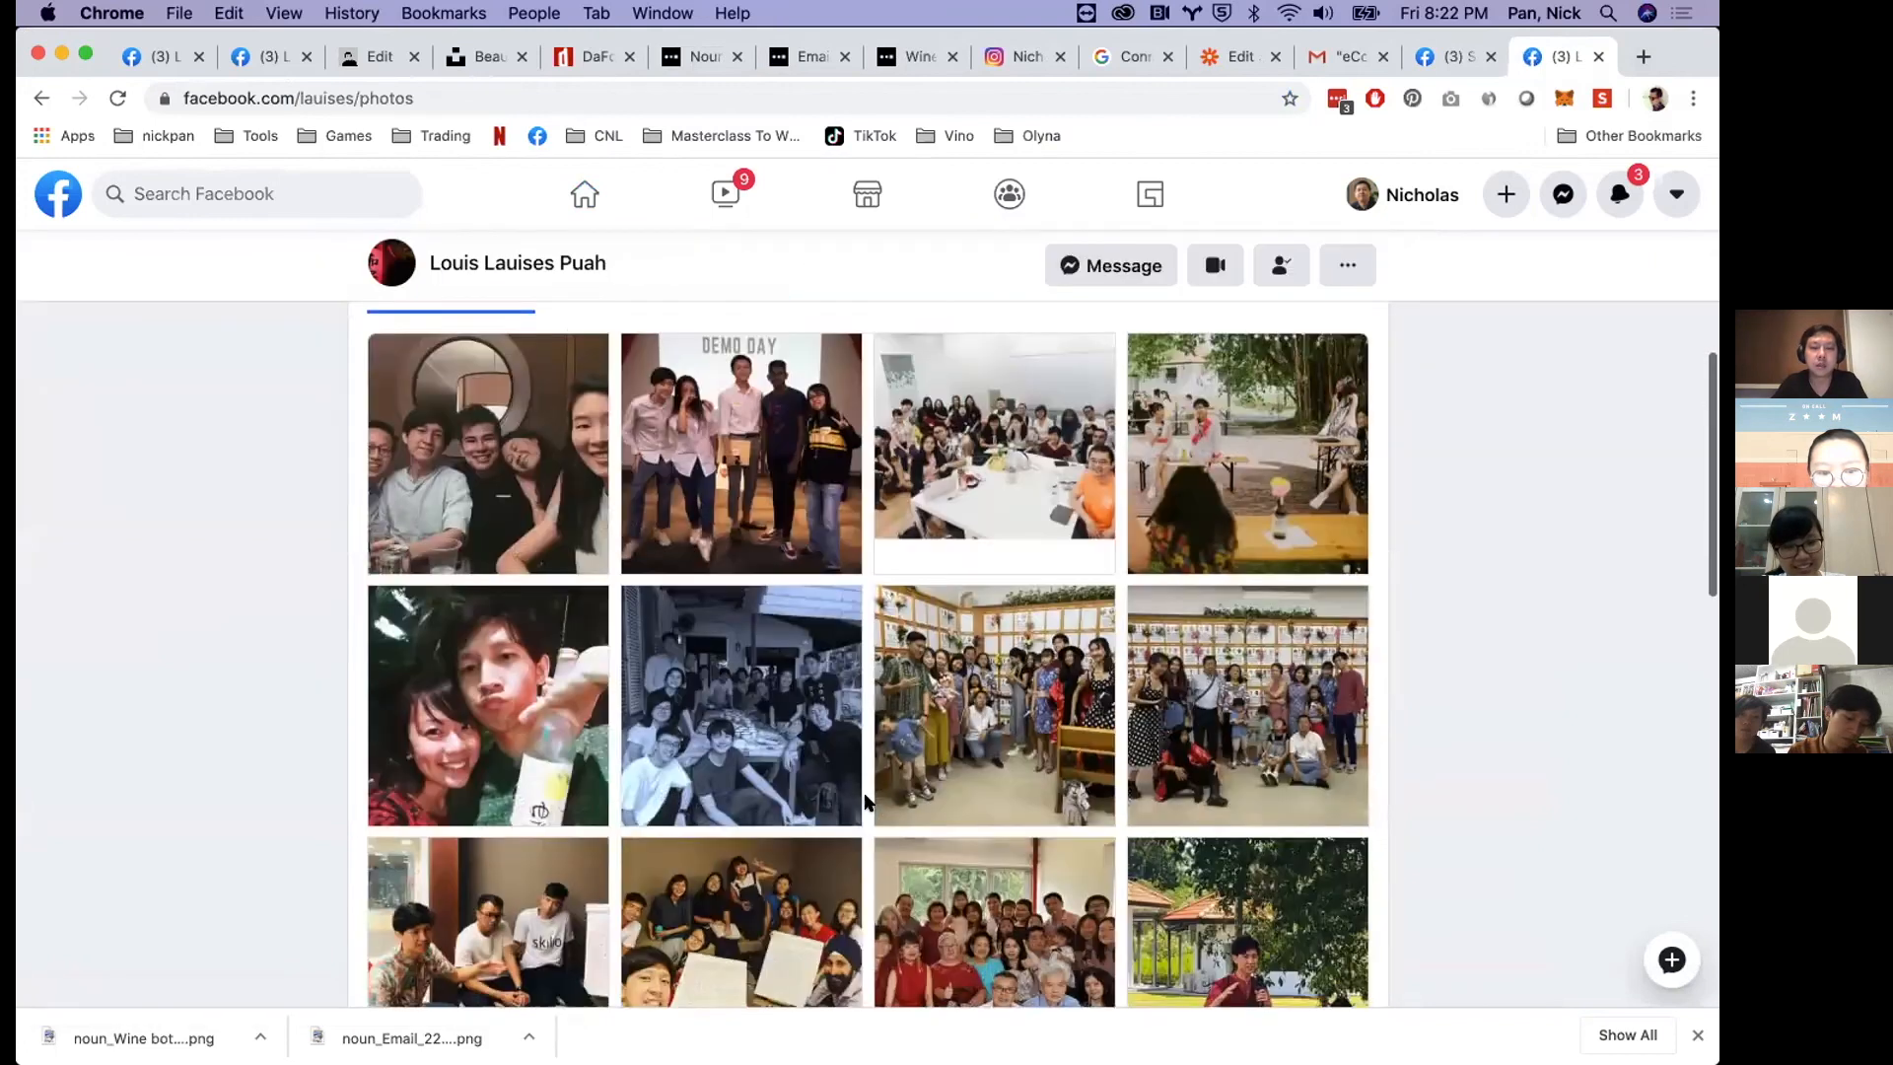
click(522, 718)
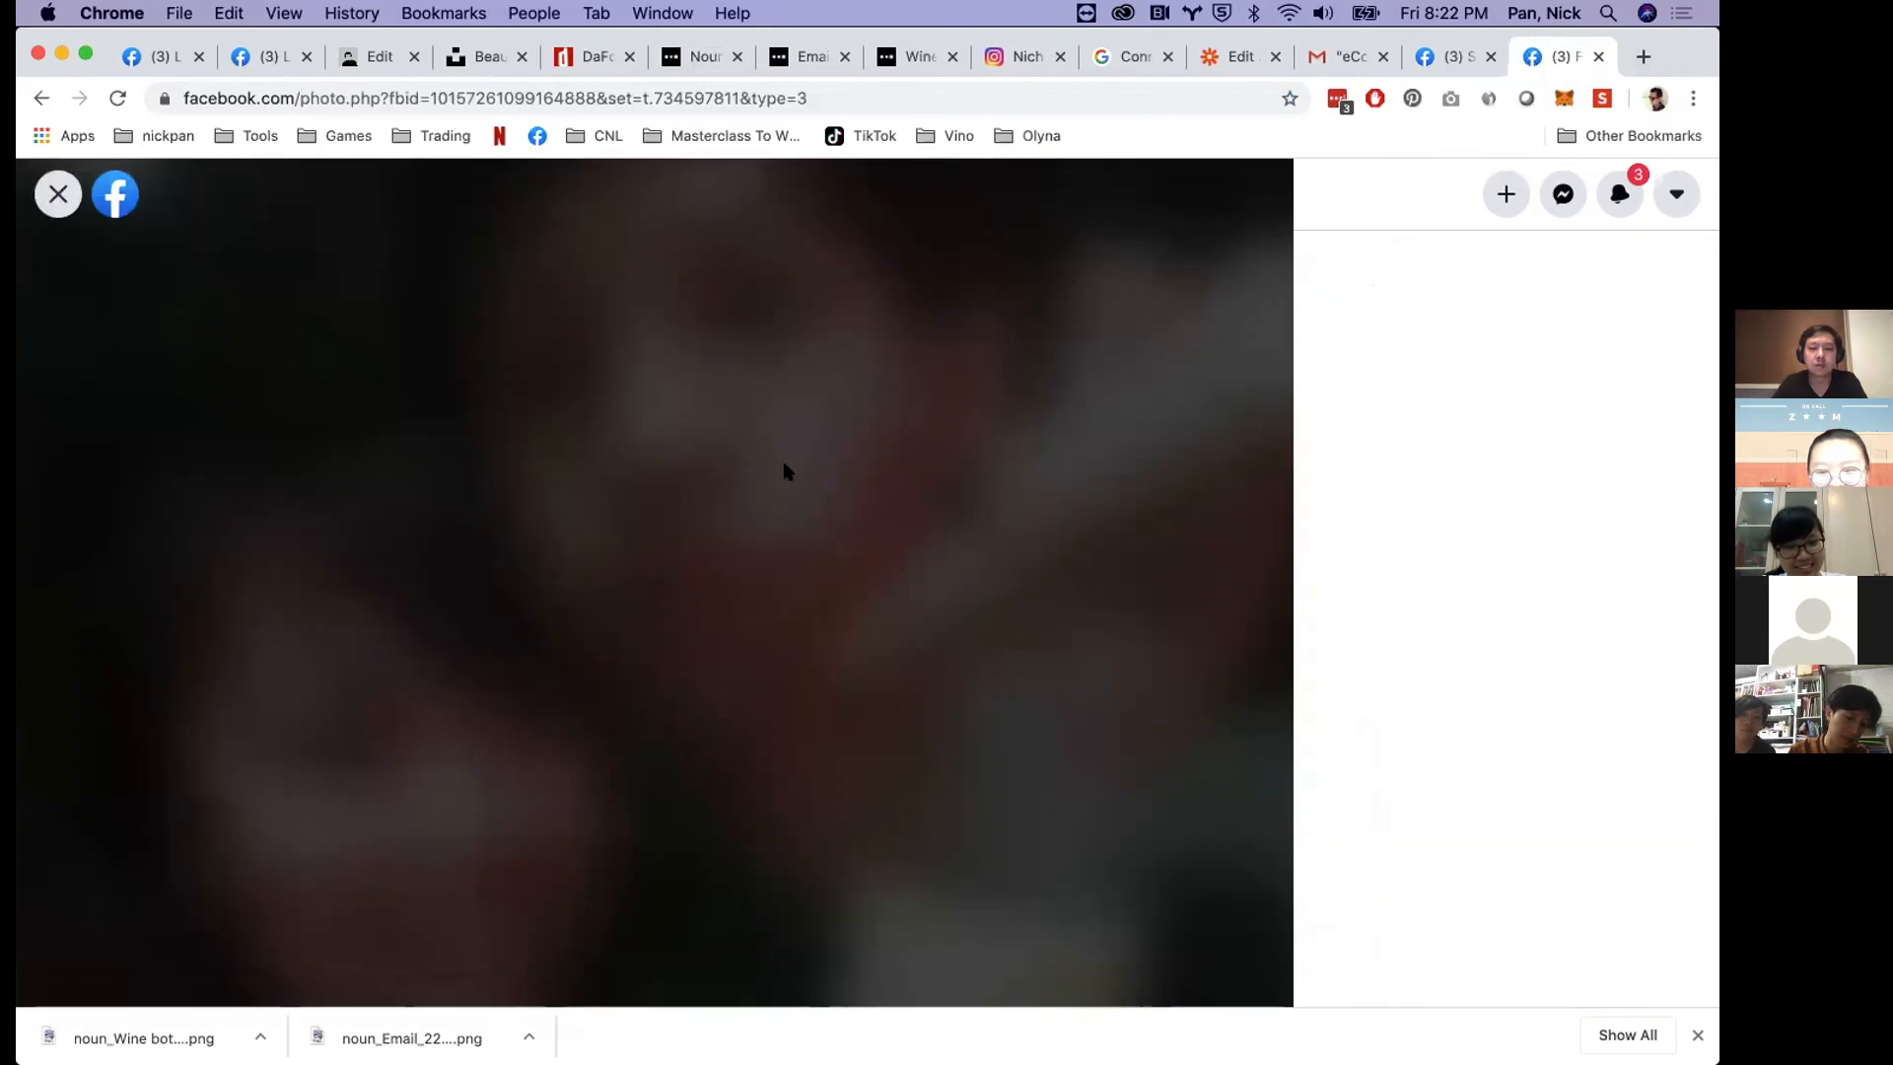
right_click(749, 568)
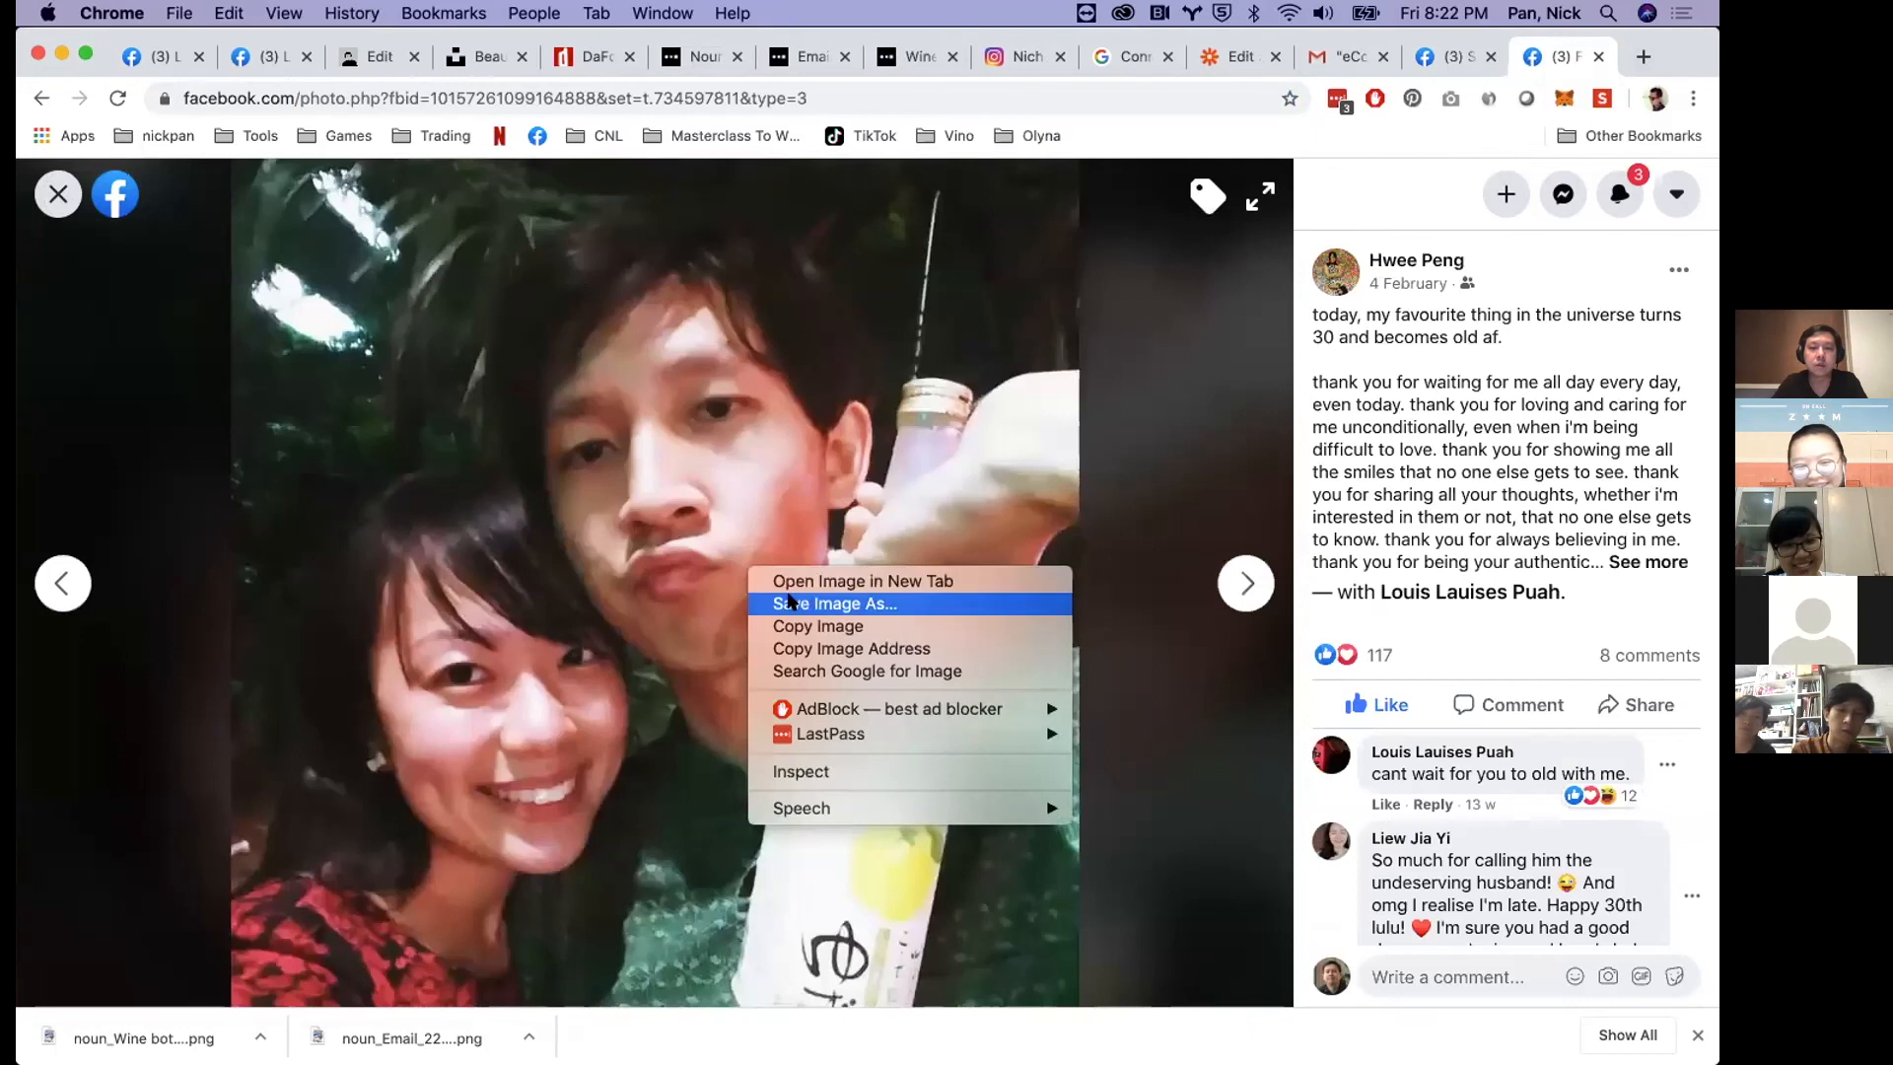
click(801, 625)
- Switch to PowerPoint, add a new slide after slide 3, delete its placeholders and paste the copied photo
key(super+Tab)
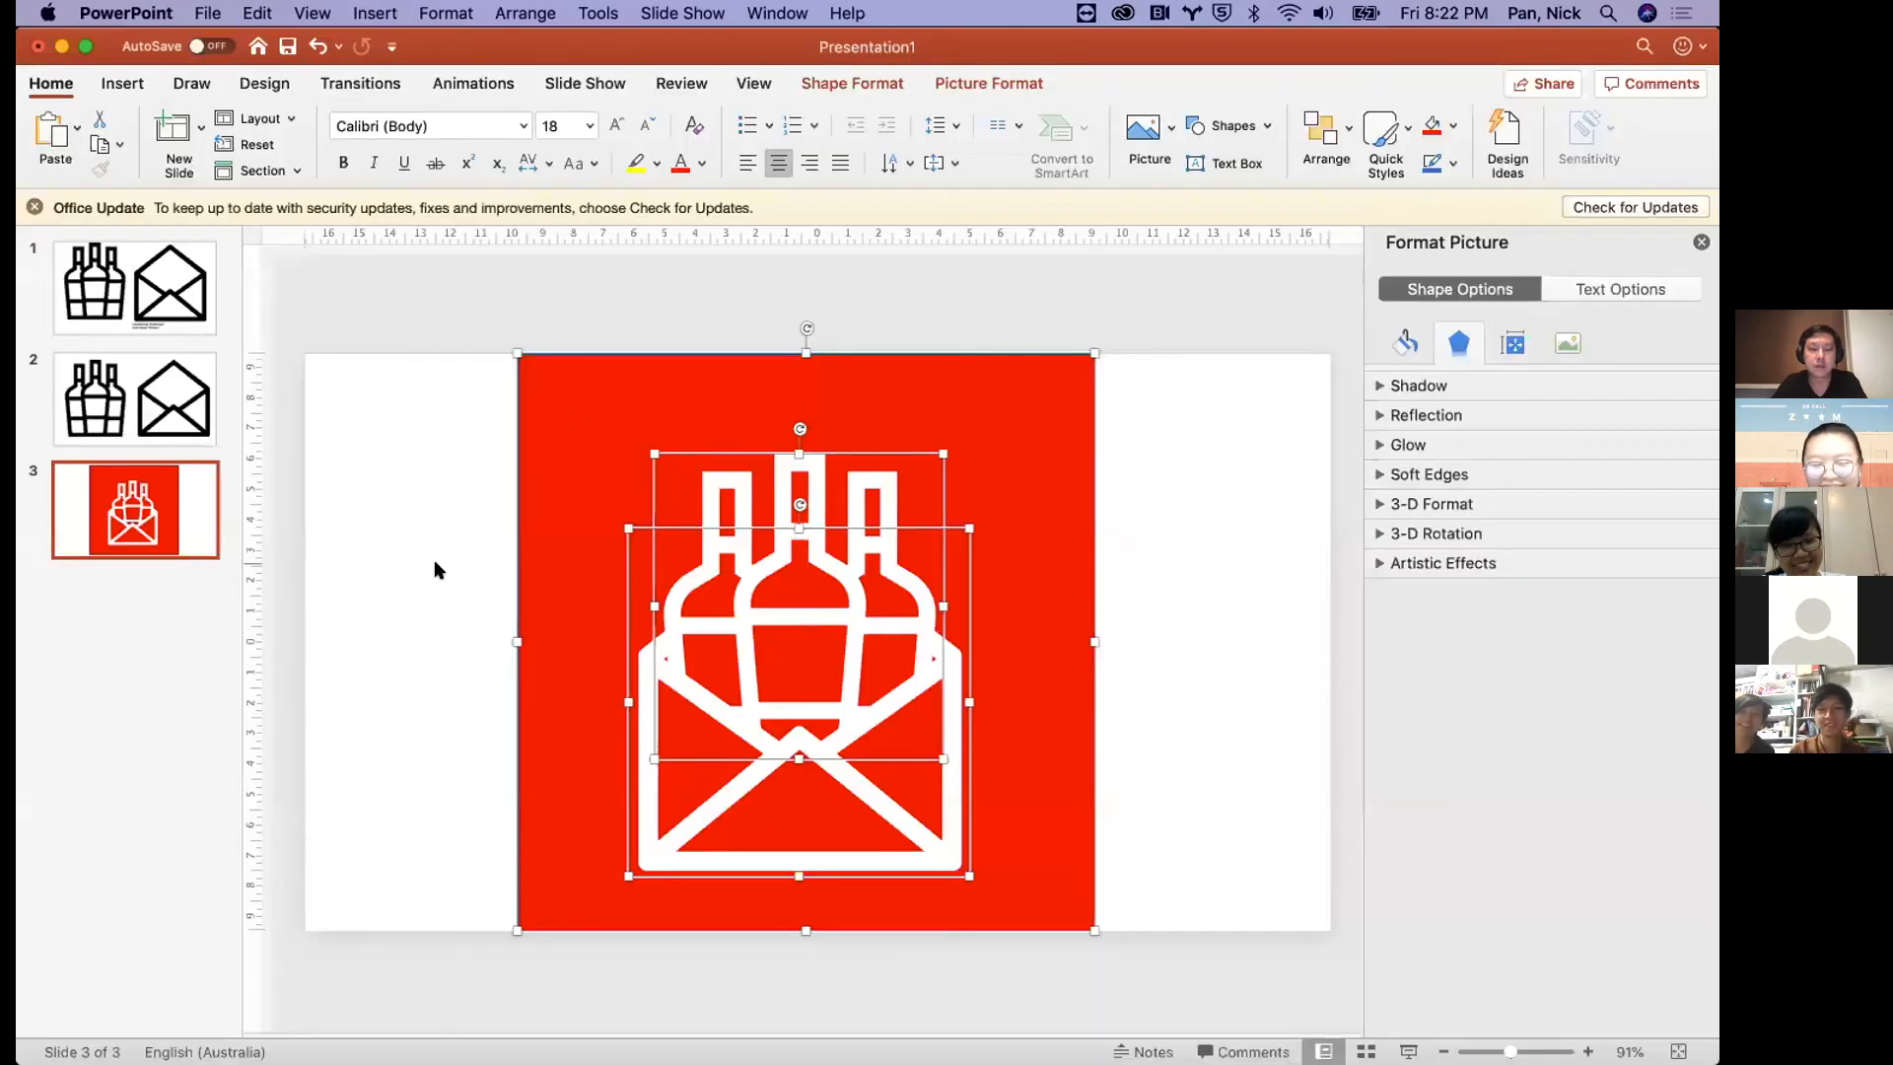
click(173, 130)
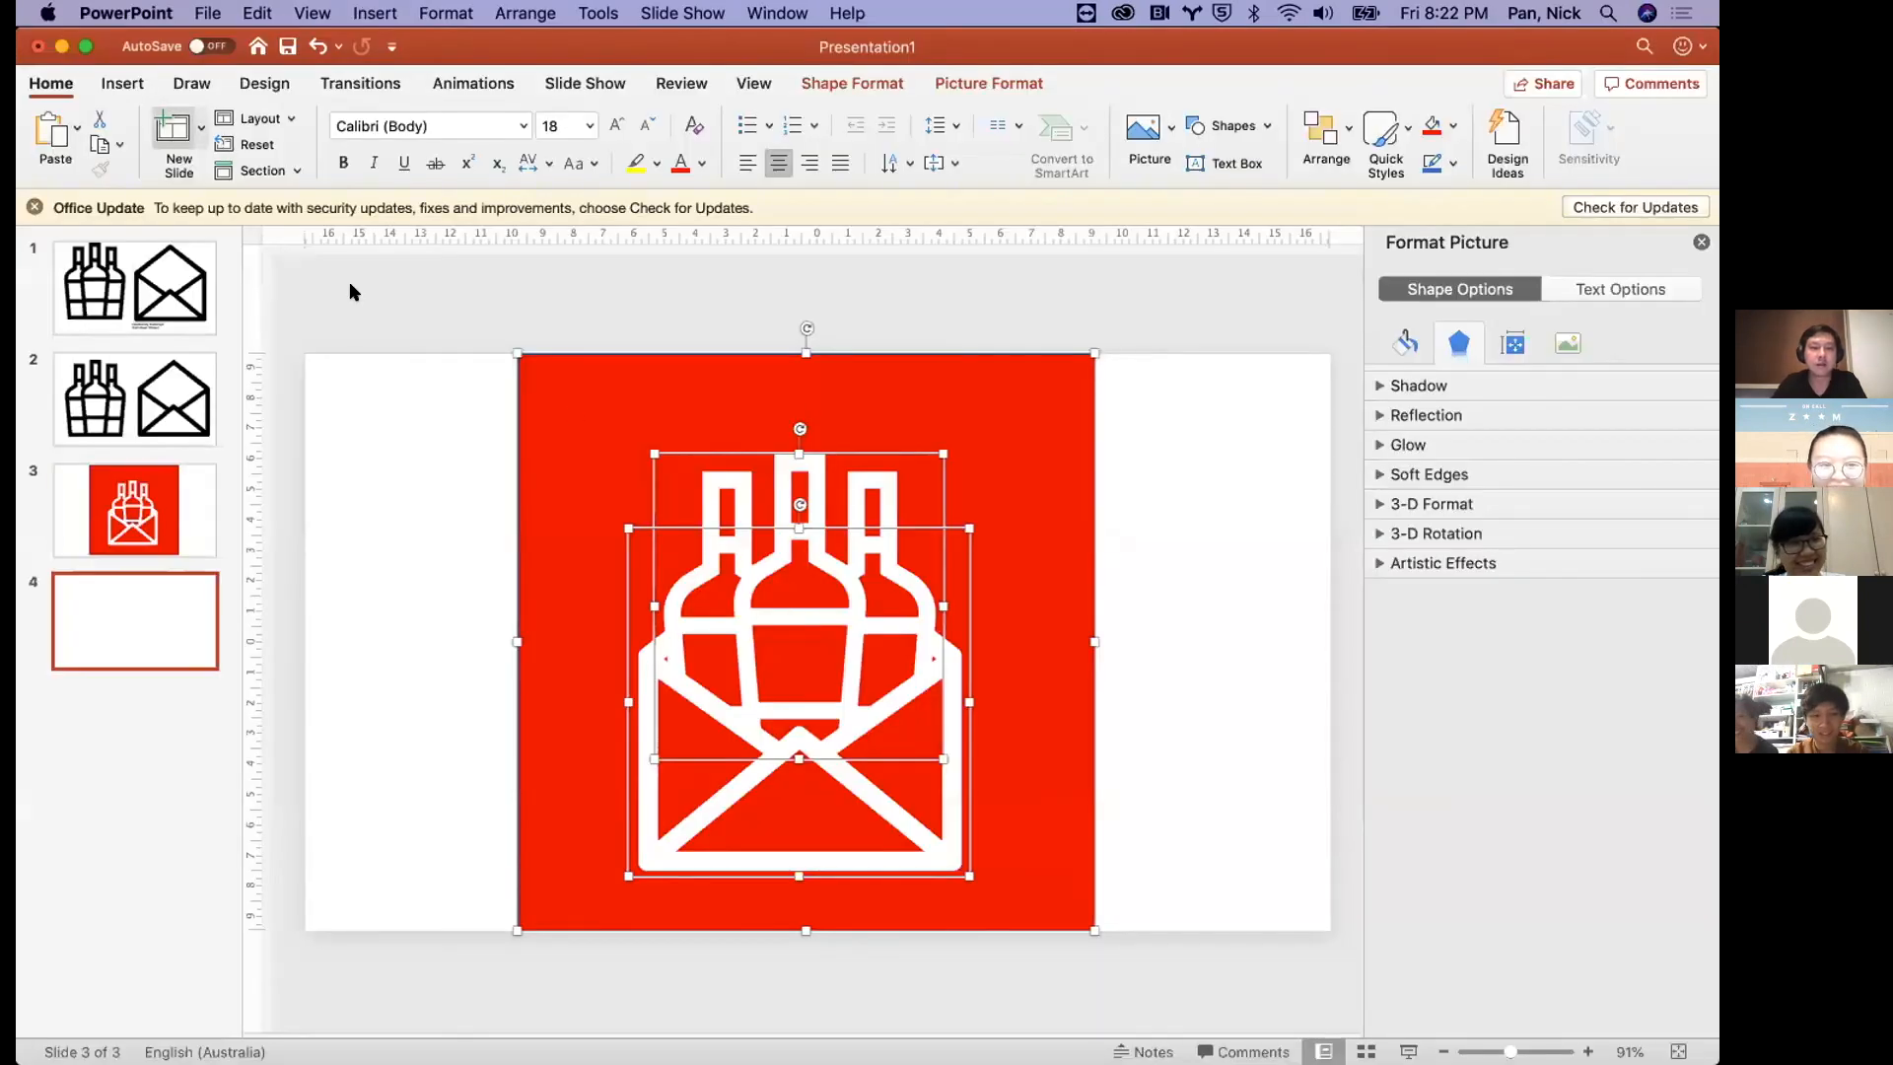
key(super+a)
key(Delete)
key(super+v)
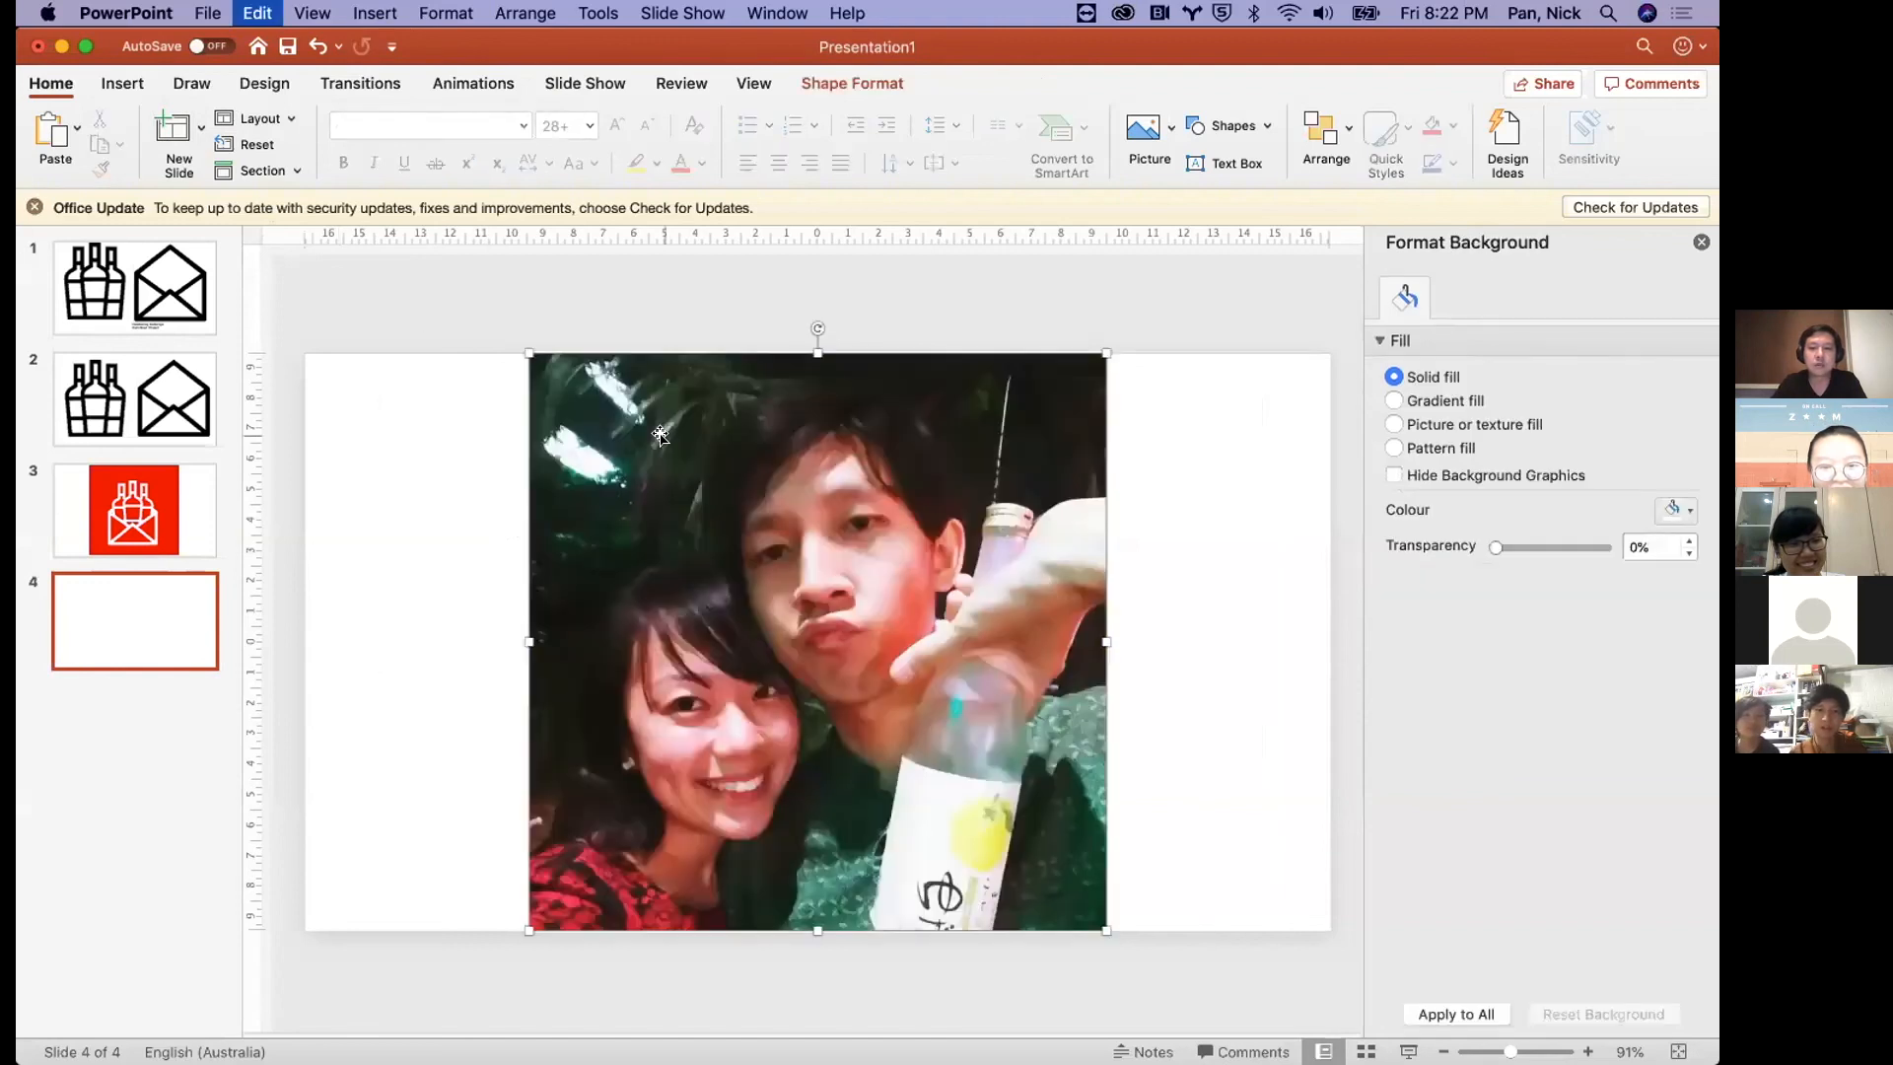
- Draw a heart shape over the photo on slide 4, covering both faces and most of the picture
click(1229, 125)
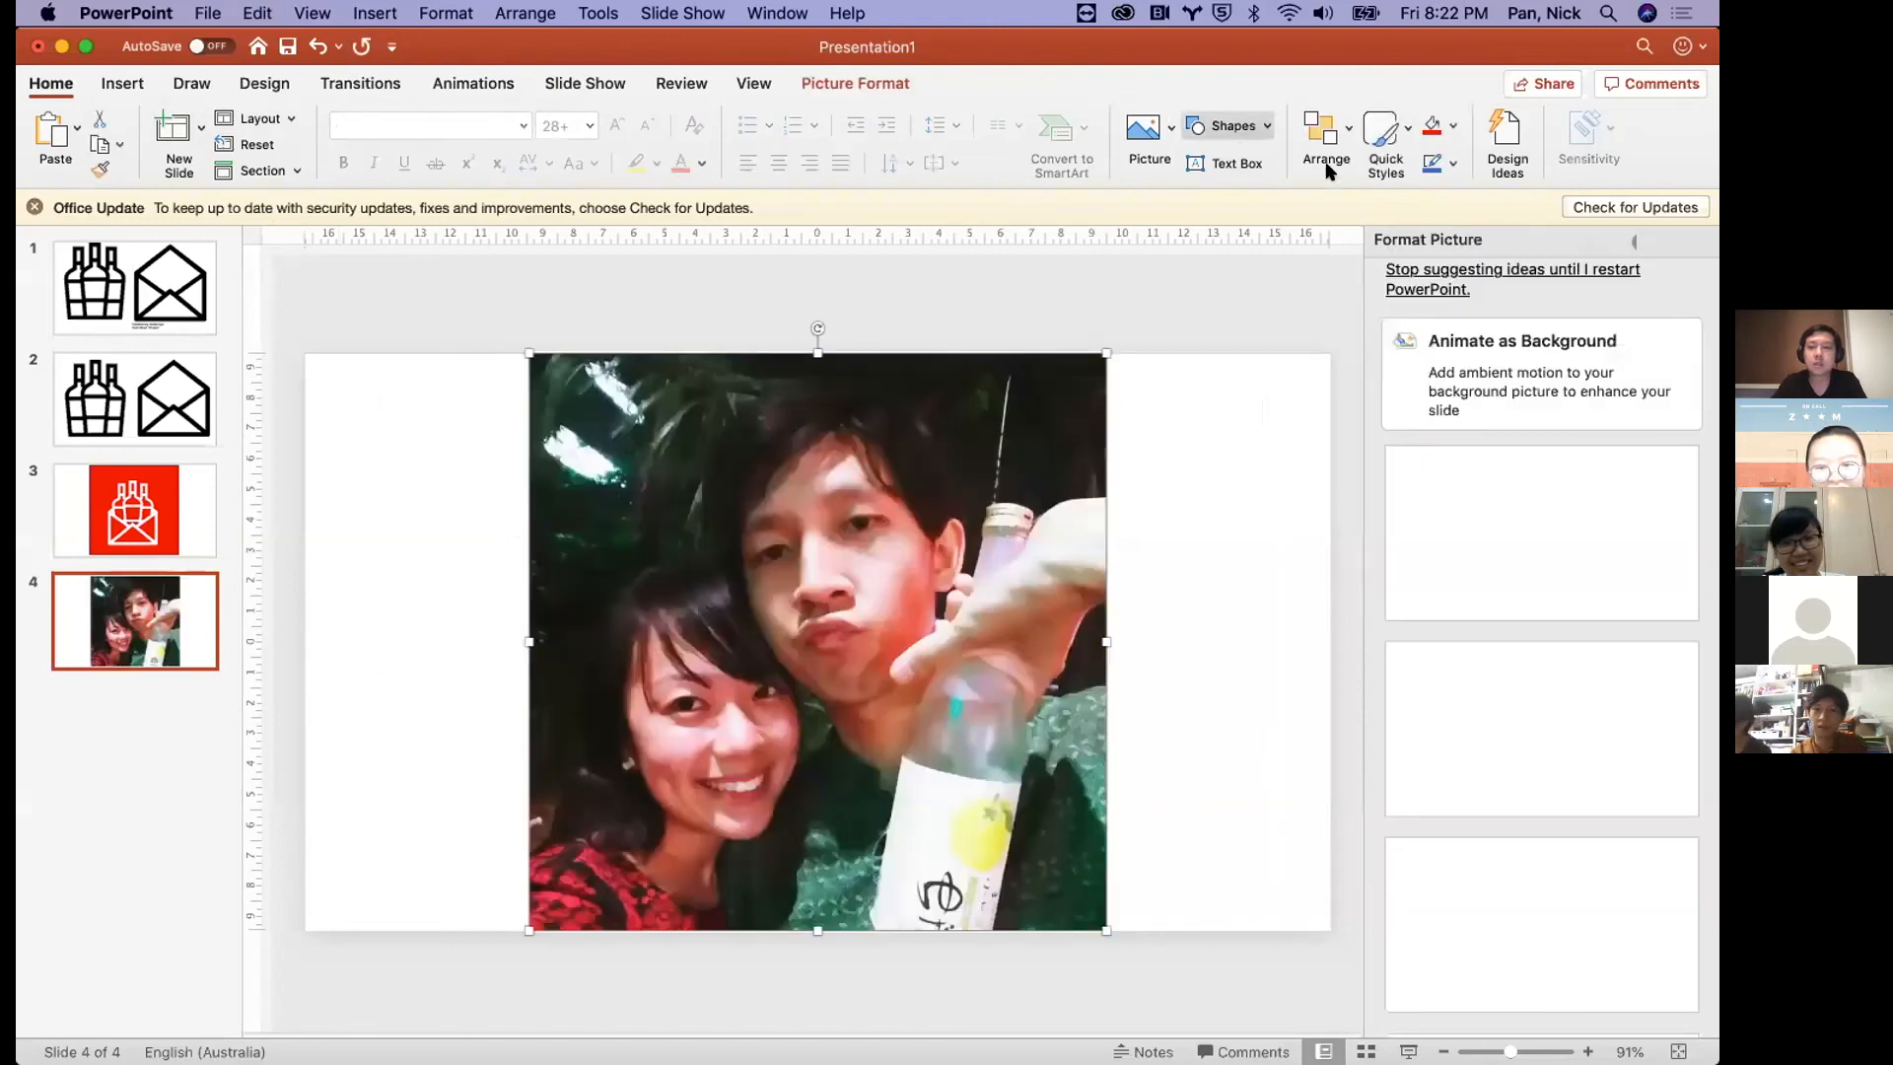
click(1398, 229)
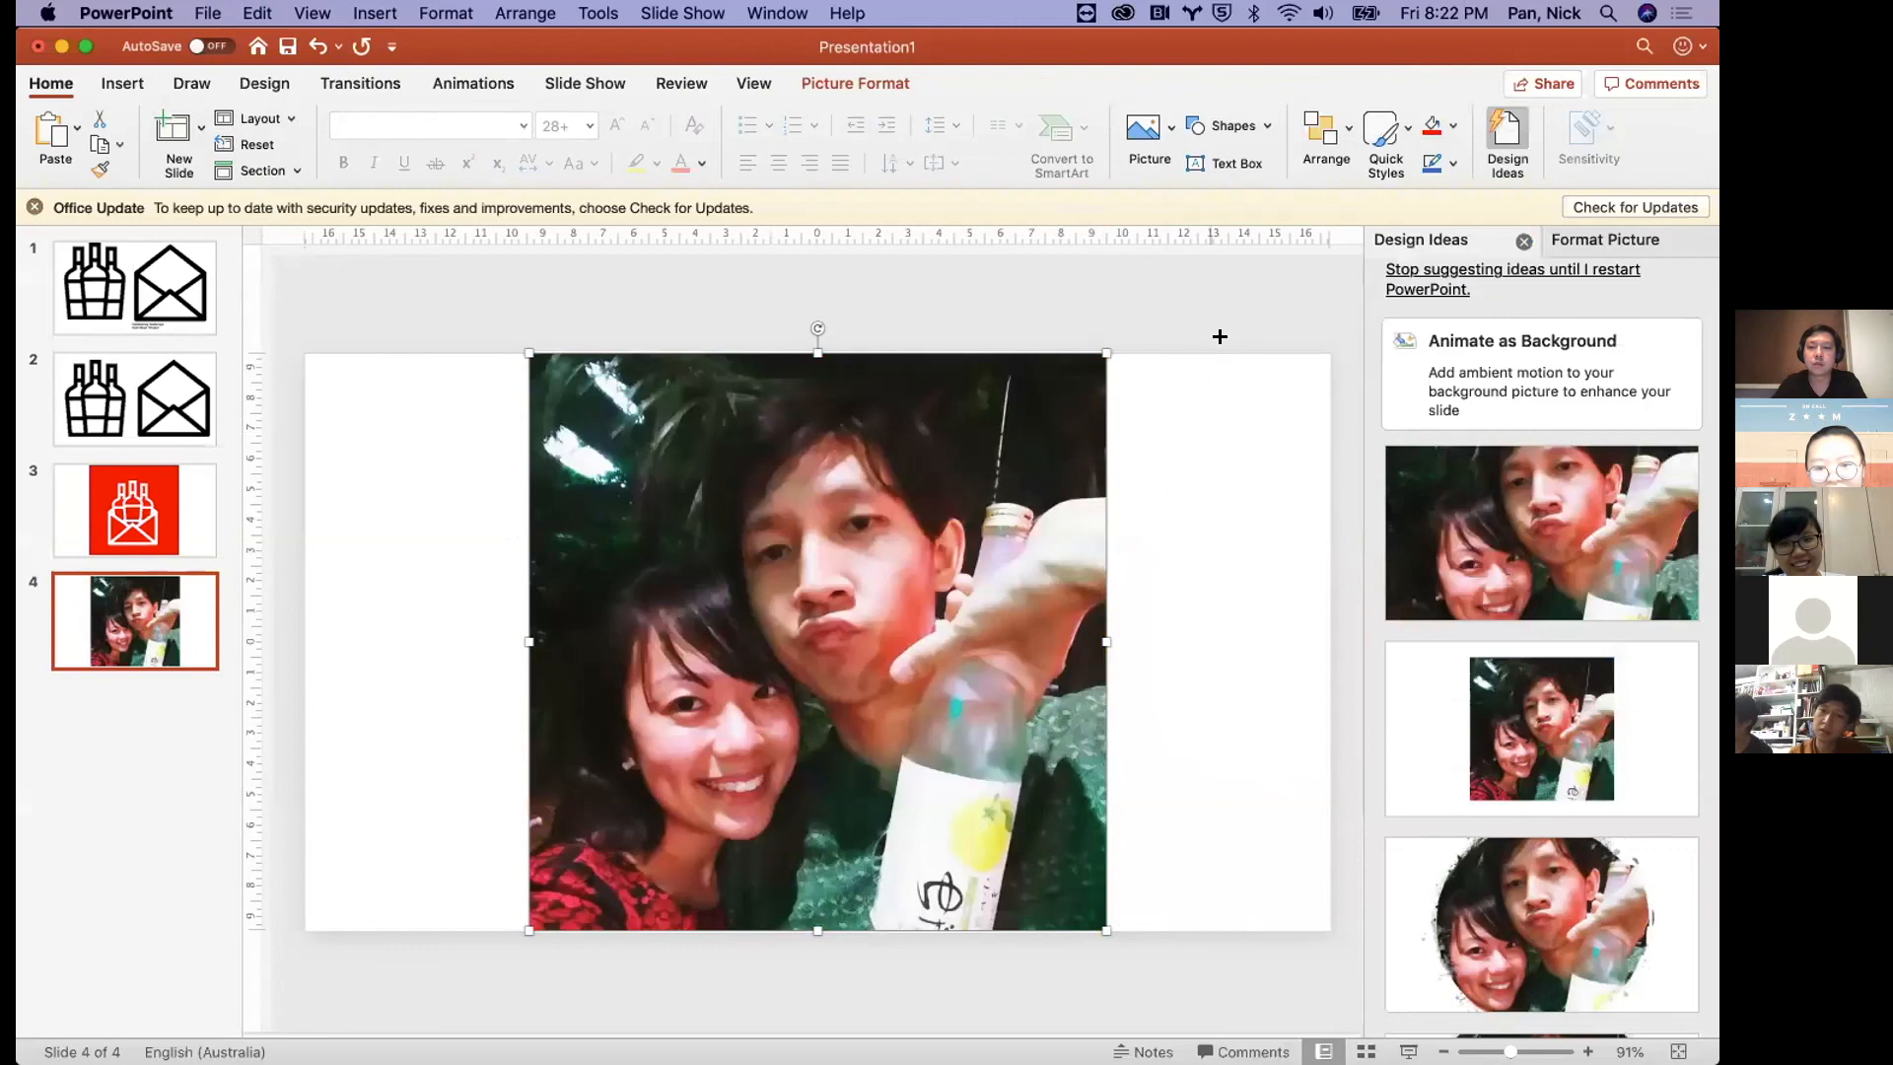
click(1226, 127)
scroll(1429, 454, down, 2)
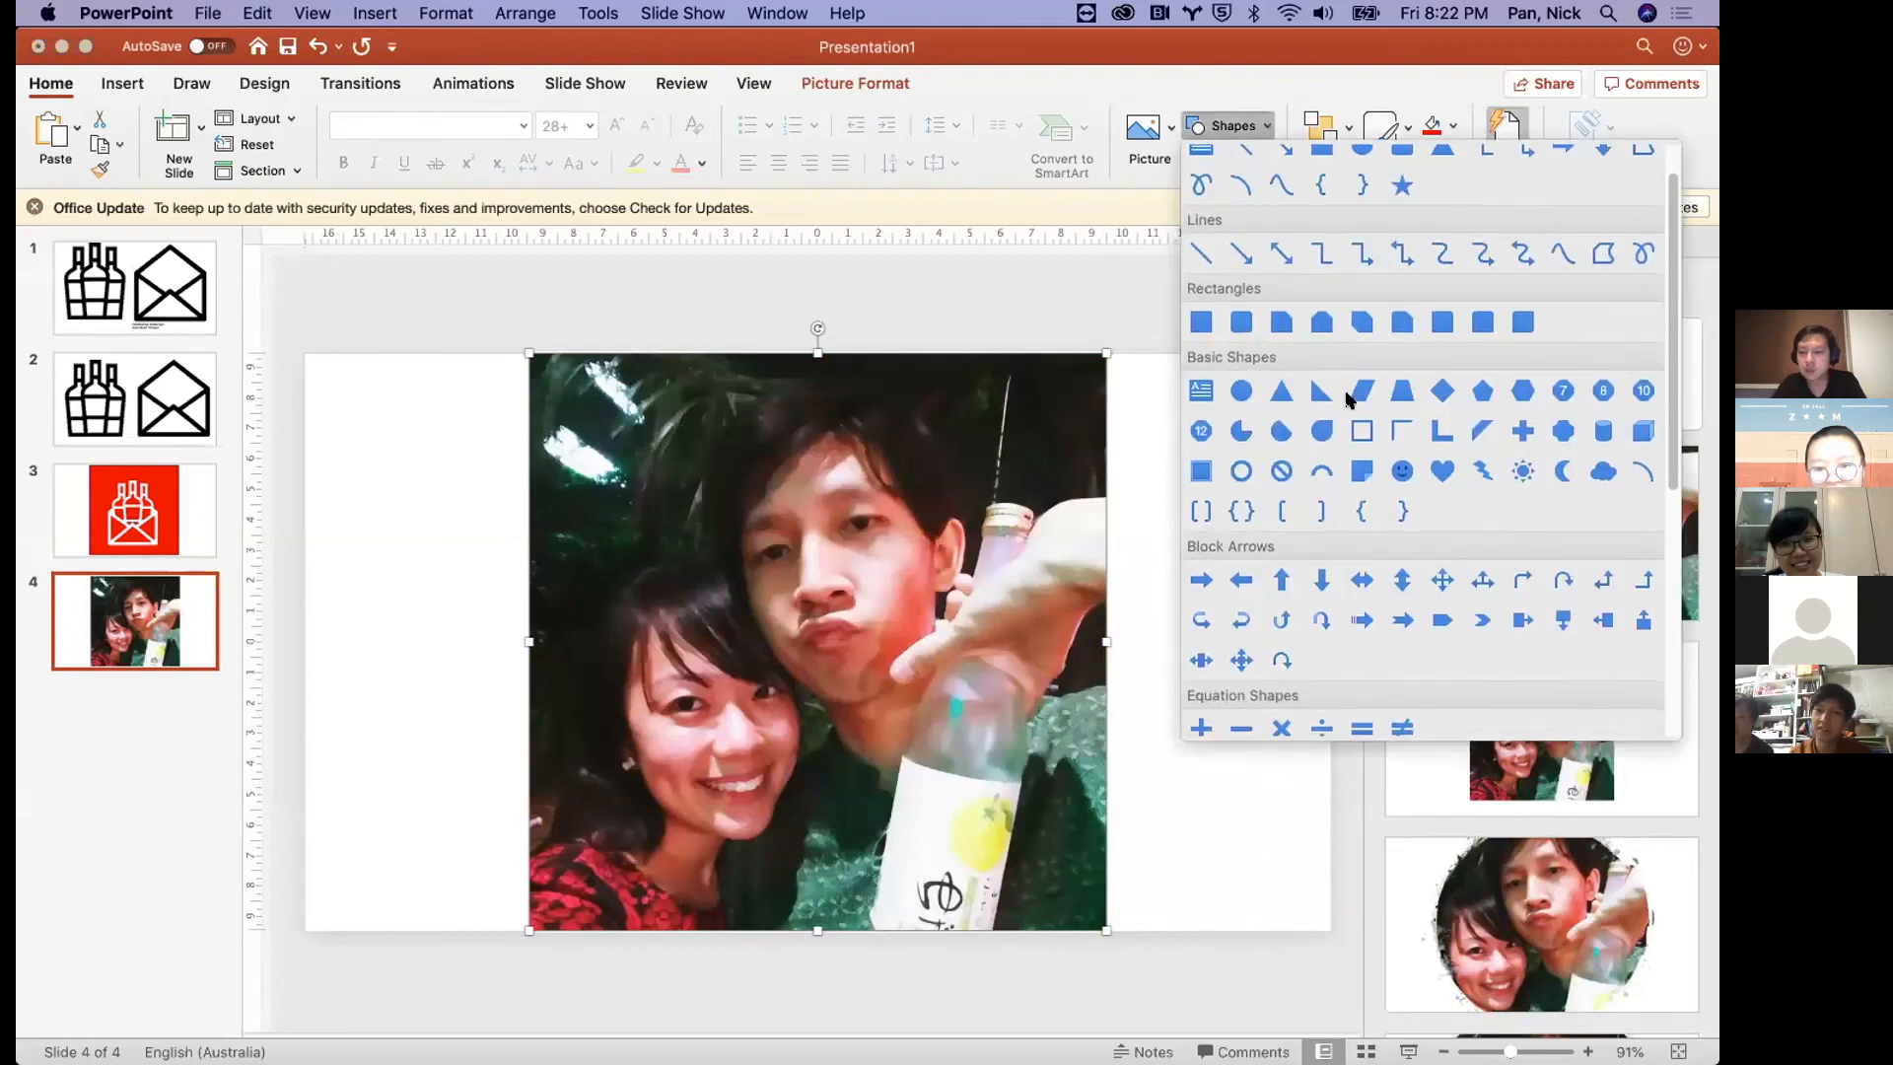
click(1441, 470)
click(1222, 478)
drag(1276, 508, 606, 426)
drag(646, 487, 1074, 747)
drag(942, 672, 943, 662)
- Select the photo first and the heart second, and intersect them to cut the photo into a heart shape
click(1069, 722)
shift+click(976, 621)
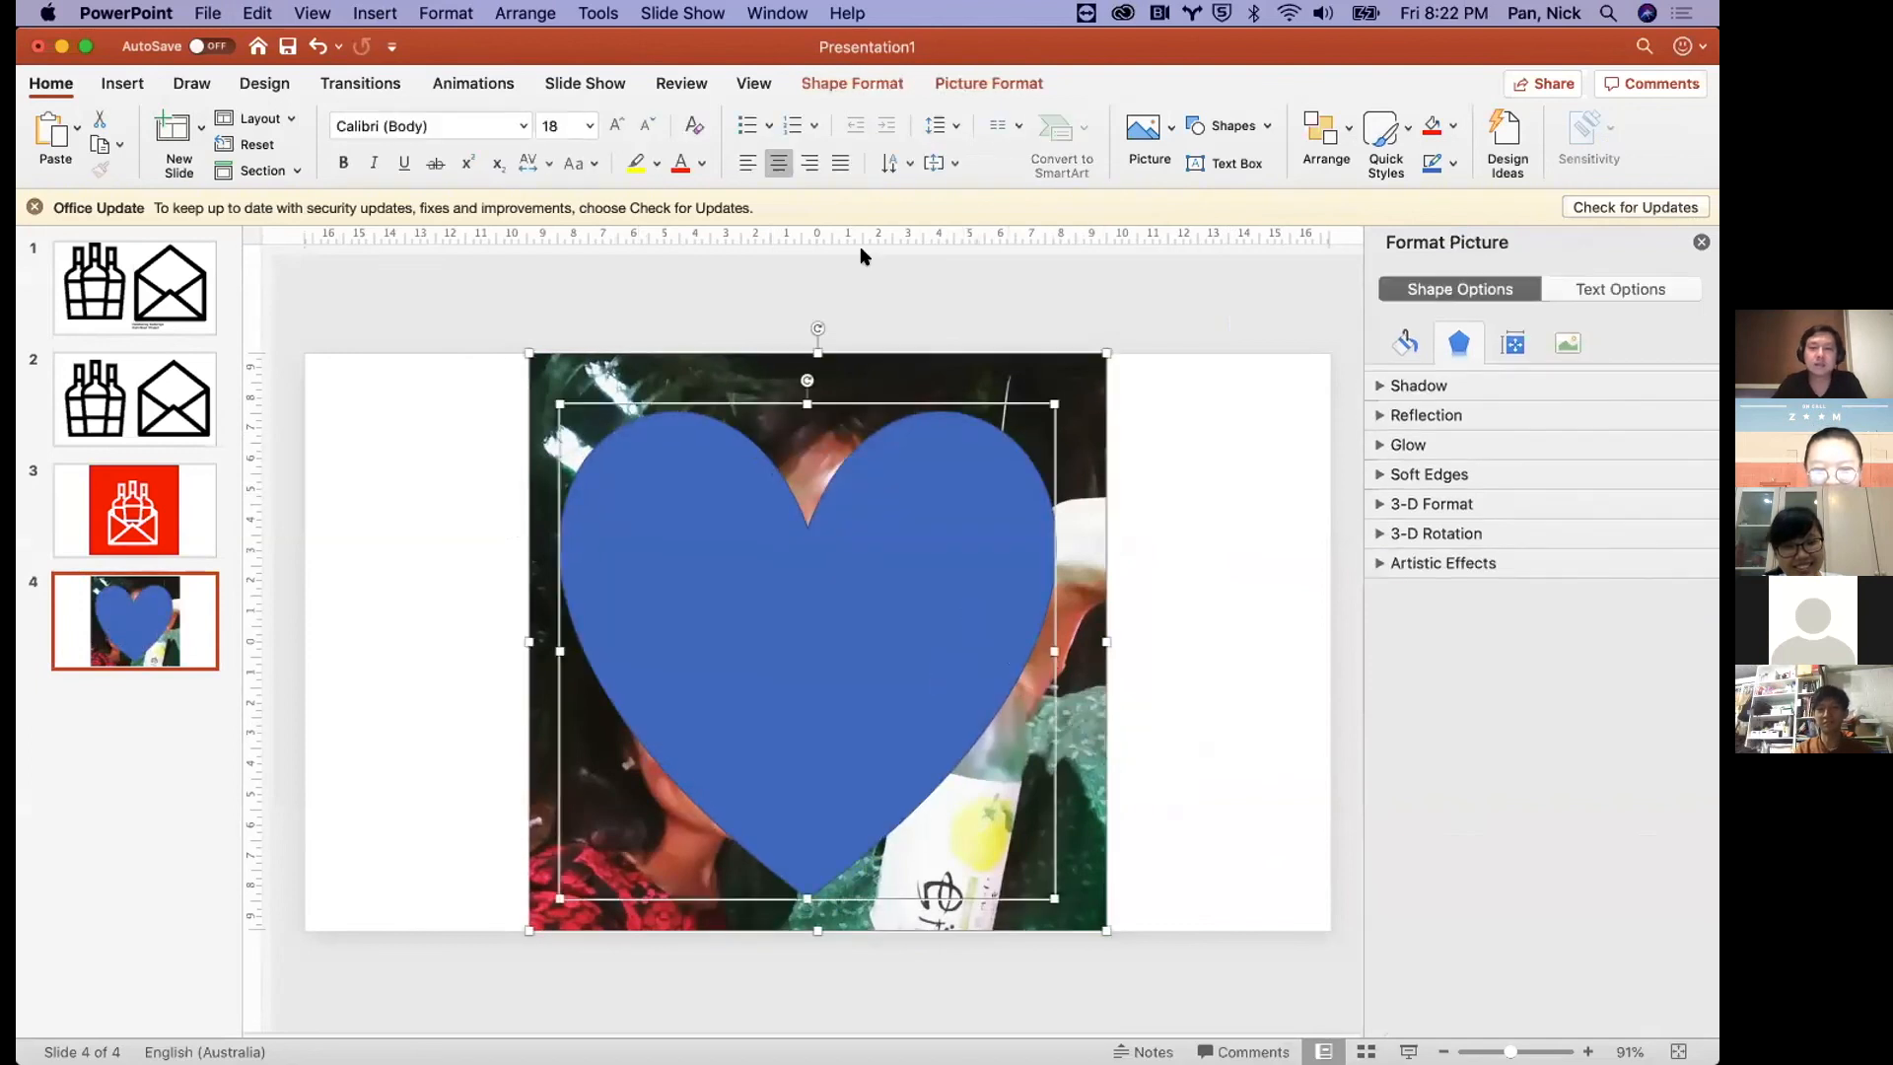
click(881, 87)
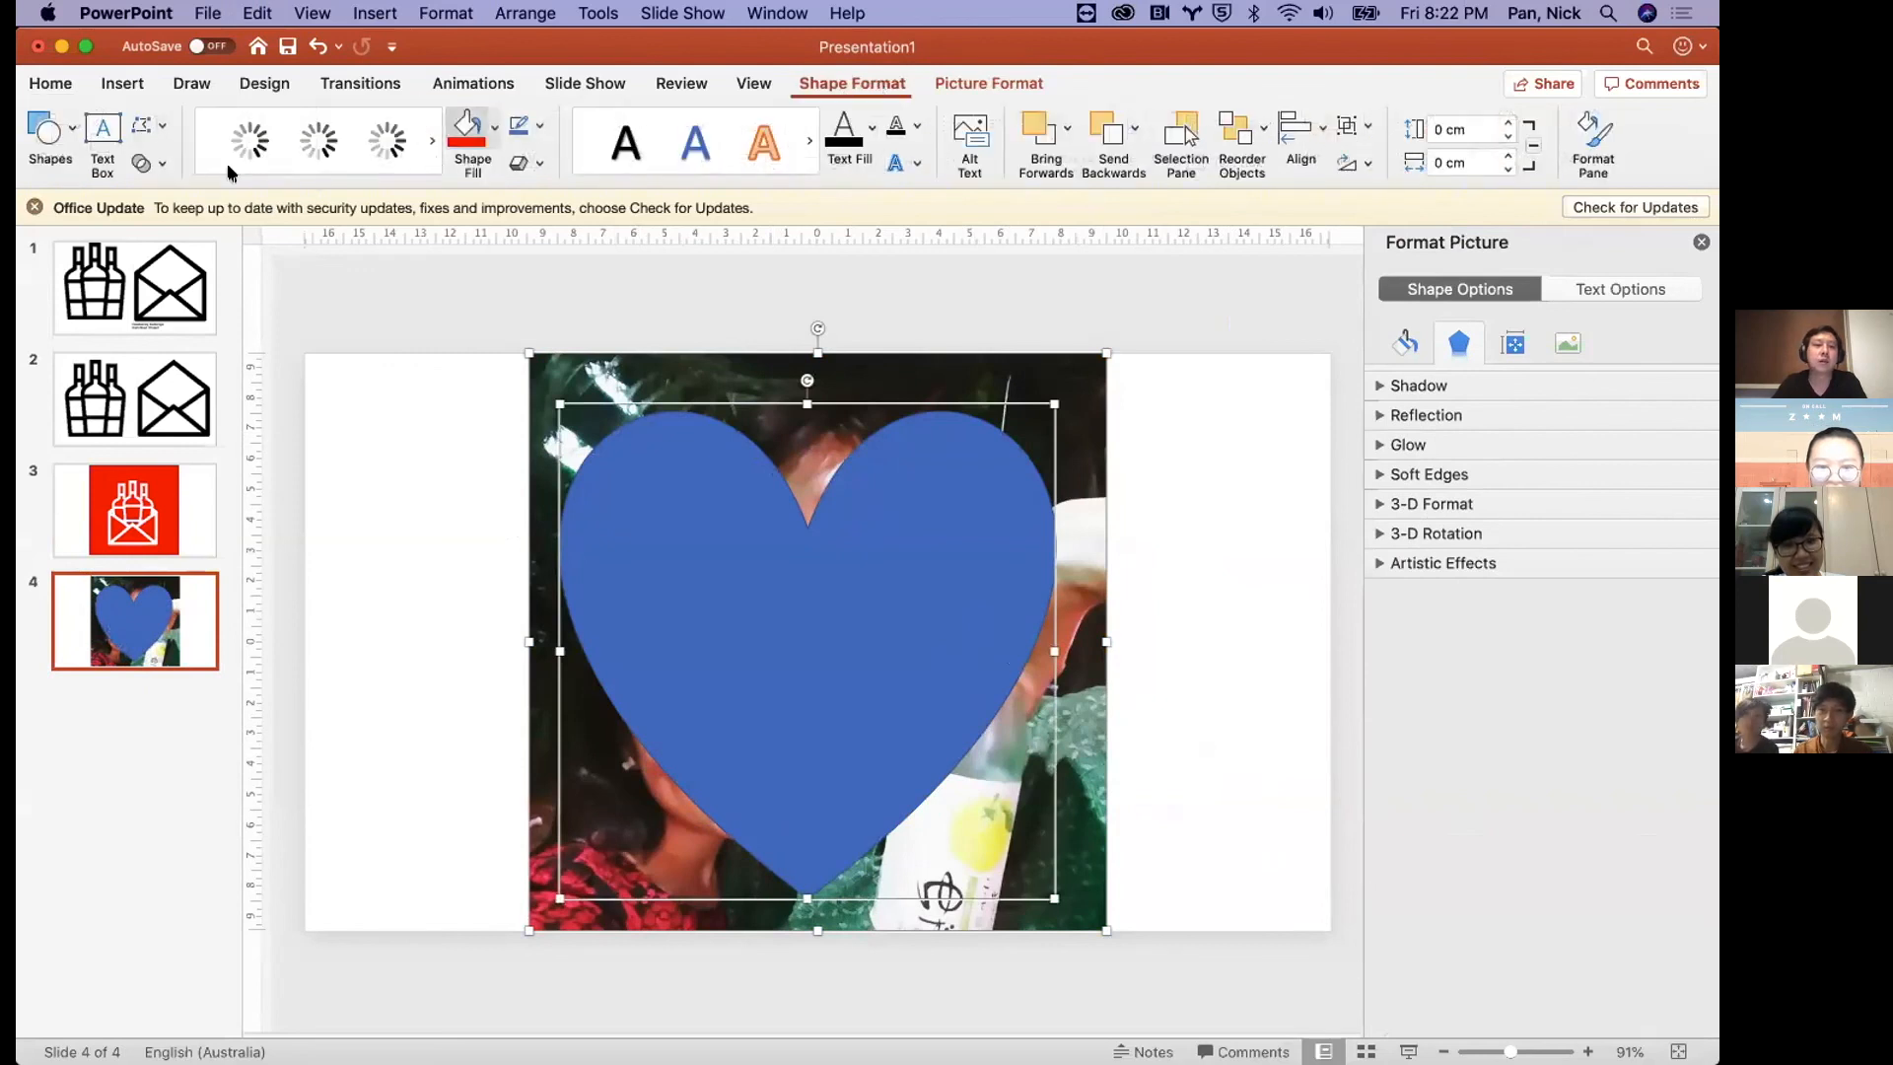
click(154, 164)
click(207, 282)
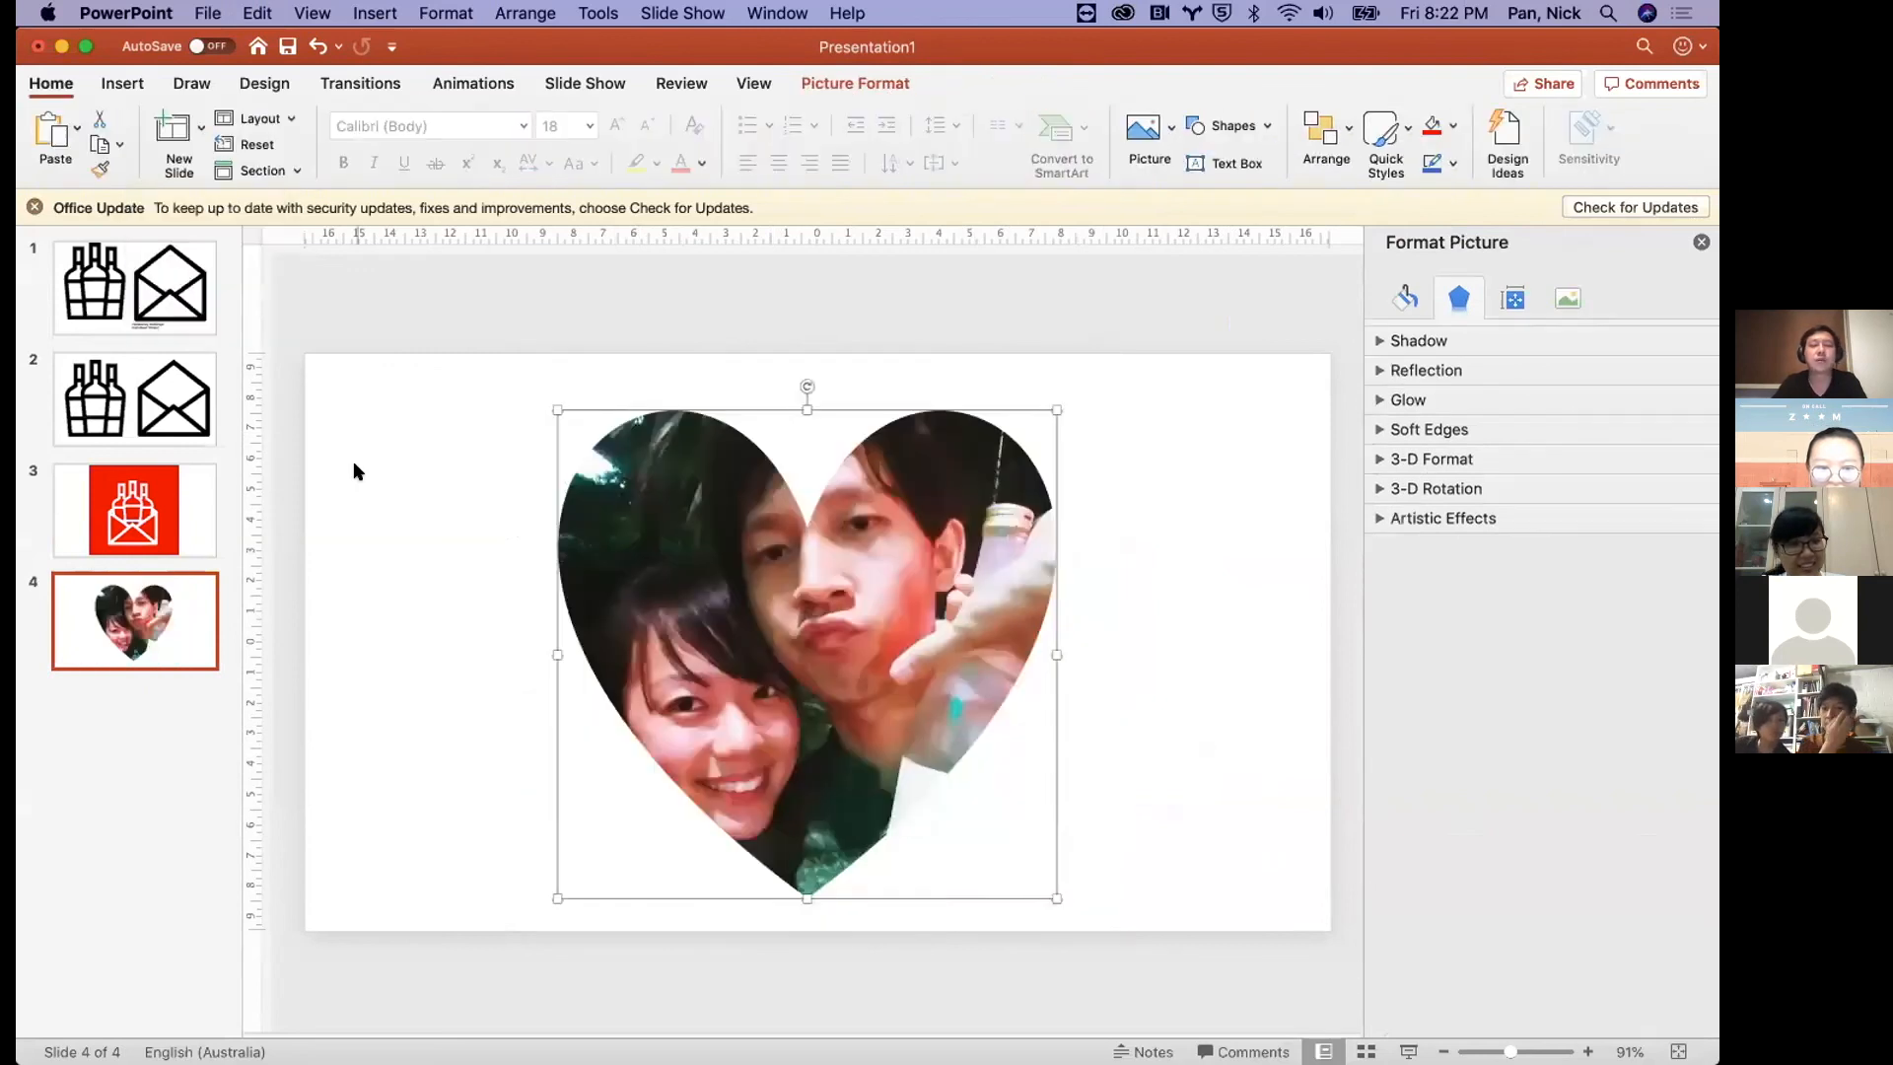
- Examine the heart-shaped photo with and without its selection frame, and switch to Chrome to view the original photo
click(463, 643)
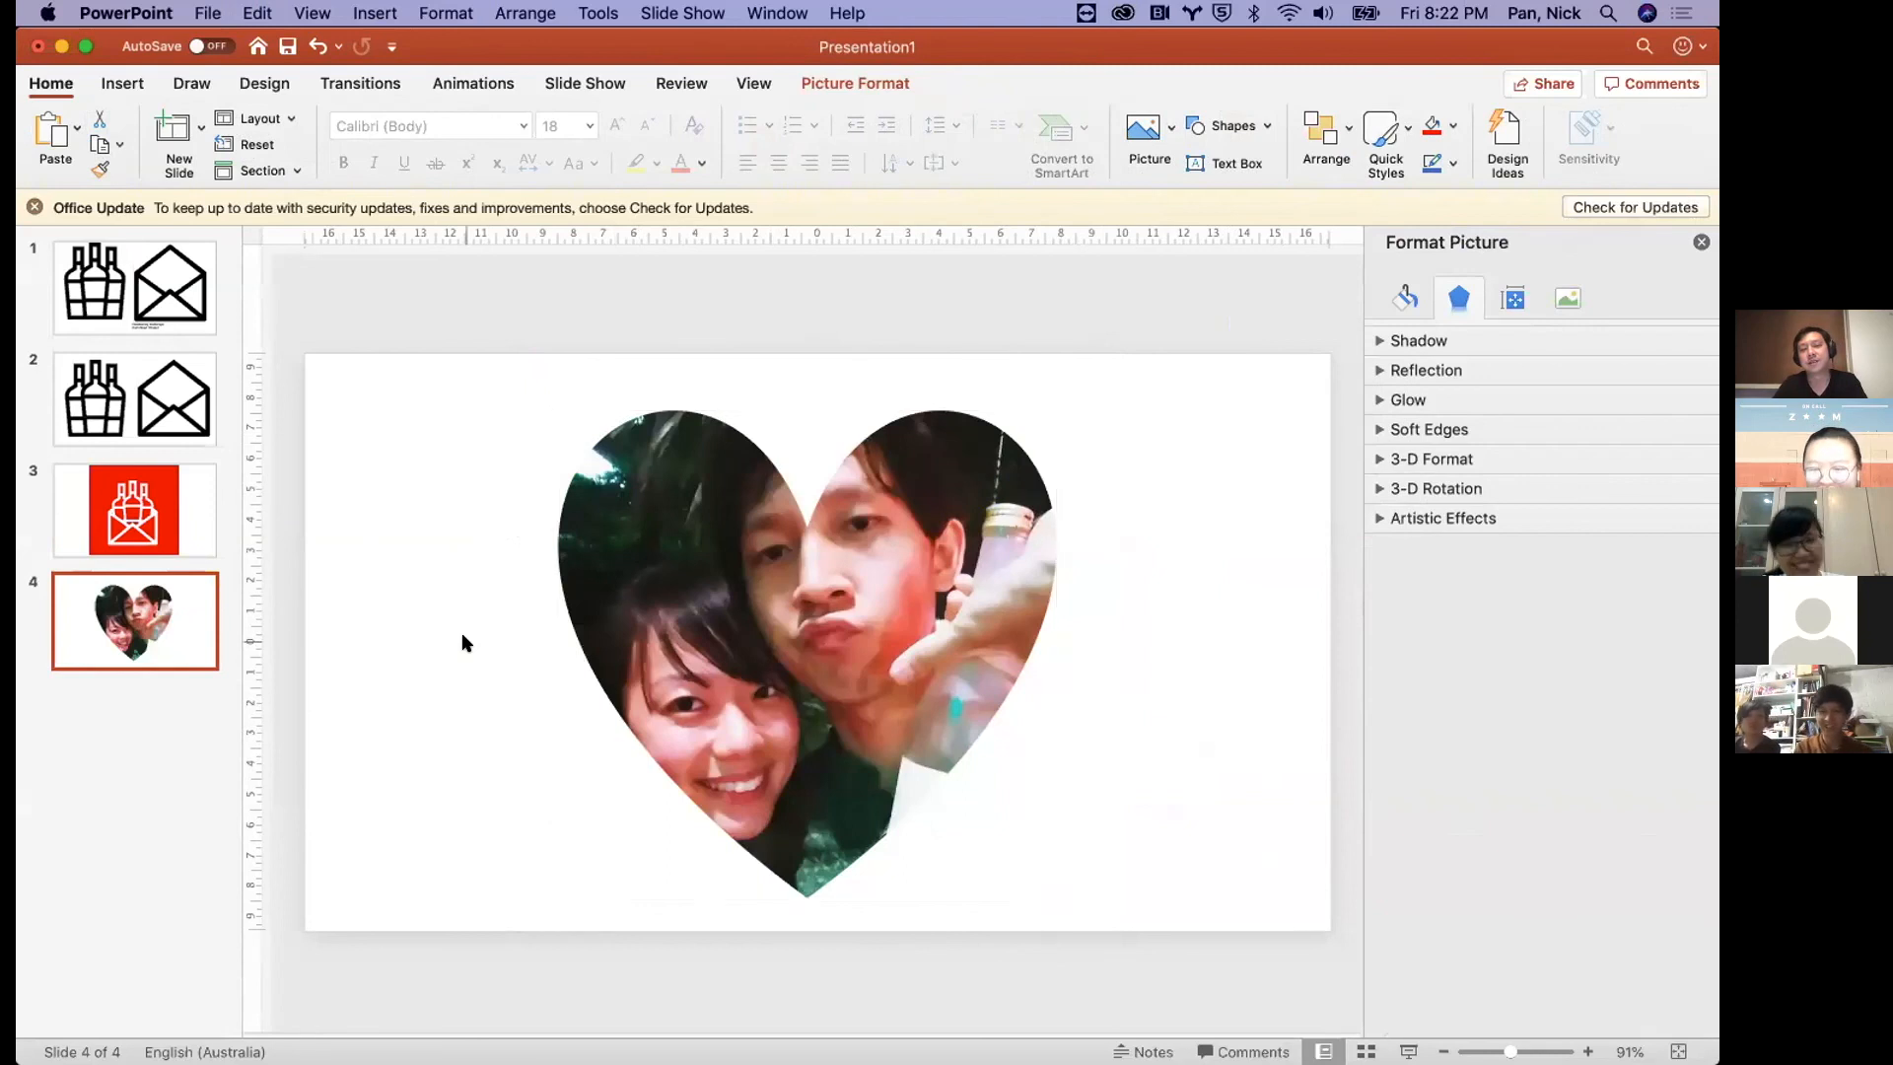
click(848, 628)
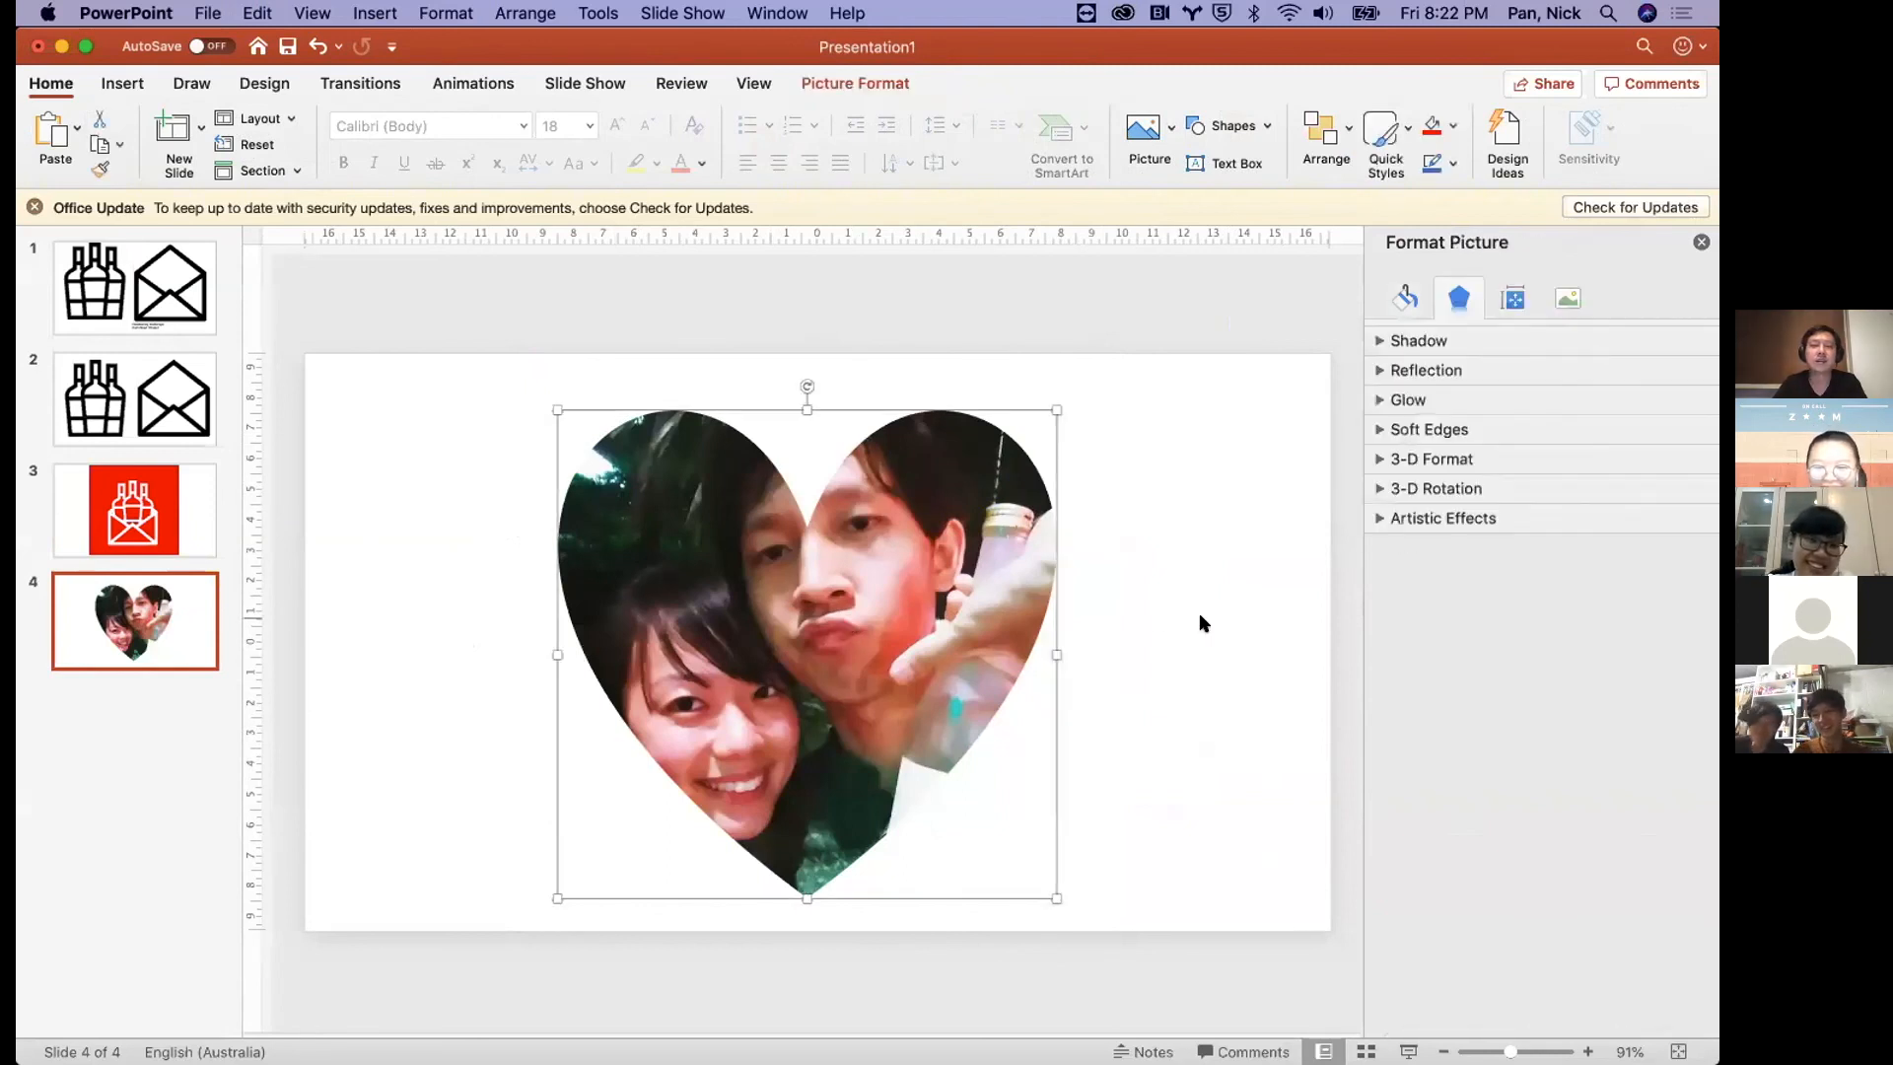
click(1090, 549)
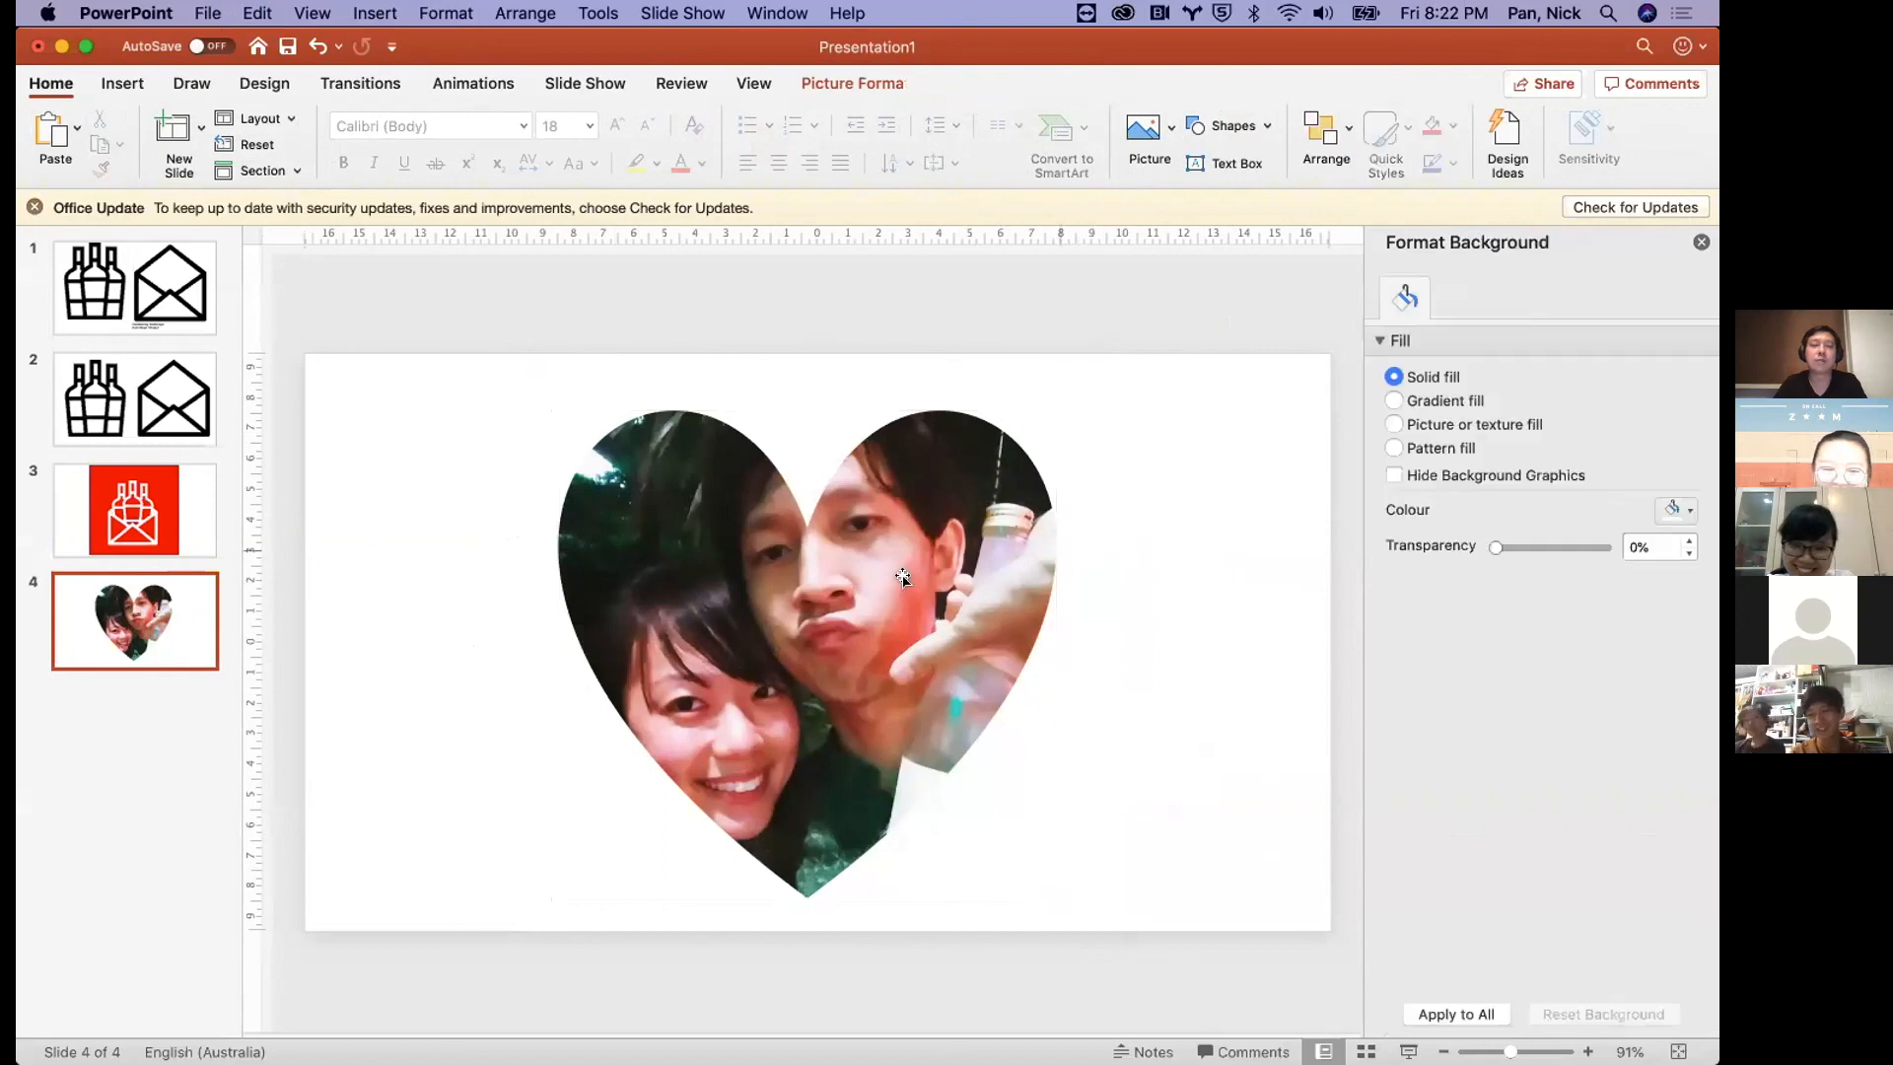
click(1011, 584)
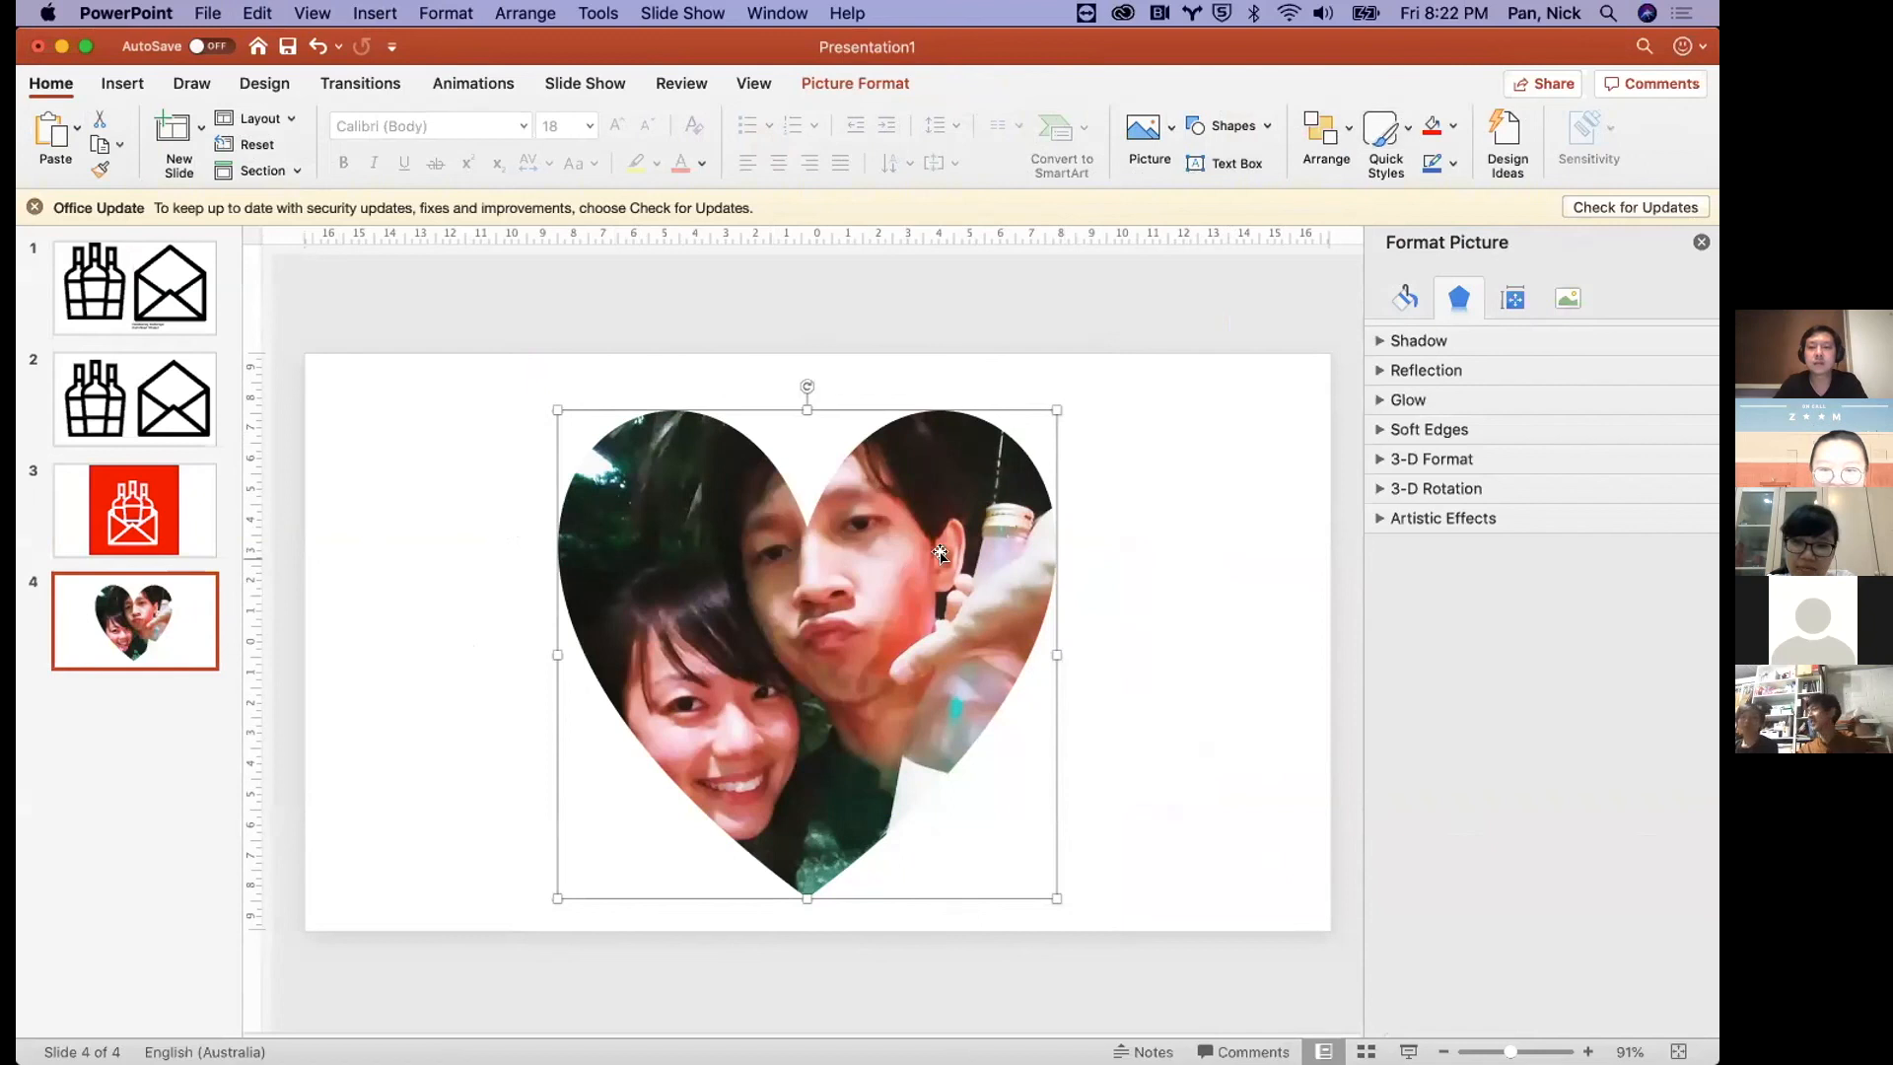
key(super+Tab)
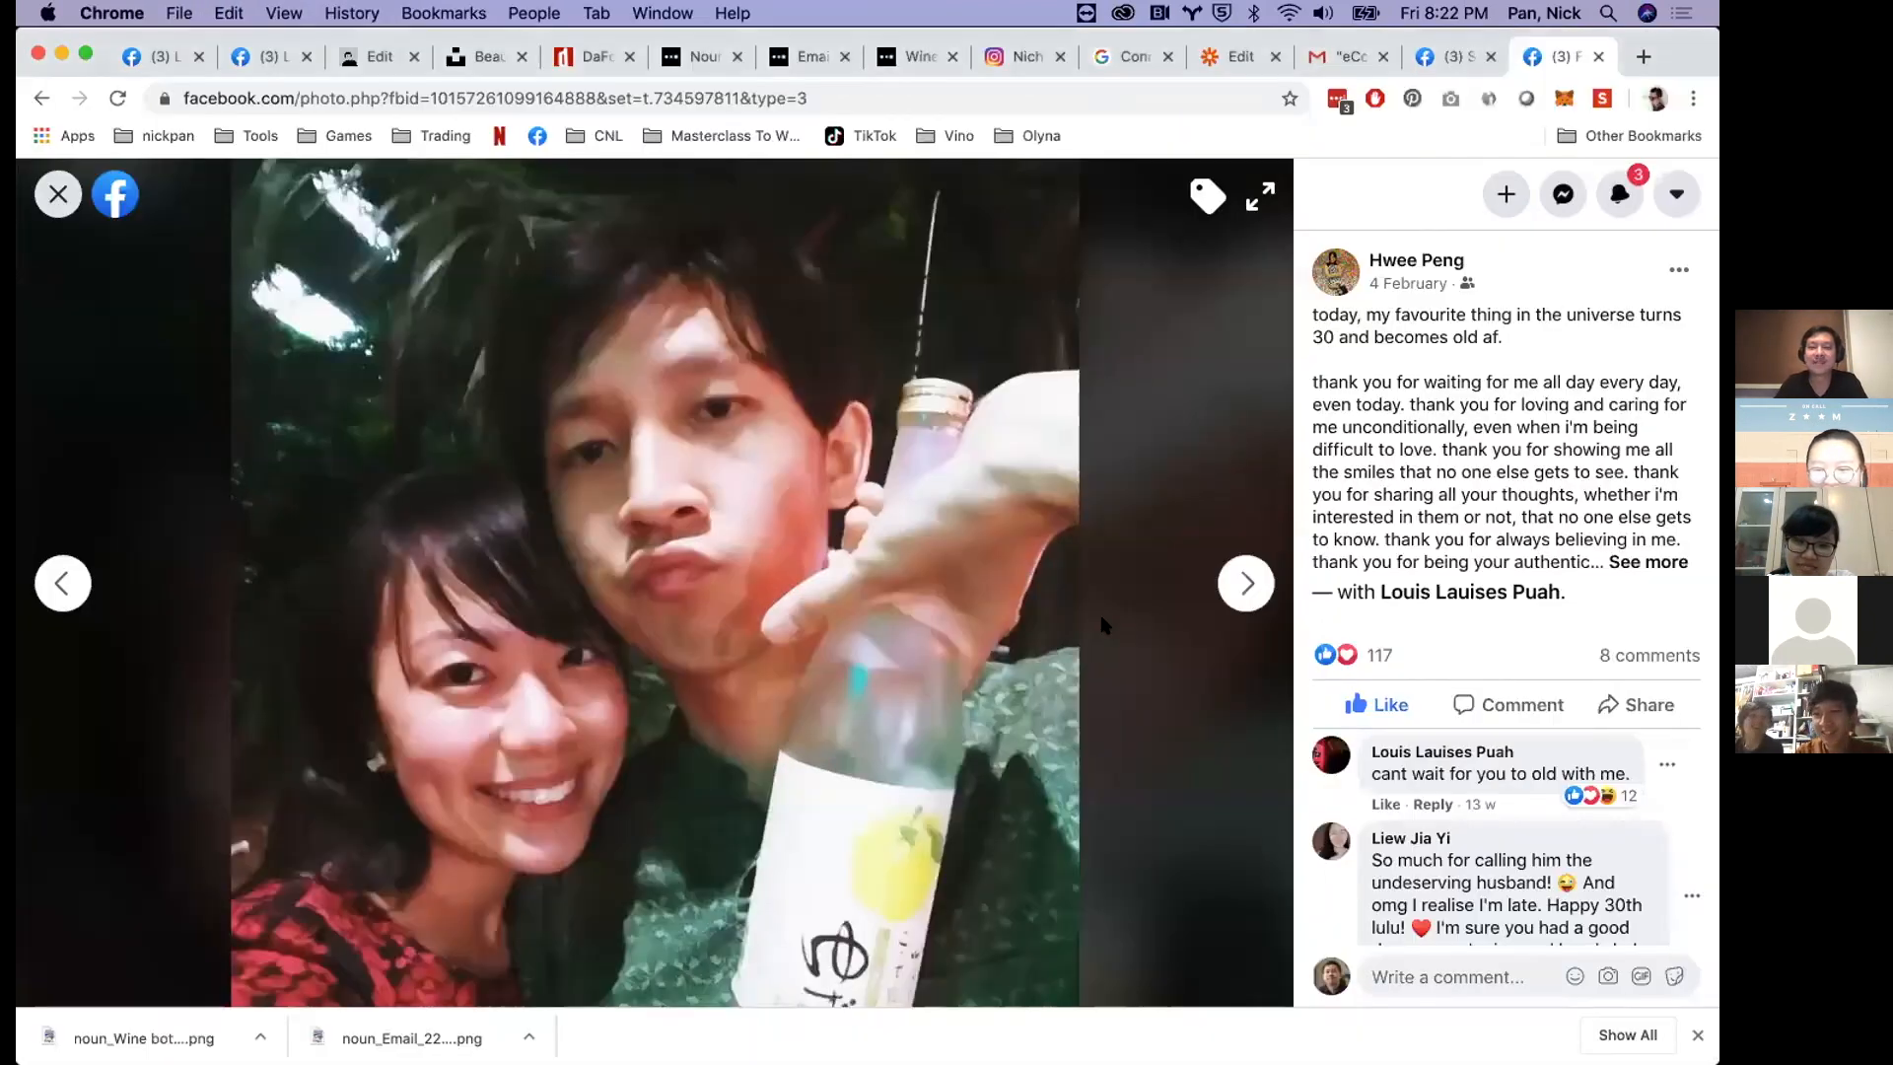